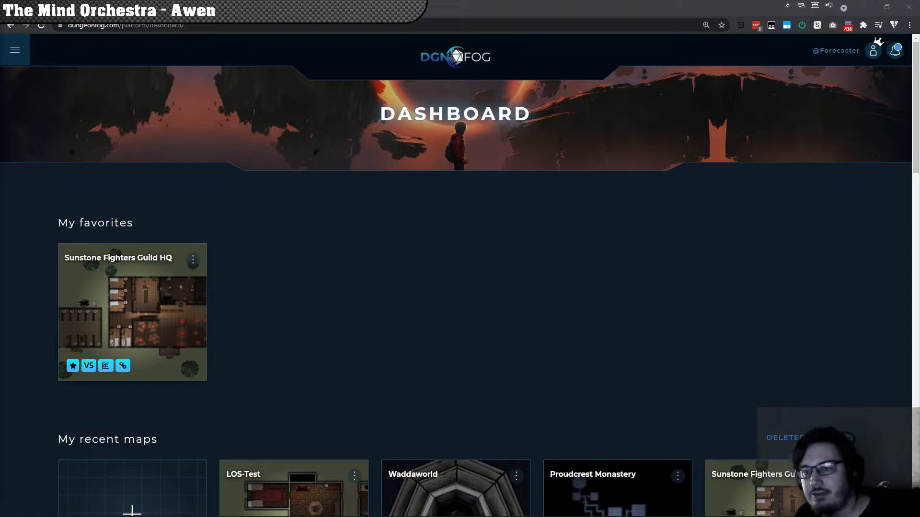
Step: Open the Proudcrest Monastery map from the recent maps in the map editor
scroll(302, 311, down, 3)
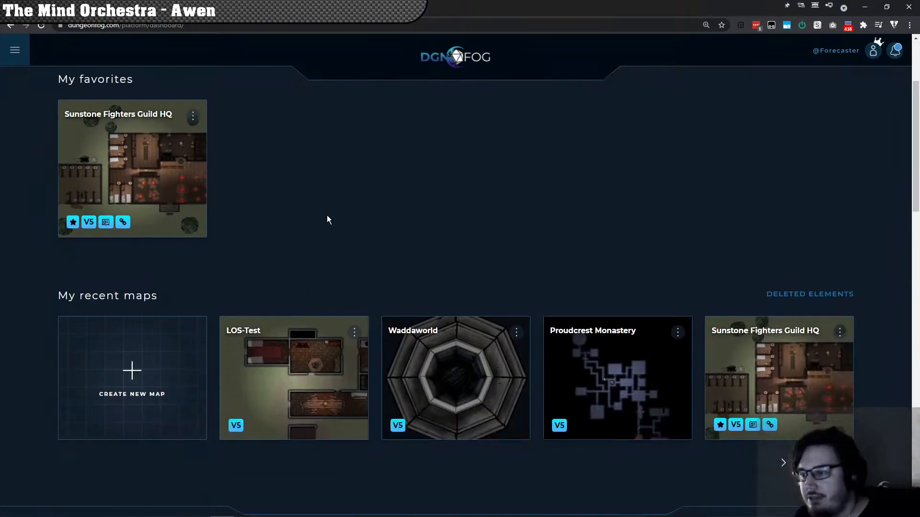
click(613, 375)
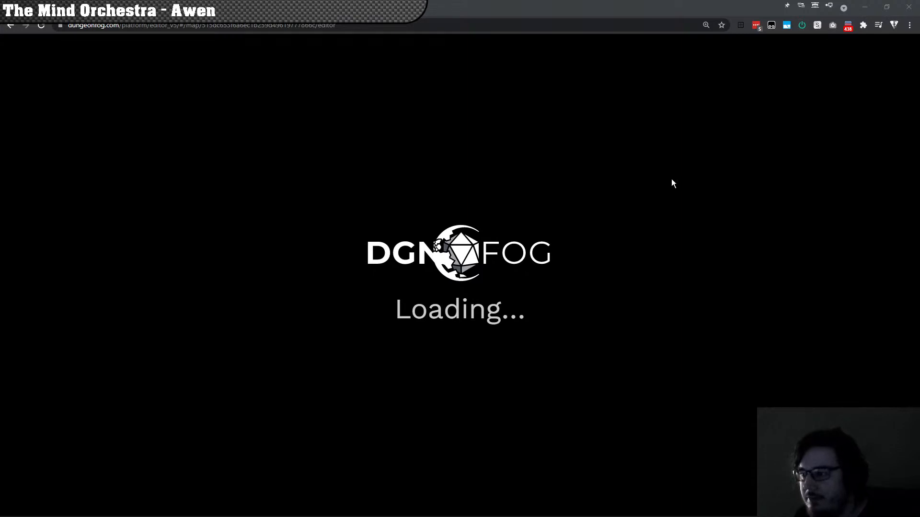
click(513, 12)
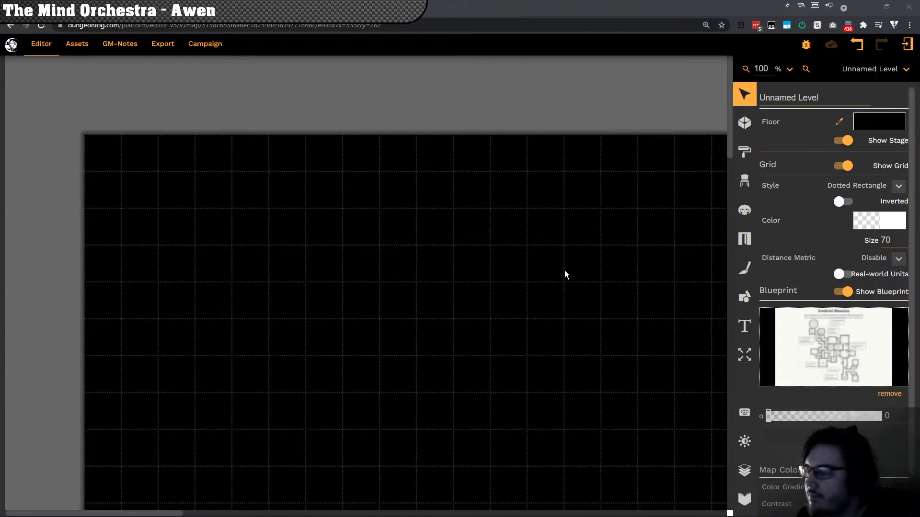
Step: Examine the overall layout of the monastery's rooms and corridors at 40% zoom, down to the map's southern edge
drag(500, 266, 420, 193)
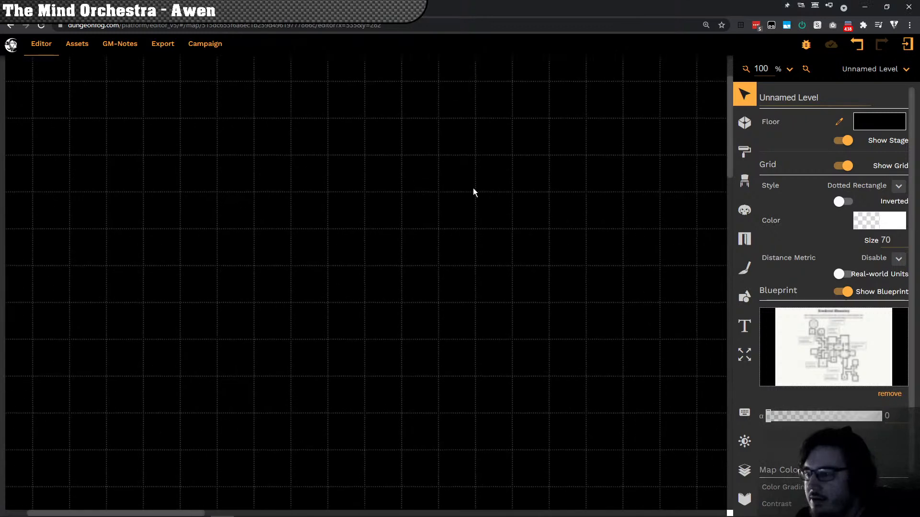
click(790, 69)
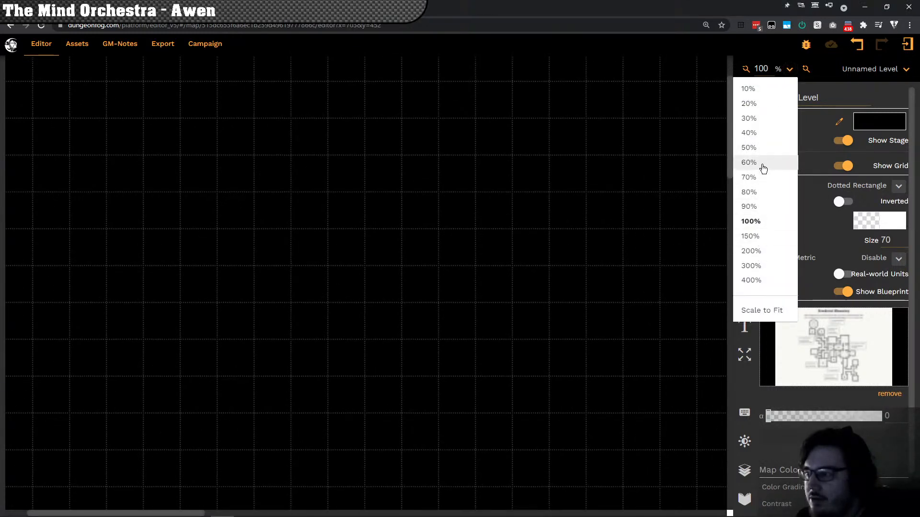
click(758, 138)
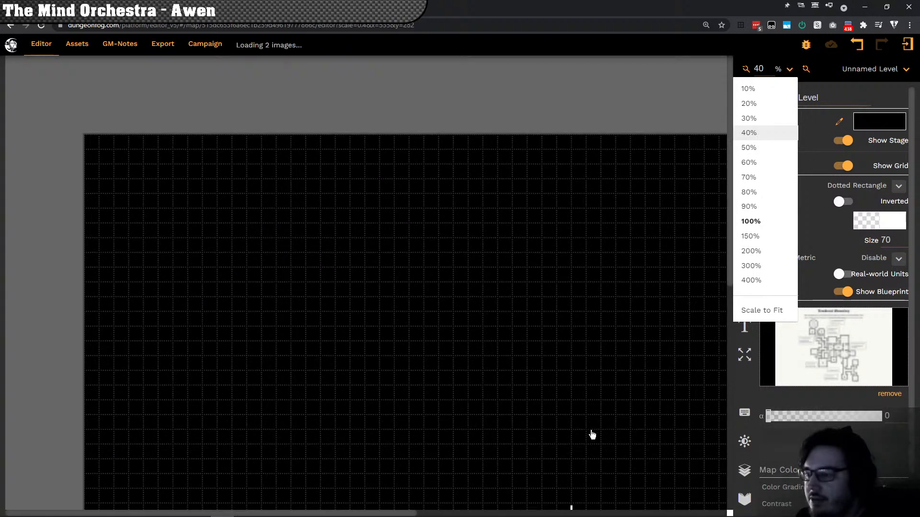
scroll(444, 207, down, 2)
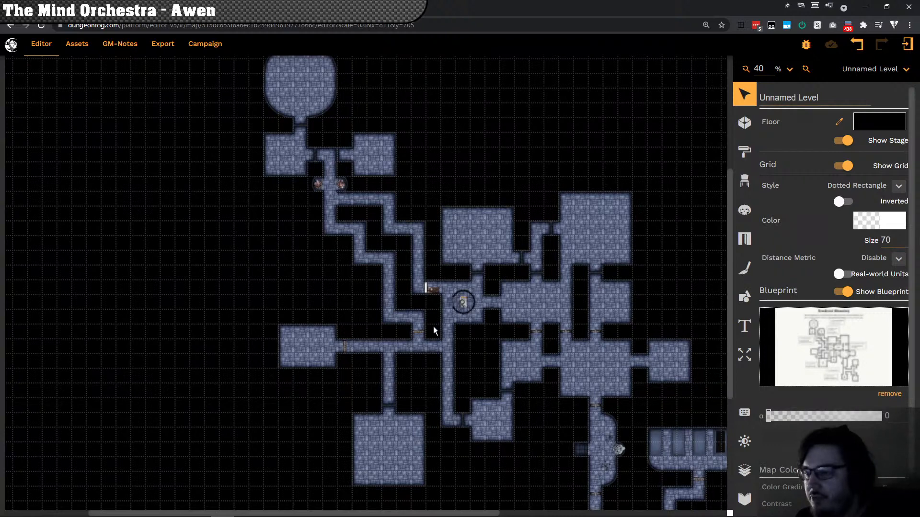
scroll(433, 327, down, 3)
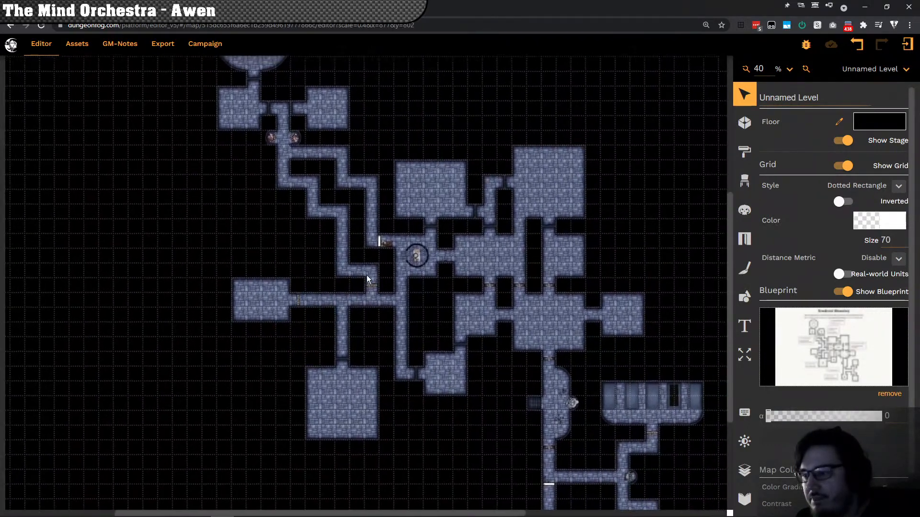
scroll(367, 280, right, 3)
scroll(343, 264, down, 3)
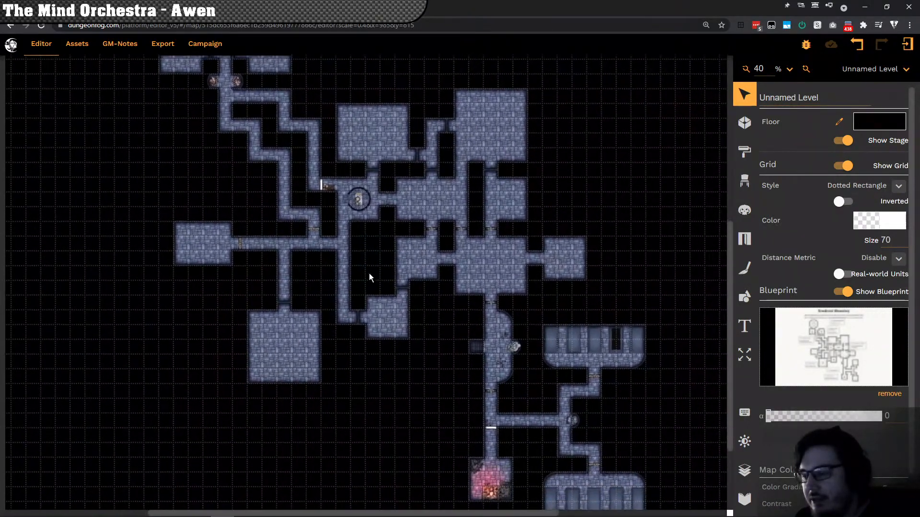
scroll(346, 311, down, 3)
scroll(346, 311, right, 3)
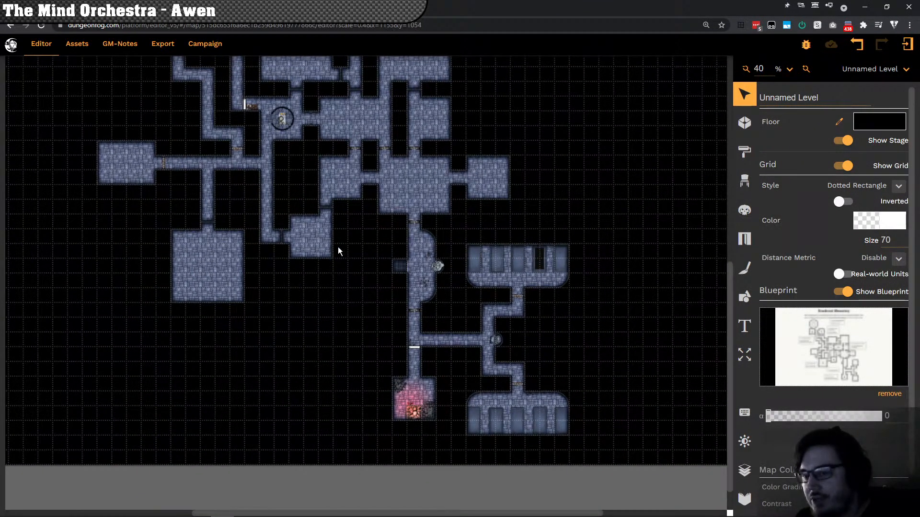
scroll(364, 269, up, 3)
scroll(364, 268, left, 2)
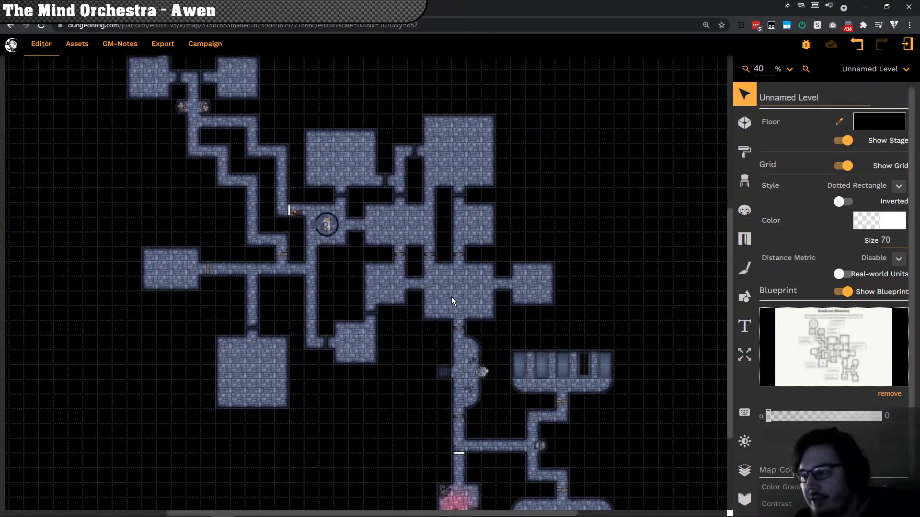
drag(343, 270, 381, 314)
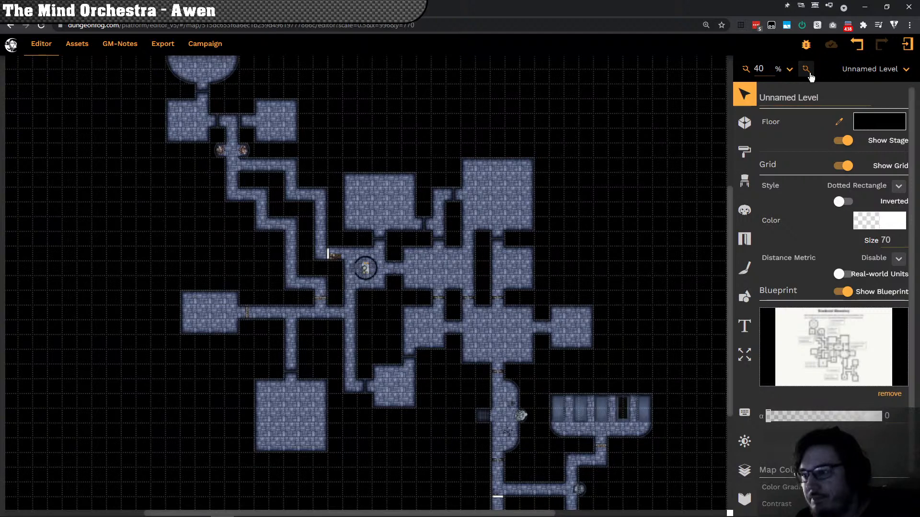
Step: Inspect the round altar area at 150% zoom and check the properties of the skull on the altar
click(808, 71)
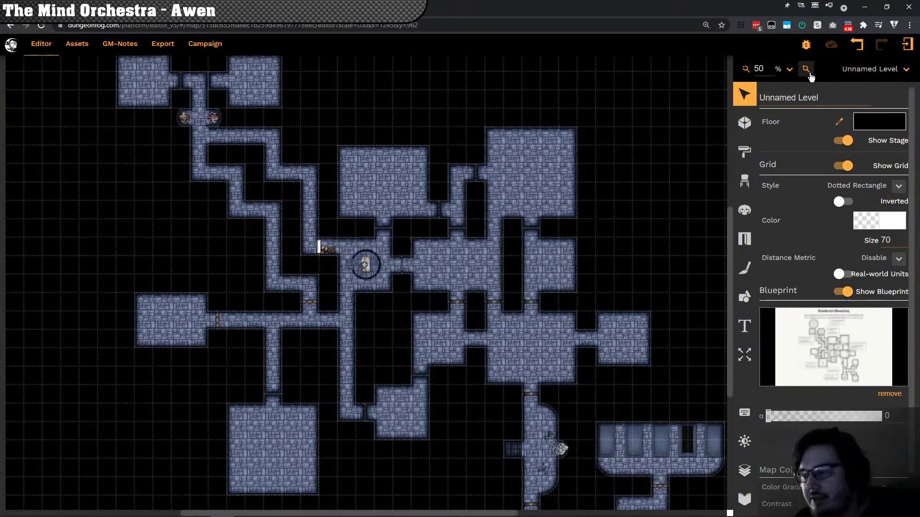
click(808, 73)
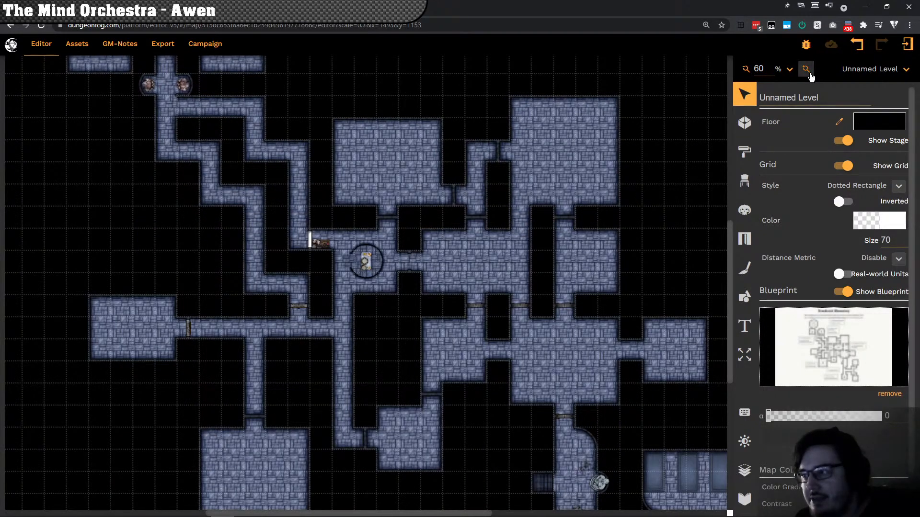
click(809, 75)
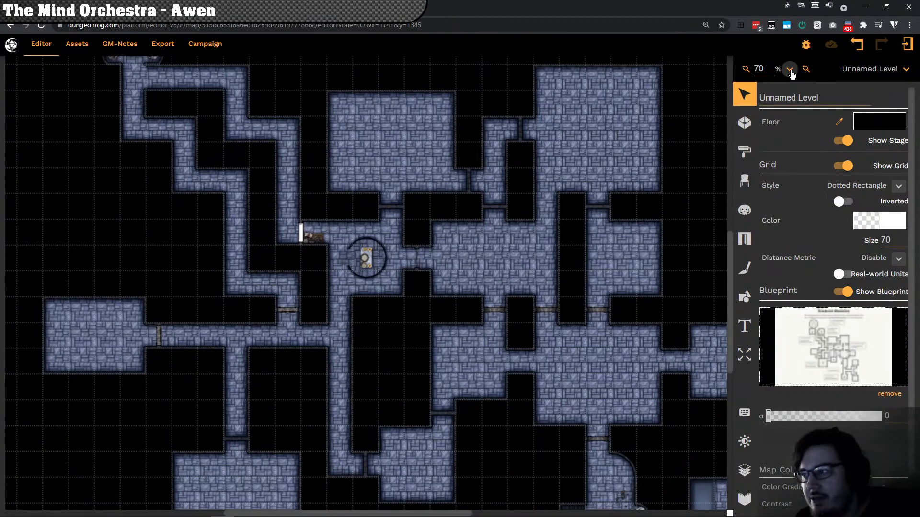
click(790, 71)
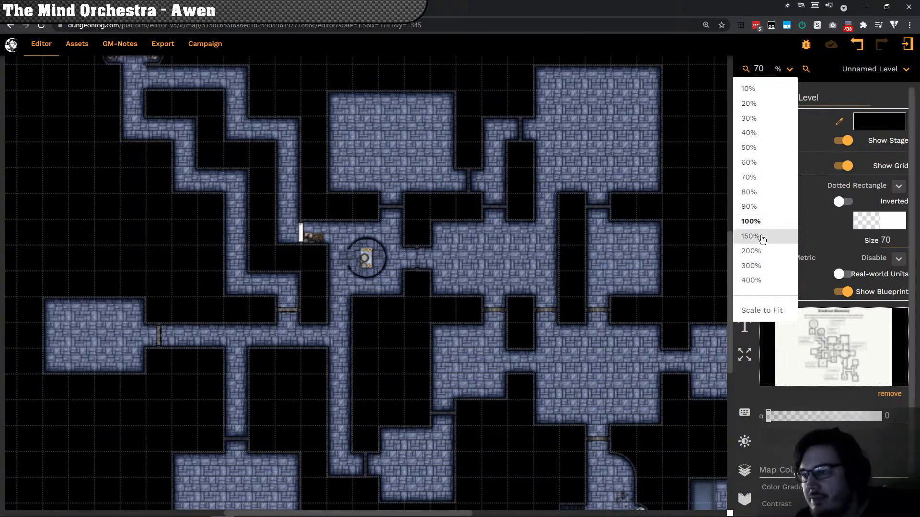
click(392, 314)
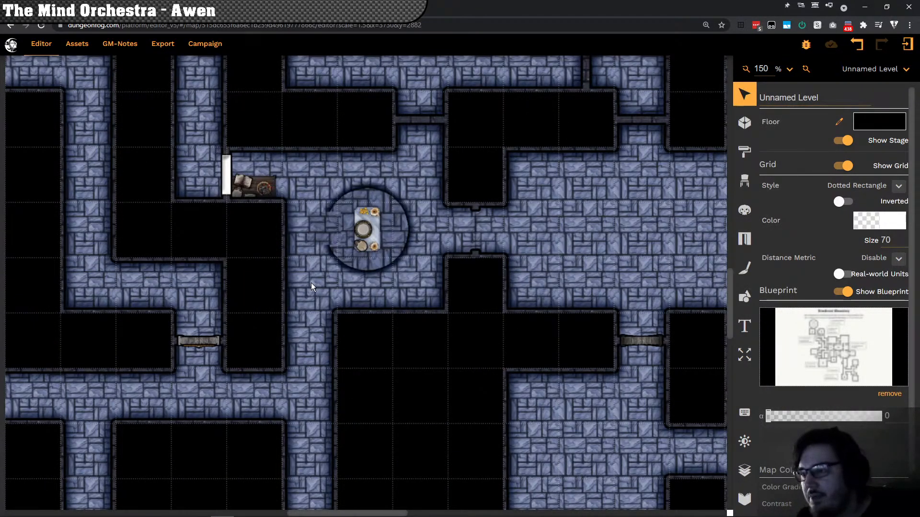
drag(311, 283, 352, 354)
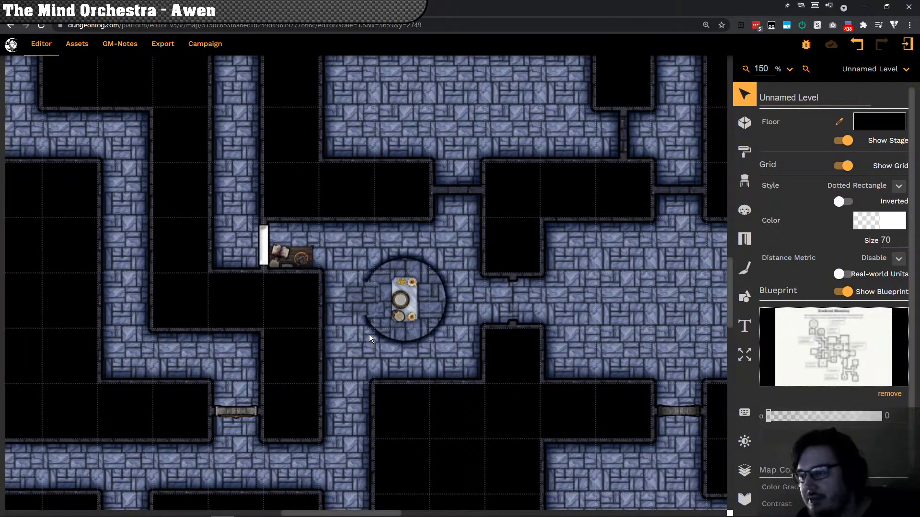
click(400, 320)
click(401, 320)
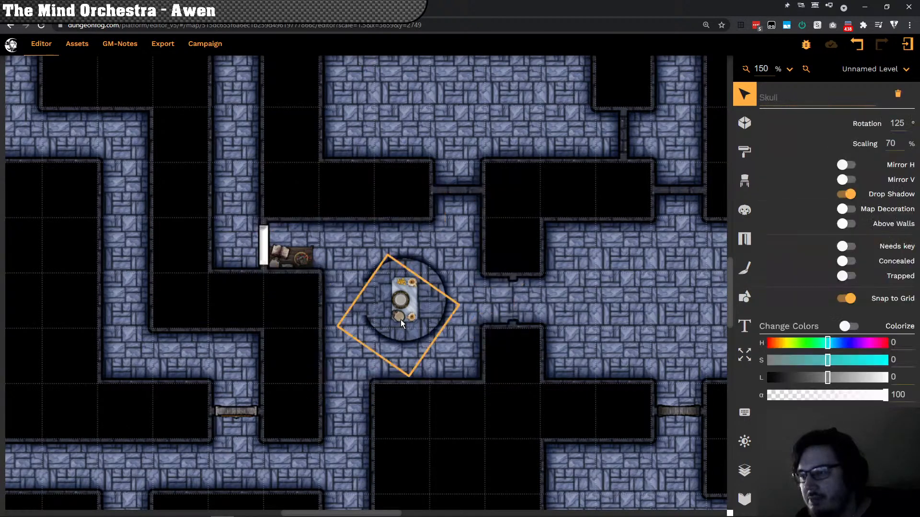
click(288, 311)
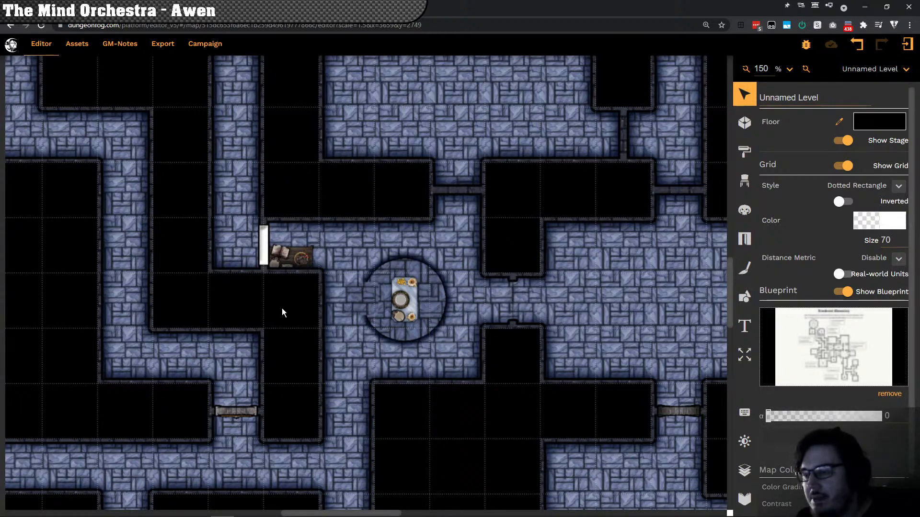
Step: Change the settings of the white door between the corridor and the room with the round altar
drag(281, 309, 279, 358)
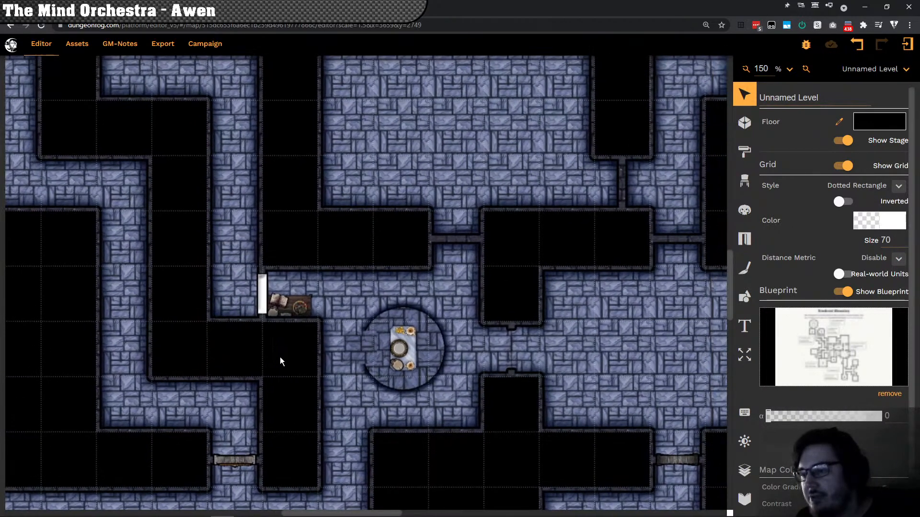
click(262, 294)
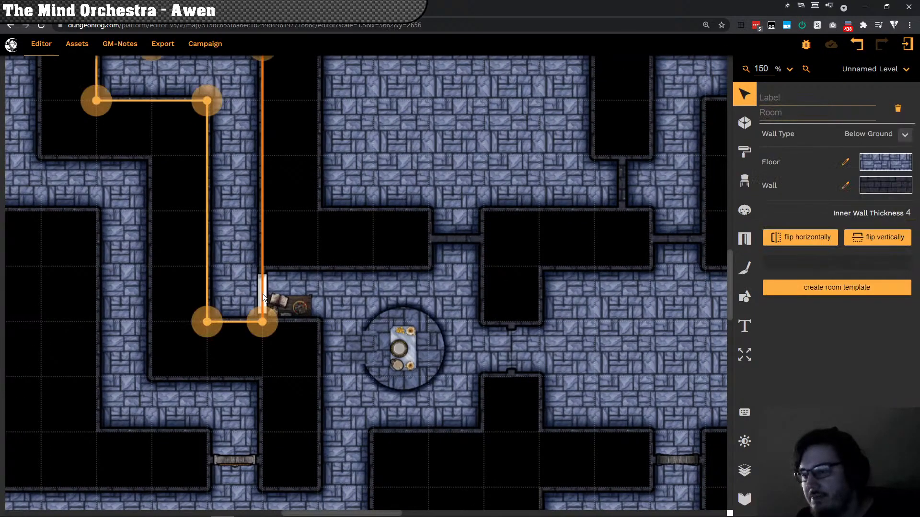
click(263, 294)
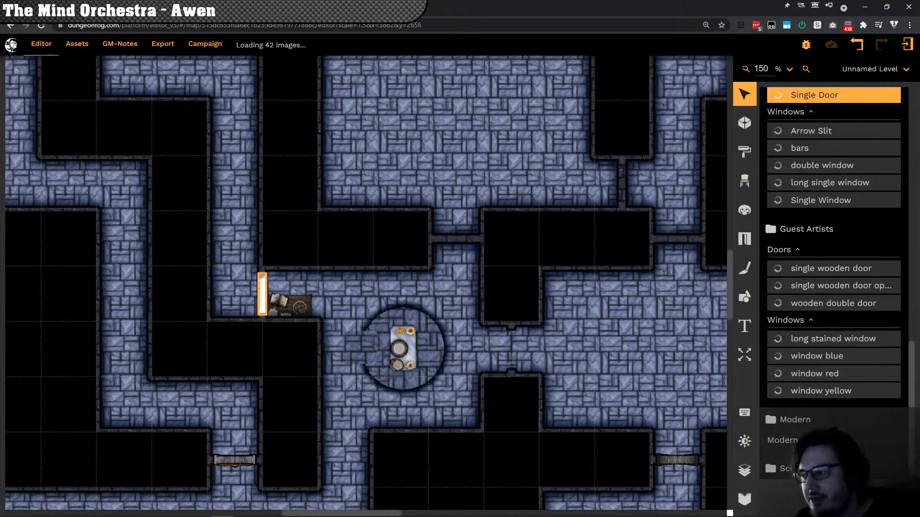
scroll(834, 240, down, 2)
scroll(833, 239, down, 1)
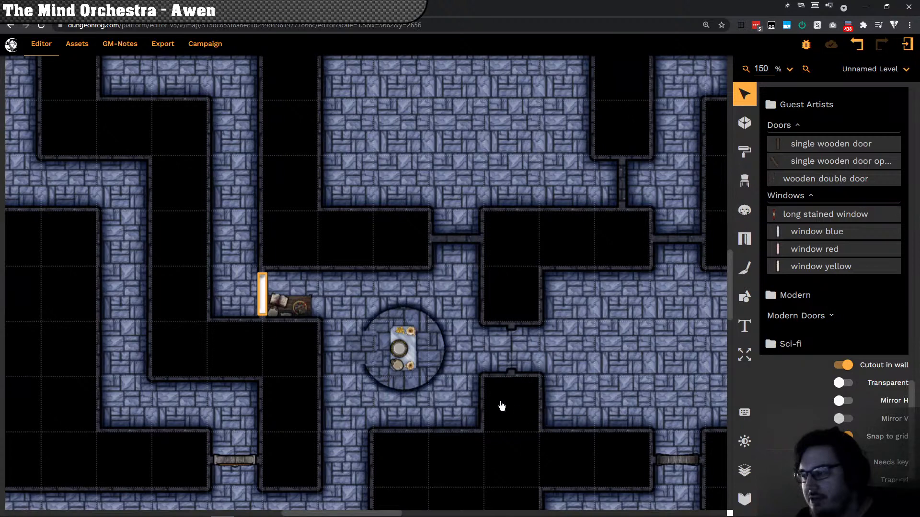
click(306, 359)
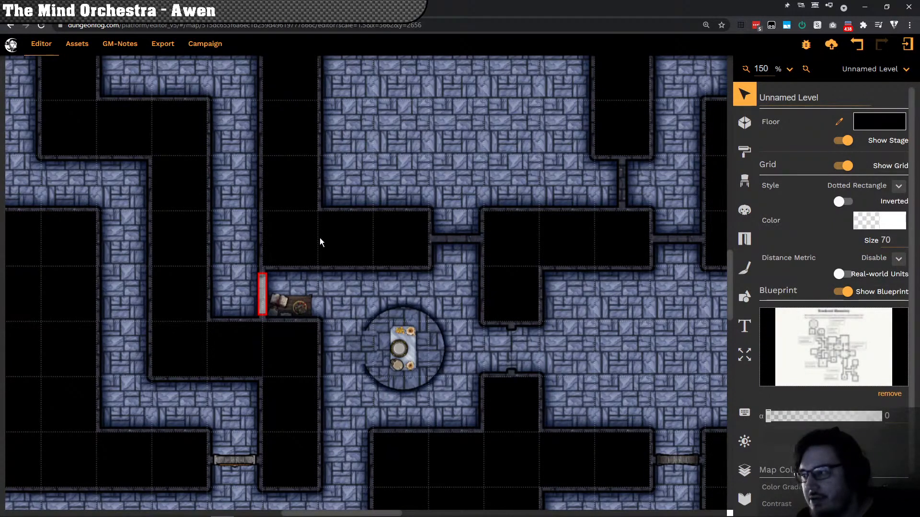
Step: Choose the dungeon door from the Fantasy Doors as the door to place
drag(379, 246, 419, 328)
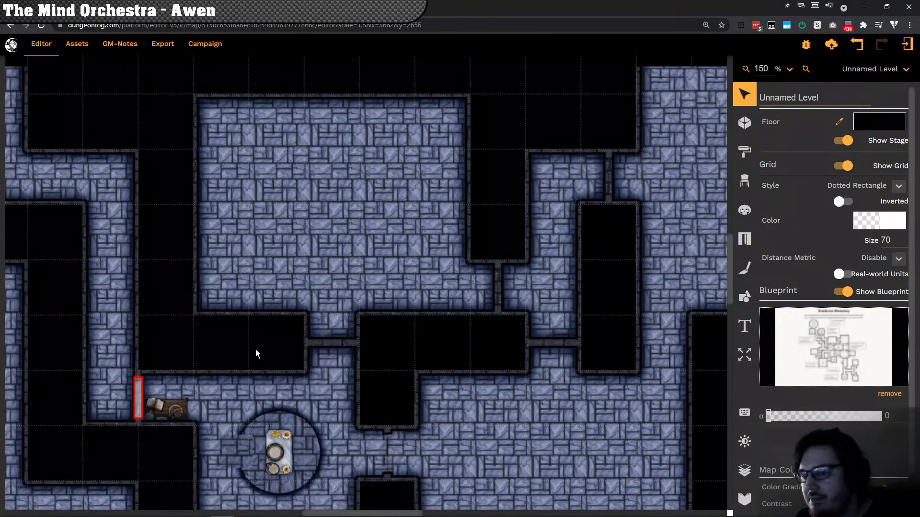
drag(255, 353, 236, 302)
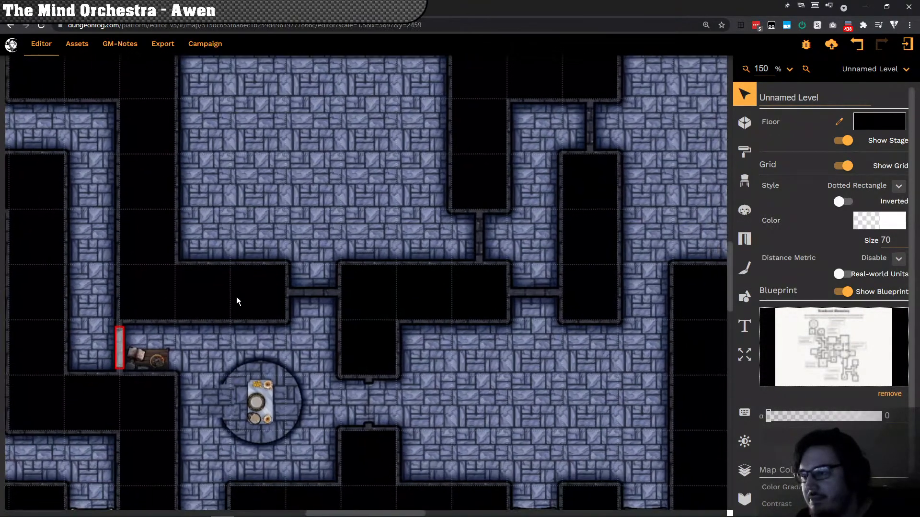
drag(218, 355, 74, 409)
drag(421, 329, 371, 312)
drag(412, 285, 526, 114)
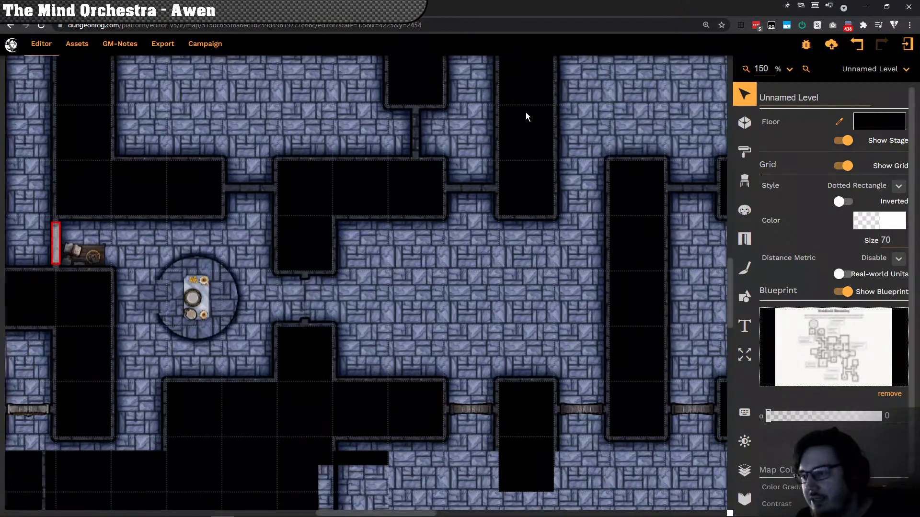
drag(469, 162, 434, 343)
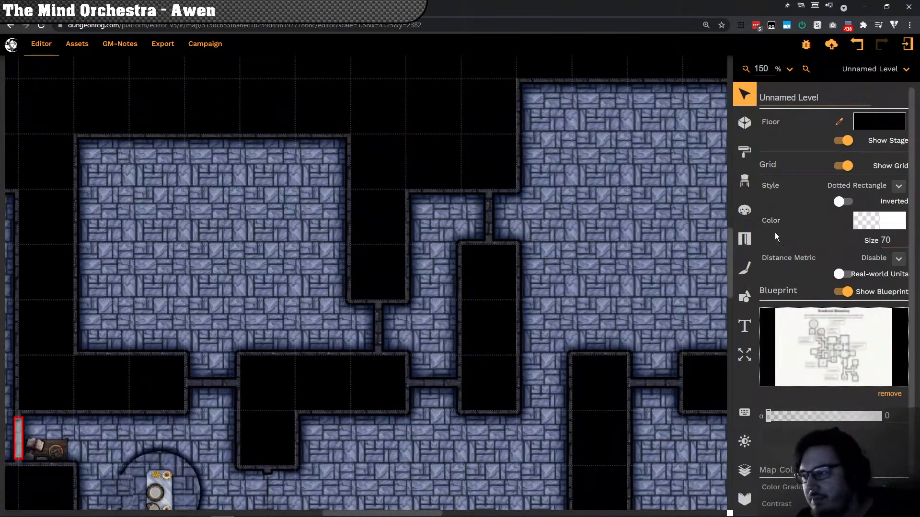
click(751, 239)
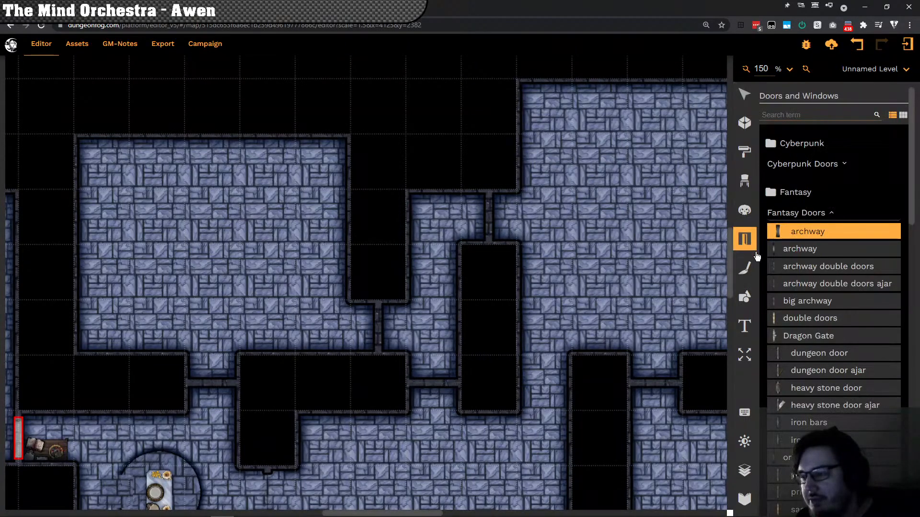
click(791, 356)
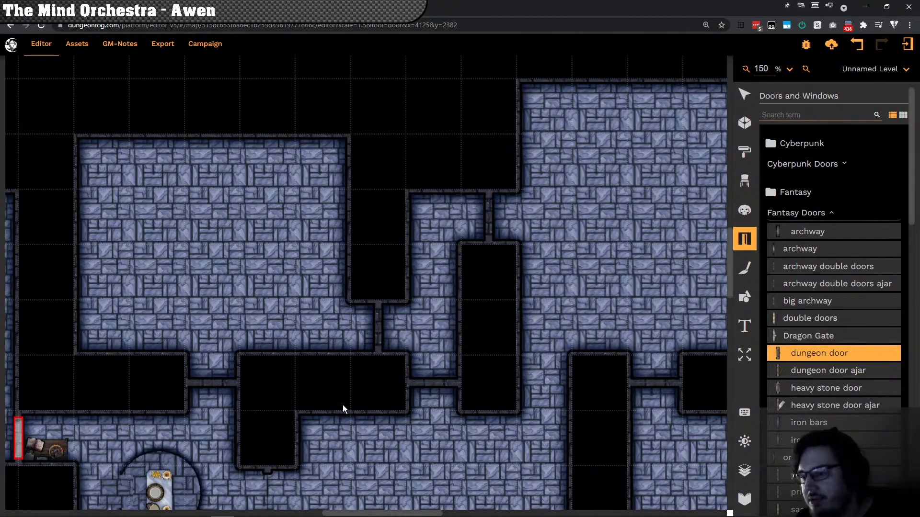
Step: Place a dungeon door at the south end of the corridor leading into the large room southwest of the altar room
drag(343, 404, 385, 235)
scroll(400, 185, down, 5)
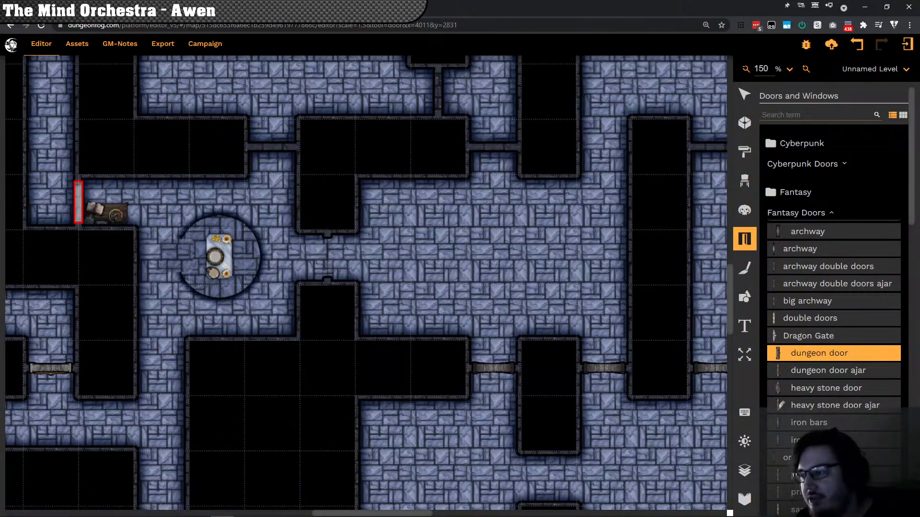
scroll(417, 298, left, 3)
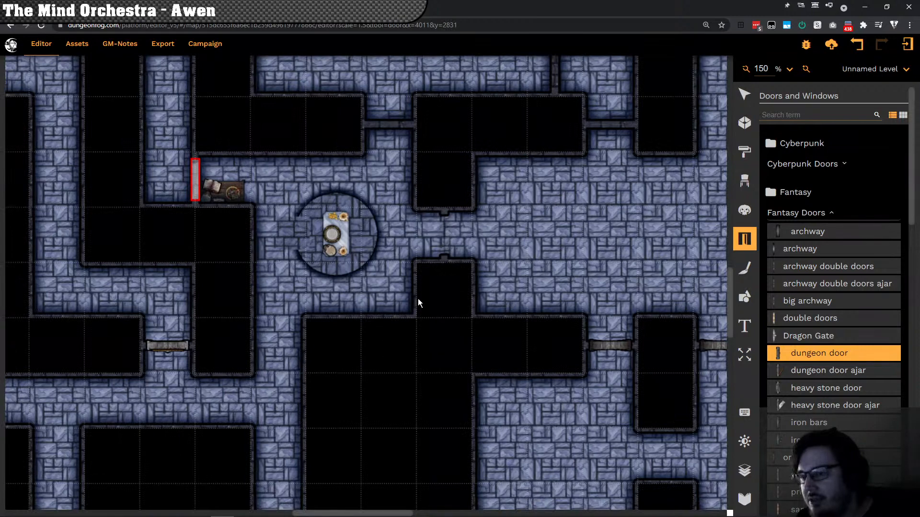
scroll(418, 298, left, 5)
scroll(418, 297, left, 1)
scroll(352, 253, left, 5)
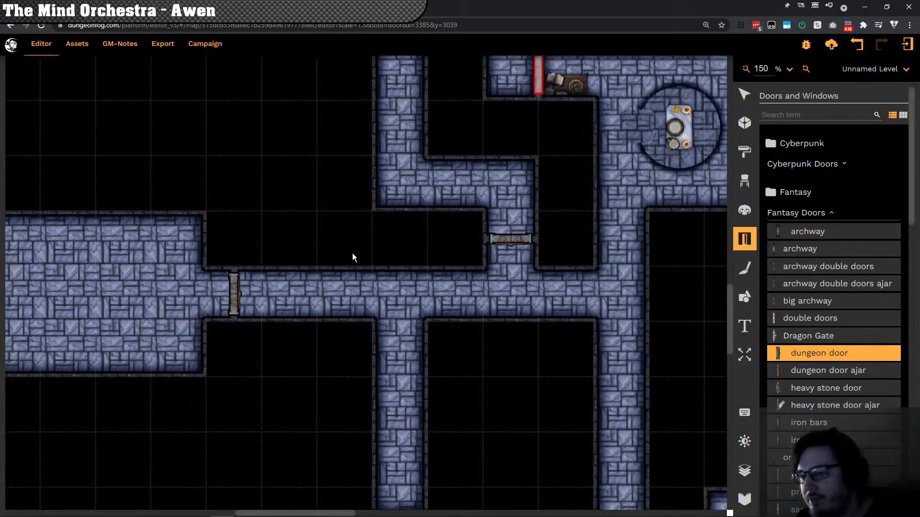
scroll(380, 188, down, 3)
drag(381, 189, 313, 128)
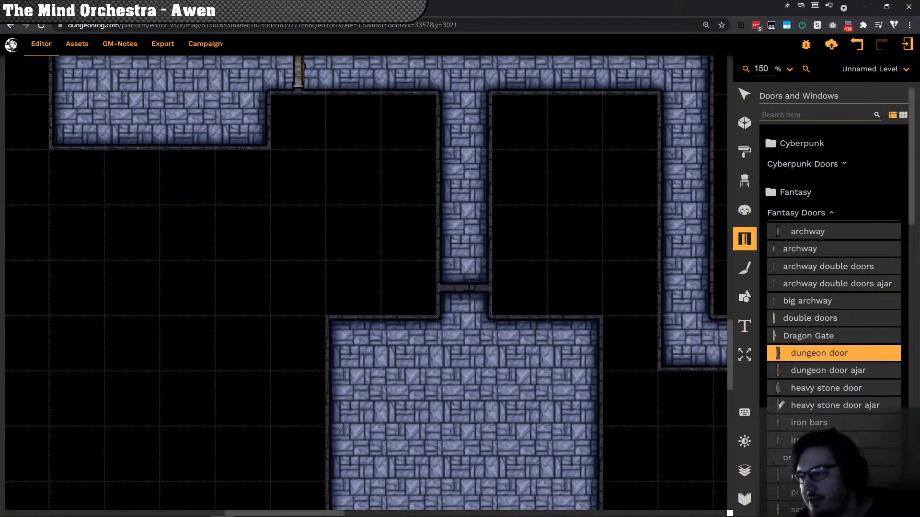
click(467, 286)
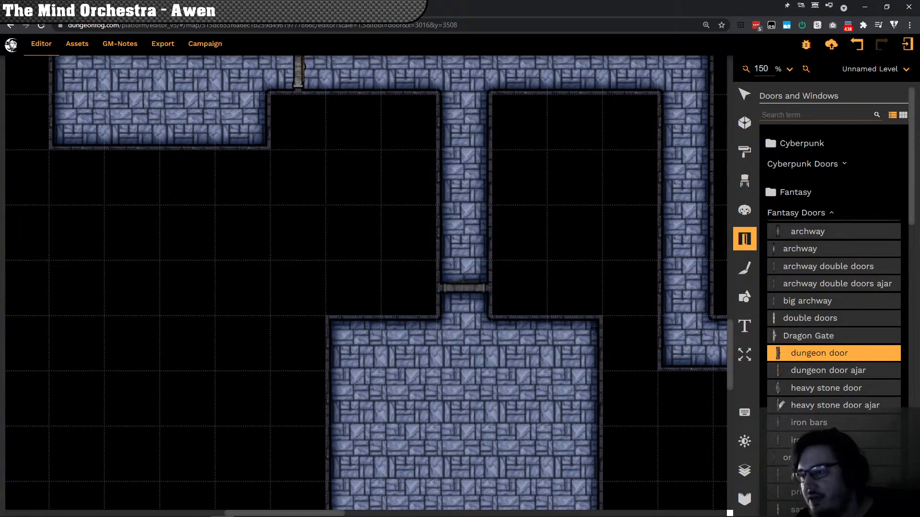
Step: Place a horizontally mirrored dungeon door in the passage between the altar room and the large room north of it
drag(602, 281, 433, 111)
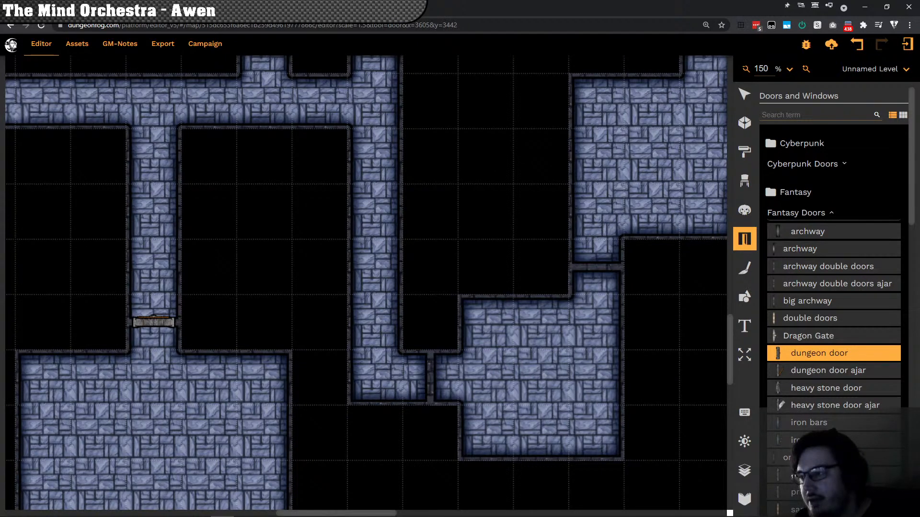
drag(526, 145, 310, 125)
drag(312, 219, 319, 173)
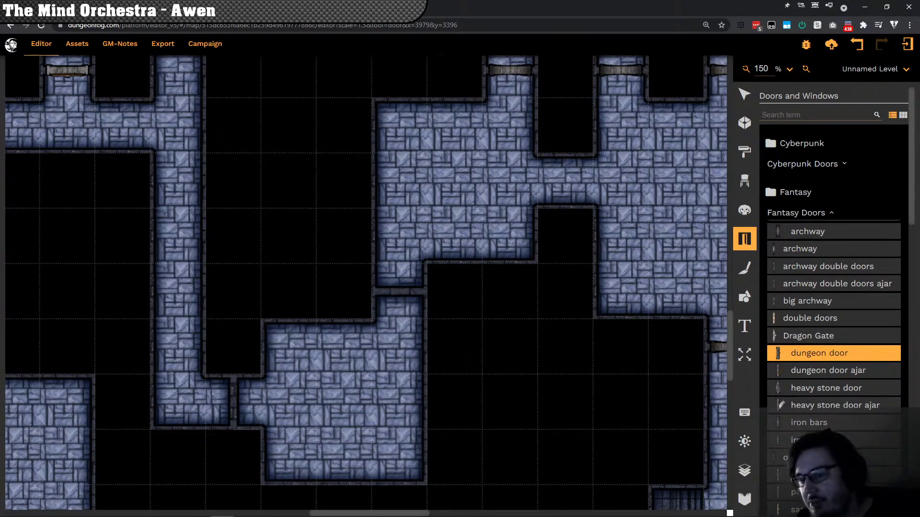
drag(308, 133, 316, 436)
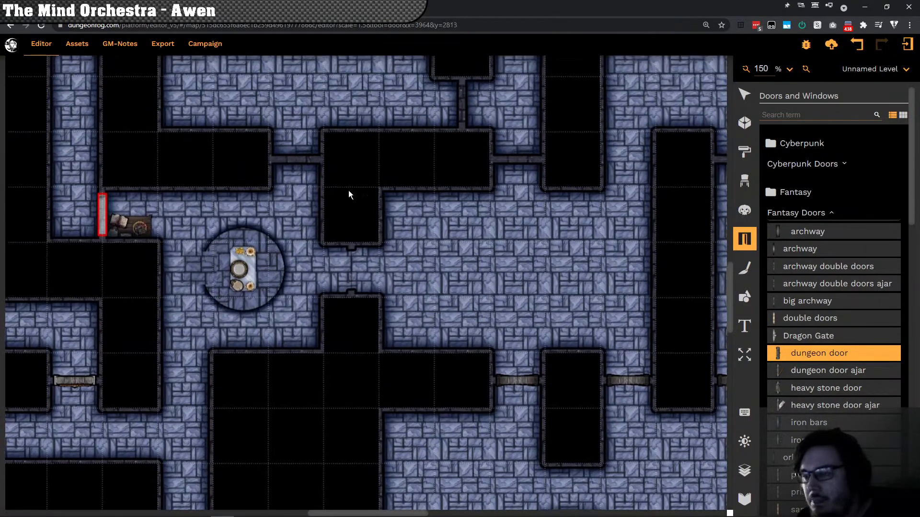
drag(349, 193, 232, 344)
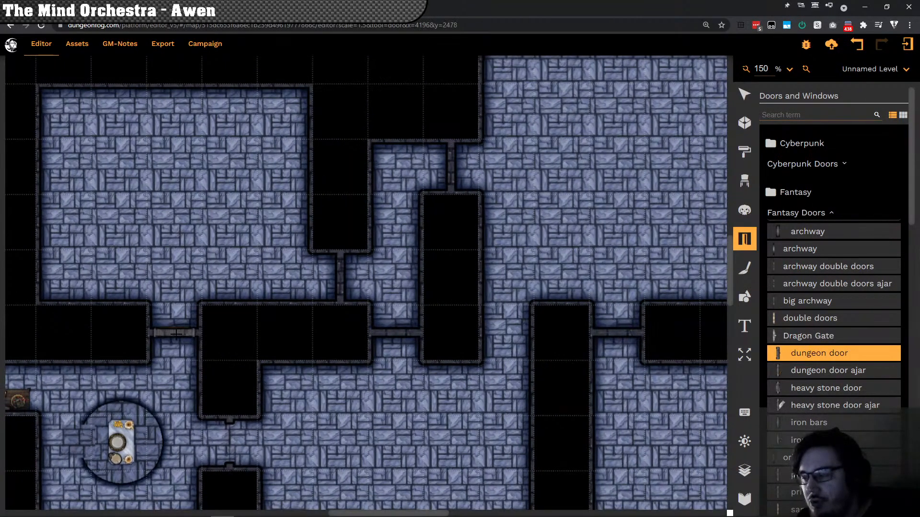
scroll(818, 396, down, 15)
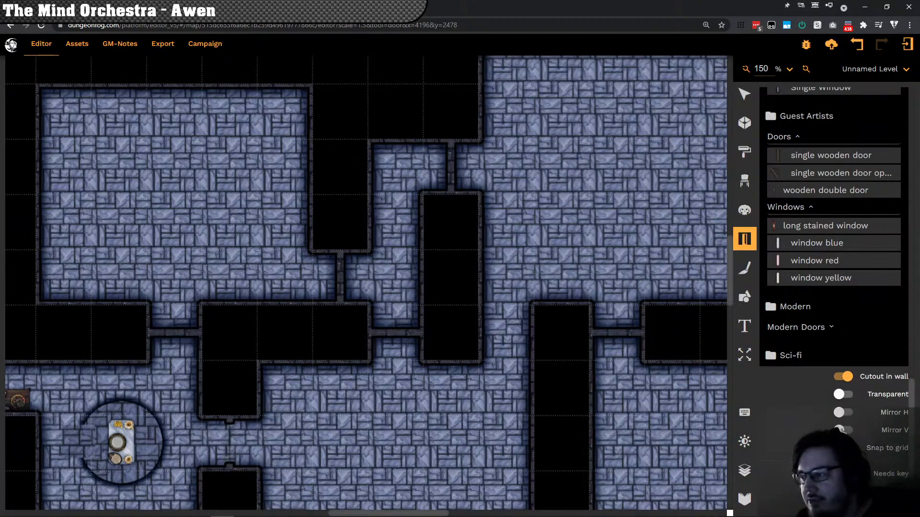
click(839, 413)
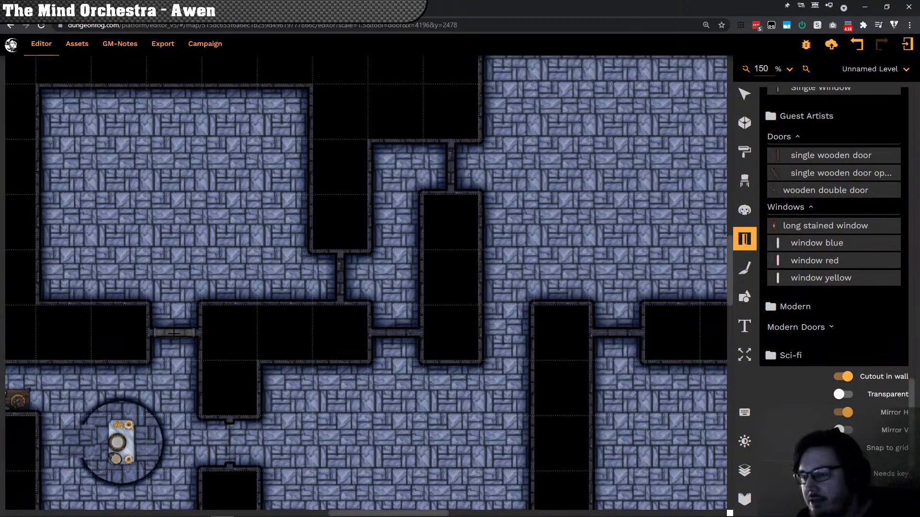
click(173, 334)
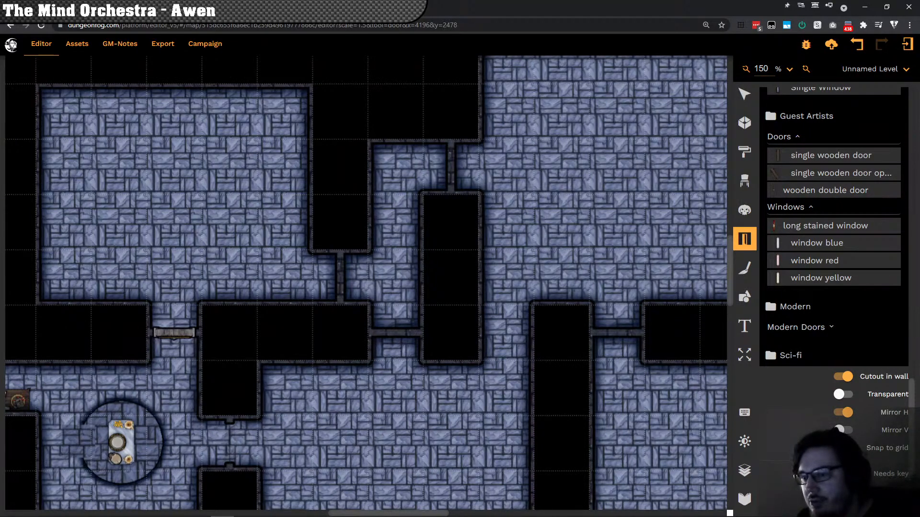
click(397, 333)
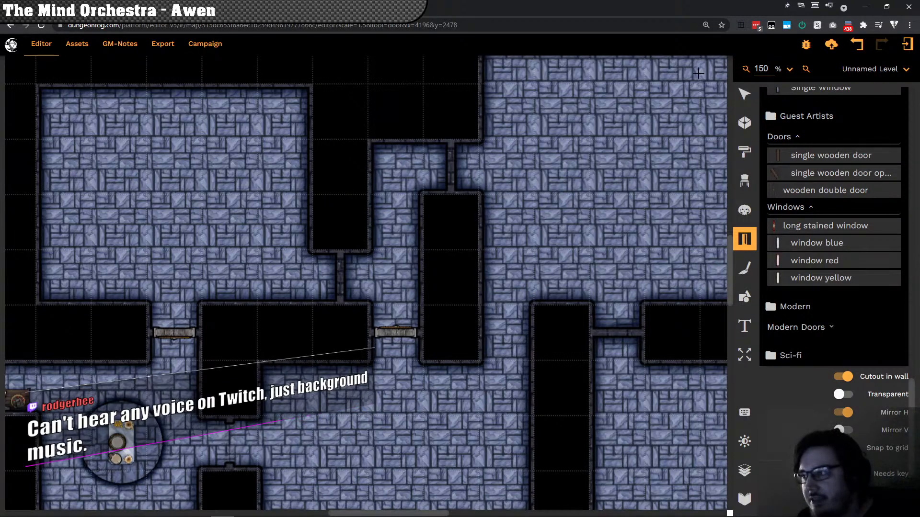
click(831, 45)
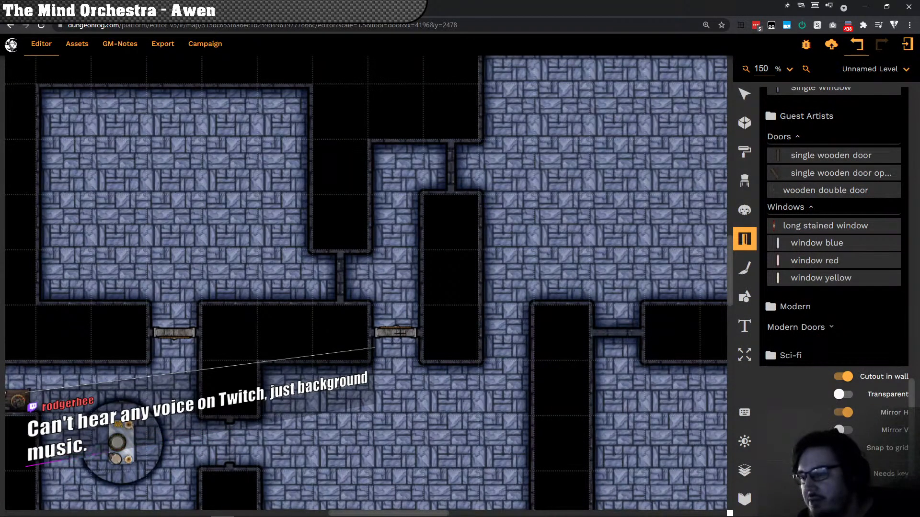
key(ctrl+z)
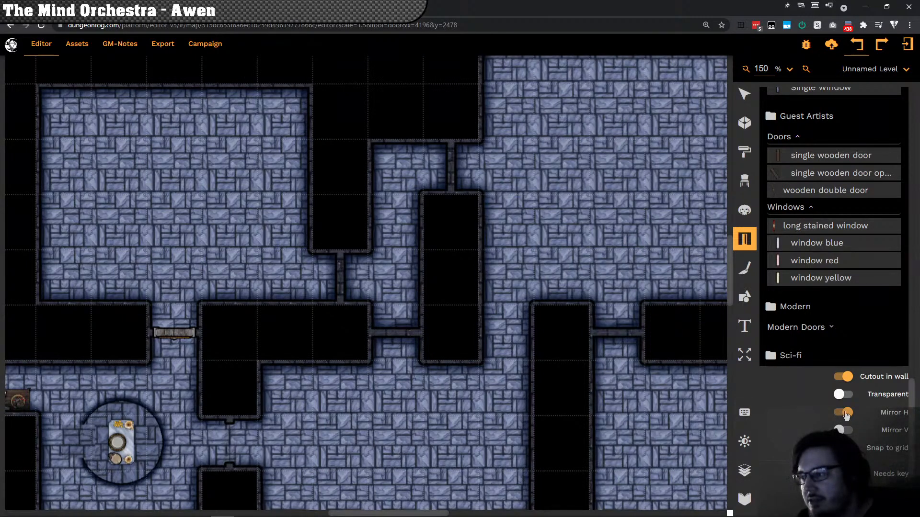
Step: Place unmirrored dungeon doors in the north passage of the room east of the altar and in the next passage to the east
click(843, 413)
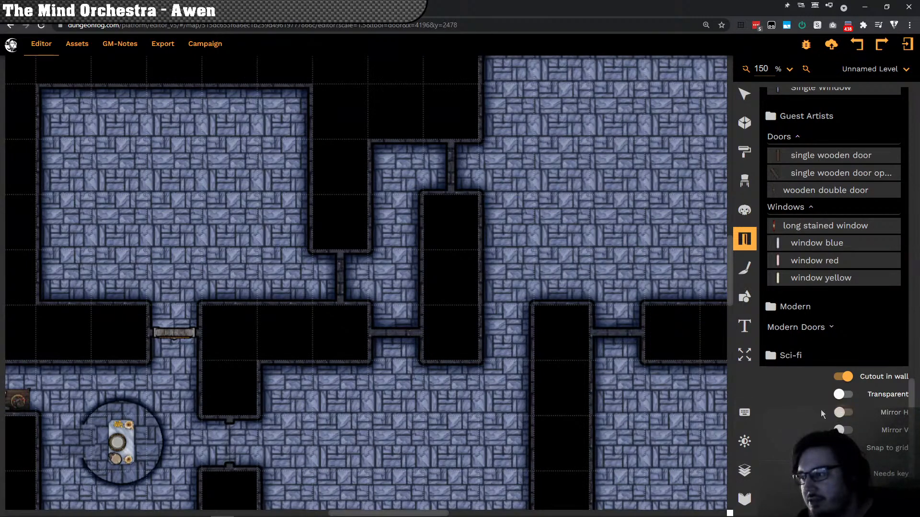
click(396, 332)
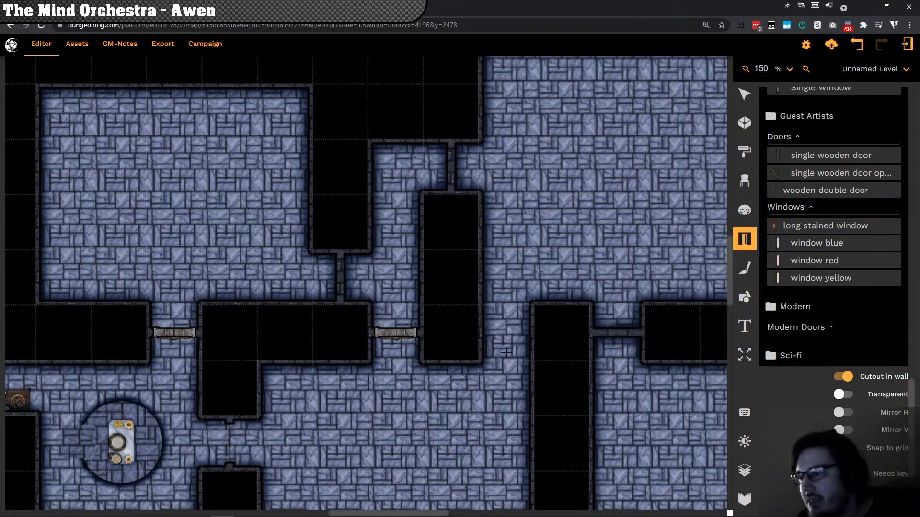
drag(510, 304, 394, 247)
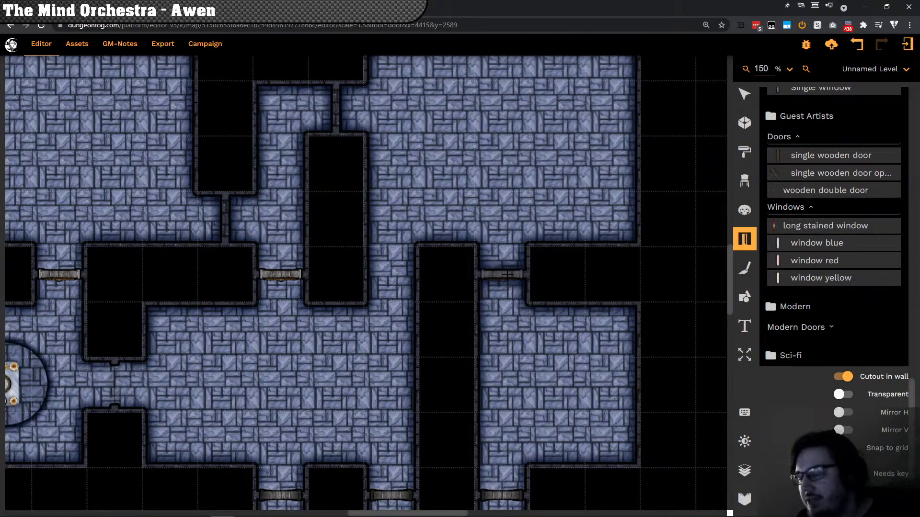
drag(247, 234, 314, 298)
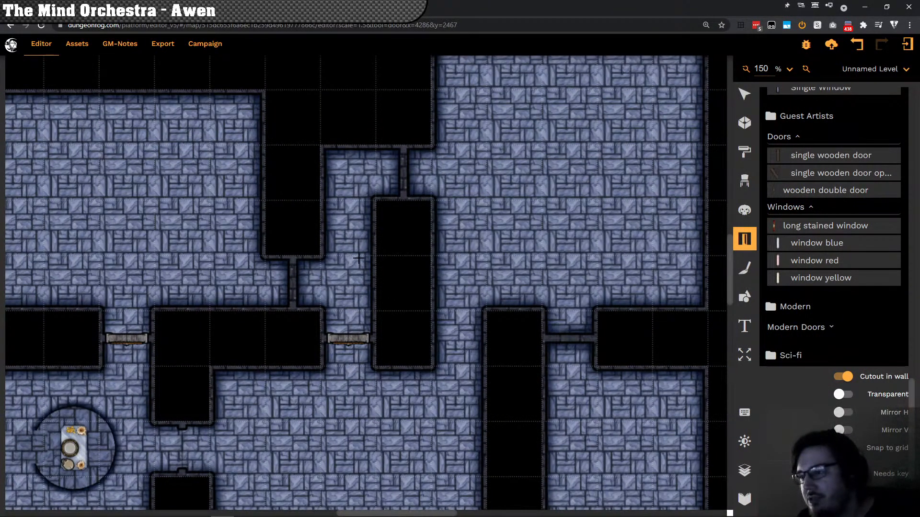
click(572, 339)
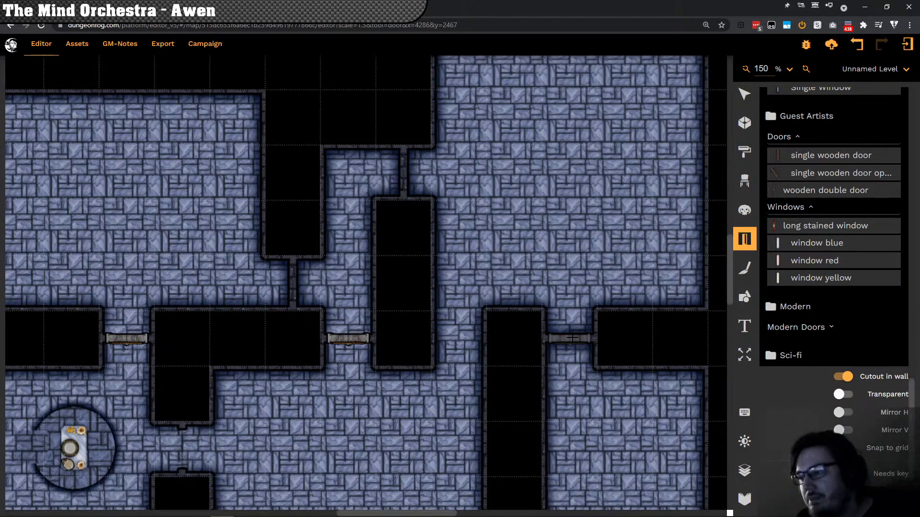
click(572, 338)
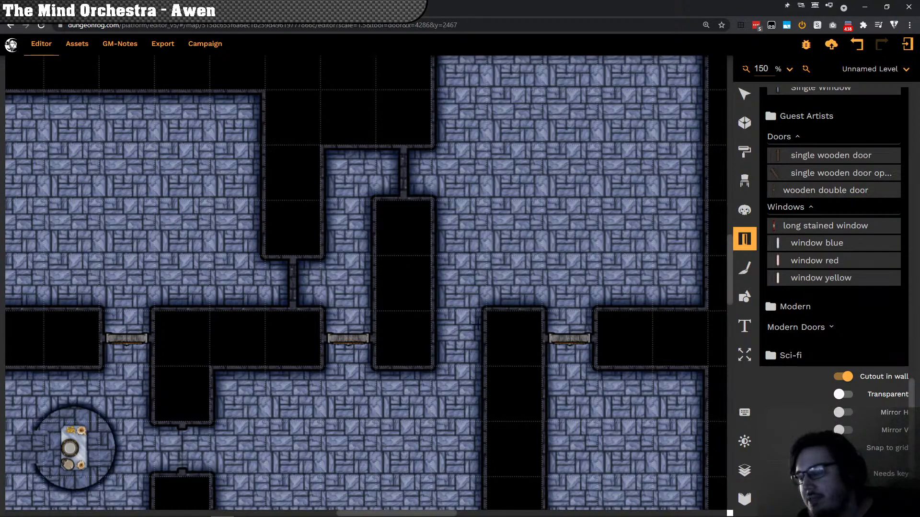
Step: Examine the doors and passages around the rooms east and northeast of the altar room
scroll(414, 344, down, 4)
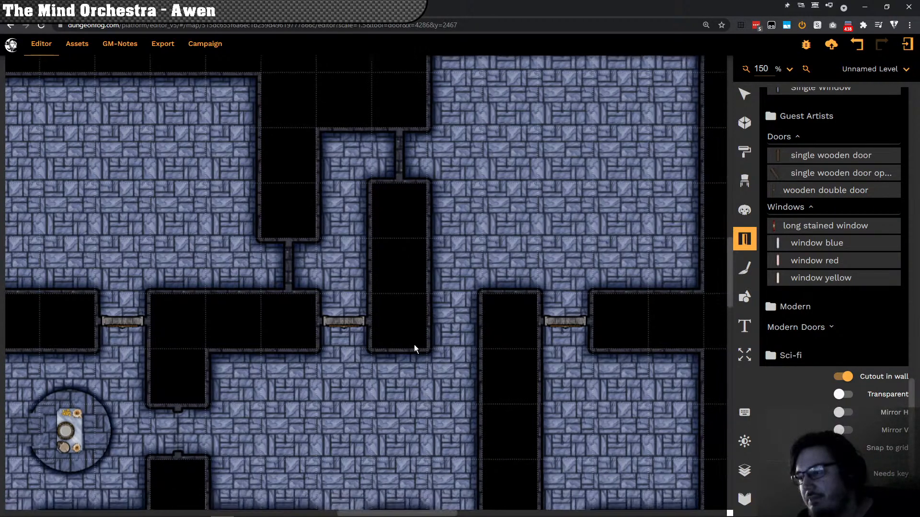
scroll(364, 203, right, 1)
scroll(363, 206, down, 4)
scroll(363, 206, right, 1)
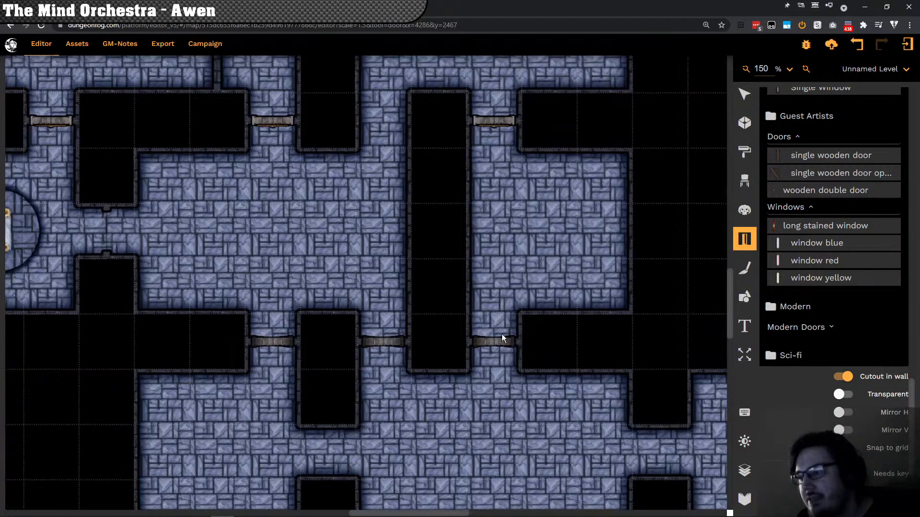
scroll(499, 324, up, 5)
scroll(499, 324, left, 1)
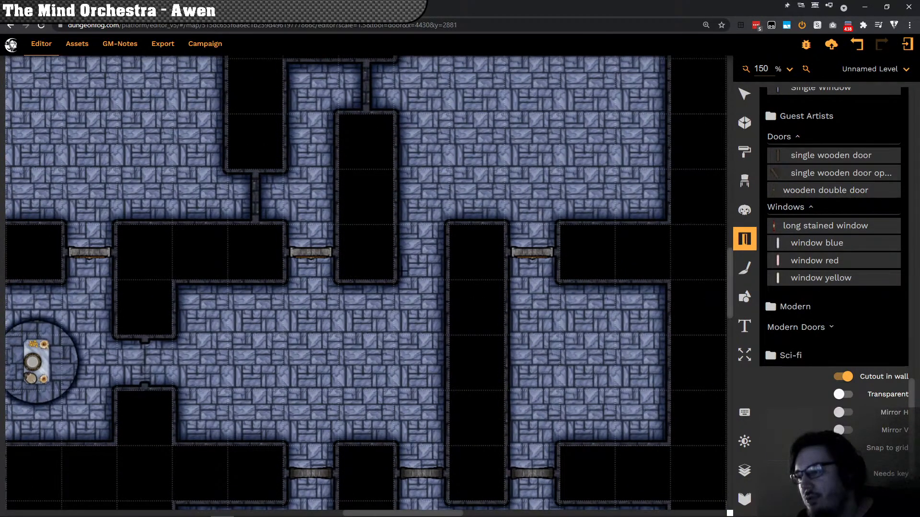
scroll(452, 392, up, 3)
scroll(452, 392, left, 1)
scroll(455, 393, up, 2)
scroll(455, 393, left, 1)
scroll(462, 343, down, 2)
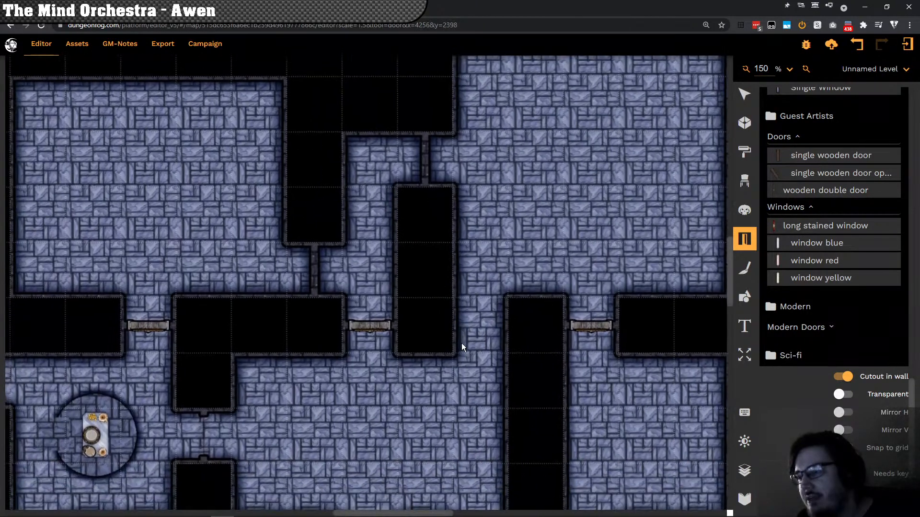
scroll(454, 392, up, 2)
scroll(454, 391, right, 1)
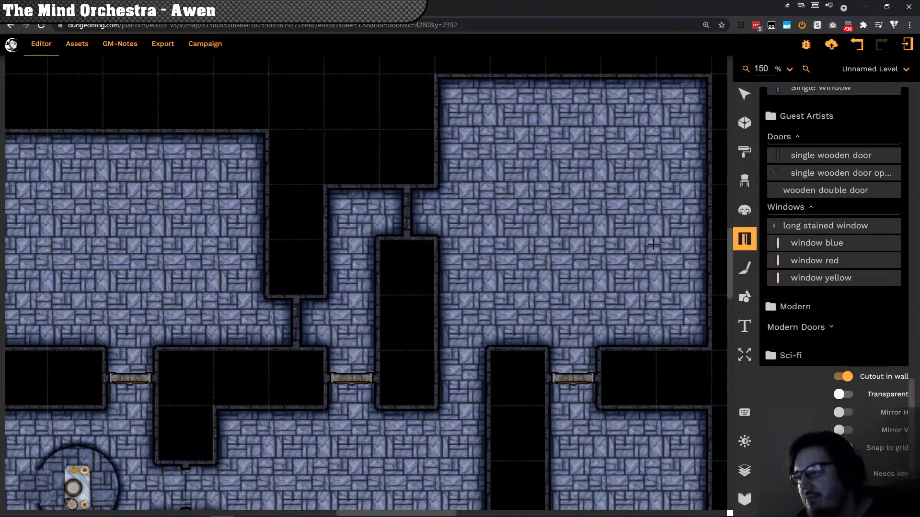
Step: Delete the two northernmost wall points of the passage at the northeast corner of the room east of the altar
click(750, 99)
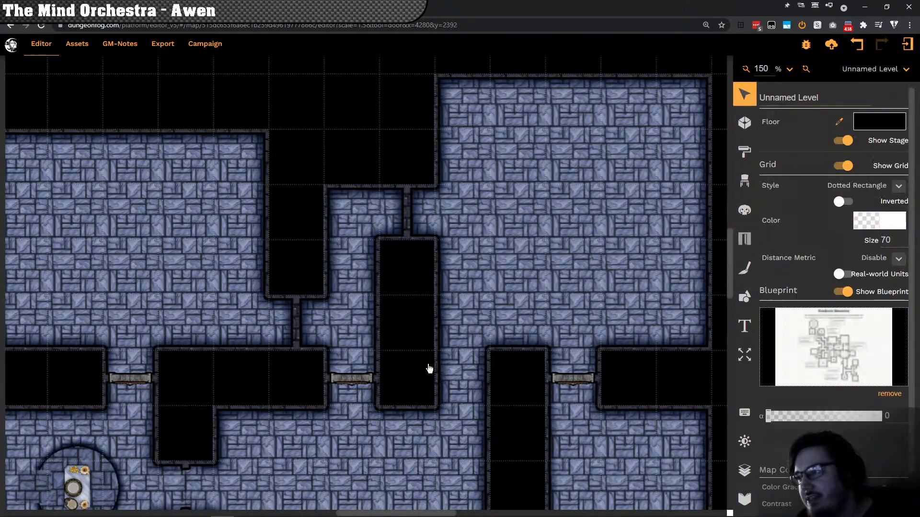
click(455, 378)
scroll(468, 343, down, 4)
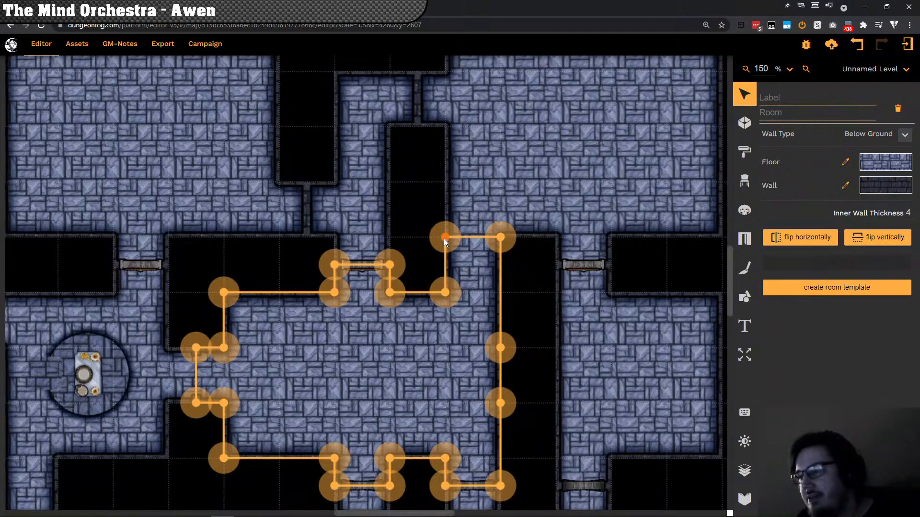
click(444, 238)
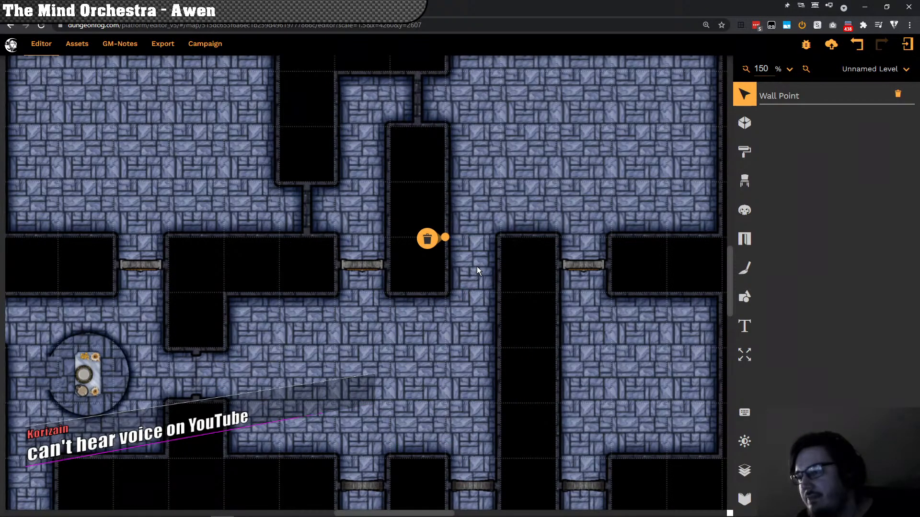
click(433, 245)
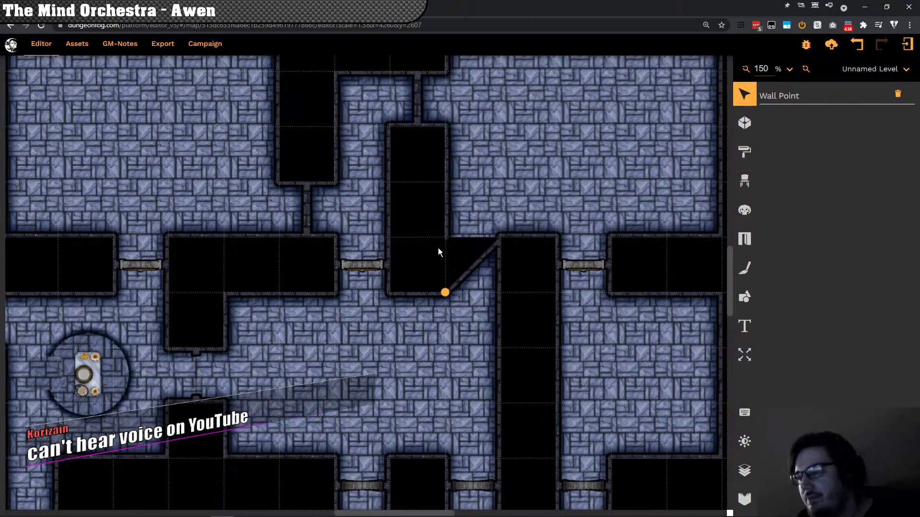
click(484, 269)
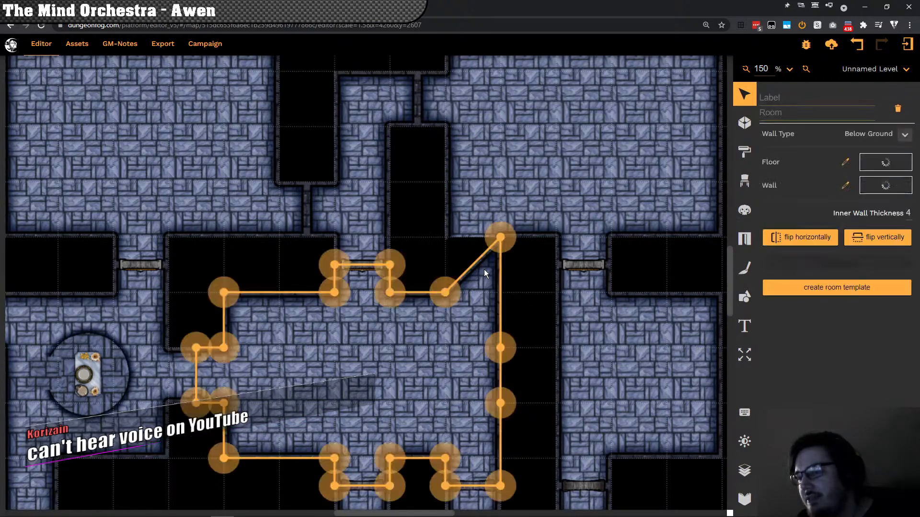
click(502, 240)
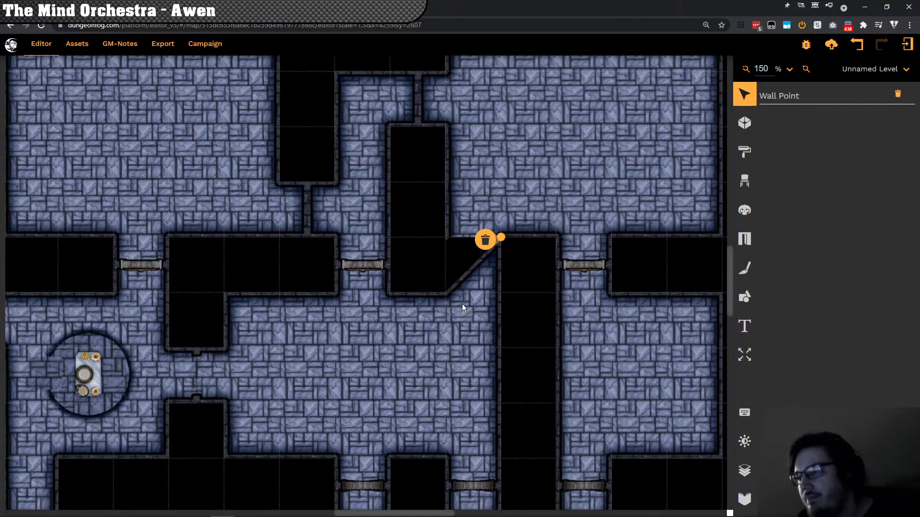
key(Delete)
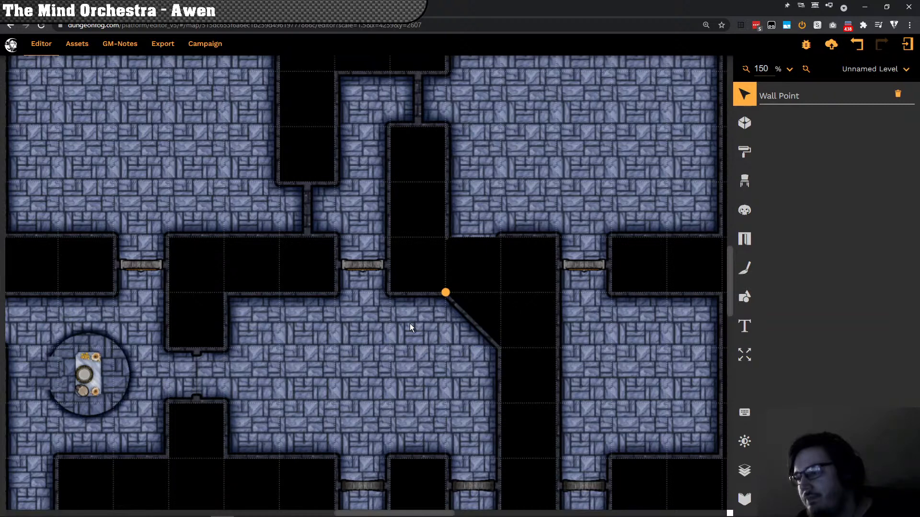
Step: Move the wall point at the slanted northeast corner one grid square east to square off the room
click(429, 331)
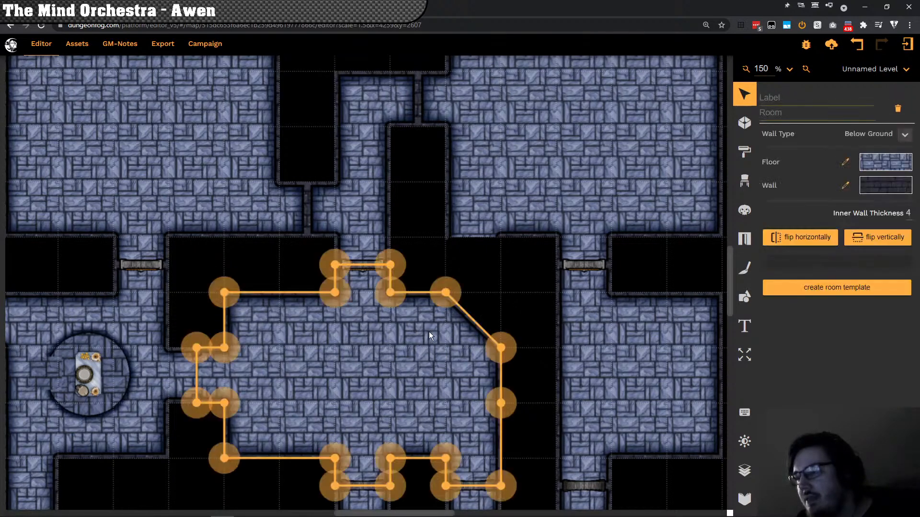
click(447, 292)
drag(448, 292, 494, 294)
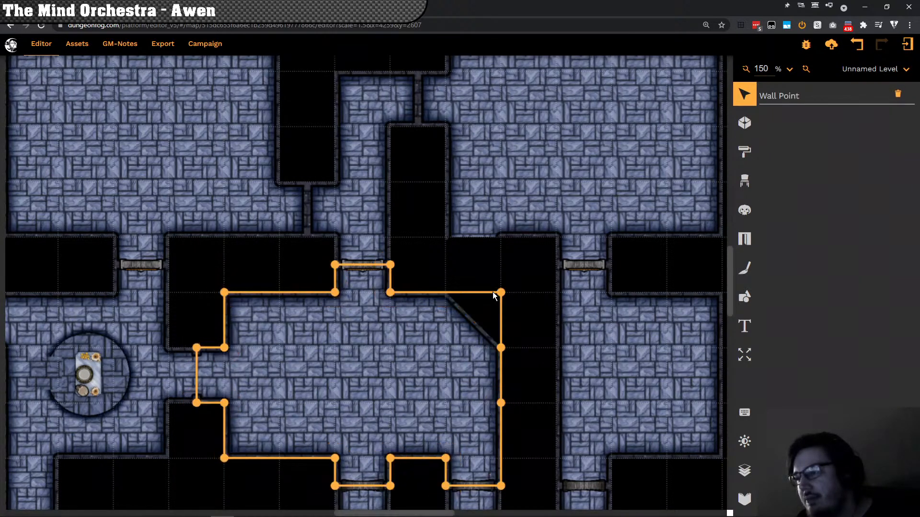
Step: Unhide the wall segment at the southwest corner of the large room northeast of the altar
click(450, 333)
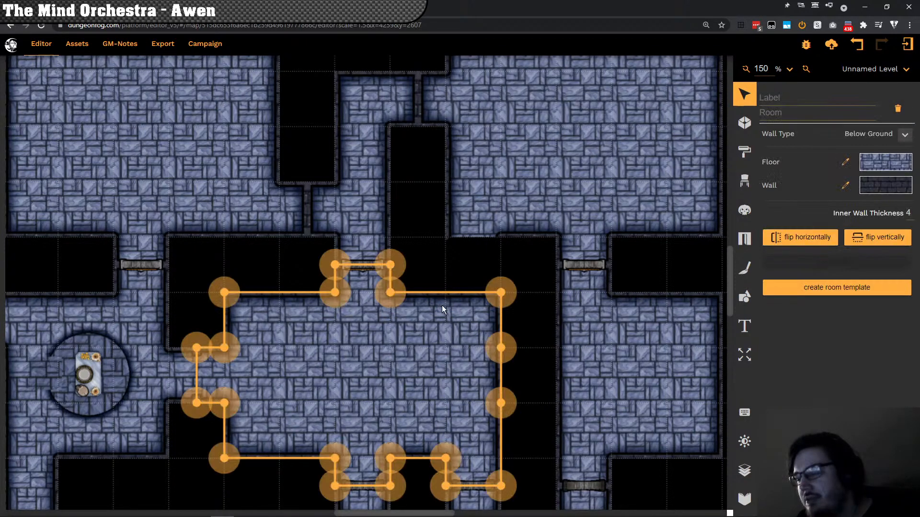
click(469, 222)
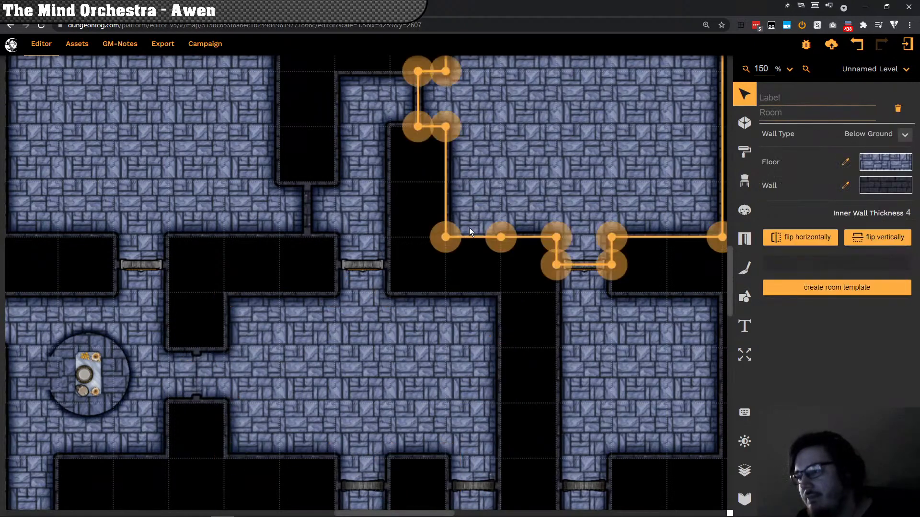
click(471, 238)
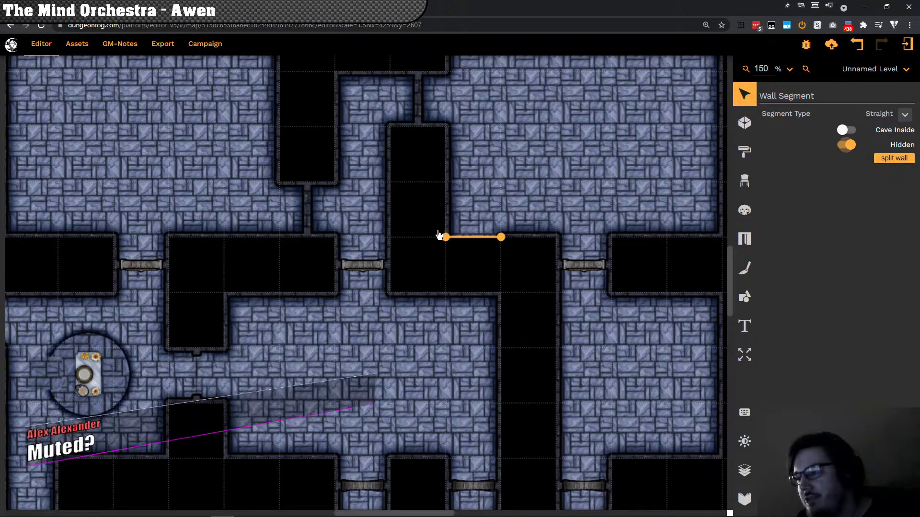
click(428, 209)
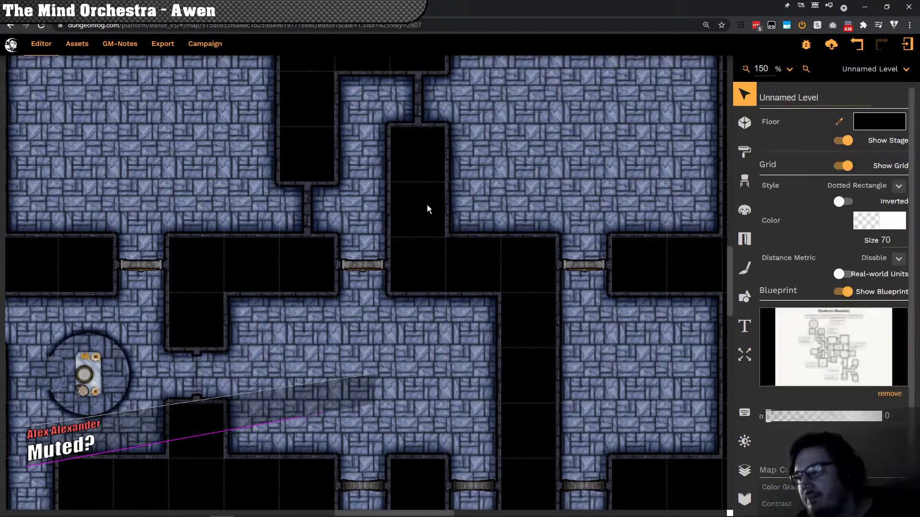
Step: Delete the narrow passage room linking the two northern rooms with the room east of the altar
scroll(415, 282, up, 3)
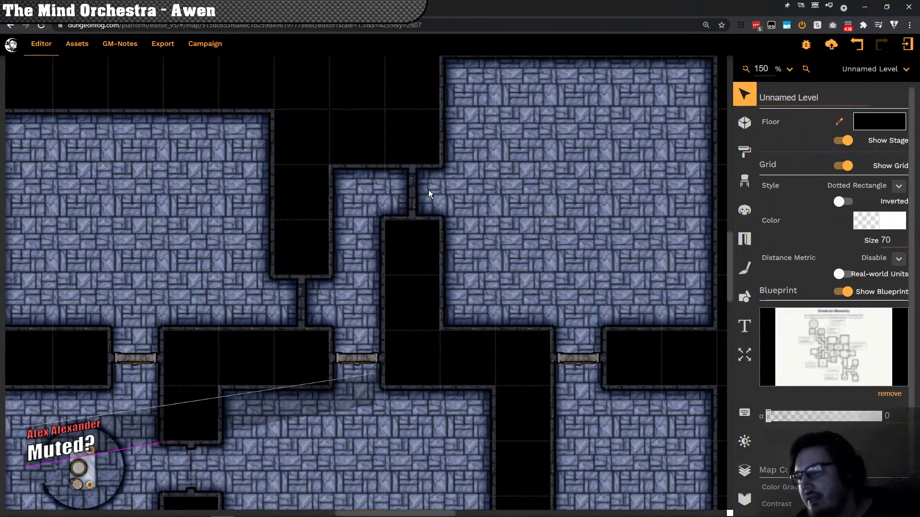
click(413, 190)
click(383, 198)
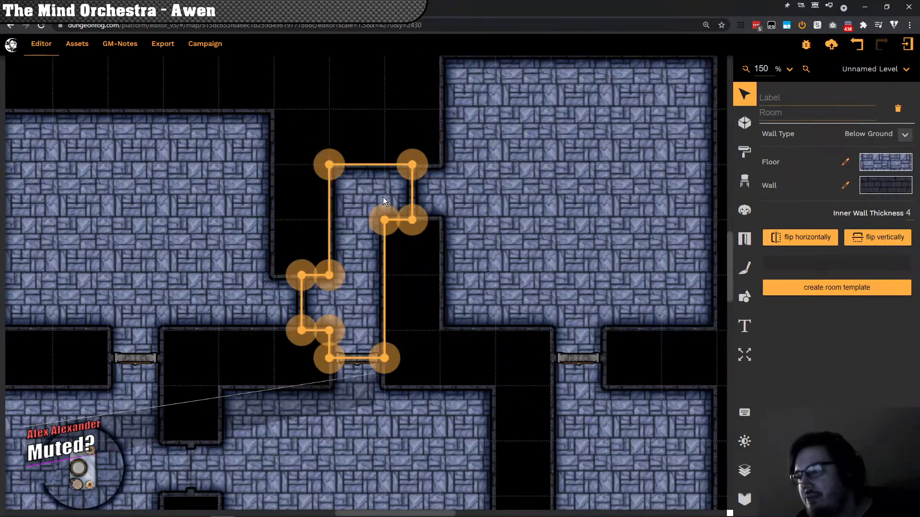
click(900, 113)
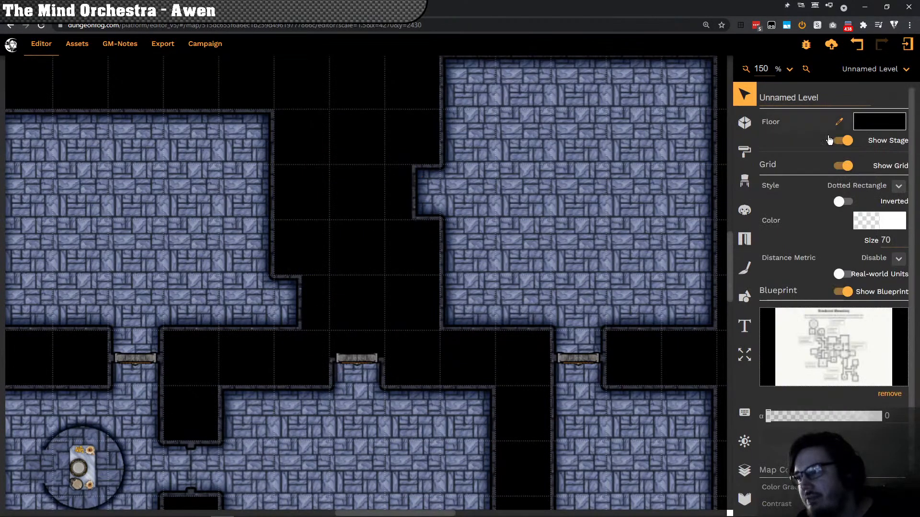
Step: Delete the leftover dungeon door at the north alcove of the room east of the altar
click(349, 370)
click(354, 362)
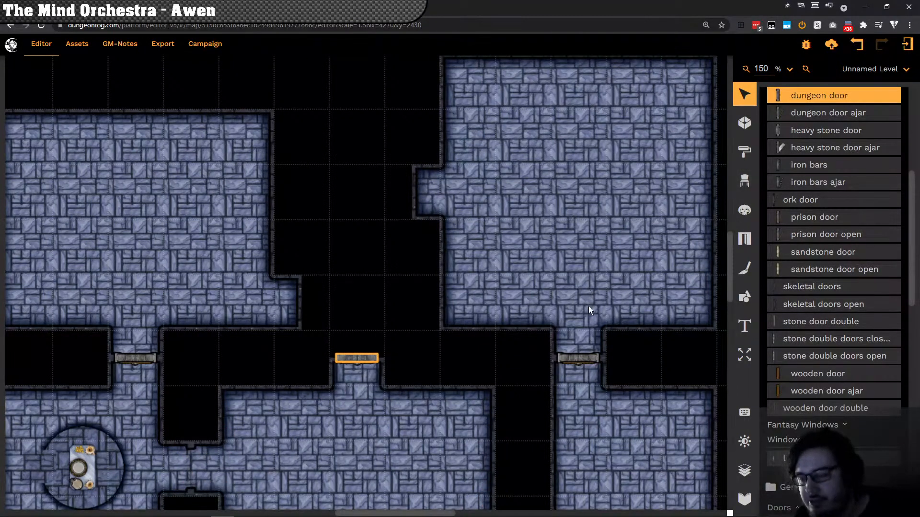
click(300, 357)
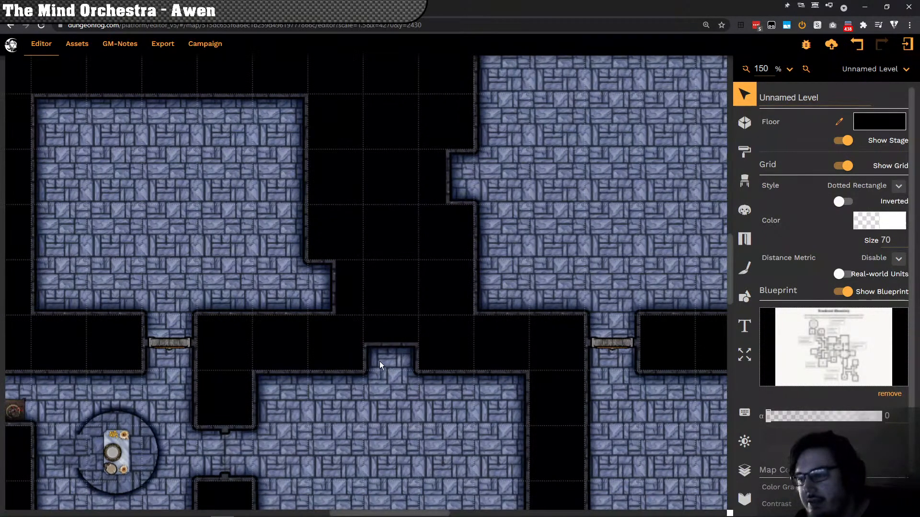
click(380, 362)
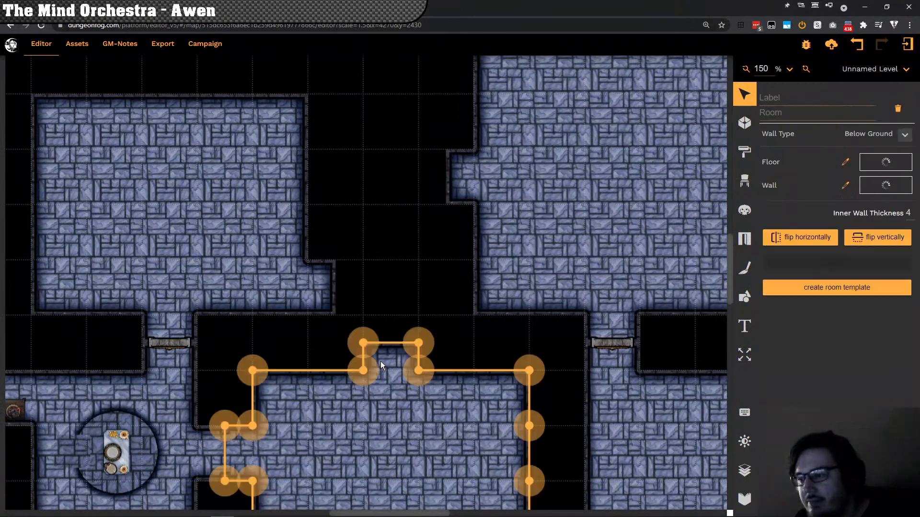
click(363, 344)
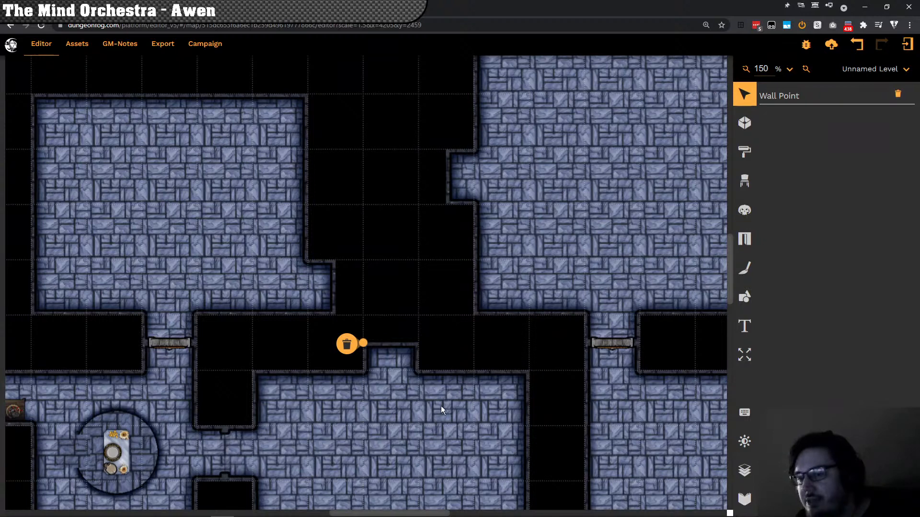
key(Delete)
click(421, 407)
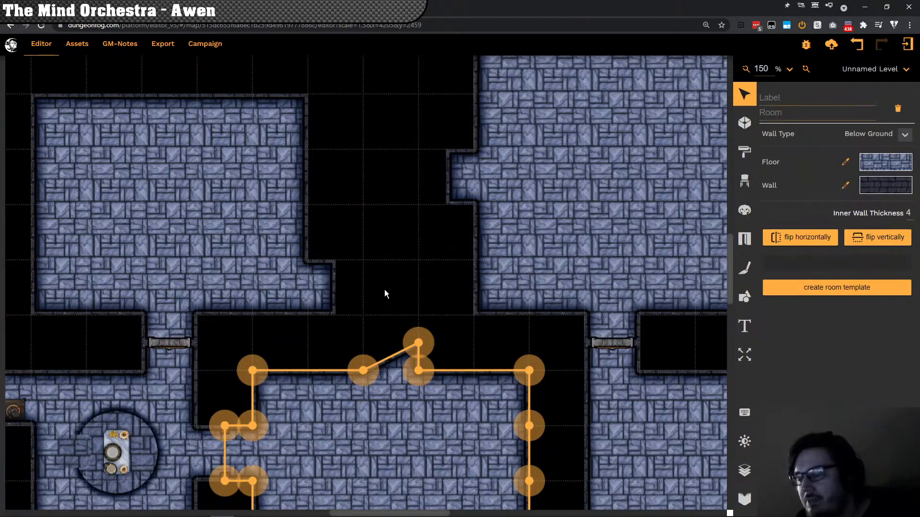
scroll(384, 289, down, 3)
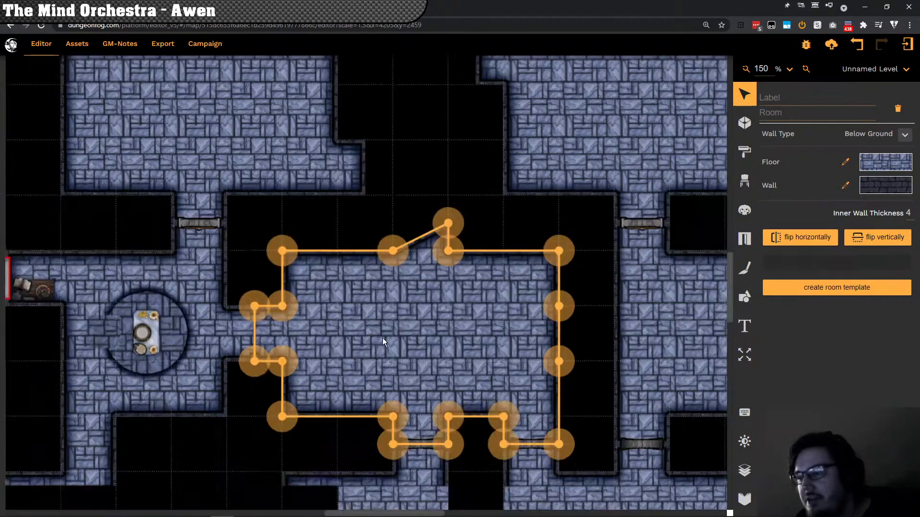
click(416, 241)
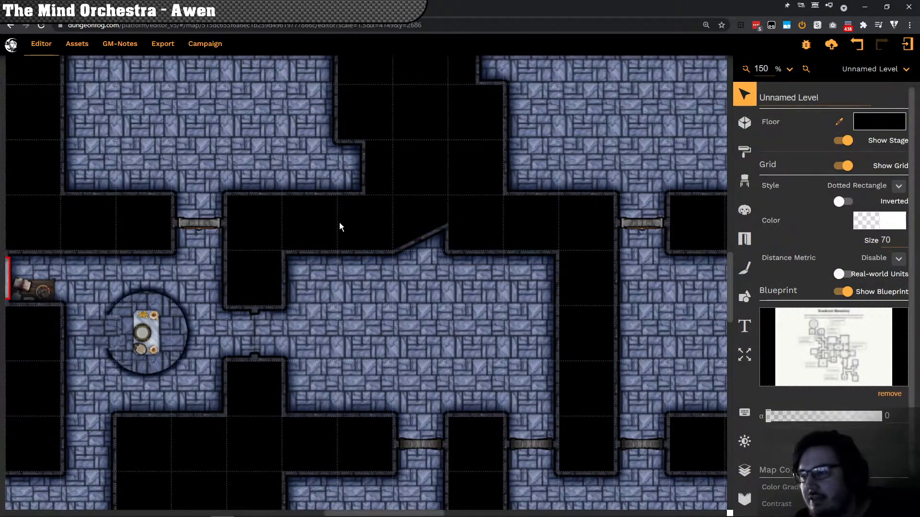
key(ctrl+z)
Step: Align the southeast corner of the room north of the altar with its east wall and delete the protruding wall point there
drag(340, 225, 419, 364)
click(384, 278)
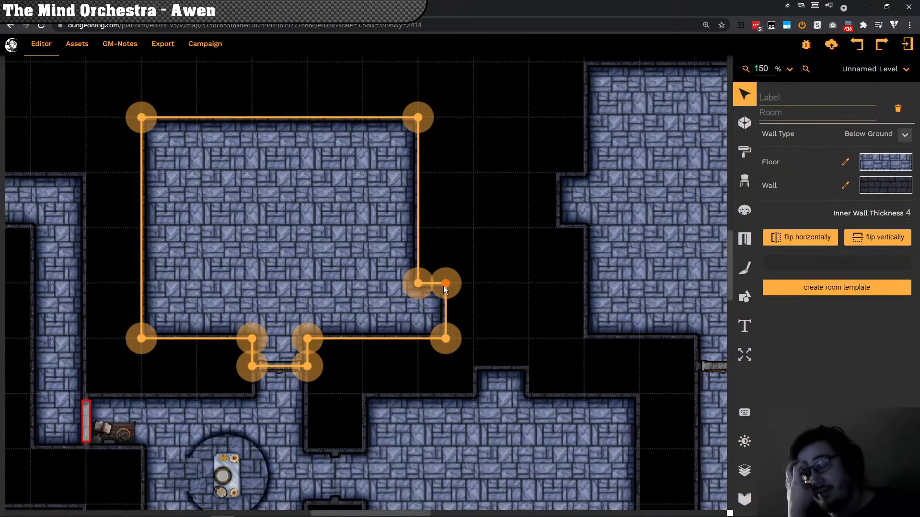
drag(445, 339, 431, 341)
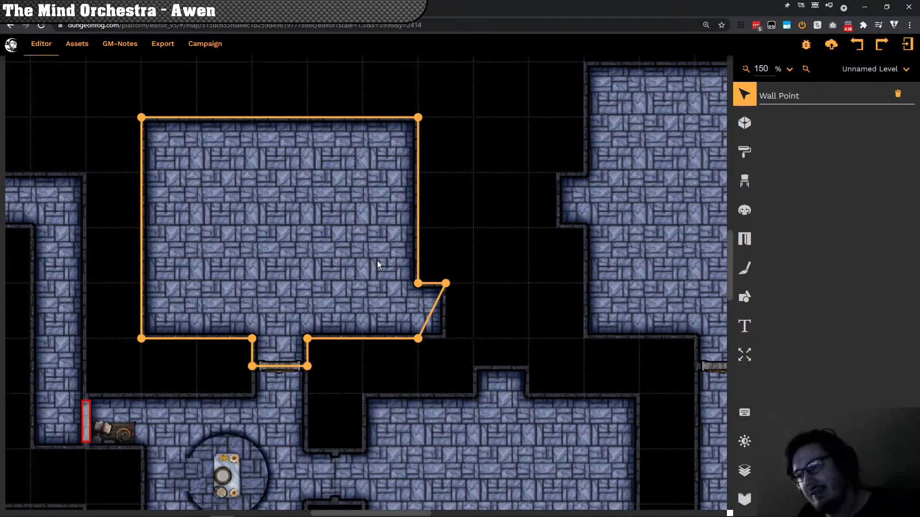
click(373, 278)
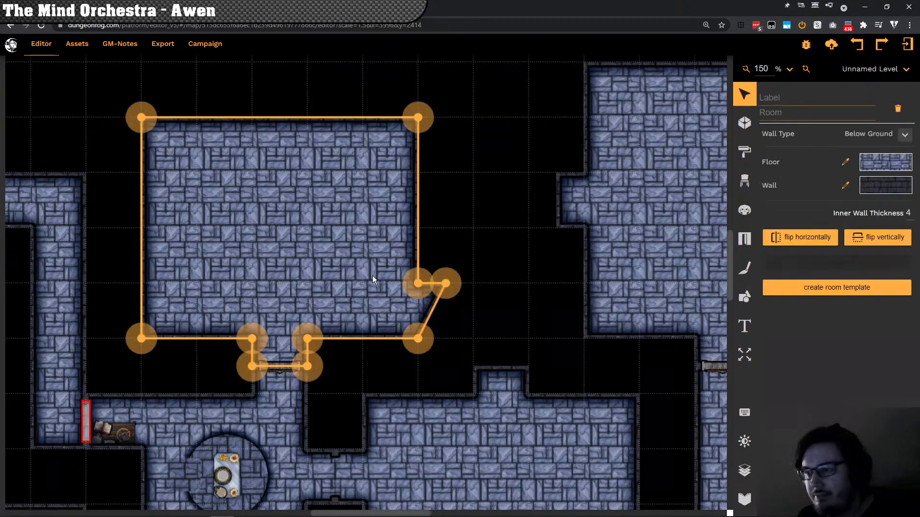
click(446, 284)
click(446, 284)
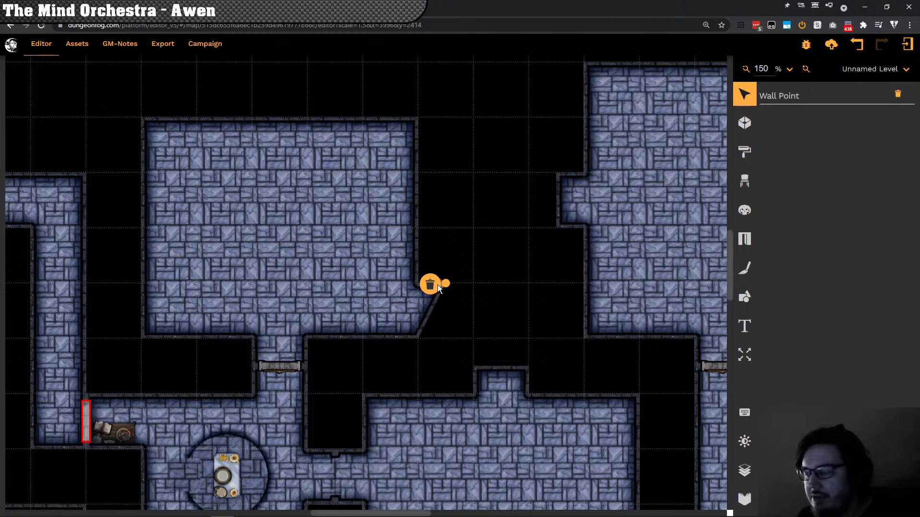
click(438, 285)
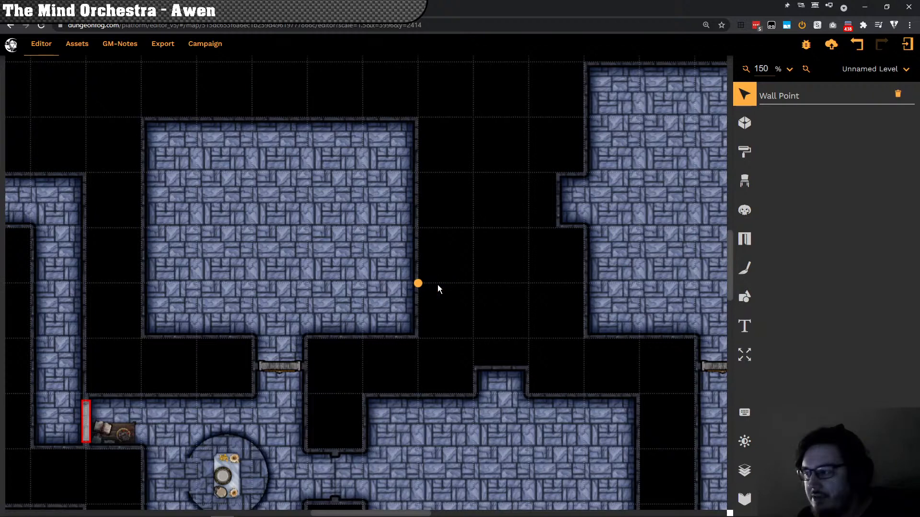
Step: Delete the redundant wall point on the east wall of the room north of the altar
click(369, 289)
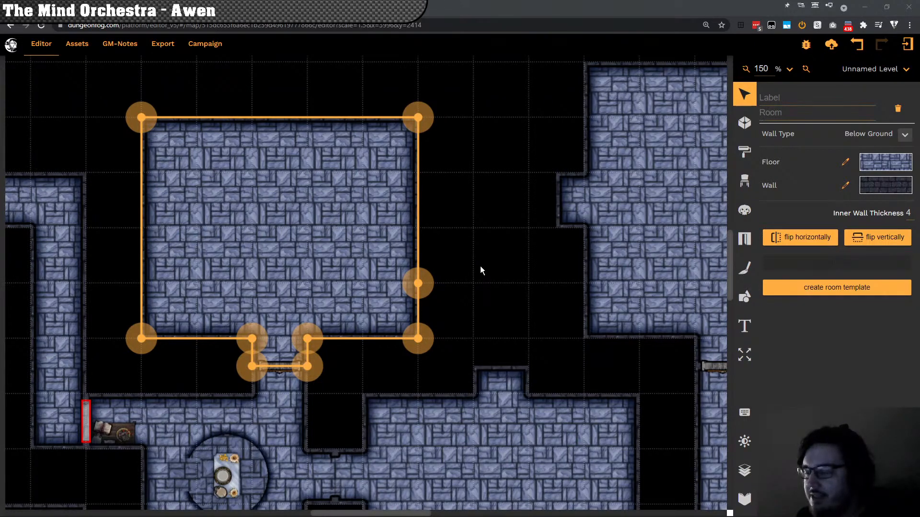
click(419, 284)
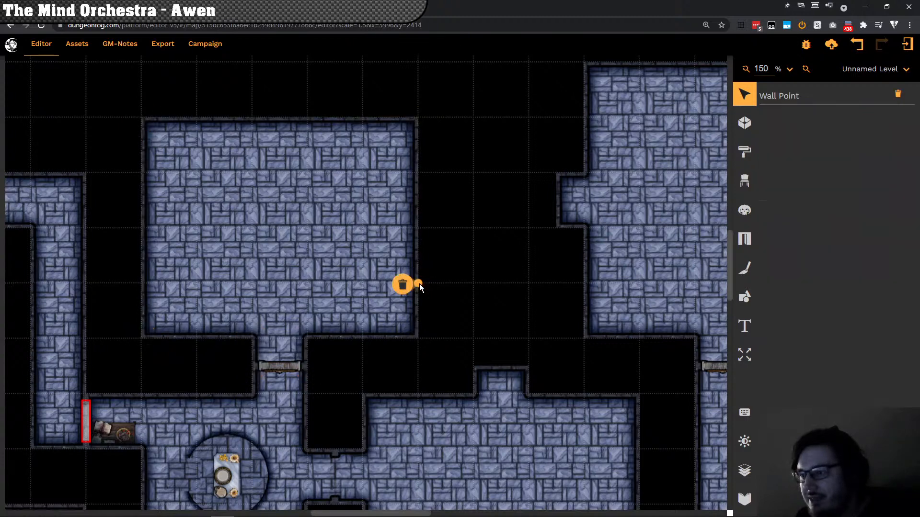
click(301, 259)
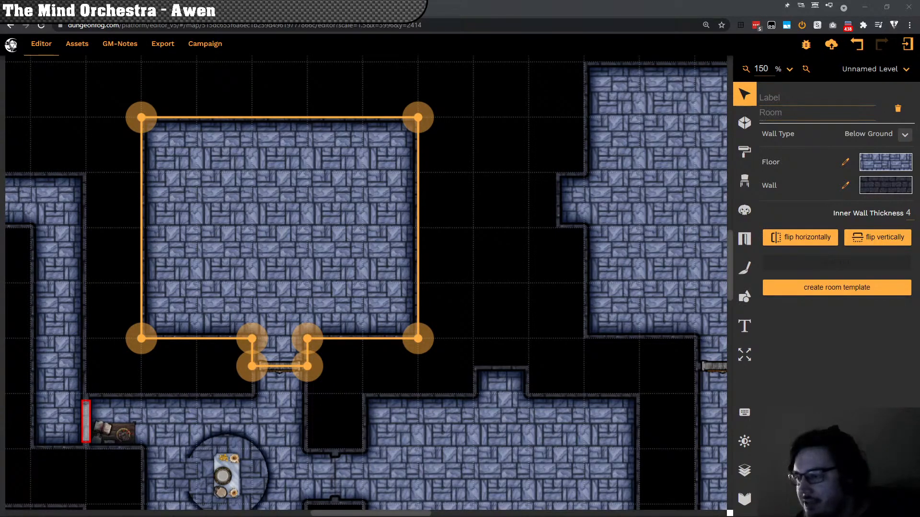
Step: Delete the two outer wall points of the west alcove in the northeast room to straighten its west wall
drag(545, 247, 363, 278)
click(596, 258)
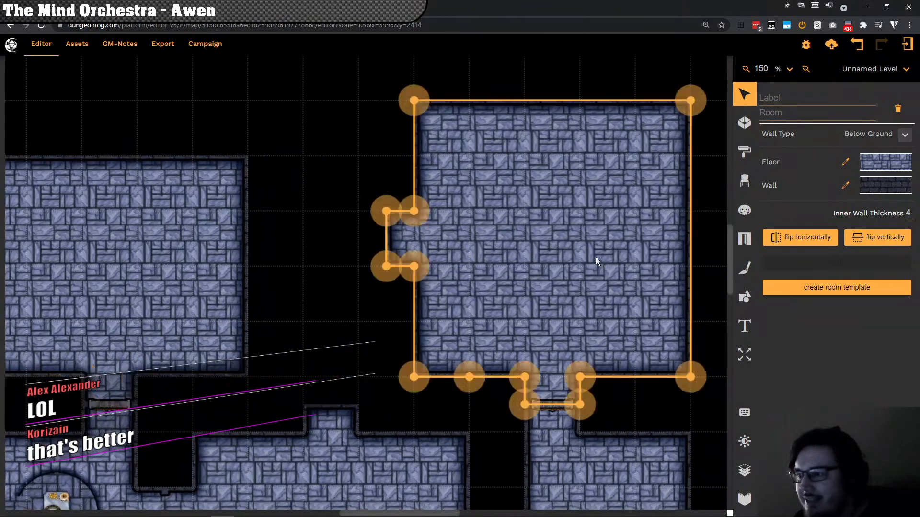
click(385, 268)
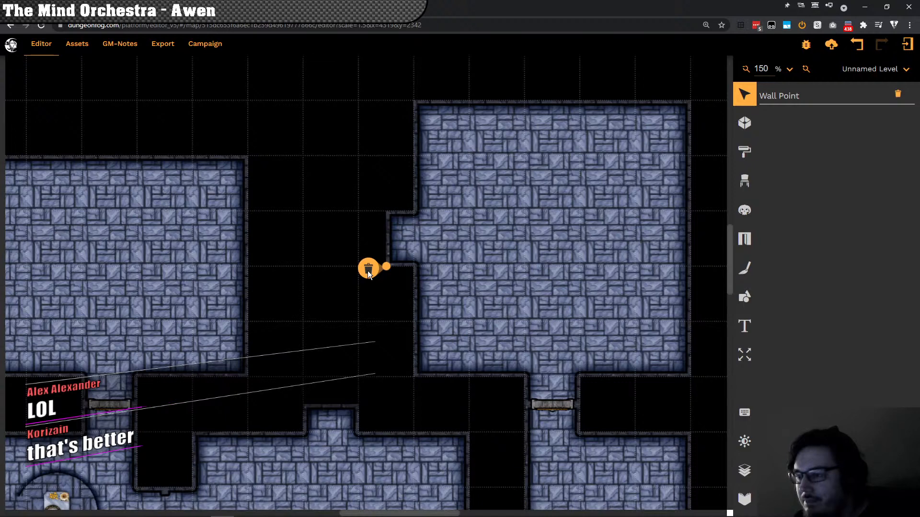
click(368, 271)
click(434, 227)
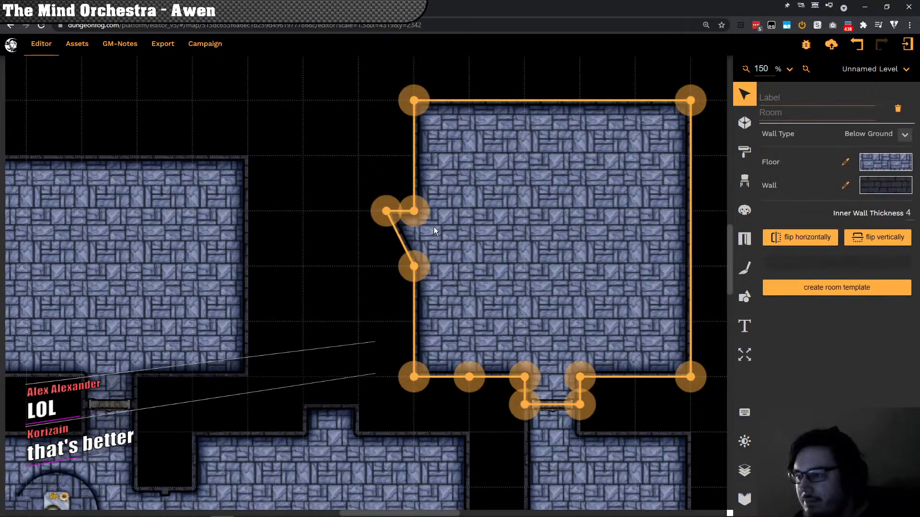
click(387, 212)
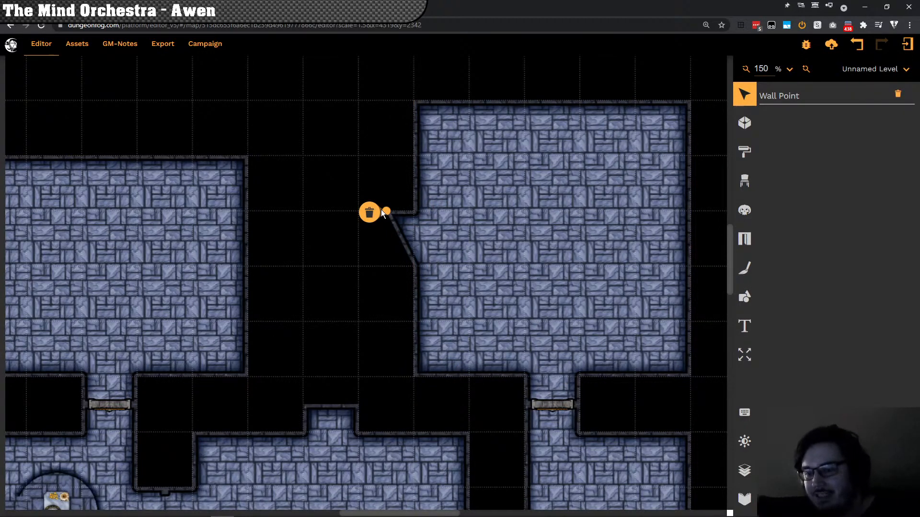
key(Delete)
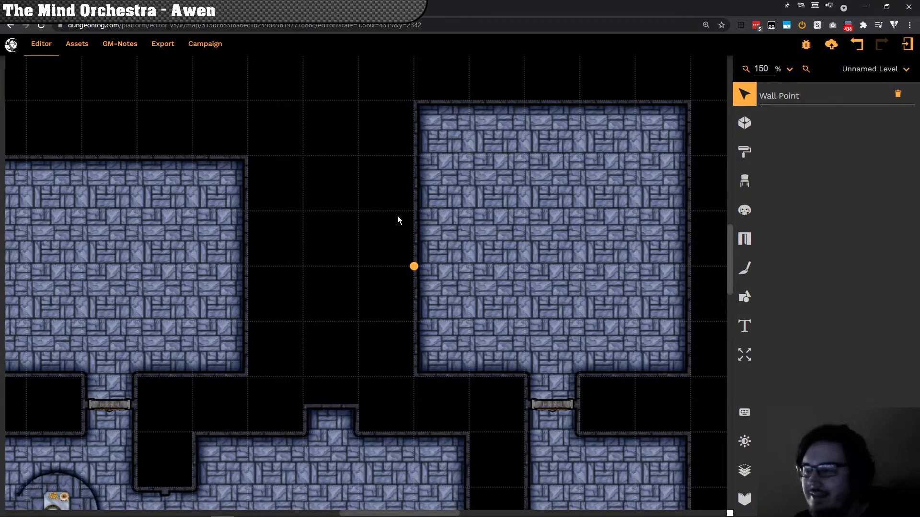
click(452, 221)
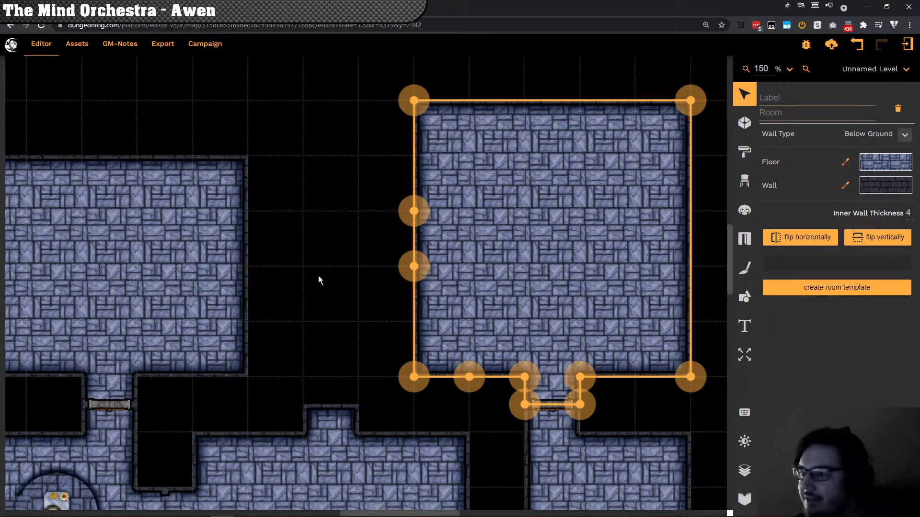
Step: Examine the doors and passages around the altar room and in the southern part of the dungeon
drag(318, 275, 506, 115)
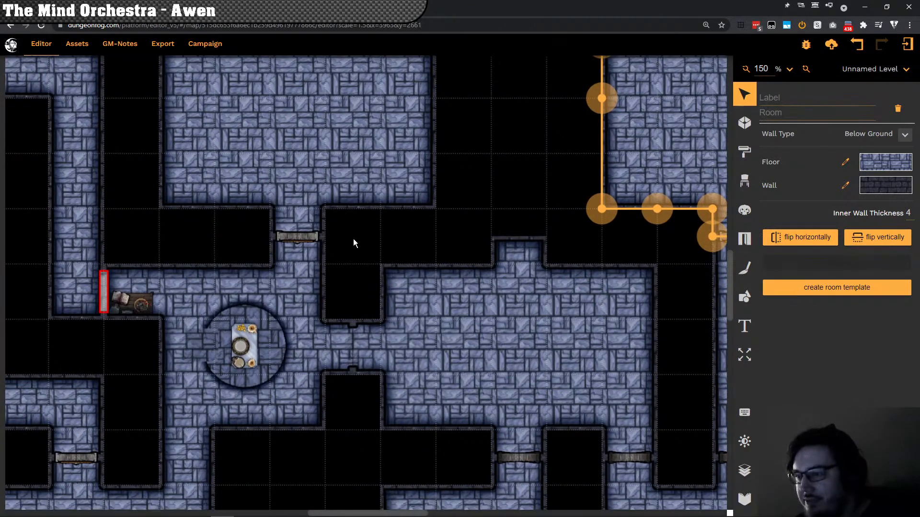
drag(353, 244, 434, 234)
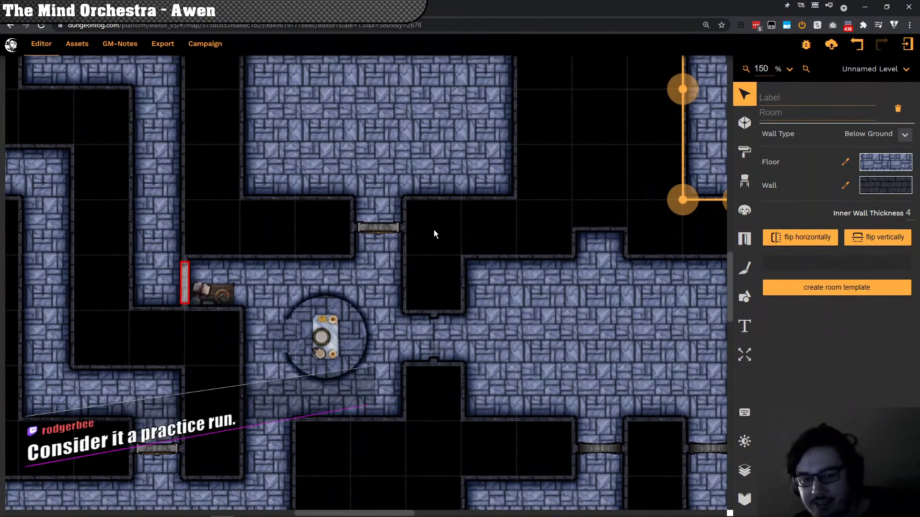
drag(226, 357, 345, 316)
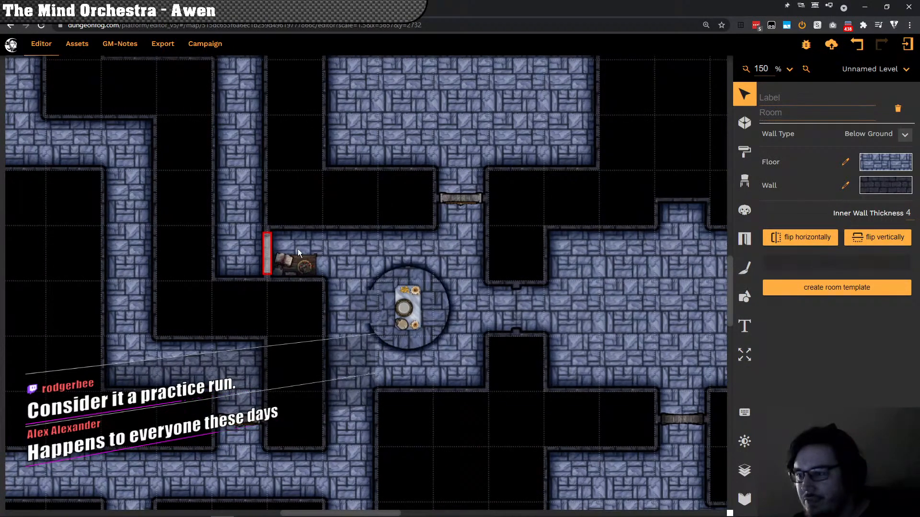
drag(501, 476, 362, 186)
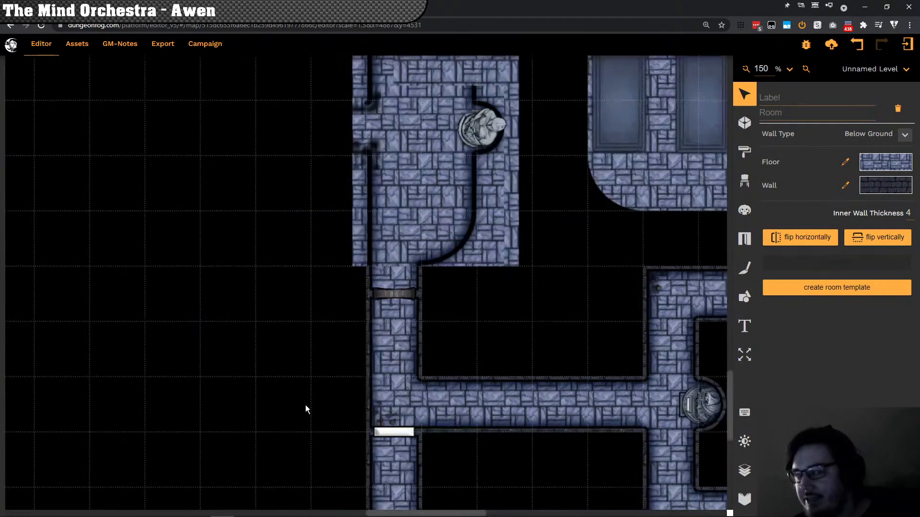
drag(160, 166, 345, 419)
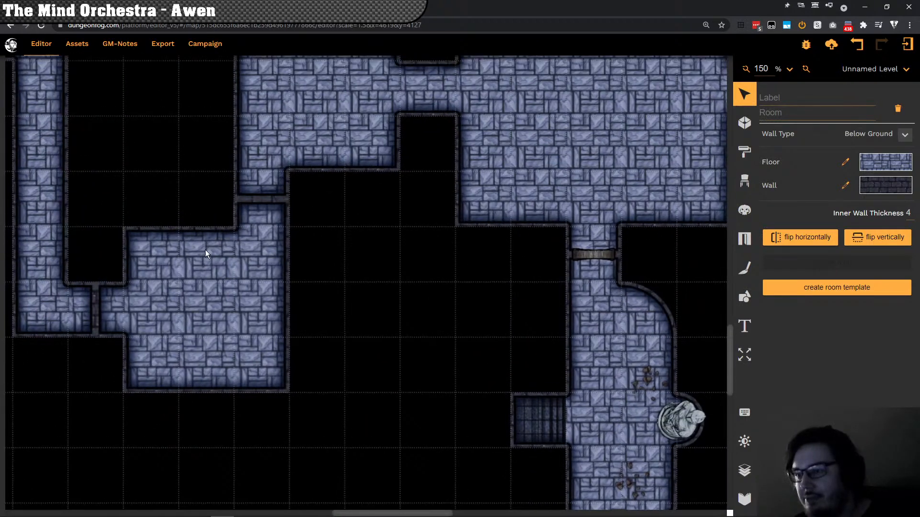
scroll(207, 255, up, 5)
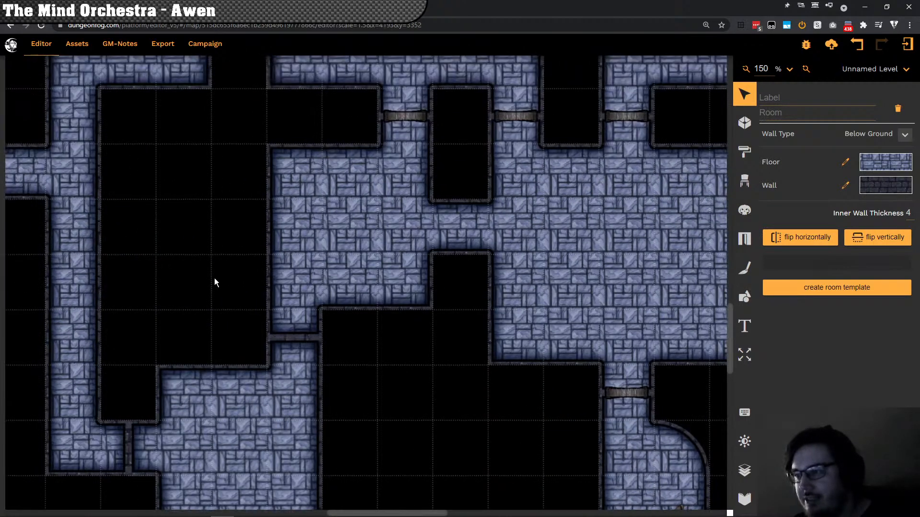
drag(214, 278, 237, 441)
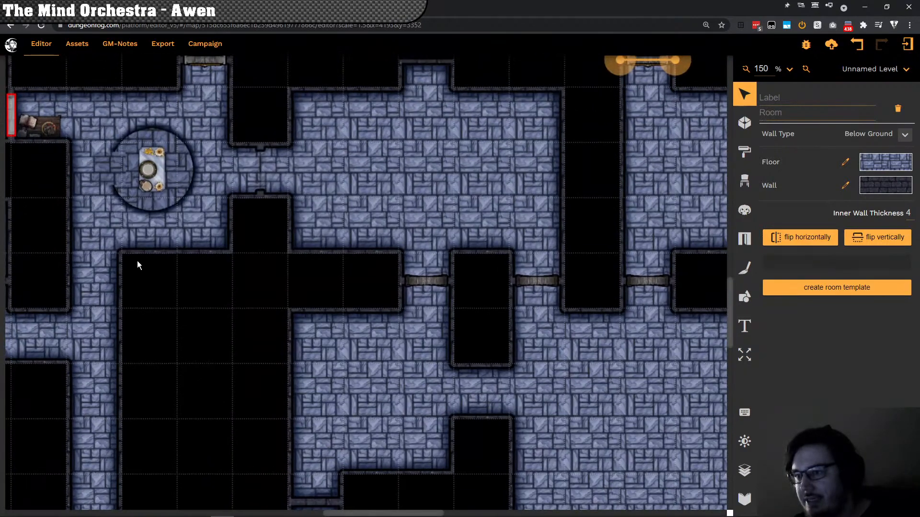
Step: Examine the altar room's west door and the winding corridors leading northwest to the two statue alcoves
drag(174, 251, 263, 351)
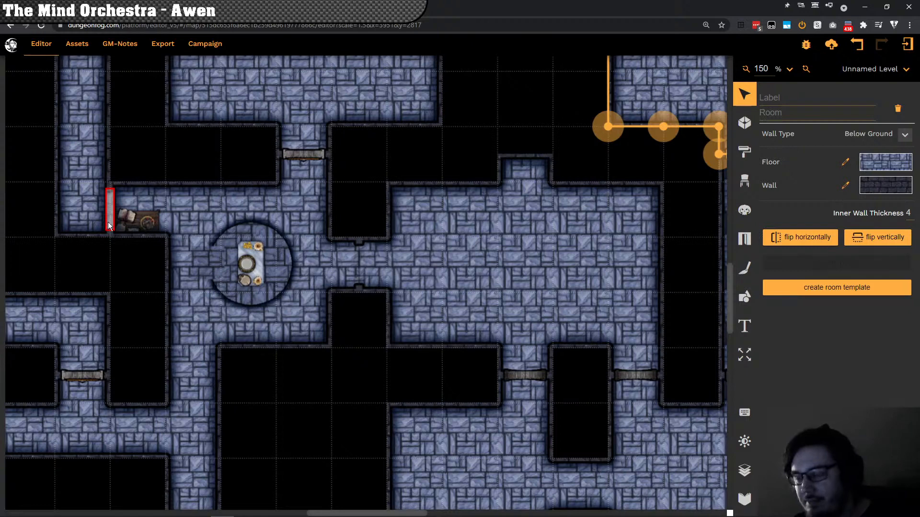
drag(126, 238, 369, 364)
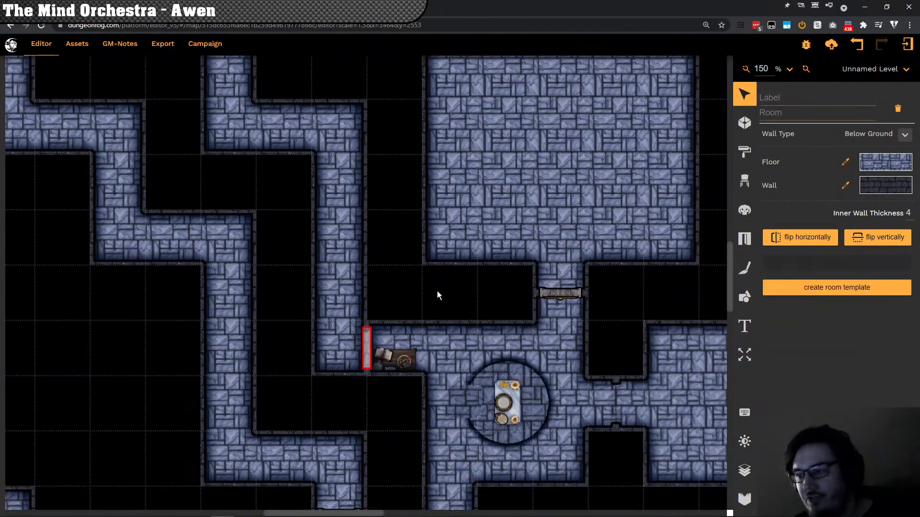
scroll(443, 304, down, 2)
scroll(444, 304, left, 2)
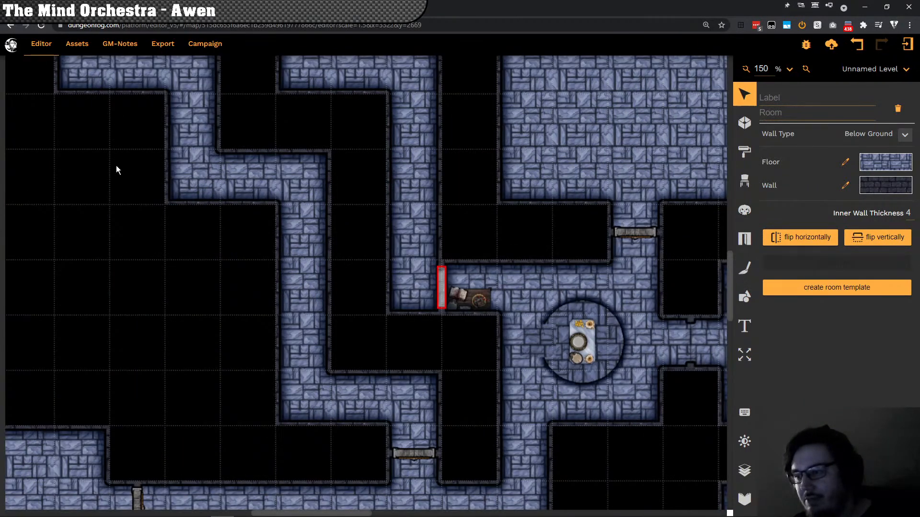
drag(179, 203, 205, 280)
scroll(246, 378, up, 5)
scroll(245, 378, left, 2)
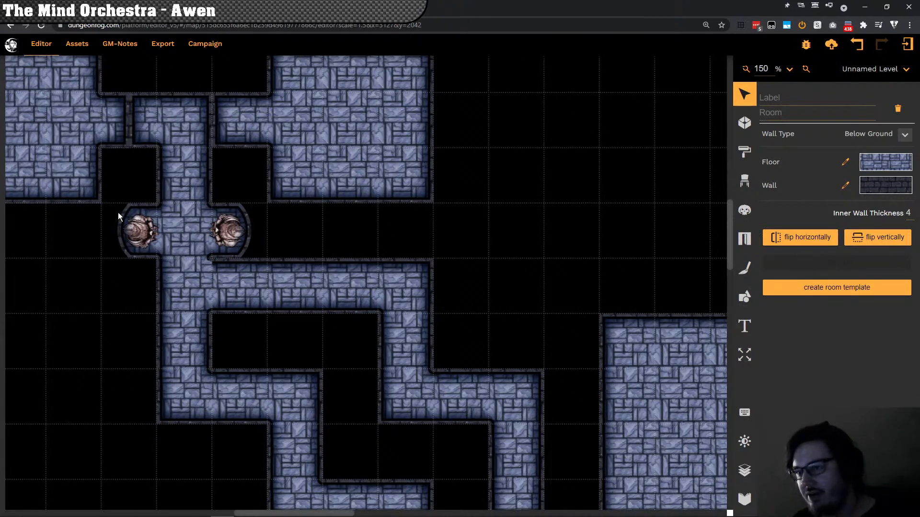
scroll(458, 395, down, 2)
scroll(458, 395, right, 1)
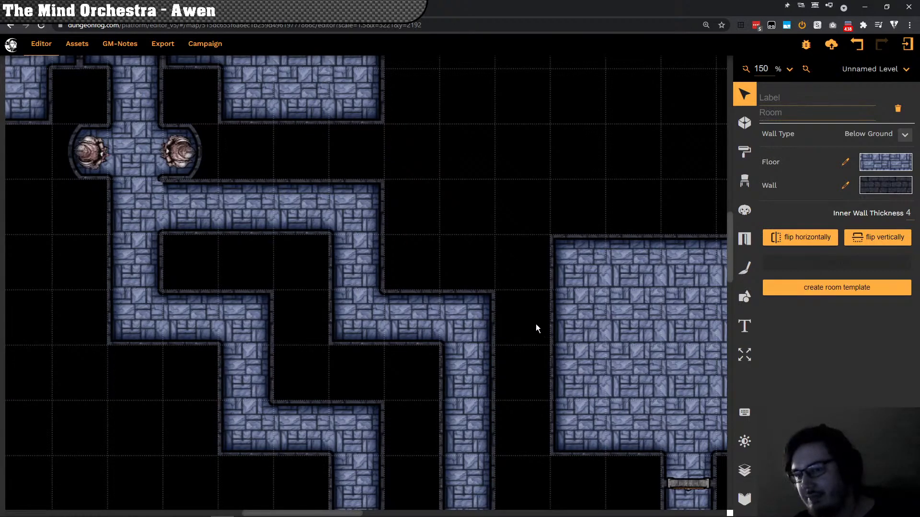
drag(535, 324, 62, 143)
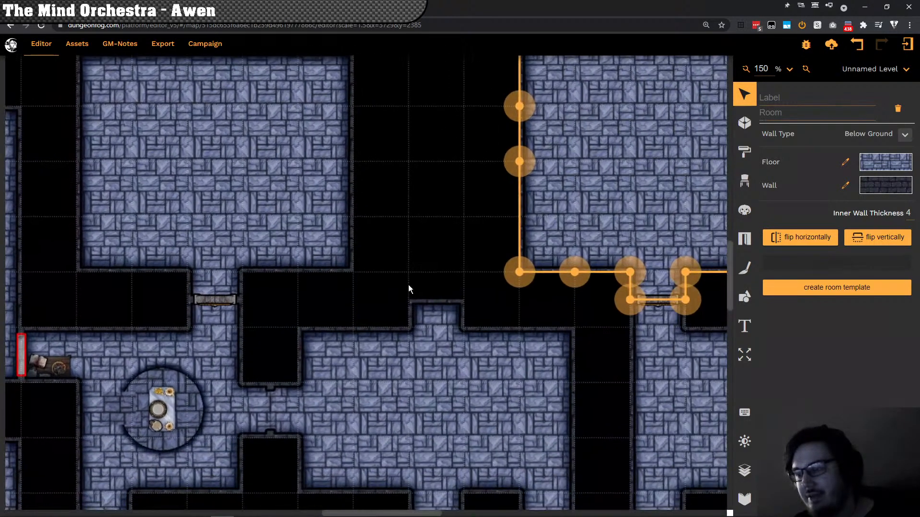
Step: Compare the wall outlines of the two large rooms north of the altar room and the central room
drag(433, 301, 351, 338)
click(285, 264)
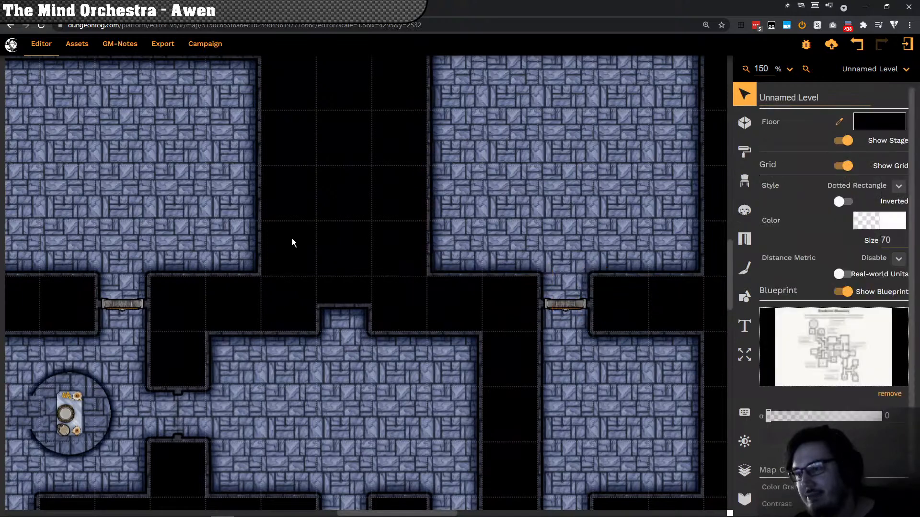
click(553, 163)
drag(336, 197, 370, 265)
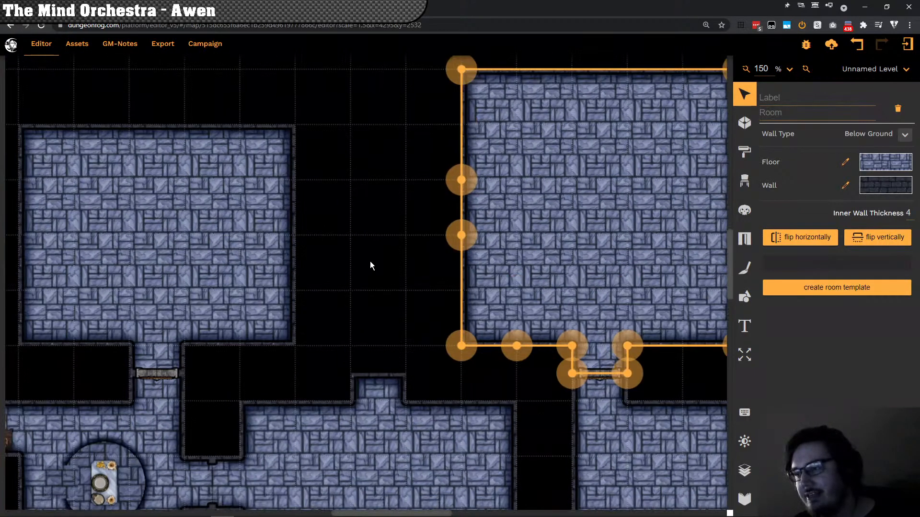
click(197, 199)
click(601, 193)
click(233, 220)
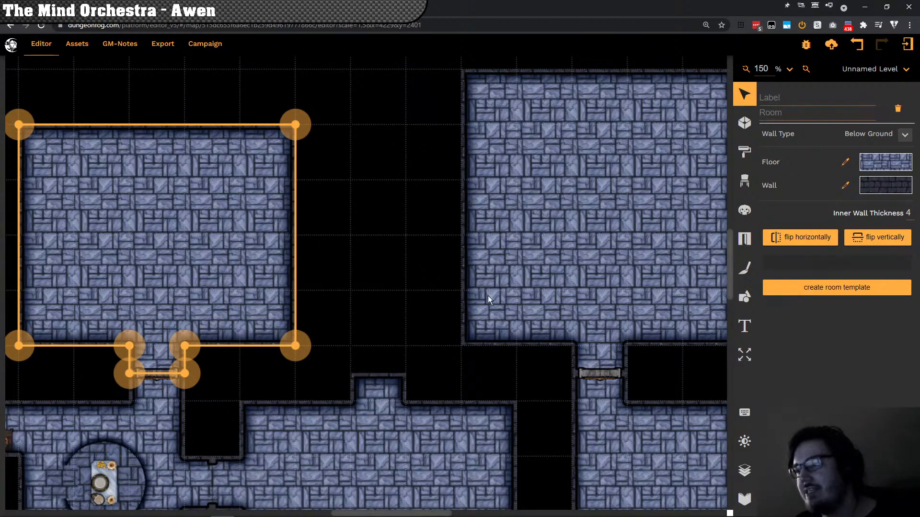
click(596, 177)
click(268, 223)
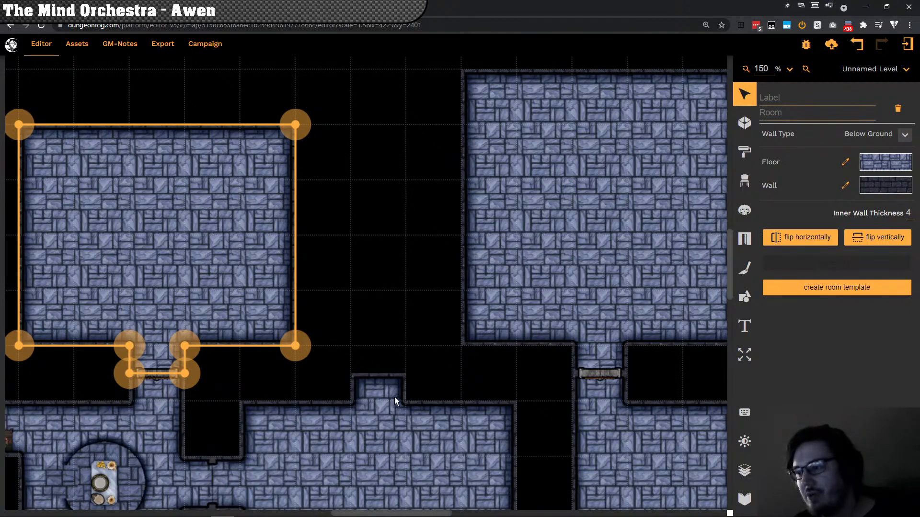
Step: Inspect the central room's outline with its north alcove and the dungeon door north of the altar
click(370, 394)
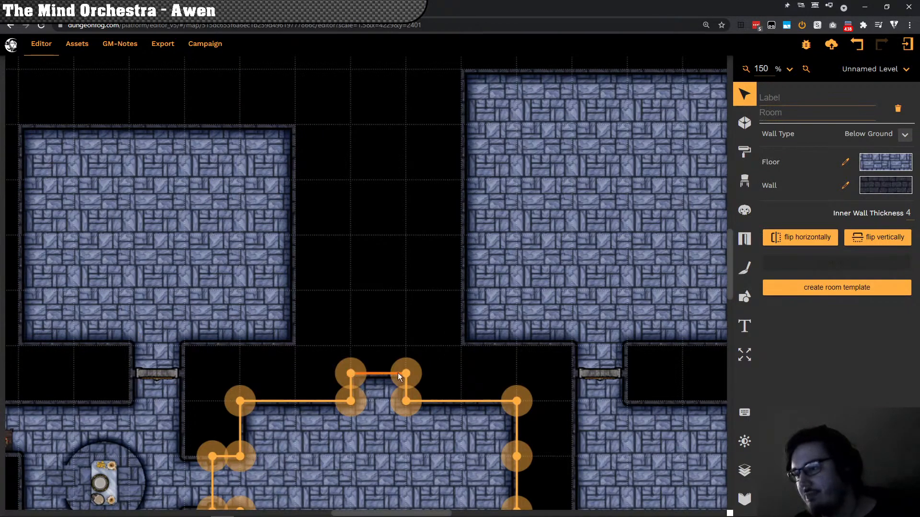
drag(363, 426, 363, 308)
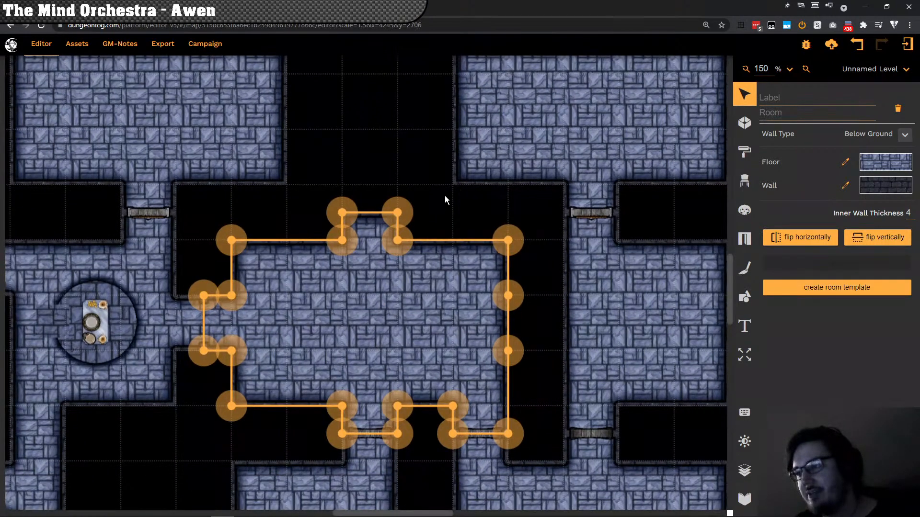
click(438, 198)
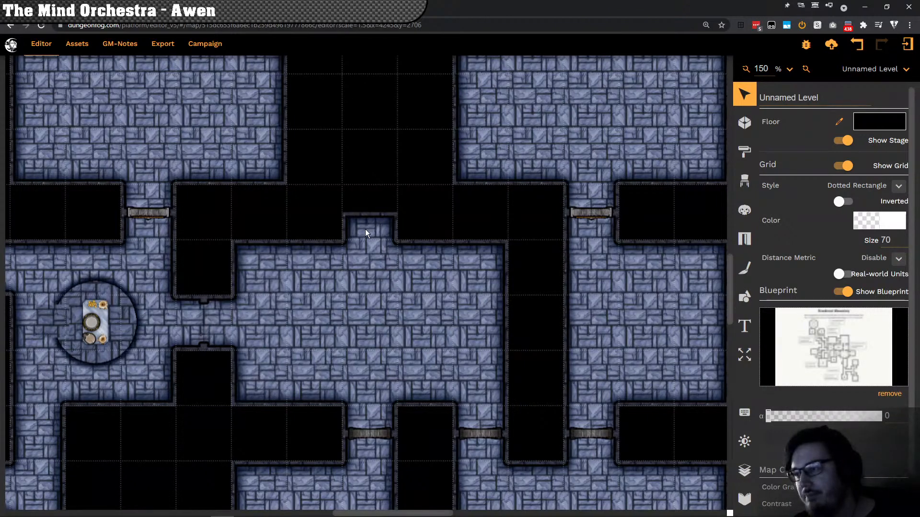
scroll(493, 243, up, 1)
drag(492, 239, 546, 269)
scroll(518, 174, down, 5)
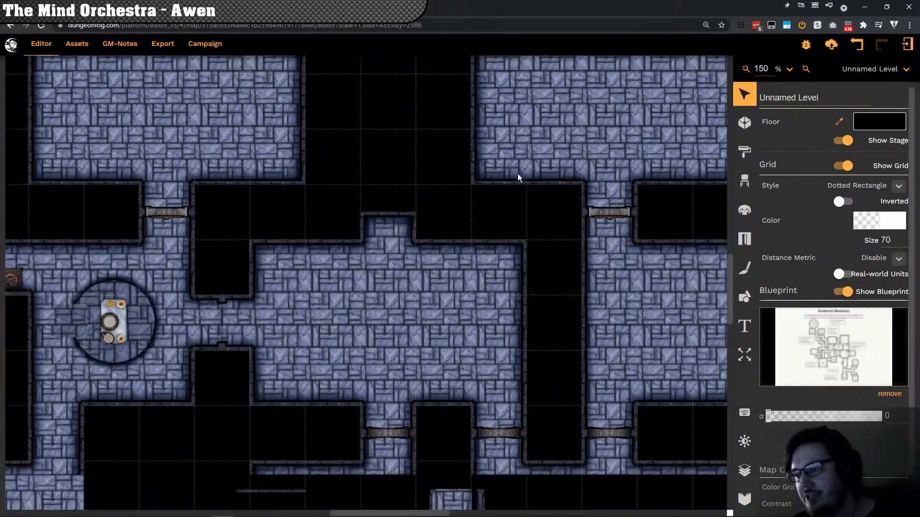
click(162, 164)
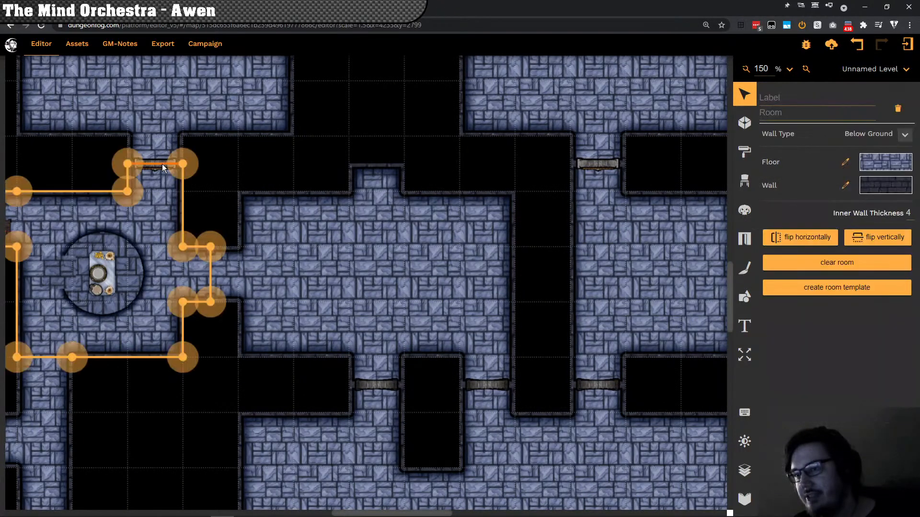
click(162, 164)
scroll(336, 209, up, 3)
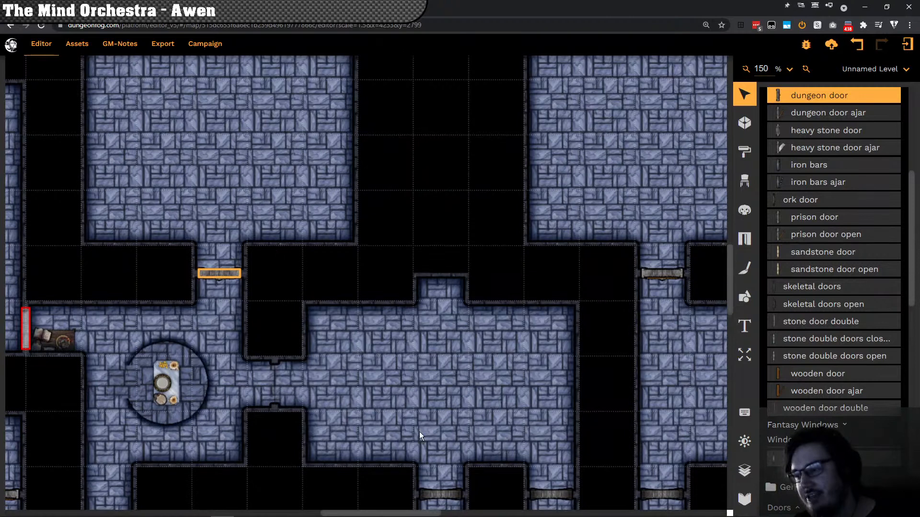
scroll(447, 453, down, 2)
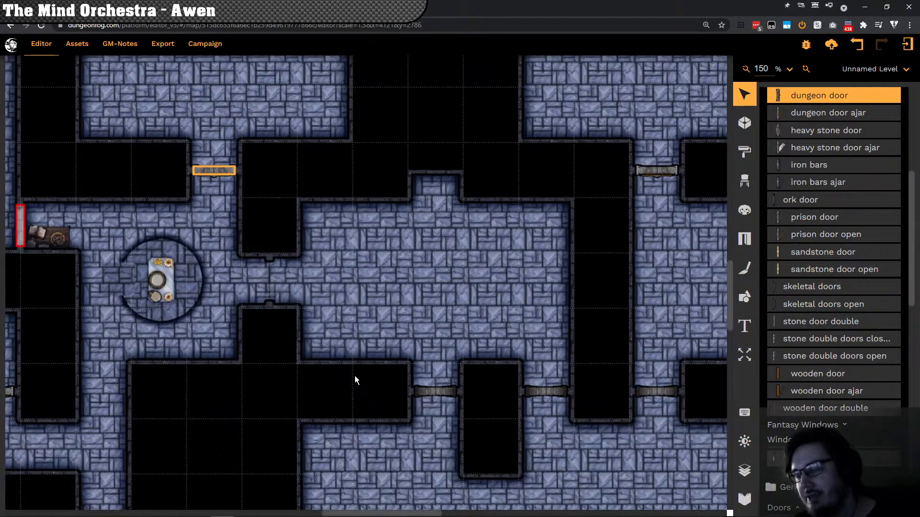
Step: Check the outlines of the room north of the altar and the small east room against the neighbouring passages
scroll(292, 197, up, 2)
click(241, 149)
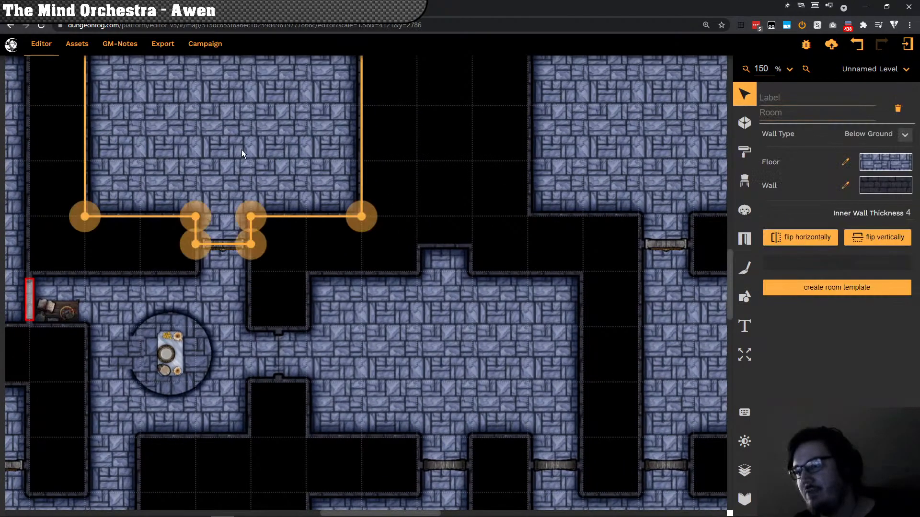
drag(246, 113, 225, 214)
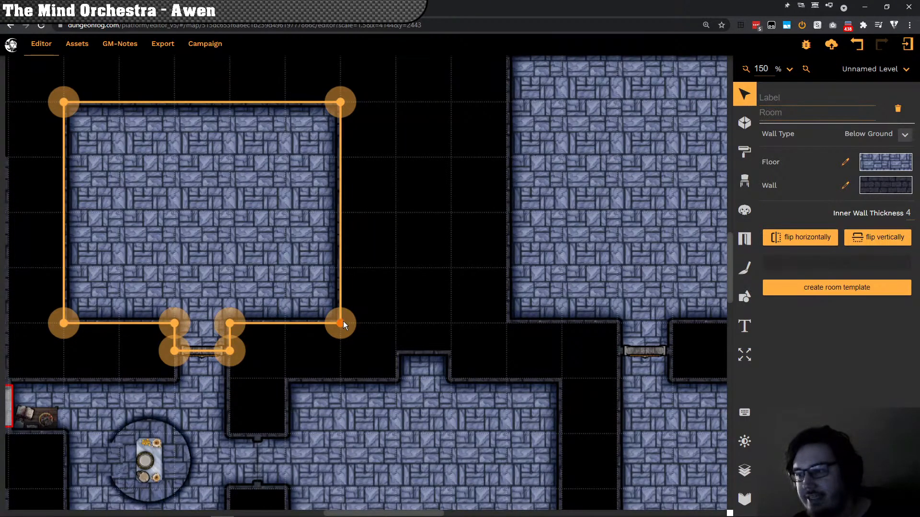
drag(233, 296, 88, 298)
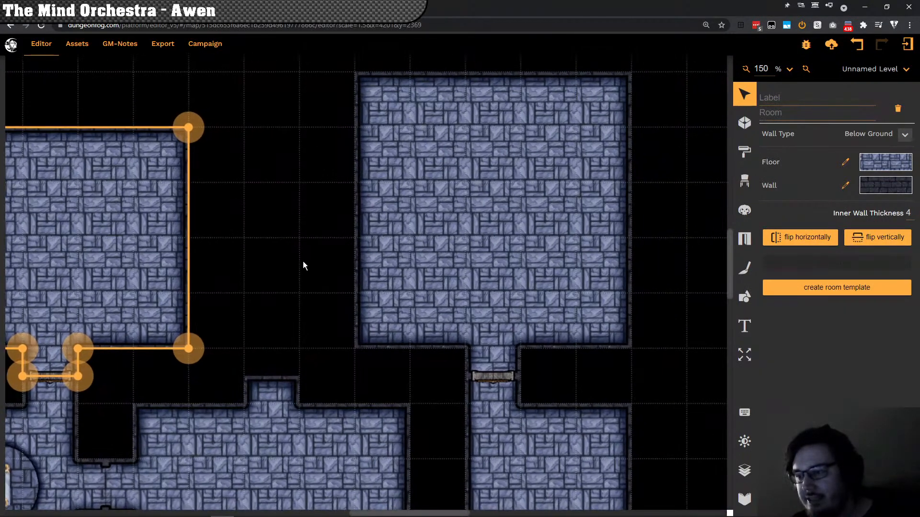
drag(355, 389, 370, 151)
click(515, 245)
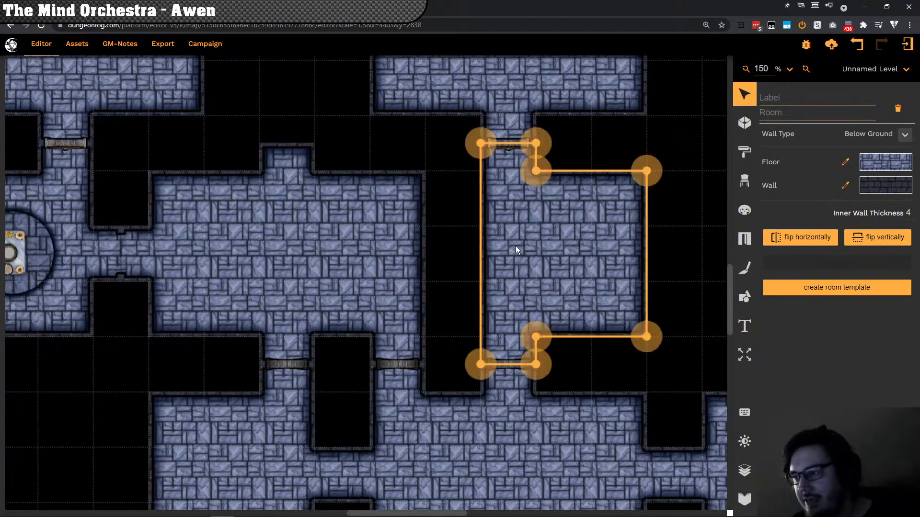
drag(458, 209, 360, 435)
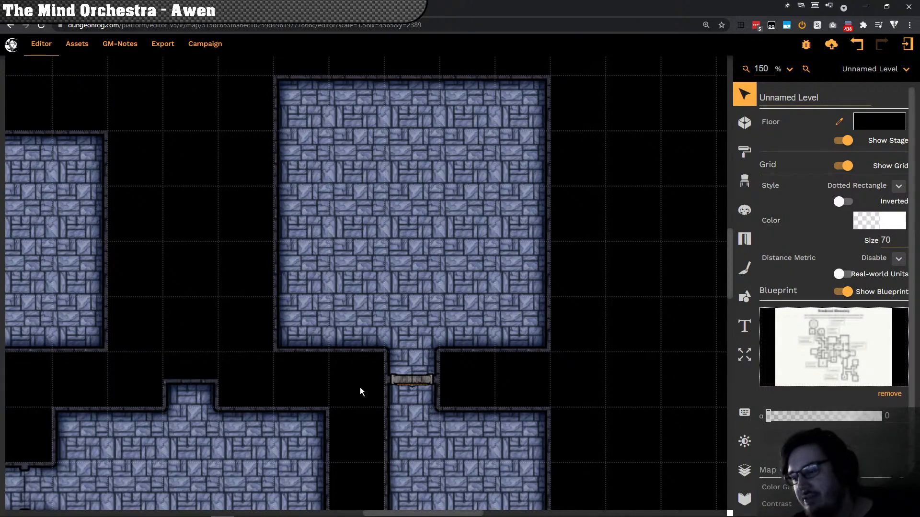
drag(360, 442, 294, 241)
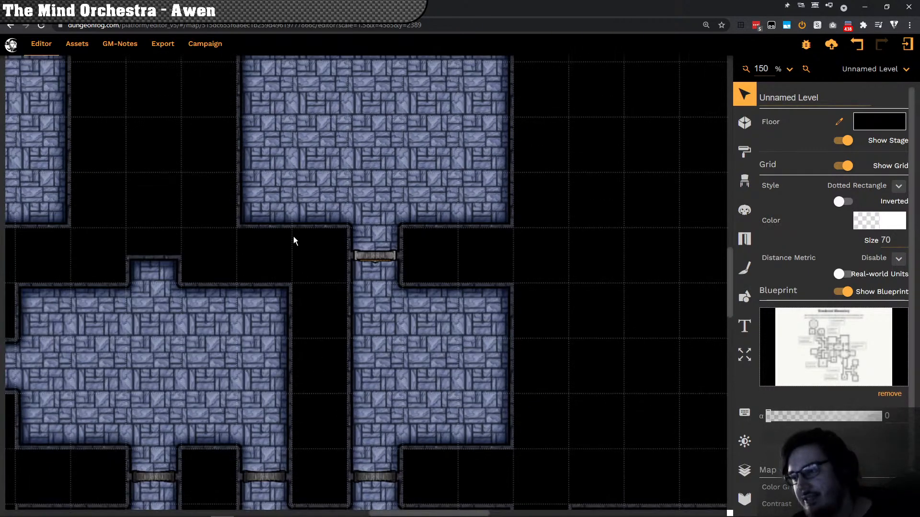
scroll(289, 227, down, 2)
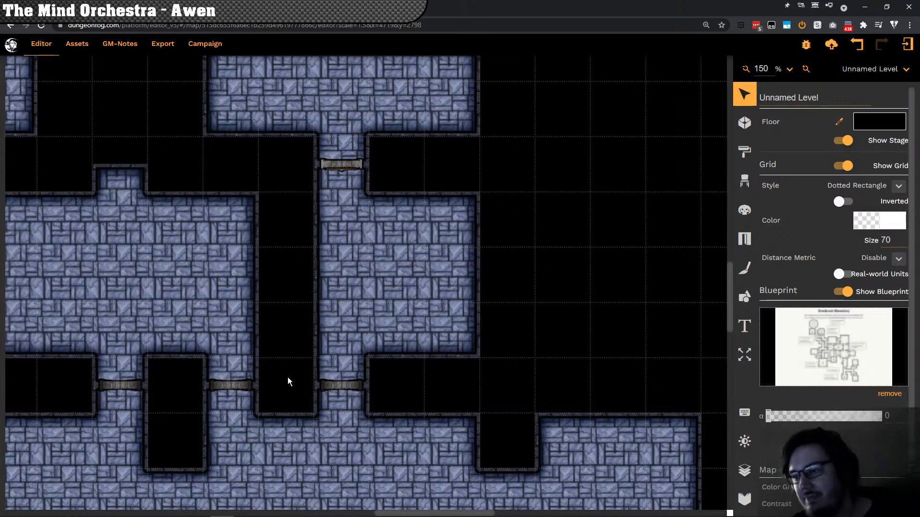
Step: Survey the southern rooms, walled-off passages, statue hall and crypt, and return to the two large northern rooms
drag(282, 381, 297, 95)
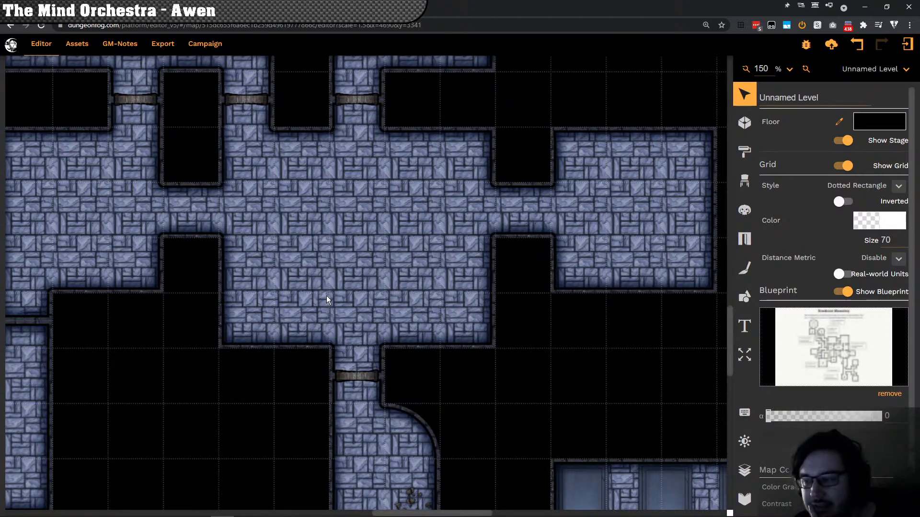
drag(188, 281, 486, 228)
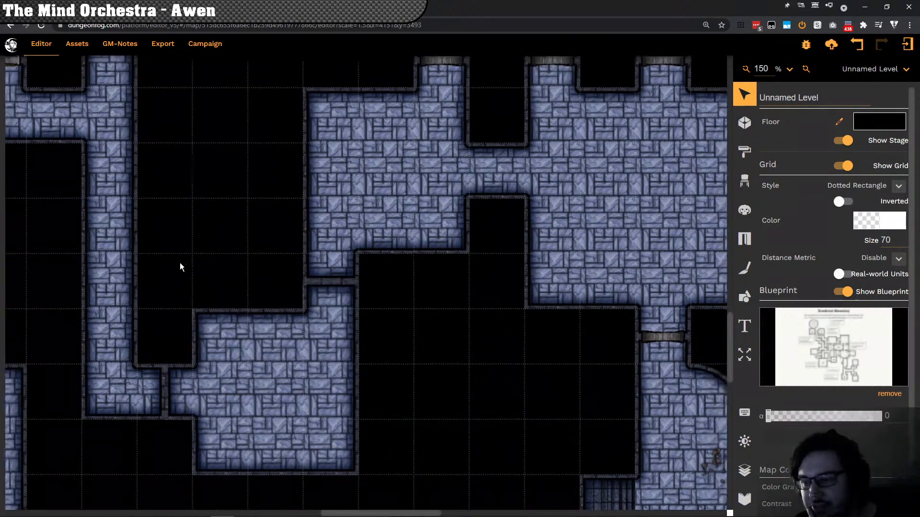
drag(181, 265, 310, 148)
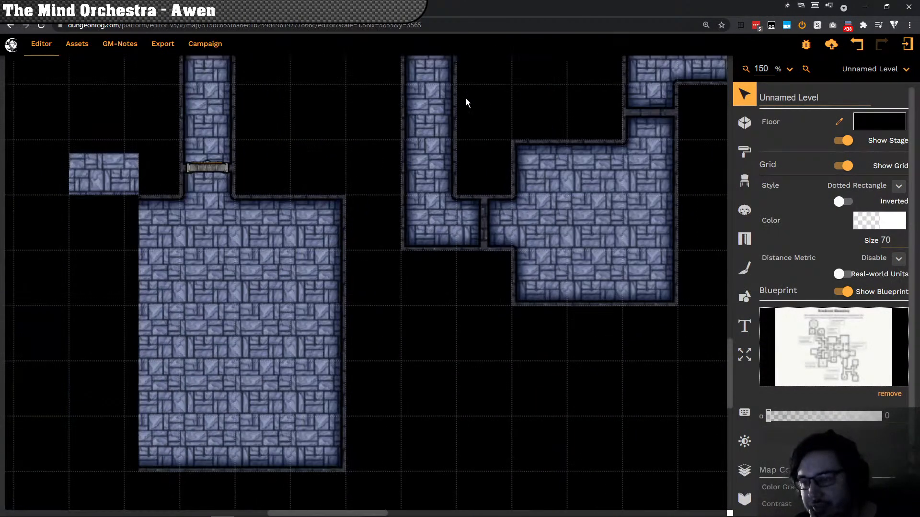
drag(466, 100, 404, 240)
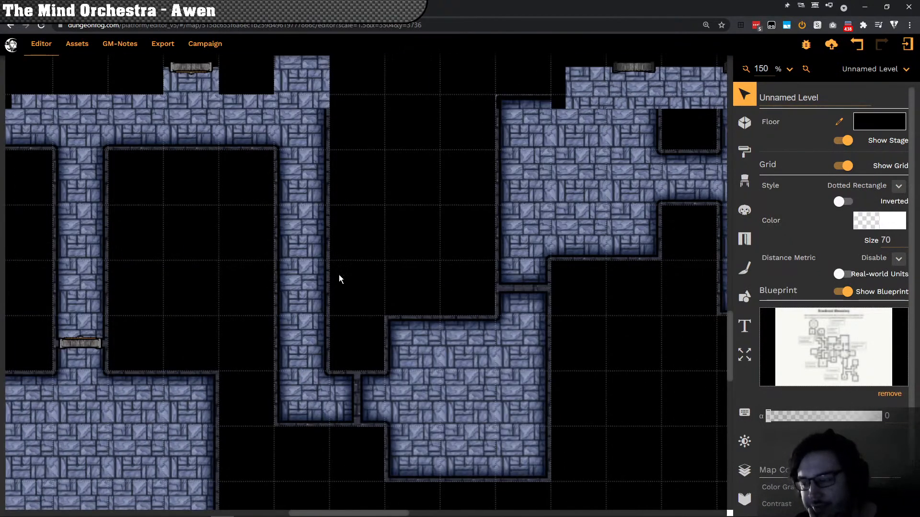
drag(338, 274, 263, 218)
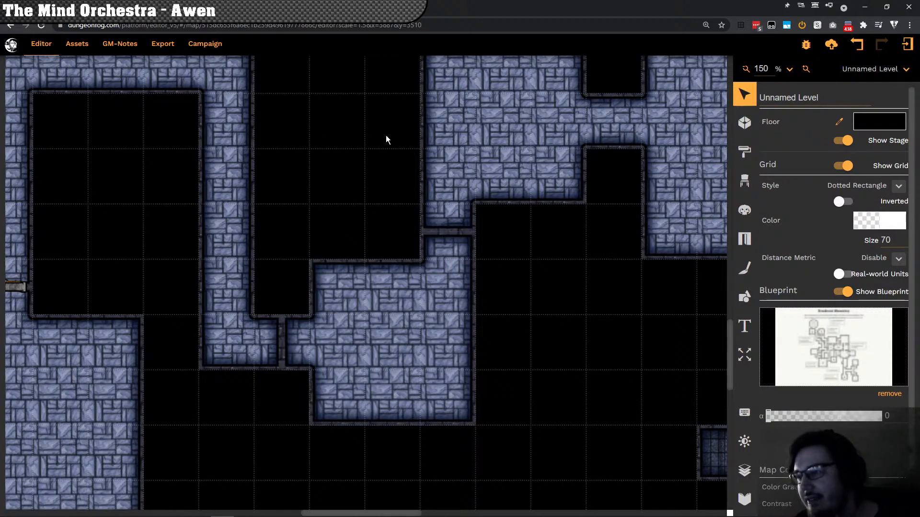
drag(320, 294, 50, 245)
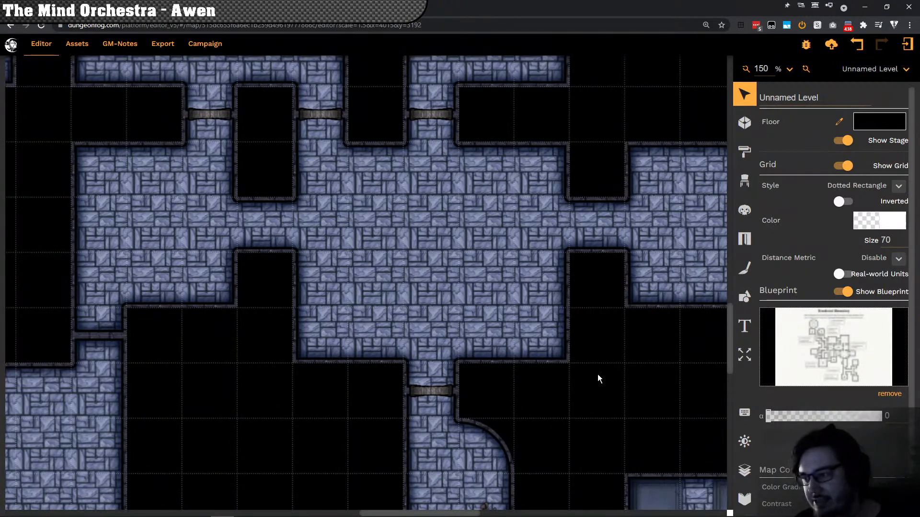
drag(597, 378, 336, 111)
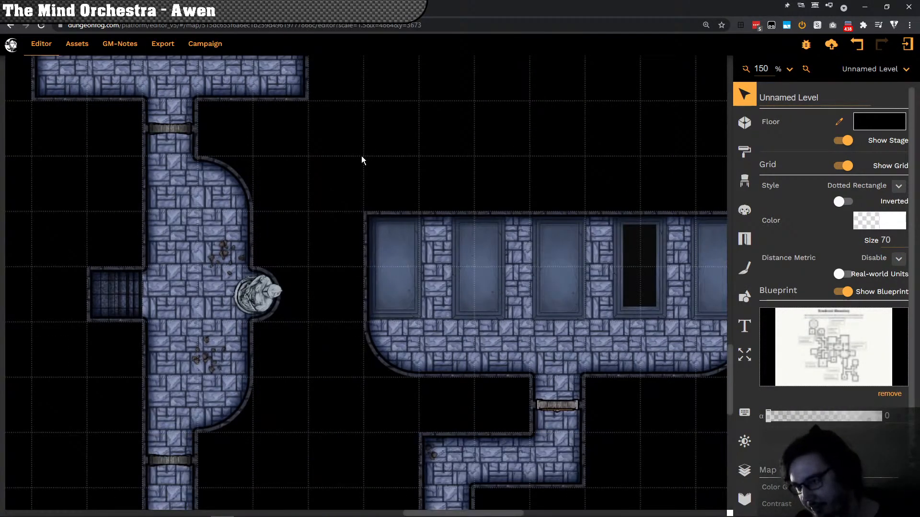
drag(371, 300, 283, 214)
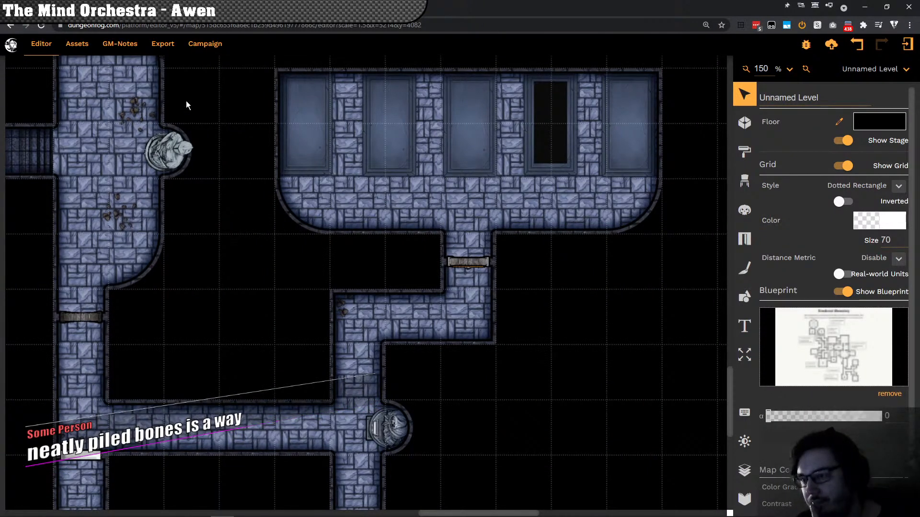
drag(188, 115, 289, 303)
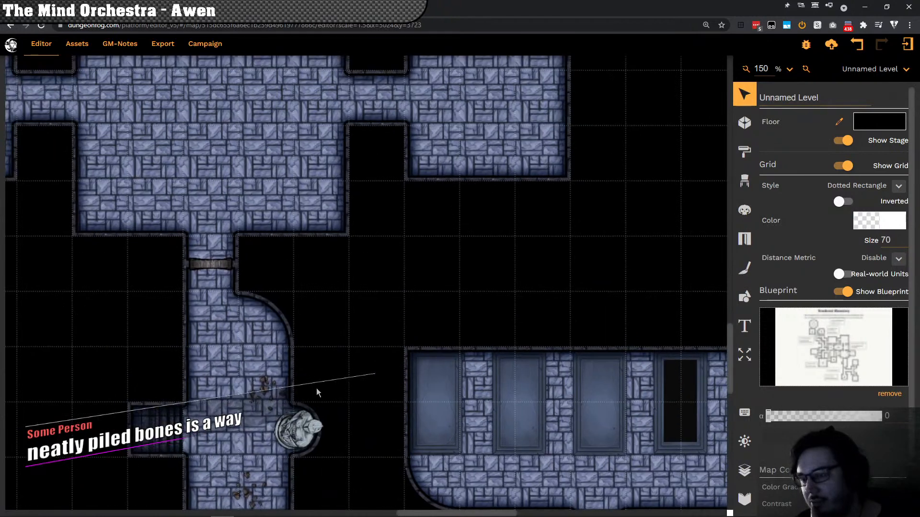
drag(216, 168, 265, 345)
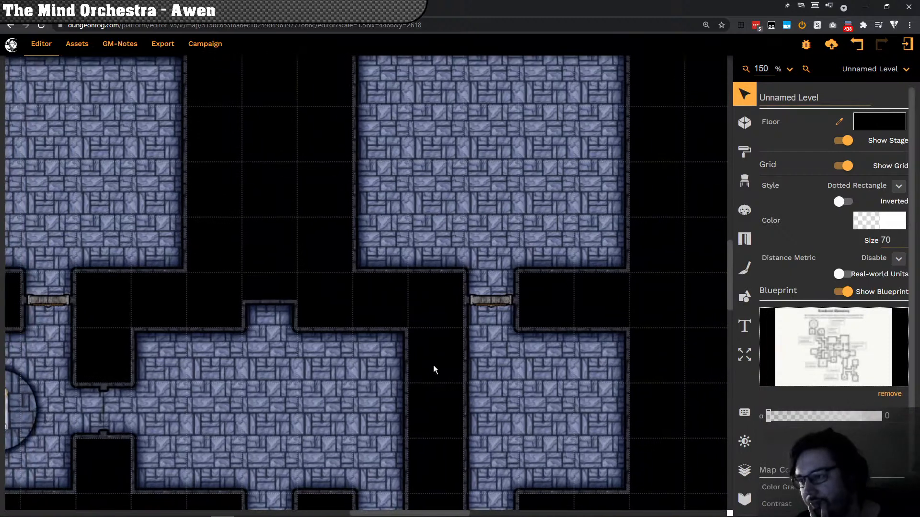
drag(434, 369, 439, 466)
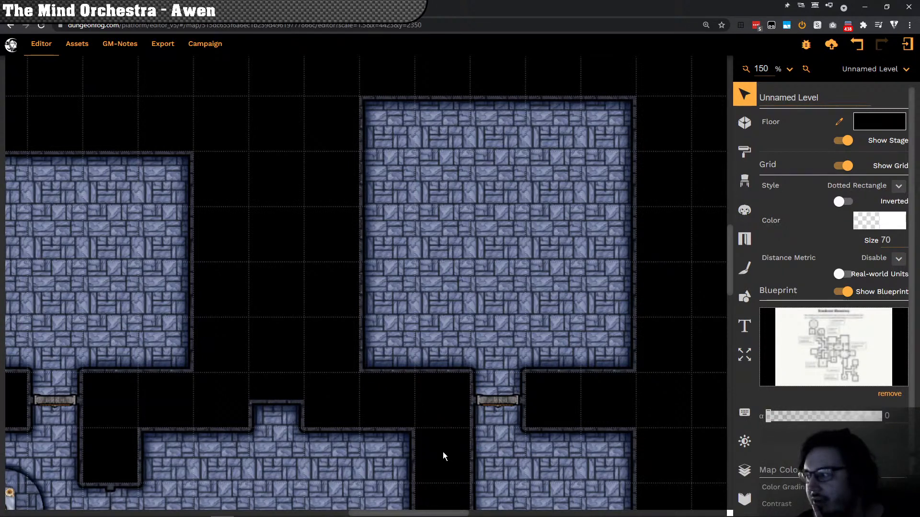
Step: Review the dungeon doors and passages between the two large northern rooms, the central room and the small east room
drag(437, 433, 382, 281)
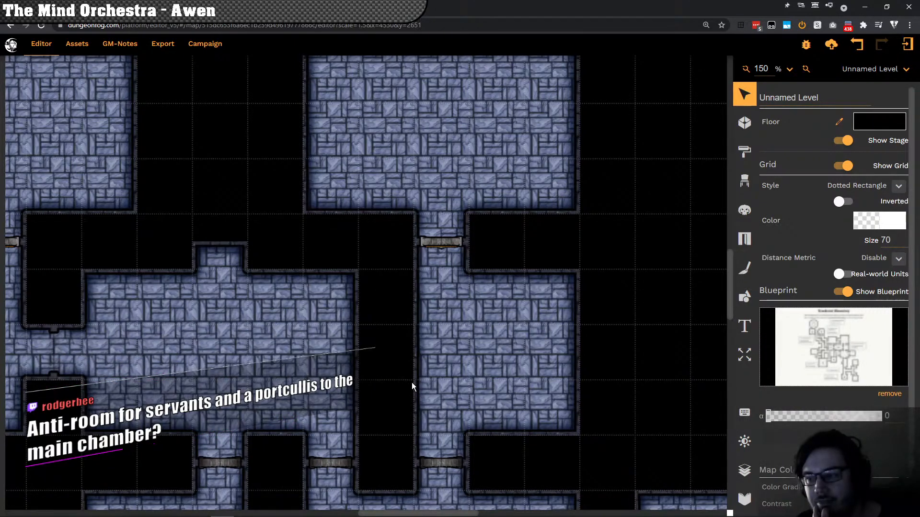
drag(412, 383, 349, 134)
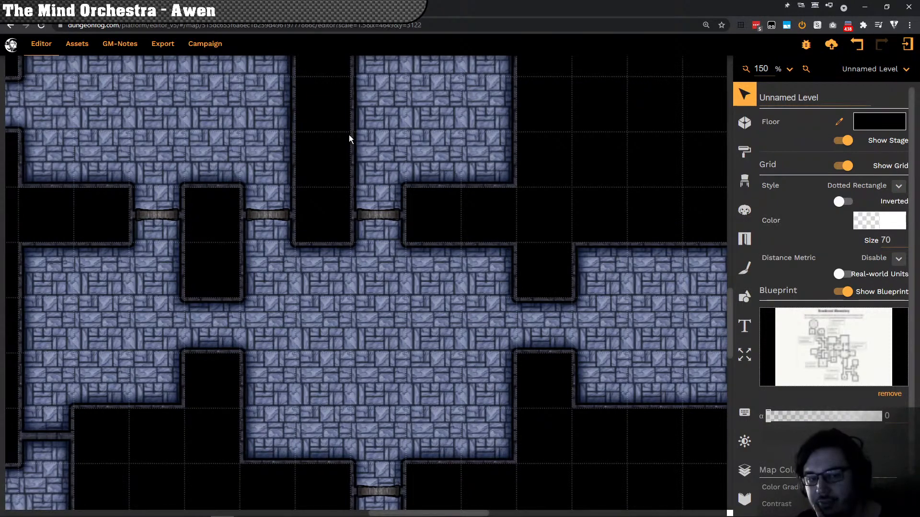
drag(349, 134, 363, 117)
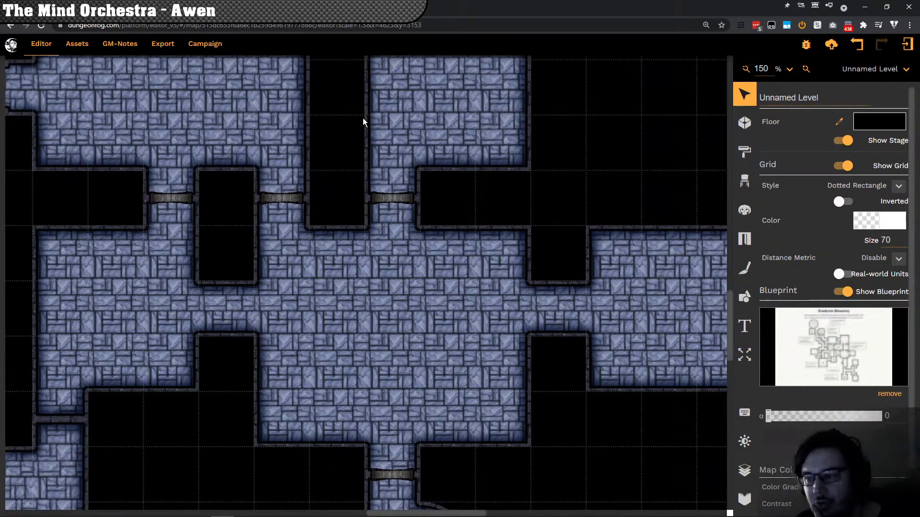
drag(336, 161, 419, 357)
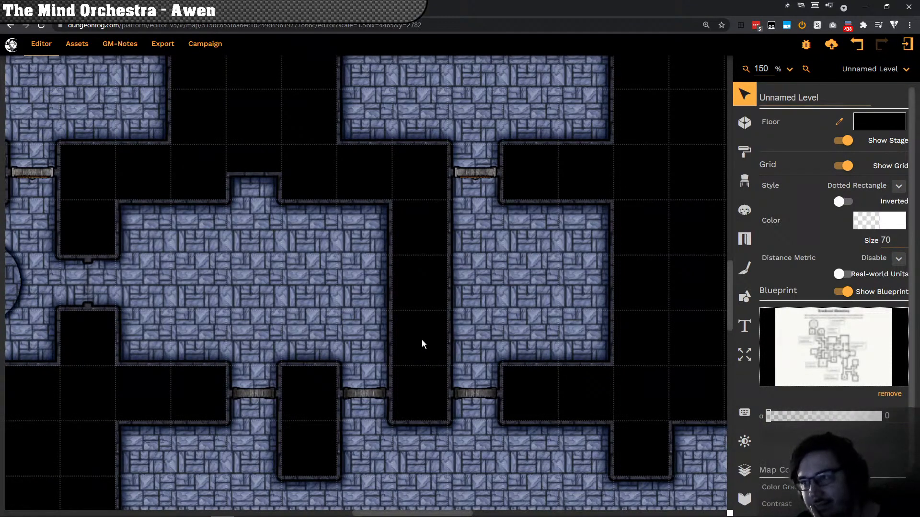
drag(427, 184, 381, 372)
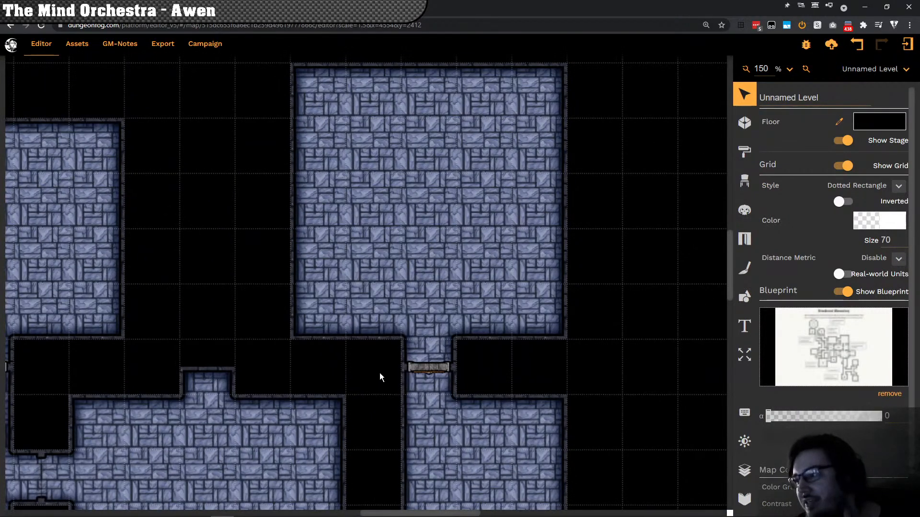
drag(379, 373, 376, 162)
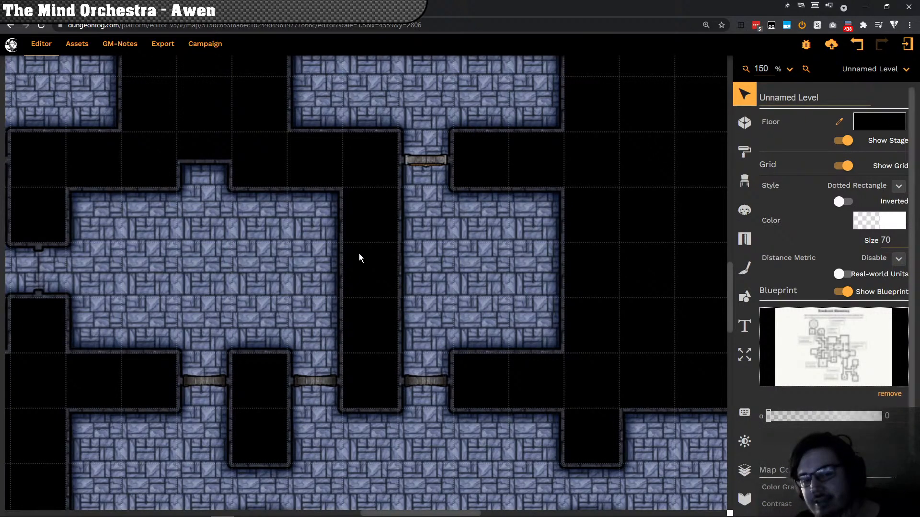
drag(373, 261, 300, 298)
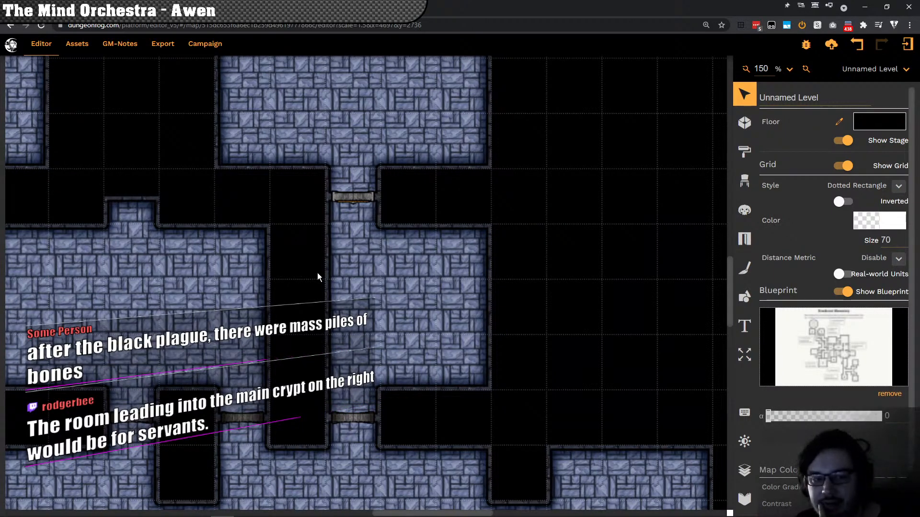
Step: Survey the statue hall, the northern crypt and the corridors that lead south past the statue alcove
drag(323, 302, 221, 120)
drag(424, 447, 298, 90)
drag(323, 444, 309, 389)
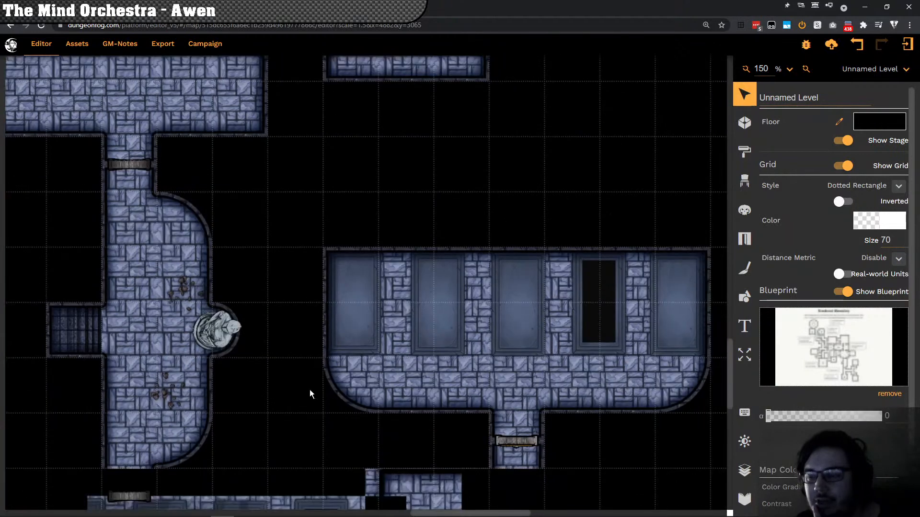
drag(308, 294, 293, 222)
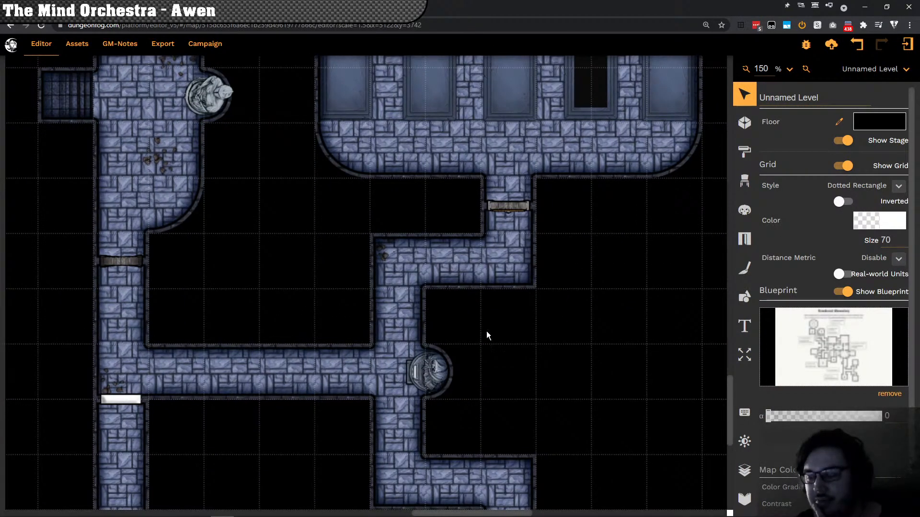
drag(486, 333, 461, 339)
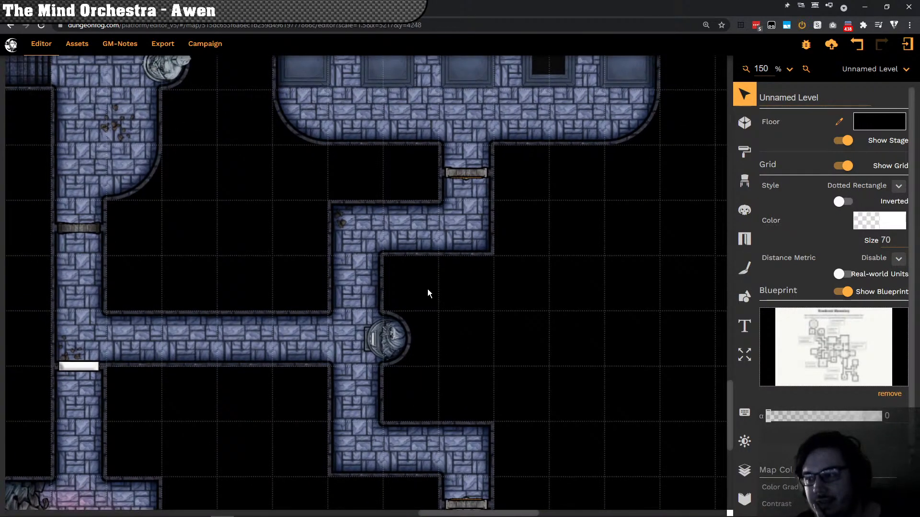
scroll(427, 289, down, 1)
scroll(361, 378, up, 5)
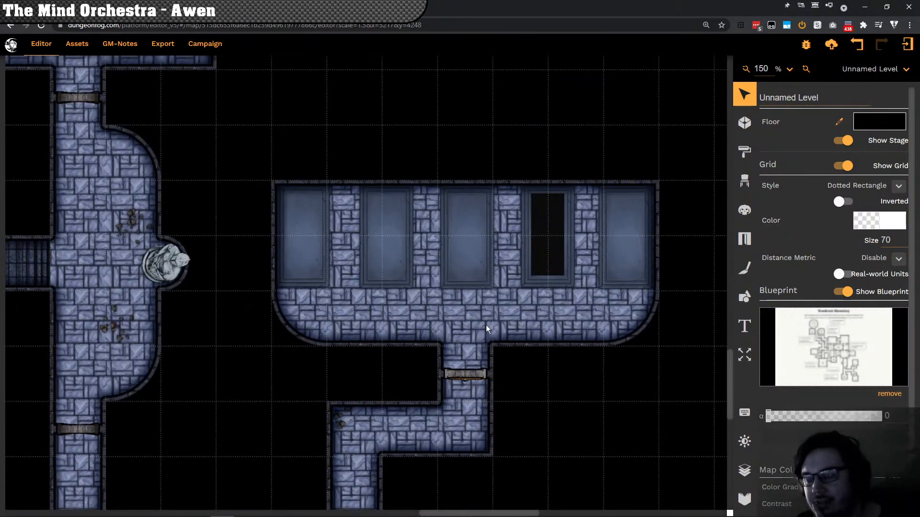
Step: Inspect the northern crypt's outline and follow its corridor to the southern crypt and the red-lit statue room
click(487, 306)
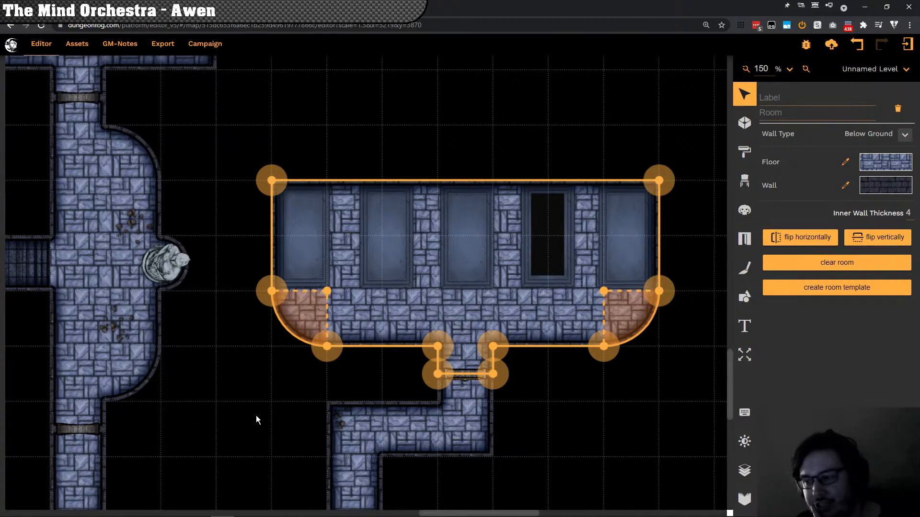
drag(256, 415, 276, 222)
scroll(256, 172, down, 1)
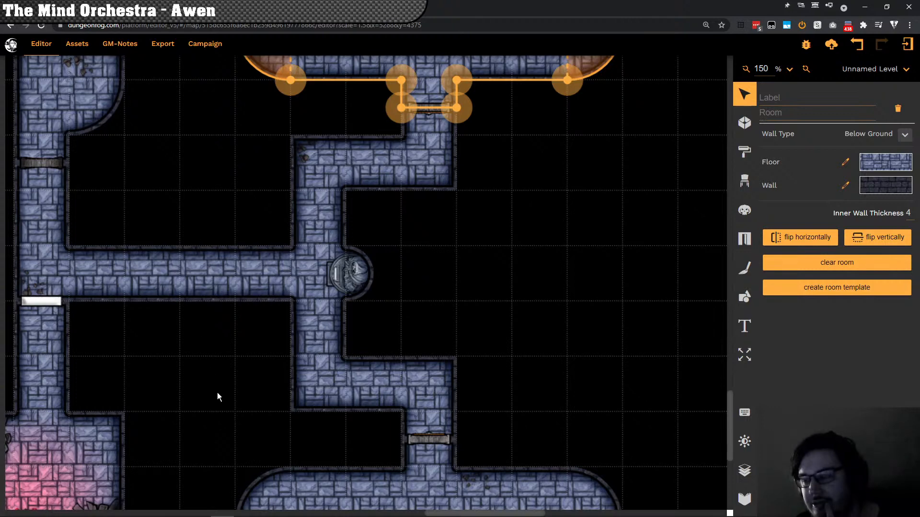
drag(217, 397, 290, 224)
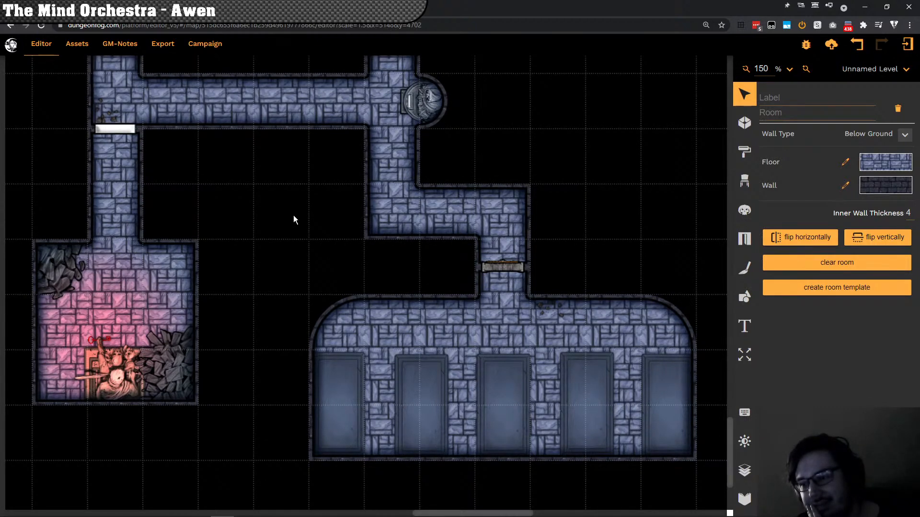
drag(267, 207, 349, 249)
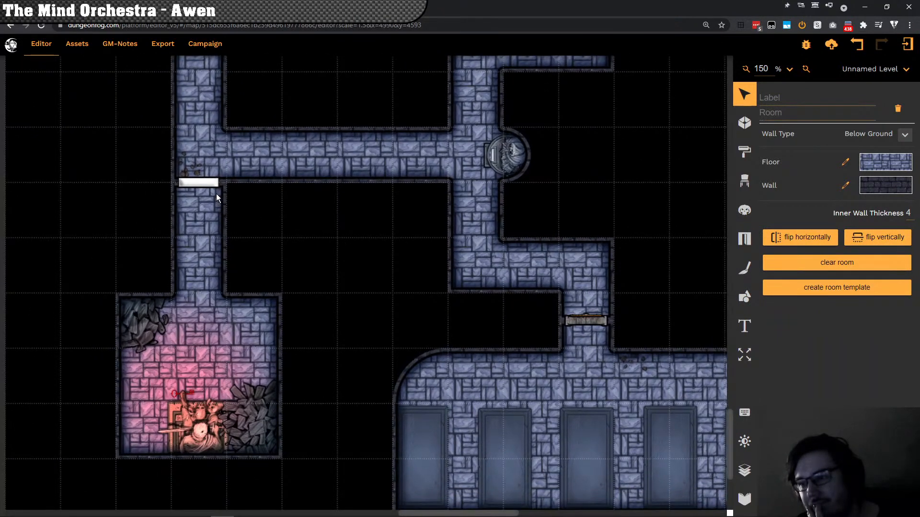
Step: Check the red-lit statue room's outline and the settings of the white door closing off its passage
click(196, 185)
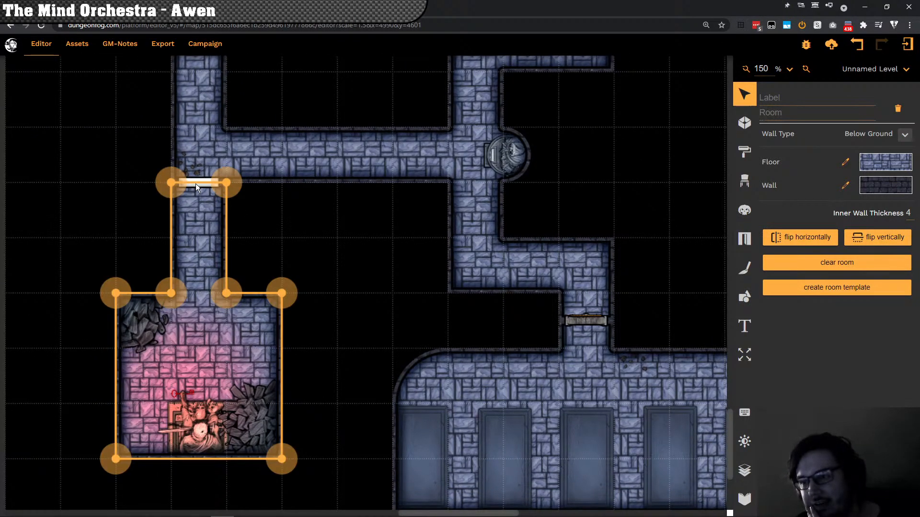
click(195, 183)
scroll(814, 357, down, 3)
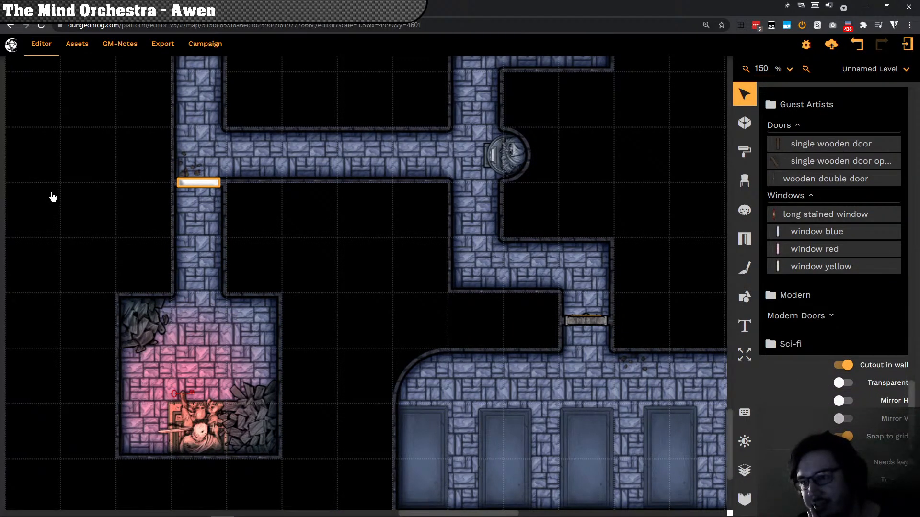
click(205, 182)
click(325, 238)
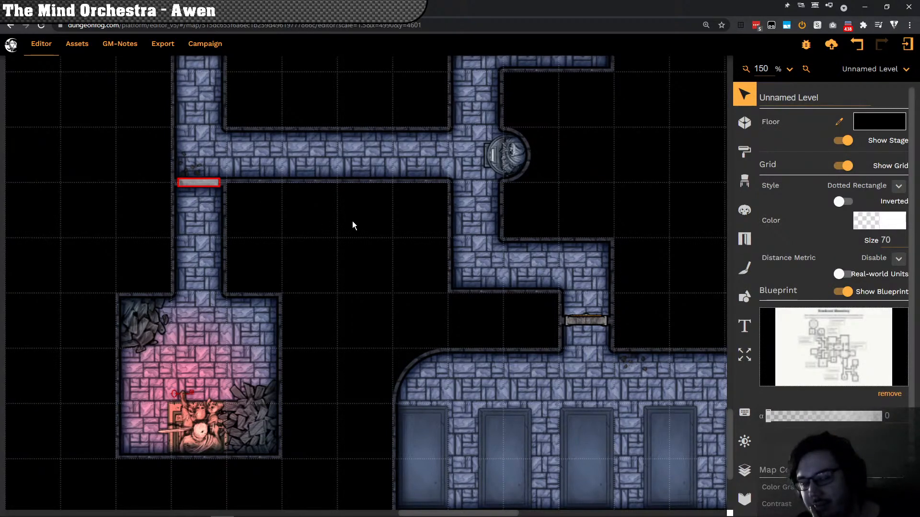
Step: Examine the southern crypt's outline and how the corridors link it to the northern crypt and the red-lit room
drag(348, 236, 206, 194)
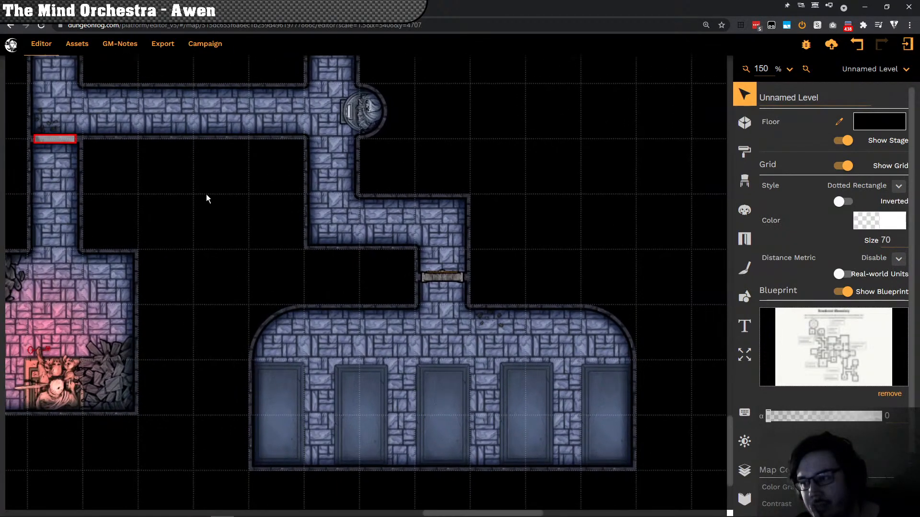
click(399, 335)
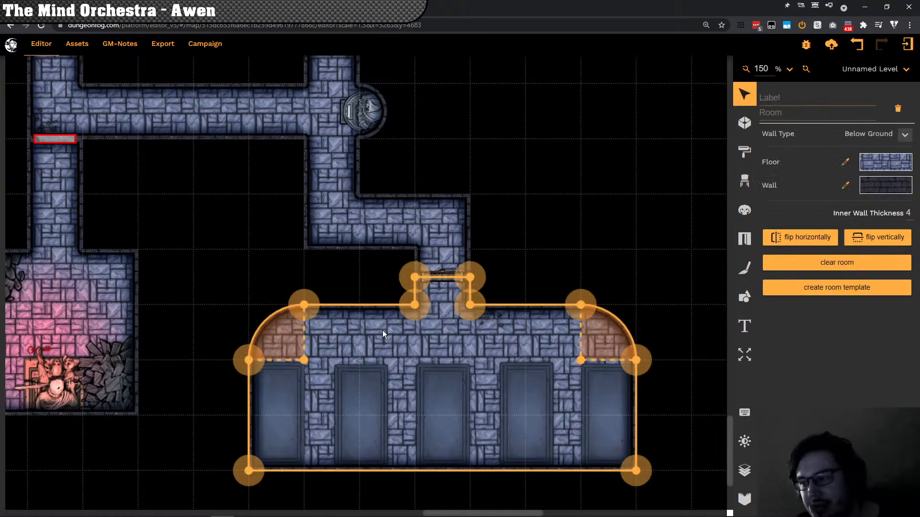
drag(295, 268, 358, 320)
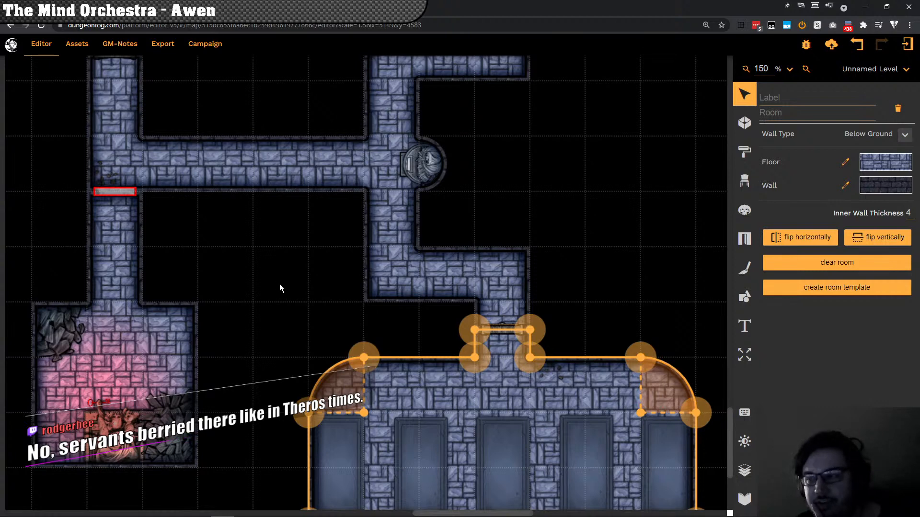
scroll(261, 236, up, 1)
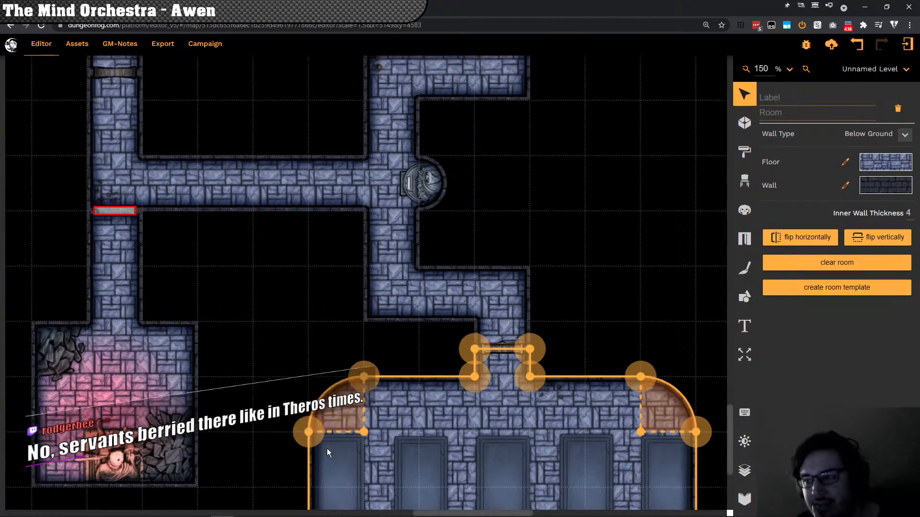
scroll(327, 452, up, 10)
scroll(300, 370, down, 4)
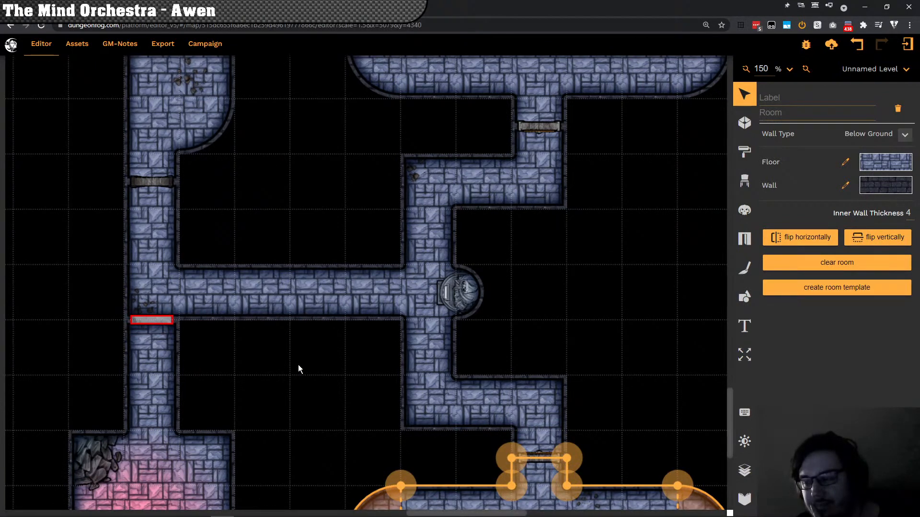
drag(298, 368, 236, 186)
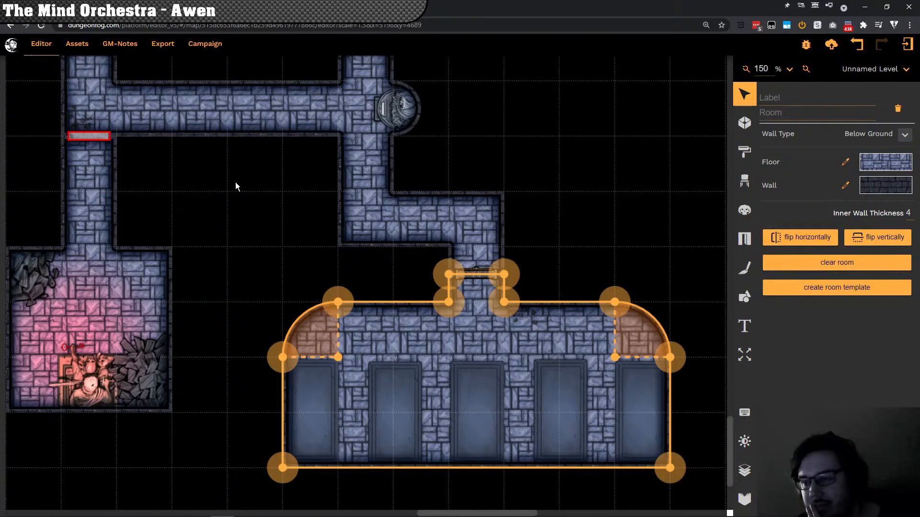
click(745, 70)
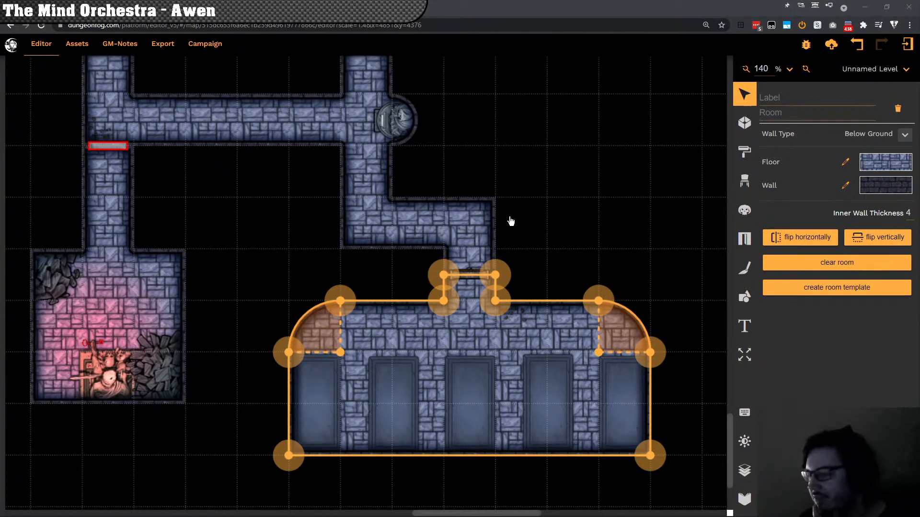
click(268, 226)
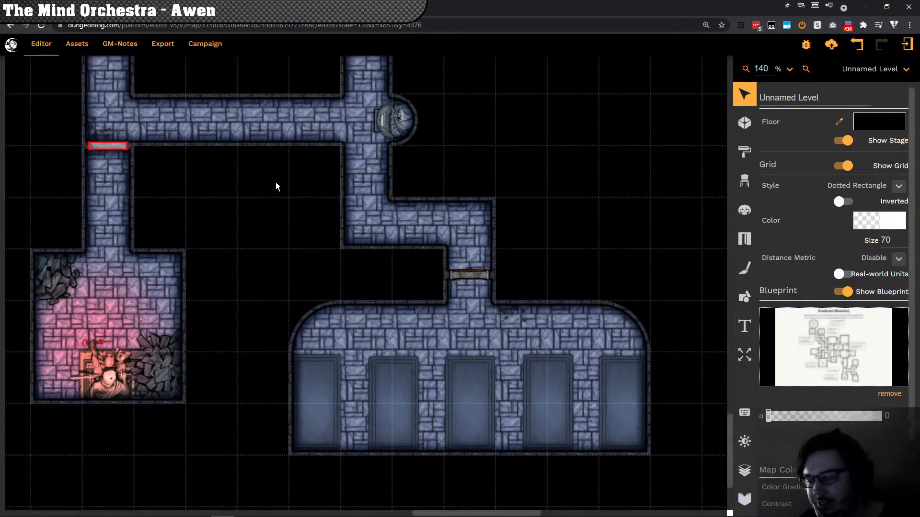
Step: Trace the route from the crypts through the statue hall to the large southern room and the doors north of it
drag(275, 182, 305, 444)
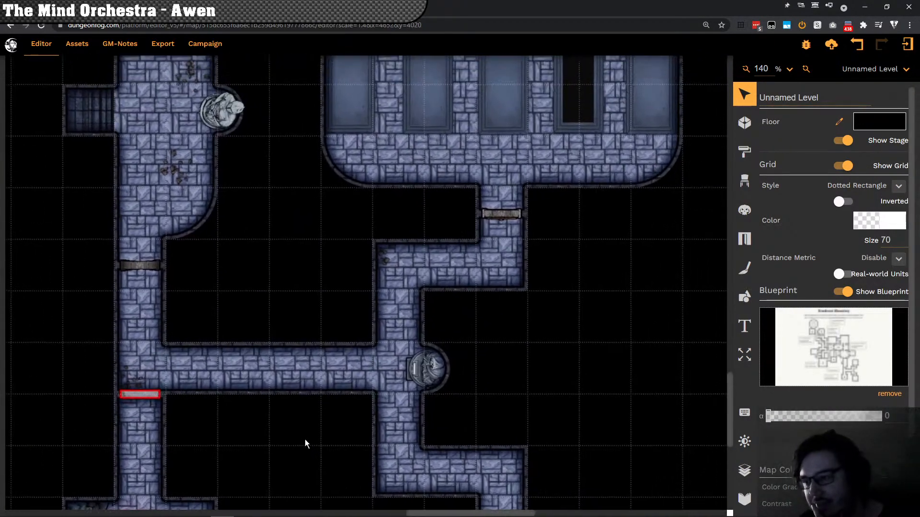
drag(245, 152, 266, 194)
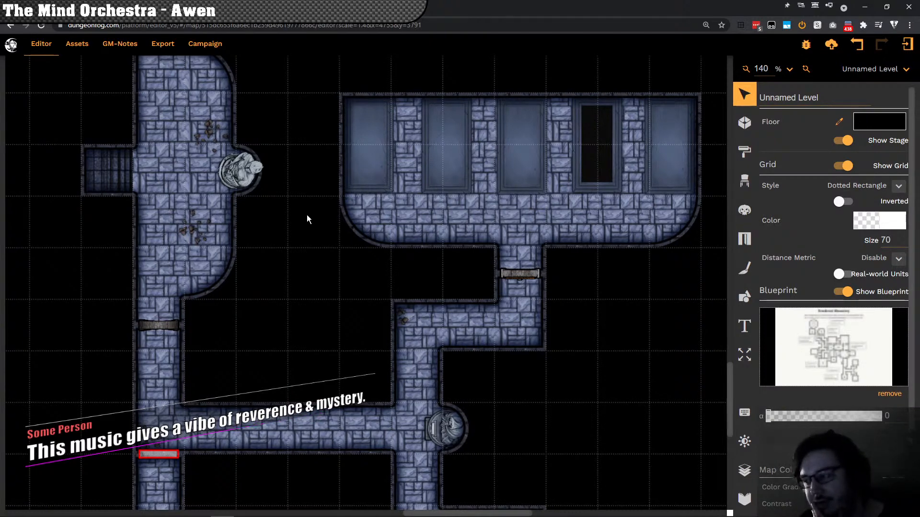
drag(300, 259, 301, 379)
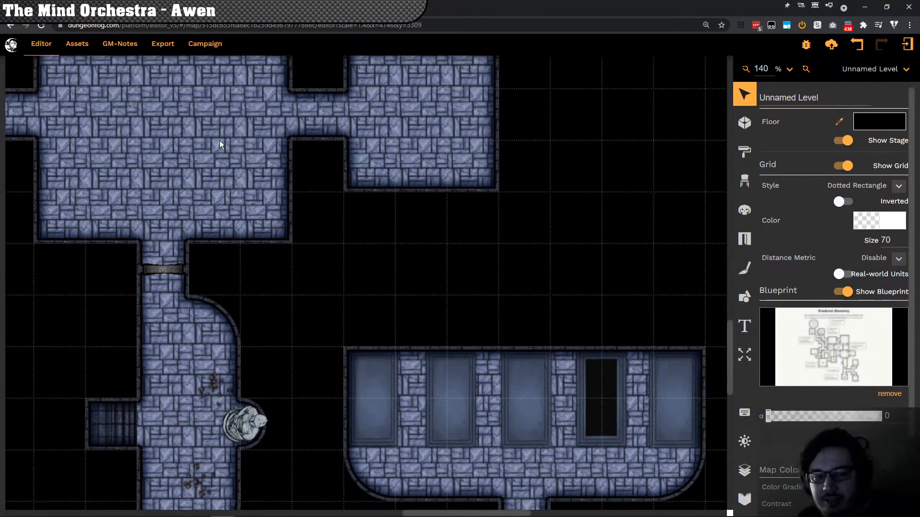
drag(220, 142, 332, 453)
drag(229, 191, 285, 140)
scroll(438, 401, down, 3)
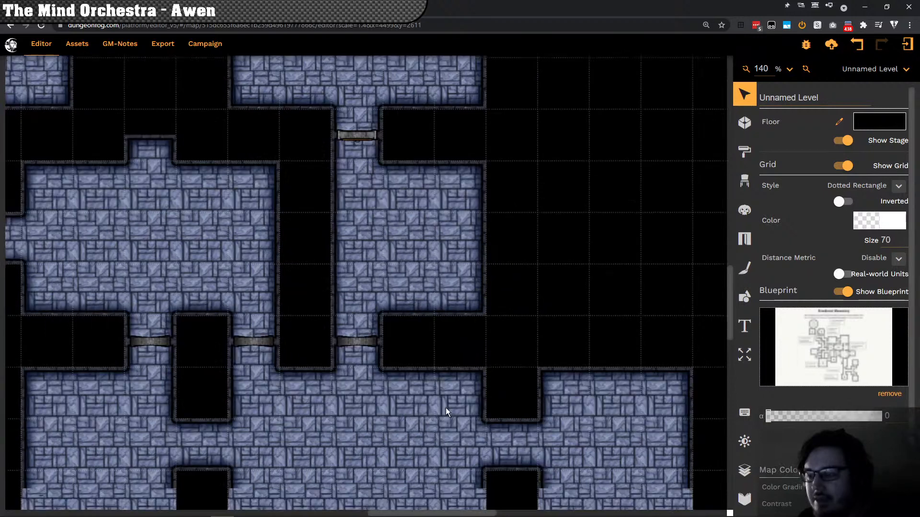
scroll(447, 419, down, 3)
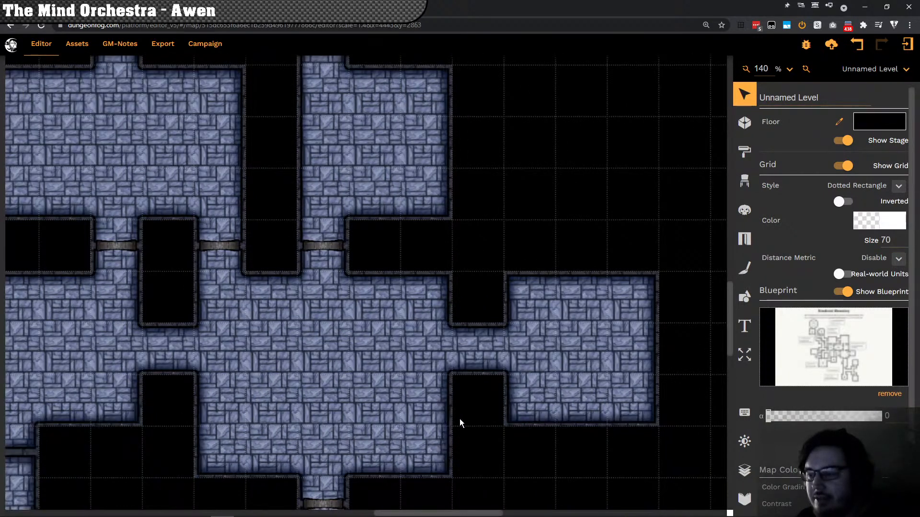
Step: Return to the northern crypt and inspect its room outline beside the statue hall
drag(468, 417, 284, 50)
right_click(284, 50)
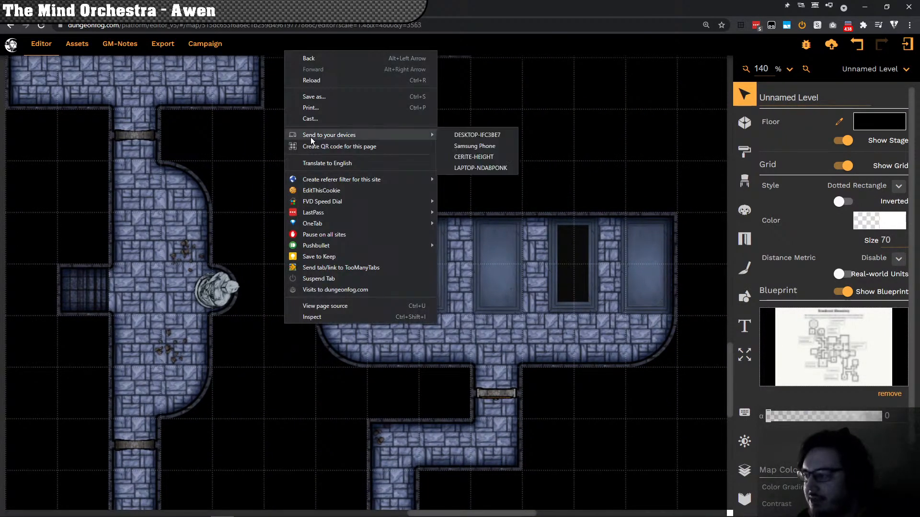
click(270, 243)
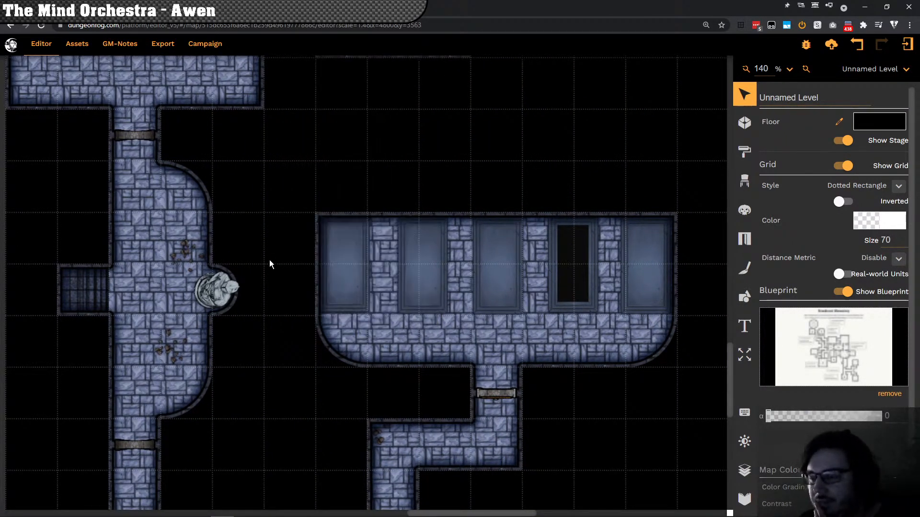
drag(269, 221, 264, 140)
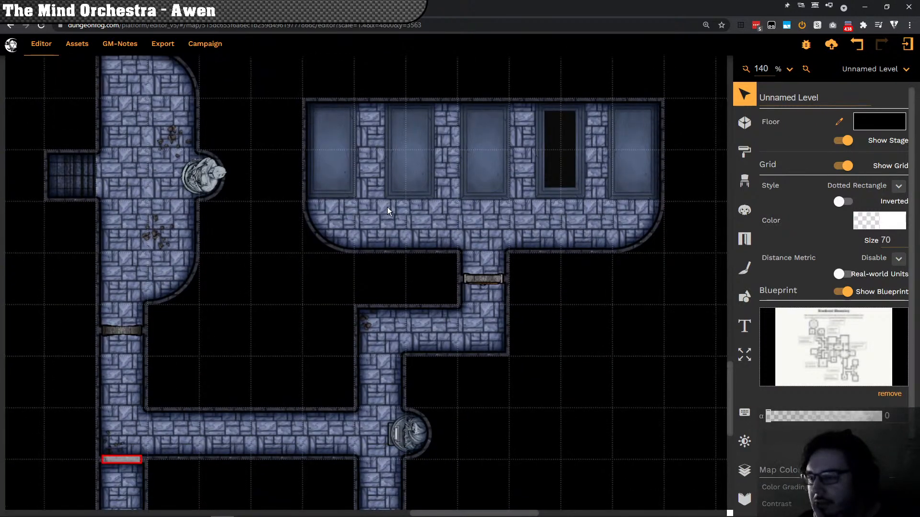
click(387, 226)
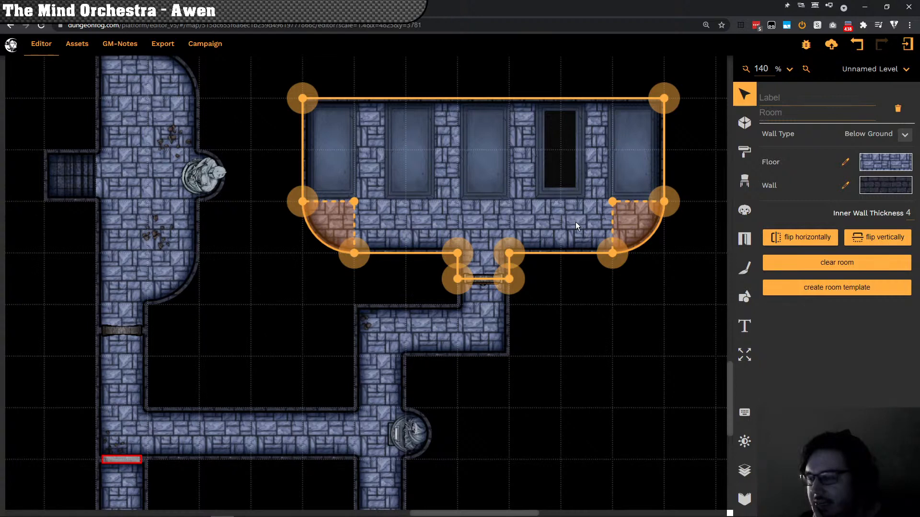
Step: Examine the southern crypt's room outline and the doorway linking it to the corridor
click(576, 289)
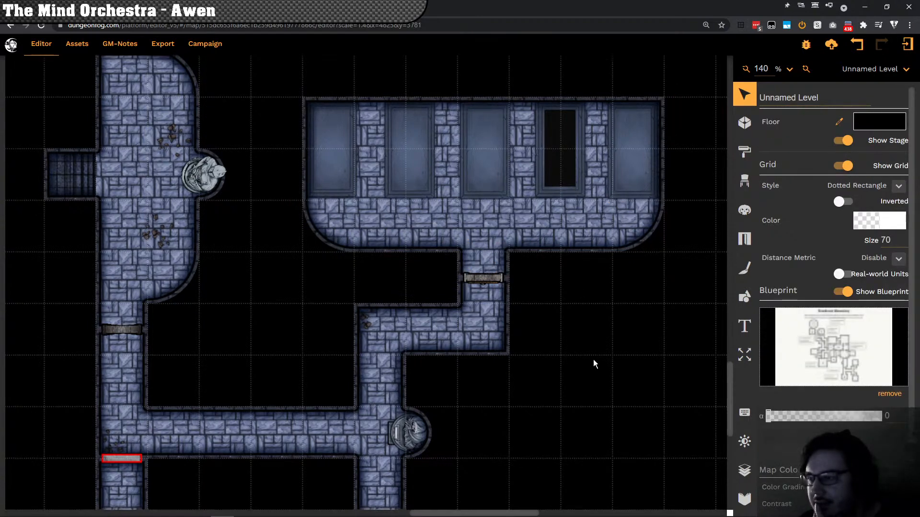
drag(594, 366, 484, 85)
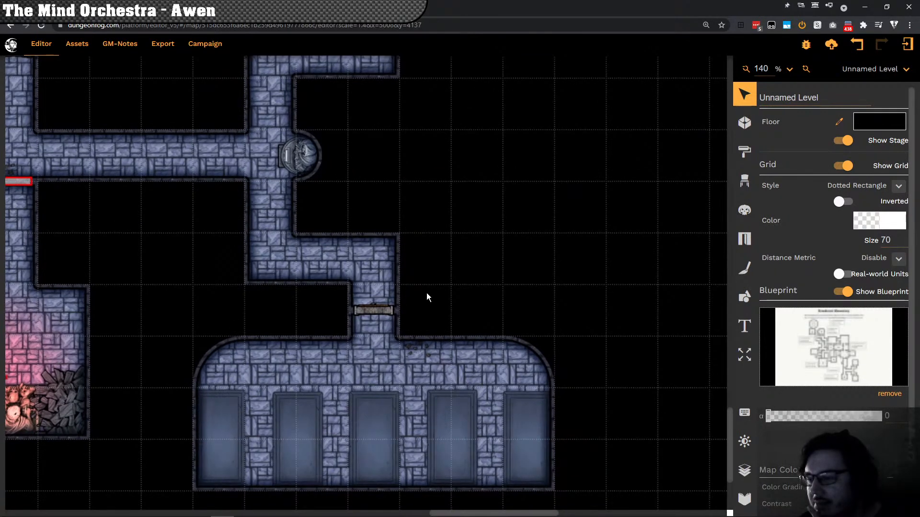
click(330, 367)
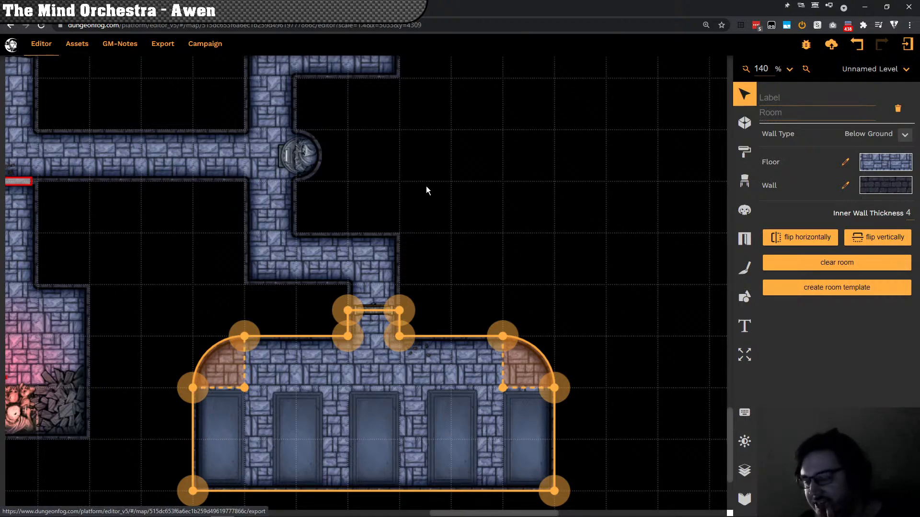
scroll(422, 183, up, 1)
scroll(427, 193, down, 2)
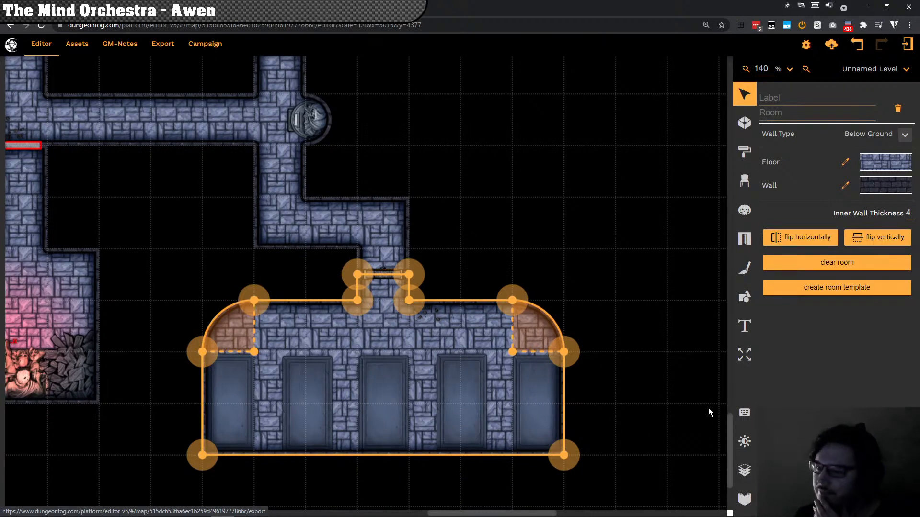
click(624, 334)
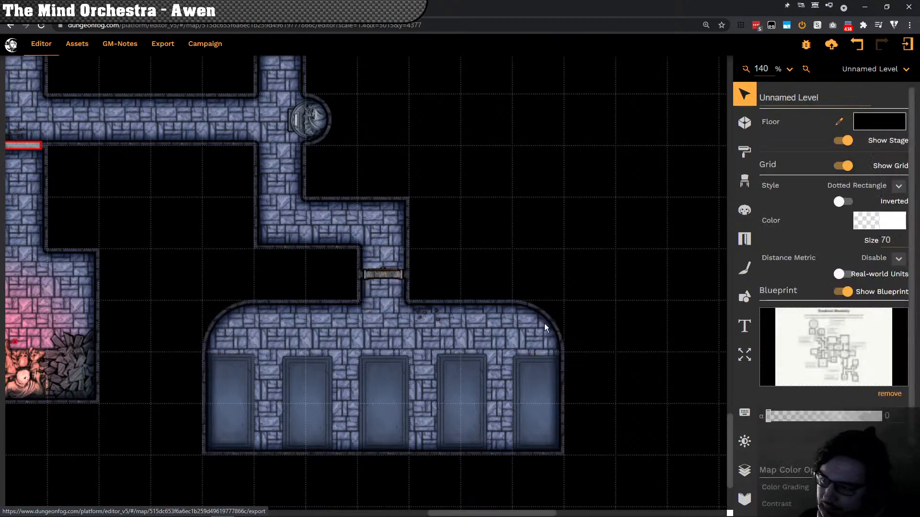
click(405, 320)
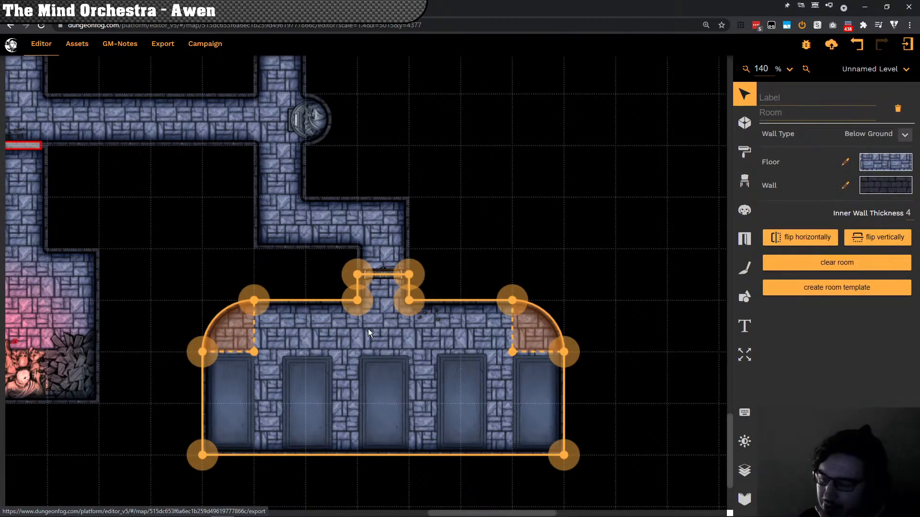
Step: Zoom the map to 90% and move the northern crypt off its corridor into the empty space northeast, beyond the large hall's eastern side room
click(790, 70)
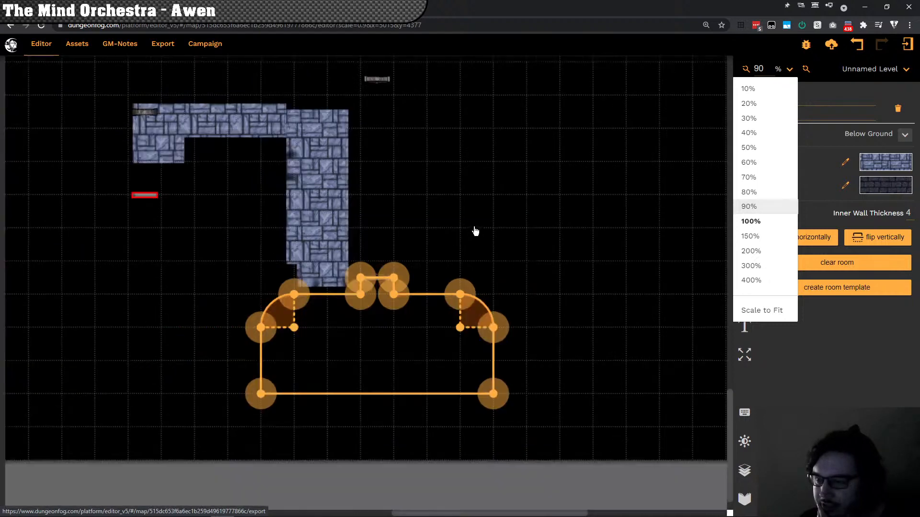
click(498, 161)
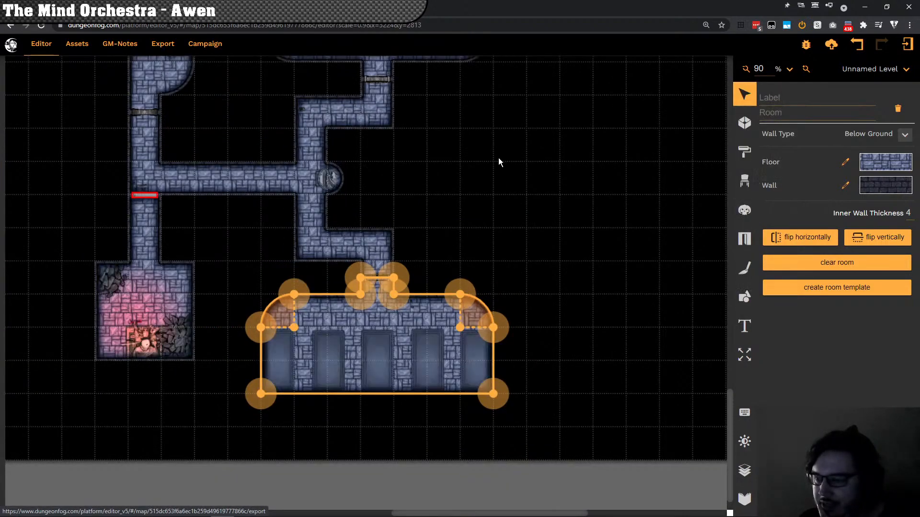
drag(498, 161, 436, 418)
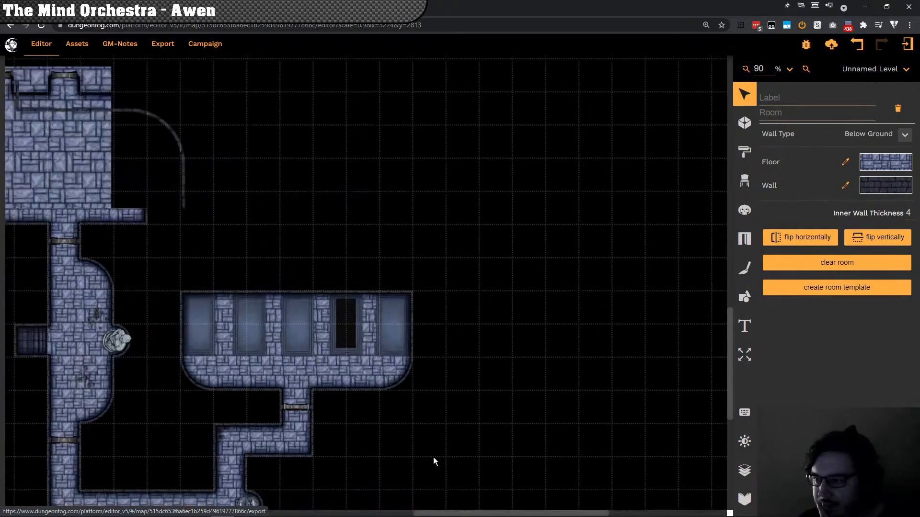
drag(299, 201, 383, 240)
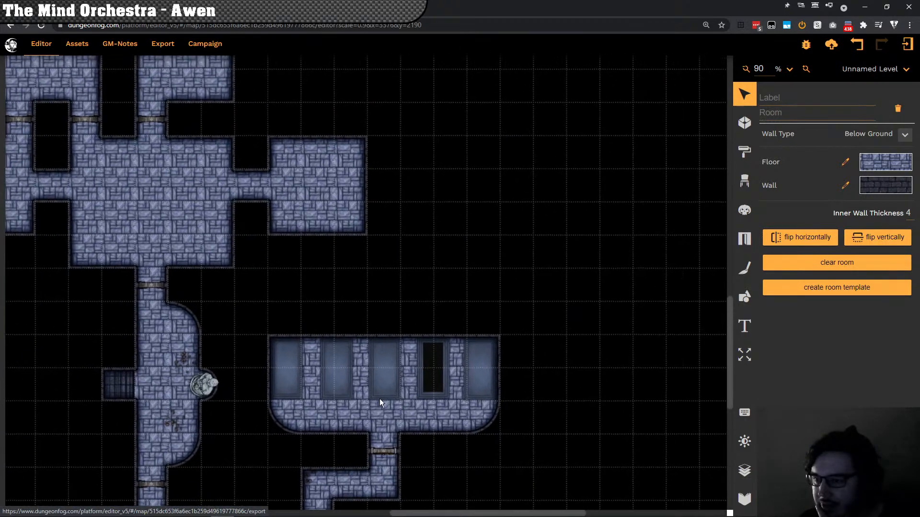
click(376, 416)
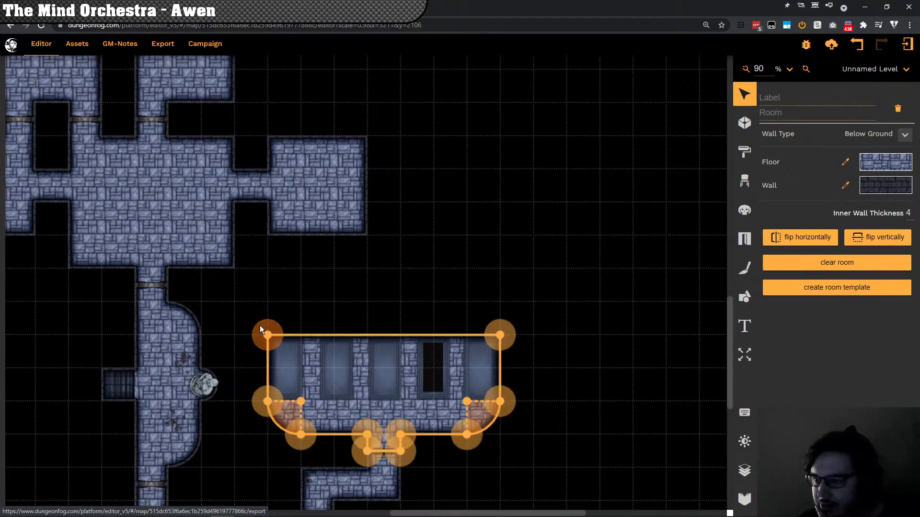
drag(259, 326, 384, 152)
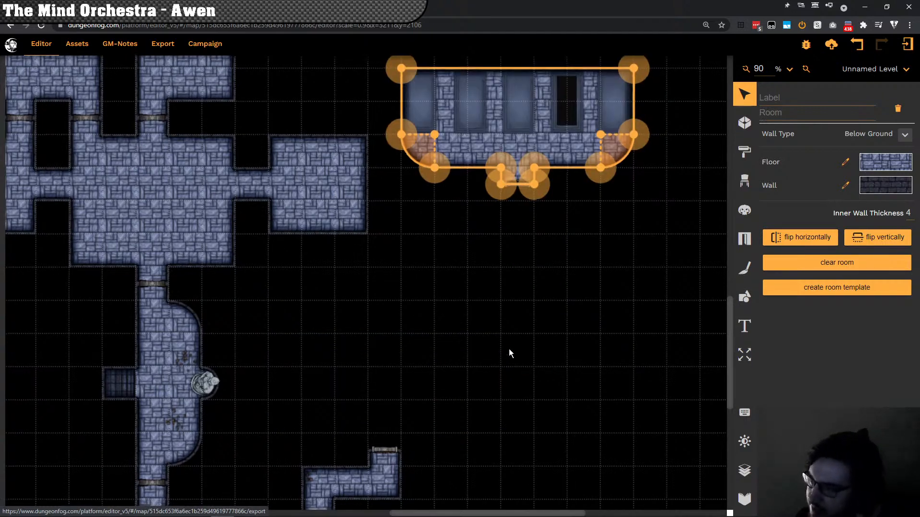
Step: Move the southern crypt off its corridor into the empty space directly below the relocated northern crypt, aligned with it
scroll(508, 353, down, 1)
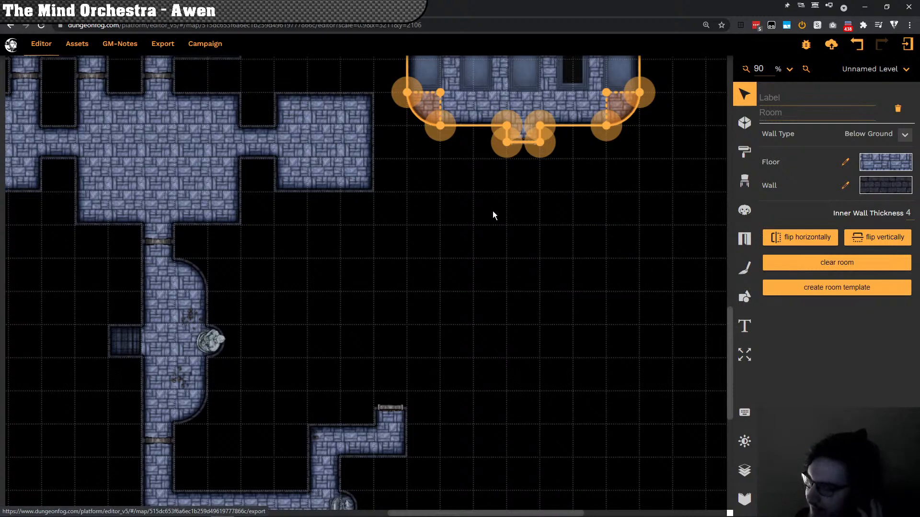
scroll(509, 383, down, 4)
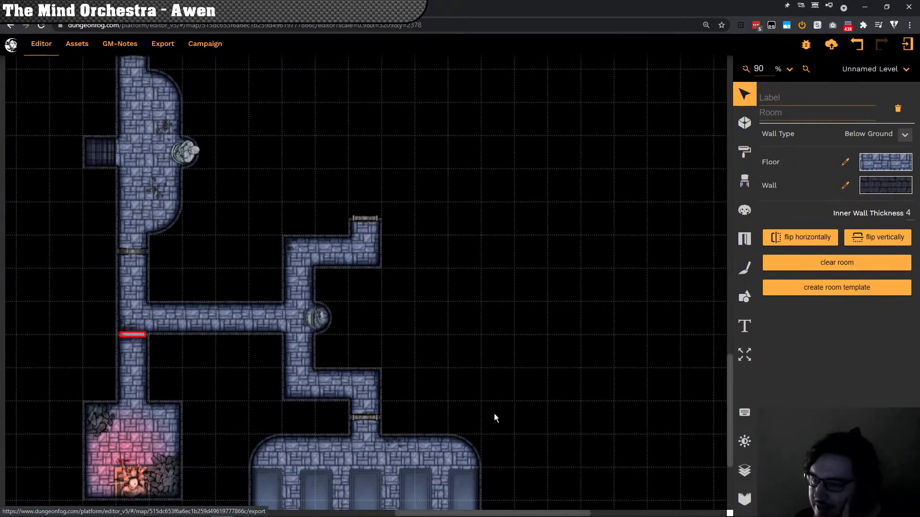
click(442, 447)
drag(442, 430, 585, 70)
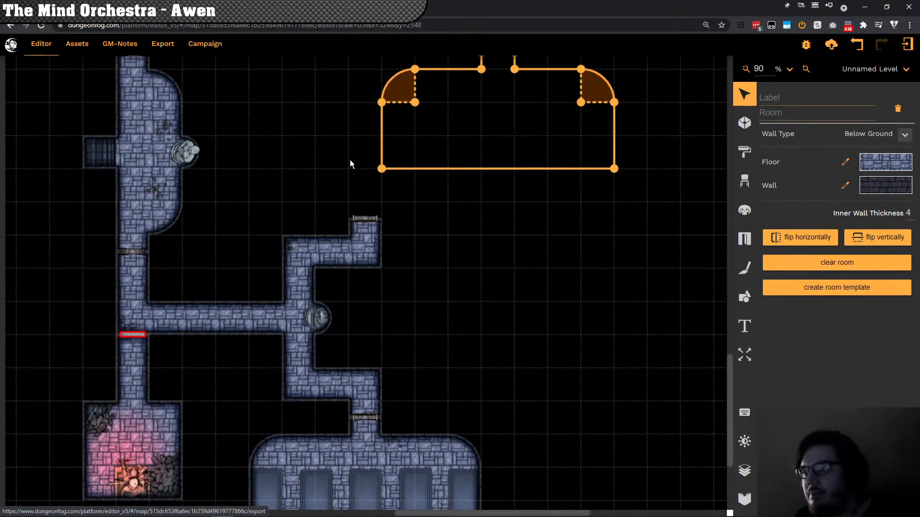
scroll(349, 320, up, 4)
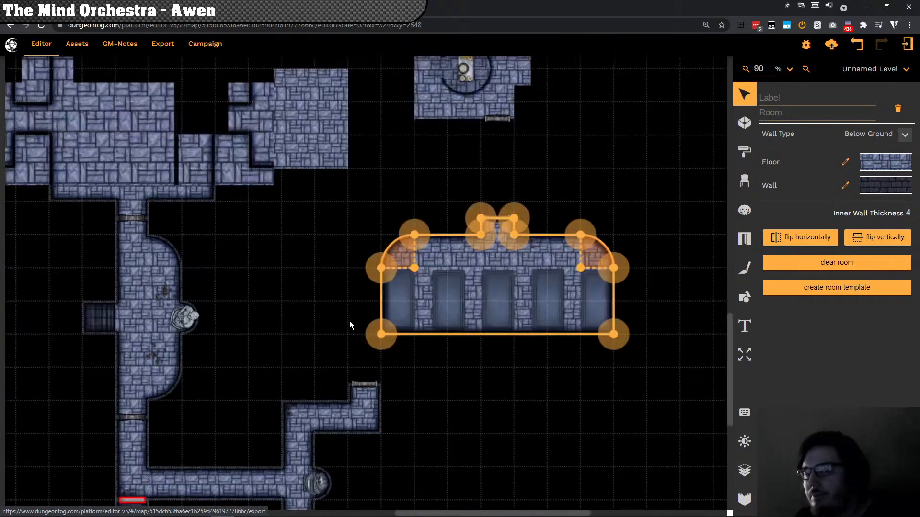
scroll(346, 357, up, 1)
drag(343, 368, 333, 401)
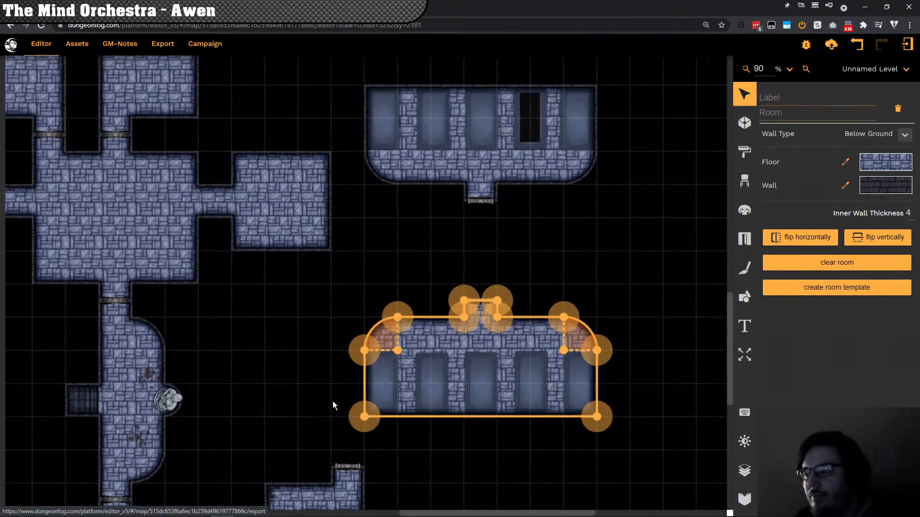
drag(406, 310, 412, 233)
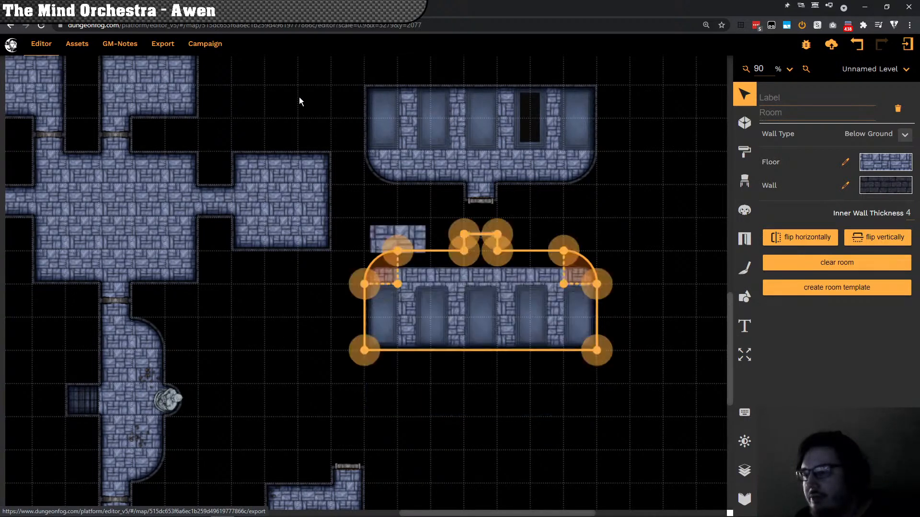
Step: Delete the two empty northern rooms: the large square one and the rectangular one above the room with the circle
scroll(388, 323, up, 4)
drag(389, 324, 492, 397)
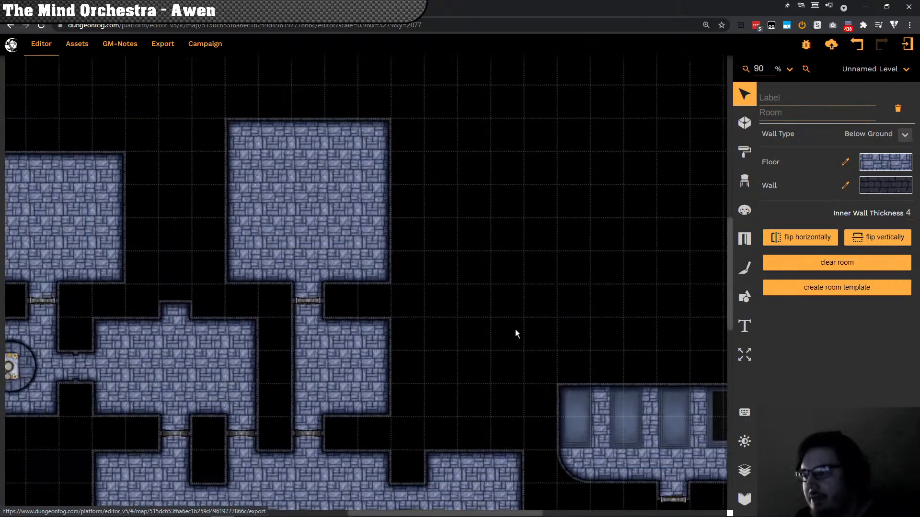
click(301, 191)
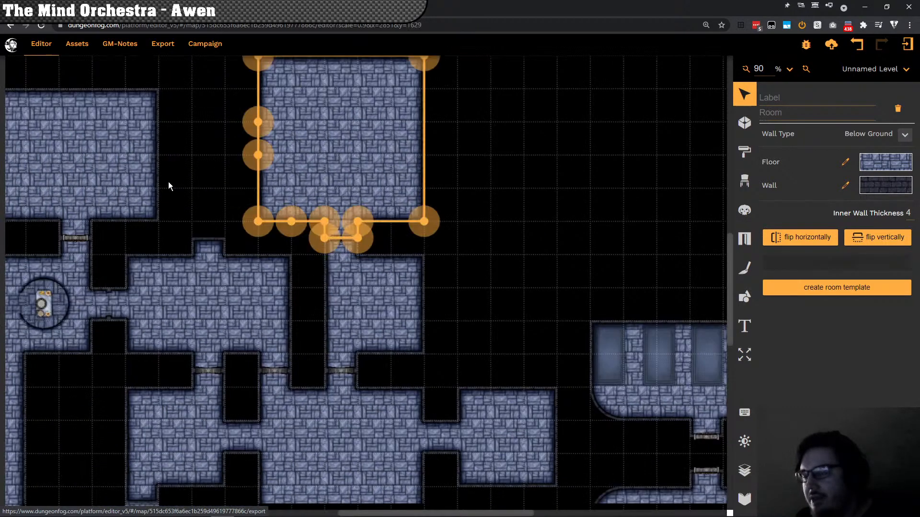
drag(168, 184, 244, 260)
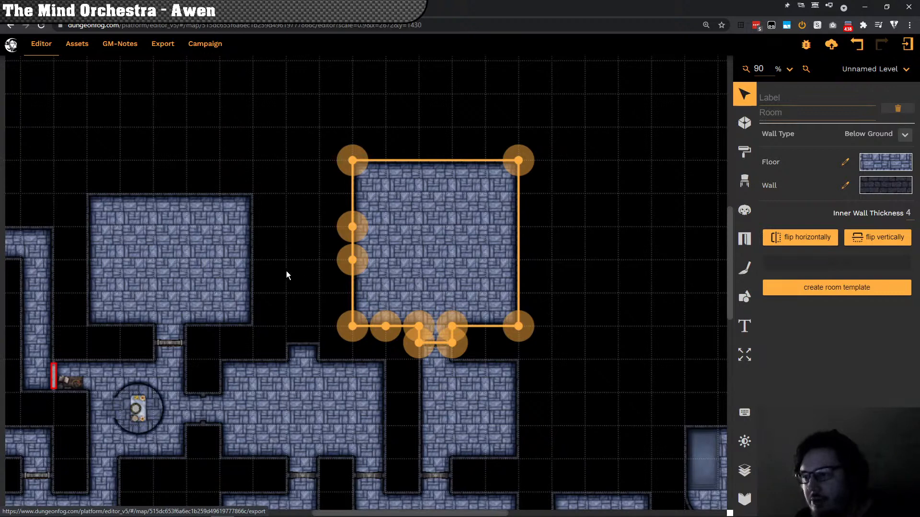
key(Delete)
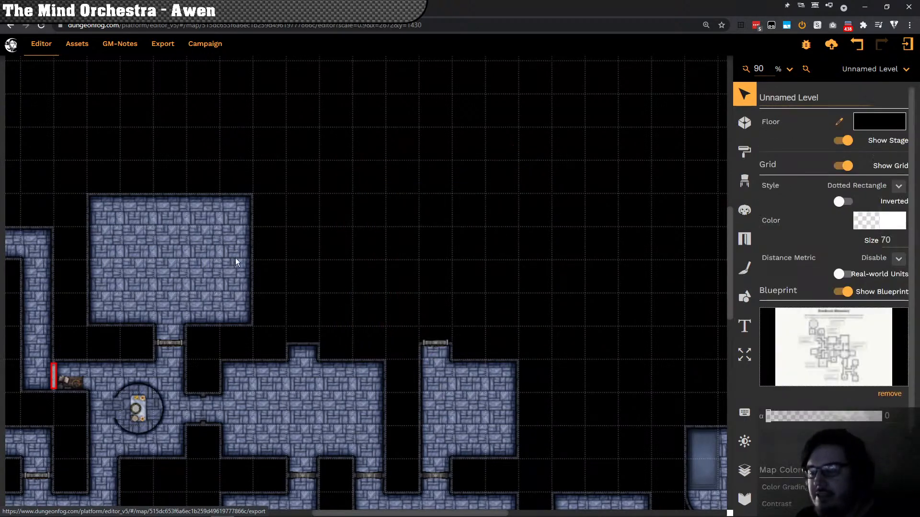
click(202, 256)
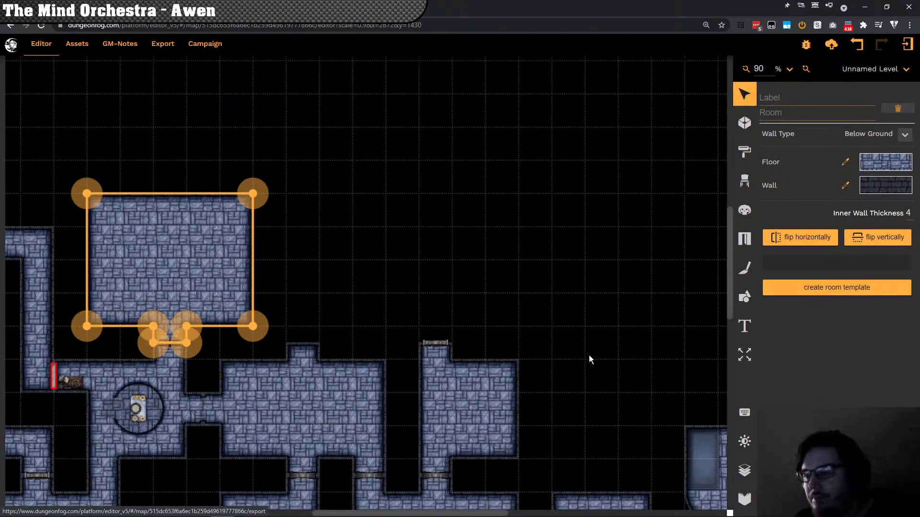
key(Delete)
Step: Move the crypt with the open black tomb onto the doorway north of the room with the circle, replacing the deleted room
drag(620, 414, 517, 302)
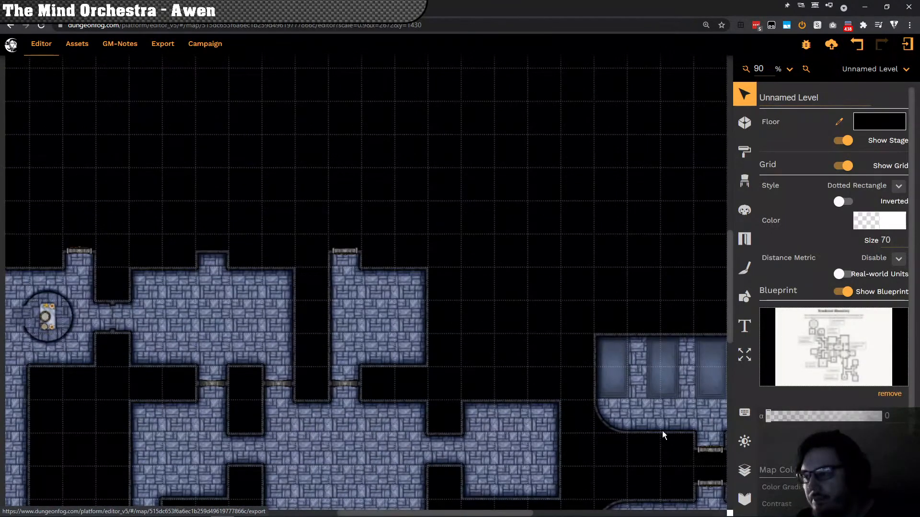
drag(661, 433, 660, 417)
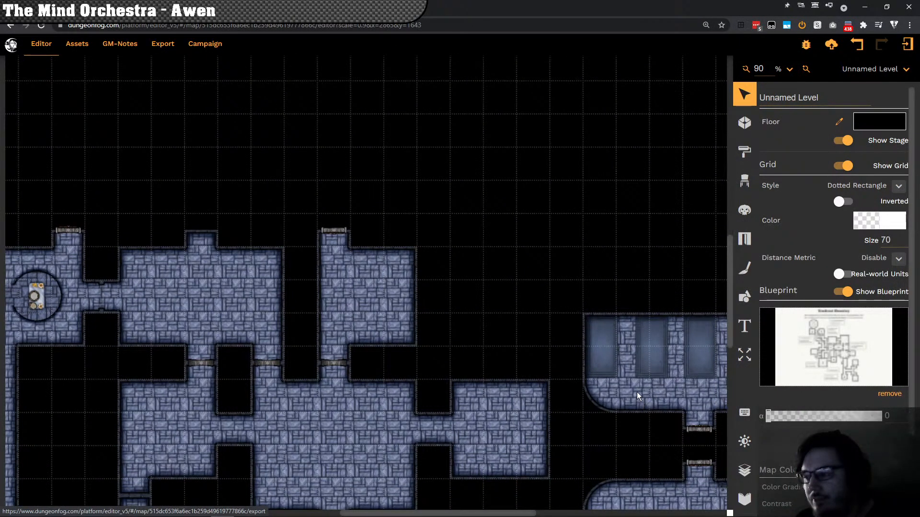
click(637, 392)
click(661, 403)
drag(675, 398, 678, 392)
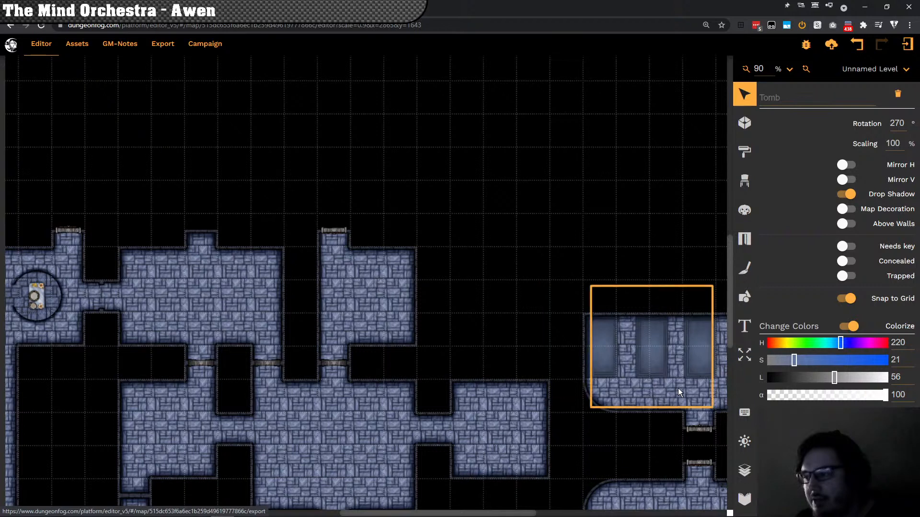
click(672, 407)
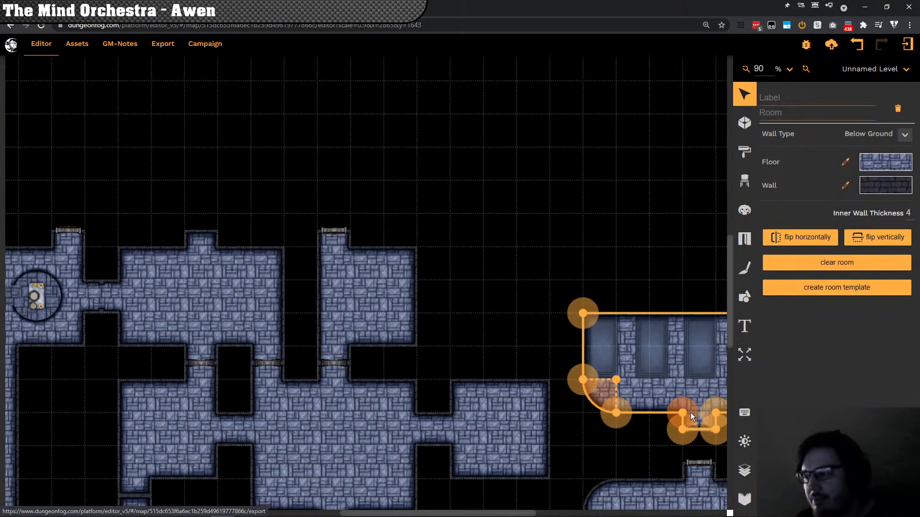
drag(691, 413, 67, 206)
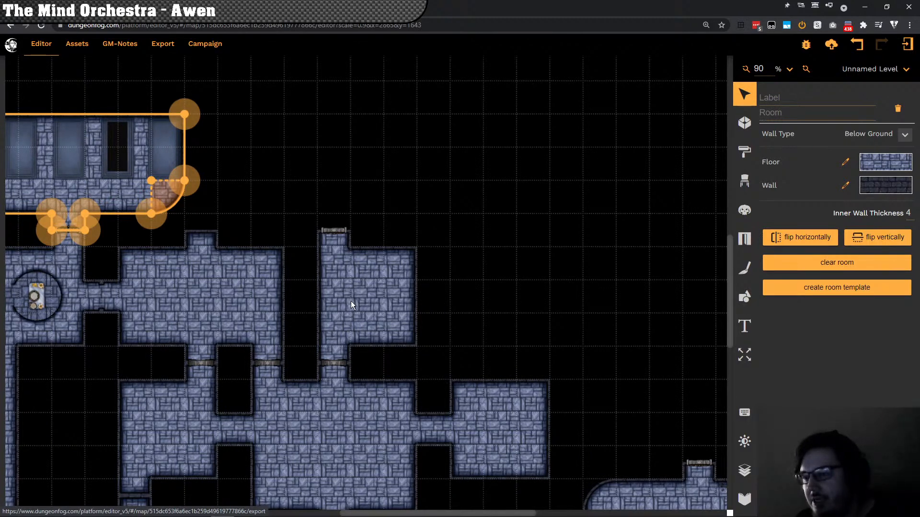
scroll(350, 304, left, 5)
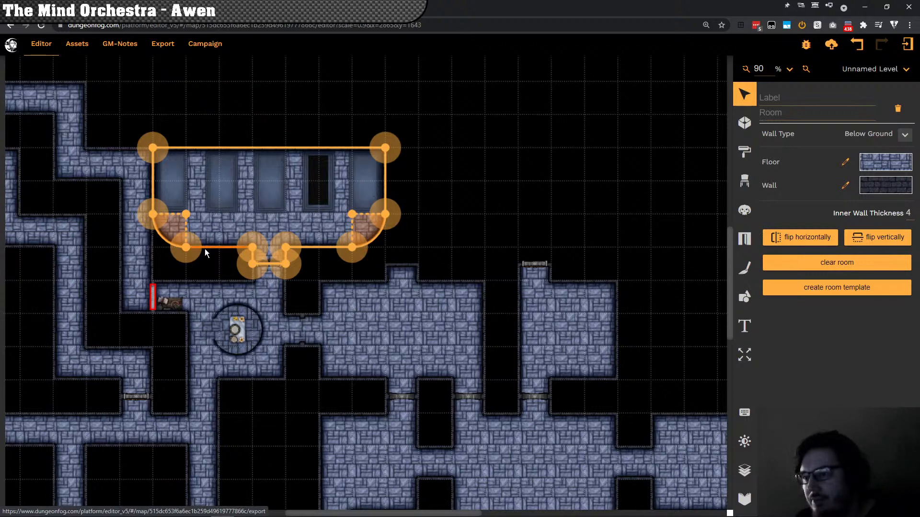
click(211, 265)
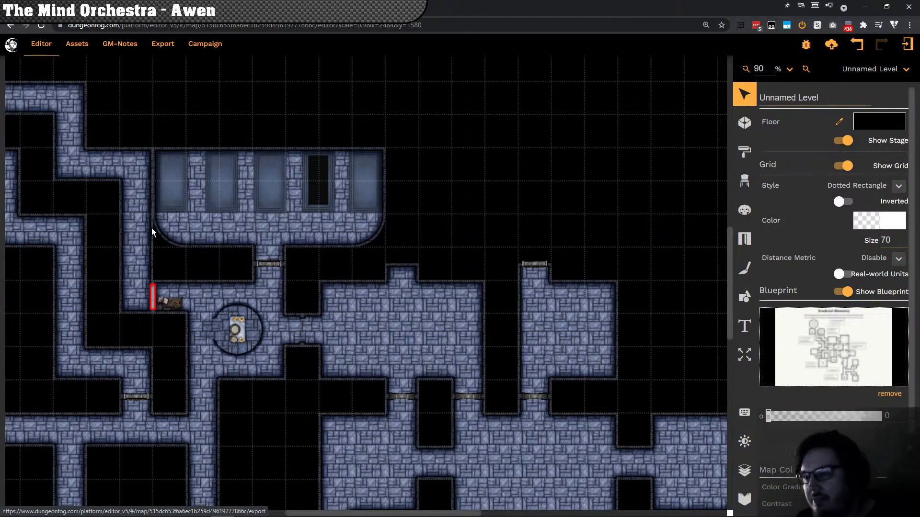
Step: Check the placed crypt's outline and the dungeon door joining it to the room with the circle
click(237, 234)
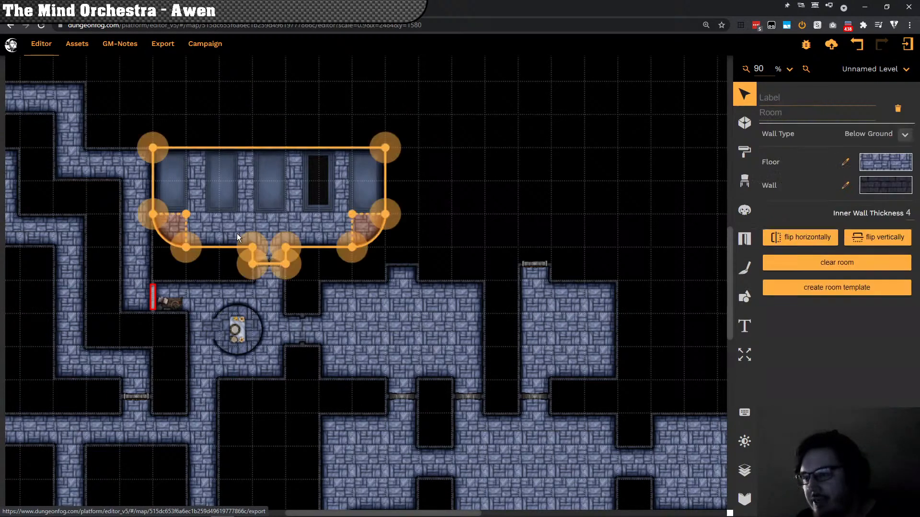
click(270, 264)
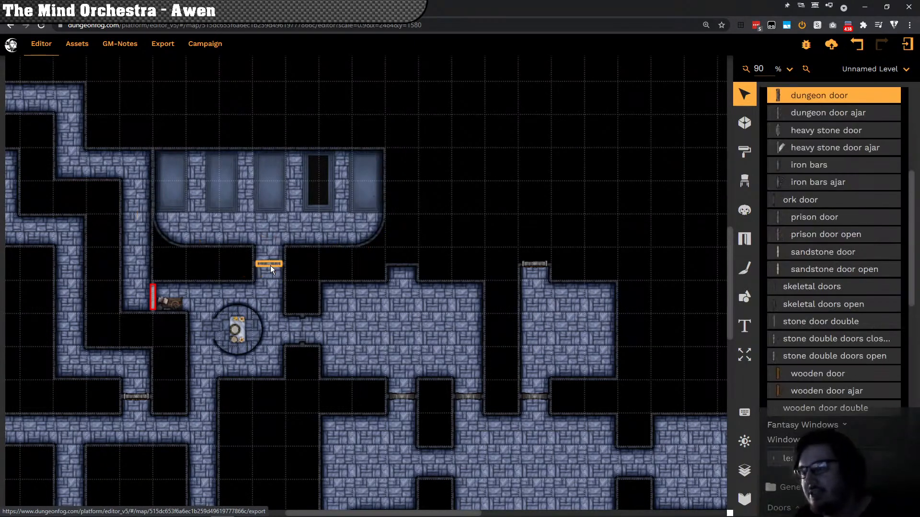
click(334, 272)
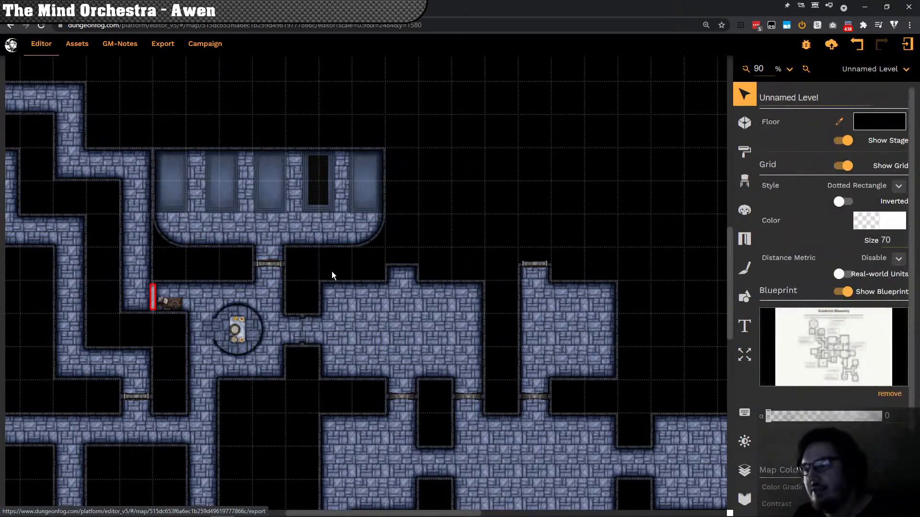
click(269, 266)
click(269, 263)
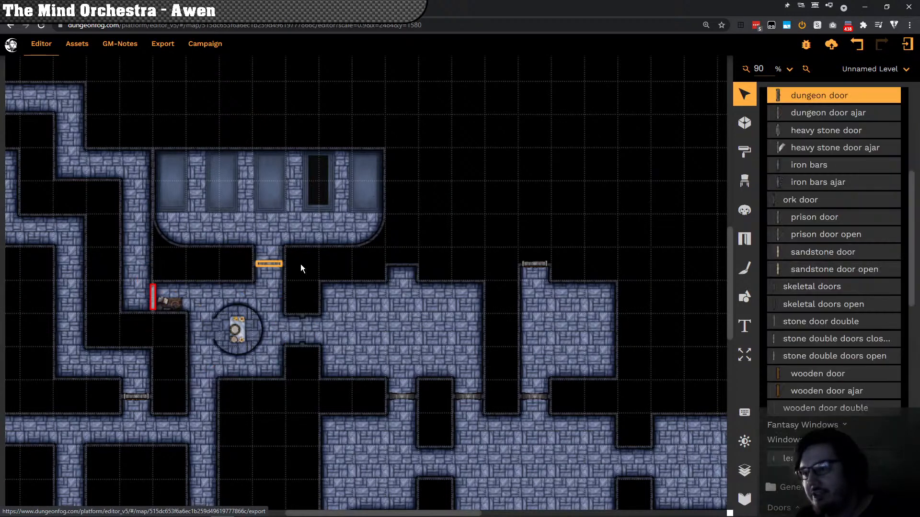
click(318, 263)
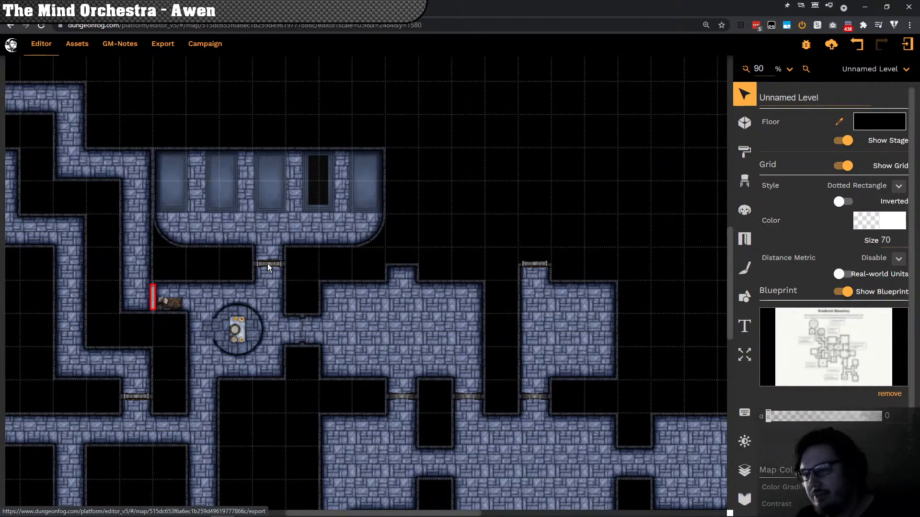
Step: Delete the wooden door in the passage between the crypt and the room with the circle
click(268, 263)
click(311, 258)
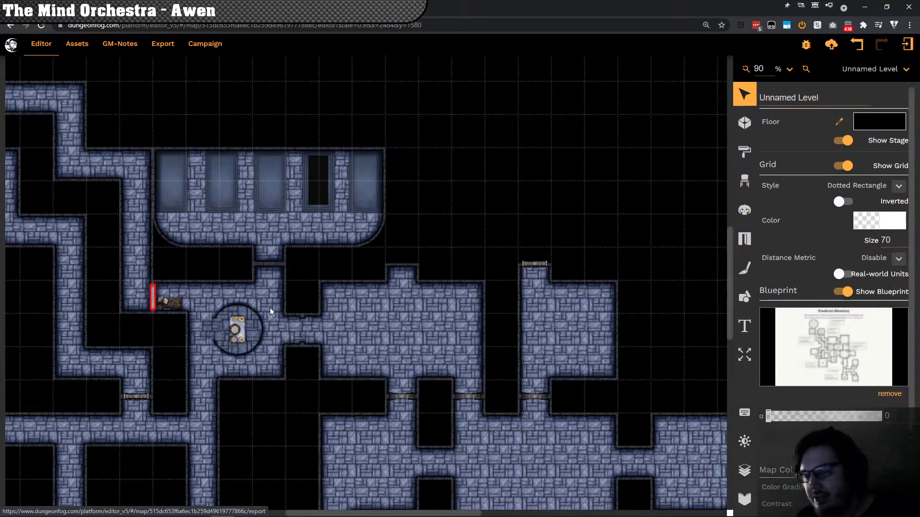
Step: Move the eastern crypt with the doorway on its north wall up into the empty space beside the small northeastern room
scroll(347, 308, down, 1)
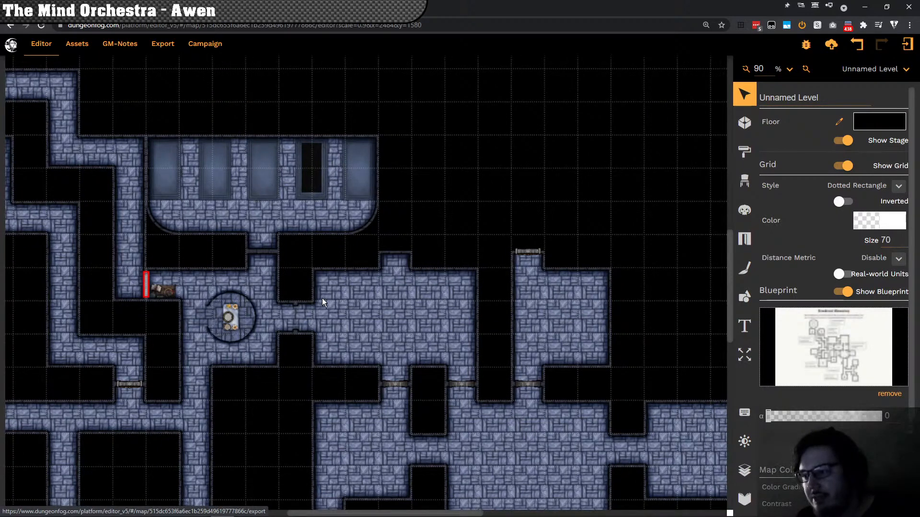
scroll(322, 297, right, 5)
scroll(322, 298, down, 3)
scroll(246, 276, right, 2)
scroll(246, 276, down, 1)
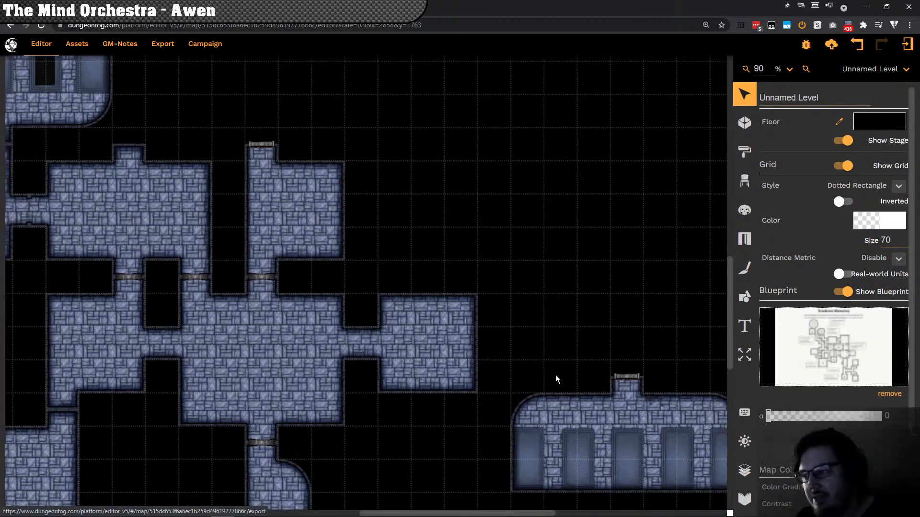
click(626, 405)
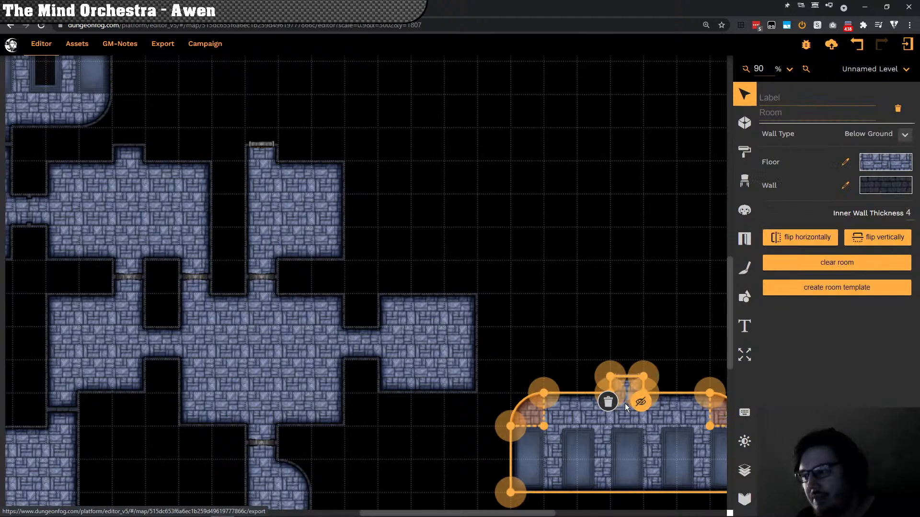
click(584, 409)
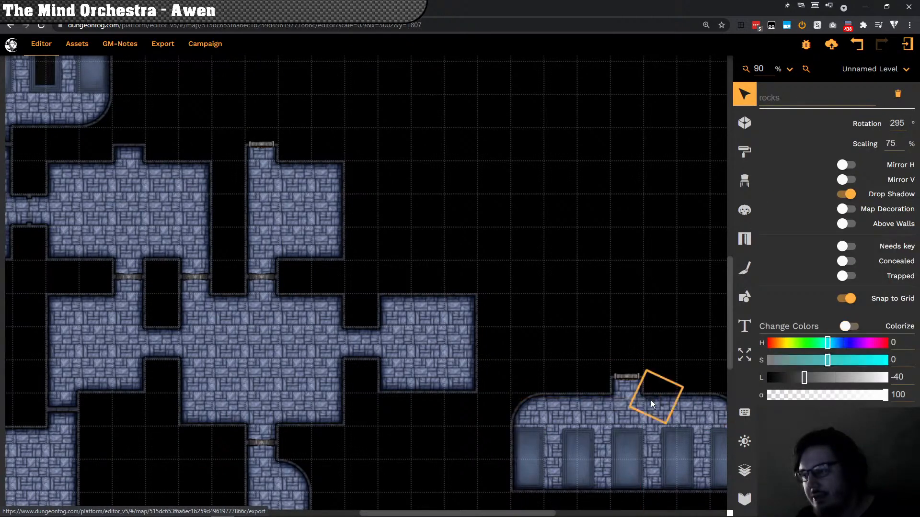
click(629, 390)
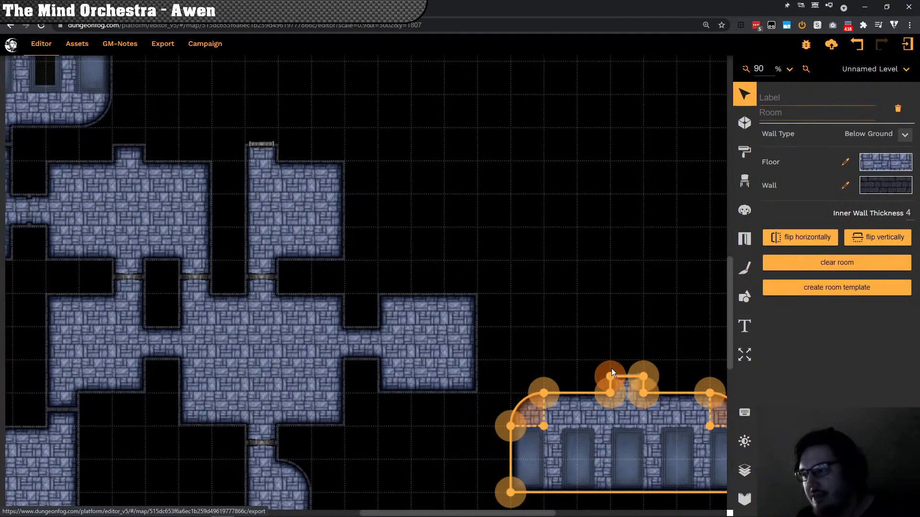
drag(611, 369, 460, 102)
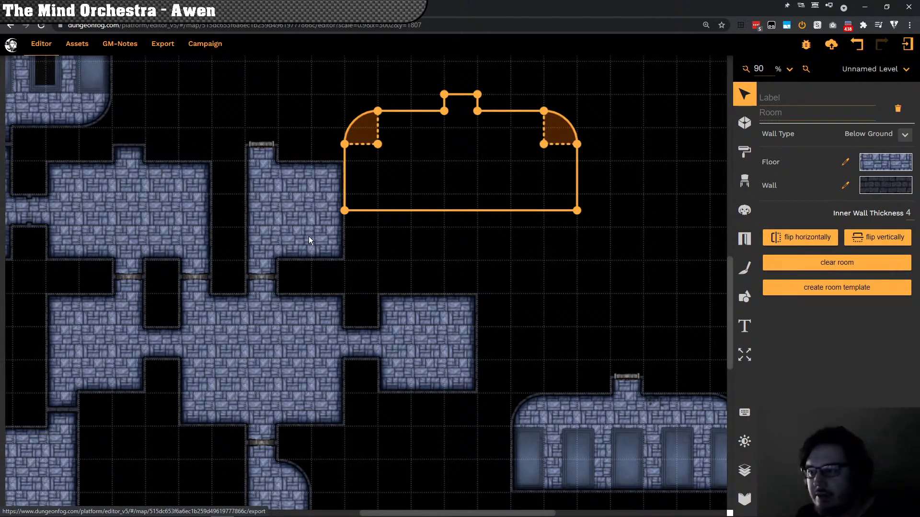
Step: Move the crypt into the empty space north of the small northeastern room, centring it over that room's northern doorway
scroll(308, 237, up, 5)
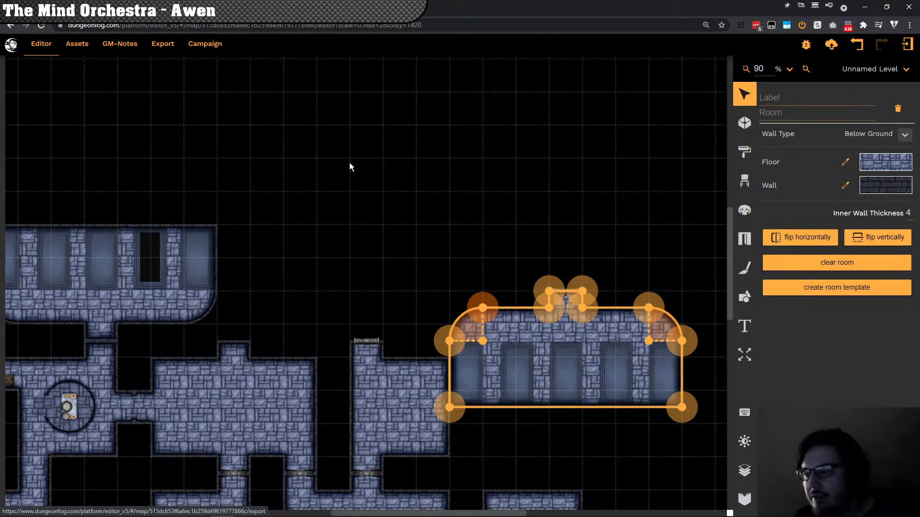
key(ctrl+z)
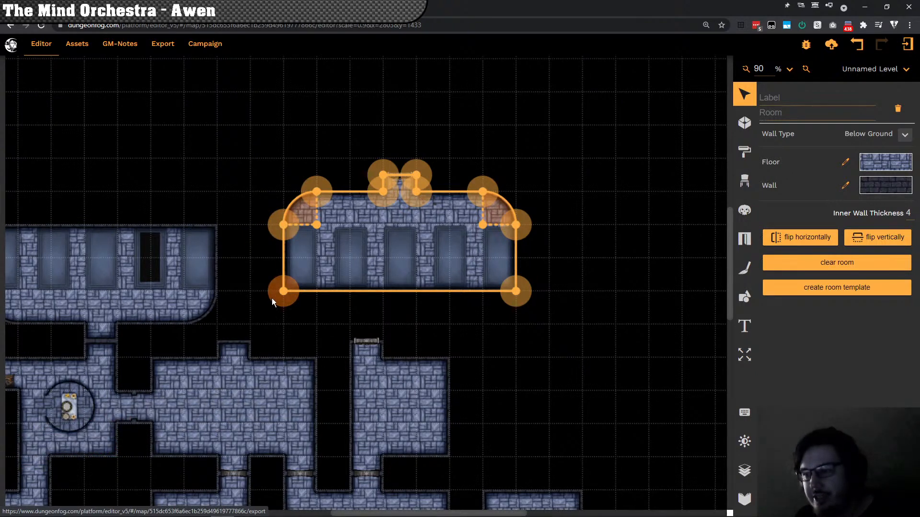
drag(274, 296, 250, 293)
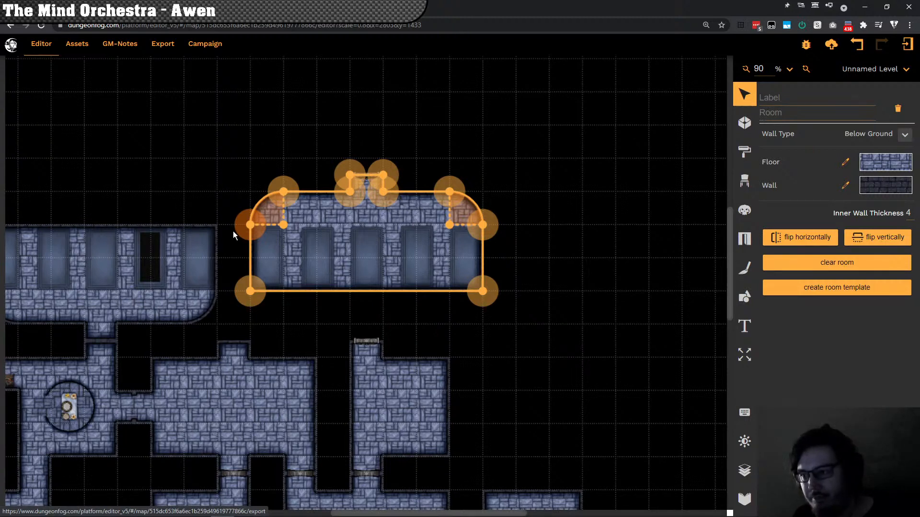
scroll(255, 218, down, 1)
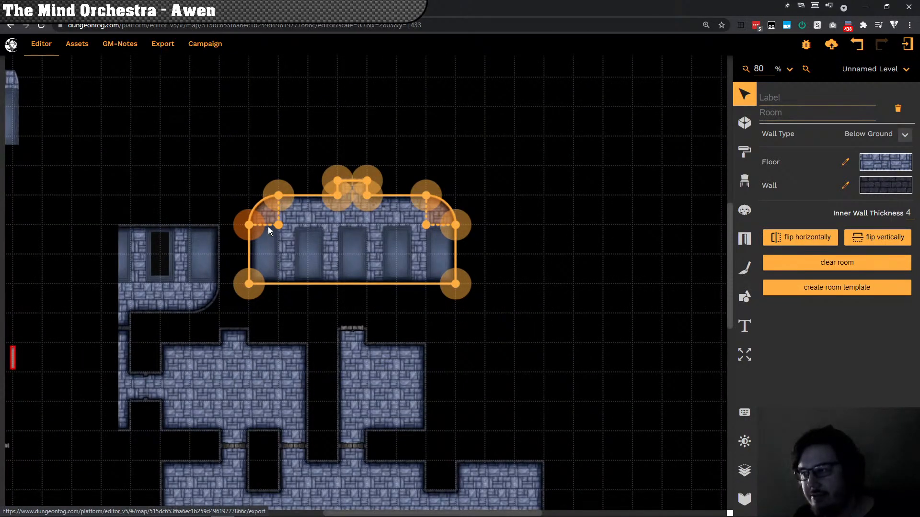
scroll(237, 219, down, 1)
scroll(234, 247, down, 1)
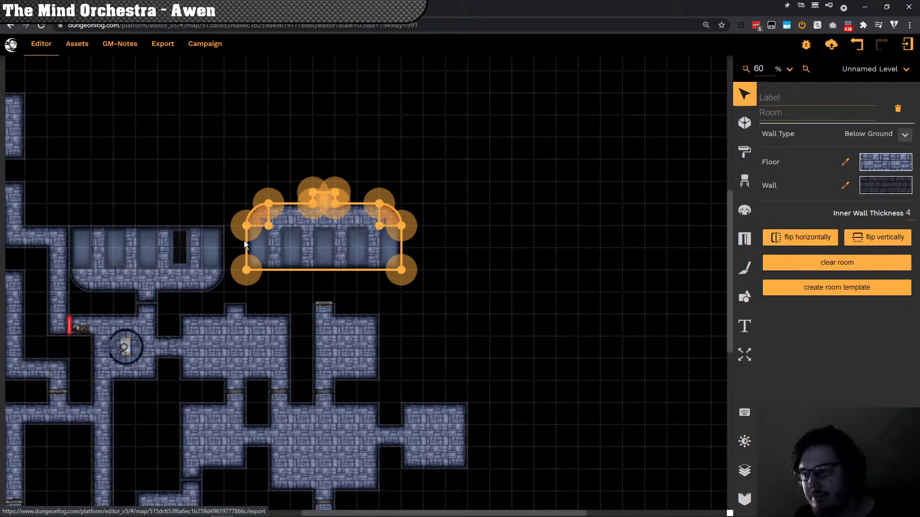
scroll(243, 240, down, 1)
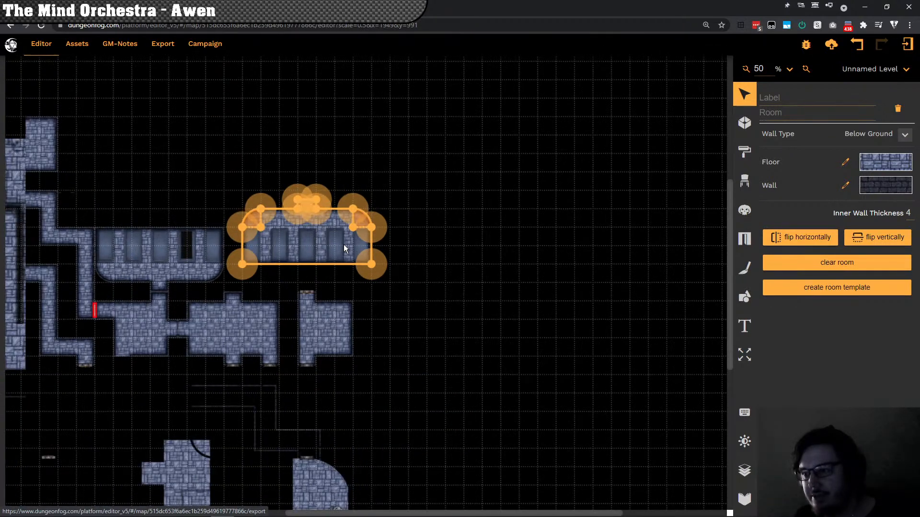
scroll(344, 248, up, 1)
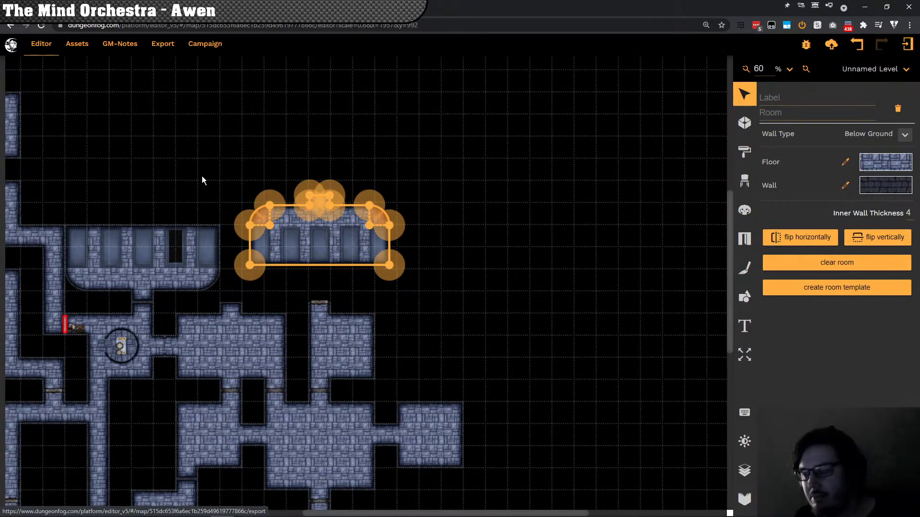
drag(202, 177, 235, 221)
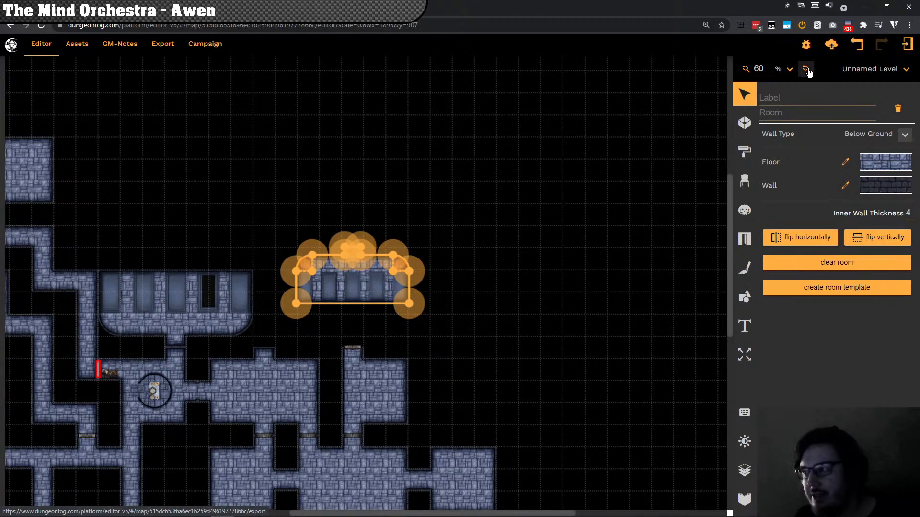
click(857, 45)
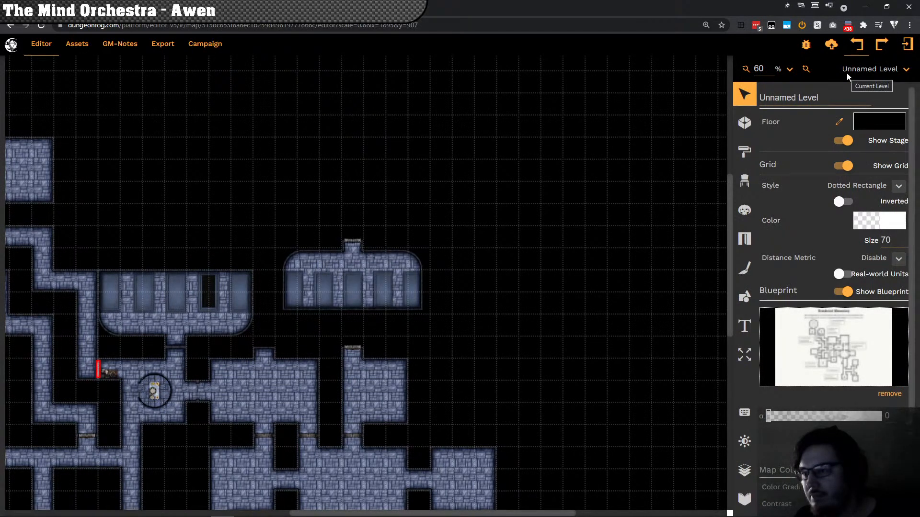
click(852, 47)
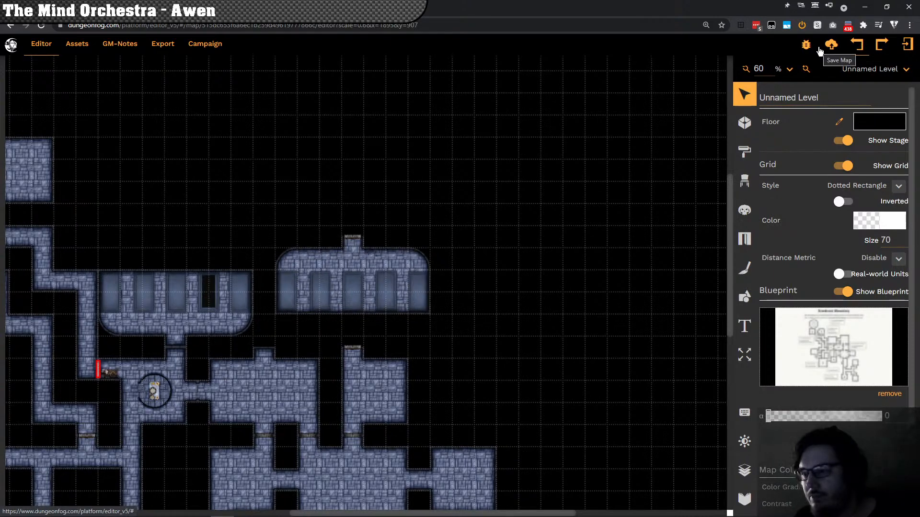
Step: Rotate the crypt north of the small northeastern room by 180 degrees, turning its doorway to face south toward that room
click(360, 255)
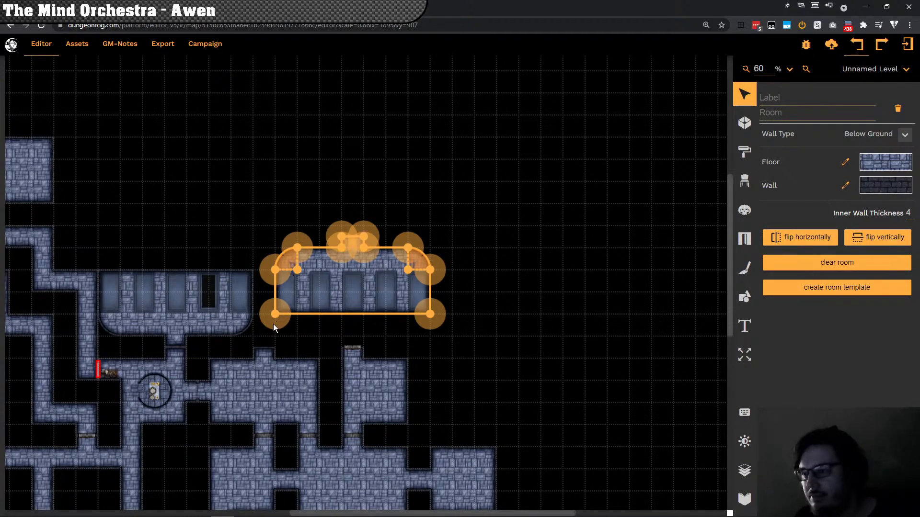
drag(276, 329, 273, 324)
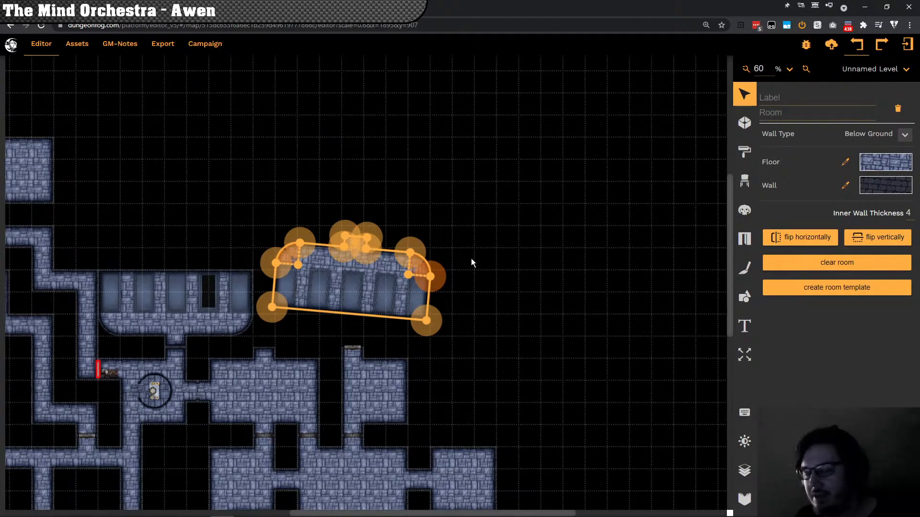
key(r)
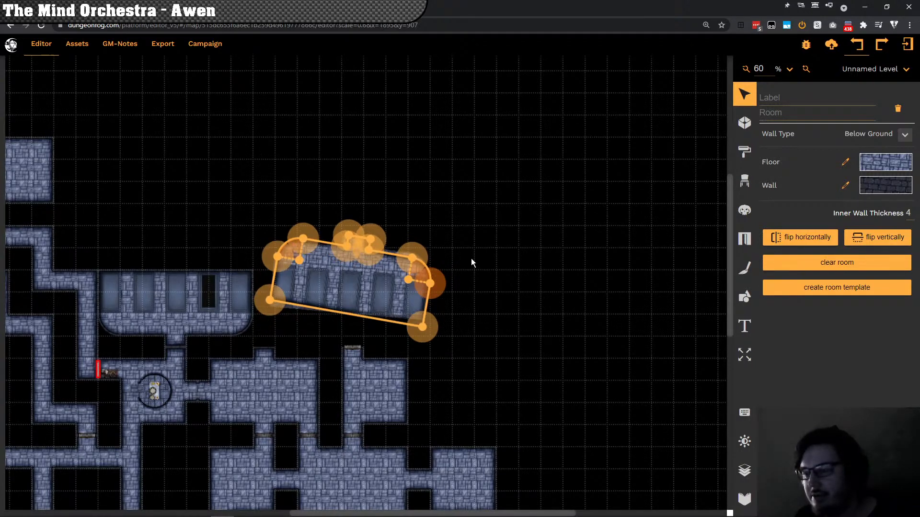
key(r)
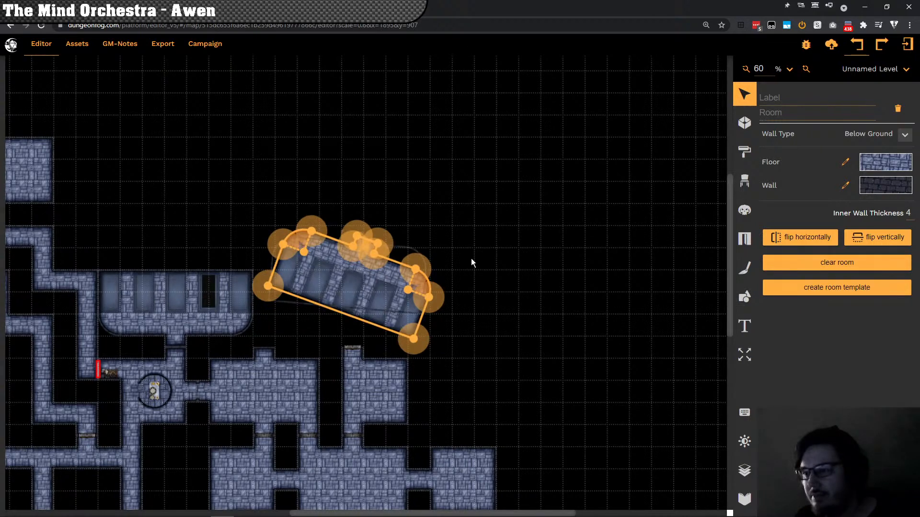
key(r)
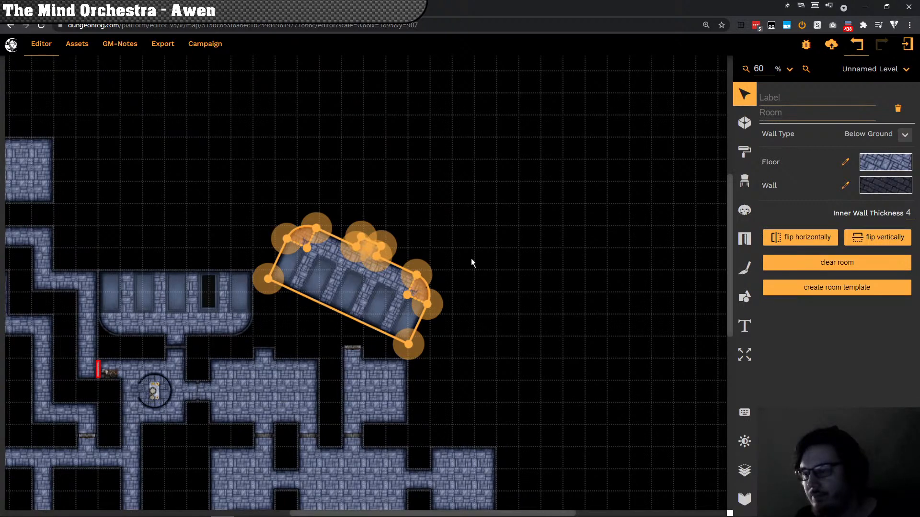
key(r)
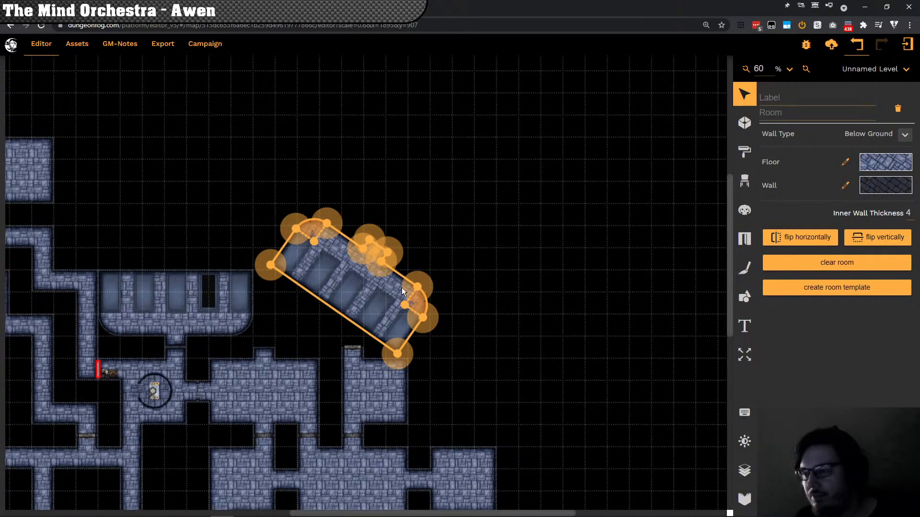
scroll(401, 288, down, 1)
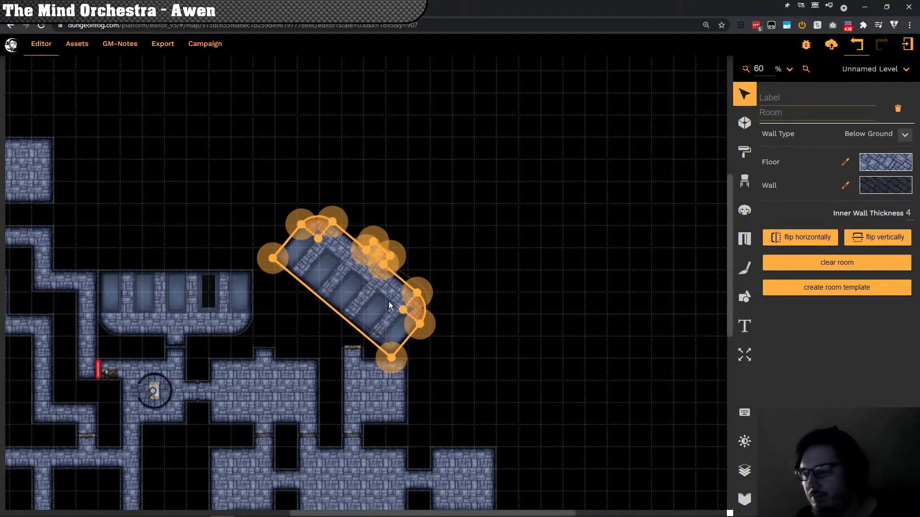
key(r)
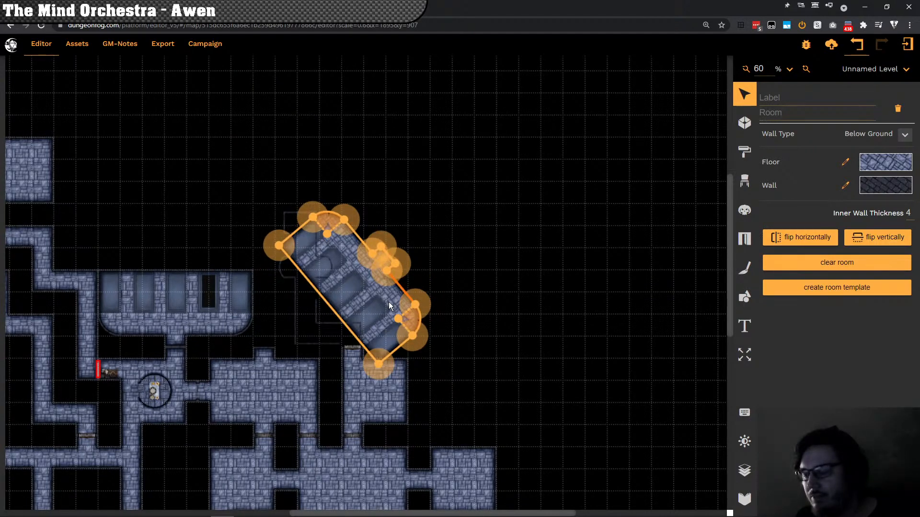
key(r)
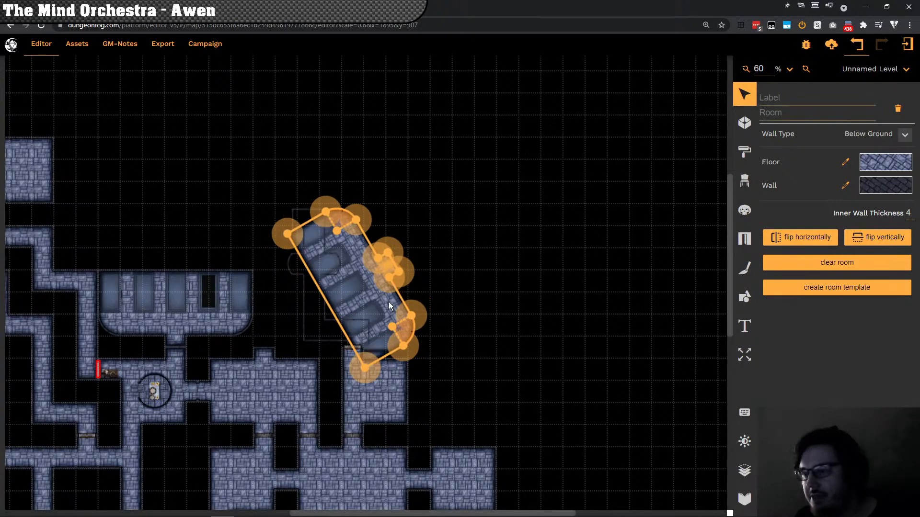
key(r)
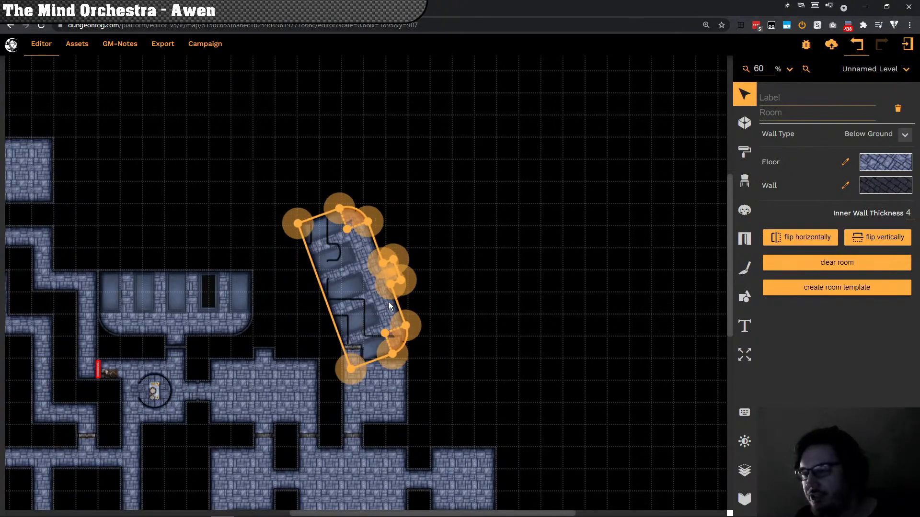
key(r)
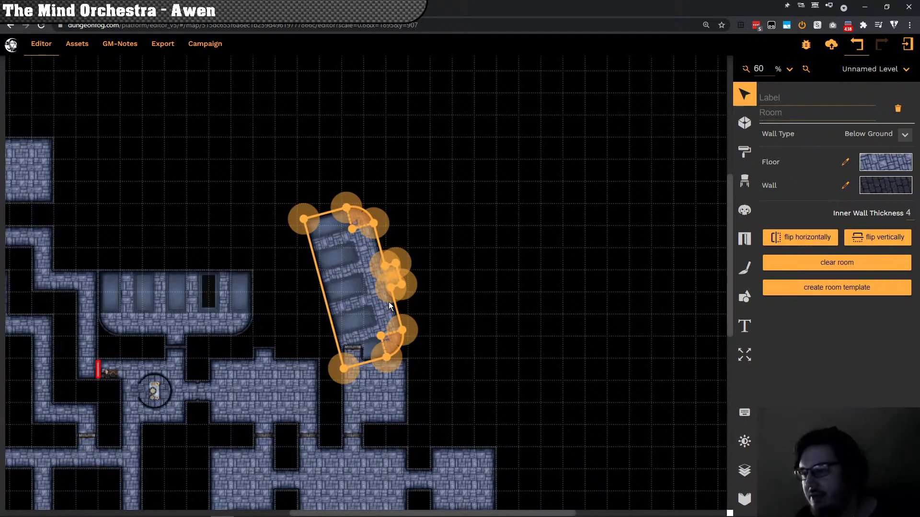
key(r)
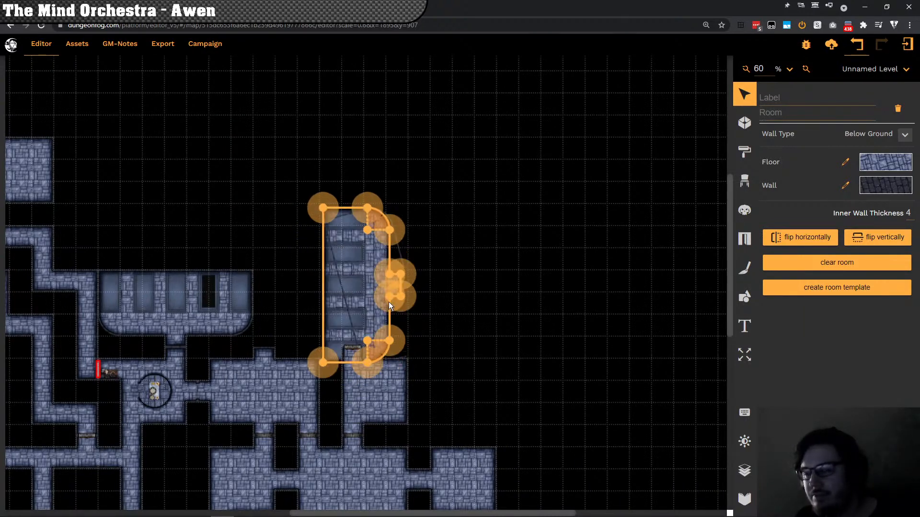
key(r)
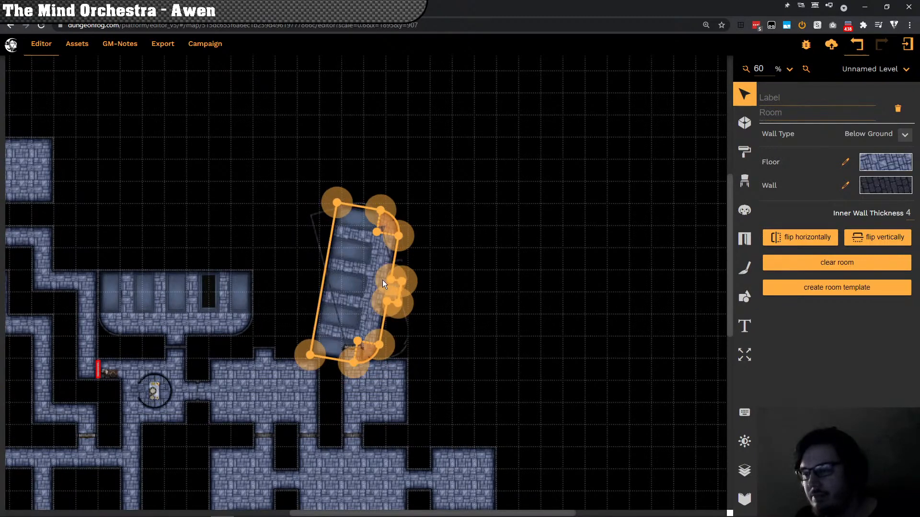
key(r)
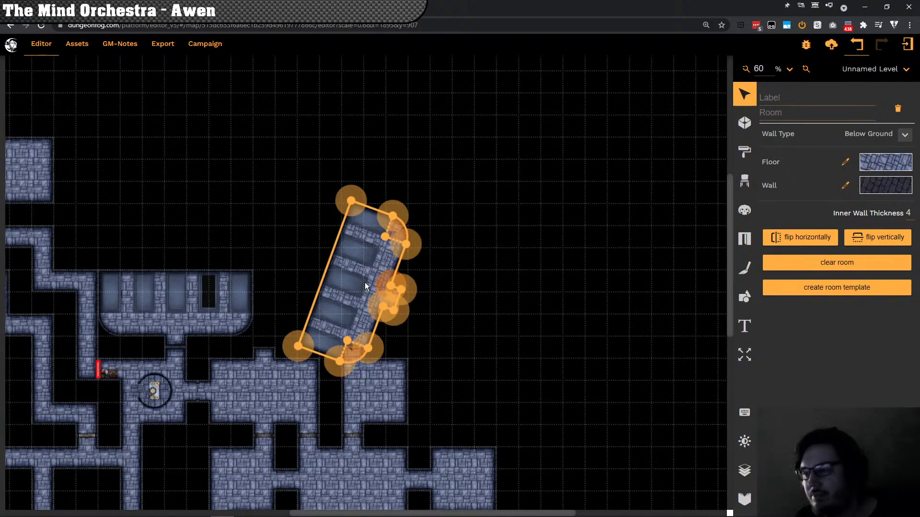
key(r)
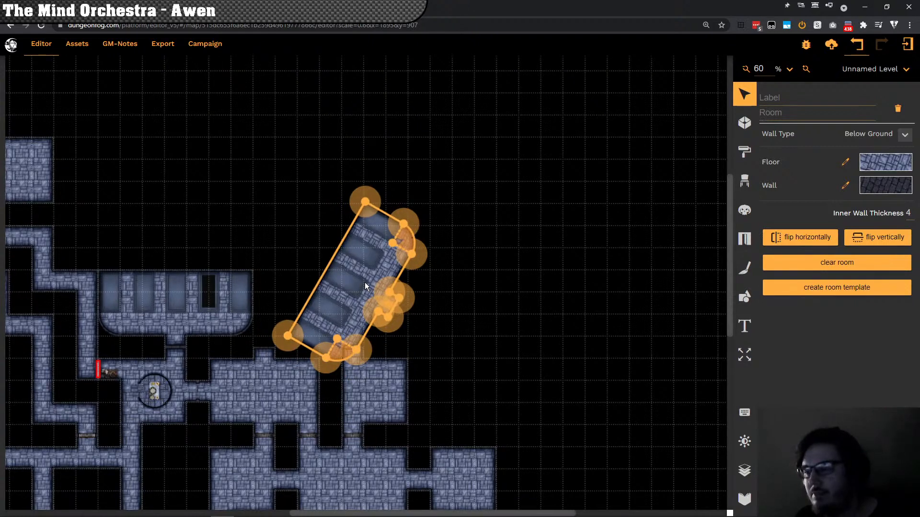
key(r)
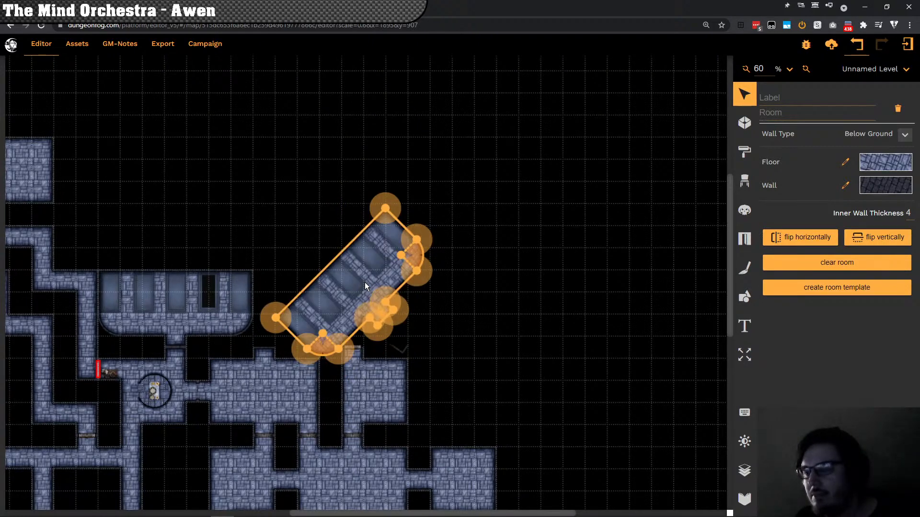
key(r)
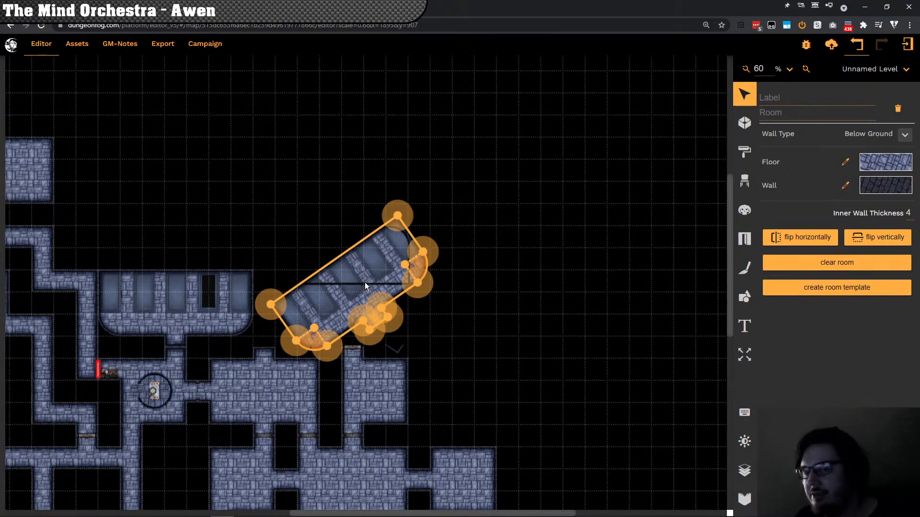
key(r)
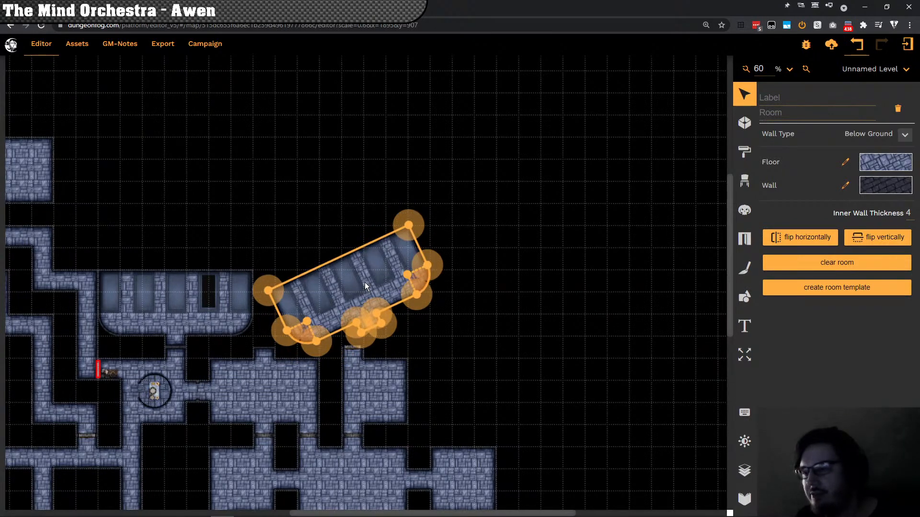
key(r)
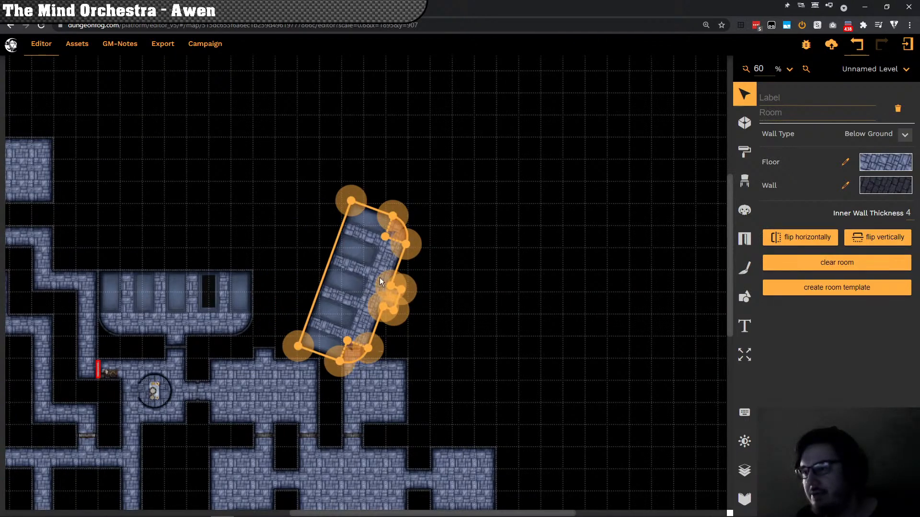
key(r)
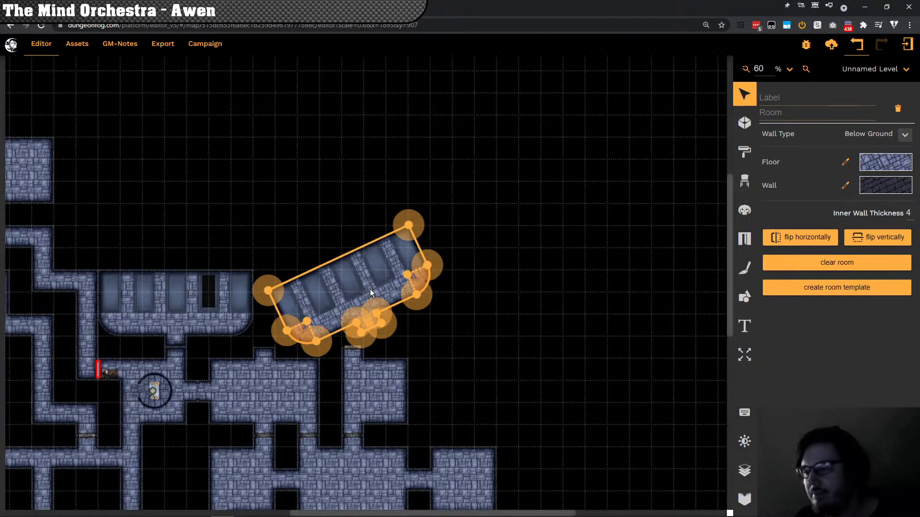
key(shift+r)
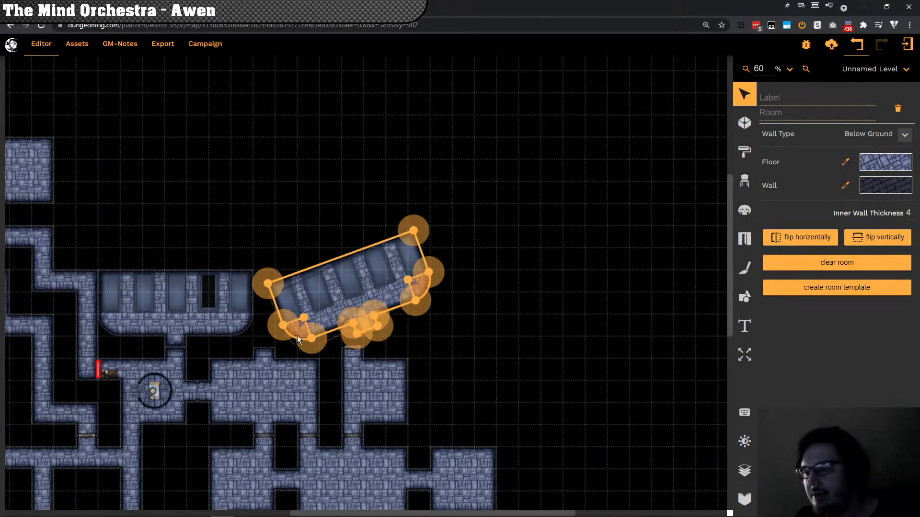
key(r)
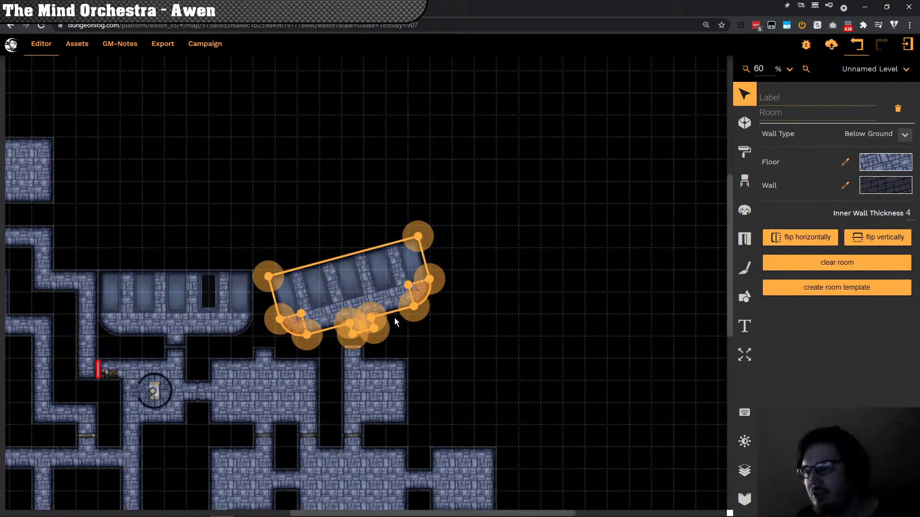
scroll(395, 318, down, 1)
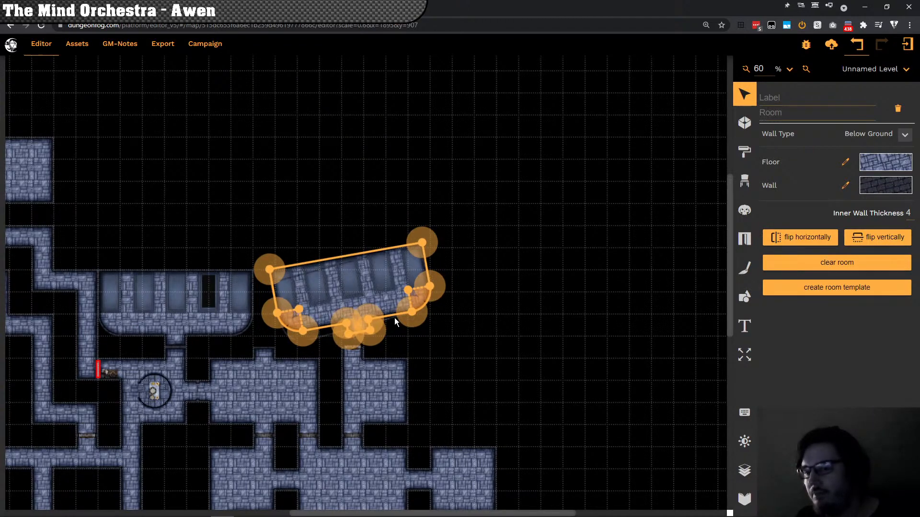
scroll(395, 317, down, 1)
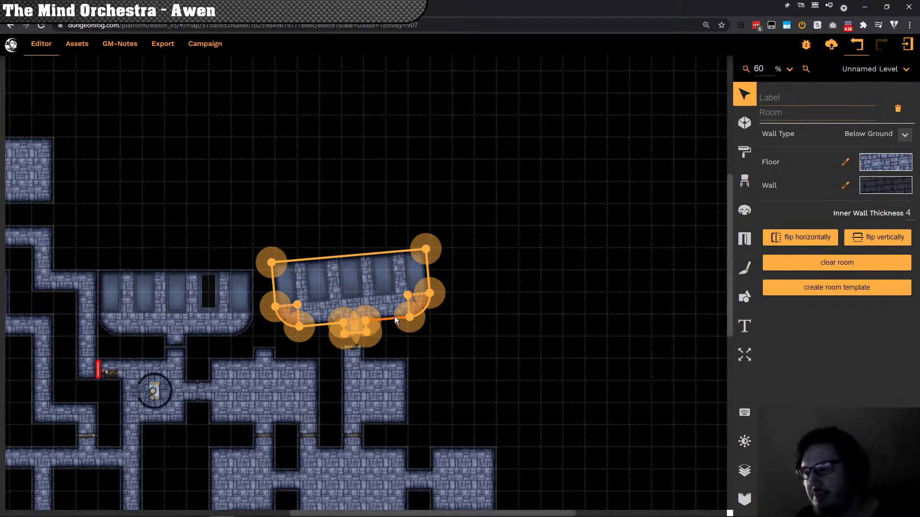
scroll(394, 318, down, 1)
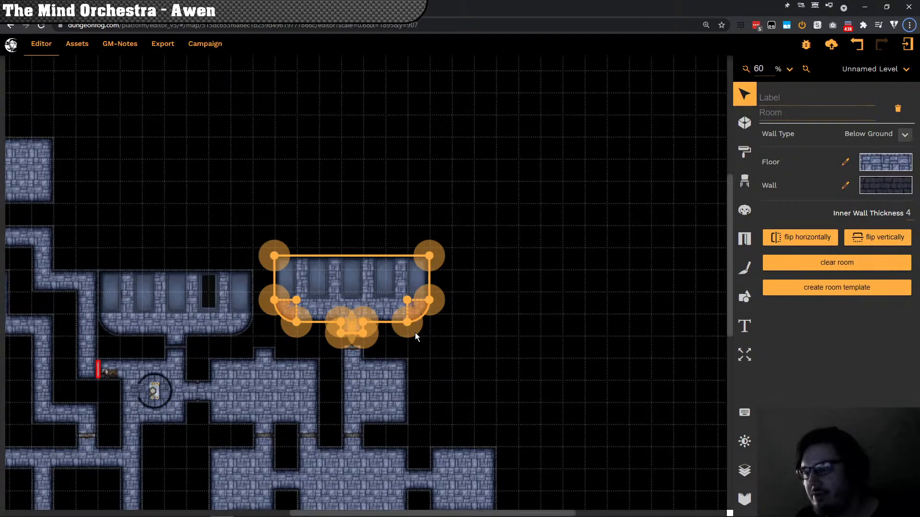
click(409, 357)
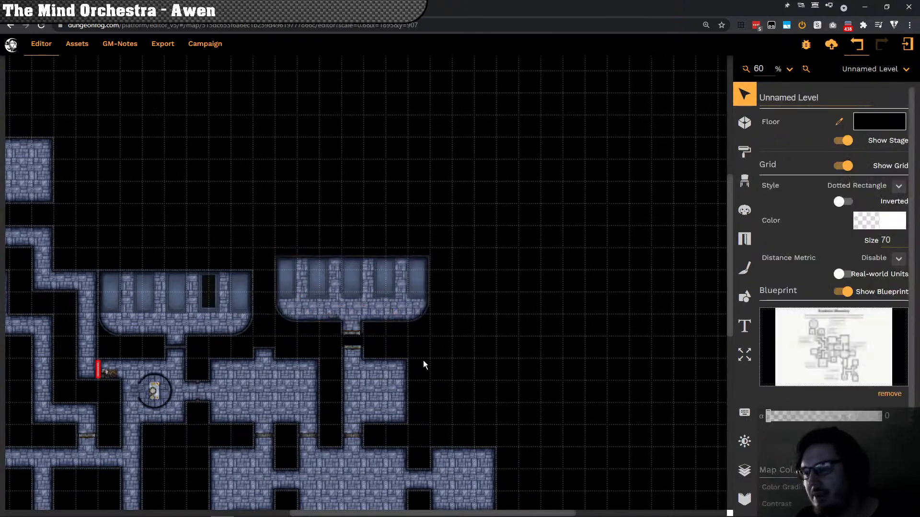
Step: Shift the rotated crypt slightly north to align its walls with the grid, in line with the room's northern doorway
click(412, 307)
drag(435, 304, 458, 304)
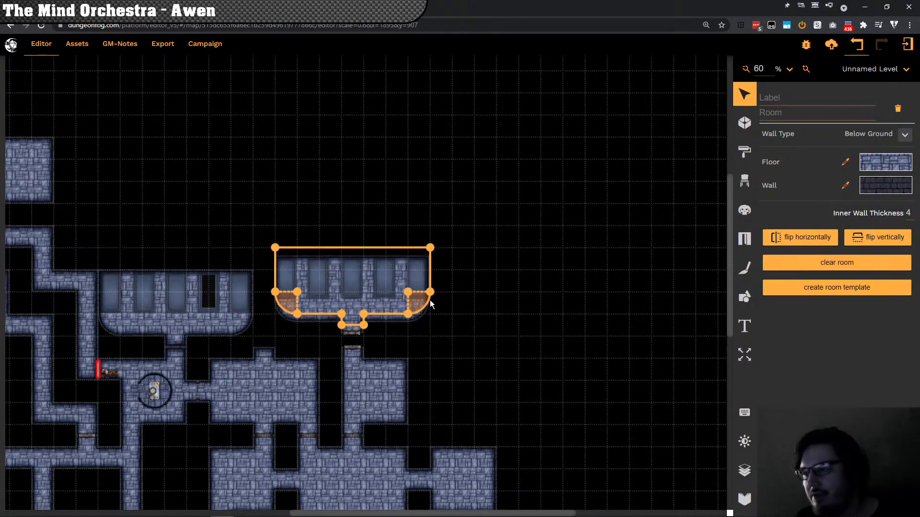
click(506, 248)
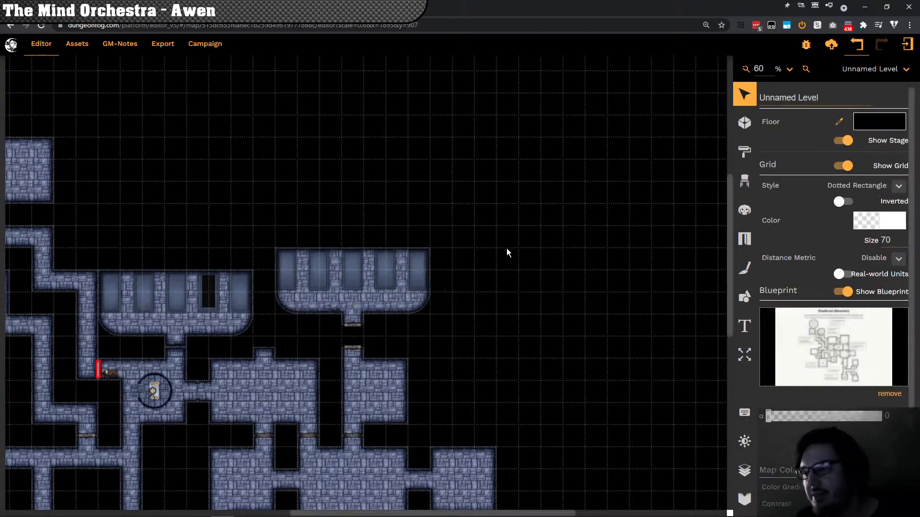
Step: Delete the dungeon door on the rotated crypt's southern doorway, keeping the door on the room below
click(354, 322)
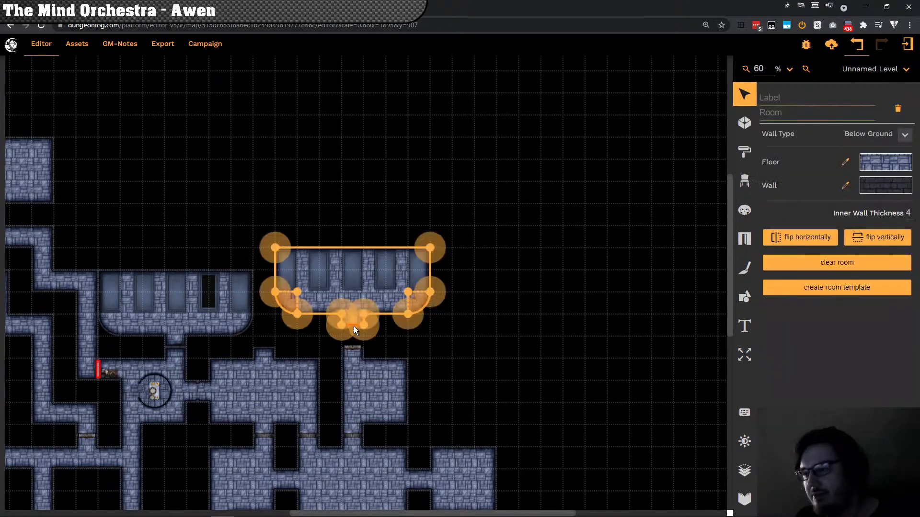
click(354, 327)
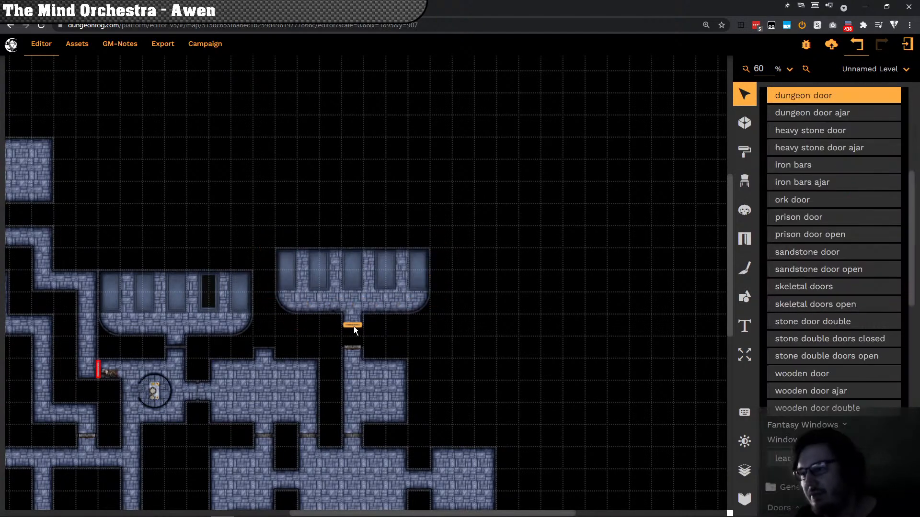
click(413, 348)
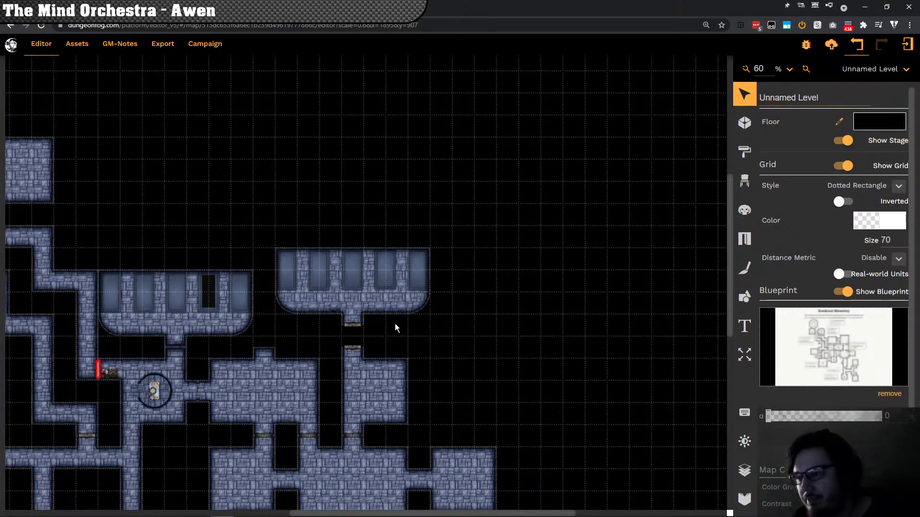
key(ctrl+z)
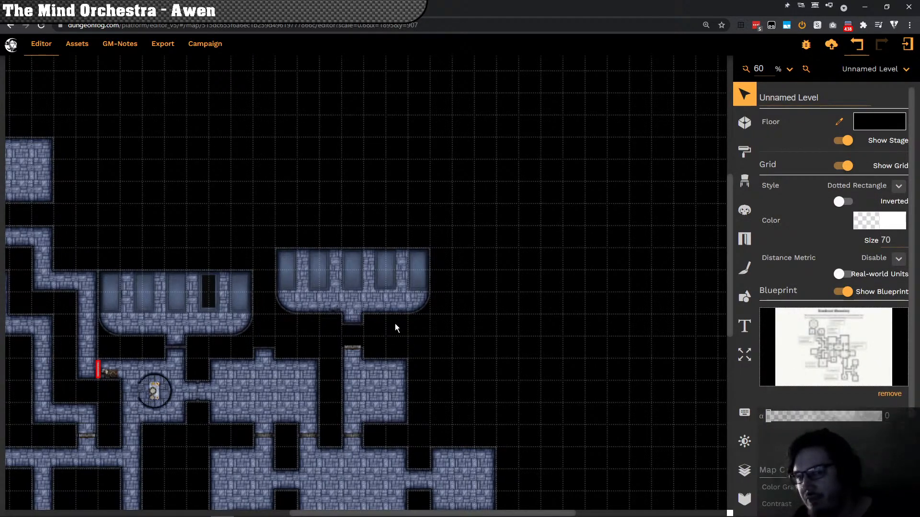
Step: Move the crypt south until its doorway meets the northern doorway of the small northeastern room
click(353, 301)
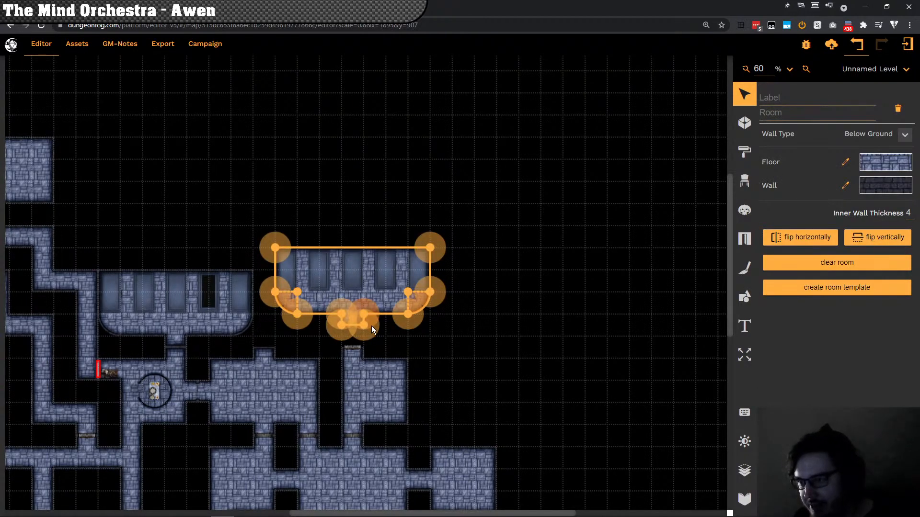
mouse_move(371, 332)
mouse_down()
mouse_move(370, 357)
mouse_move(371, 343)
mouse_up()
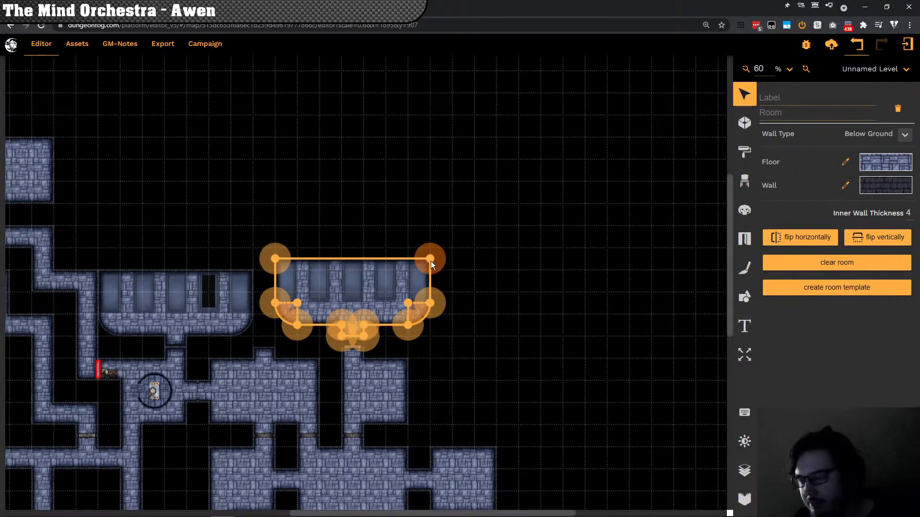
mouse_move(430, 260)
mouse_down()
mouse_move(436, 244)
mouse_move(439, 272)
mouse_up()
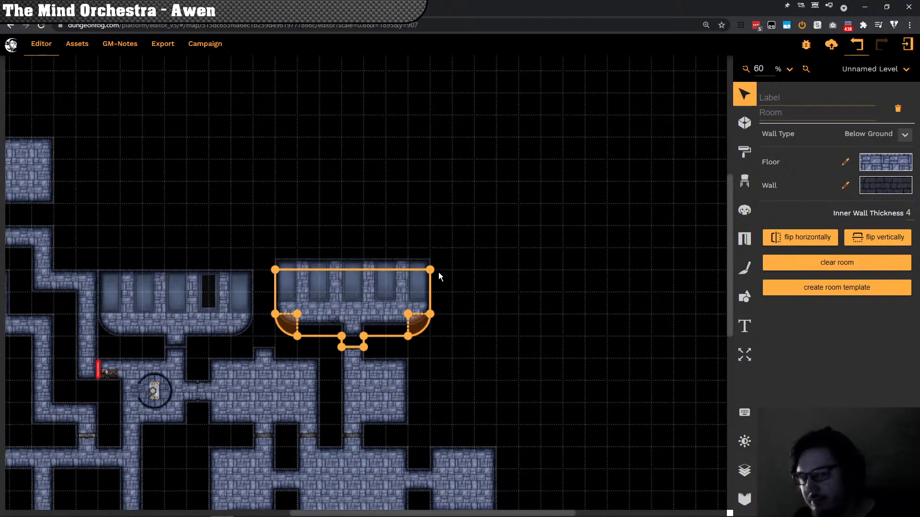
Step: Deselect the crypt and move both west wall points of the western corridor's lower vertical run one grid square west
click(438, 272)
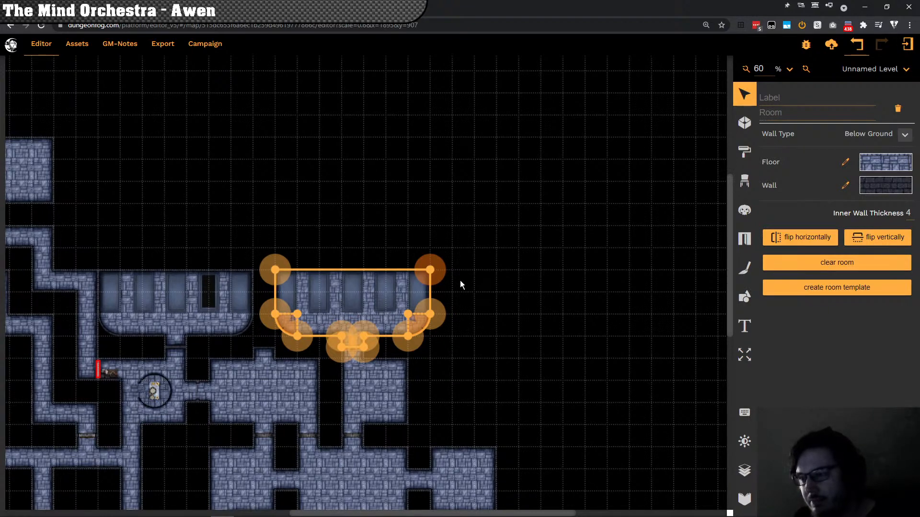
click(459, 281)
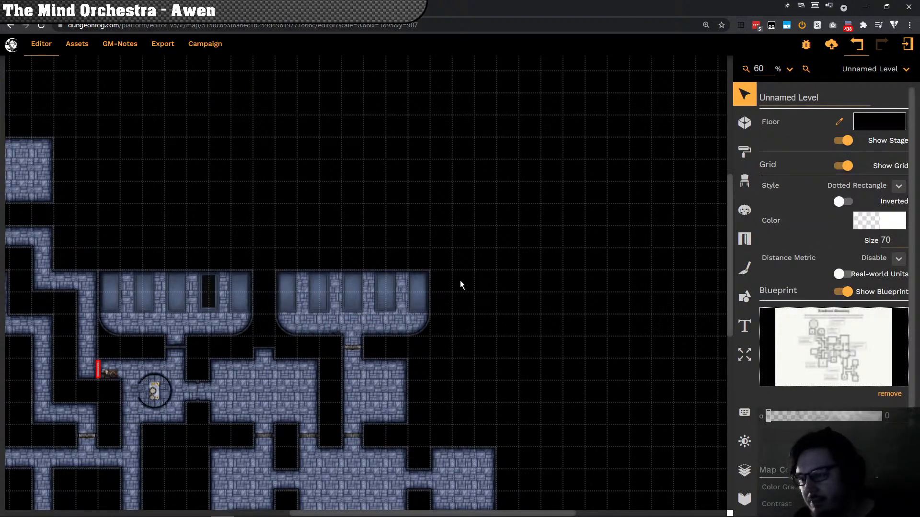
drag(469, 326, 587, 286)
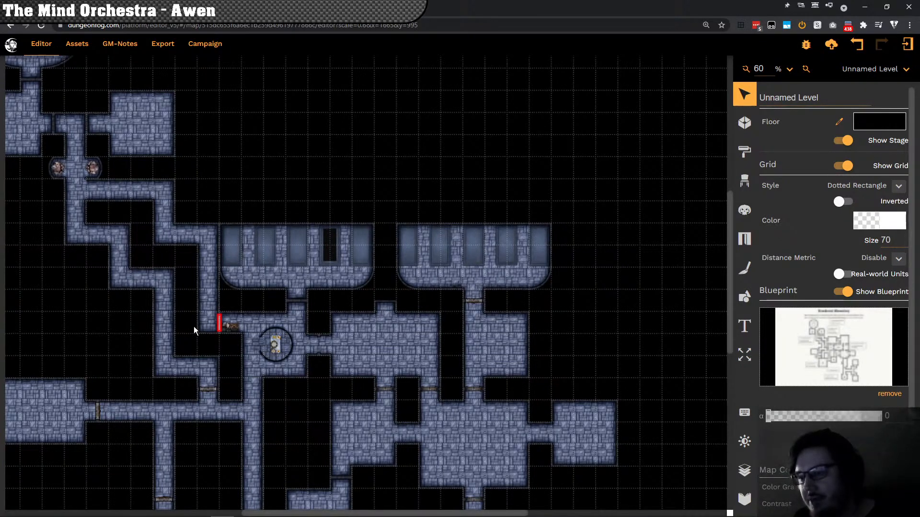
click(162, 327)
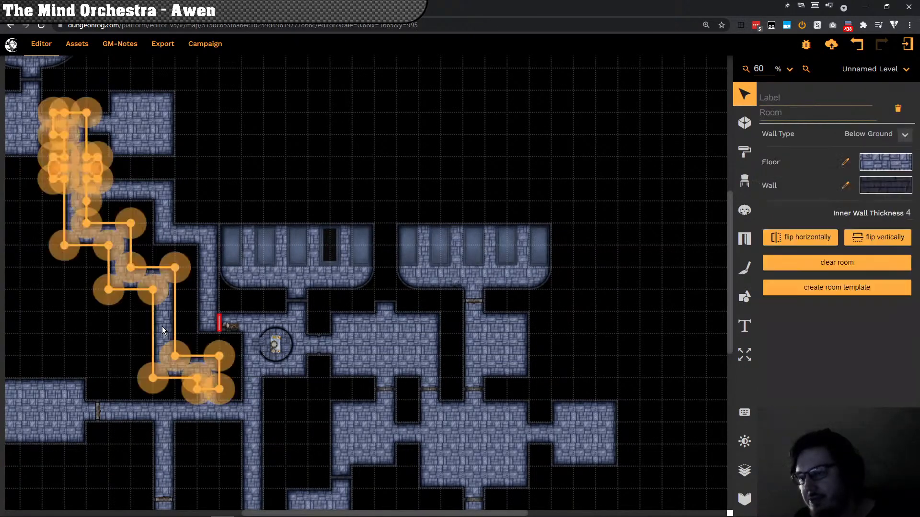
drag(151, 291, 131, 290)
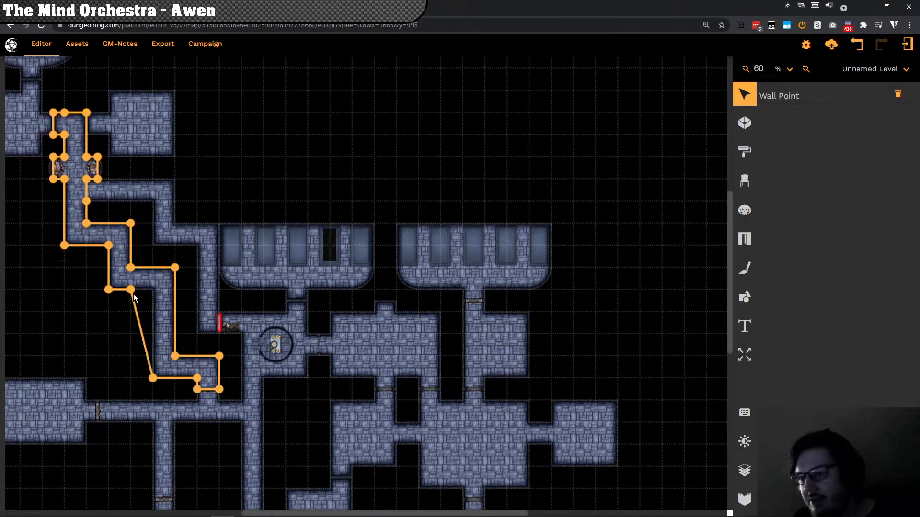
click(154, 374)
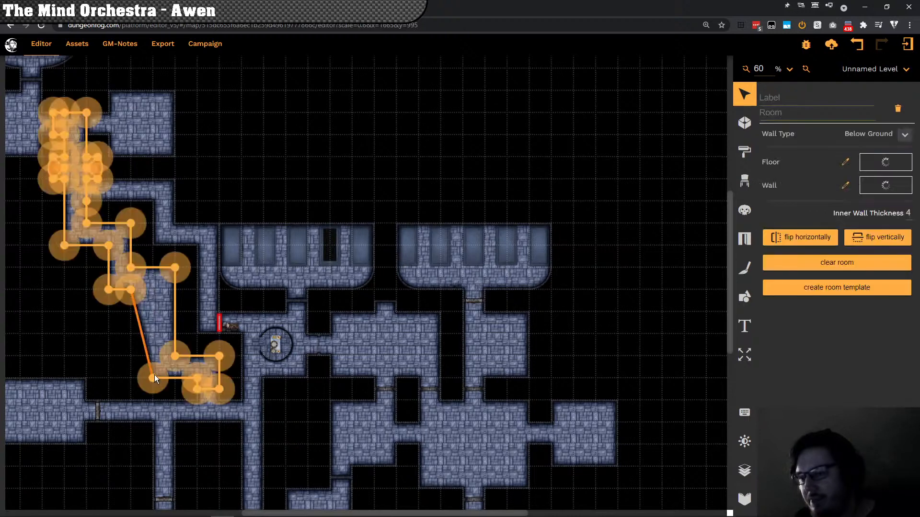
drag(153, 377, 136, 380)
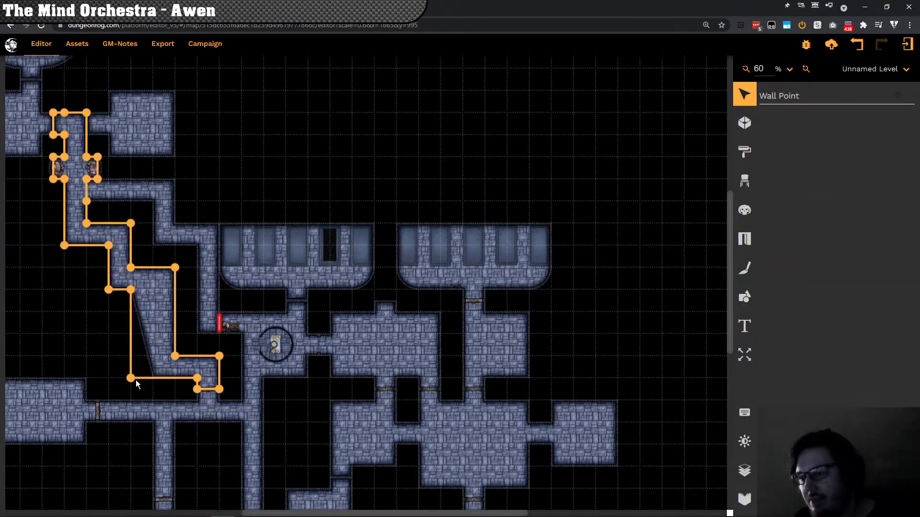
Step: Move the remaining corner points of that vertical run one grid square west, restoring a straight corridor one square wide
click(153, 319)
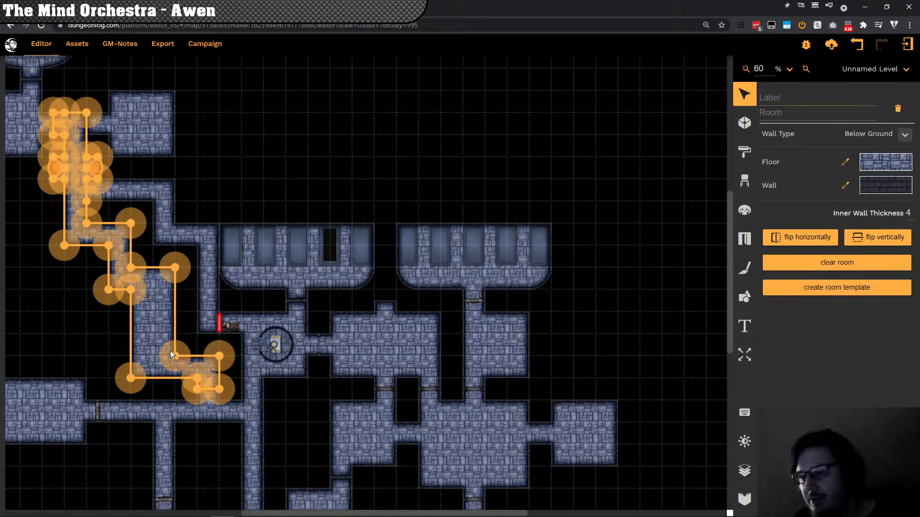
drag(169, 355, 158, 357)
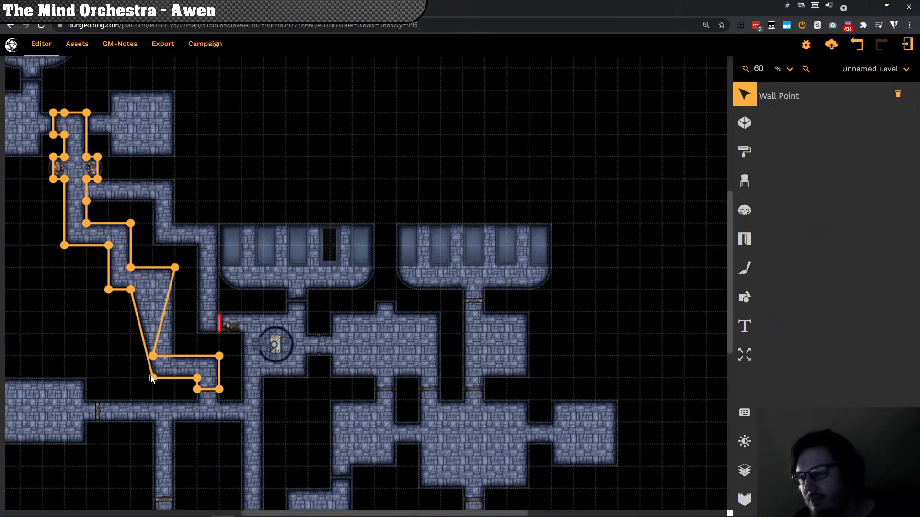
click(151, 378)
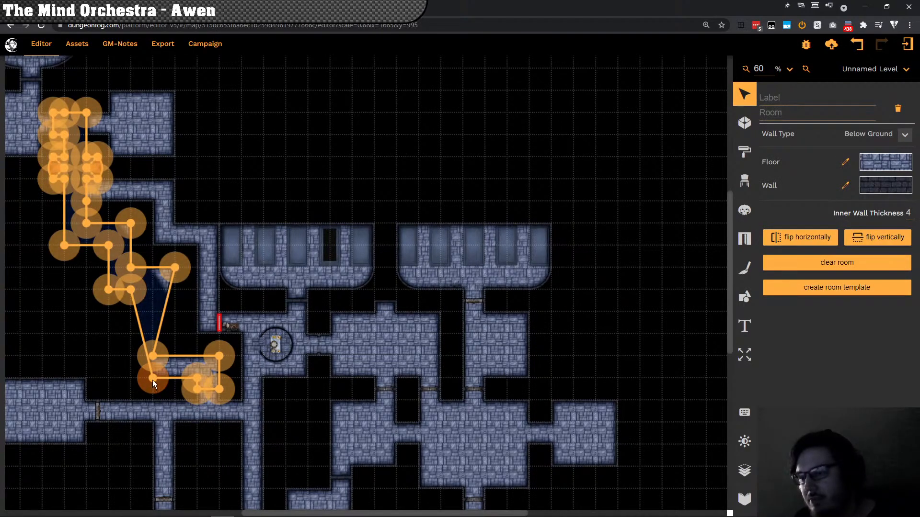
drag(153, 378, 135, 380)
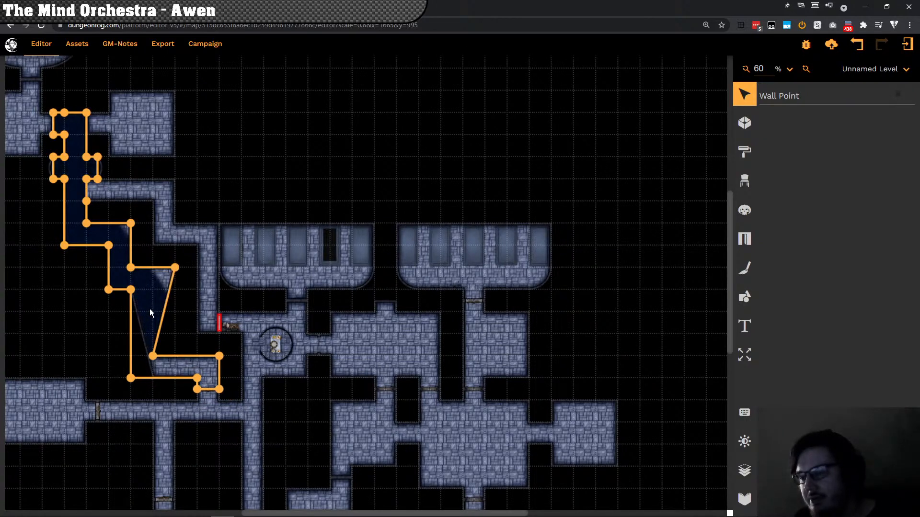
click(161, 378)
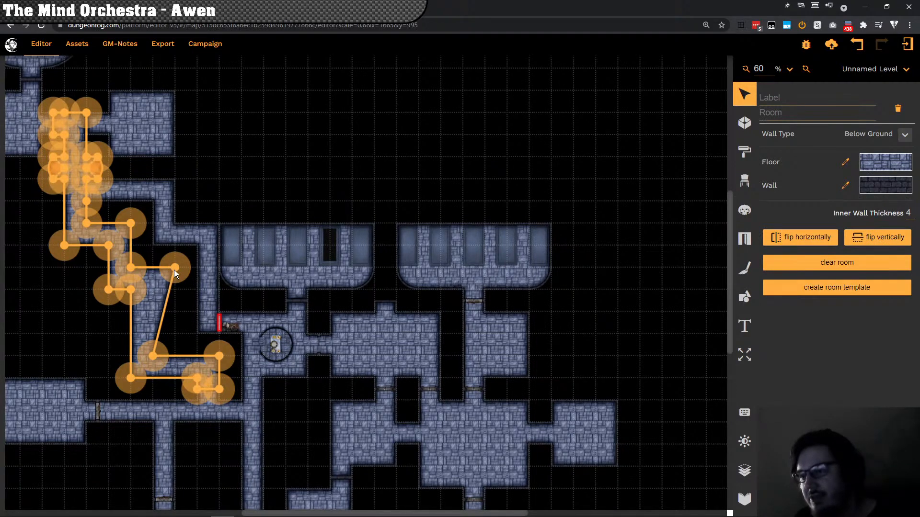
drag(174, 269, 158, 270)
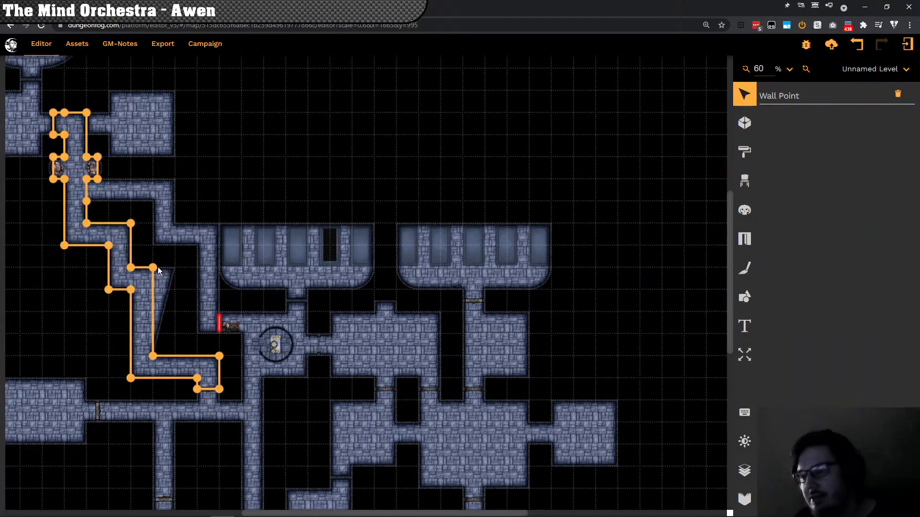
click(213, 271)
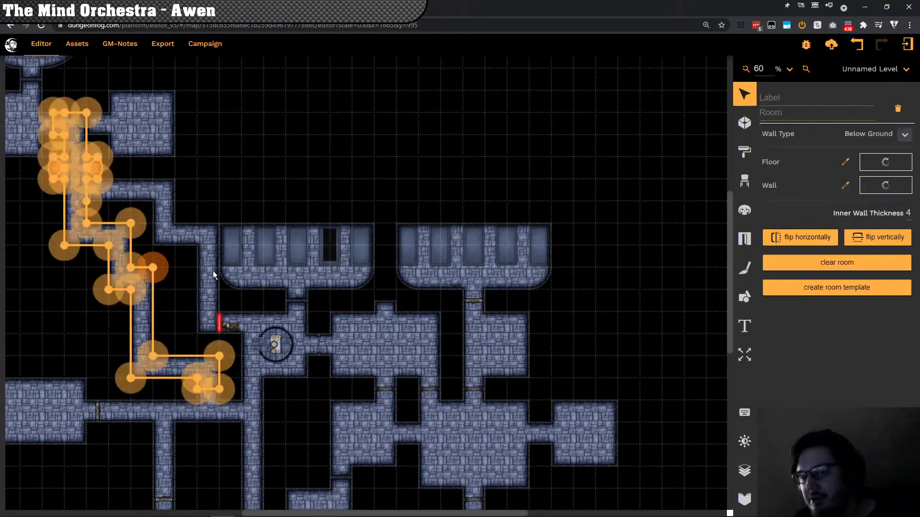
Step: Move both west wall points of the eastern corridor's long vertical run one grid square west
click(213, 271)
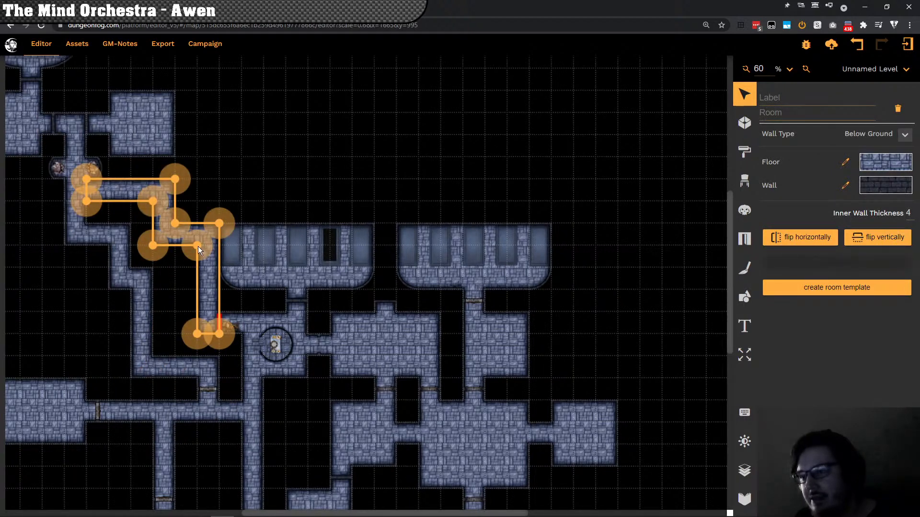
drag(197, 246, 179, 245)
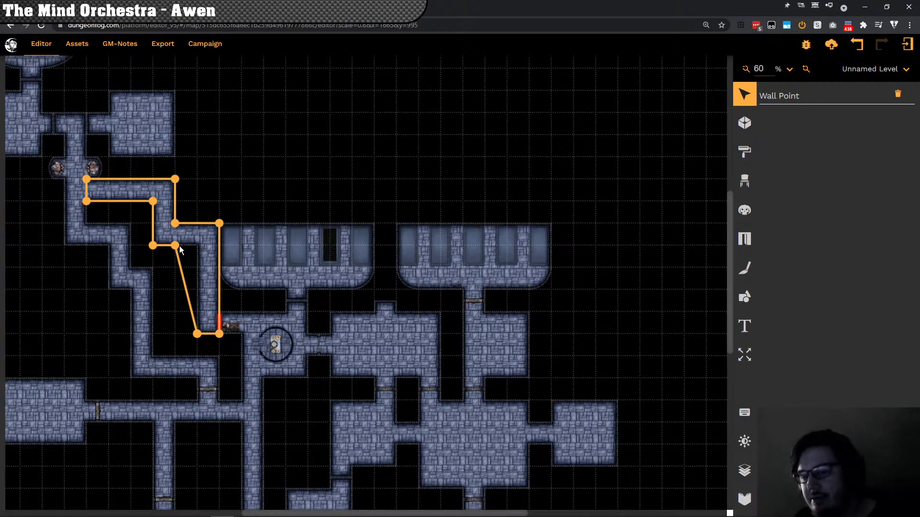
click(179, 246)
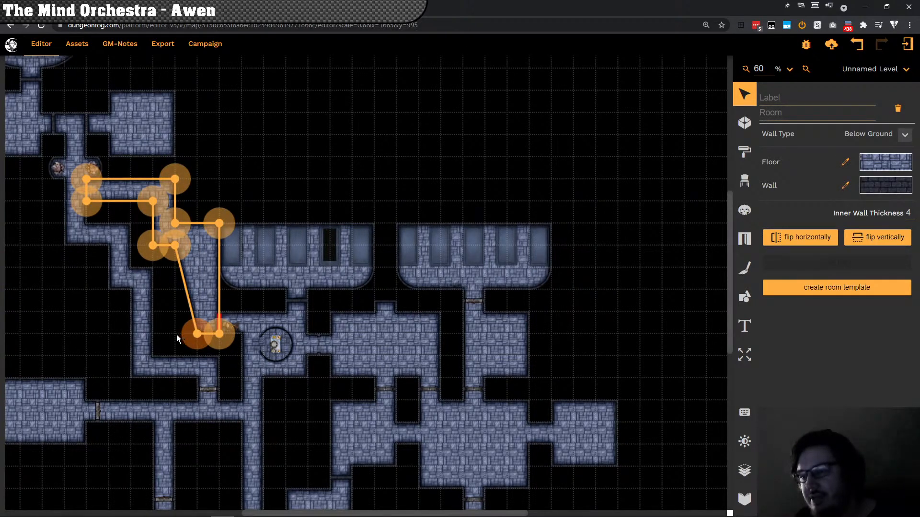
drag(176, 335, 174, 335)
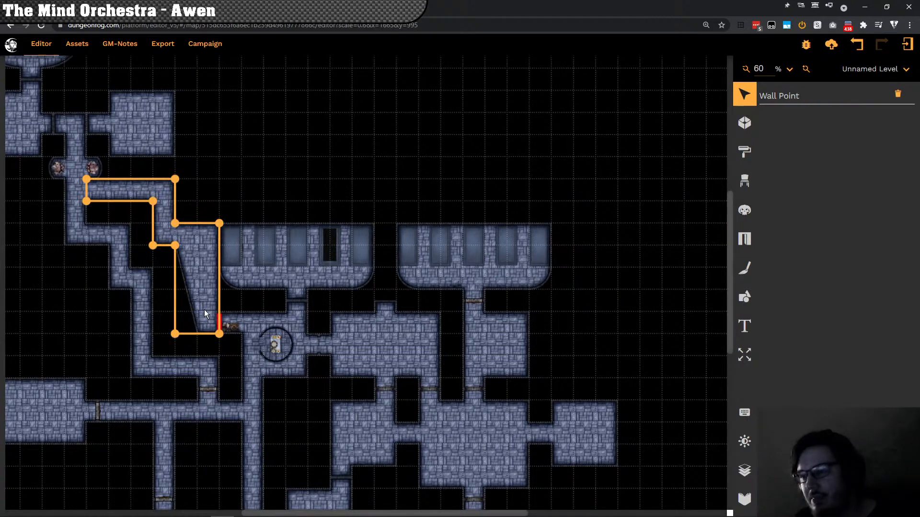
Step: Move that run's upper east corner one grid square west, then split its east wall with a point just above the red door
click(211, 249)
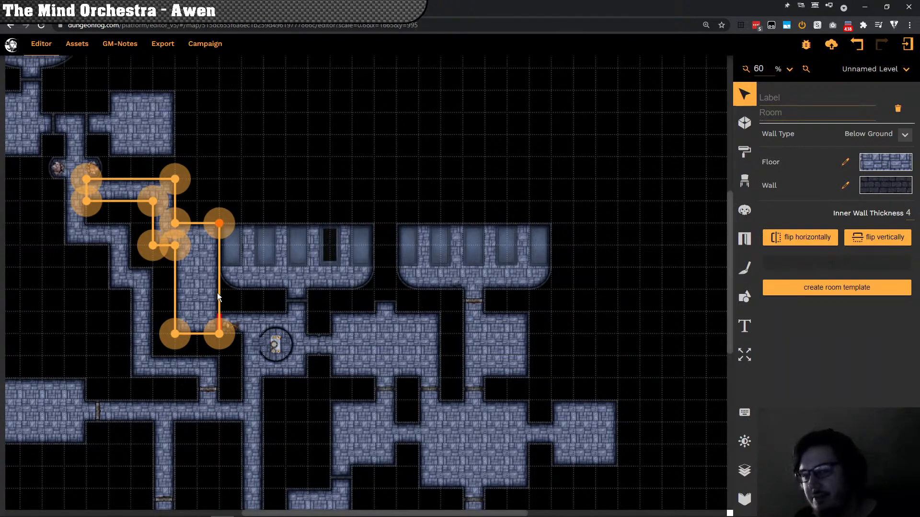
drag(219, 223, 198, 223)
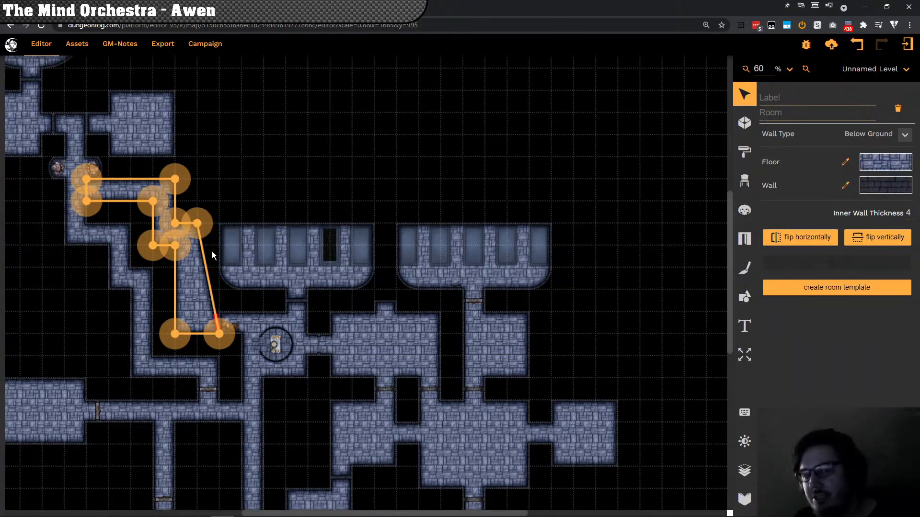
scroll(213, 297, up, 1)
click(212, 297)
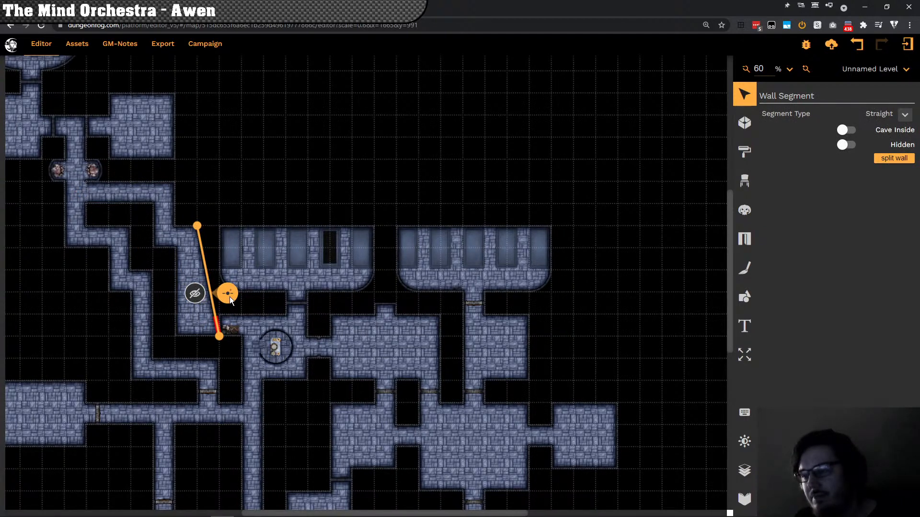
click(229, 297)
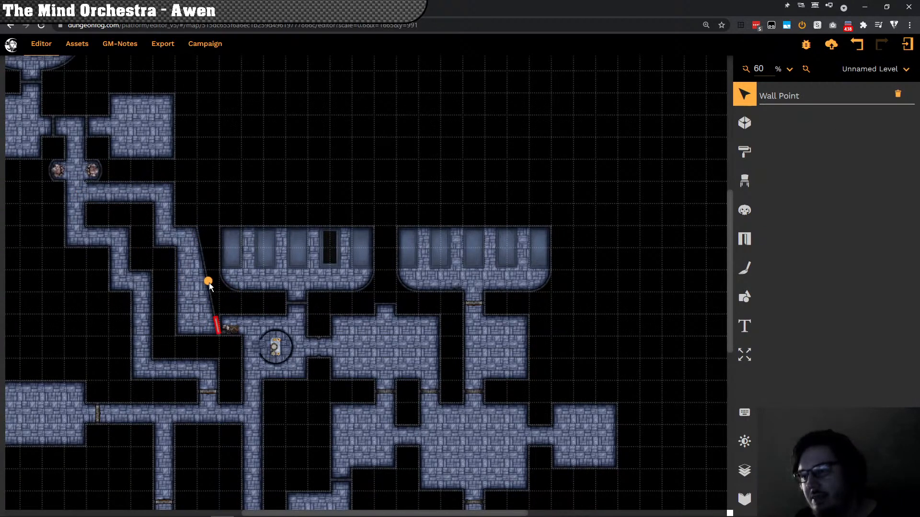
click(221, 317)
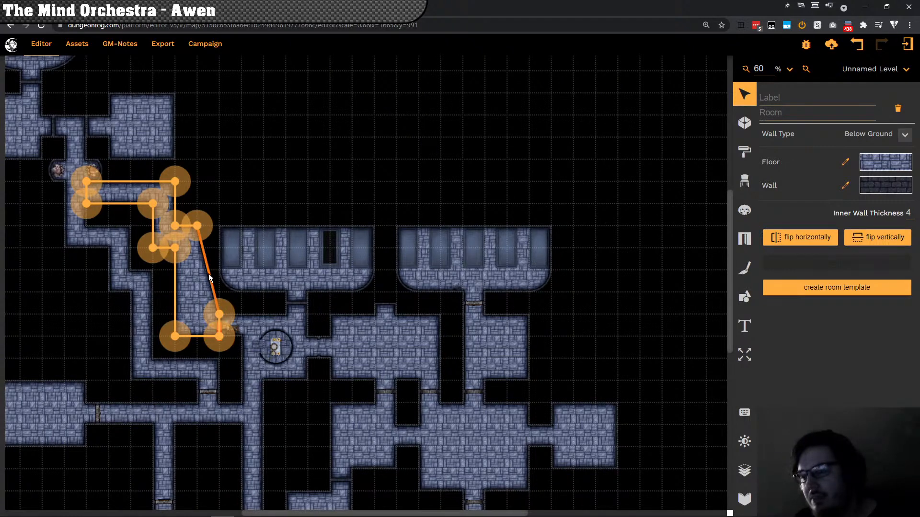
Step: Split the slanted east wall again and place the new point as an inner corner, turning the corridor squarely toward the red door
click(209, 277)
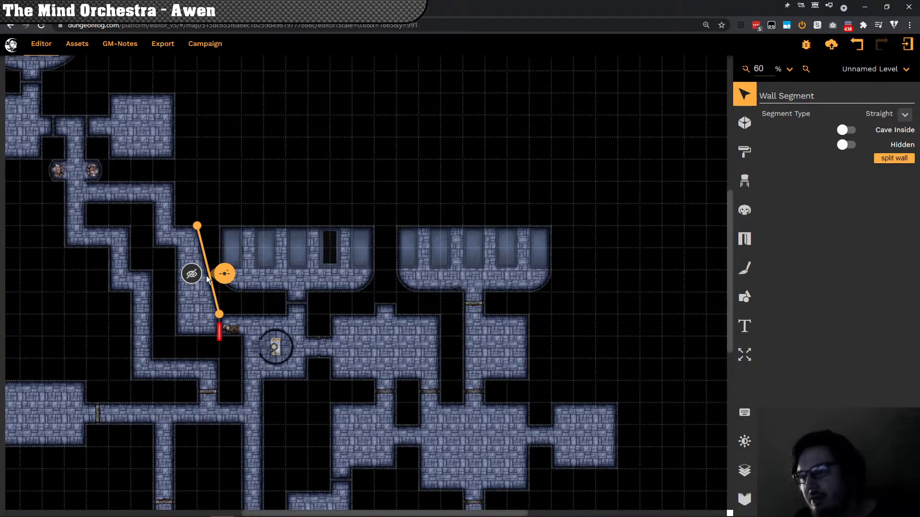
click(216, 279)
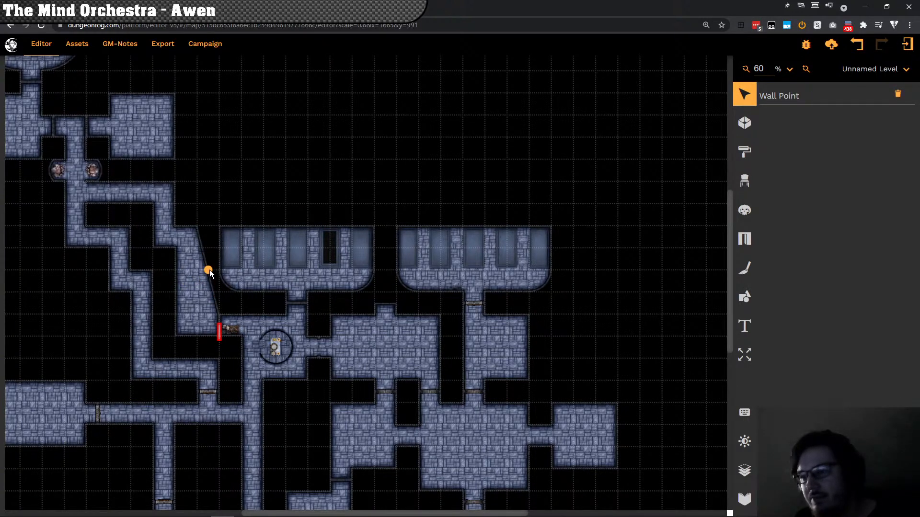
click(199, 312)
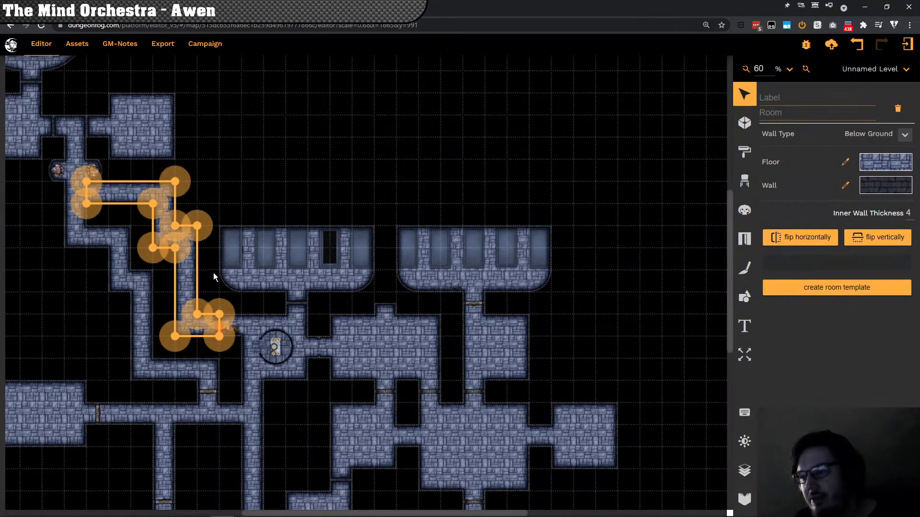
click(485, 135)
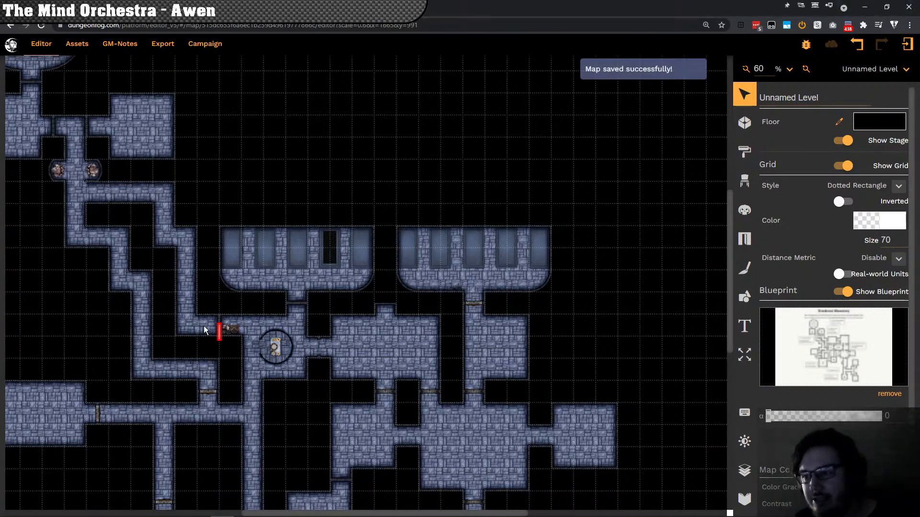
click(214, 336)
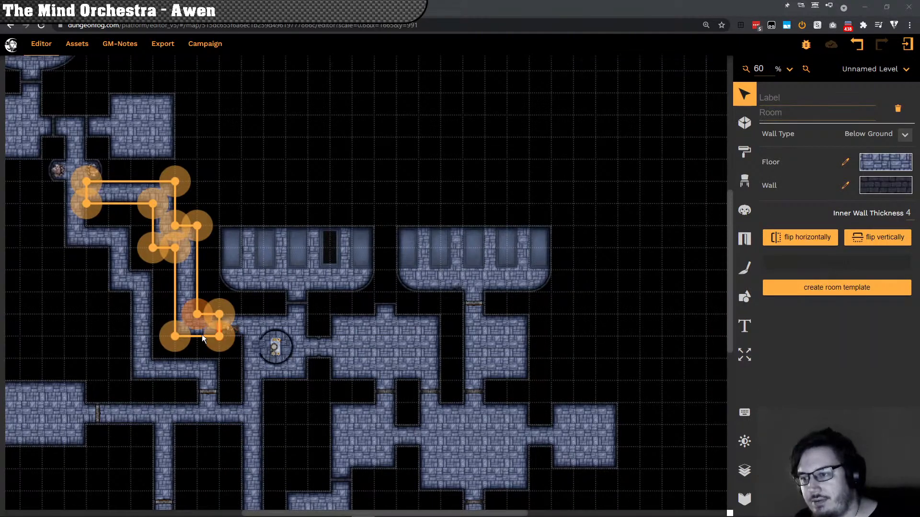
click(201, 352)
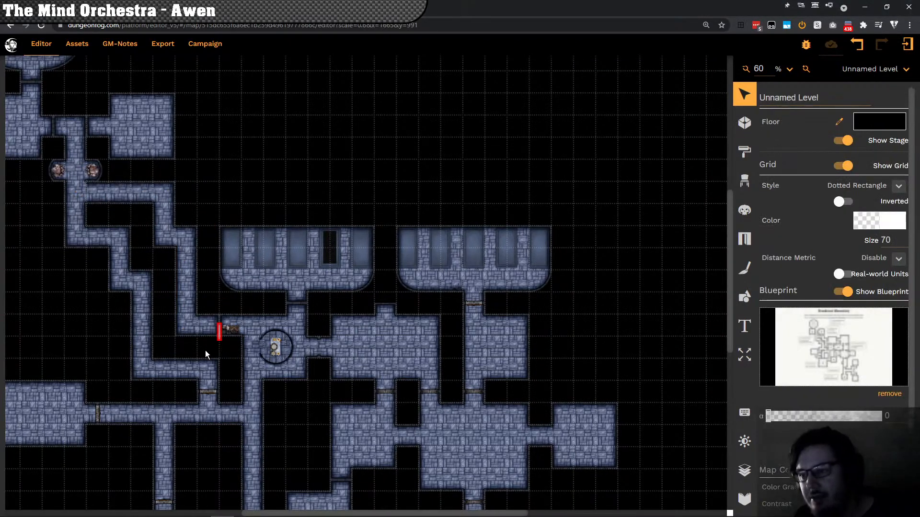
click(219, 336)
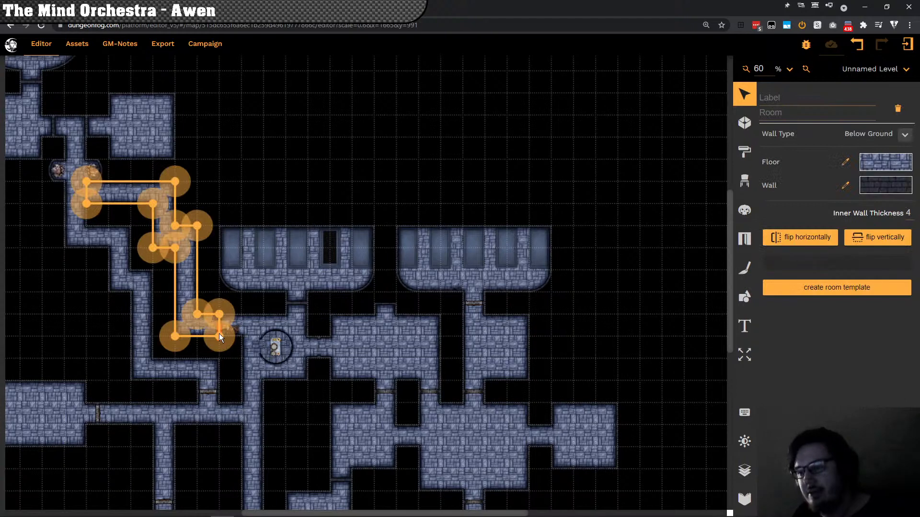
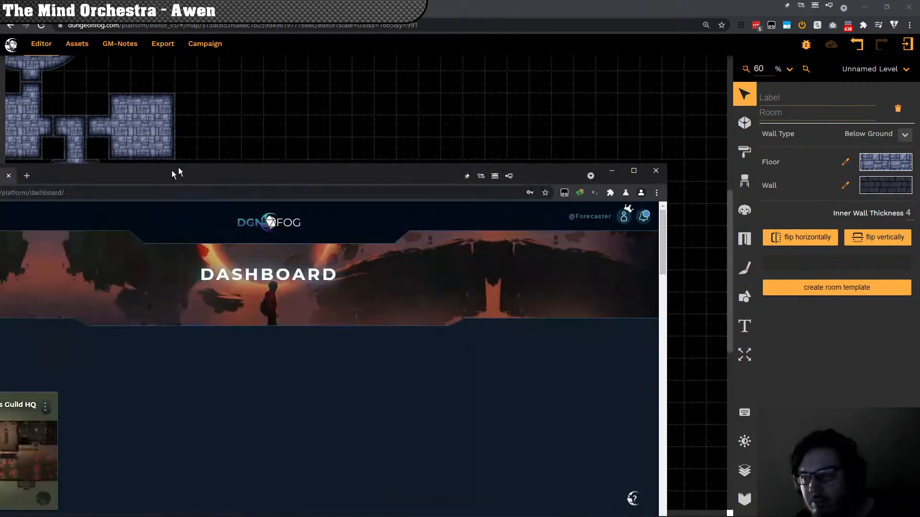
Step: Maximize the DungeonFog dashboard window and switch to it from the map editor
drag(176, 174, 337, 111)
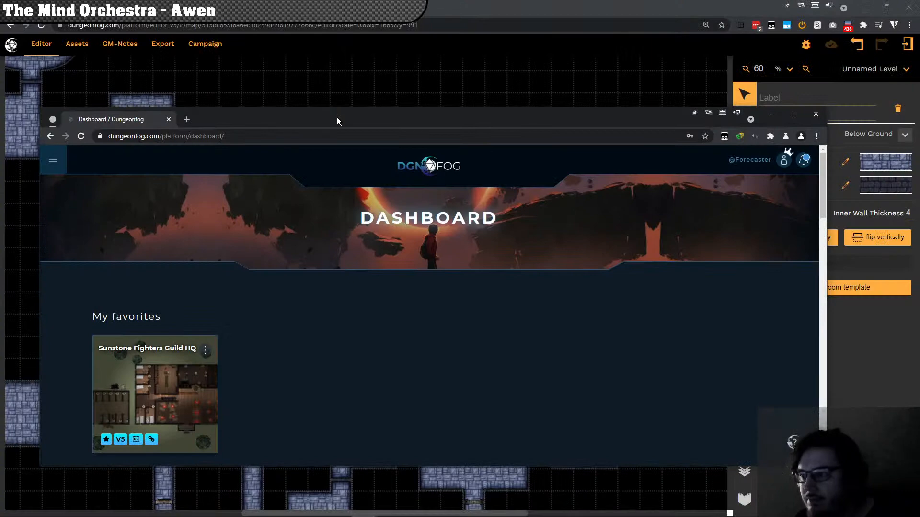
double_click(337, 117)
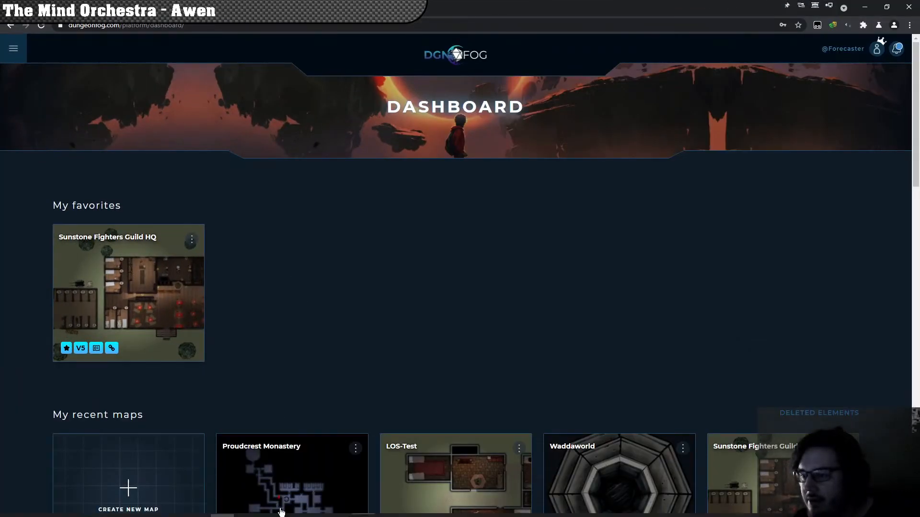
click(226, 511)
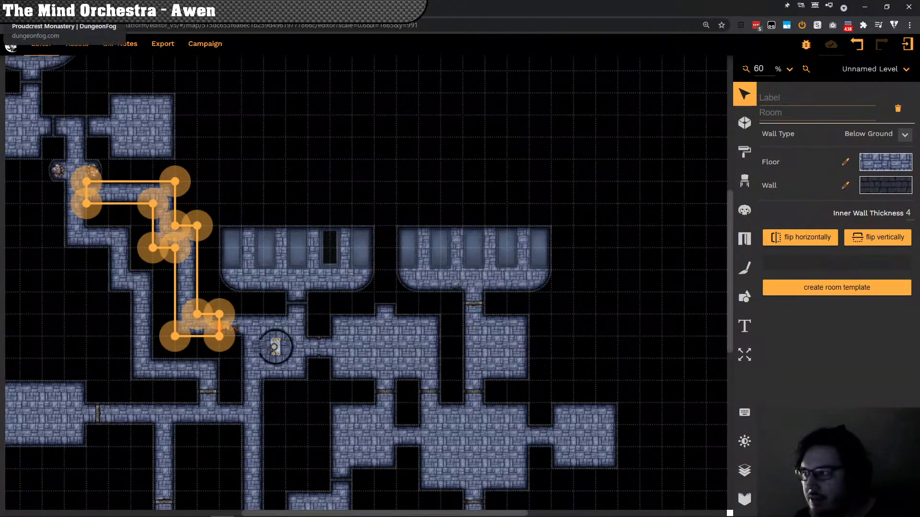
key(alt+Tab)
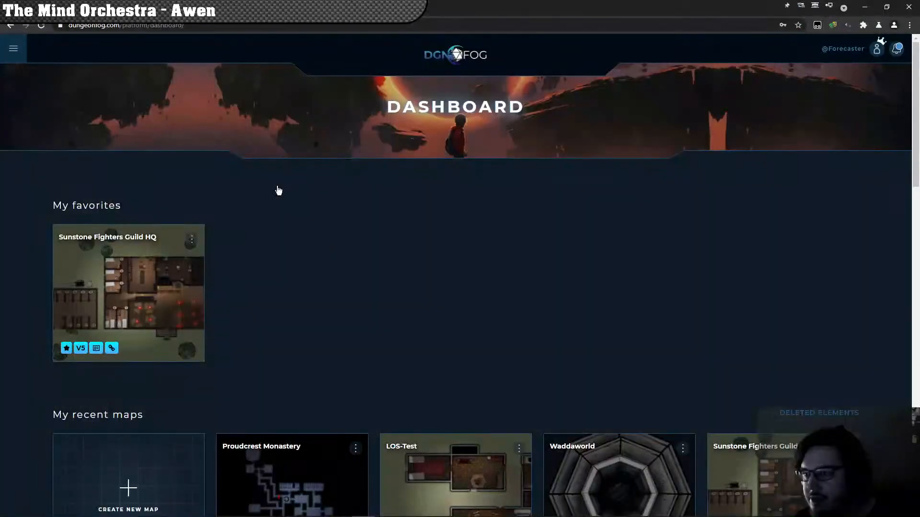
Step: Open the Proudcrest Monastery map from the recent maps and zoom it out to 80%
scroll(339, 283, down, 3)
click(318, 294)
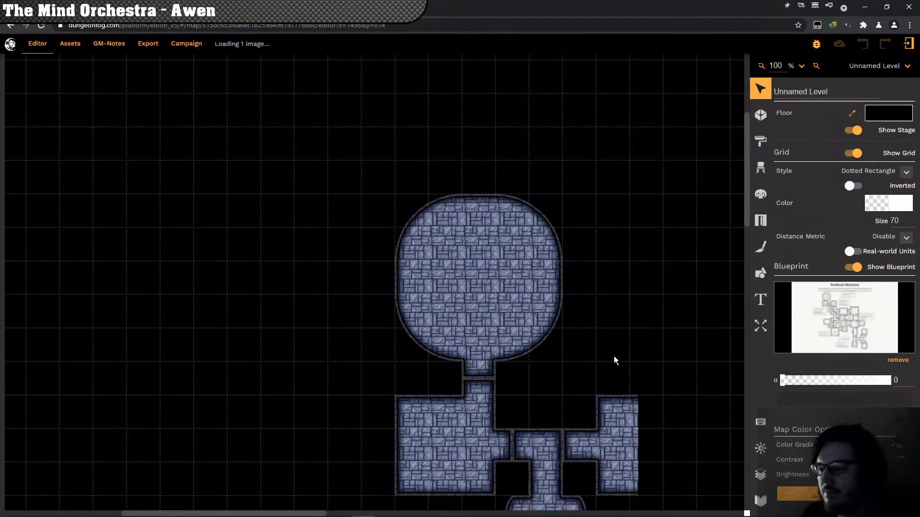
drag(615, 340, 329, 251)
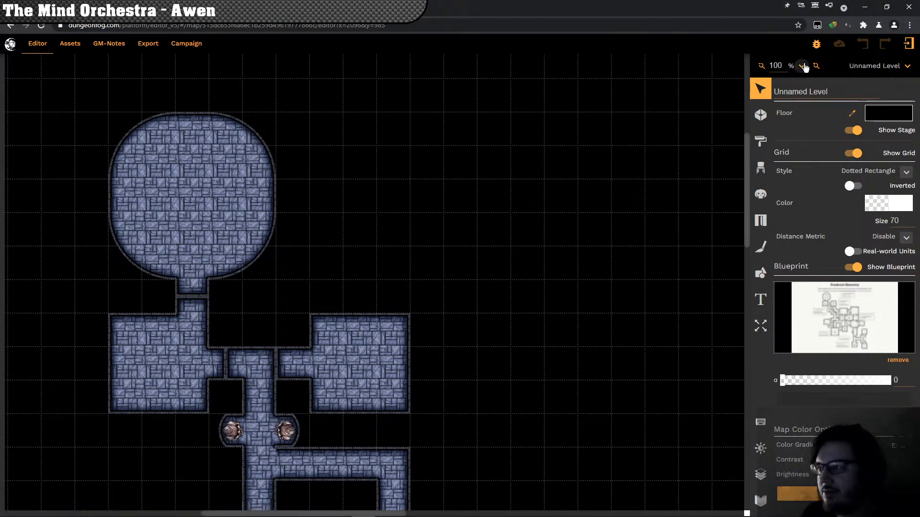
click(761, 67)
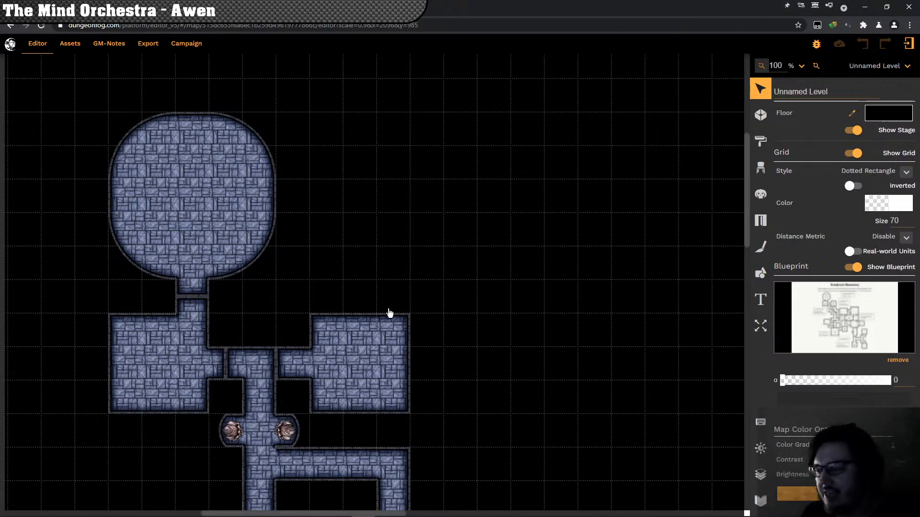
scroll(389, 313, down, 1)
scroll(369, 304, down, 1)
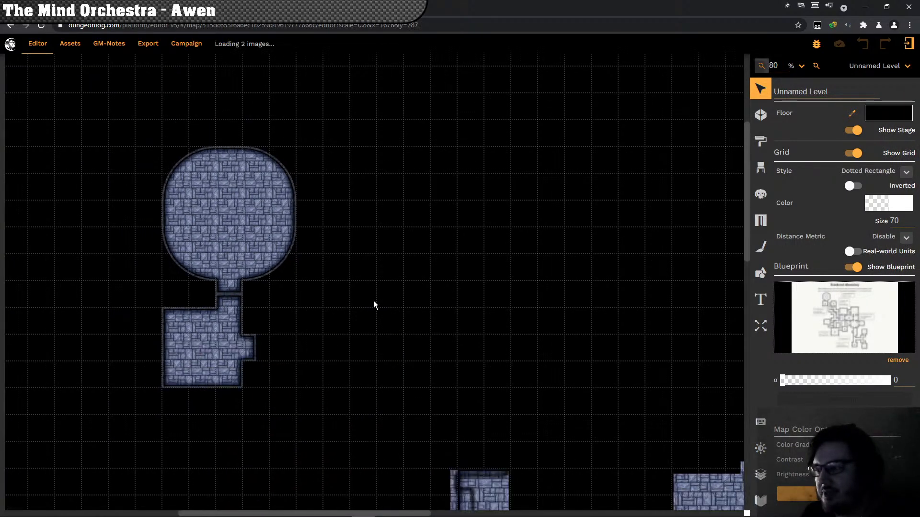
Step: Examine the layout from the two crypts through the central rooms to the forked corridor in the southeast
drag(498, 376, 210, 139)
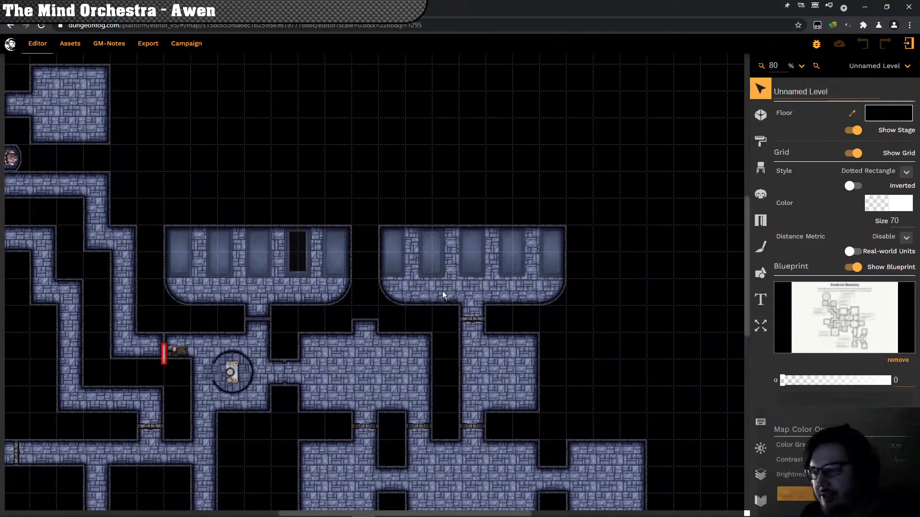
click(442, 293)
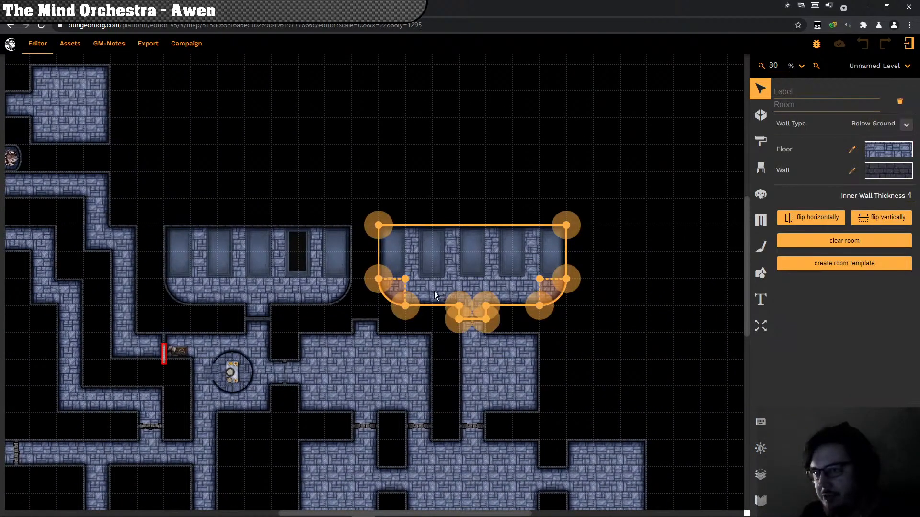
click(376, 158)
drag(352, 151, 314, 219)
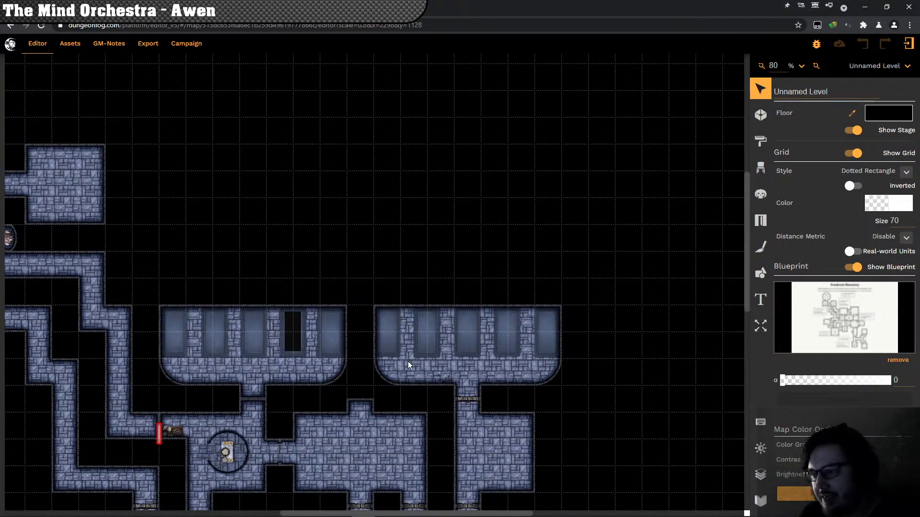
drag(408, 361, 264, 222)
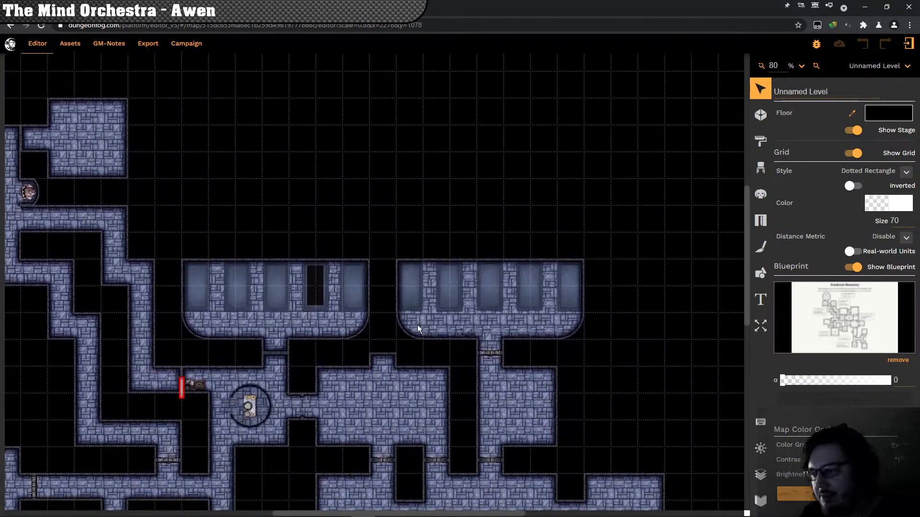
click(435, 318)
drag(380, 381, 284, 182)
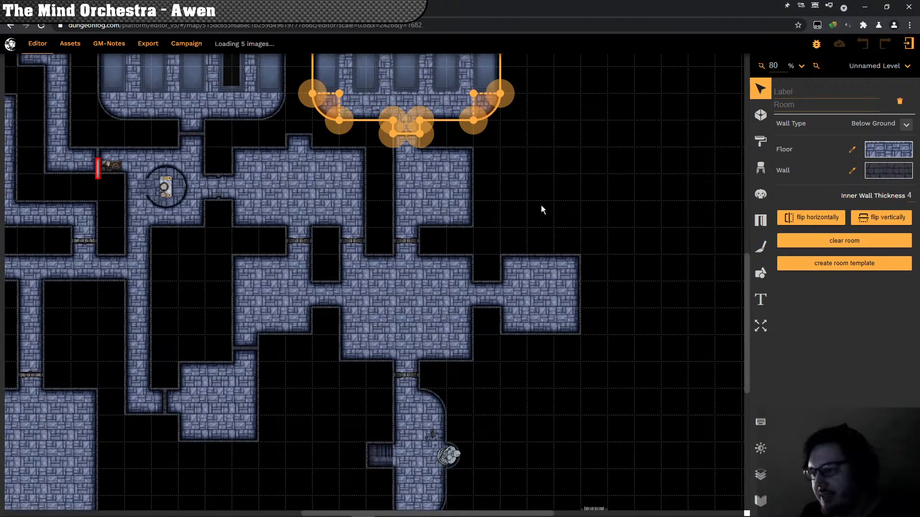
click(541, 205)
drag(529, 345, 320, 143)
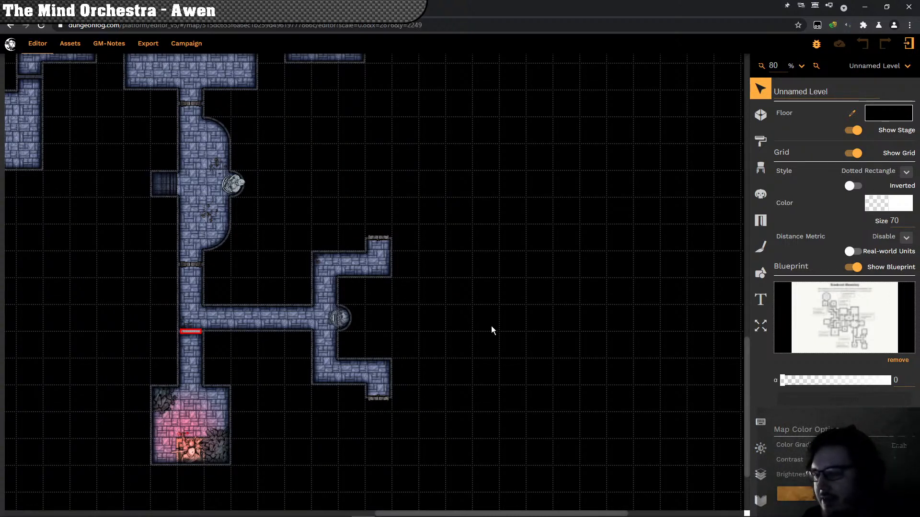
drag(491, 329, 500, 277)
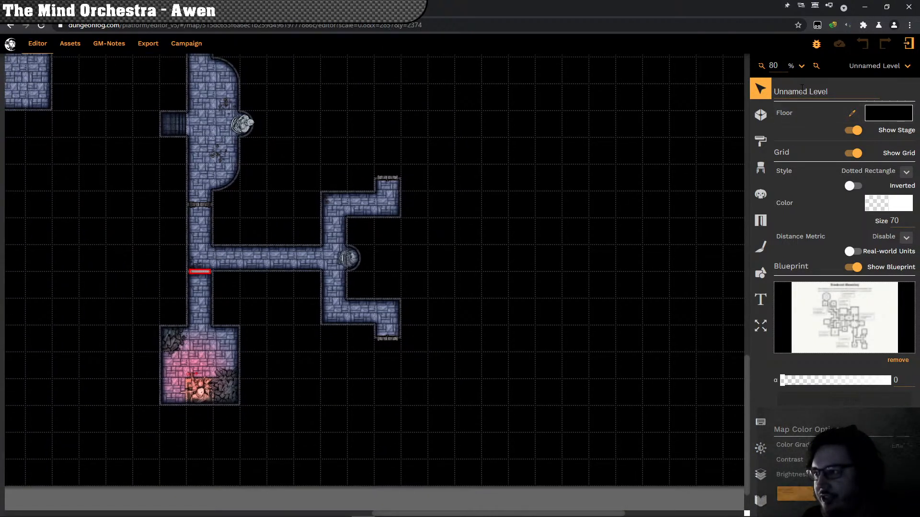
Step: Set the level's grid size to 35 for finer room drawing
click(761, 114)
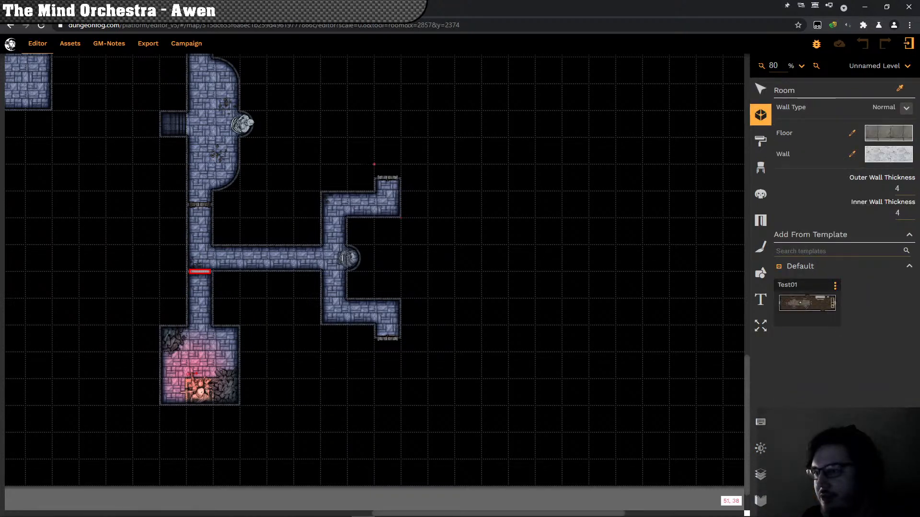
drag(374, 165, 388, 277)
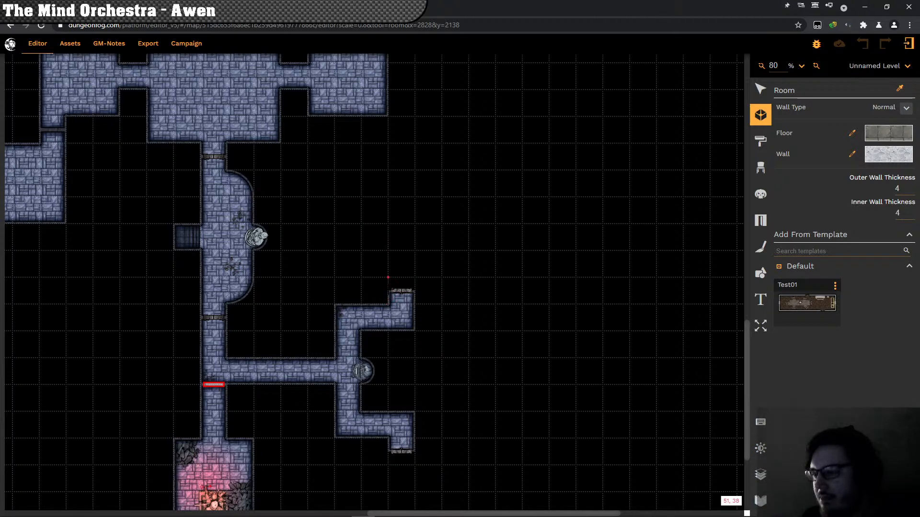
click(760, 89)
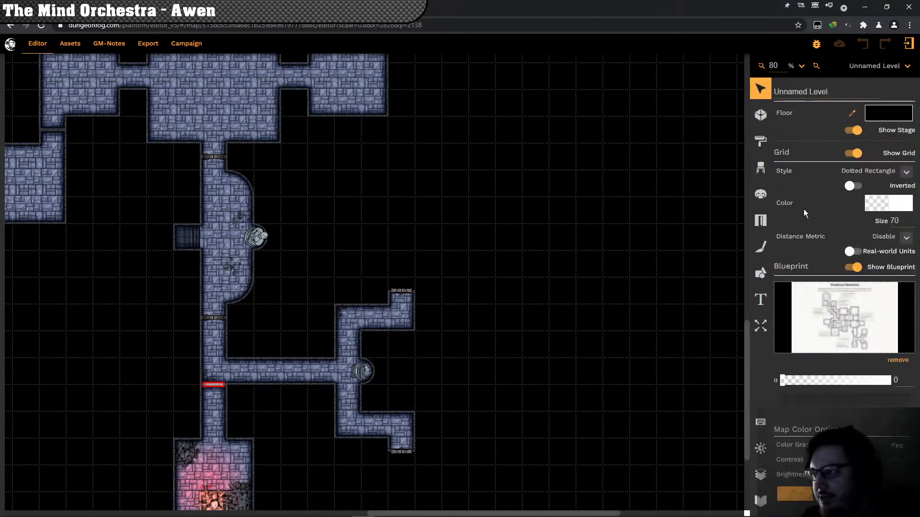
click(866, 225)
text(35)
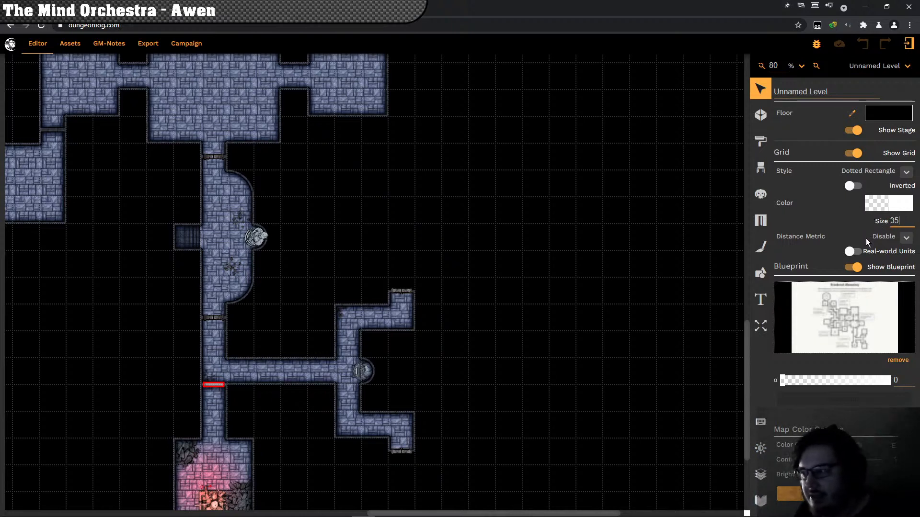
Step: Start a room outline at the forked corridor's north door, running 1 square north, 8 squares west and 8 squares north
click(763, 118)
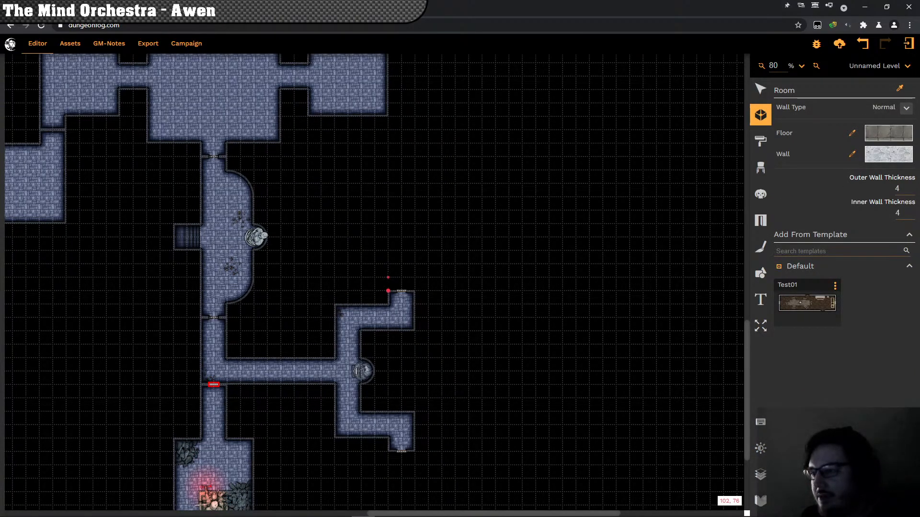
drag(388, 278, 281, 283)
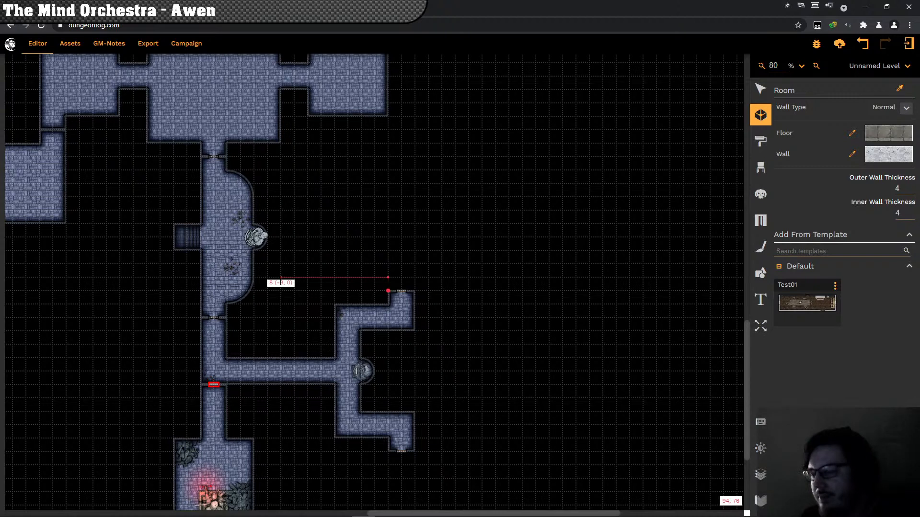
click(282, 283)
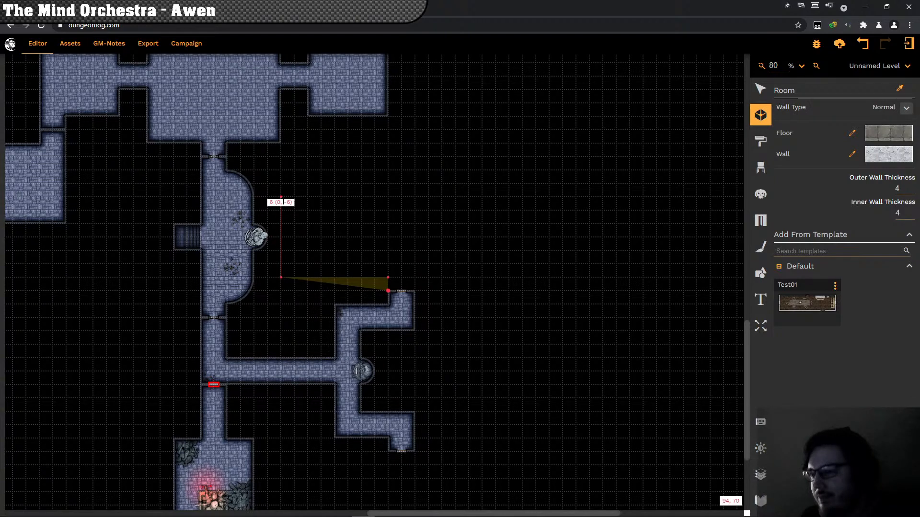
click(281, 170)
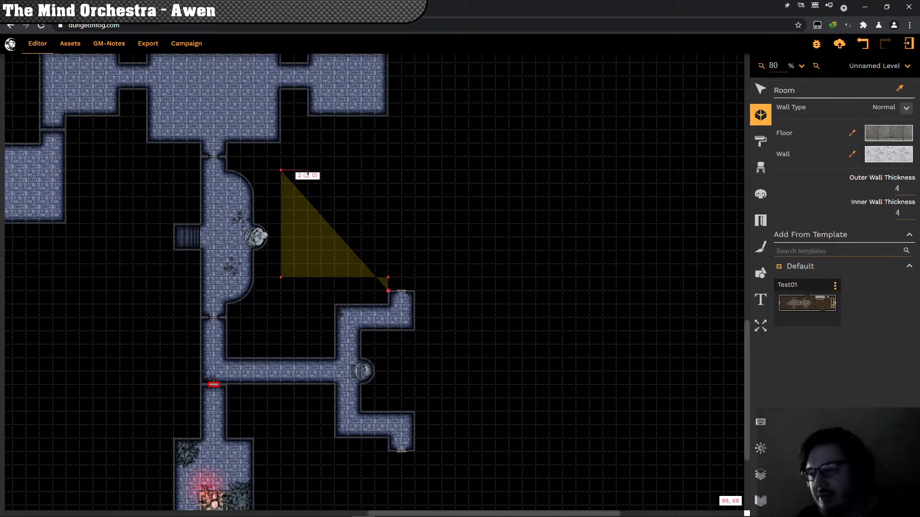
Step: Outline the room's first two alcoves, each 3 squares wide, with 5-square-deep dividers 1 square wide beside them
click(321, 170)
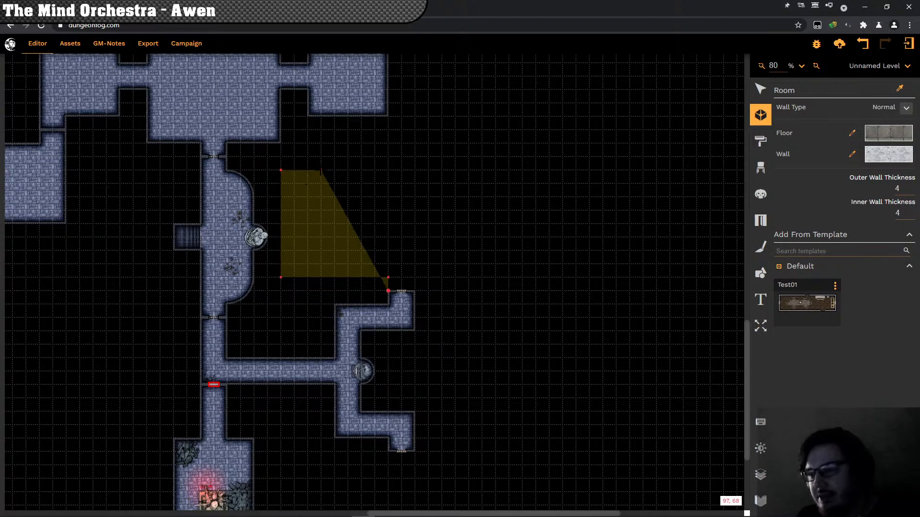
click(321, 237)
click(334, 237)
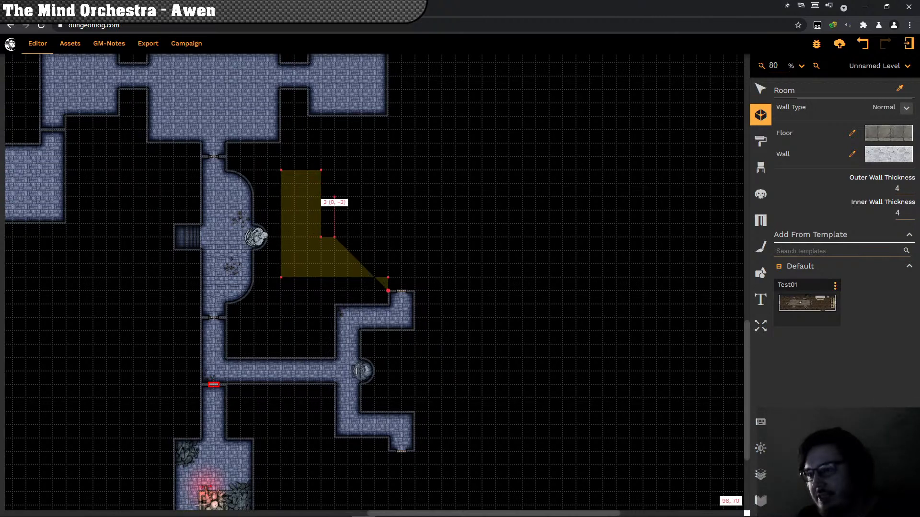
click(335, 170)
click(375, 170)
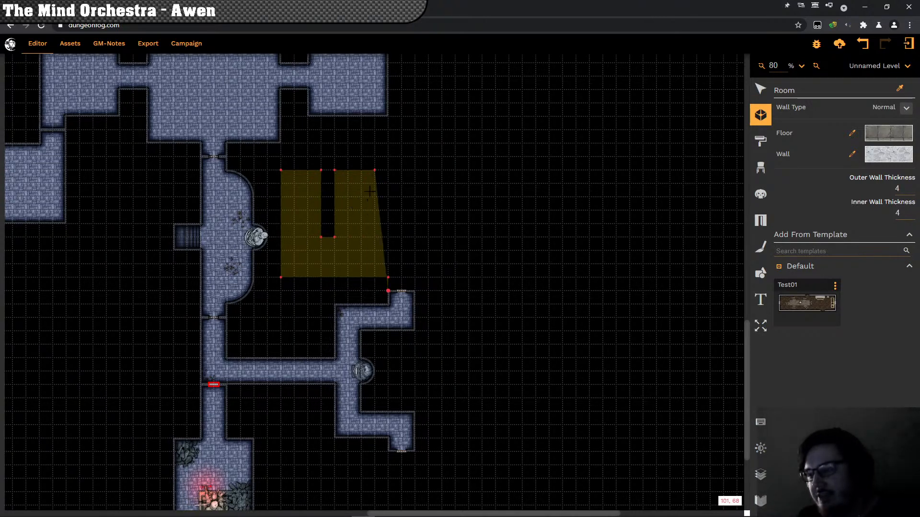
click(374, 237)
click(388, 237)
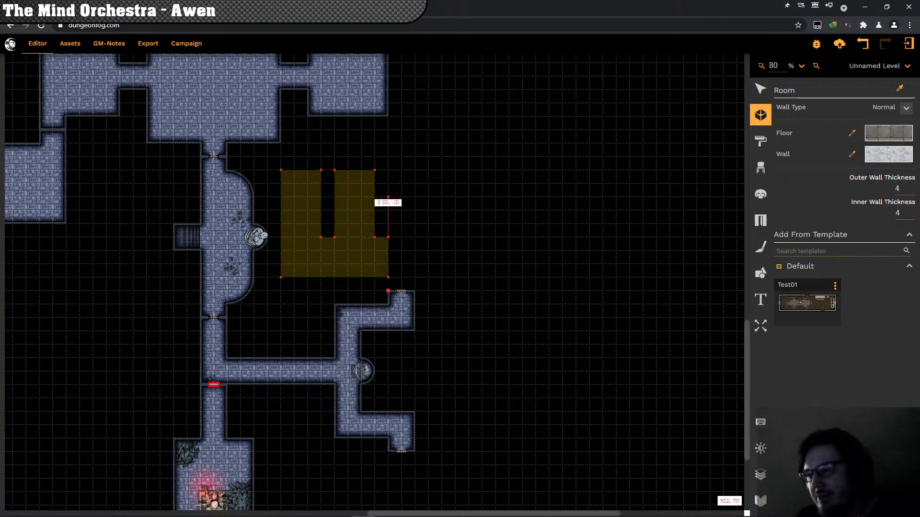
Step: Continue the room outline with a 2-square-wide middle alcove and a 3-square-wide fourth alcove, separated by a 1-square-wide divider
click(389, 172)
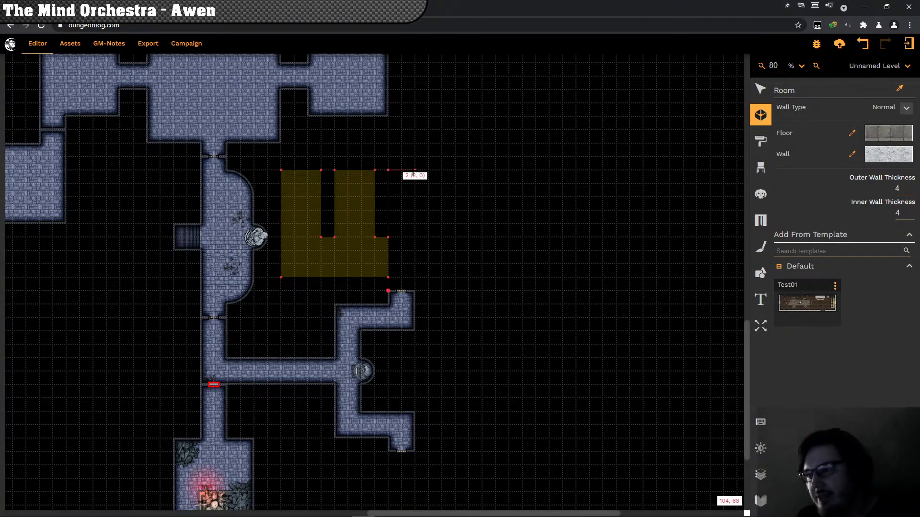
click(415, 170)
click(415, 237)
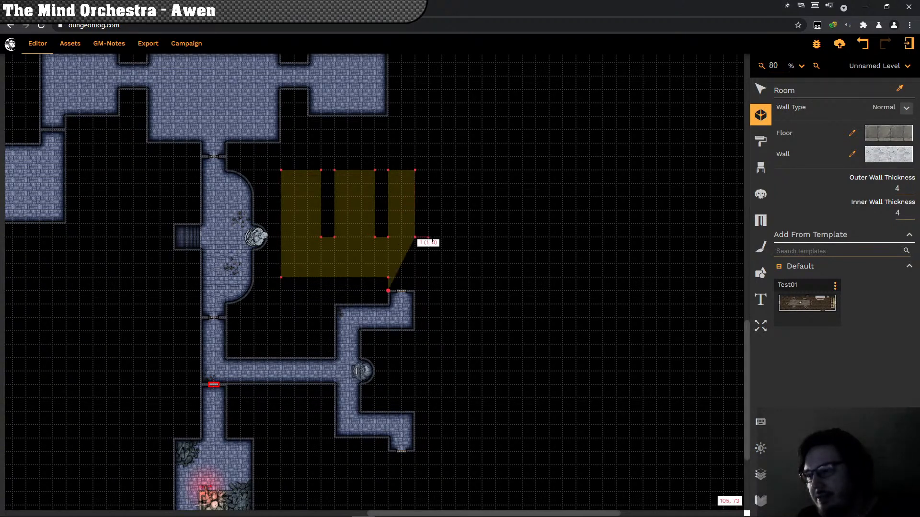
click(429, 237)
click(428, 170)
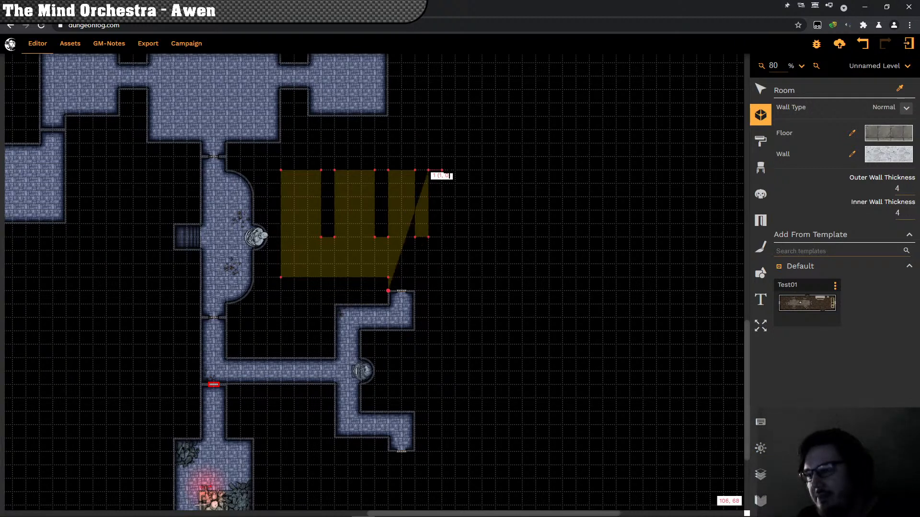
click(469, 170)
click(467, 236)
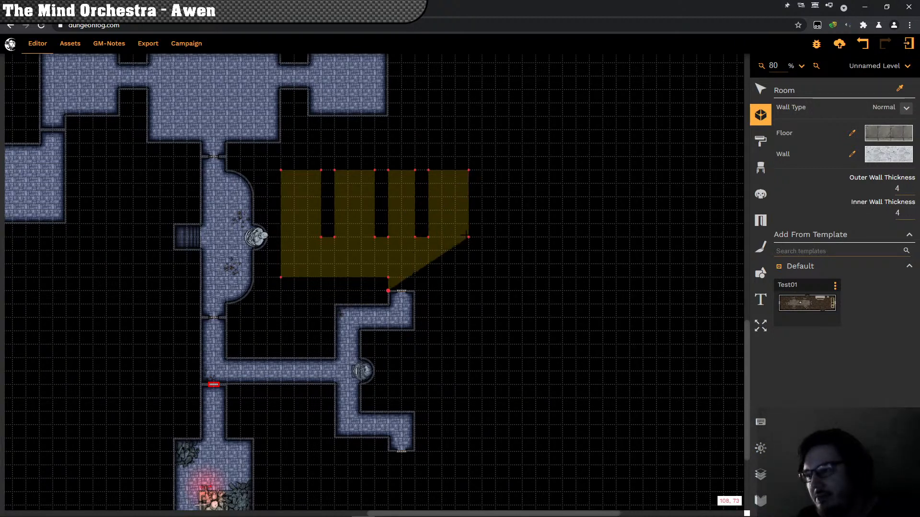
Step: Outline the 3-square-wide fifth alcove and close the room with a 2-square-wide entrance at the corridor door
click(482, 237)
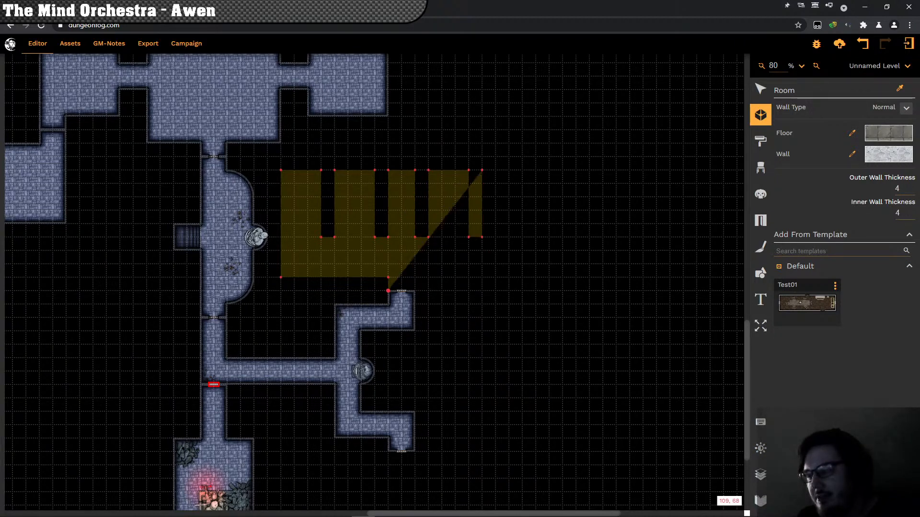
click(482, 170)
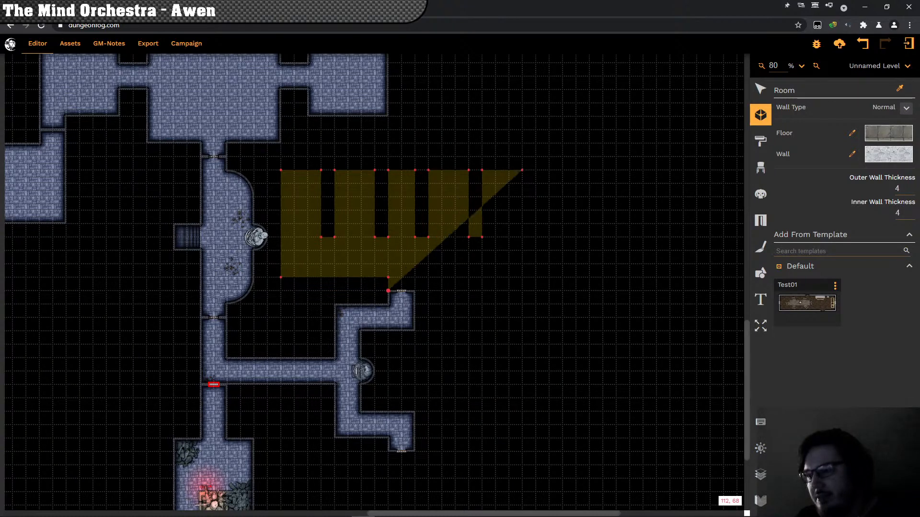
click(522, 170)
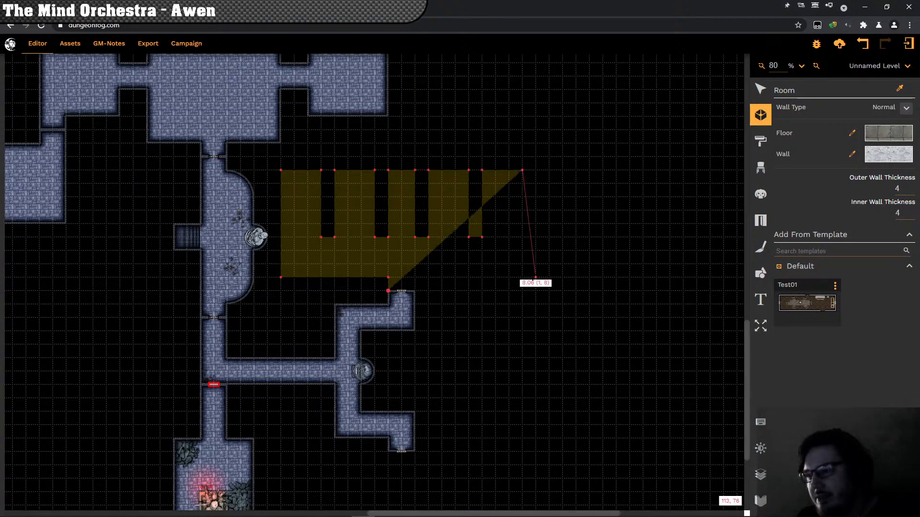
click(522, 277)
click(415, 277)
double_click(415, 291)
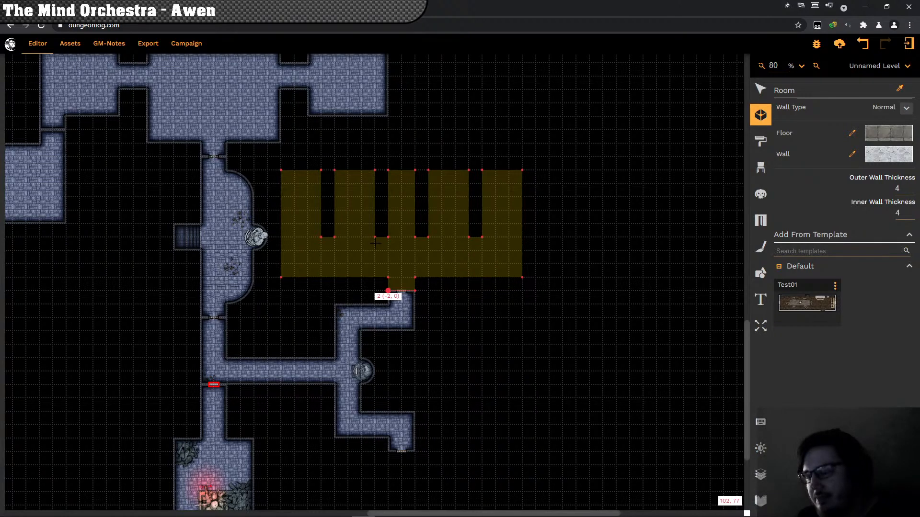
key(Return)
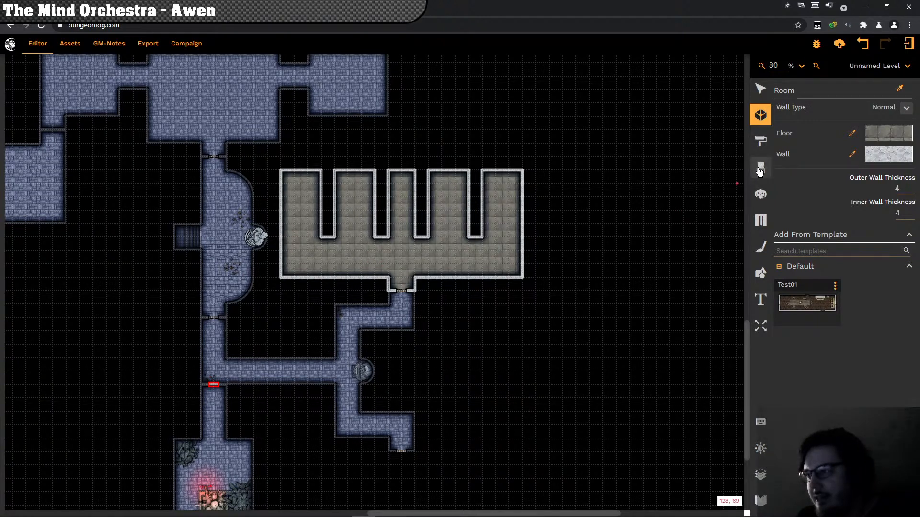
Step: Repaint the new five-alcove room with the Below Ground wall type and blue stone floor sampled from the large existing hall
click(762, 141)
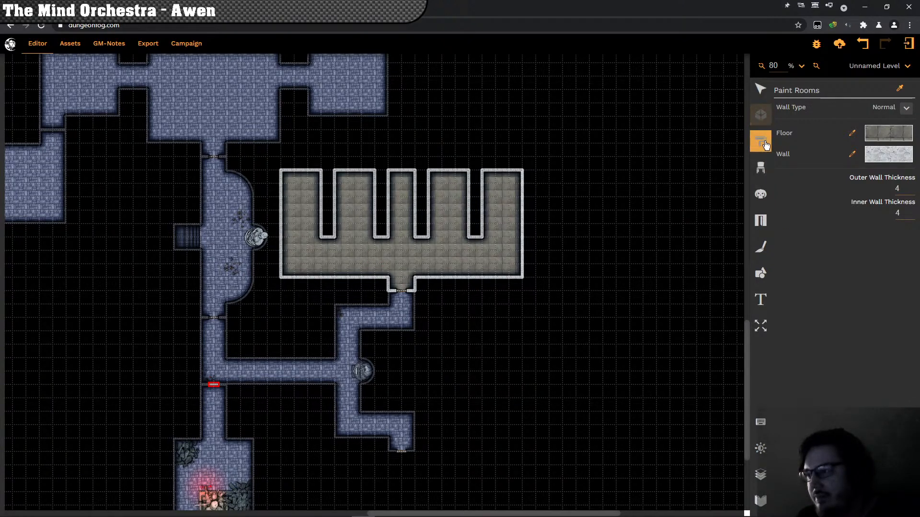
click(898, 89)
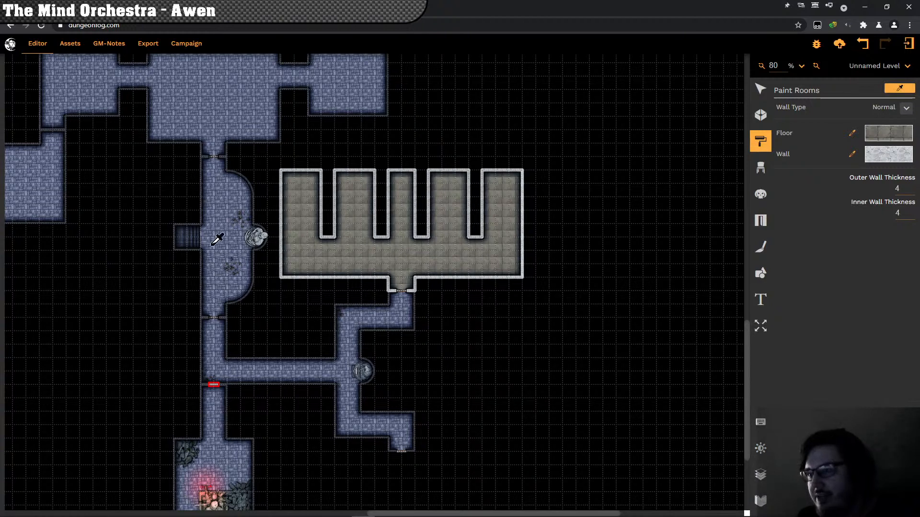
click(231, 105)
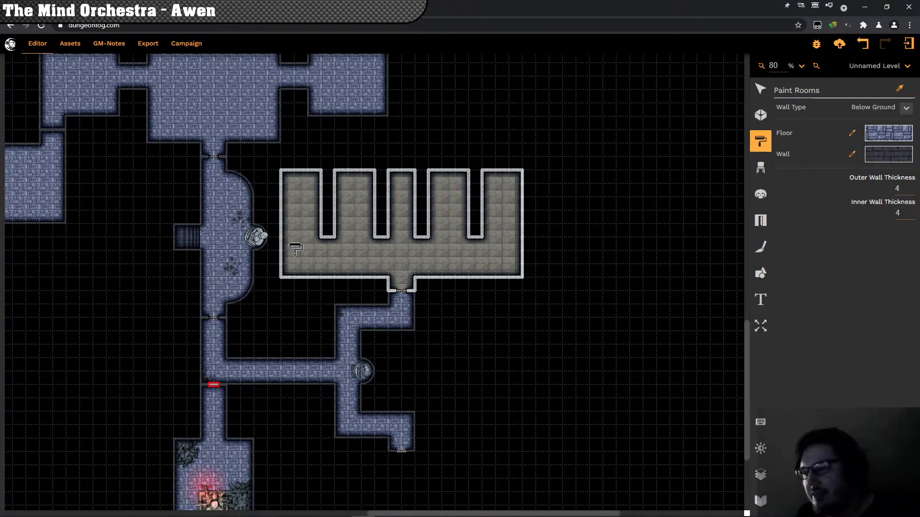
click(401, 271)
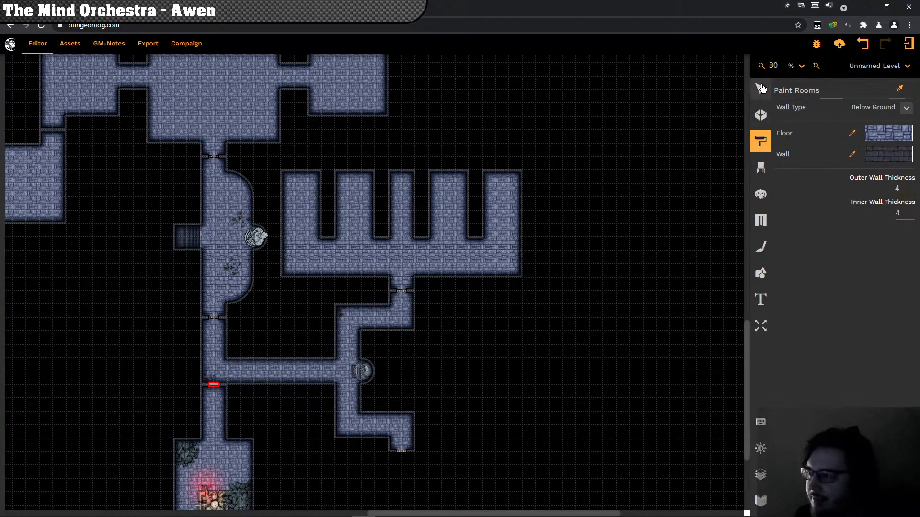
Step: Load the large hall's floor and wall style into the Room tool
click(760, 115)
click(900, 88)
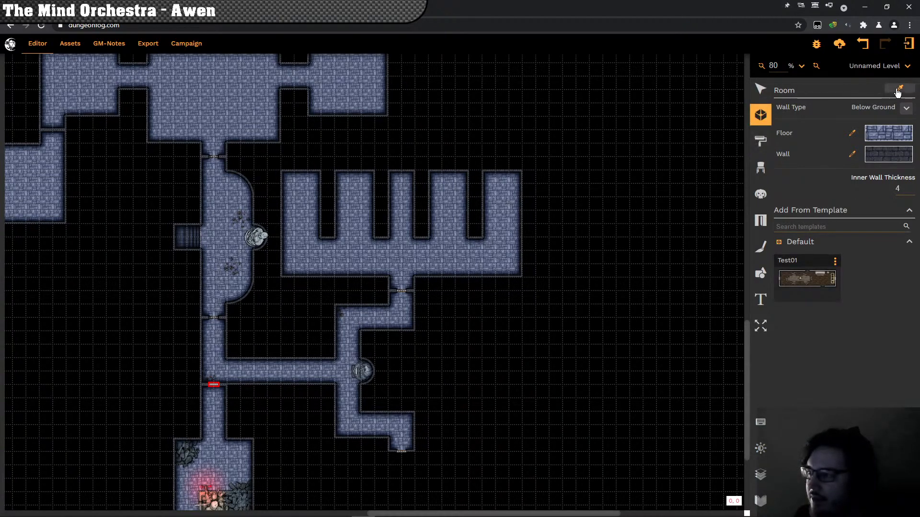
click(229, 95)
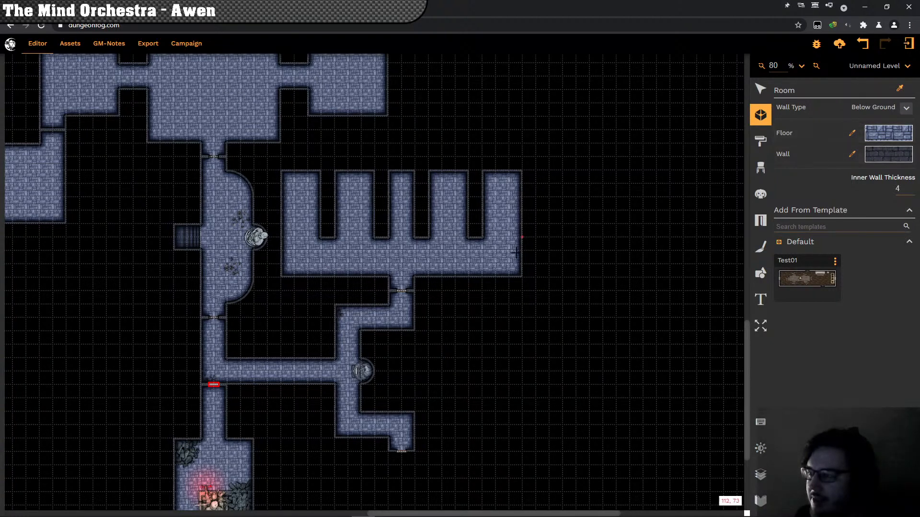
Step: Set the level's grid size to 70
drag(511, 279, 464, 285)
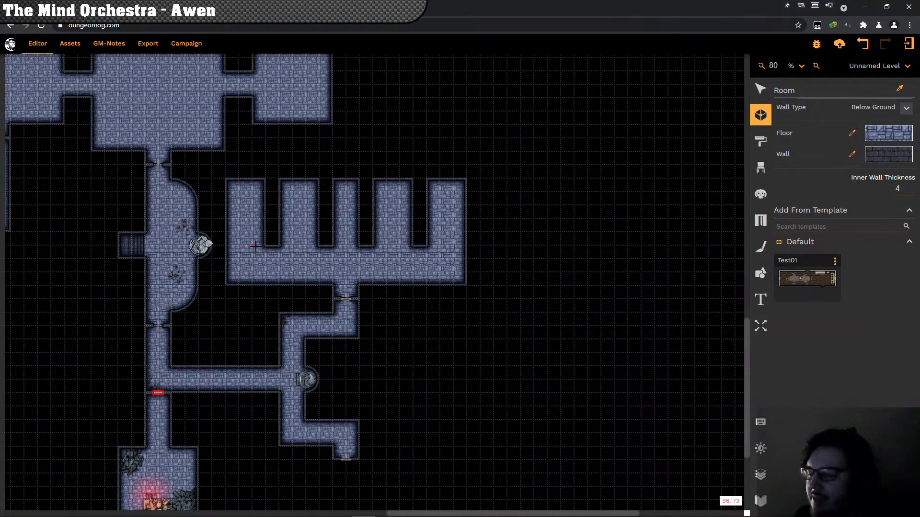
click(757, 92)
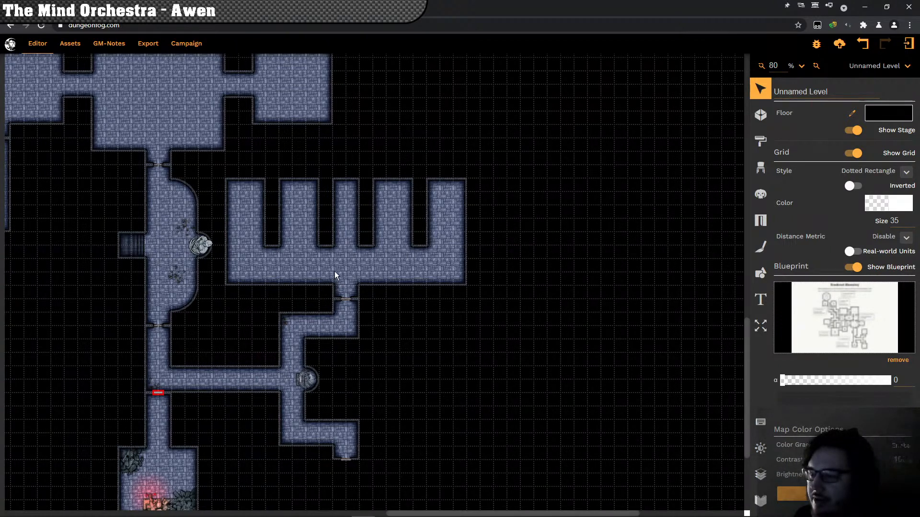
double_click(893, 221)
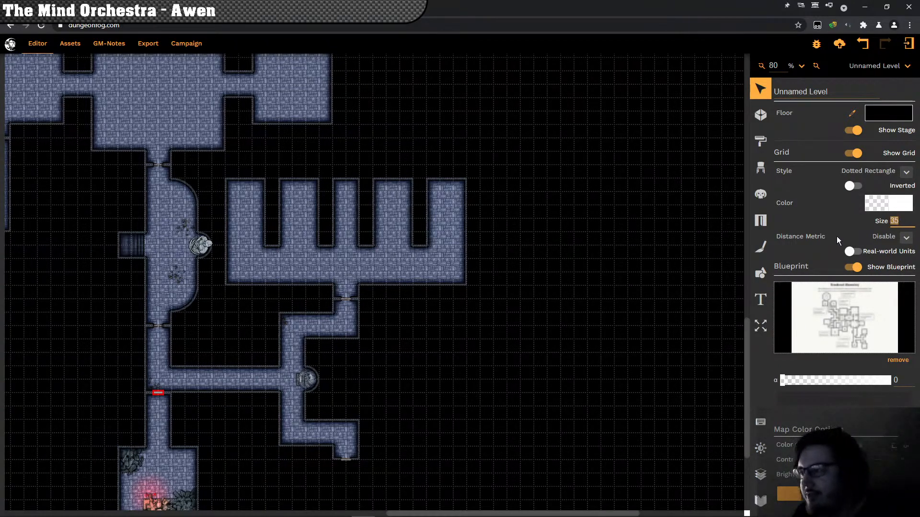
text(70)
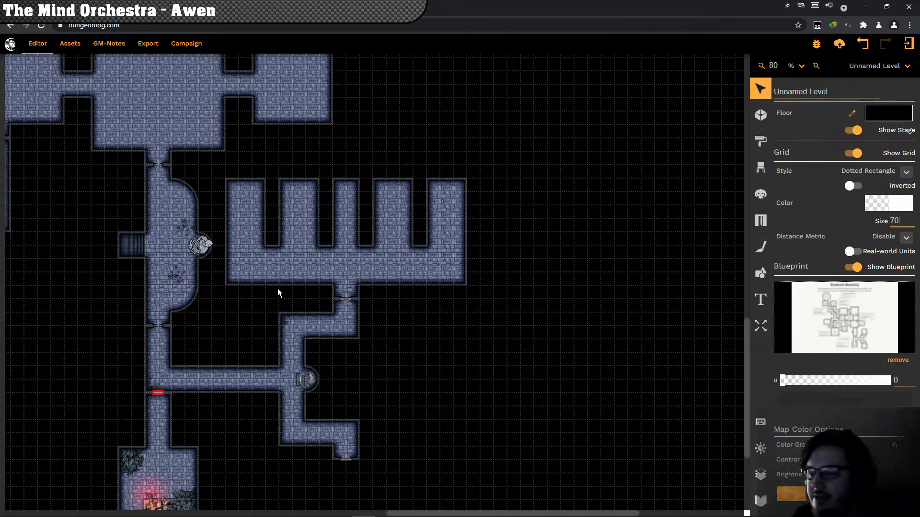
key(Return)
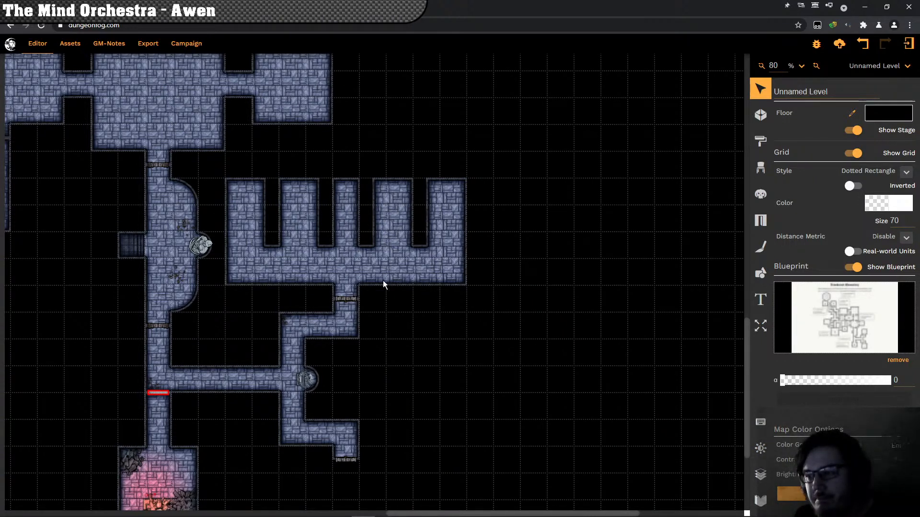
drag(398, 313, 324, 358)
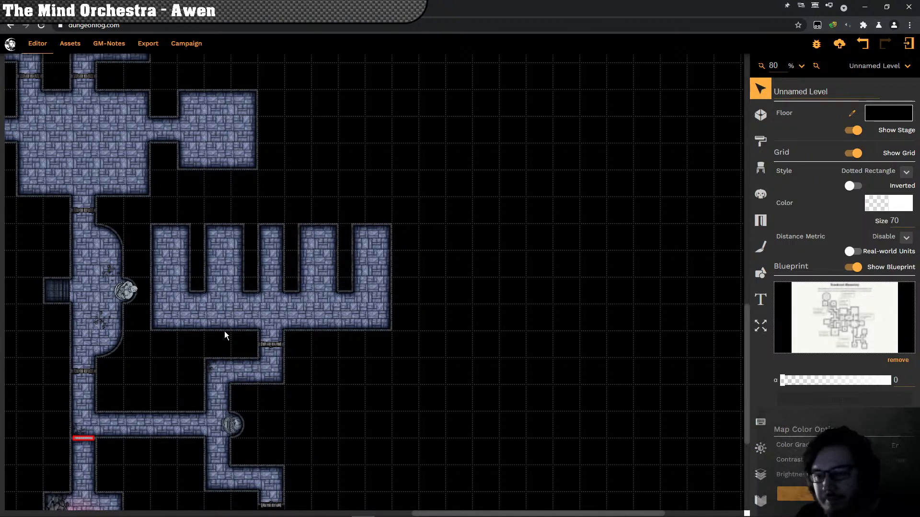
drag(178, 292, 222, 275)
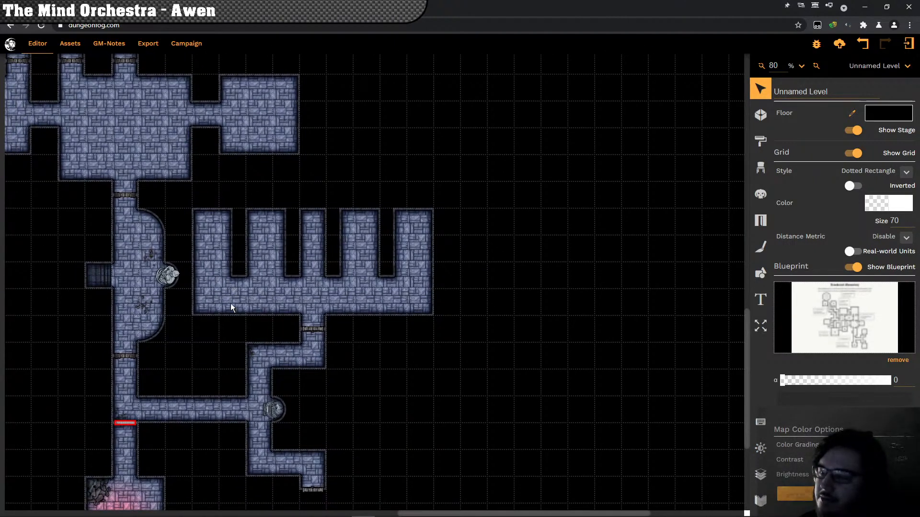
drag(282, 324, 274, 320)
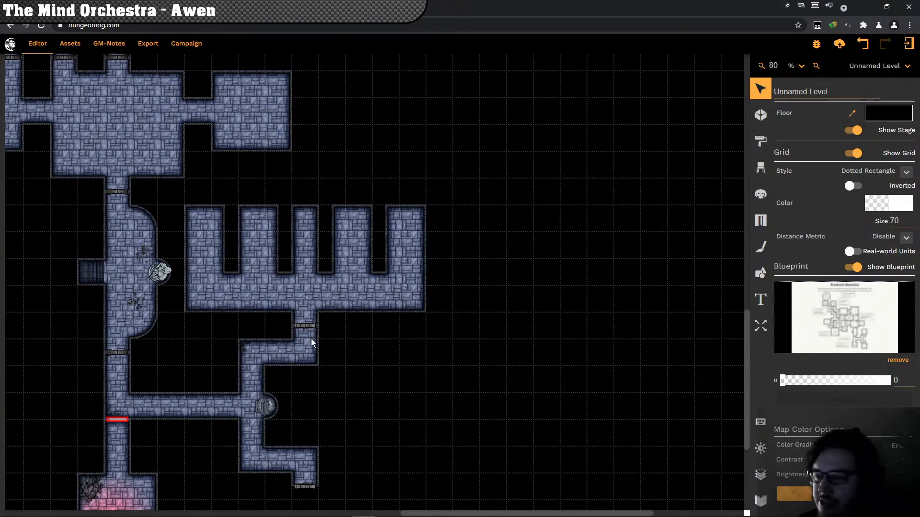
drag(352, 329, 387, 318)
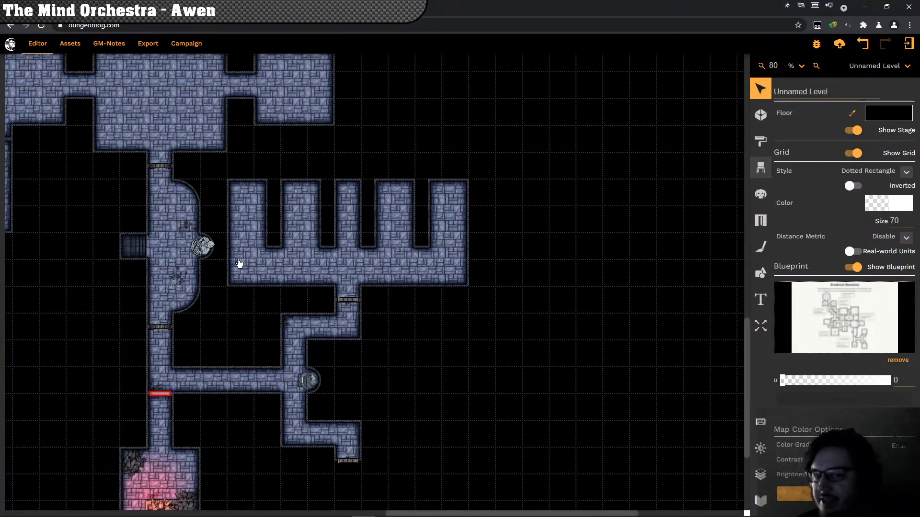
Step: Search the prop library for "coffin"
click(759, 170)
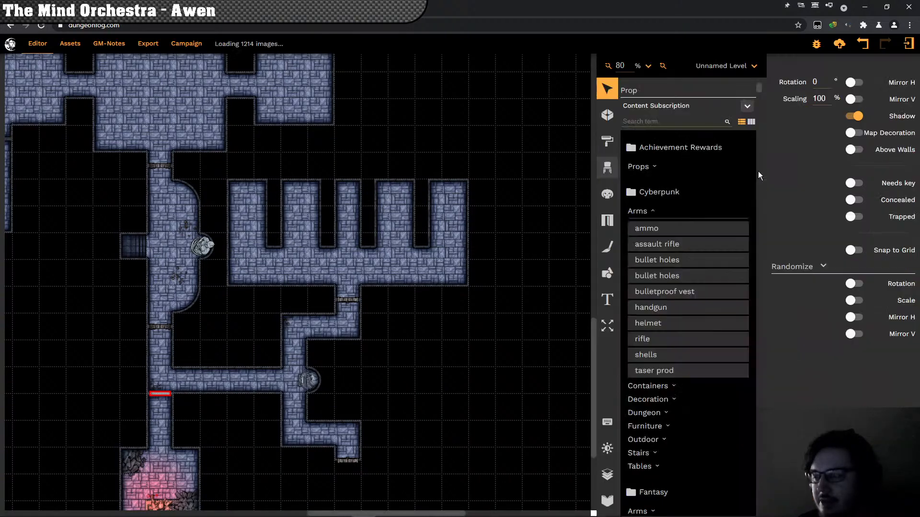
click(647, 121)
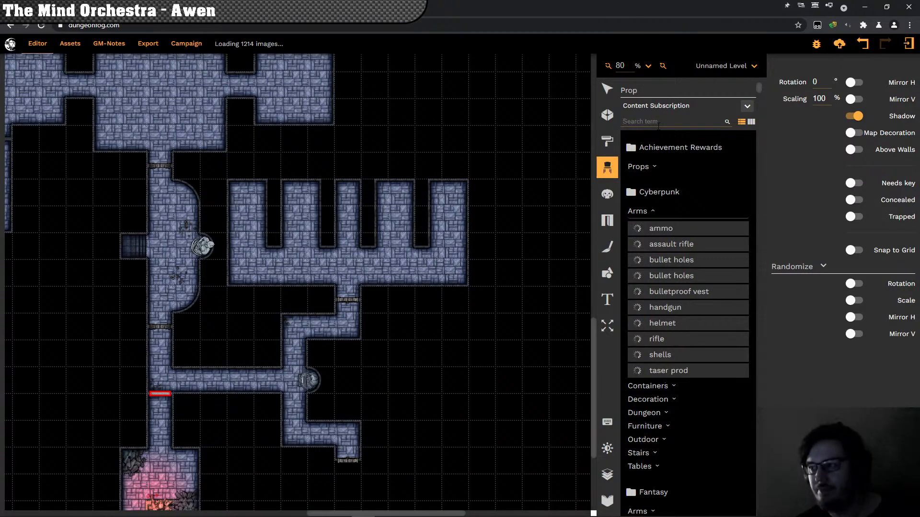
text(coffin)
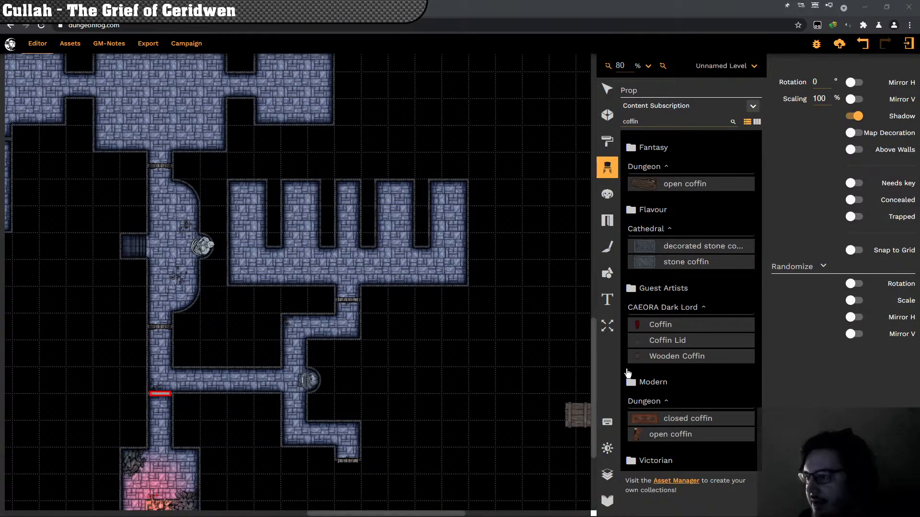
Step: Try the Fantasy open coffin prop in the lower hall of the five-alcove room
click(647, 190)
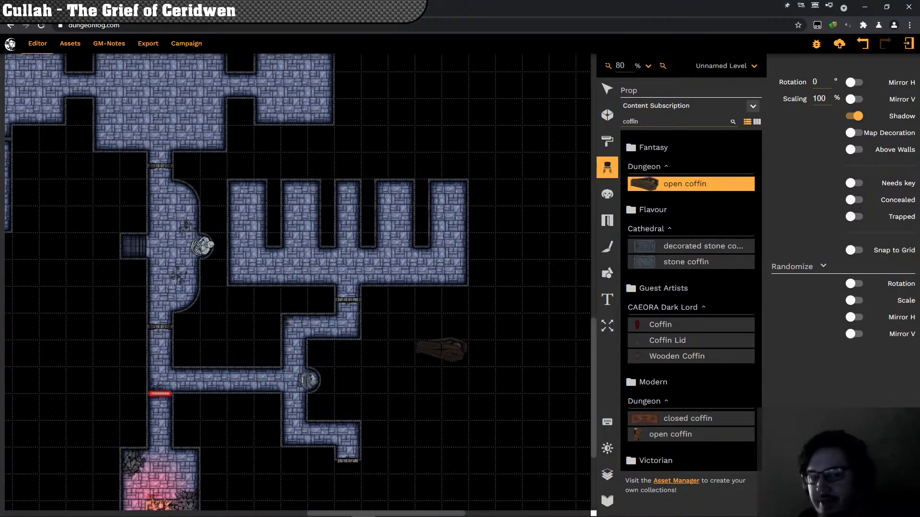
drag(432, 353, 370, 392)
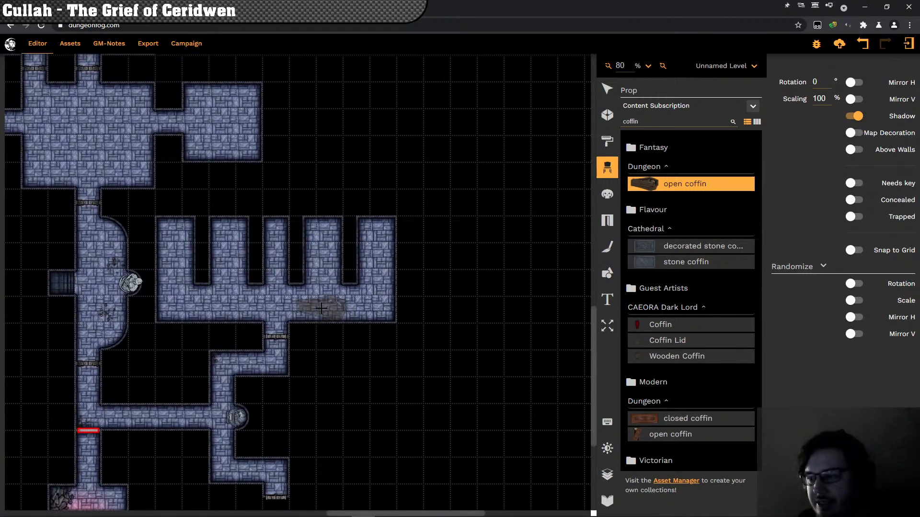
click(321, 309)
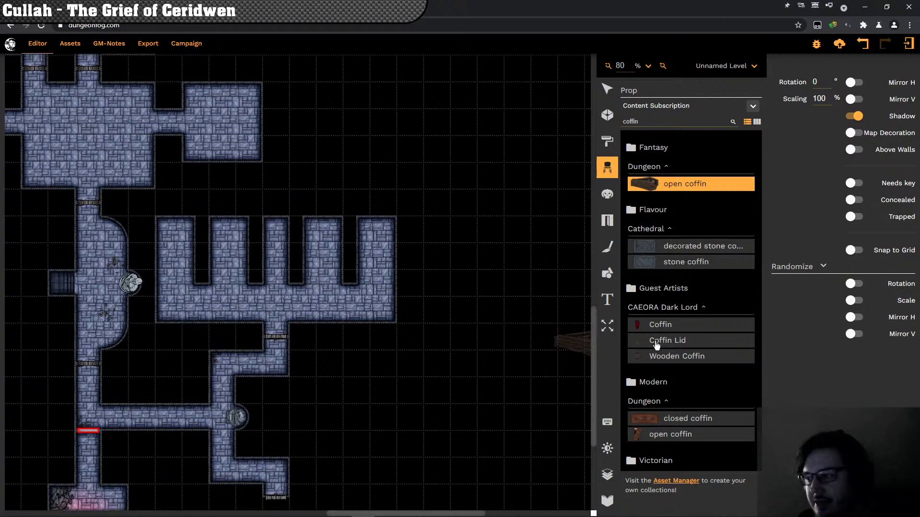
Step: Place the CAEORA Dark Lord Wooden Coffin prop upright in the empty area east of the five-alcove room
click(657, 356)
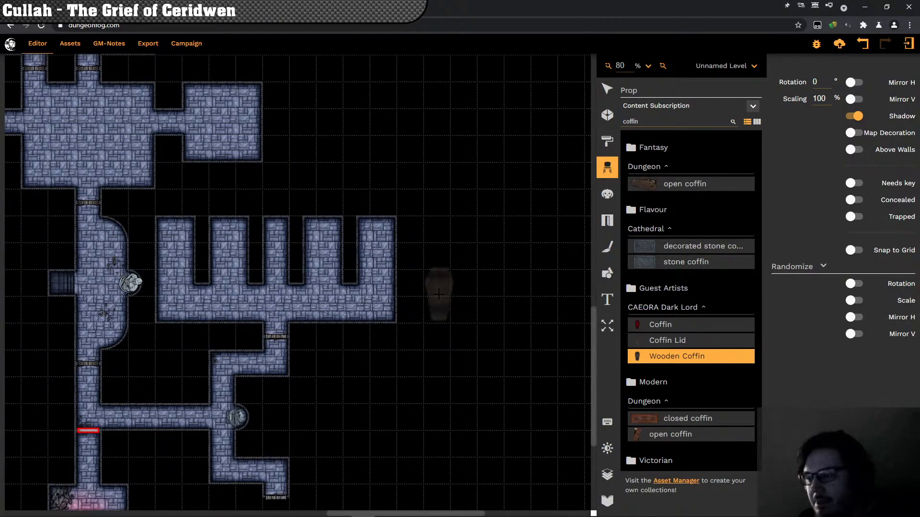
click(437, 296)
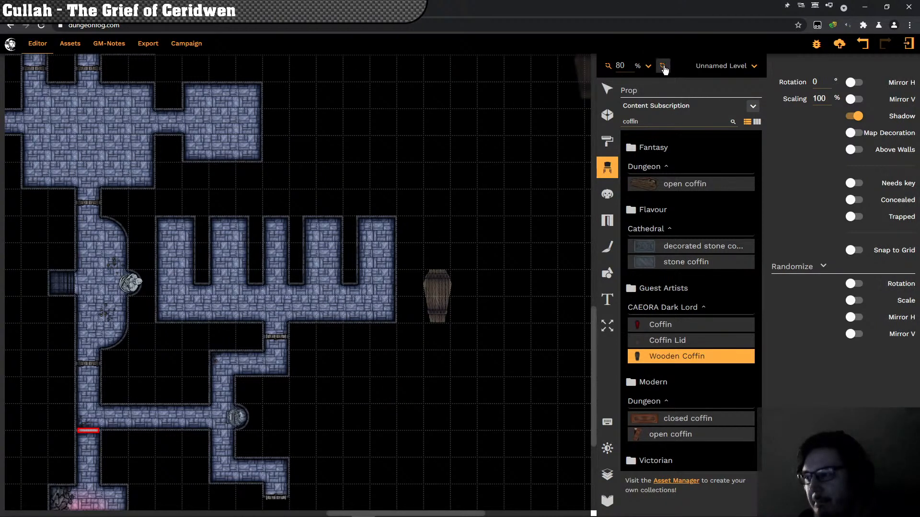
click(663, 66)
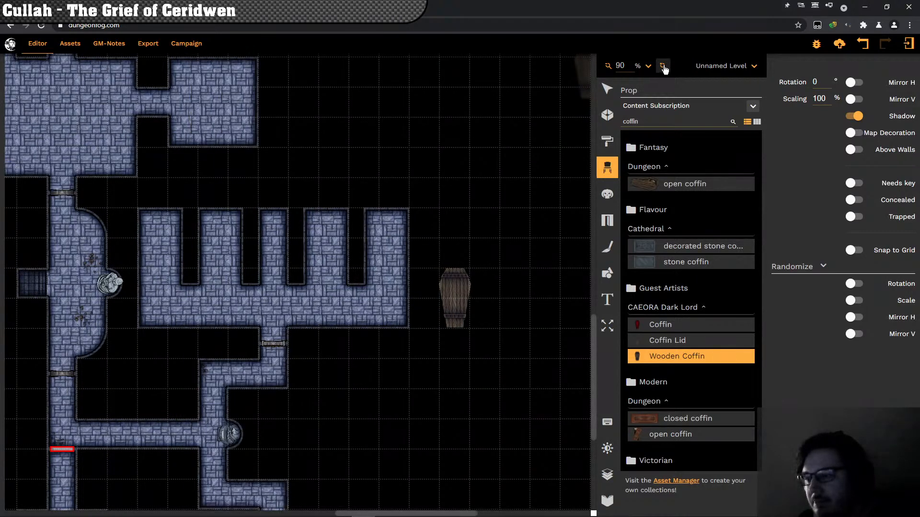
click(648, 66)
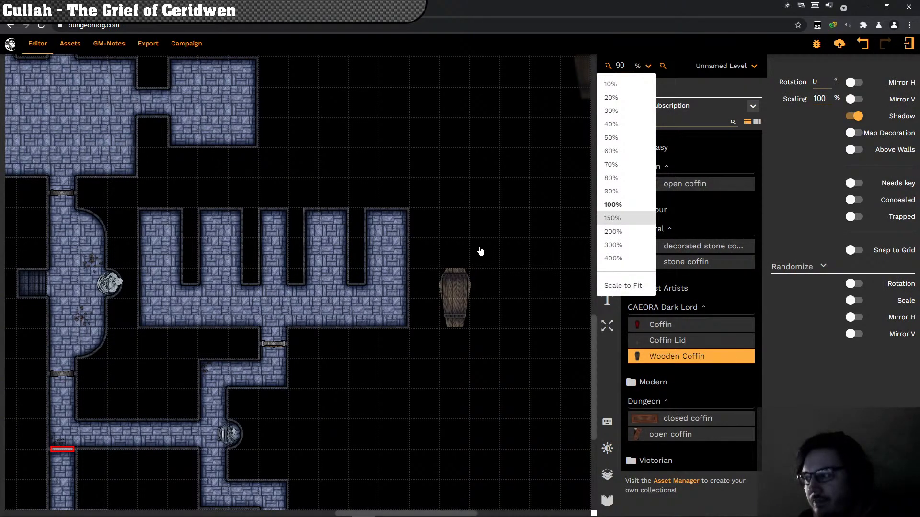
scroll(480, 251, up, 5)
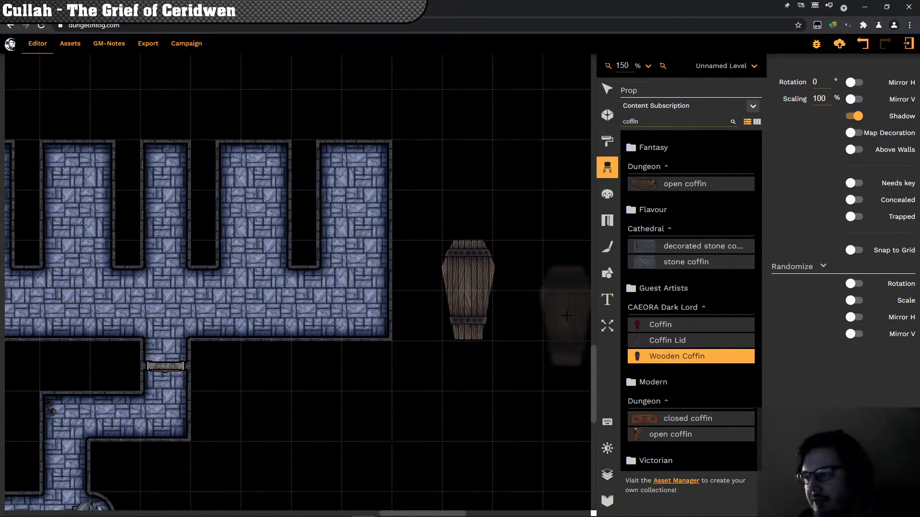
Step: Place a Fantasy open coffin rotated to 270° directly beside the wooden coffin outside the room
click(666, 186)
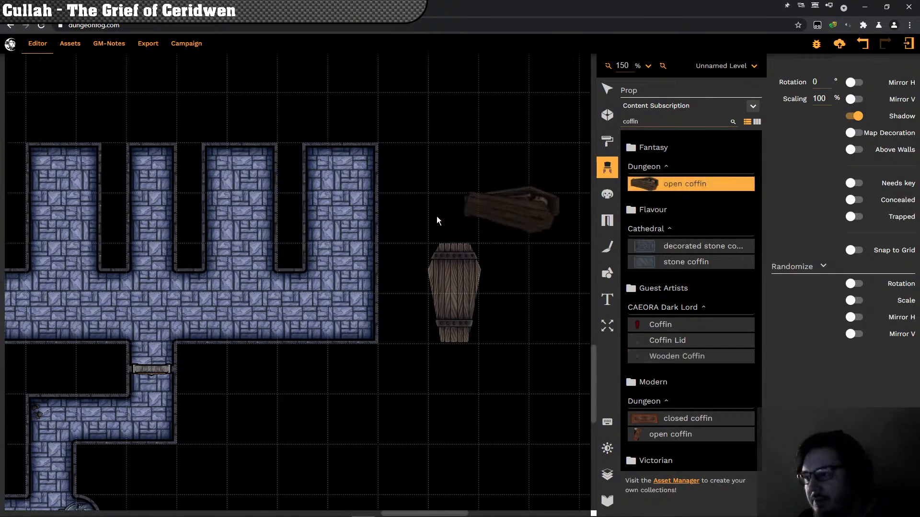
scroll(437, 221, right, 3)
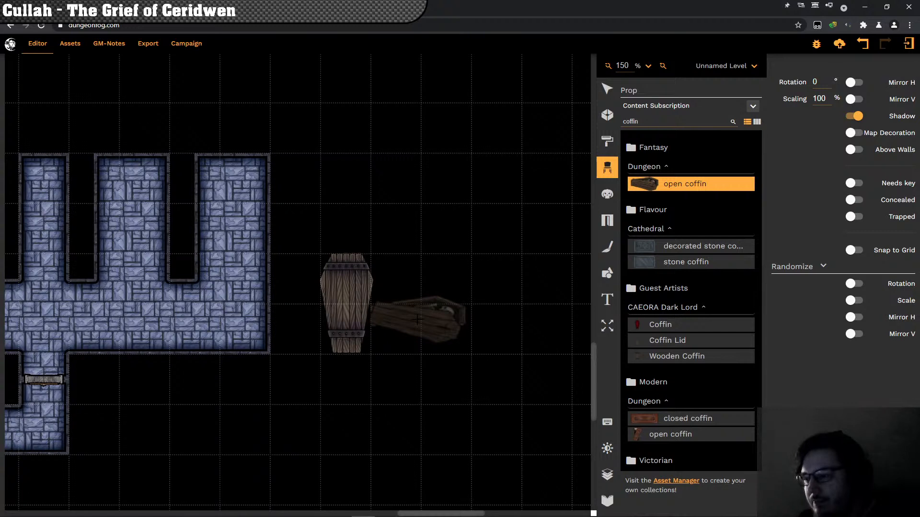
scroll(422, 281, down, 1)
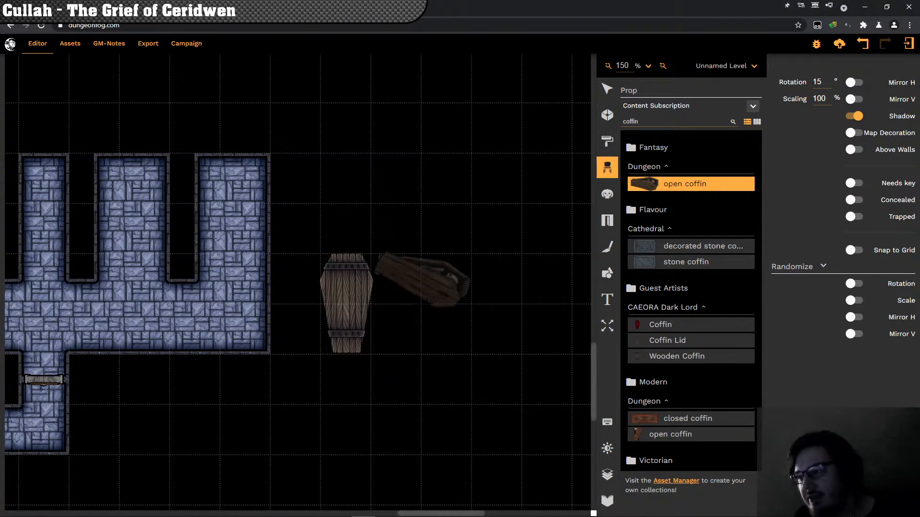
scroll(422, 280, up, 6)
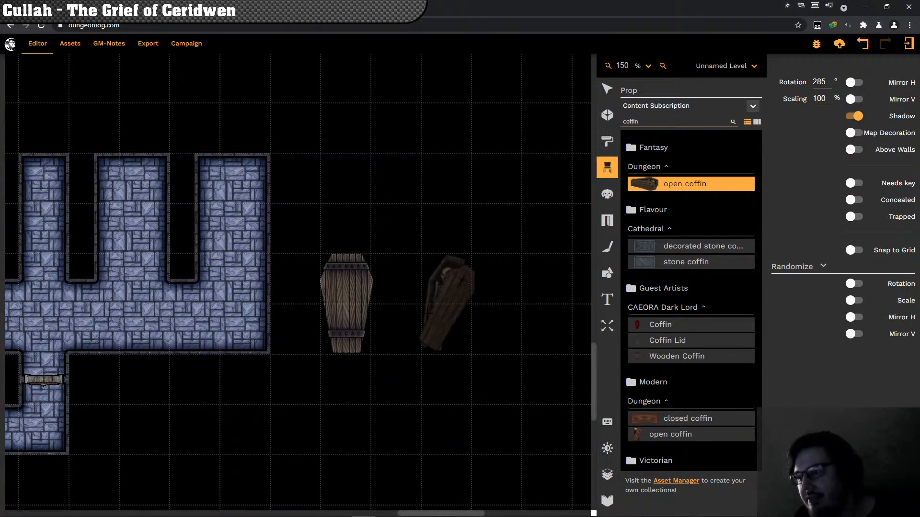
scroll(428, 314, up, 1)
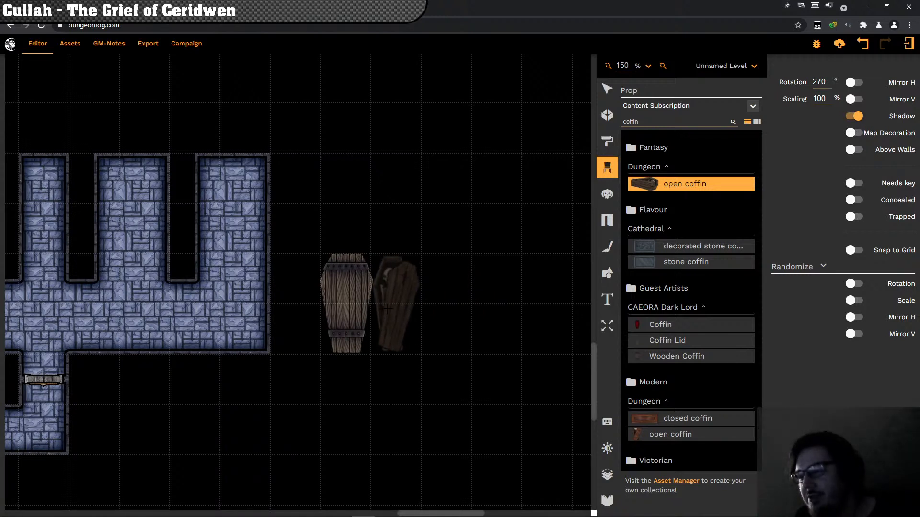
click(388, 309)
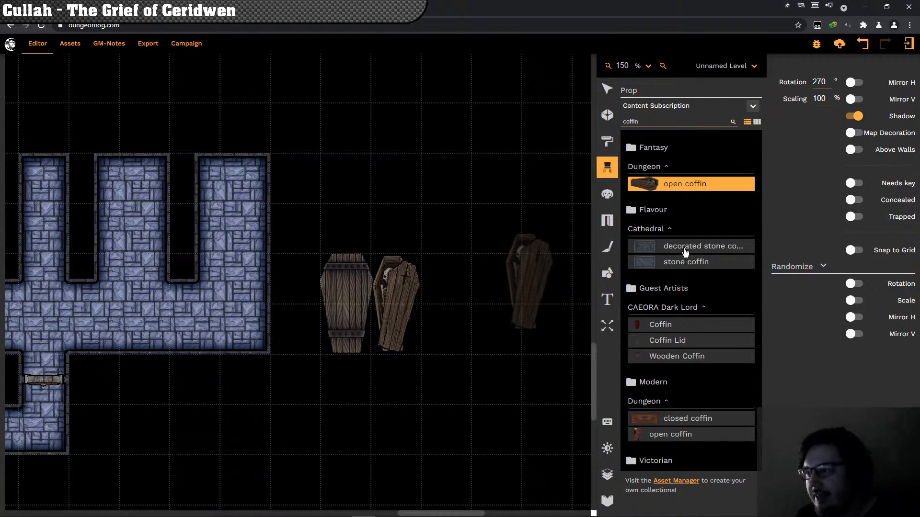
Step: Place a Modern closed coffin rotated to 270° next to the open coffin outside the room
click(633, 432)
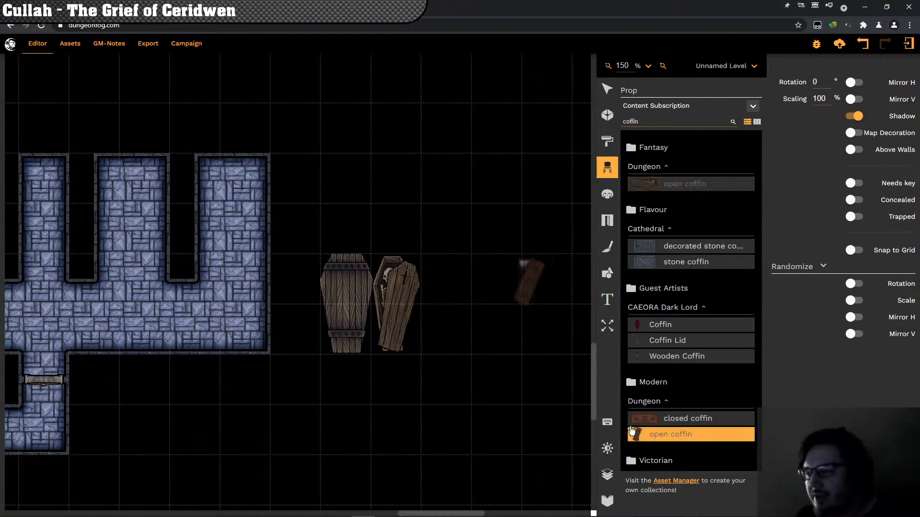
click(671, 418)
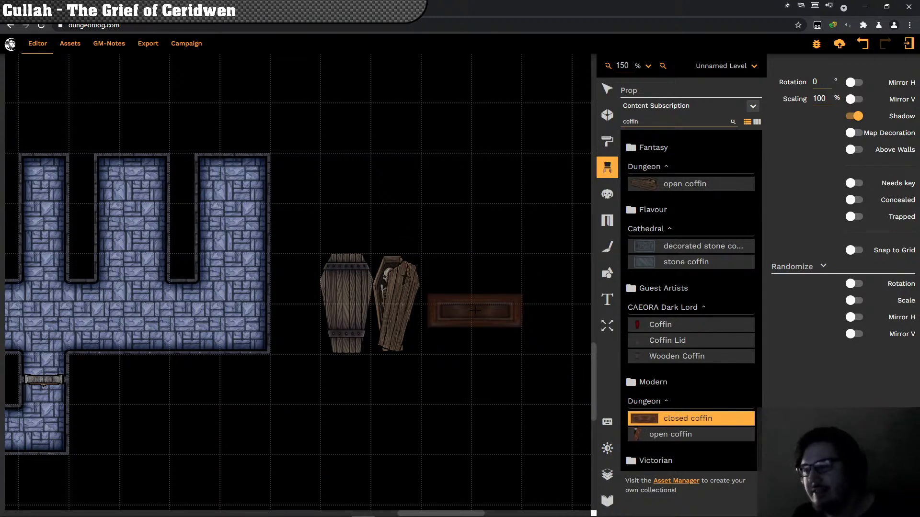
scroll(474, 311, up, 1)
scroll(474, 310, down, 3)
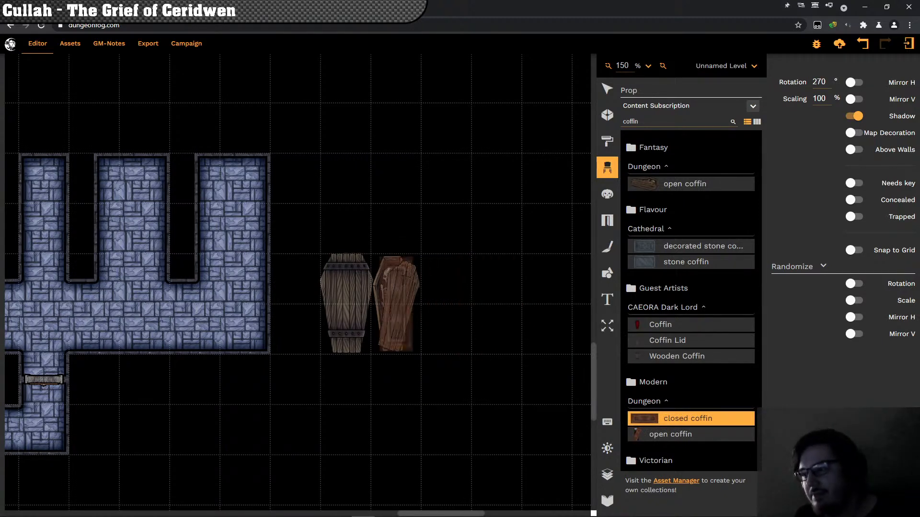
click(447, 312)
click(447, 311)
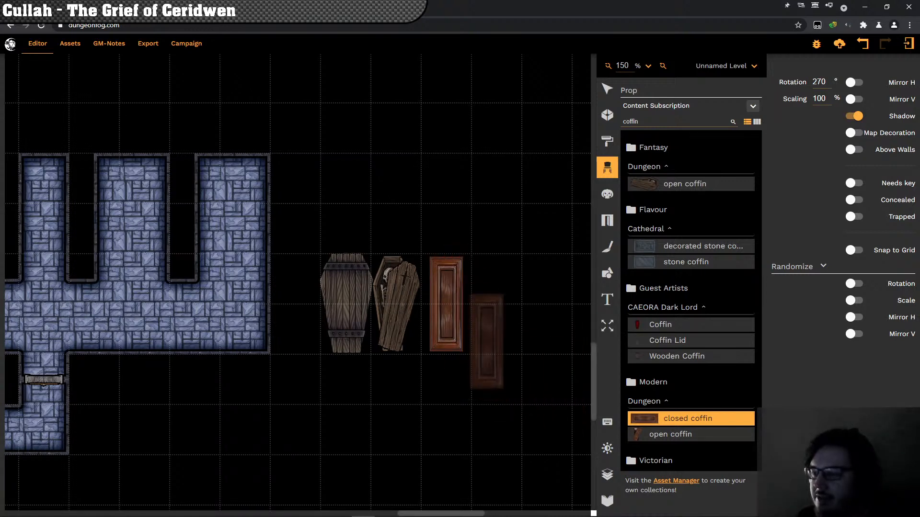
scroll(476, 377, right, 1)
scroll(476, 377, right, 1)
scroll(476, 377, down, 1)
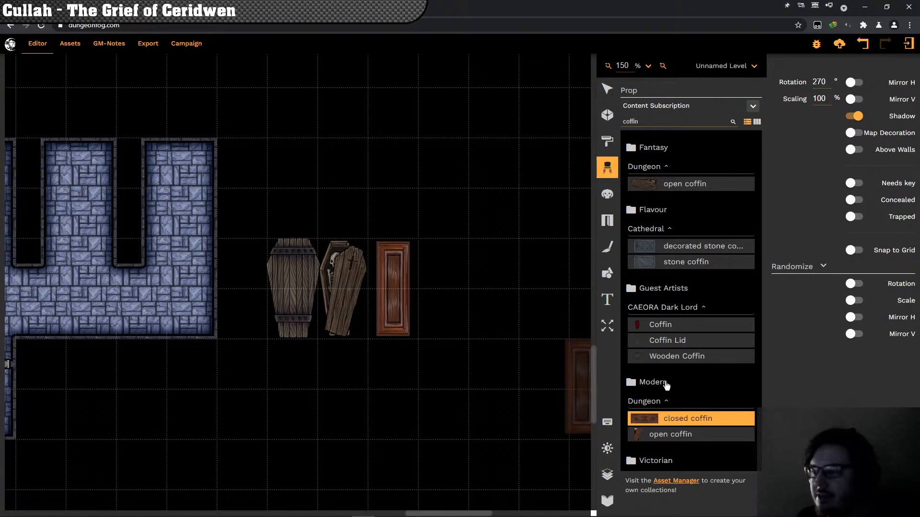
click(671, 106)
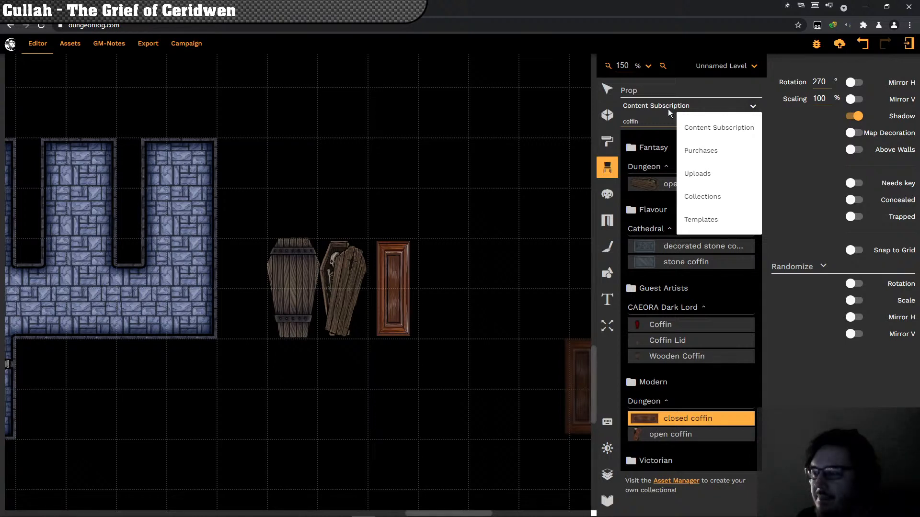
click(752, 109)
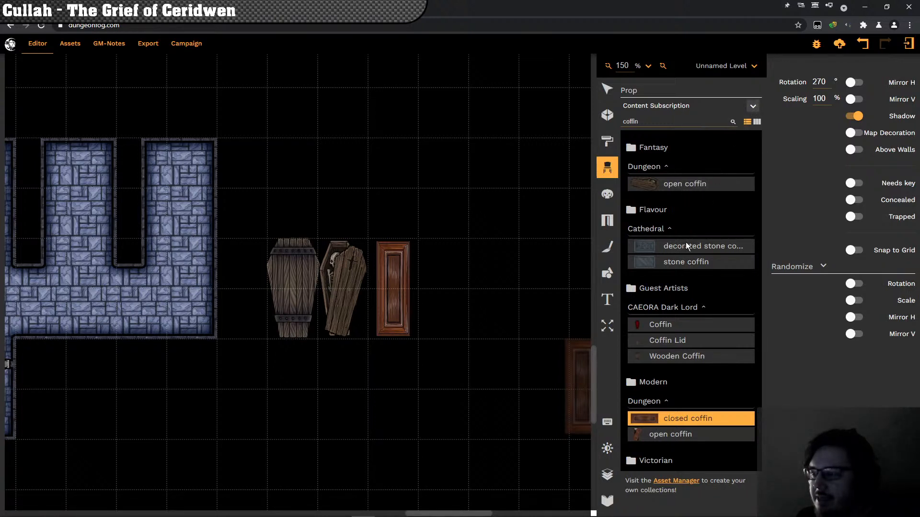
Step: Load the Fantasy open coffin prop again and bring it over to the five-alcove room
click(673, 186)
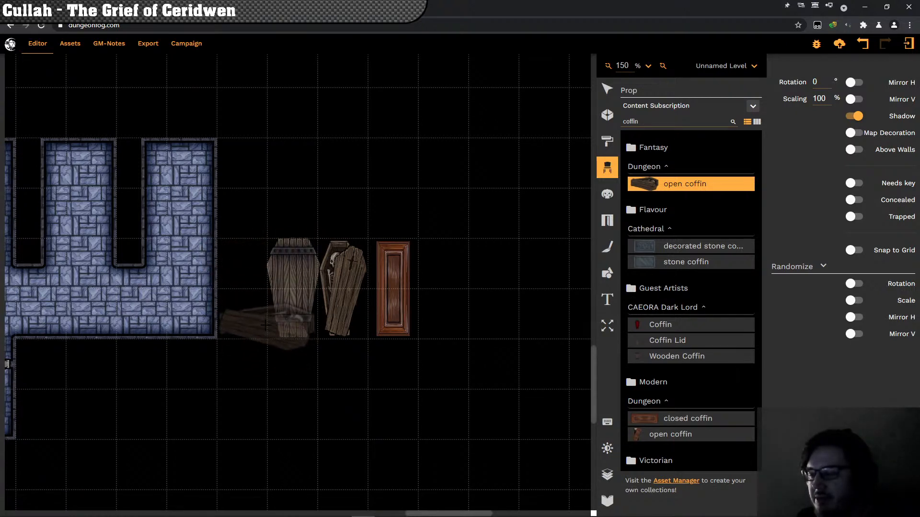
scroll(270, 316, down, 14)
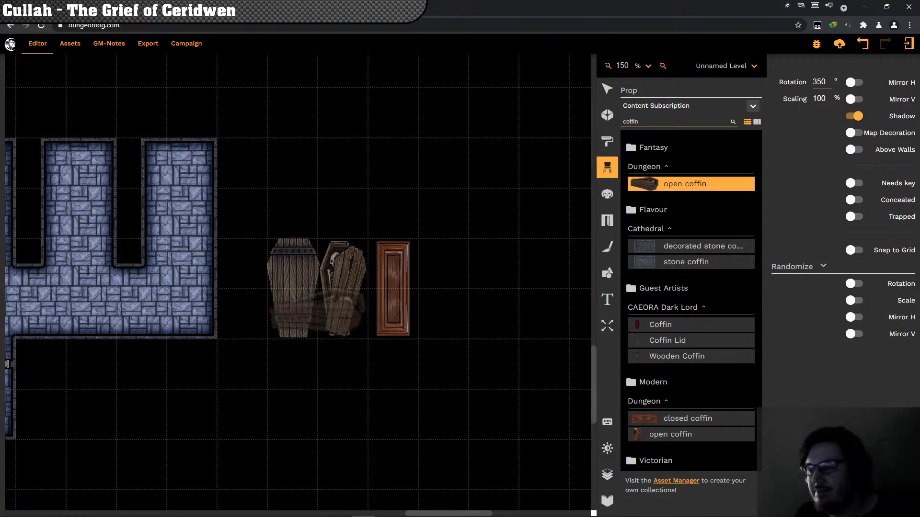
scroll(195, 265, down, 1)
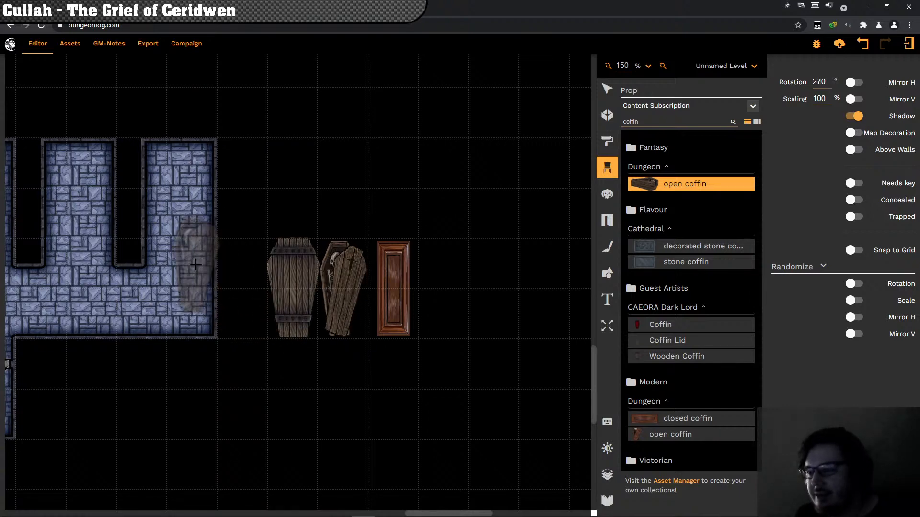
drag(322, 306, 454, 345)
key(Left)
key(Left)
key(Left)
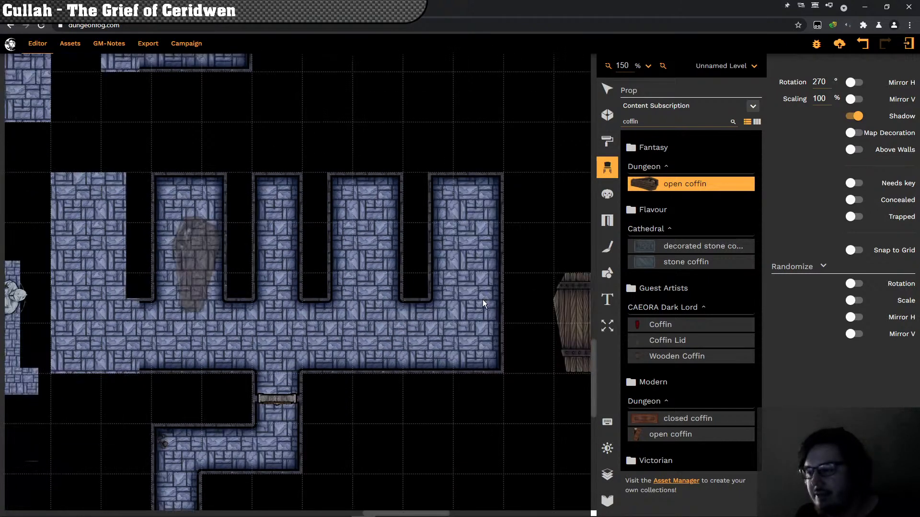
key(Left)
key(Left)
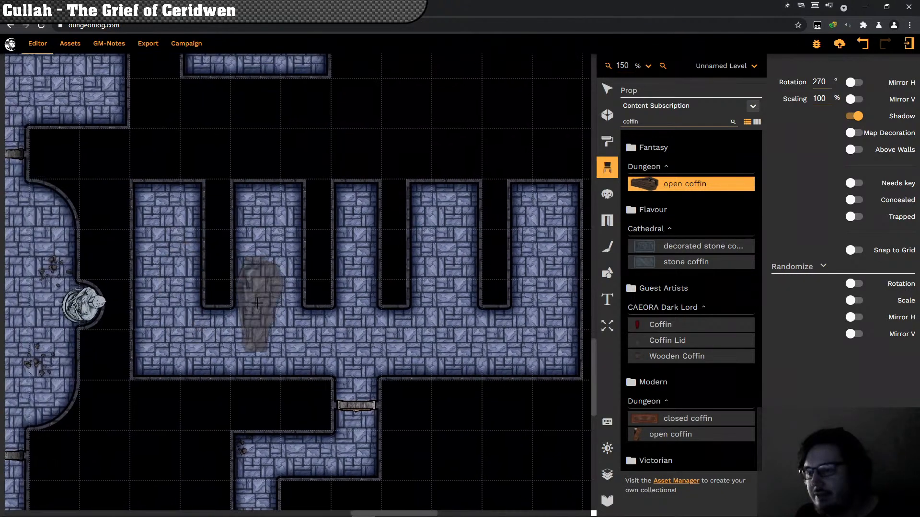
Step: Place the open coffin near the mouth of the westernmost alcove, rotated to 350° and scaled to 60%
scroll(194, 290, up, 17)
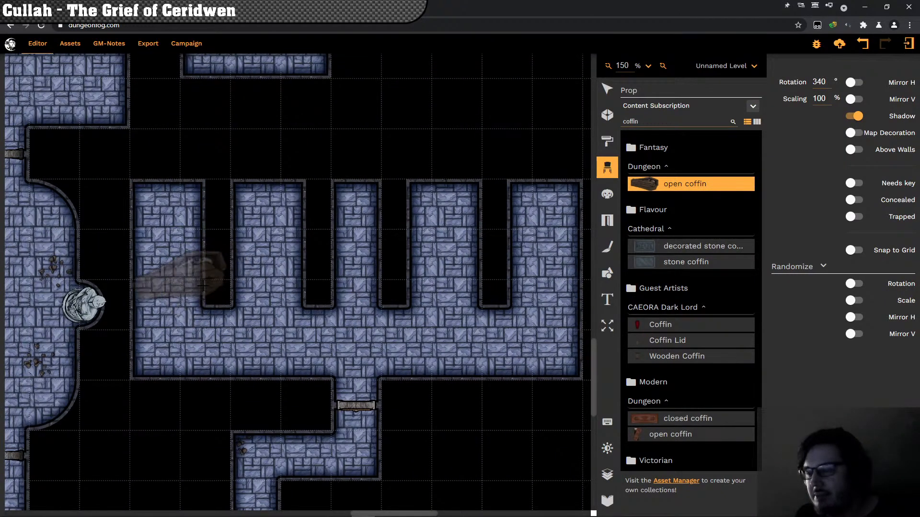
scroll(202, 286, up, 1)
scroll(205, 293, down, 2)
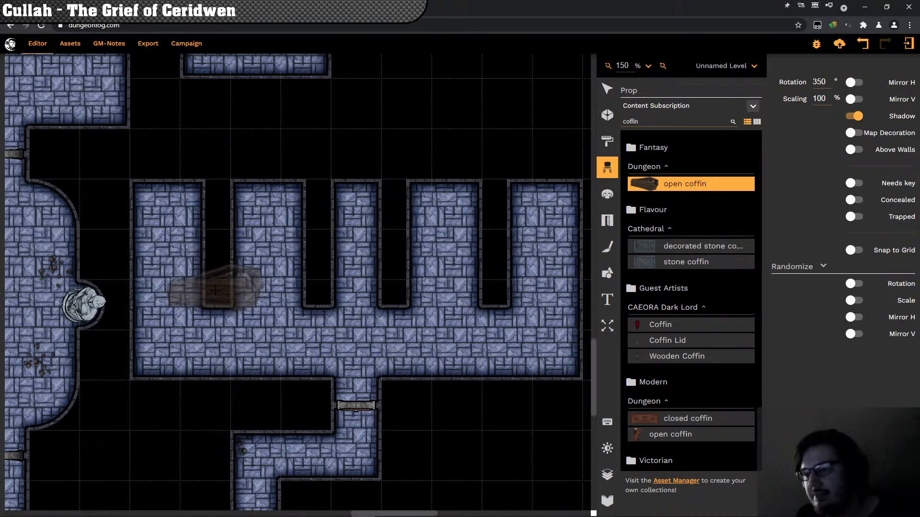
scroll(215, 290, down, 1)
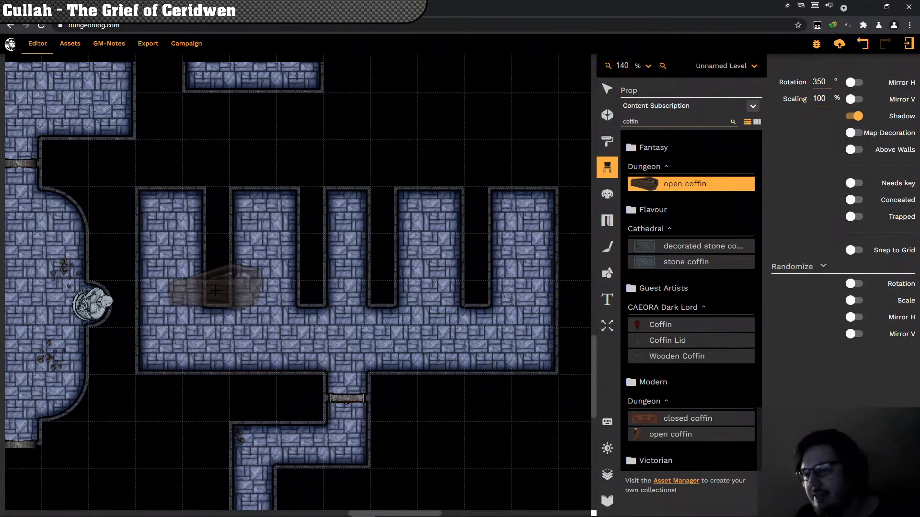
scroll(163, 273, up, 1)
scroll(216, 283, left, 2)
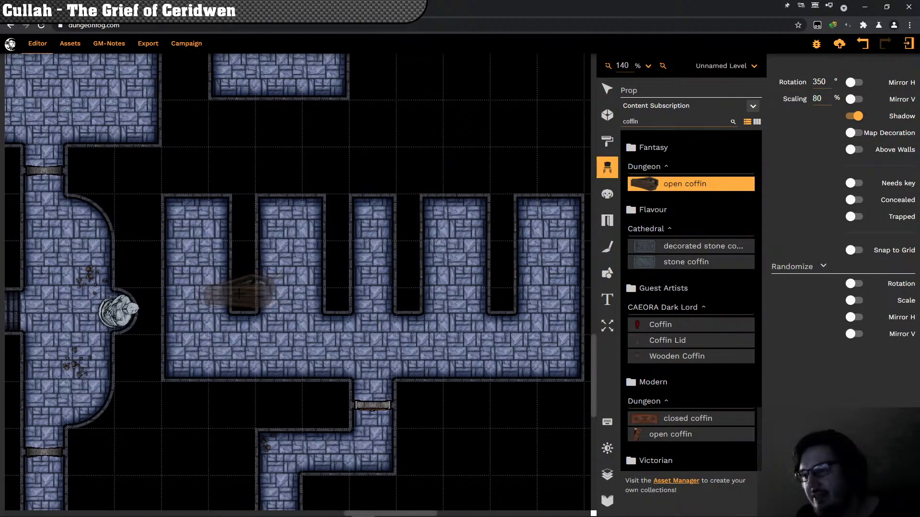
scroll(235, 302, down, 4)
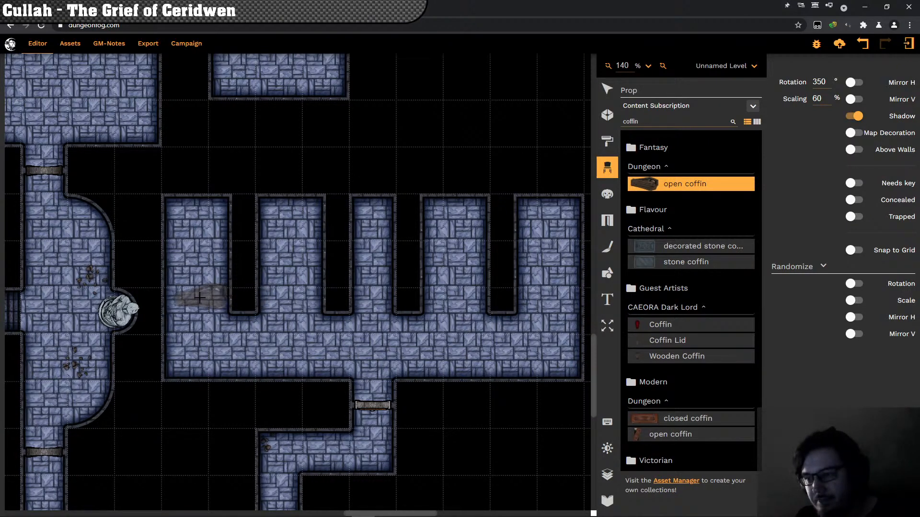
click(200, 298)
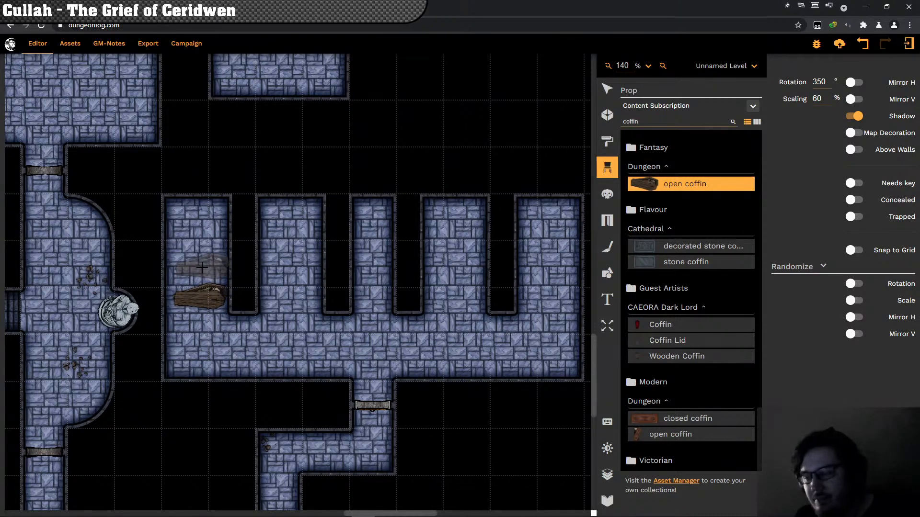
Step: Place two more 60% open coffins above the first in the westernmost alcove, varying their angles, the topmost at 340°
scroll(201, 267, down, 1)
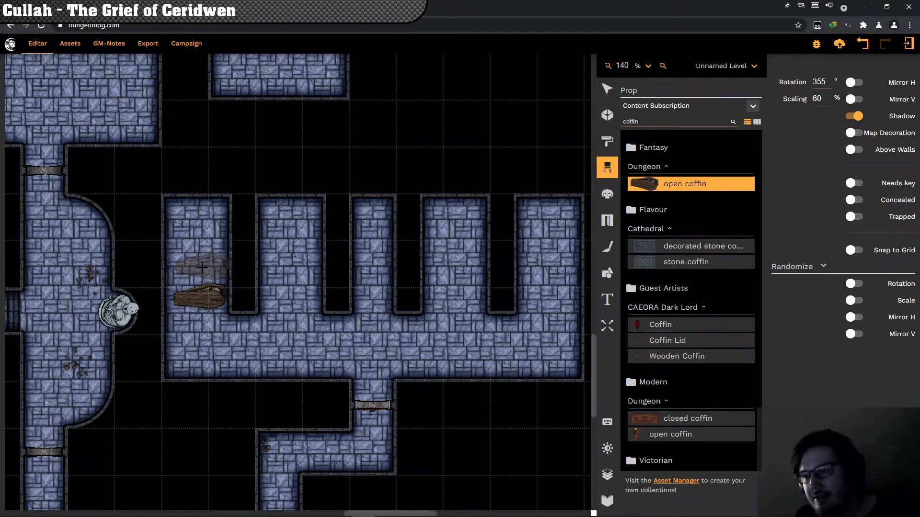
scroll(201, 268, up, 2)
click(189, 263)
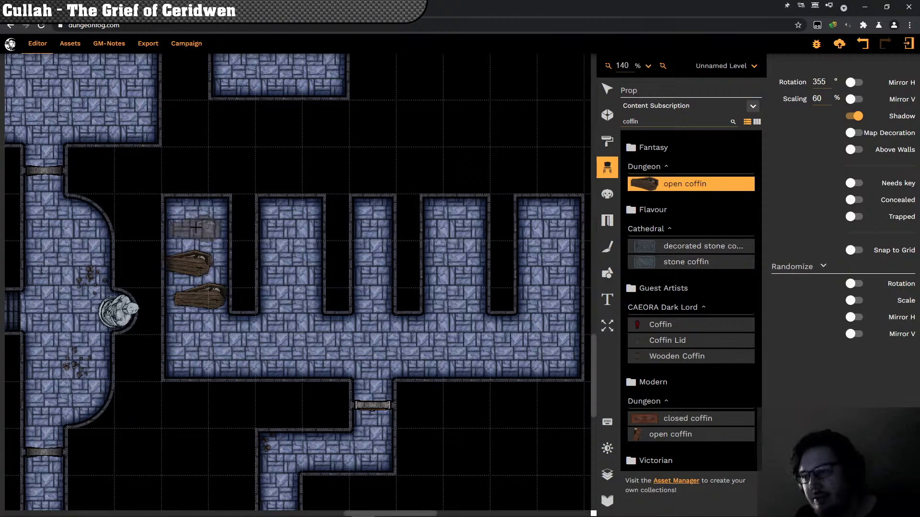
scroll(198, 228, up, 1)
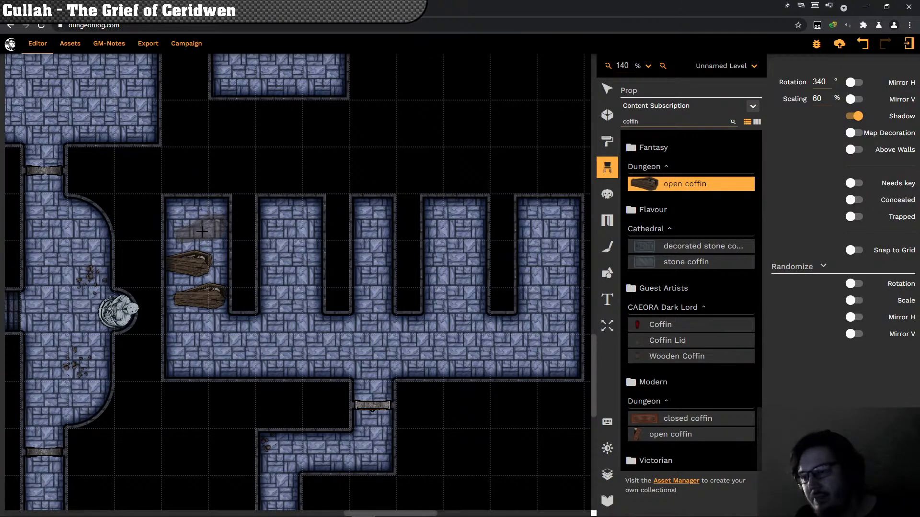
click(202, 231)
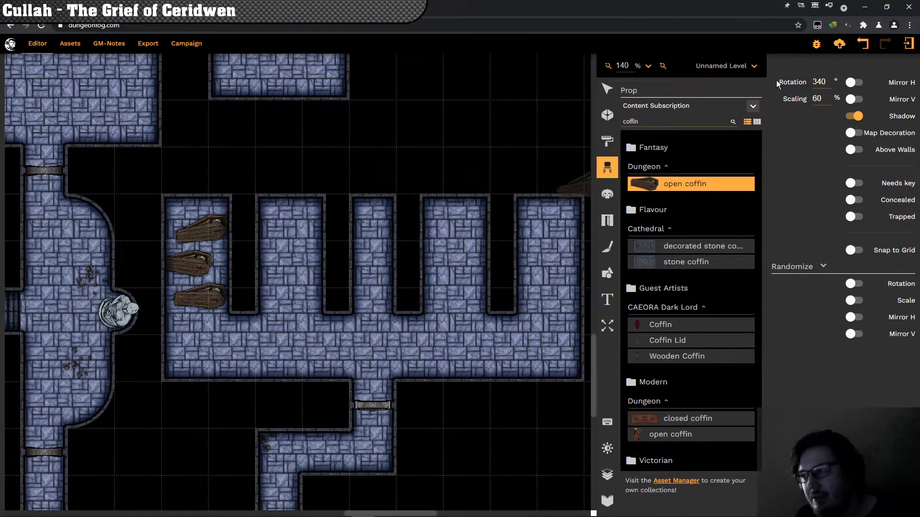
Step: Move the lowest open coffin from the westernmost alcove east so it straddles the divider between the first two alcoves
click(616, 95)
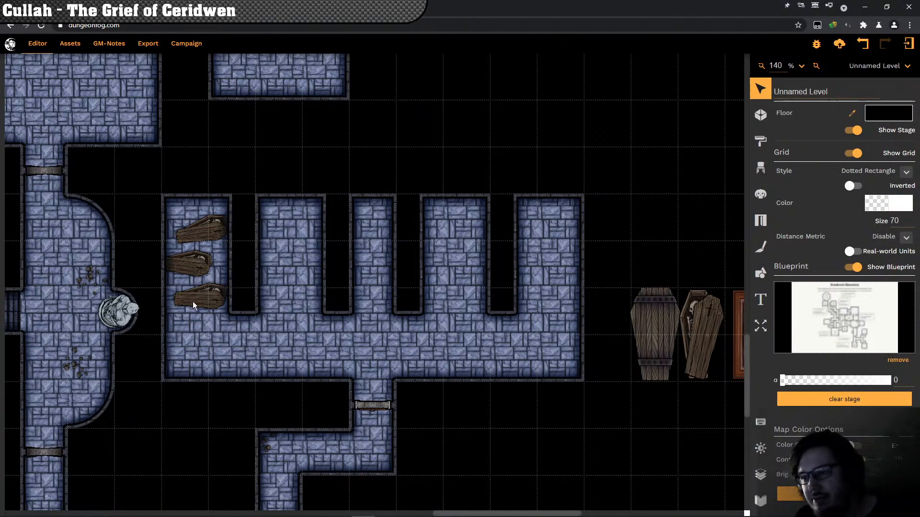
click(193, 301)
click(193, 301)
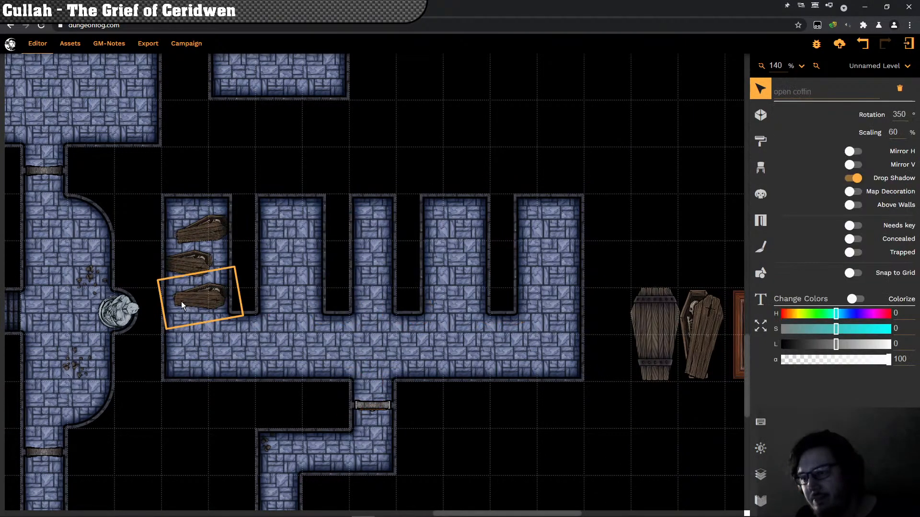
drag(181, 303, 225, 300)
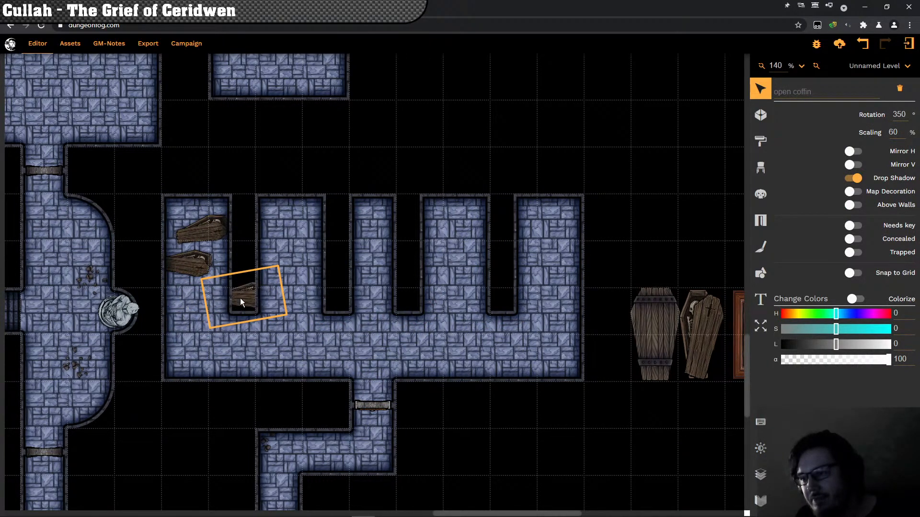
click(206, 321)
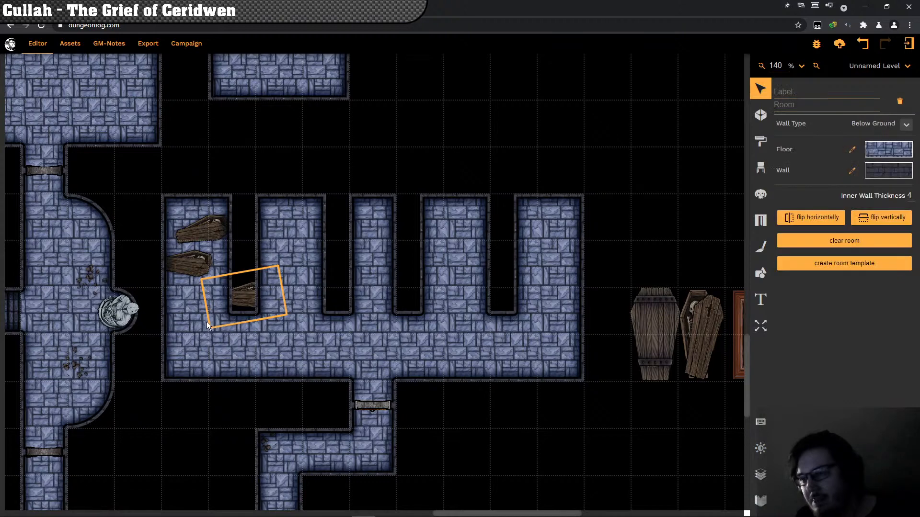
key(Escape)
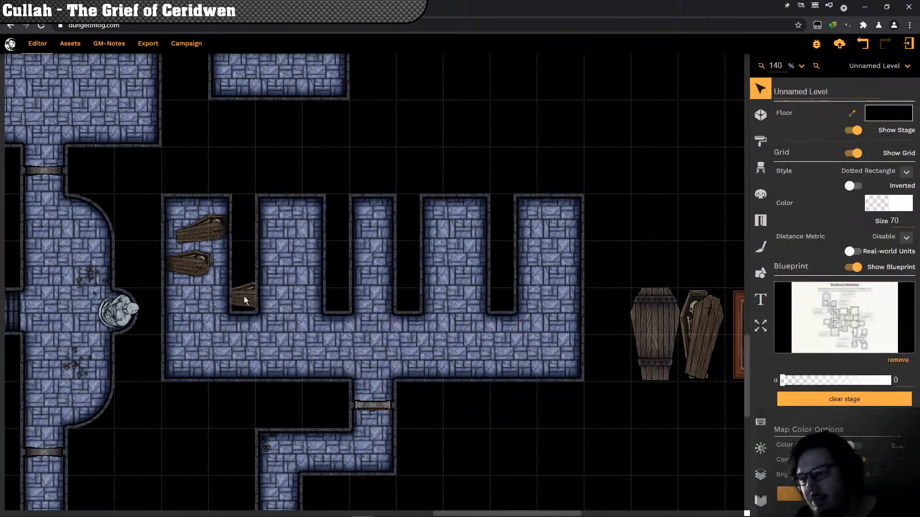
click(246, 298)
drag(245, 293, 218, 302)
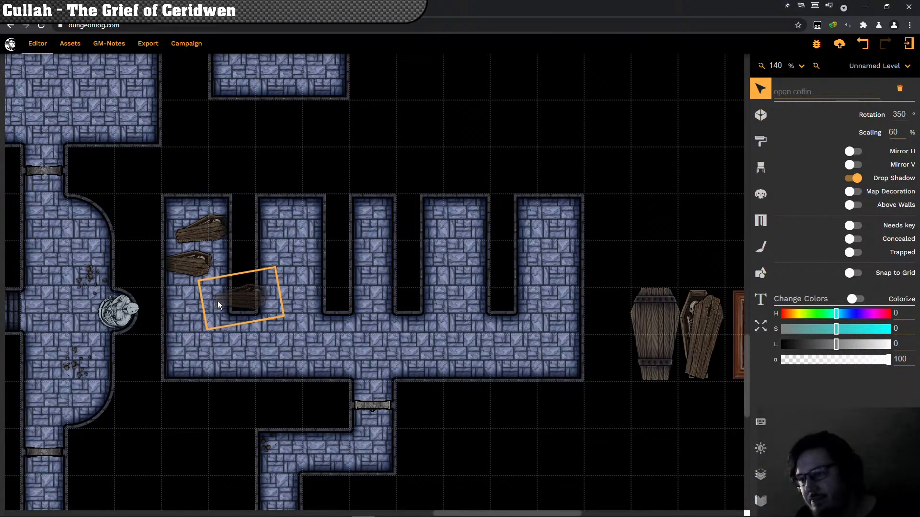
drag(243, 296, 225, 300)
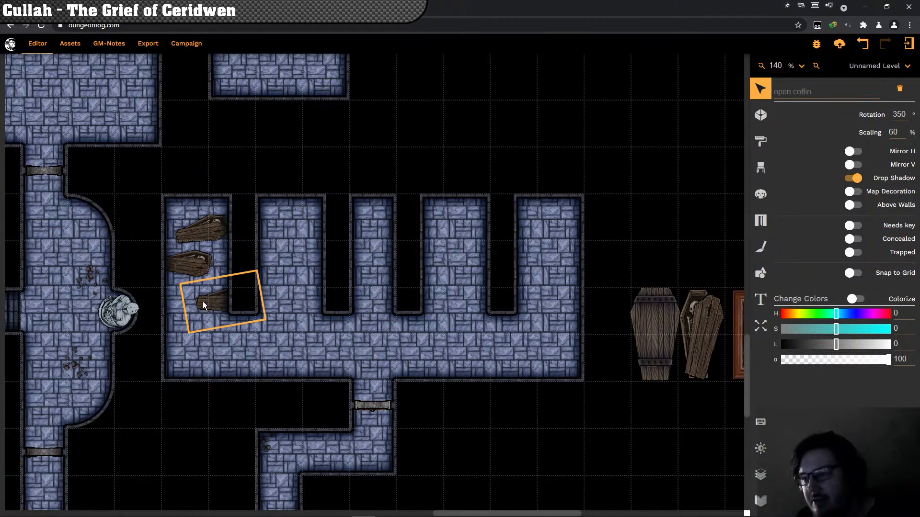
mouse_move(205, 301)
mouse_down()
mouse_move(228, 298)
mouse_move(204, 309)
mouse_move(220, 300)
mouse_move(194, 299)
mouse_up()
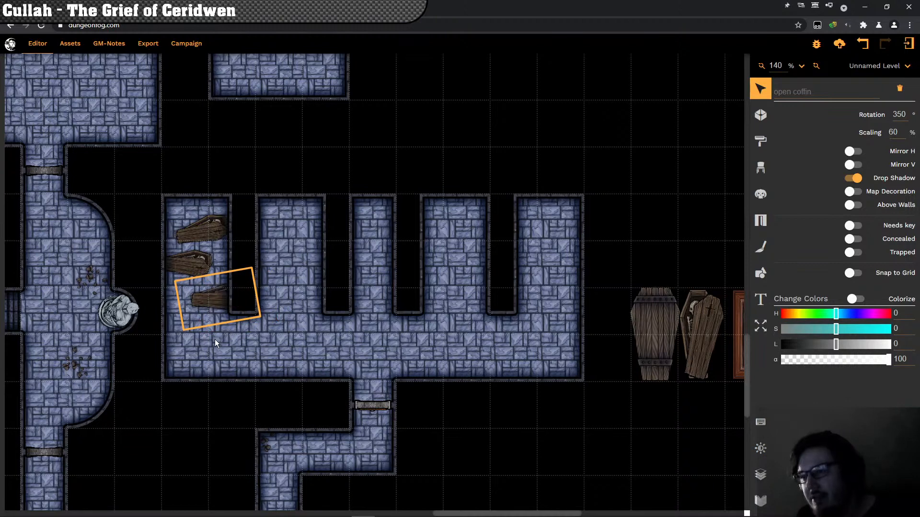
key(Right)
key(Right)
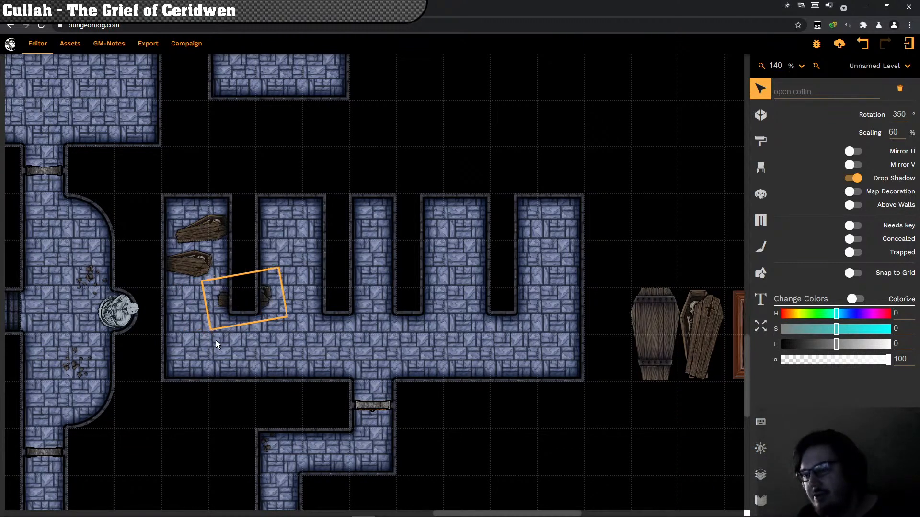
Step: Shift the middle open coffin east across the same divider, with its ends reaching into the two western alcoves
drag(192, 258, 187, 286)
key(Right)
key(Right)
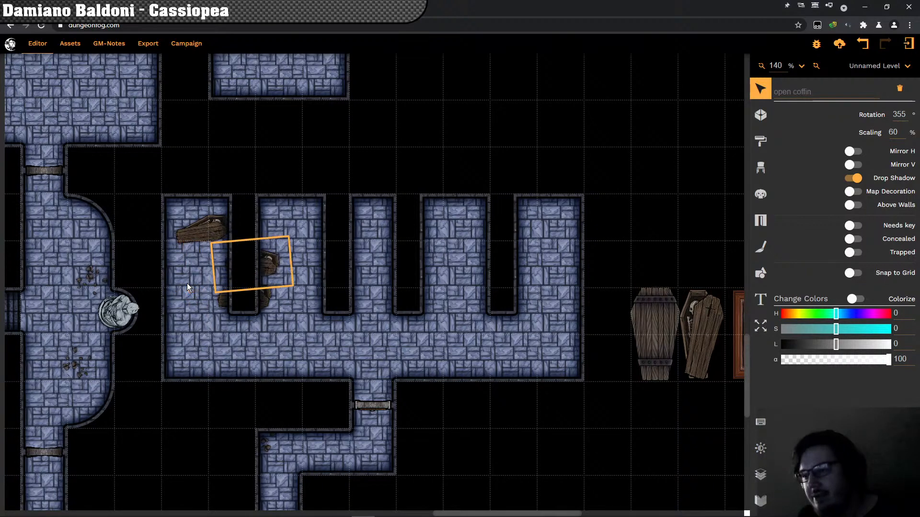
key(Left)
key(Right)
key(Right)
key(Left)
key(Left)
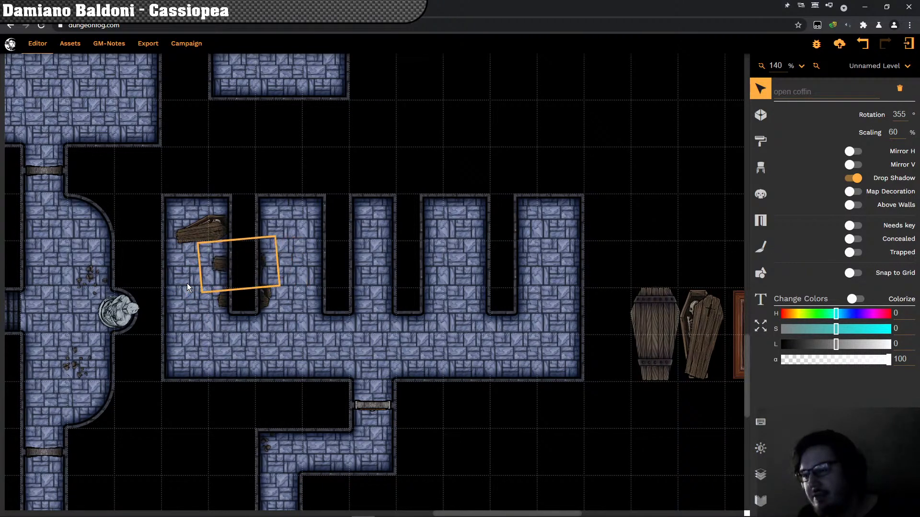
key(Right)
key(Right)
key(Right)
key(Right)
key(Right)
key(Right)
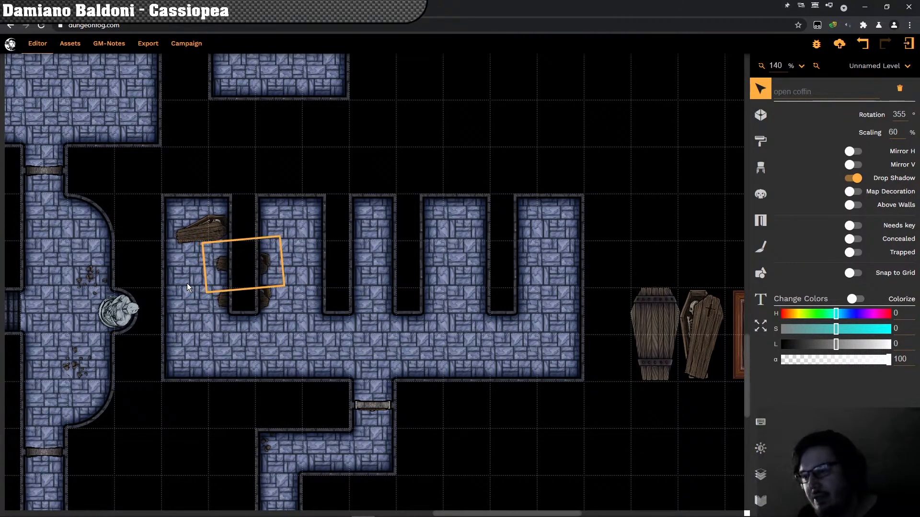
key(Right)
key(Right)
key(Right)
key(Right)
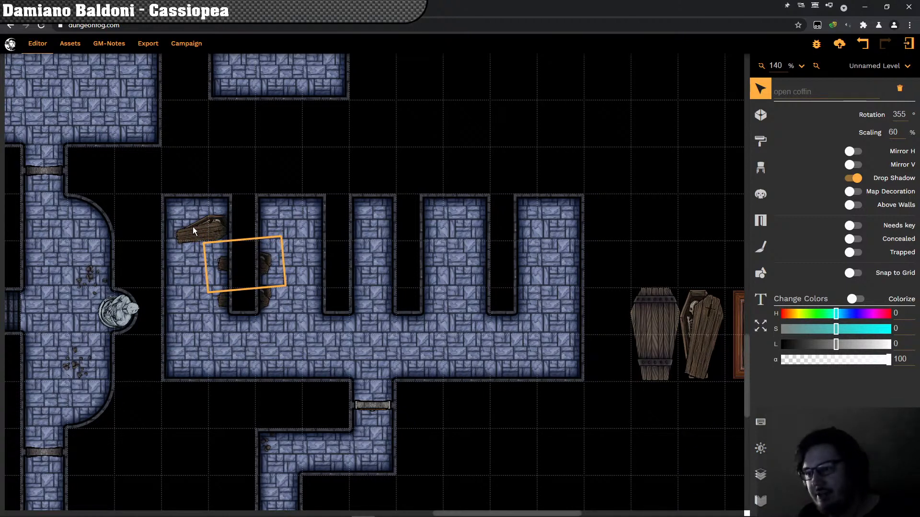
Step: Shift the topmost open coffin east until it is centred across the divider between the first two alcoves
click(197, 231)
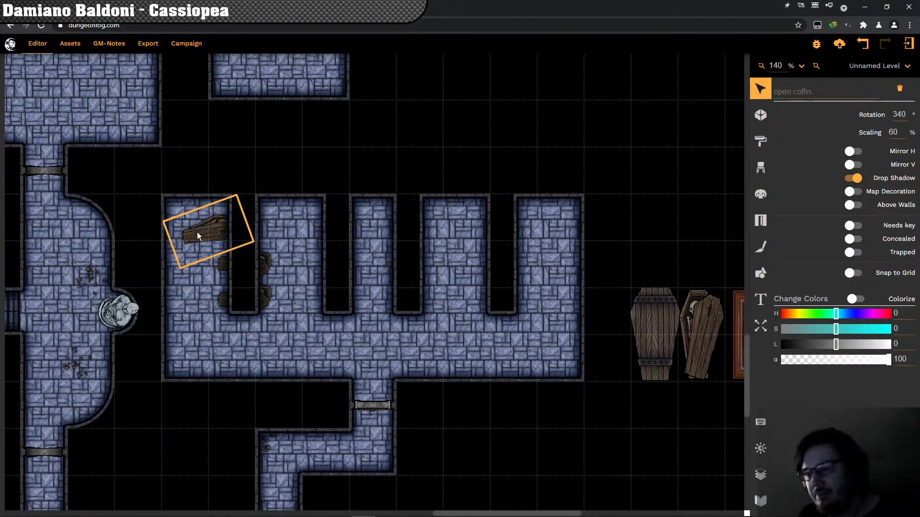
key(Right)
key(Right)
key(Right)
key(Right)
key(Right)
key(Right)
key(Right)
key(Right)
key(Right)
key(Right)
key(Right)
key(Right)
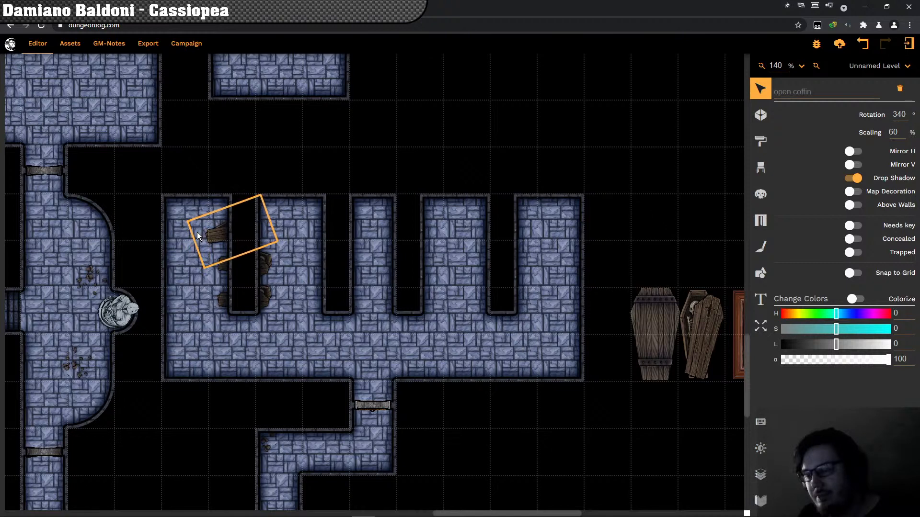
key(Right)
key(Right)
key(Right)
key(Right)
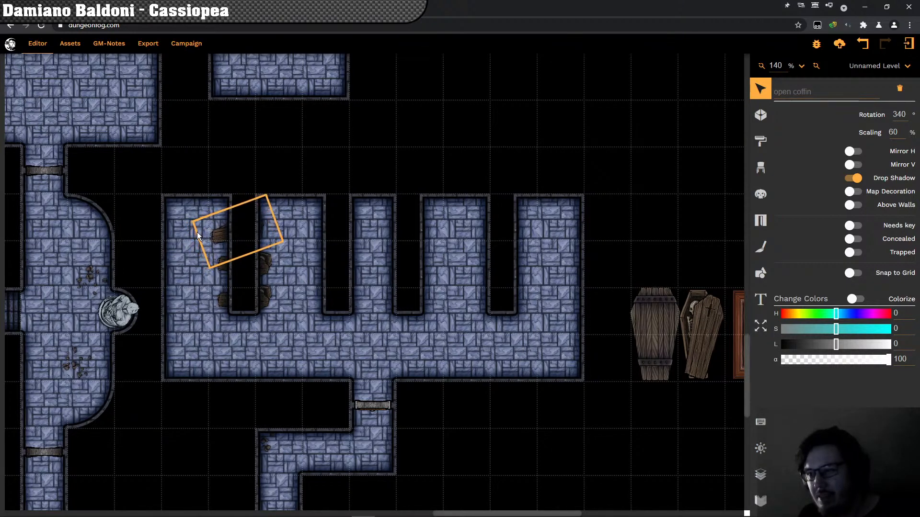
key(Right)
key(Right)
key(Right)
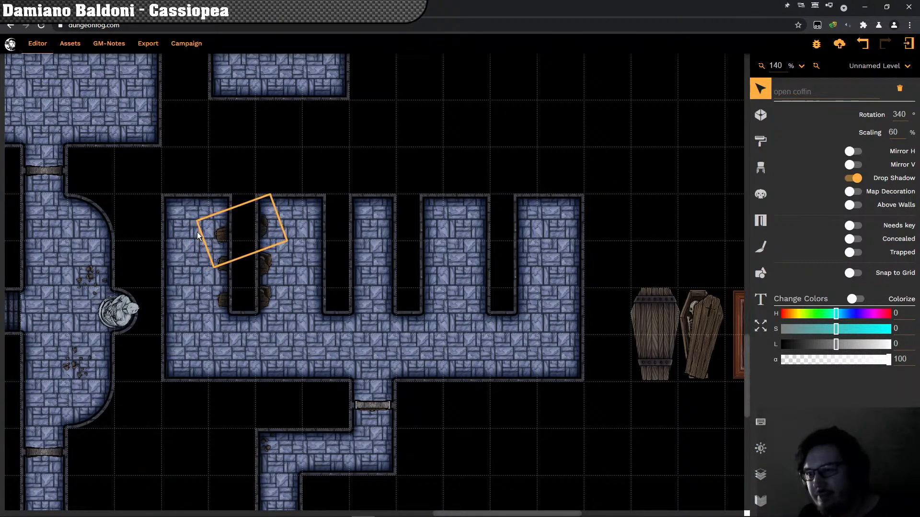
key(Right)
key(Right)
key(Right)
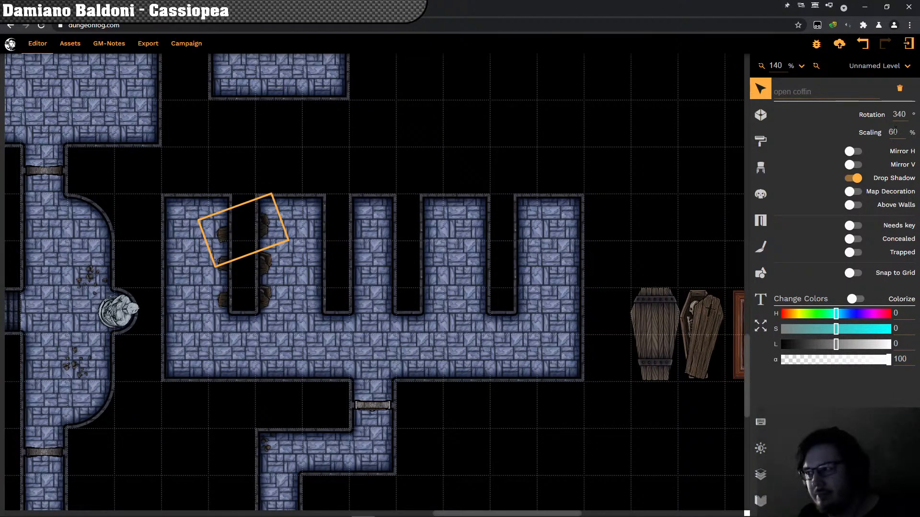
Step: Turn the topmost coffin around to a rotation of 175° so its ends swap sides of the divider
click(902, 115)
key(BackSpace)
key(BackSpace)
text(55)
key(Down)
key(Down)
key(Down)
key(Down)
key(Down)
key(Down)
key(Down)
key(Down)
key(Down)
key(Down)
key(Down)
key(Down)
key(Down)
key(Down)
key(Down)
key(Down)
key(Down)
key(Down)
key(Down)
key(Down)
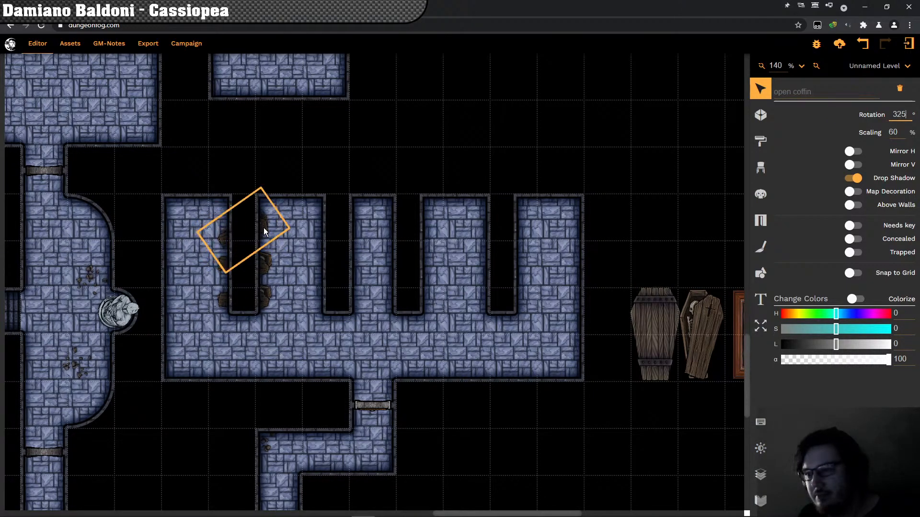
key(Down)
key(Down)
key(Down)
key(Down)
key(Down)
key(Down)
key(Down)
key(Down)
key(Down)
key(Down)
key(Down)
key(Down)
key(Down)
key(Down)
key(Down)
key(Down)
key(Down)
key(Down)
key(Down)
key(Down)
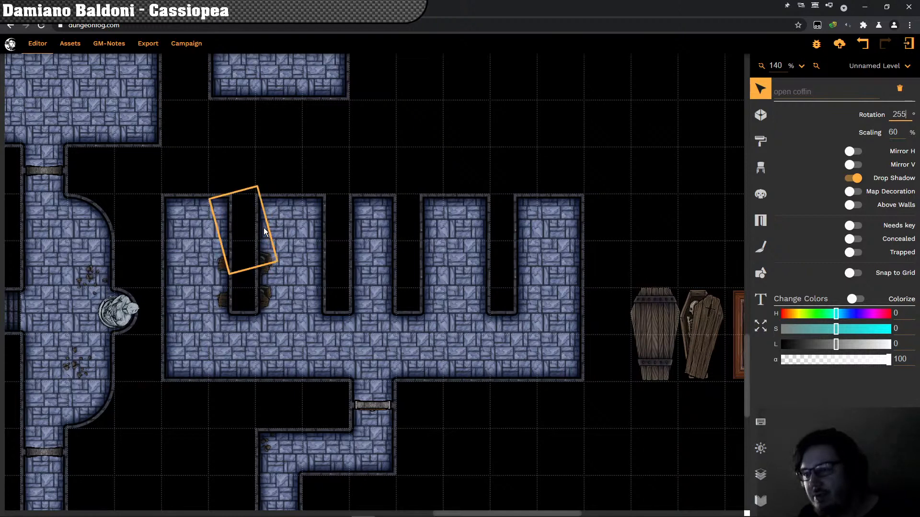
key(Down)
key(Down)
key(Down)
key(Down)
key(Down)
key(Down)
key(Down)
key(Down)
key(Down)
key(Down)
key(Down)
key(Down)
key(Down)
key(Down)
key(Down)
key(Down)
key(Down)
key(Down)
key(Down)
key(Down)
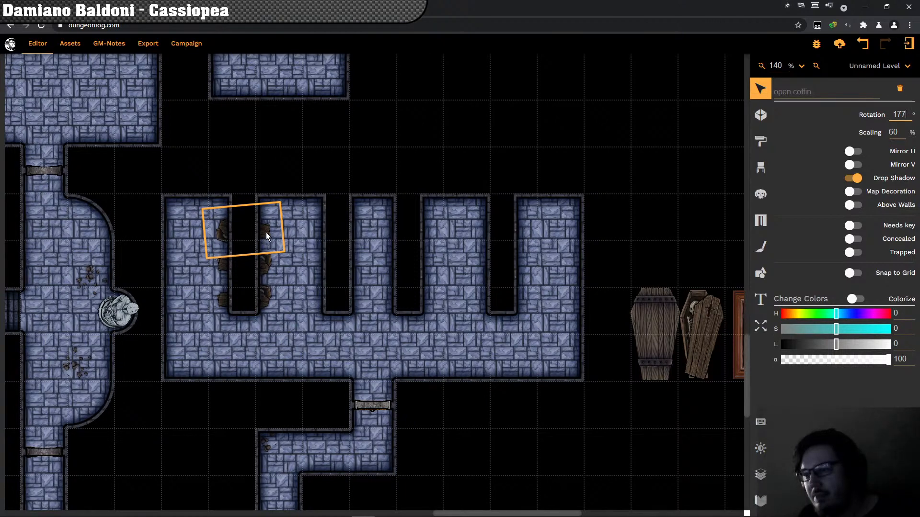
click(673, 141)
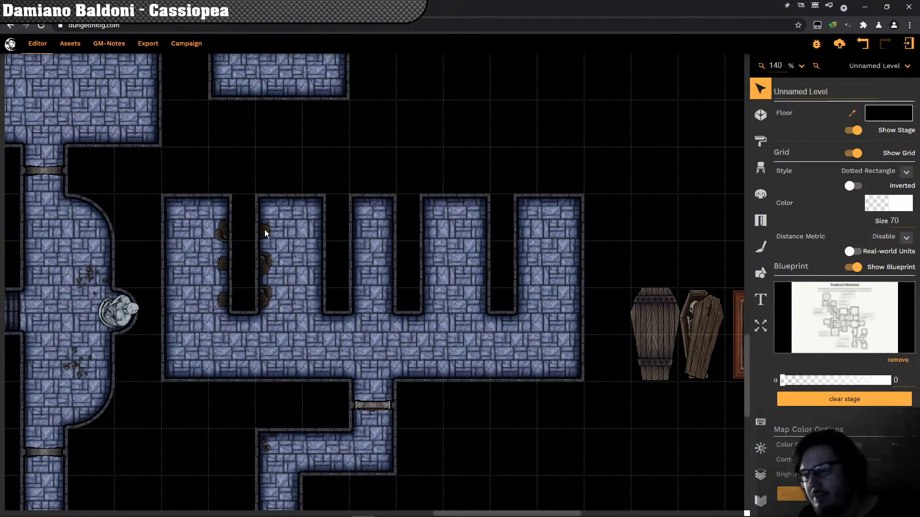
drag(286, 289, 323, 329)
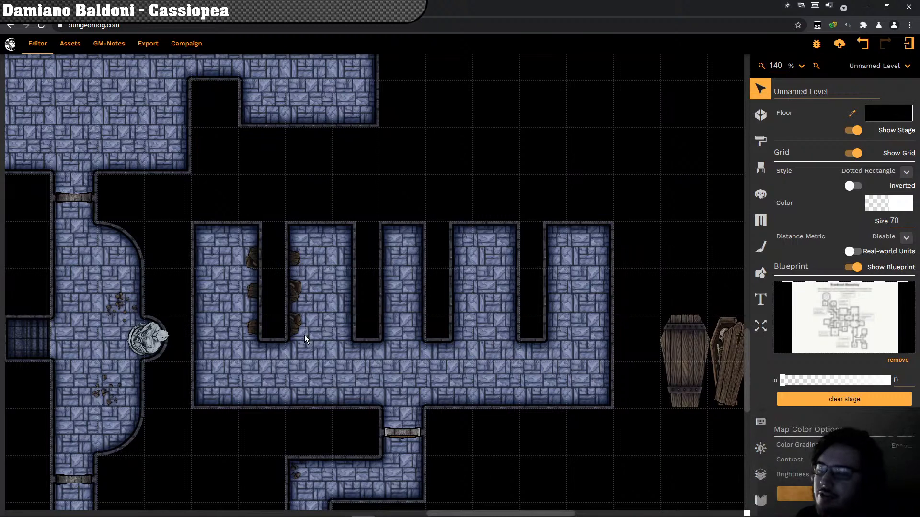
drag(304, 335, 300, 297)
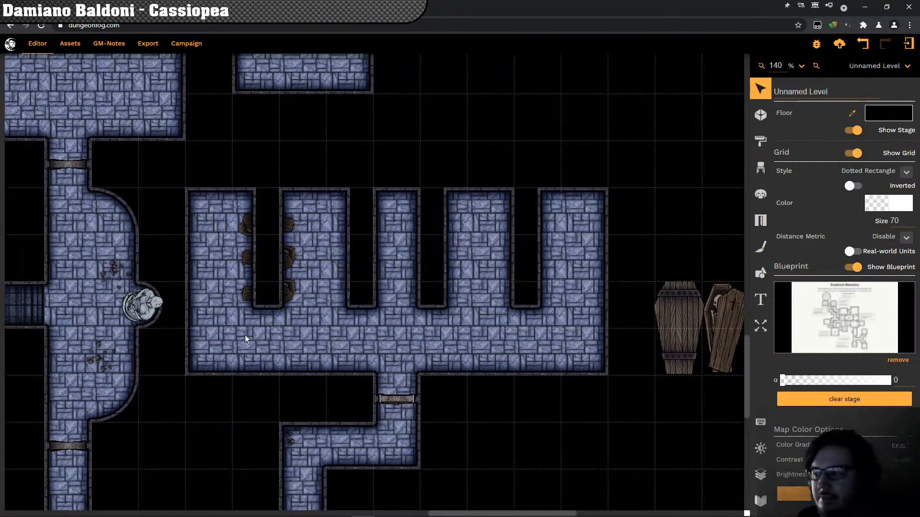
click(225, 331)
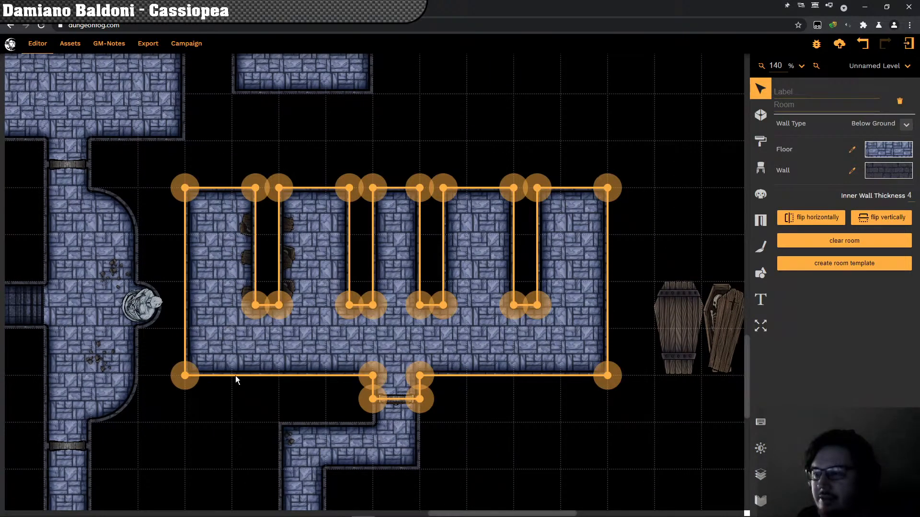
drag(241, 394, 215, 389)
click(215, 387)
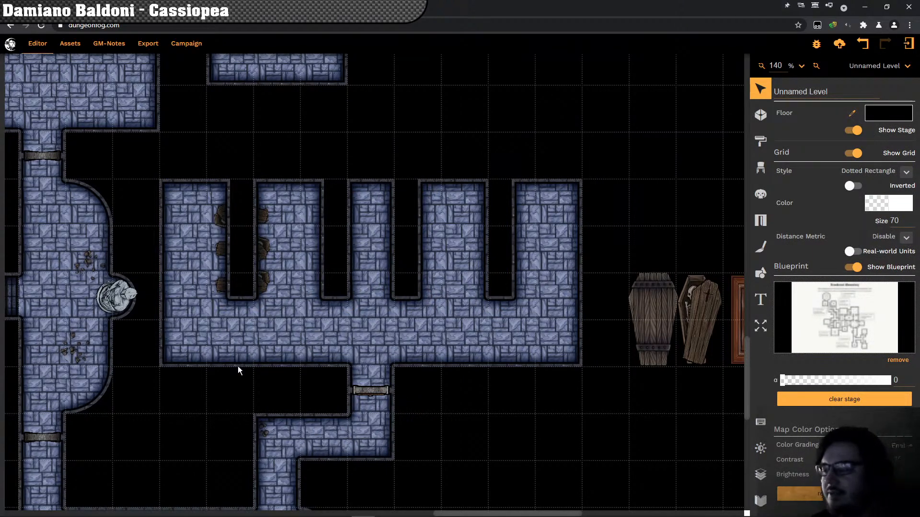
drag(251, 335, 257, 354)
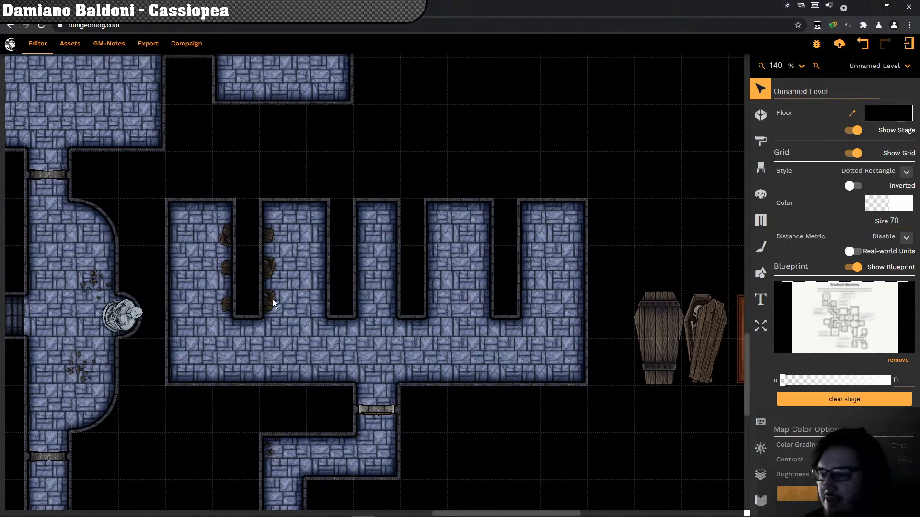
Step: Delete the lowest and middle open coffins straddling the divider between the first two alcoves
click(273, 298)
click(265, 298)
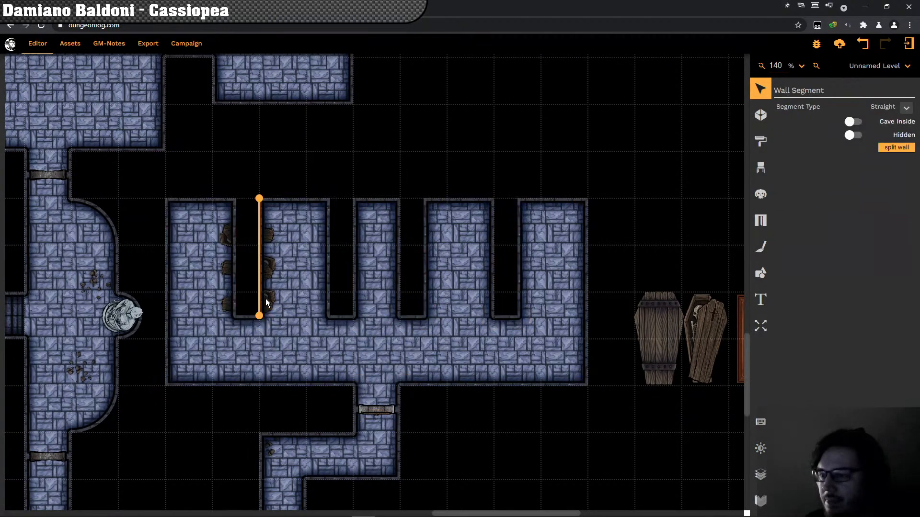
click(267, 301)
click(267, 301)
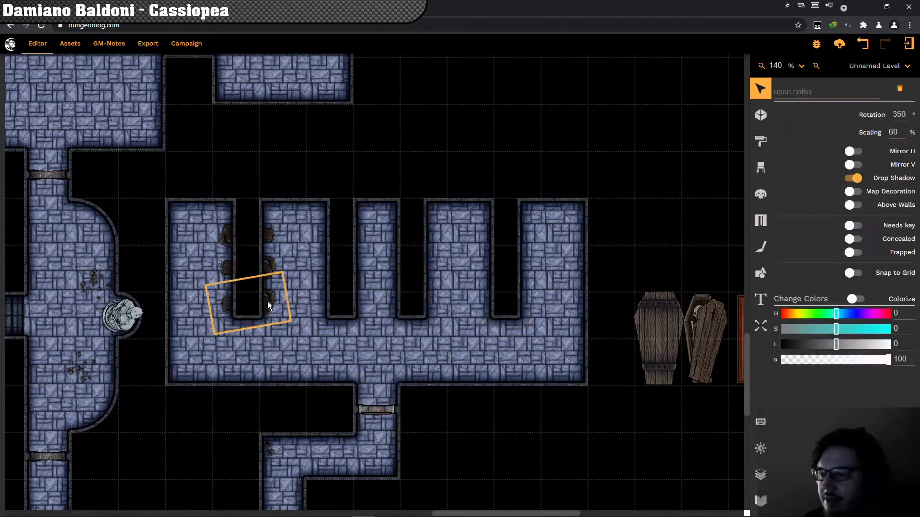
click(274, 265)
drag(269, 267, 263, 237)
Step: Rotate the remaining open coffin on the divider to 270°
click(266, 235)
click(266, 235)
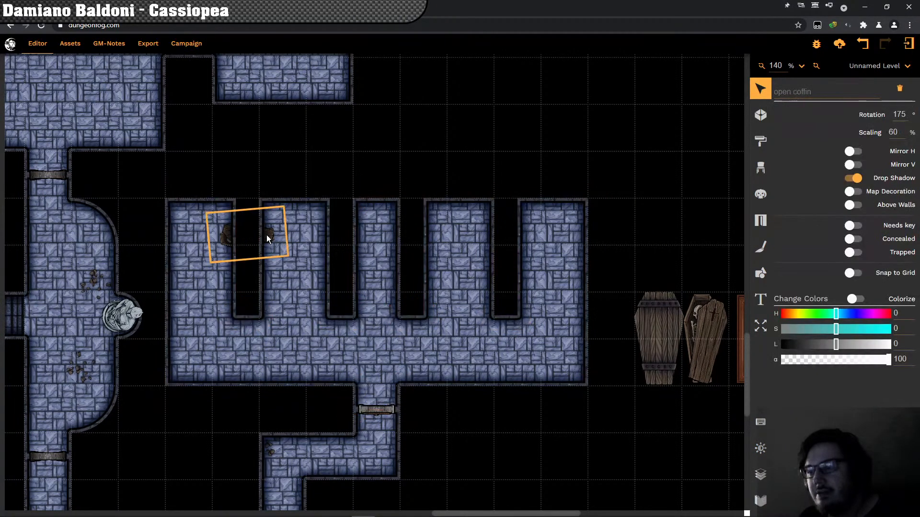
scroll(227, 254, down, 7)
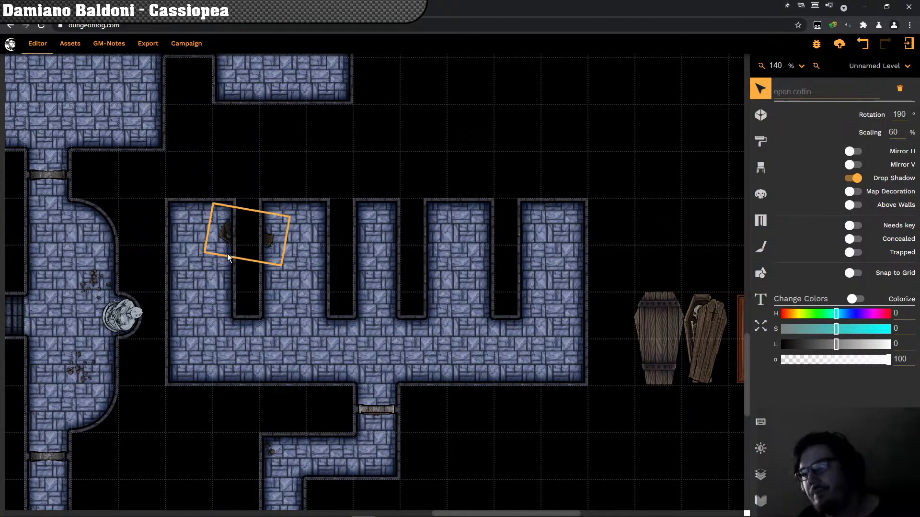
scroll(227, 252, down, 9)
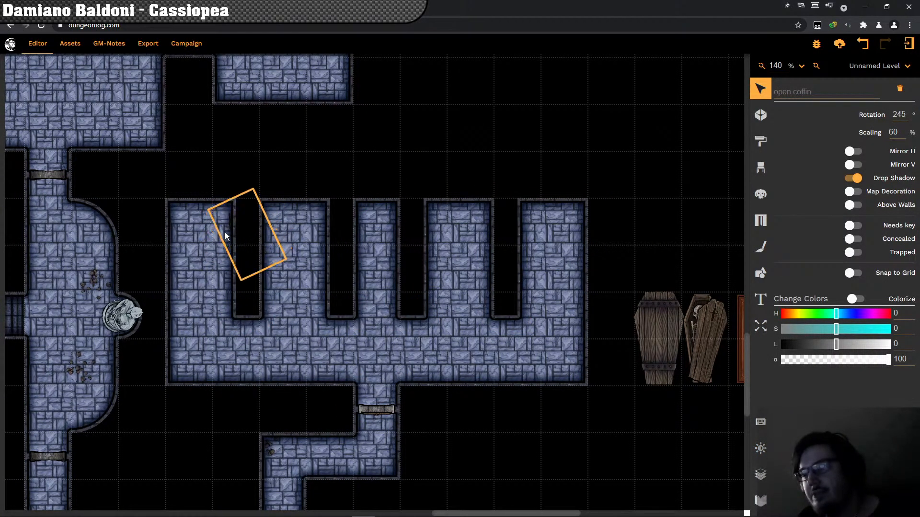
scroll(225, 232, down, 3)
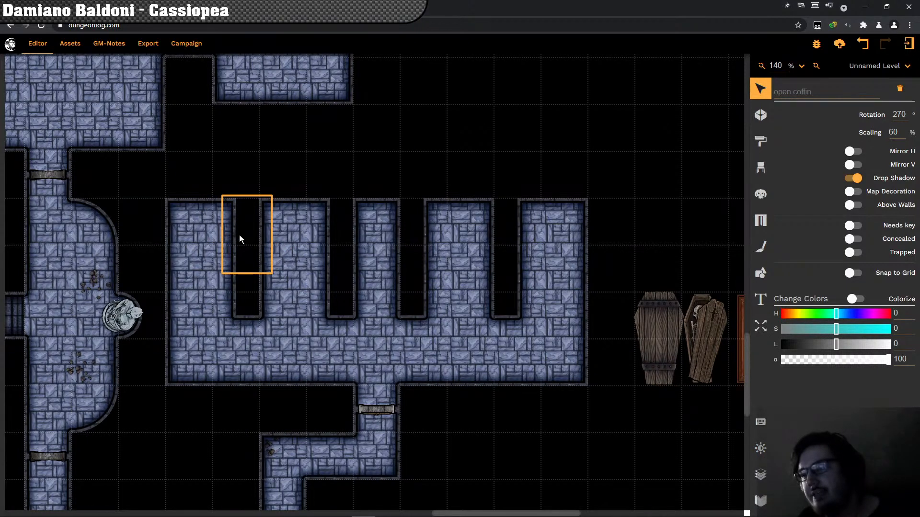
click(246, 237)
click(269, 245)
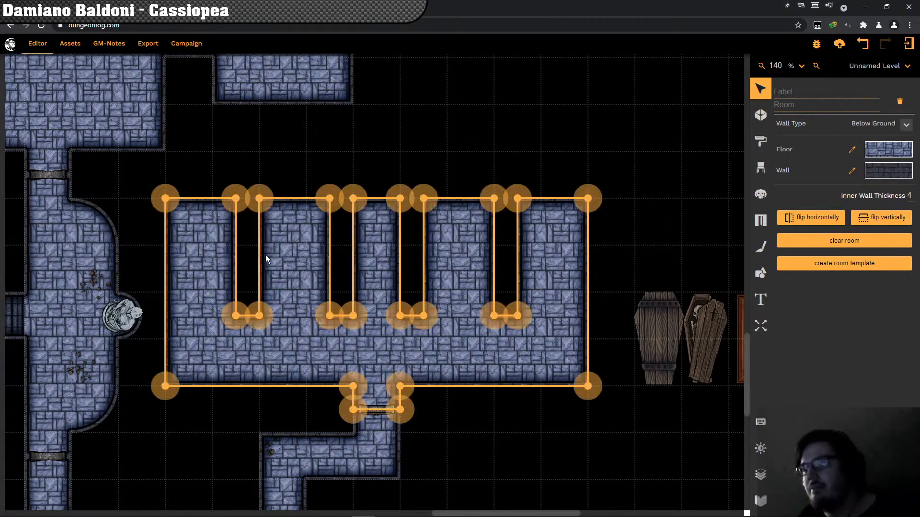
click(236, 243)
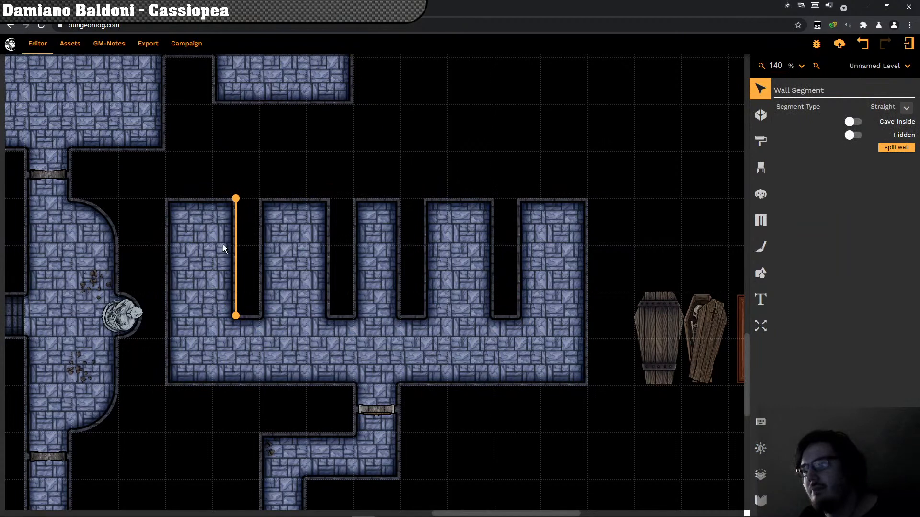
Step: Select the hidden open coffin from the crypt room's layer contents and set it half into the second alcove's west wall
click(230, 237)
click(230, 237)
click(263, 232)
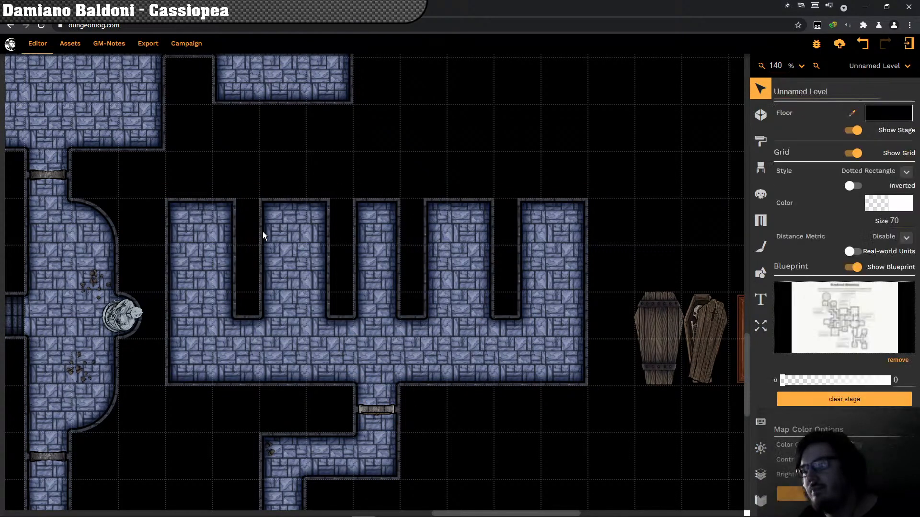
click(262, 232)
click(259, 235)
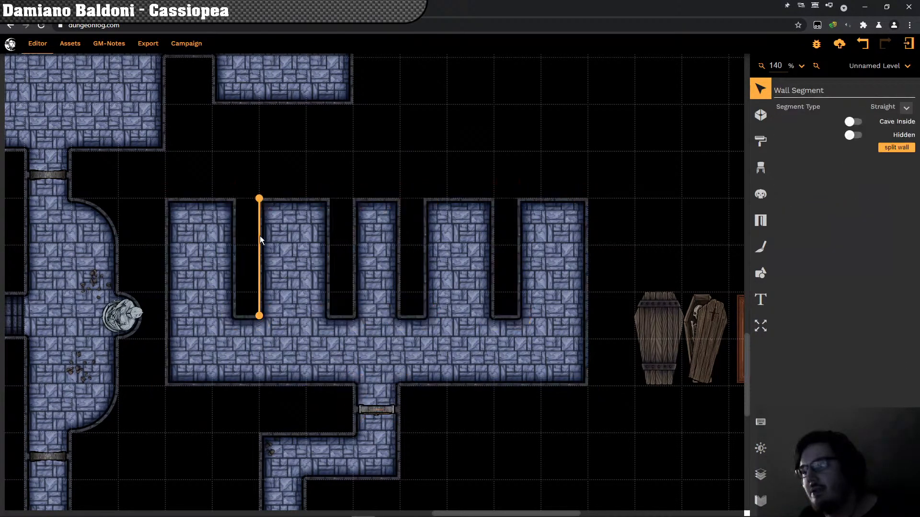
click(252, 237)
click(293, 231)
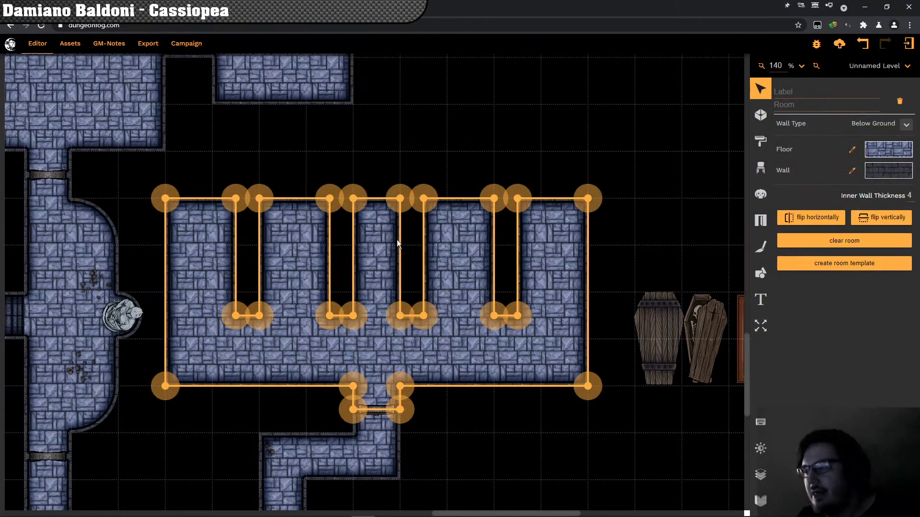
click(760, 475)
click(858, 153)
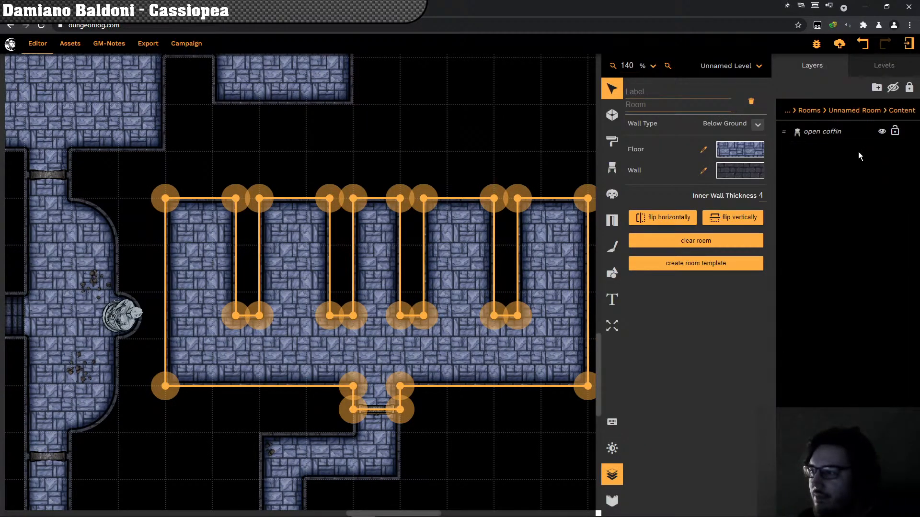
click(858, 137)
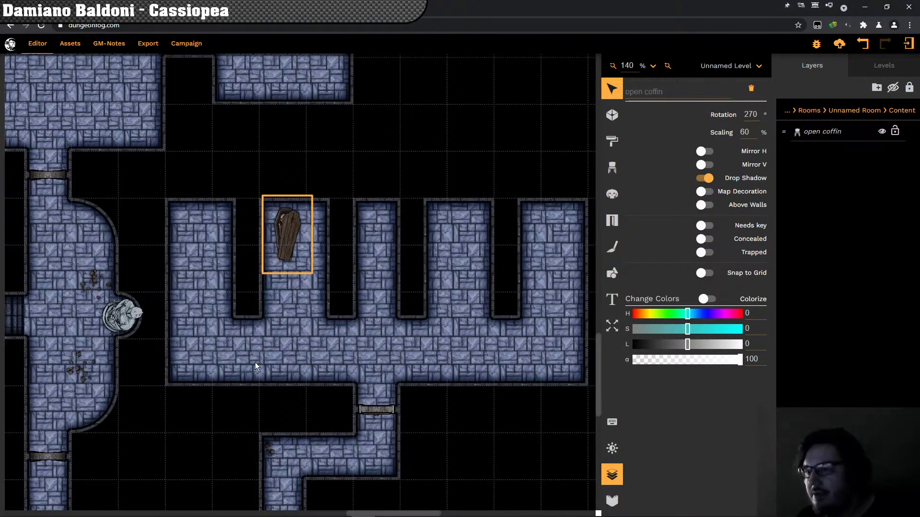
drag(264, 224, 281, 231)
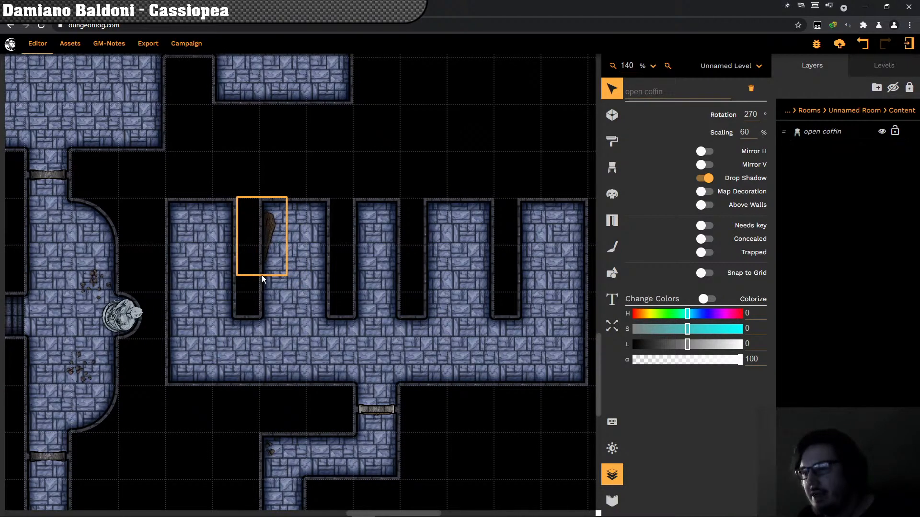
Step: Rotate the open coffin in the second alcove's west wall to 265°
scroll(262, 275, down, 1)
scroll(262, 275, down, 1)
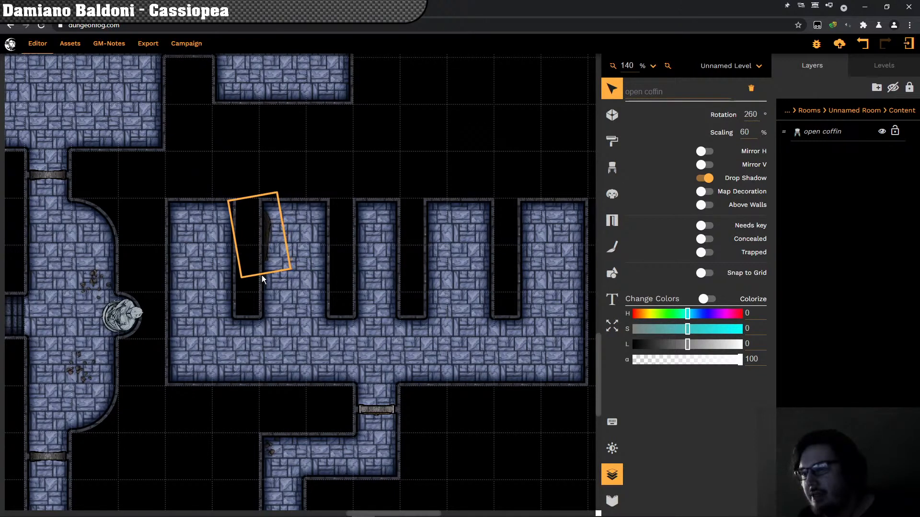
scroll(261, 275, up, 1)
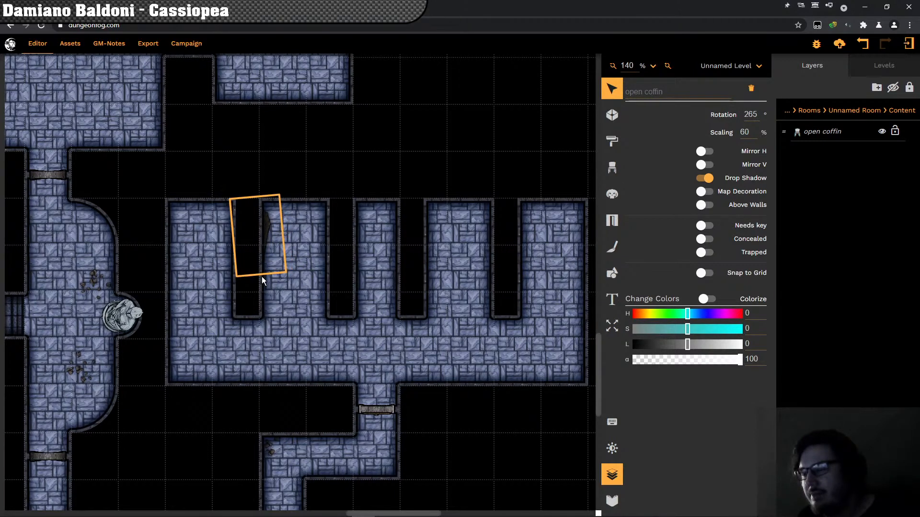
click(357, 135)
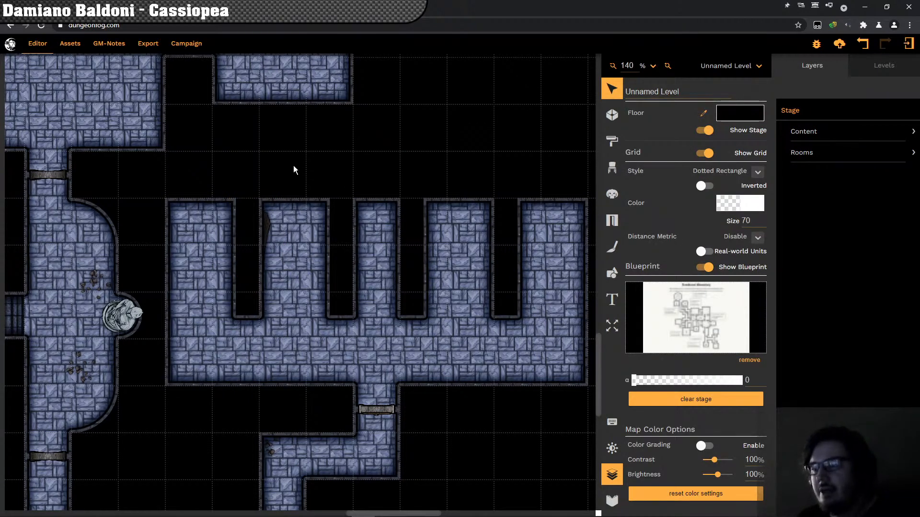
Step: Examine how the open coffin embedded in the second alcove's west wall looks against the crypt room's floor and dividers
drag(294, 165, 241, 185)
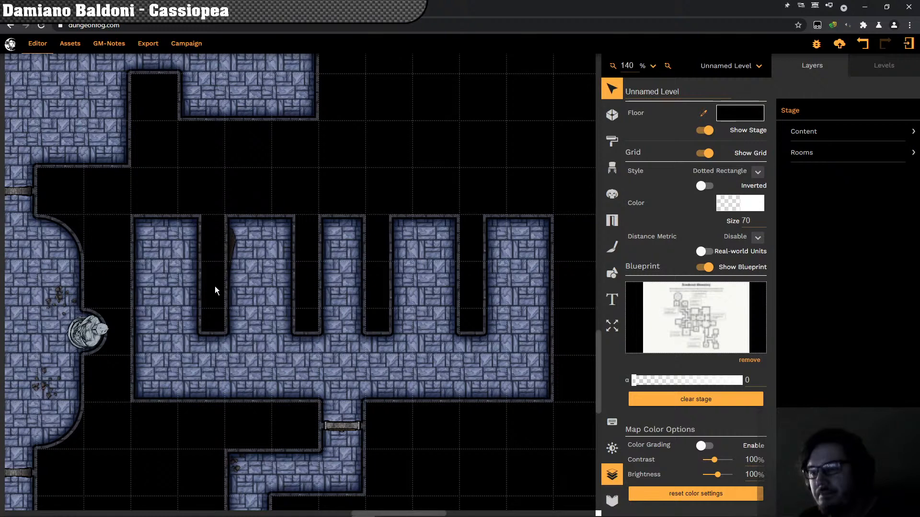
click(233, 241)
click(259, 153)
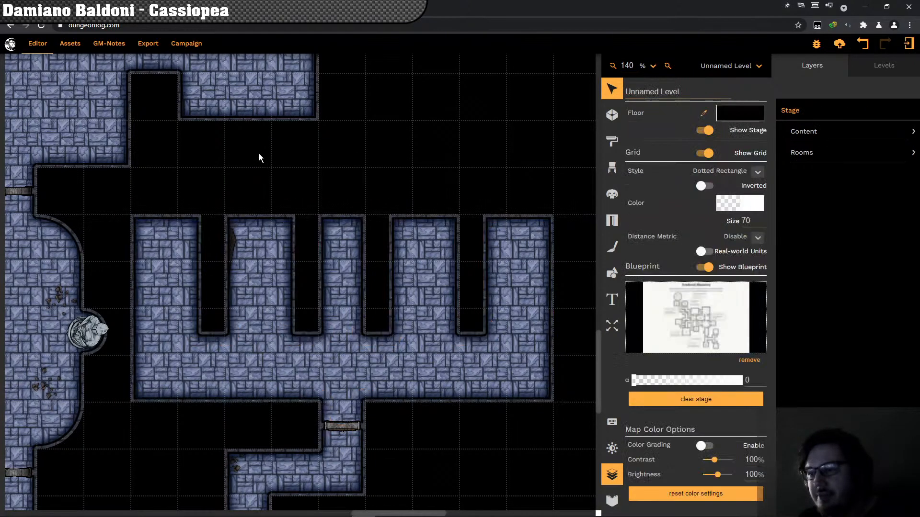
click(232, 240)
click(257, 182)
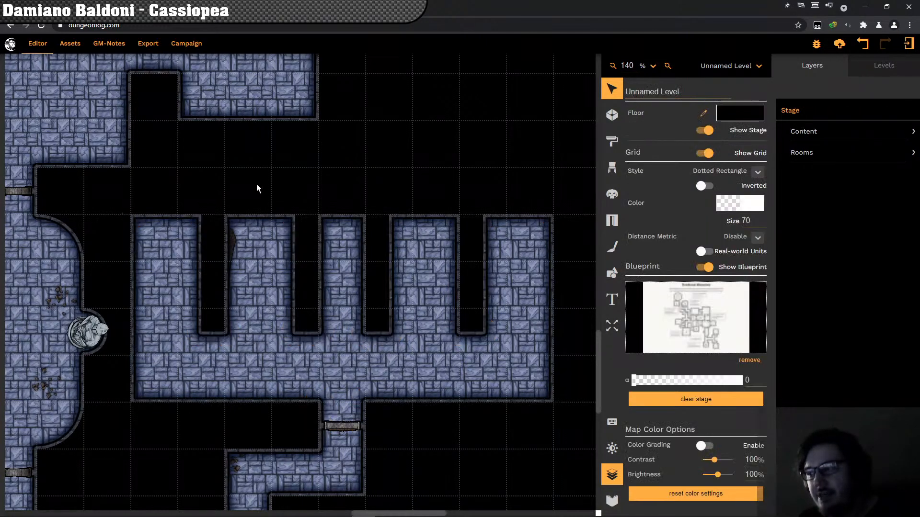
drag(242, 209, 253, 229)
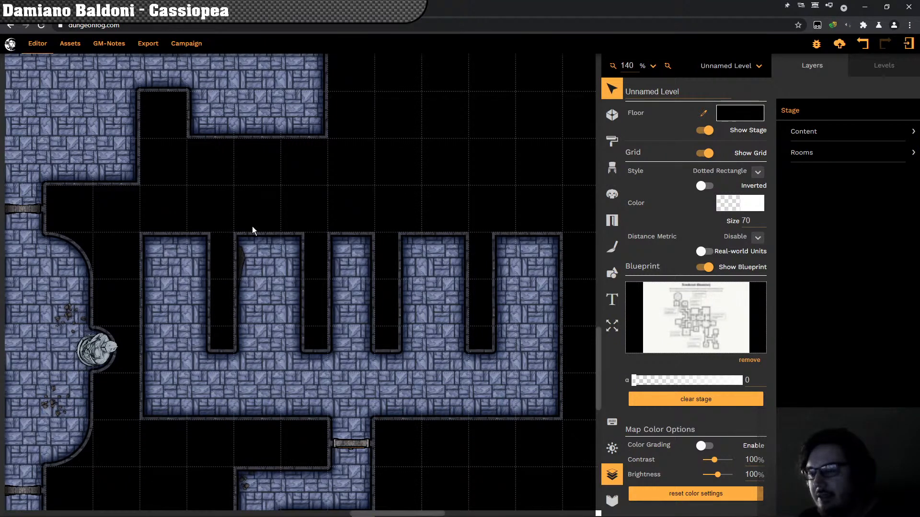
scroll(238, 340, down, 2)
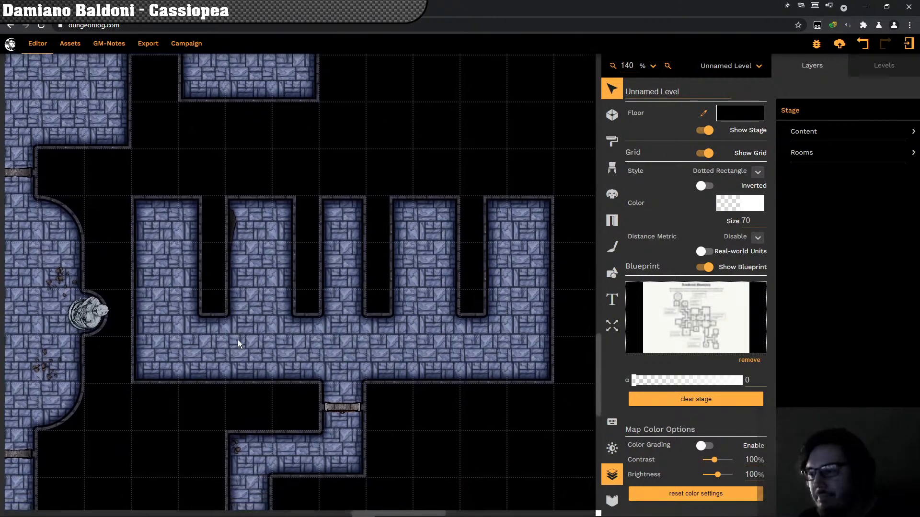
scroll(235, 333, up, 1)
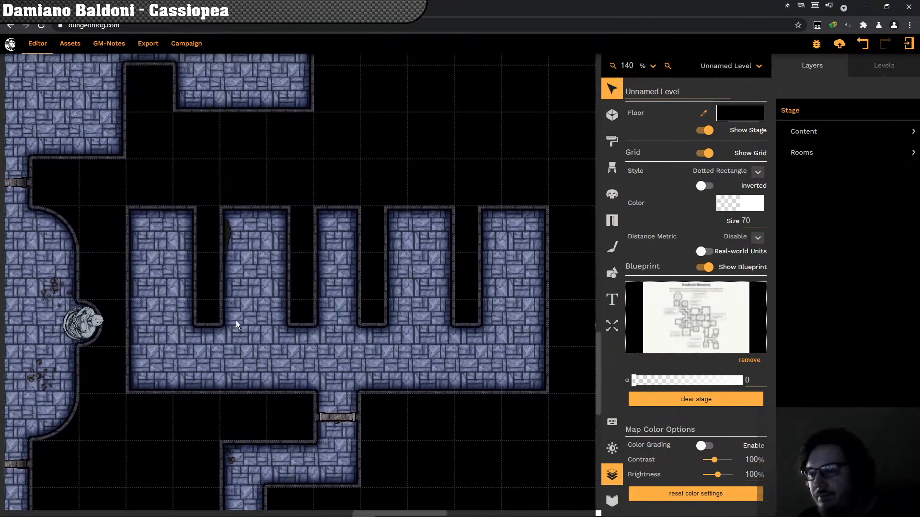
click(237, 314)
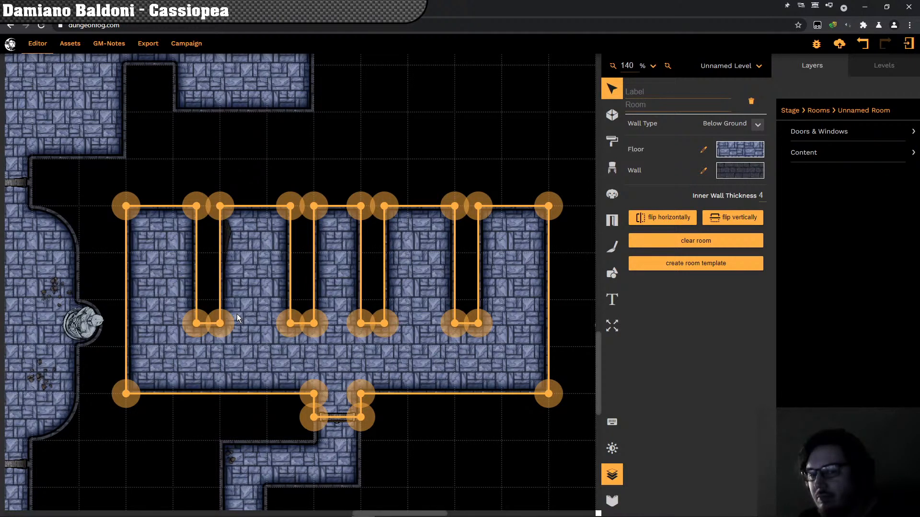
click(295, 162)
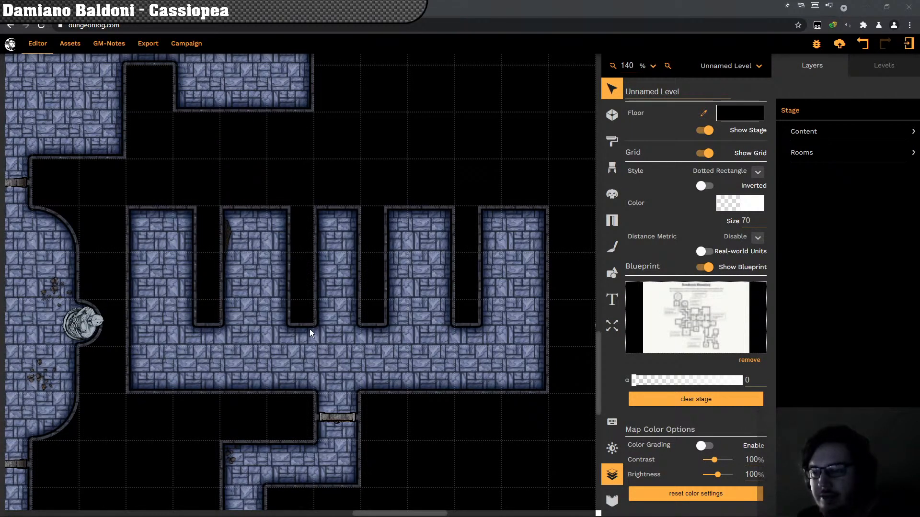
drag(320, 290, 293, 295)
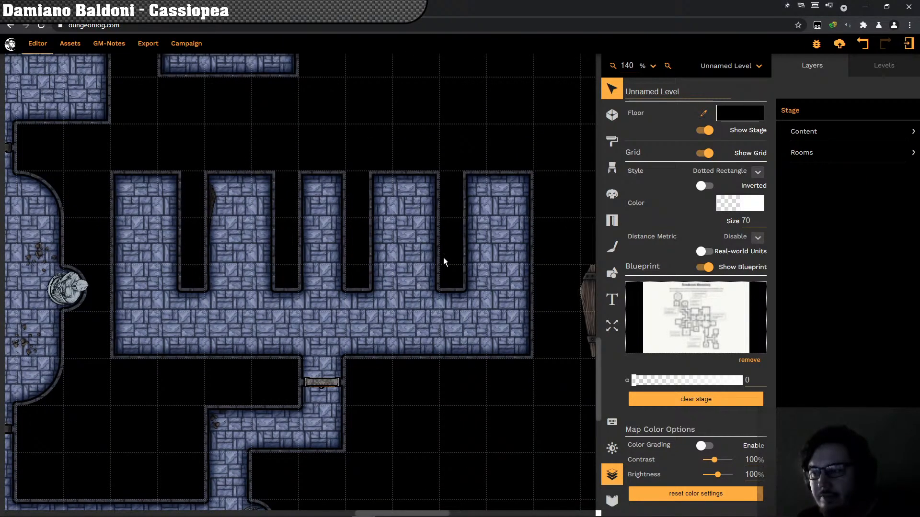
click(418, 265)
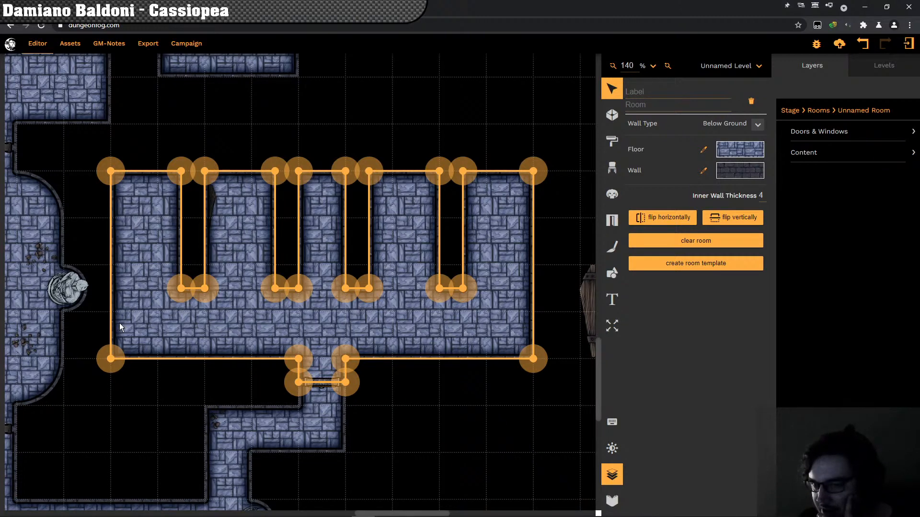
click(150, 401)
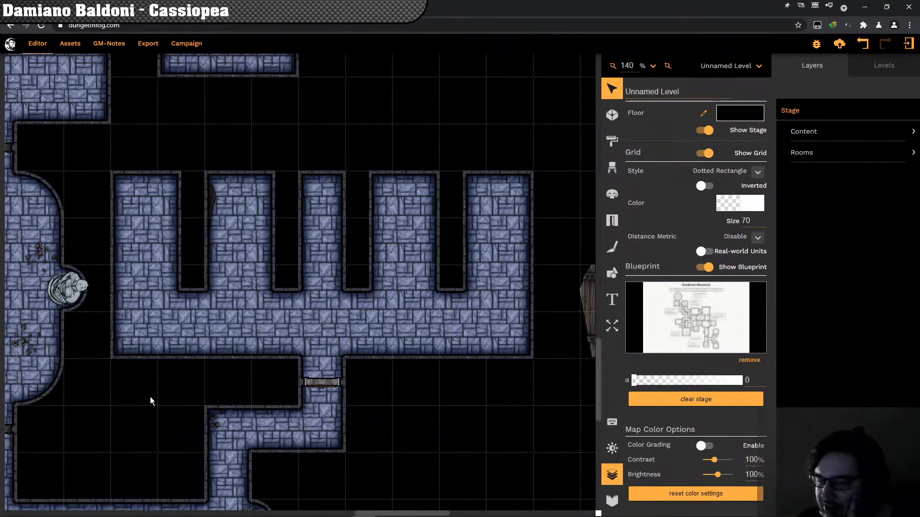
mouse_move(150, 396)
mouse_down()
mouse_move(159, 375)
mouse_move(145, 318)
mouse_move(145, 386)
mouse_up()
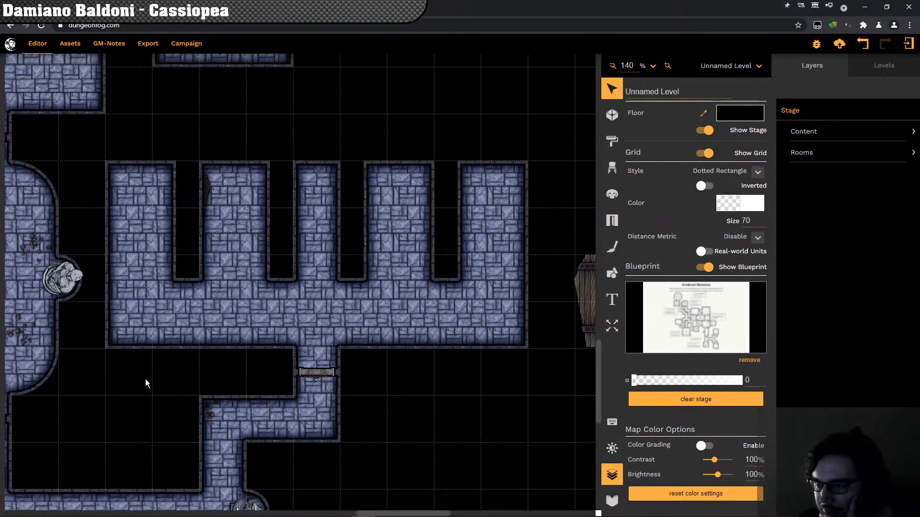
click(207, 189)
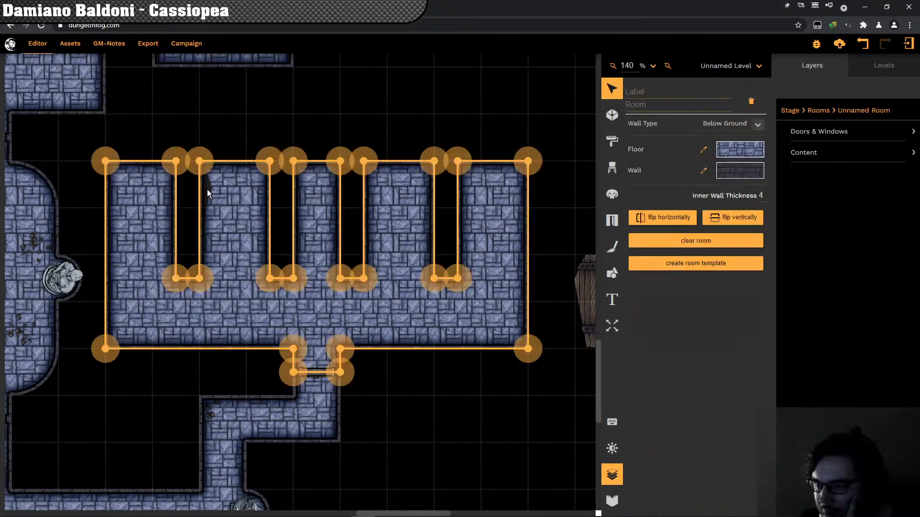
click(207, 189)
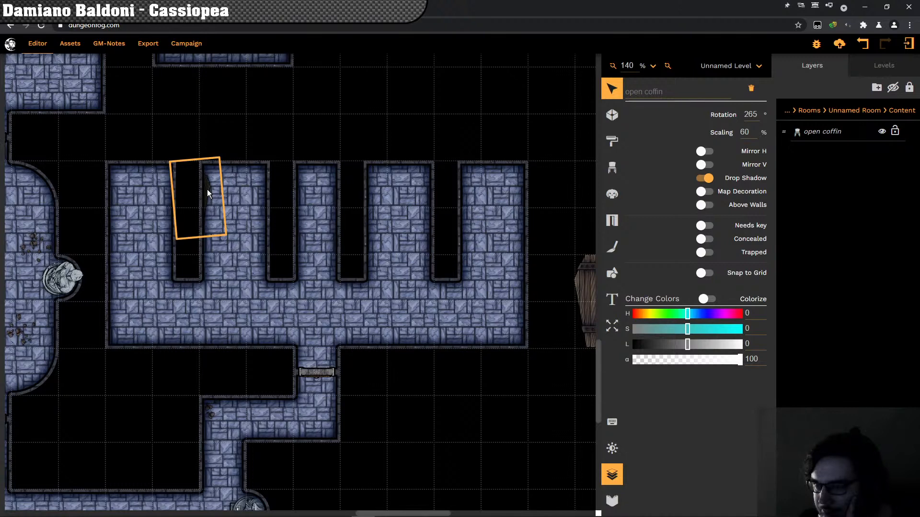
click(234, 144)
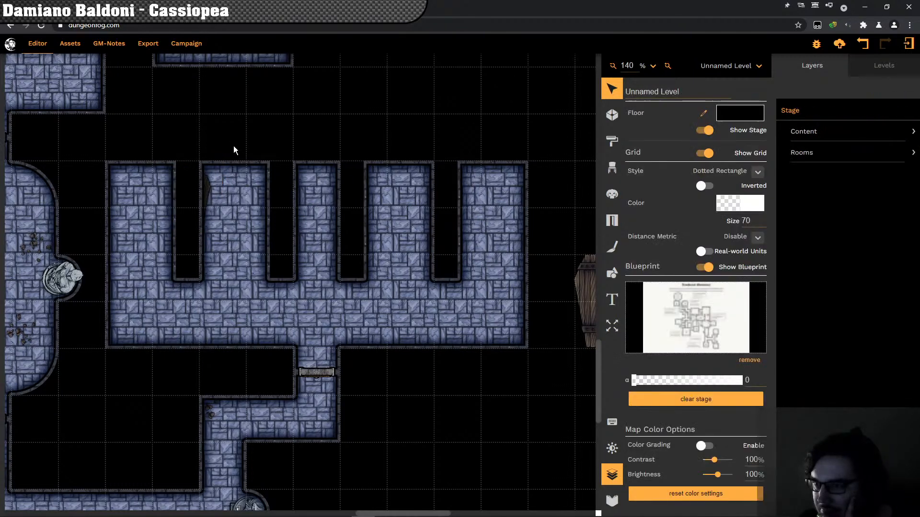
Step: Delete the two lower wall points of the divider between the first two alcoves to merge them into one space
click(236, 269)
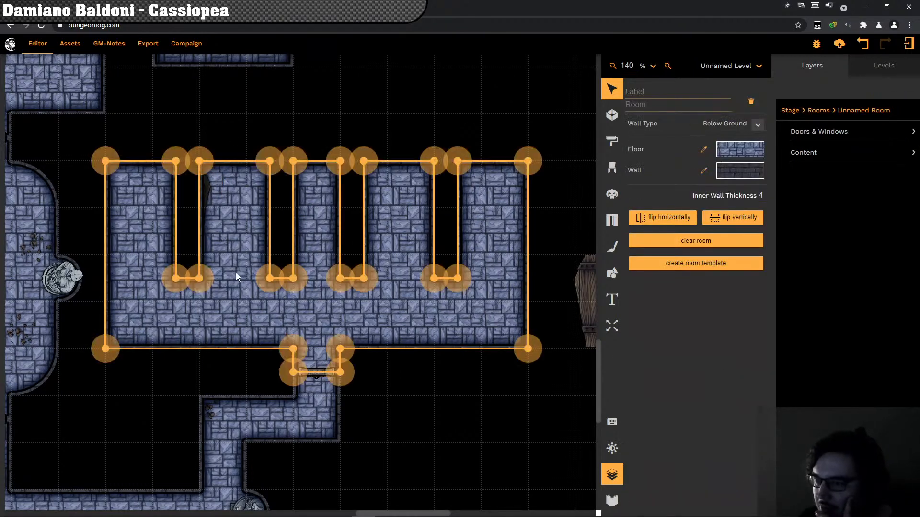
click(176, 278)
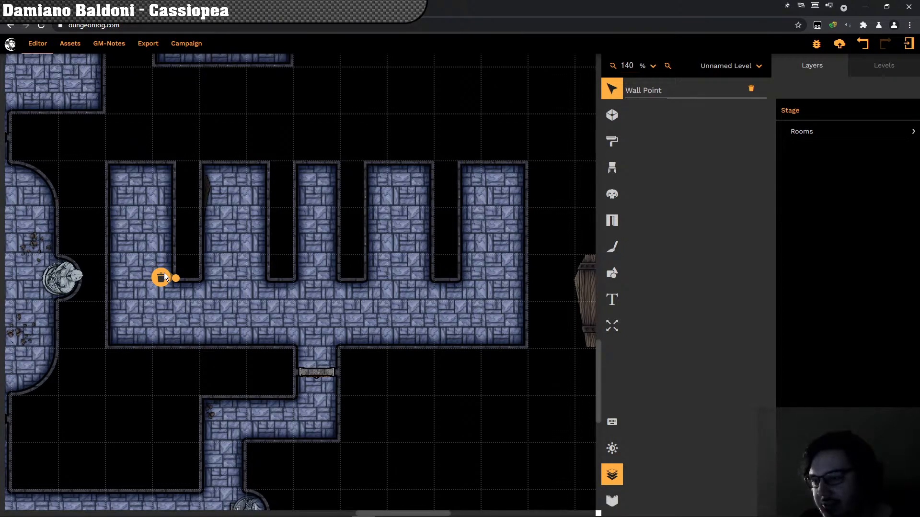
key(Delete)
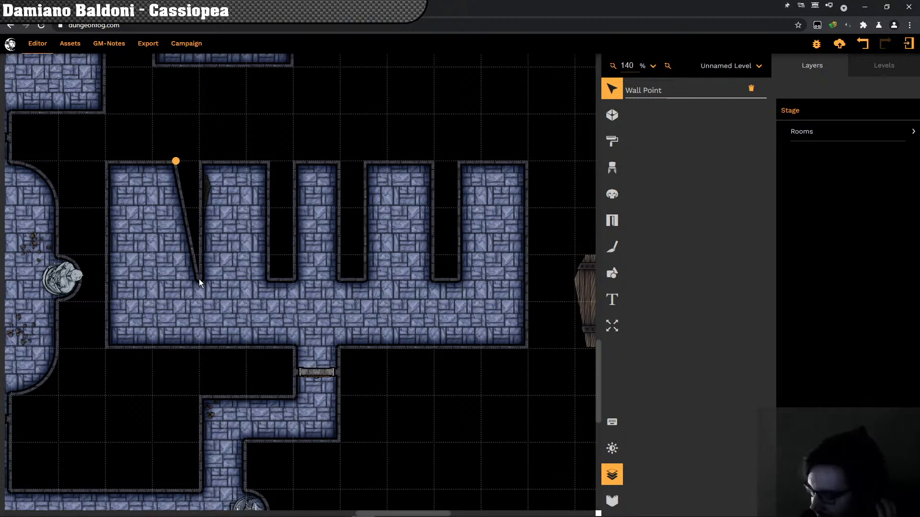
click(157, 286)
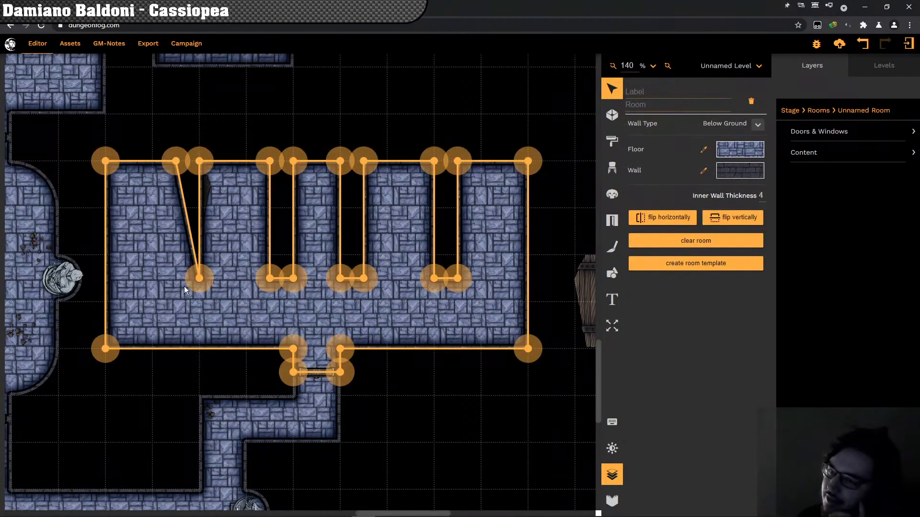
click(198, 279)
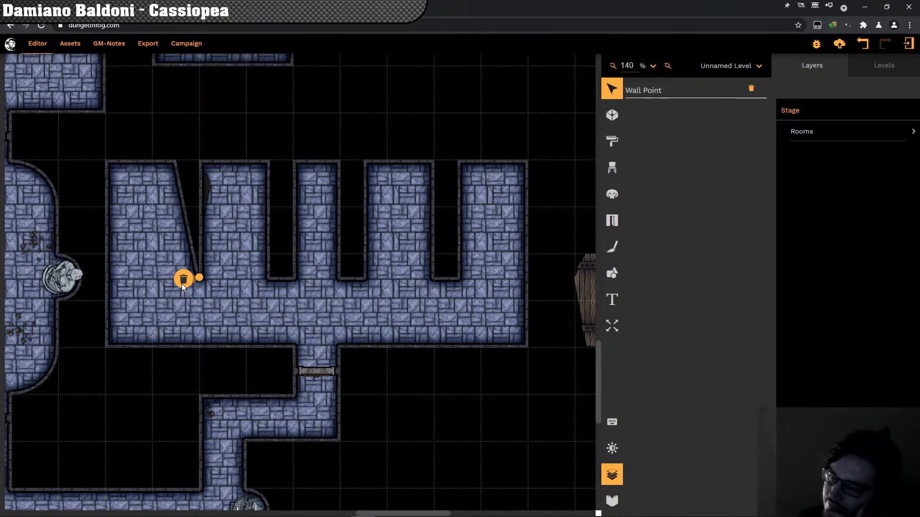
click(183, 282)
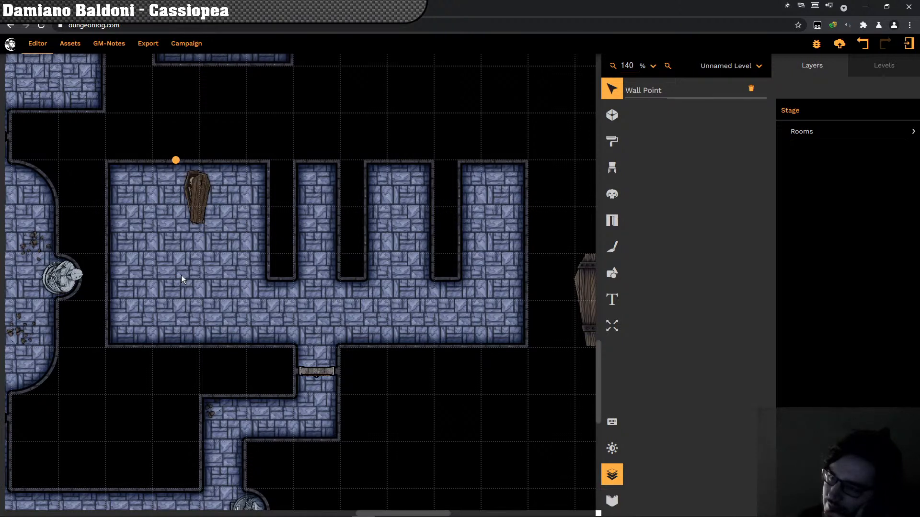
Step: Move the open coffin east, close to the wall of the remaining divider beside the merged alcove
click(202, 197)
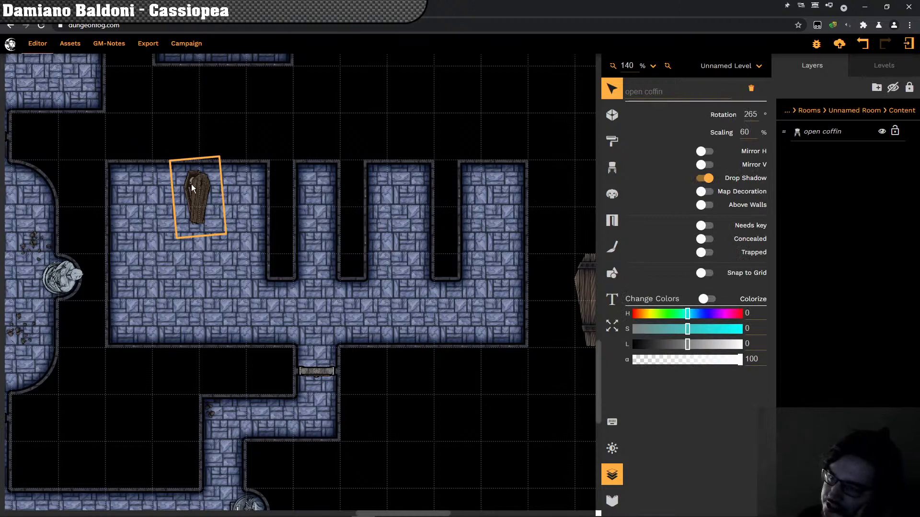
drag(194, 196, 239, 203)
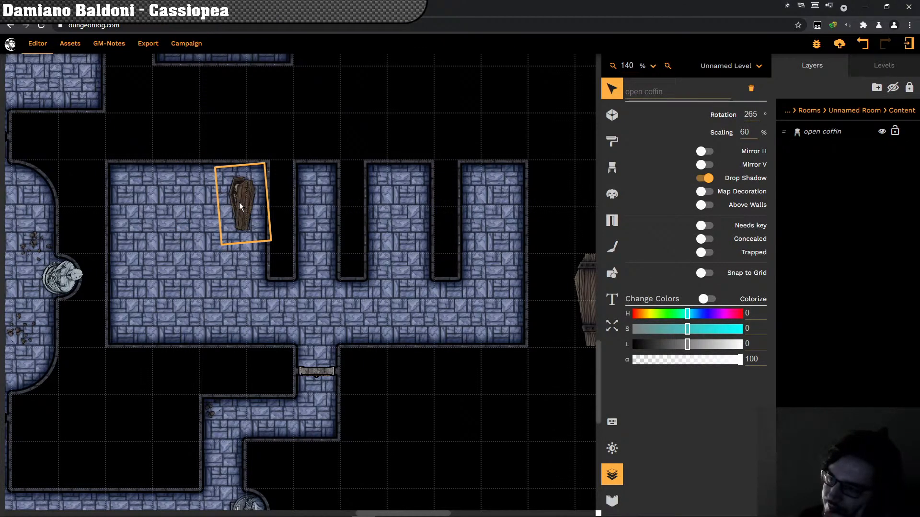
Step: Set the Shape tool to point-by-point drawing with snap to grid enabled
click(614, 282)
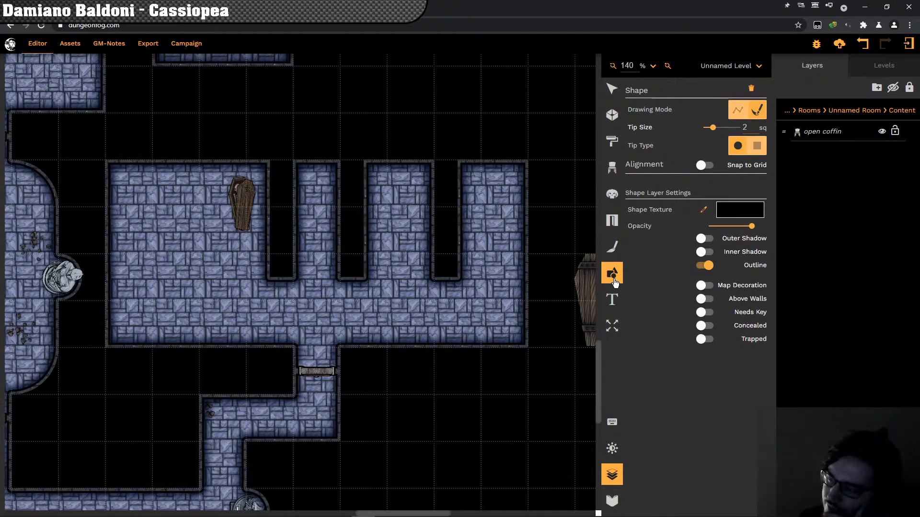
click(739, 112)
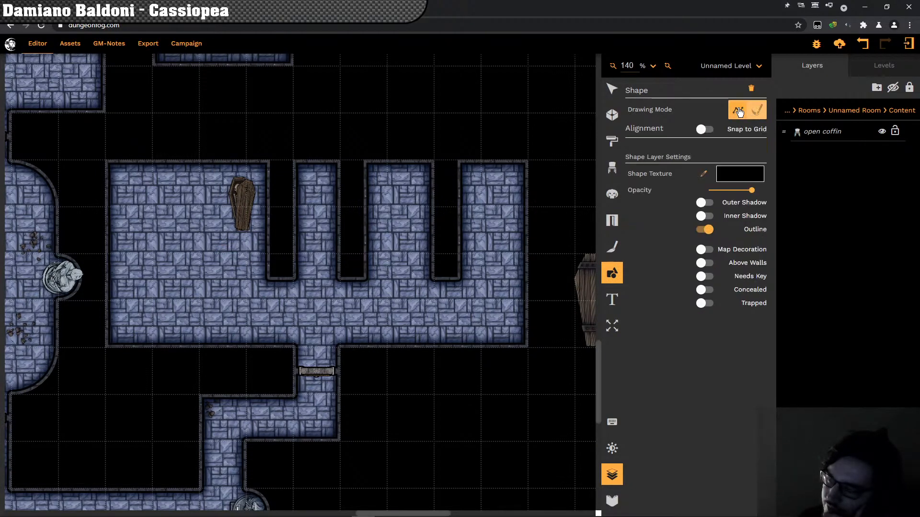
click(700, 132)
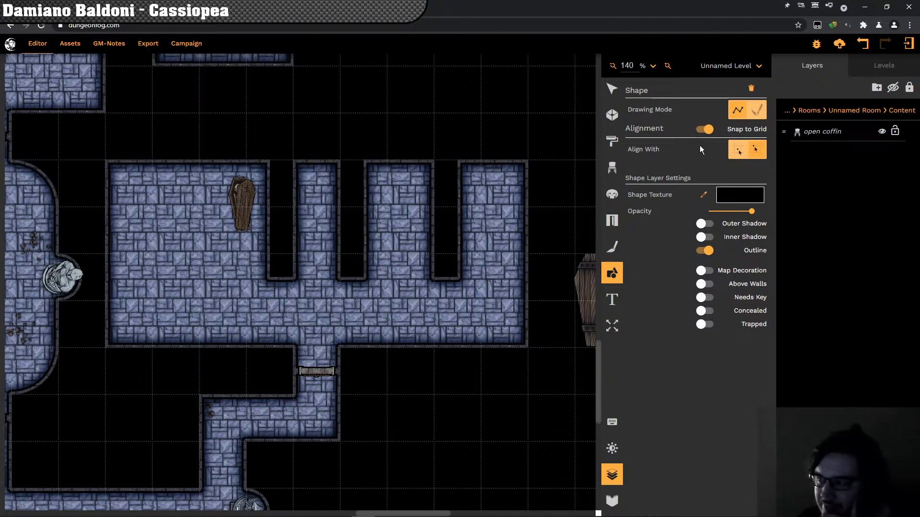
Step: Set the level's grid size to 35
click(613, 89)
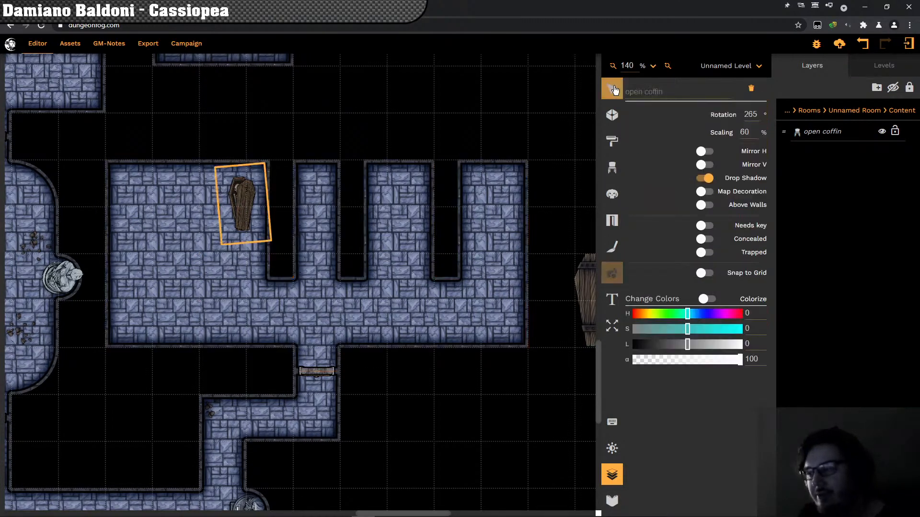
click(530, 118)
click(682, 214)
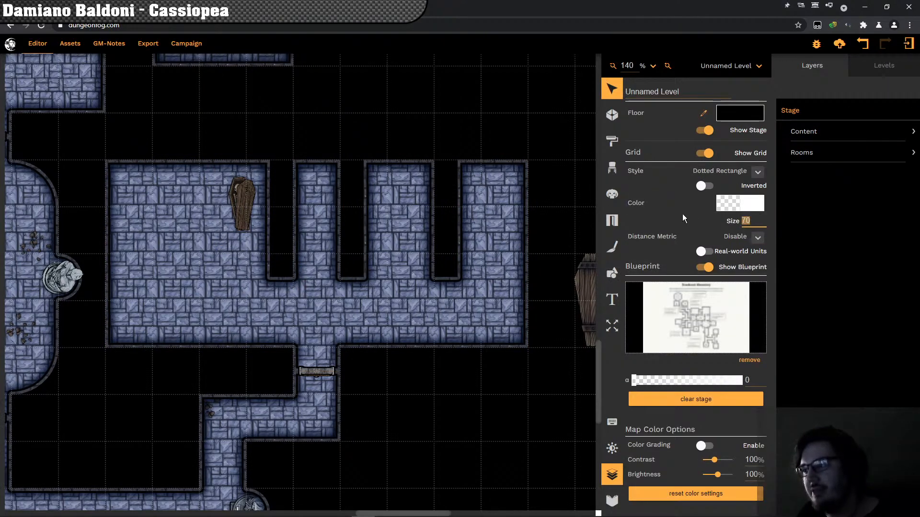
text(35)
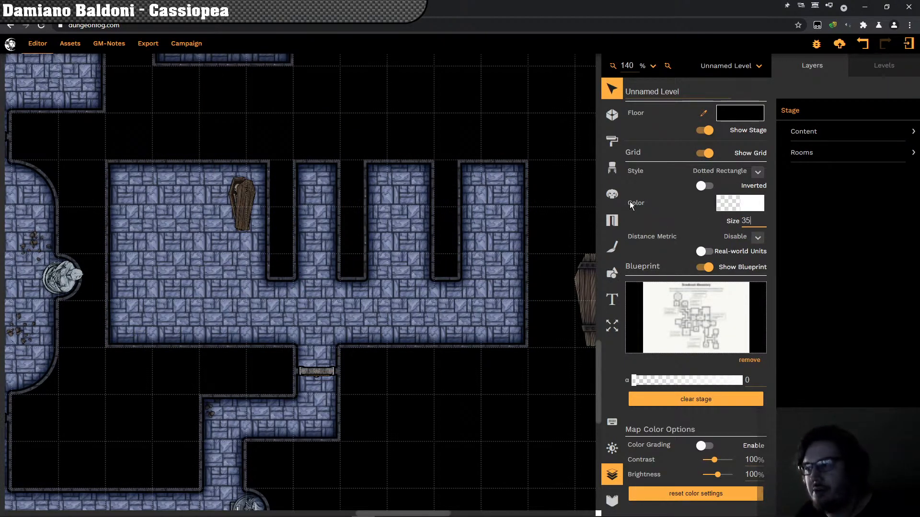
Step: Give new shapes the same blue textured tiles texture as the crypt room's floor
click(614, 274)
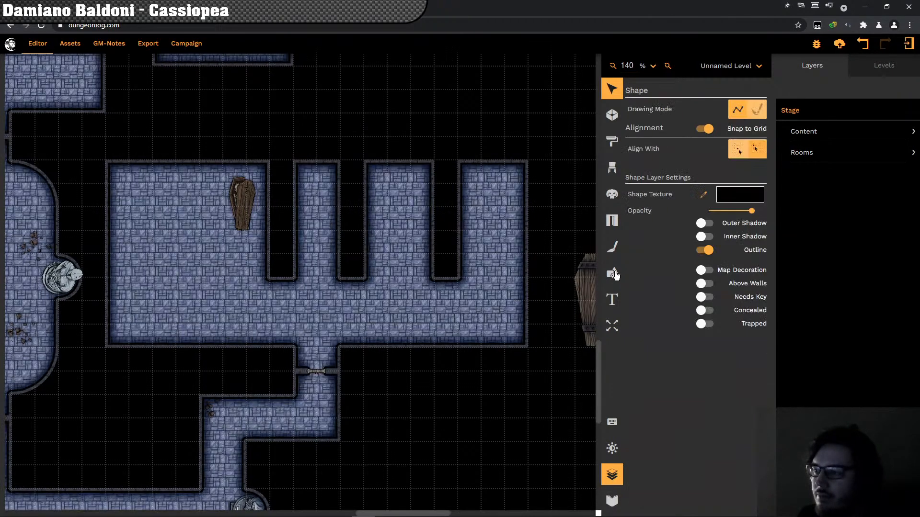
click(744, 195)
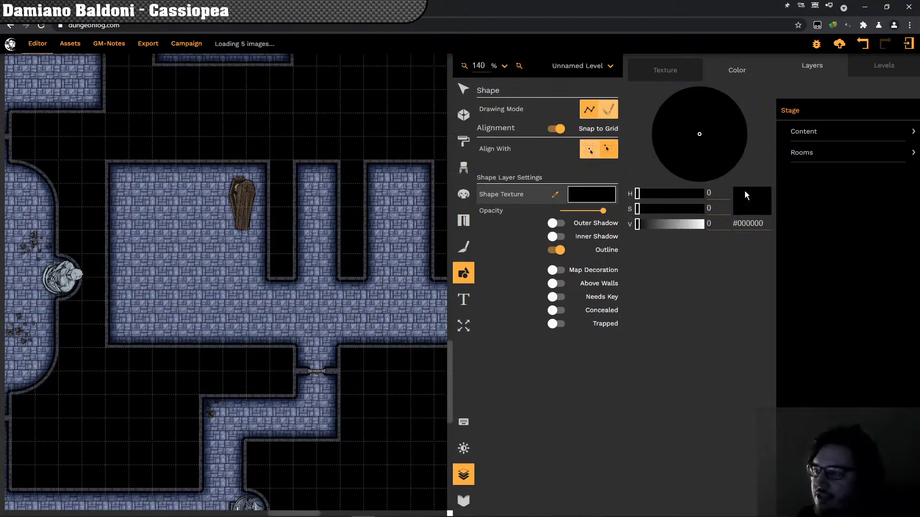
click(691, 76)
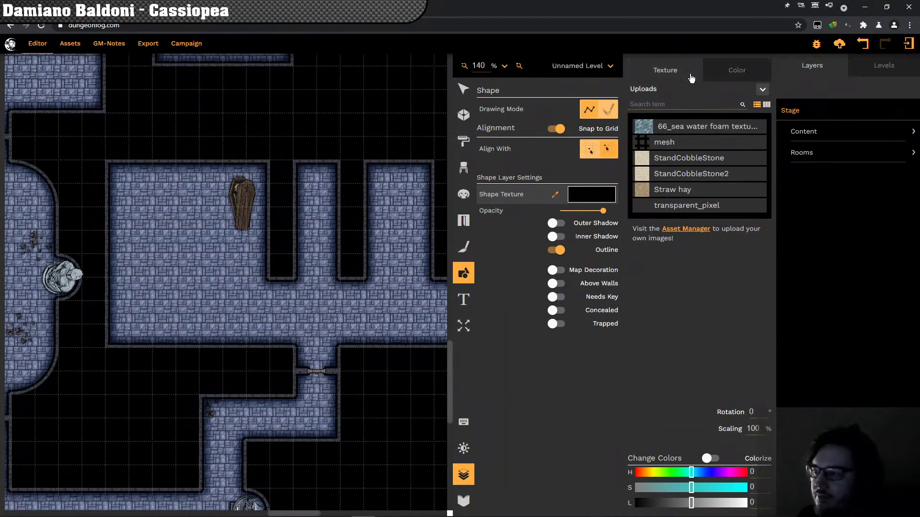
click(719, 90)
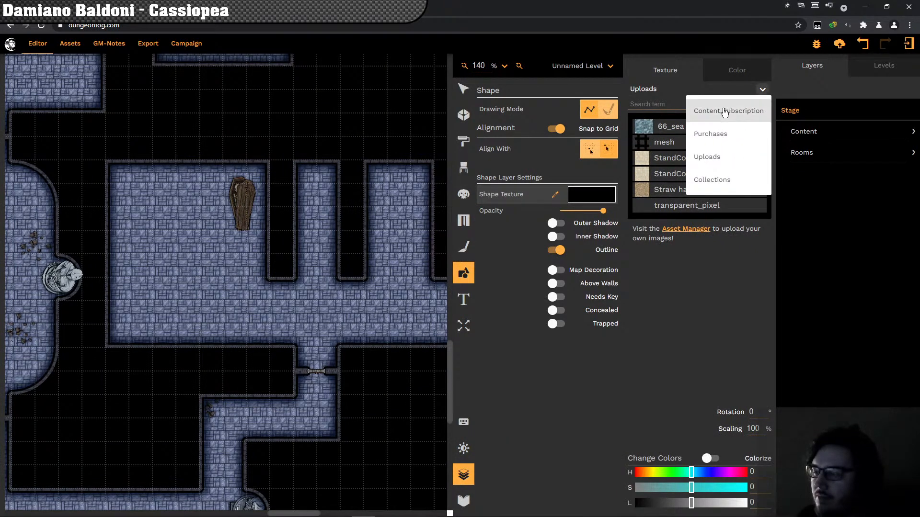
click(725, 112)
click(558, 196)
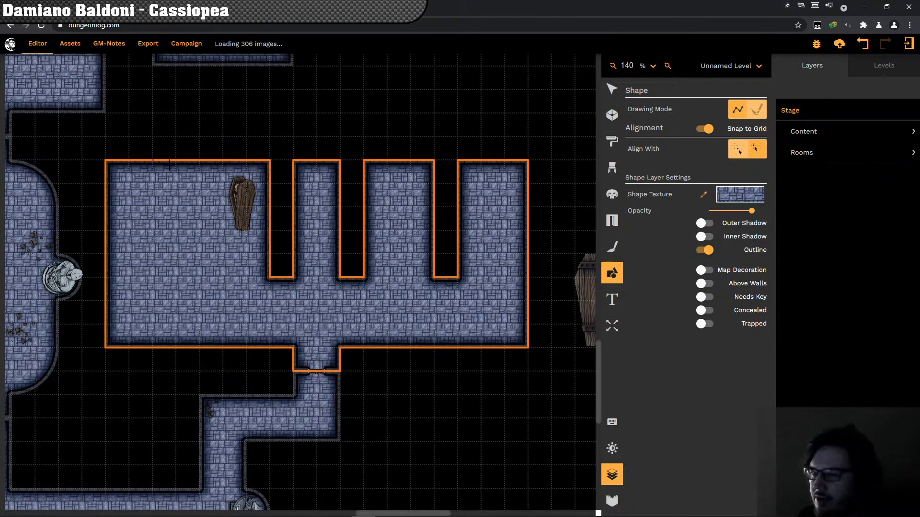
Step: Draw a rectangular shape one grid square wide and five long, down from the north wall where the first divider stood
click(173, 163)
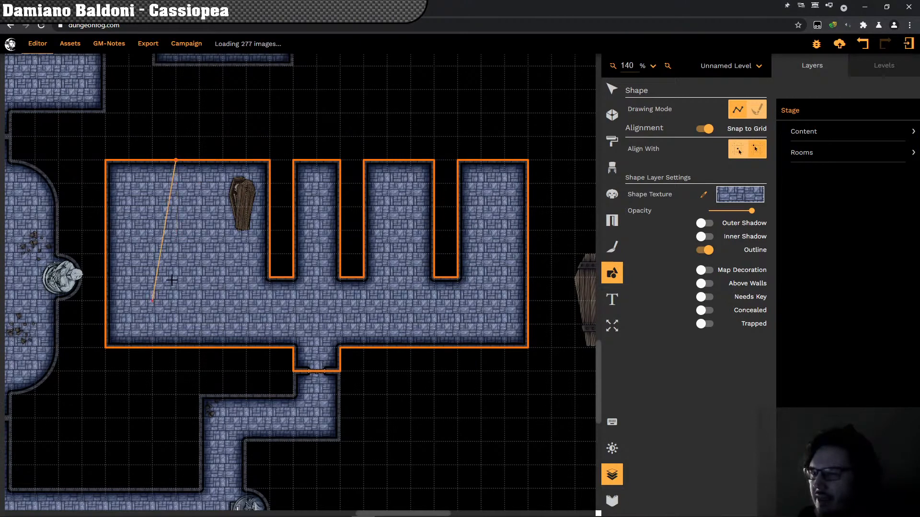
click(176, 277)
click(200, 277)
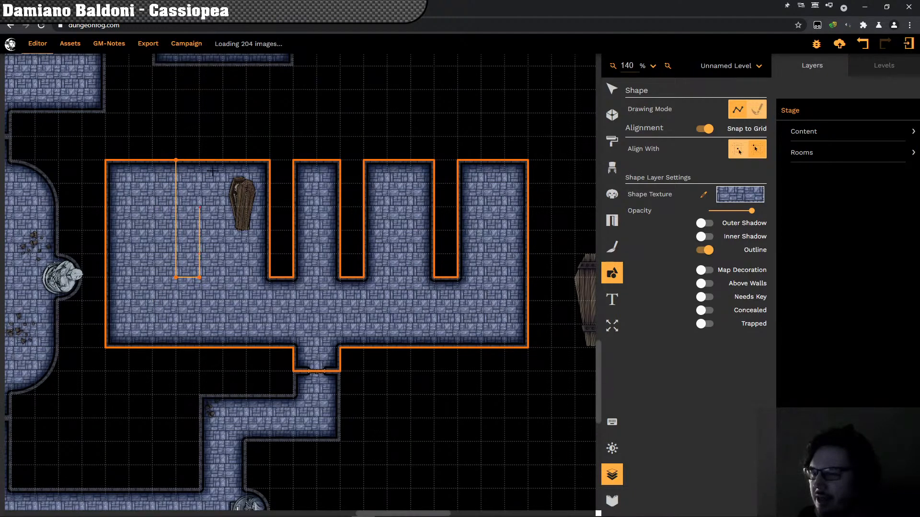
click(198, 163)
click(175, 160)
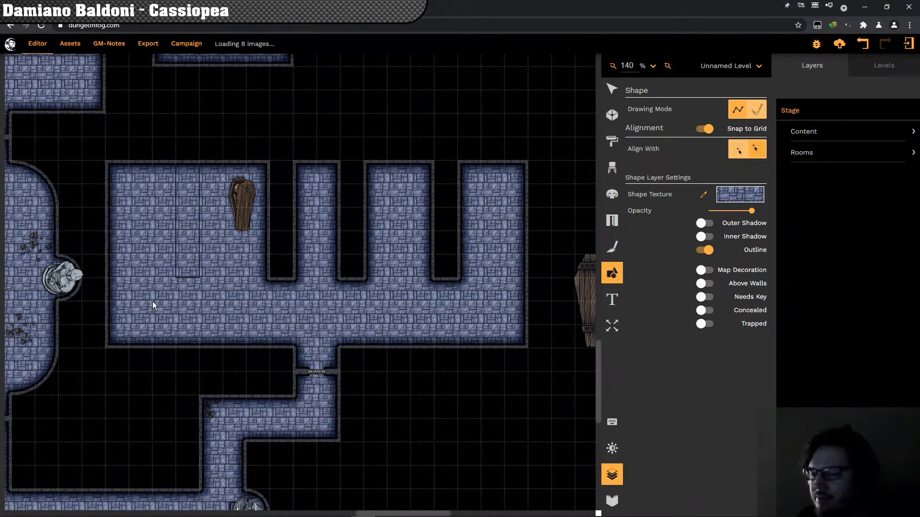
Step: Darken the new rectangular shape's tile texture to a lightness of 26 and turn on its outer shadow
scroll(153, 305, up, 1)
scroll(153, 305, left, 2)
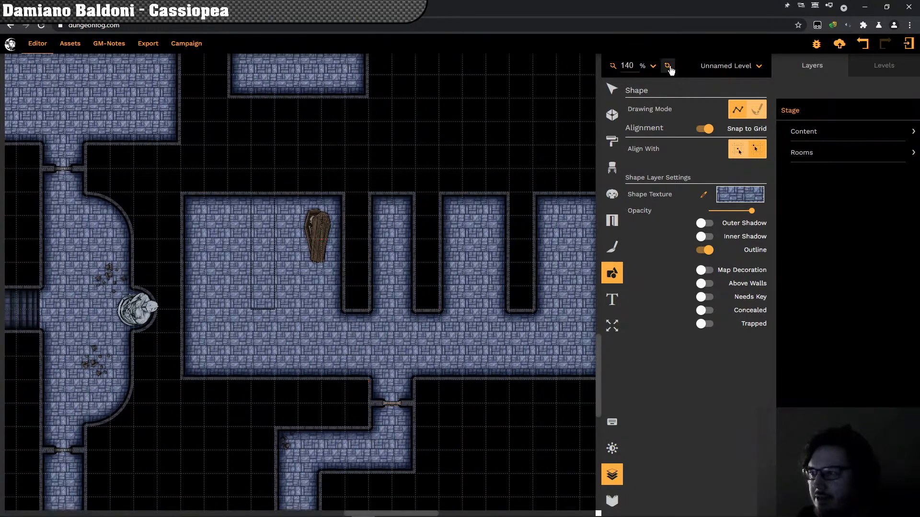
click(652, 65)
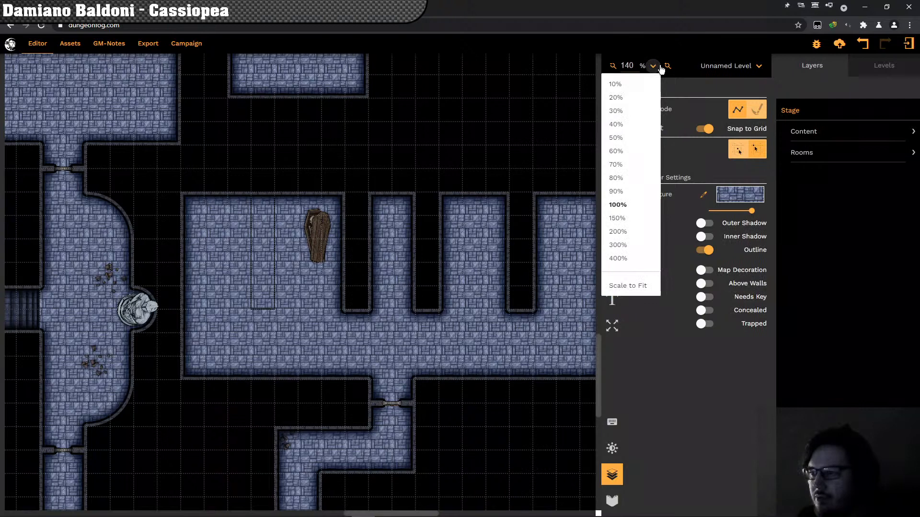
click(622, 219)
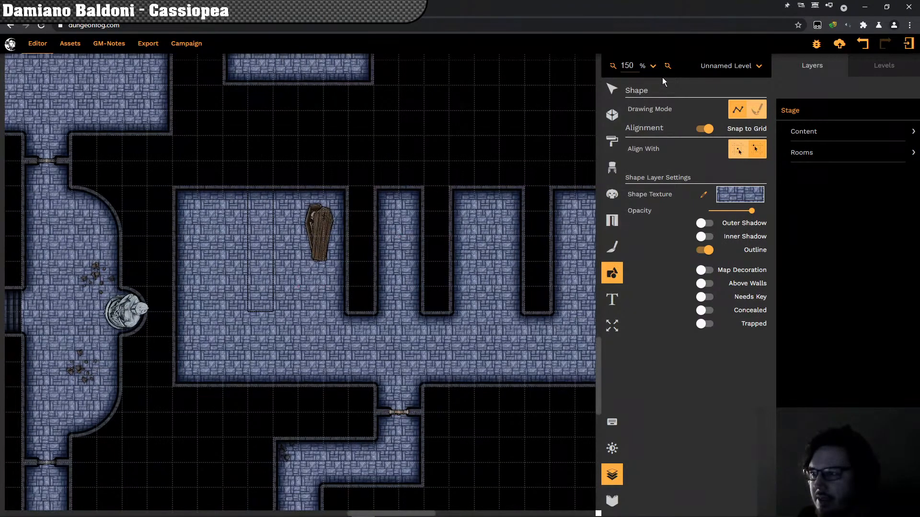
click(653, 66)
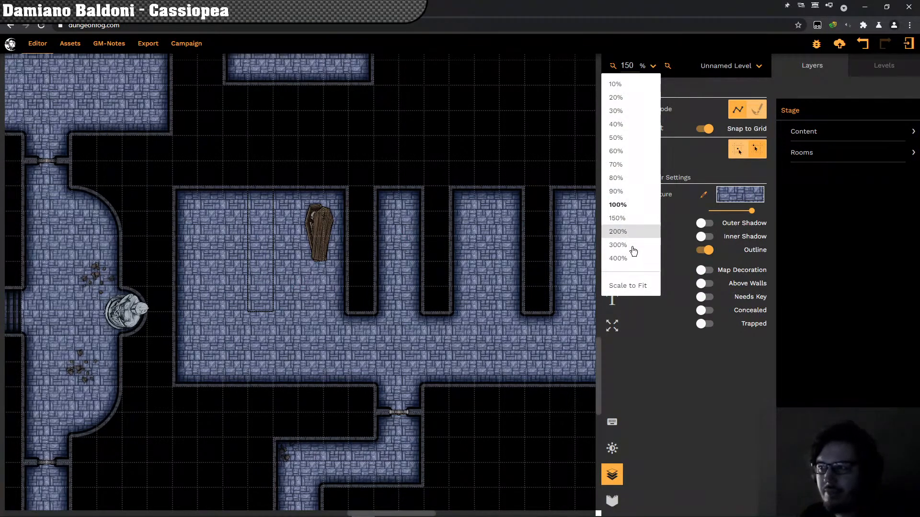
click(618, 231)
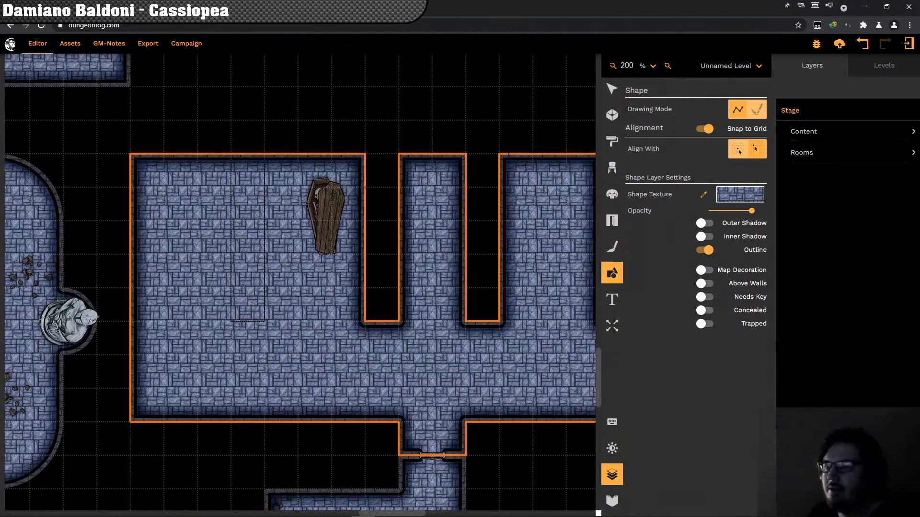
click(609, 87)
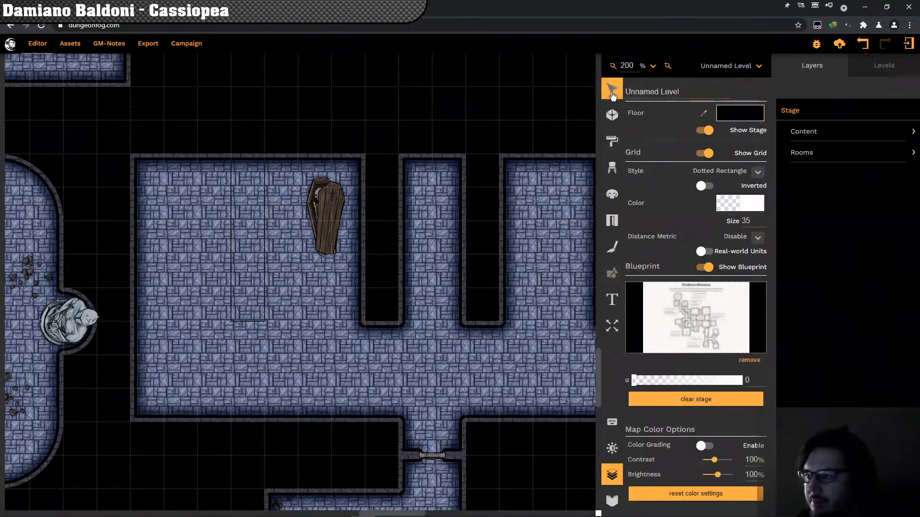
click(260, 228)
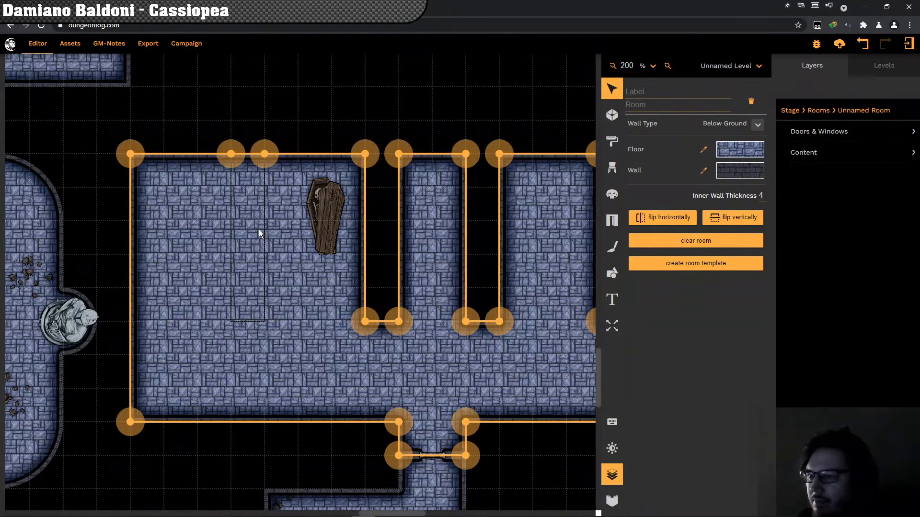
click(260, 228)
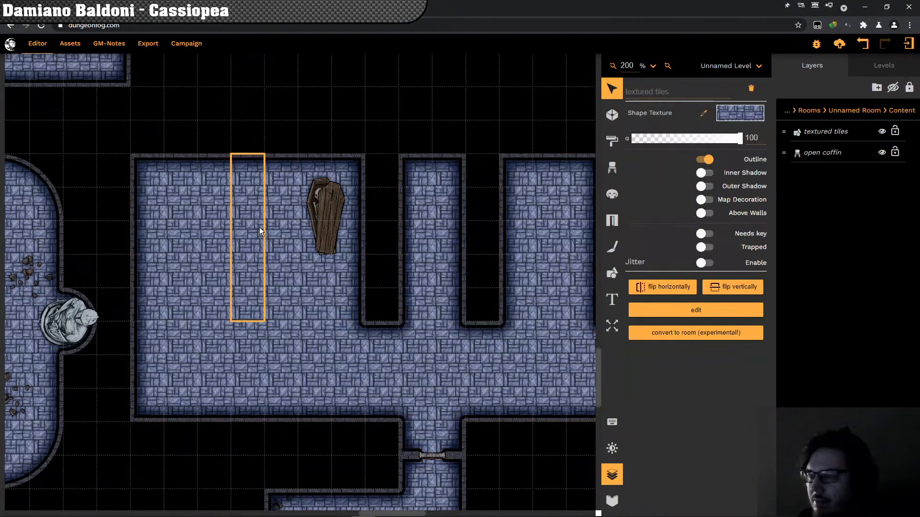
click(740, 120)
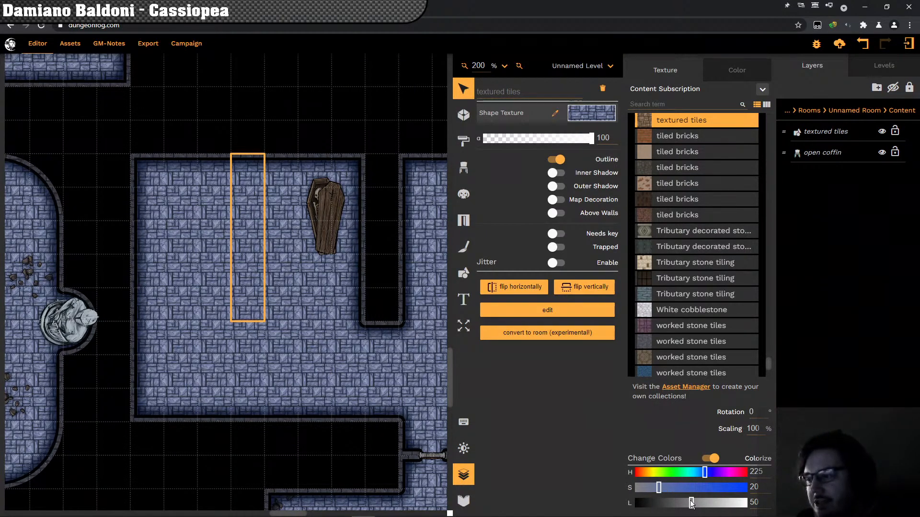
drag(691, 503, 692, 503)
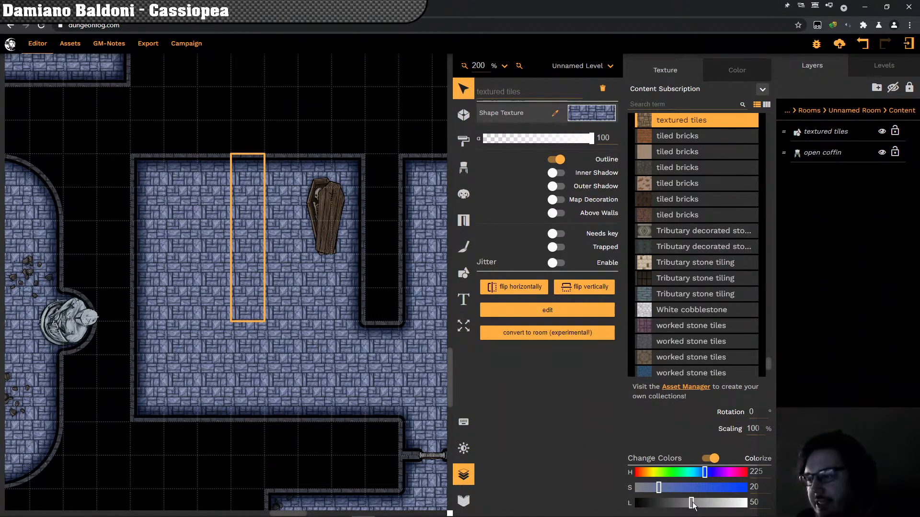
click(665, 503)
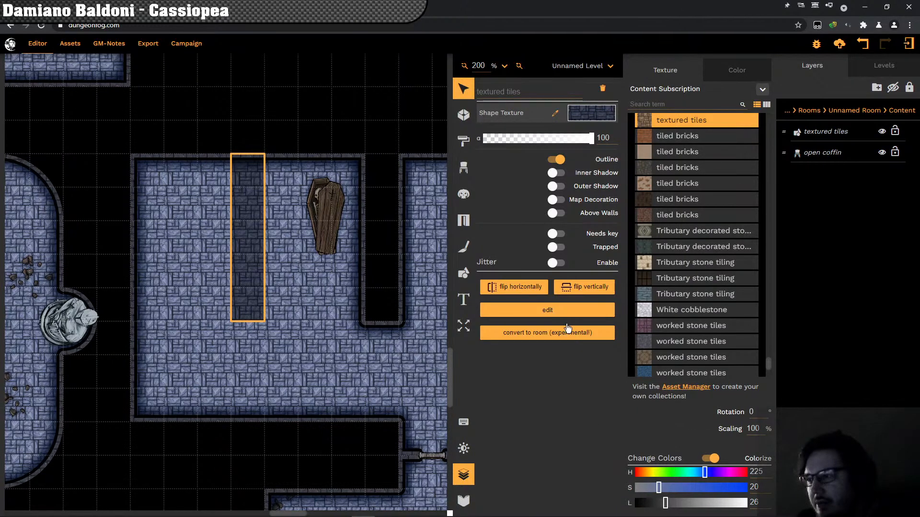
click(555, 187)
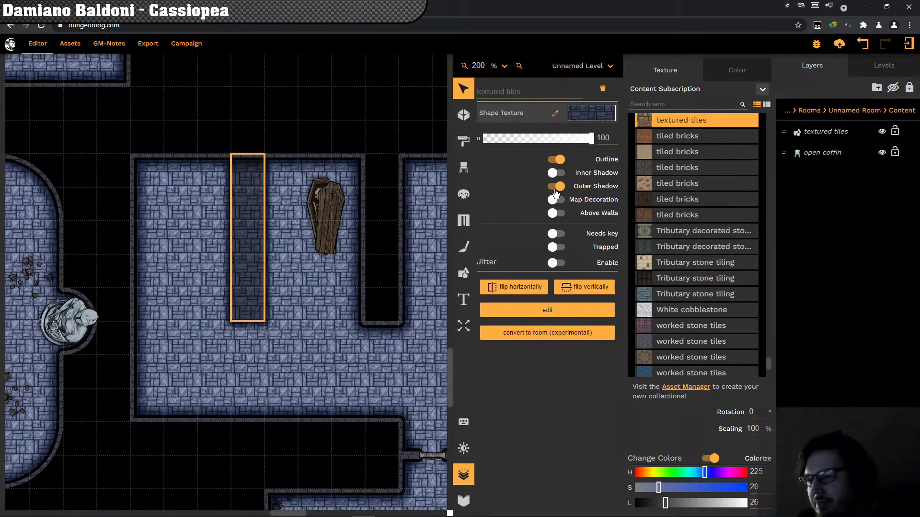
click(231, 459)
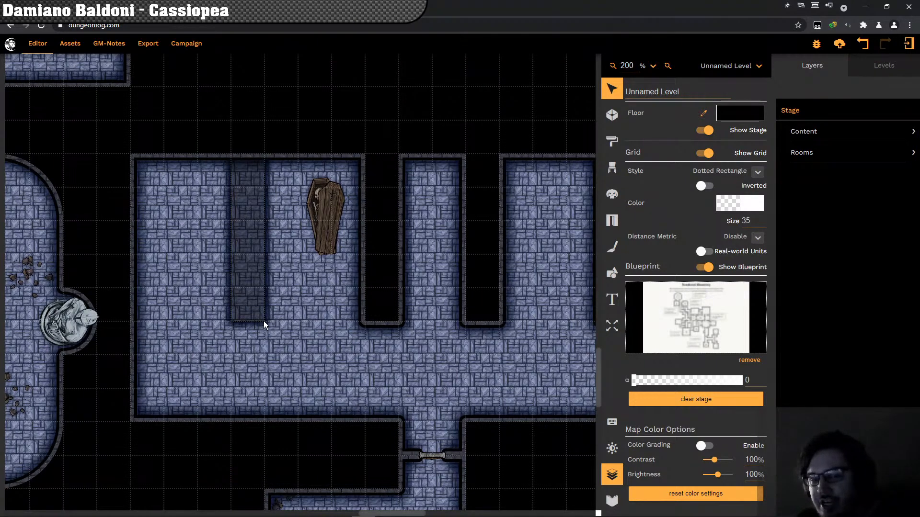
Step: Move the open coffin onto the north end of the dark tile strip and place it above the strip in the layer order
click(323, 209)
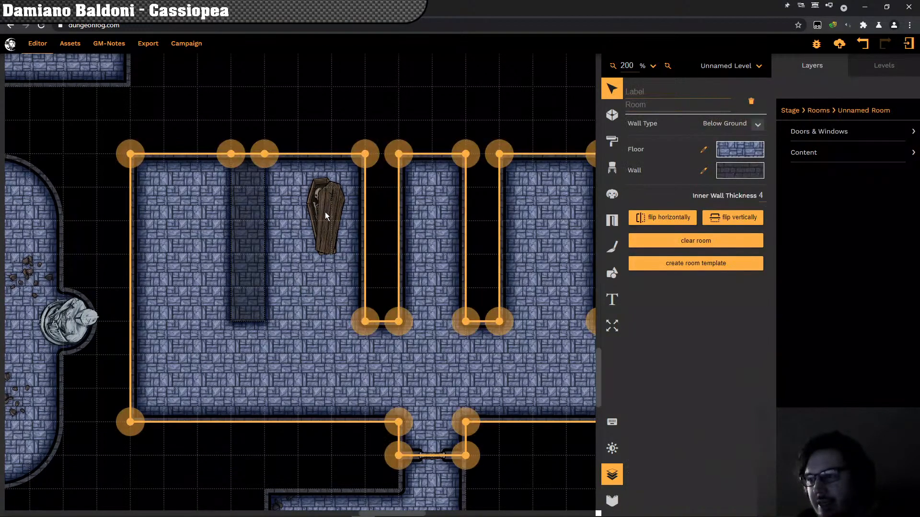
click(326, 213)
drag(325, 213, 250, 197)
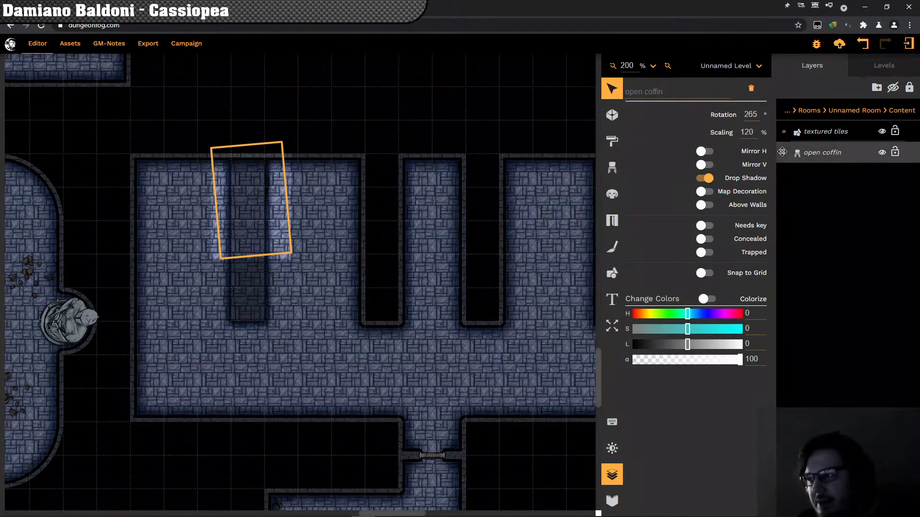
drag(783, 153, 783, 128)
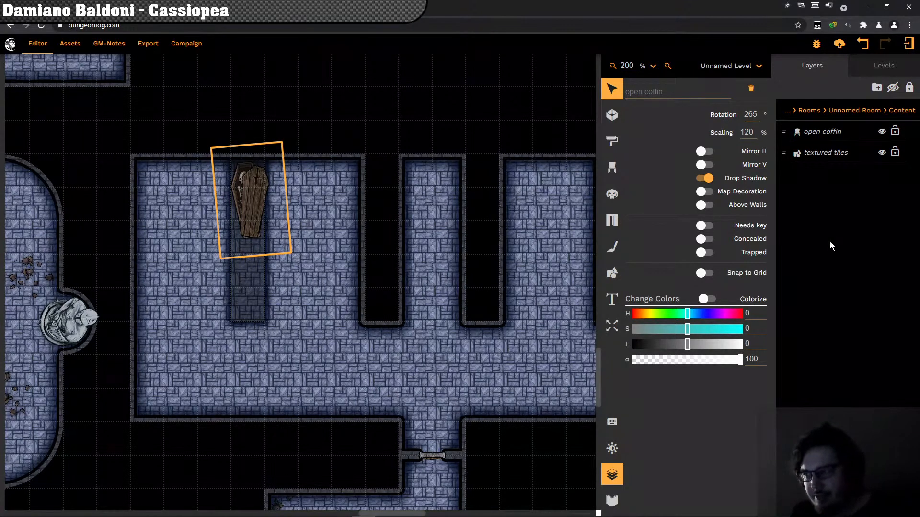
Step: Duplicate the open coffin onto the southern half of the dark strip and rotate the copy to 275°
click(251, 193)
click(251, 191)
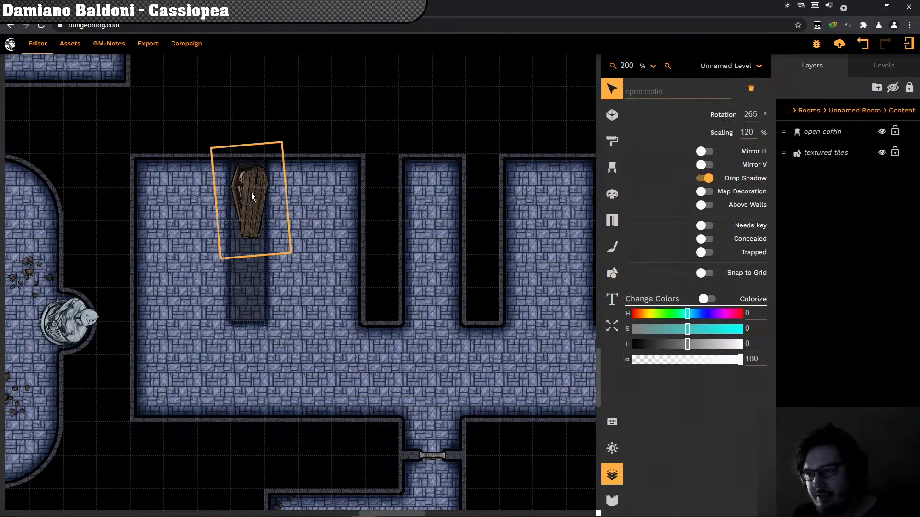
drag(251, 191, 253, 283)
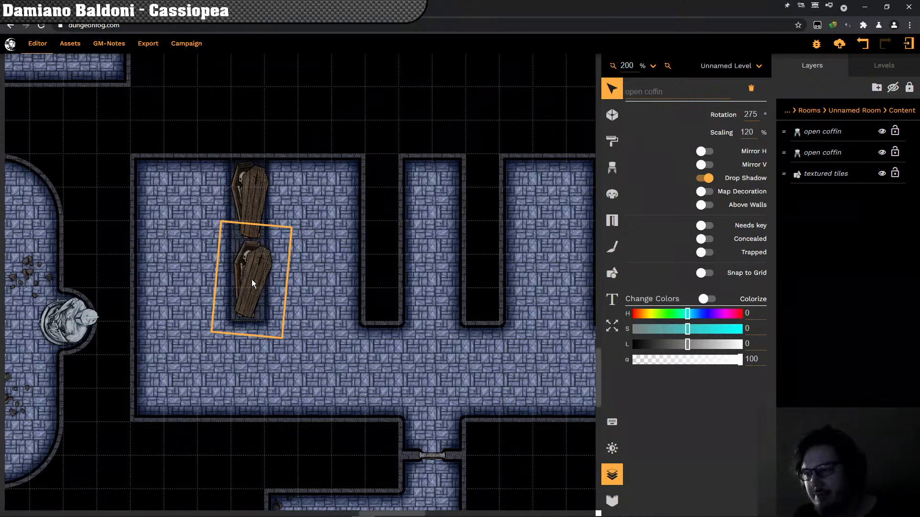
click(341, 96)
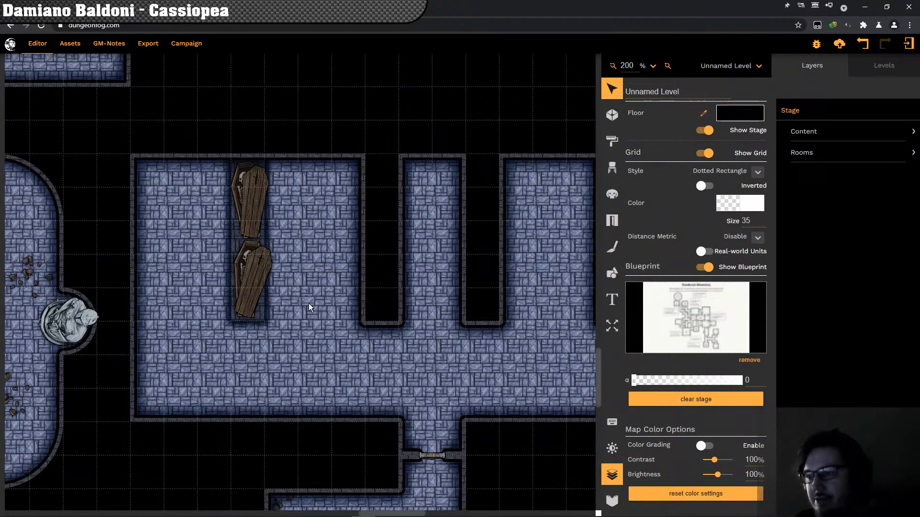
Step: Remove the wall divider nearest the coffins by deleting the two wall points at its southern end
drag(321, 307, 205, 326)
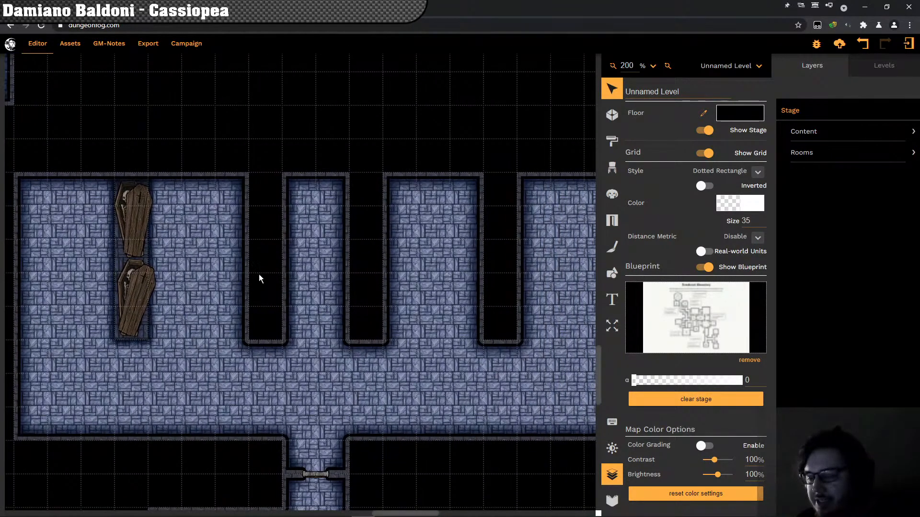
click(206, 280)
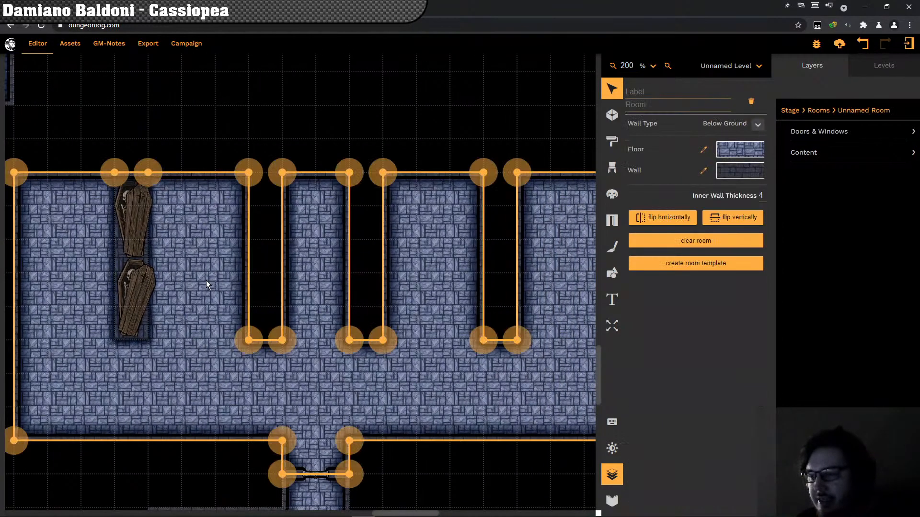
click(250, 340)
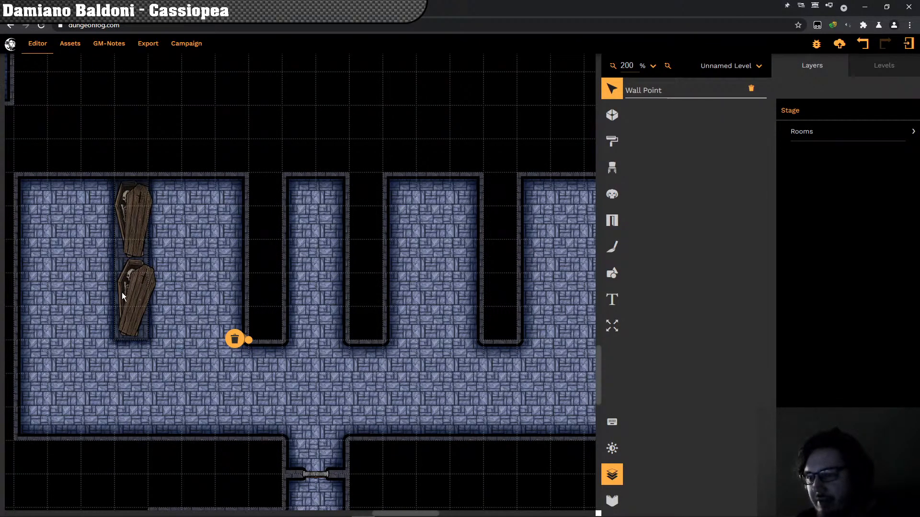
key(Delete)
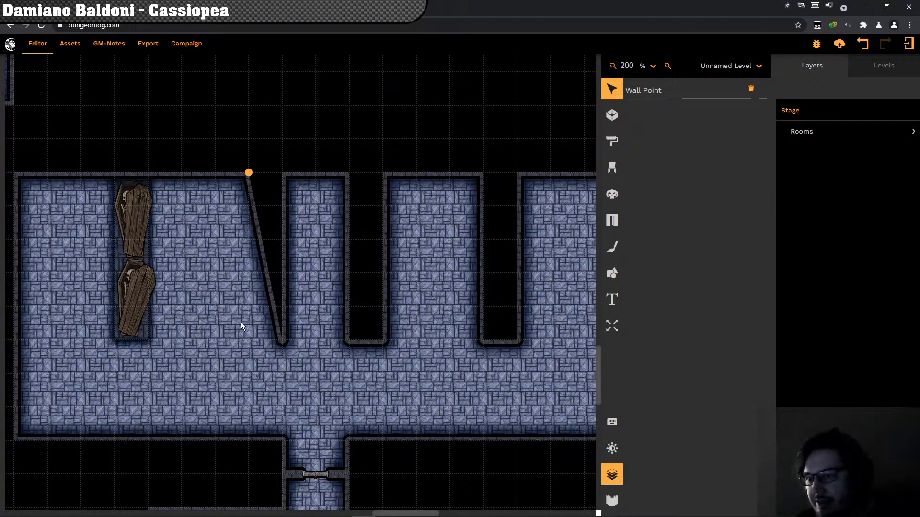
click(152, 278)
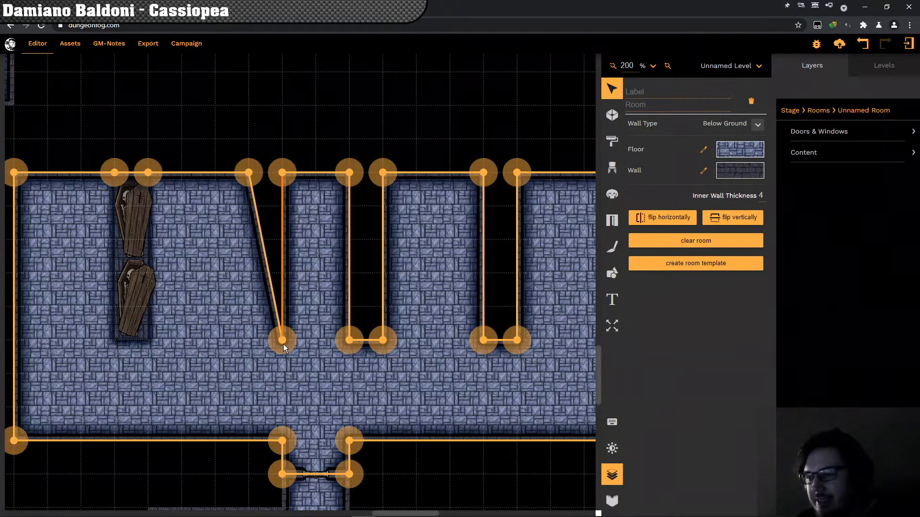
click(282, 341)
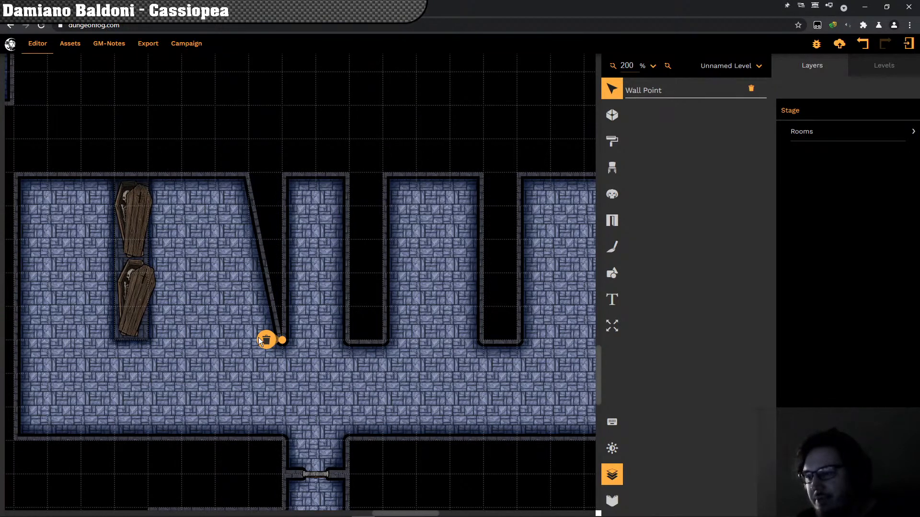
key(Delete)
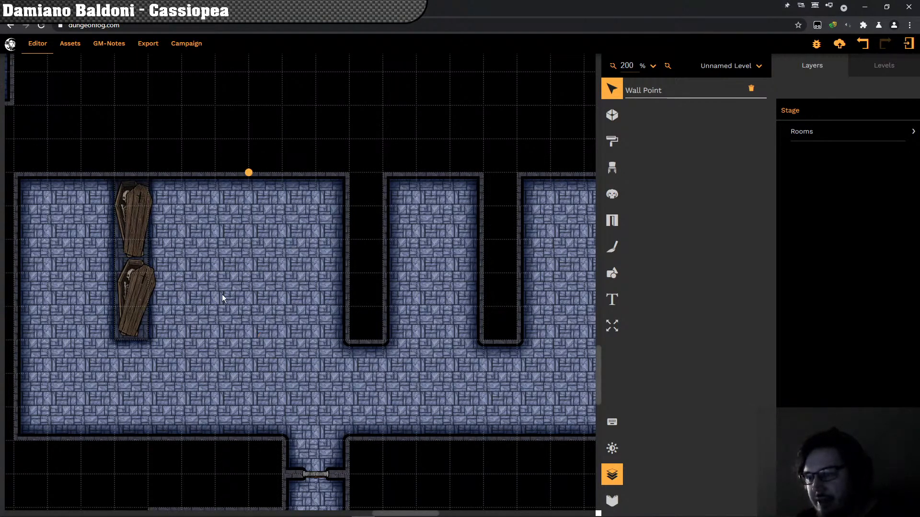
Step: Delete both southern wall points of the middle divider so the north wall runs straight past it
click(317, 293)
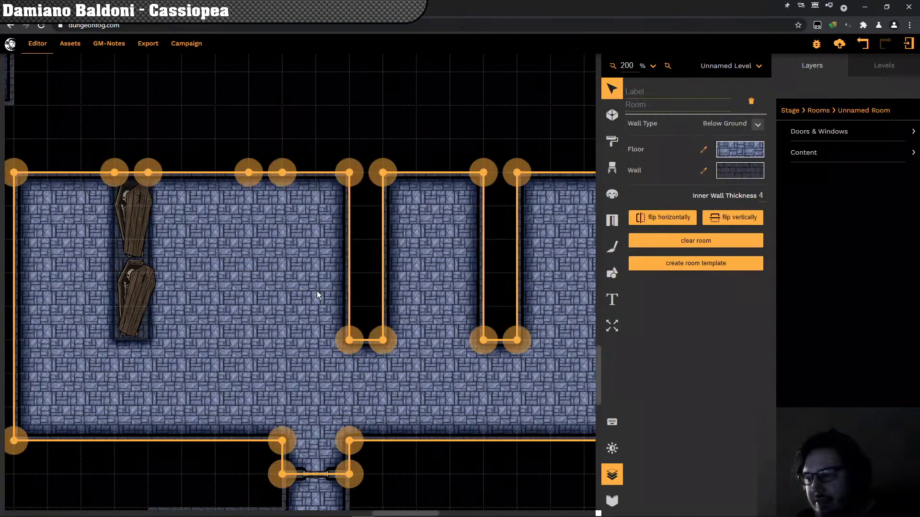
click(349, 340)
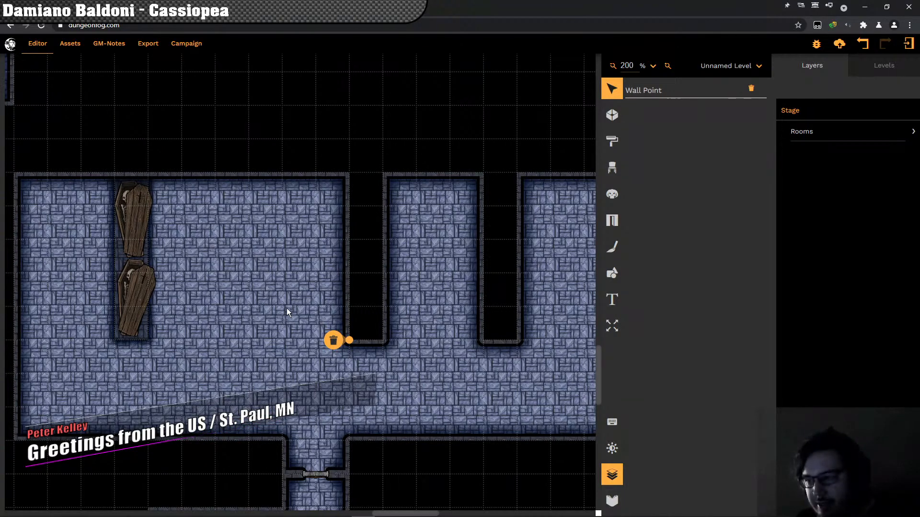
click(333, 340)
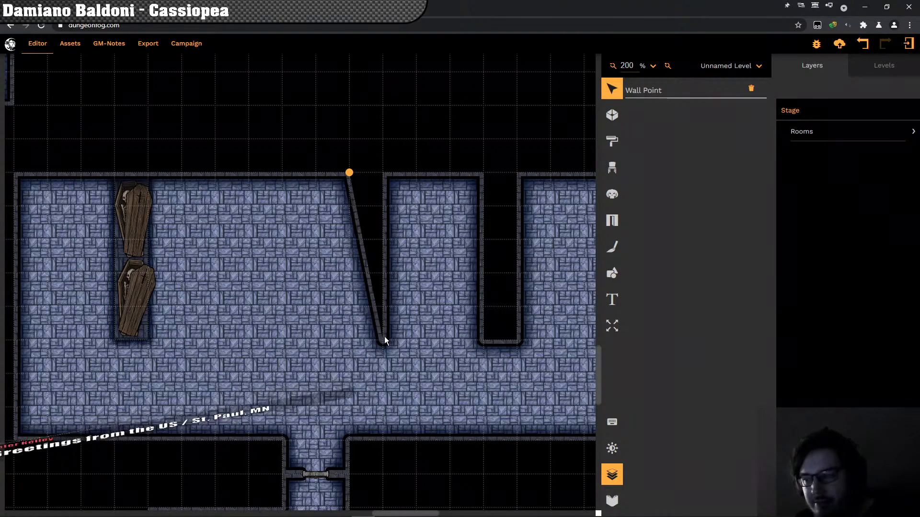
click(418, 325)
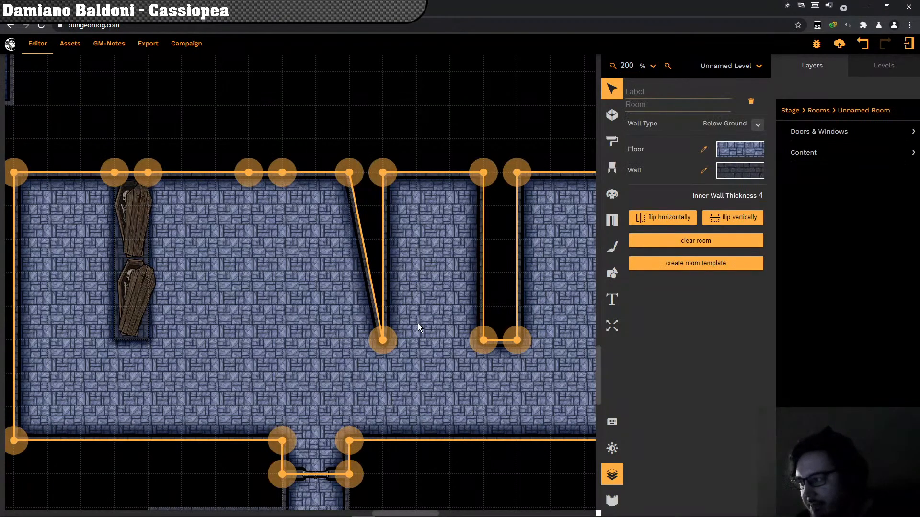
click(380, 341)
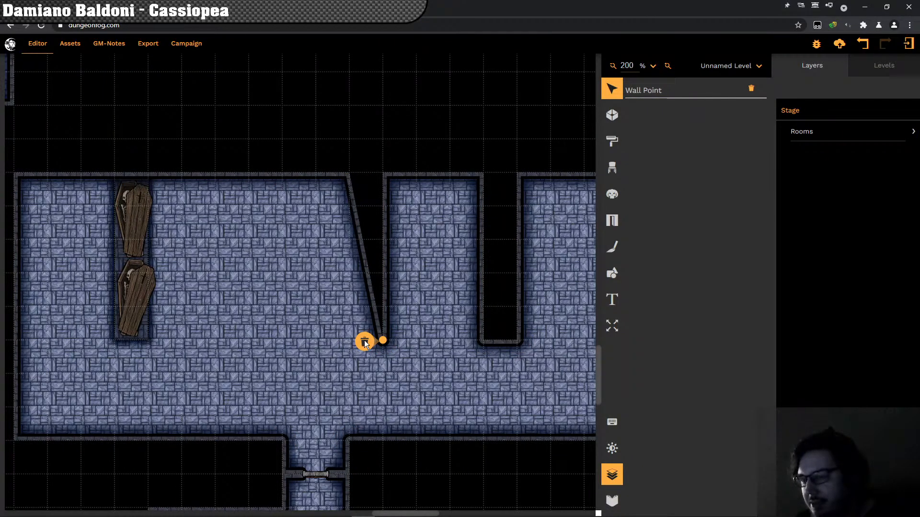
click(365, 342)
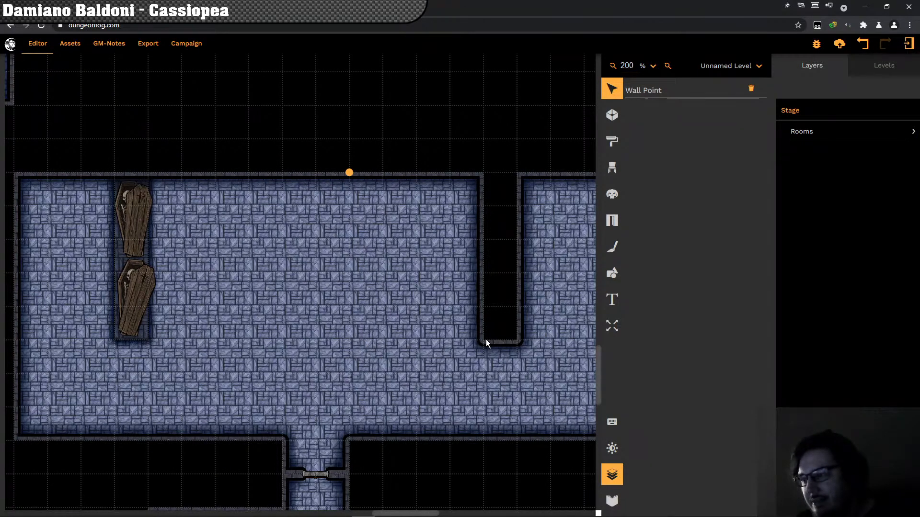
Step: Remove the easternmost divider by deleting its two southern wall points, and hide the layer list
click(381, 269)
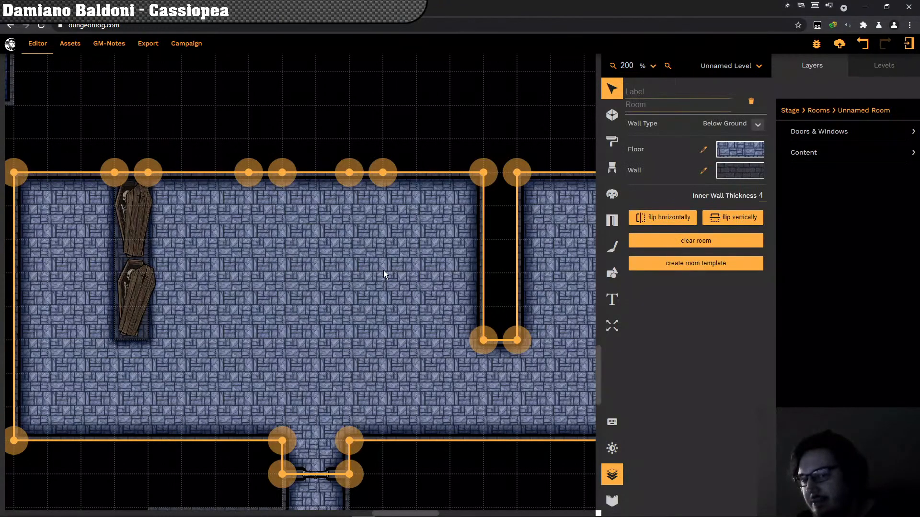
click(484, 341)
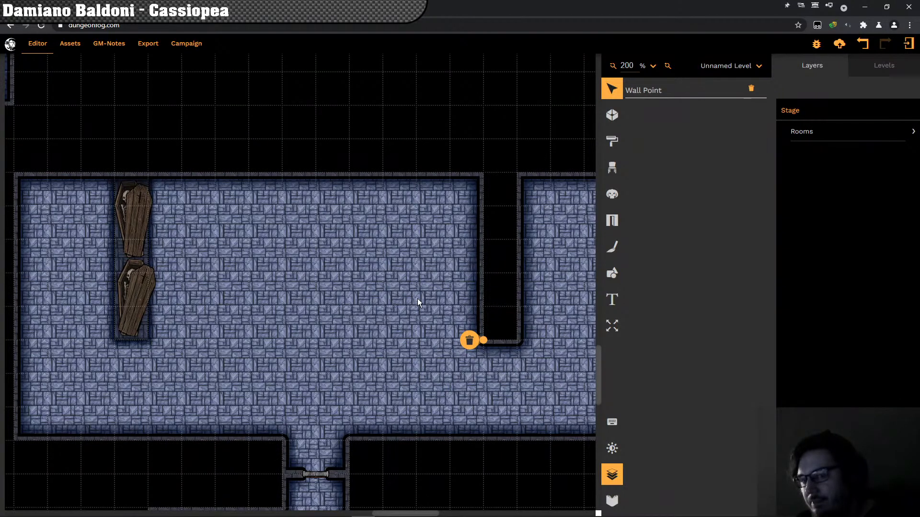
key(Delete)
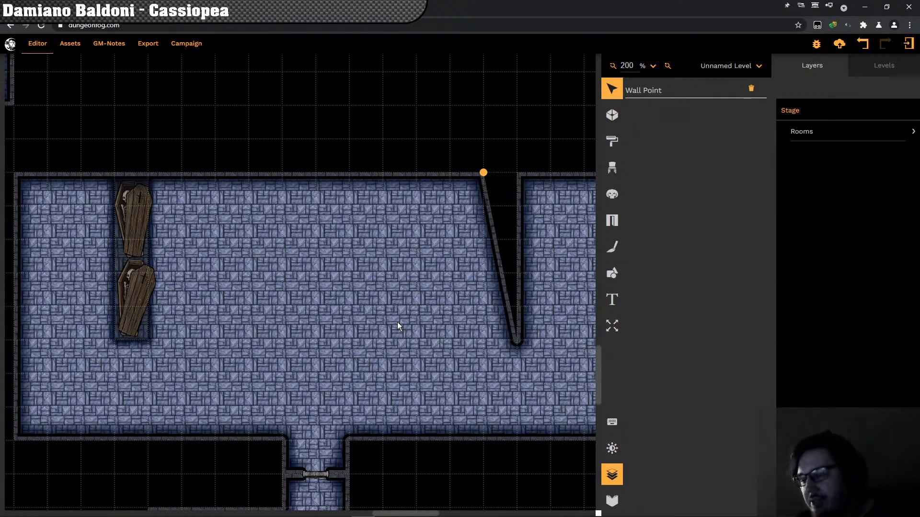
scroll(398, 323, right, 2)
scroll(398, 326, up, 1)
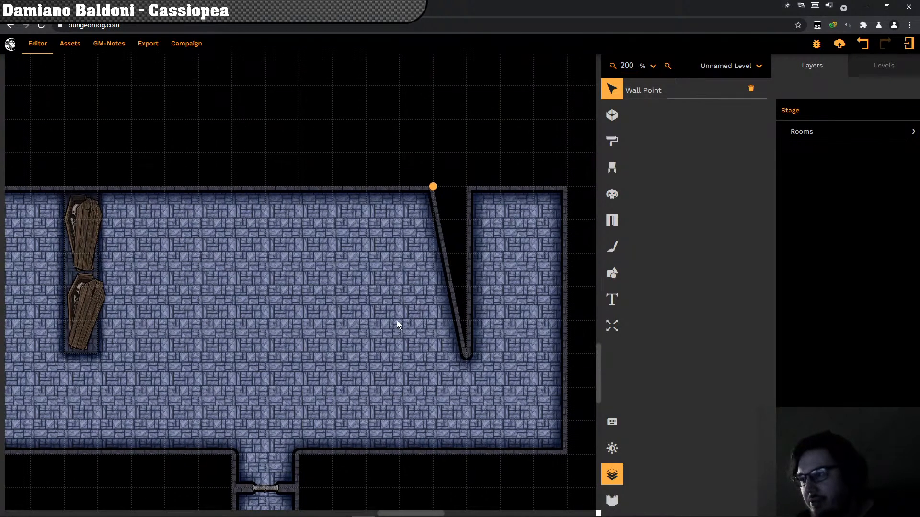
click(612, 473)
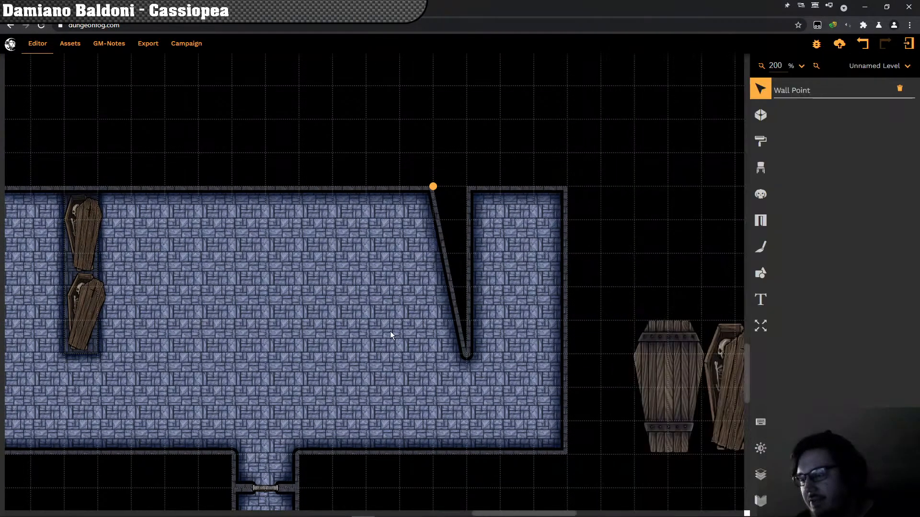
click(392, 323)
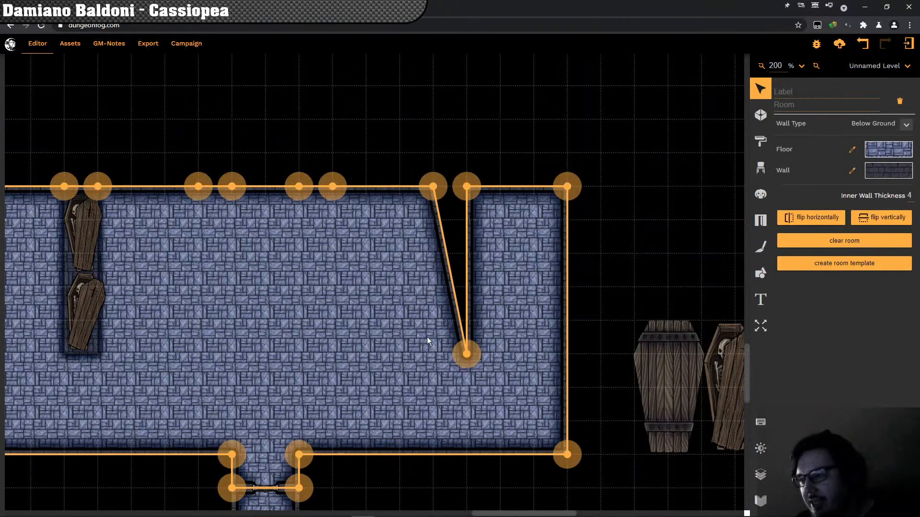
click(467, 355)
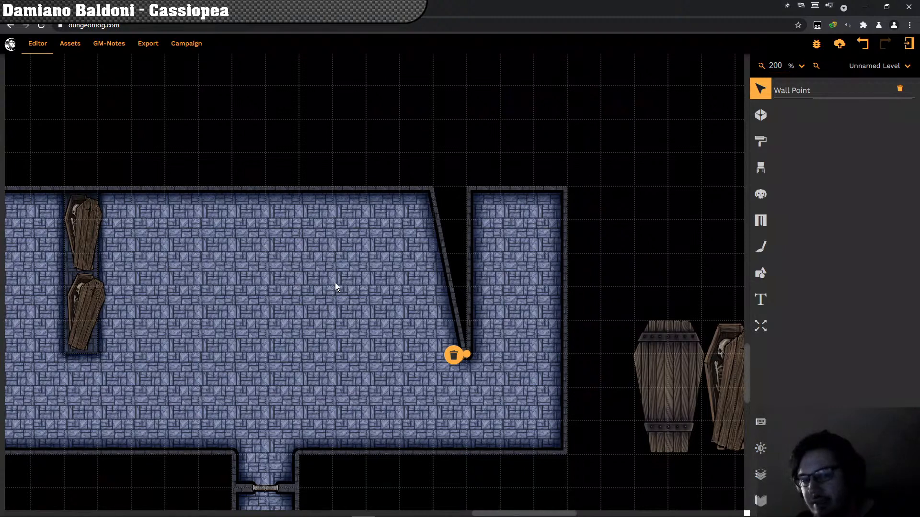
key(Delete)
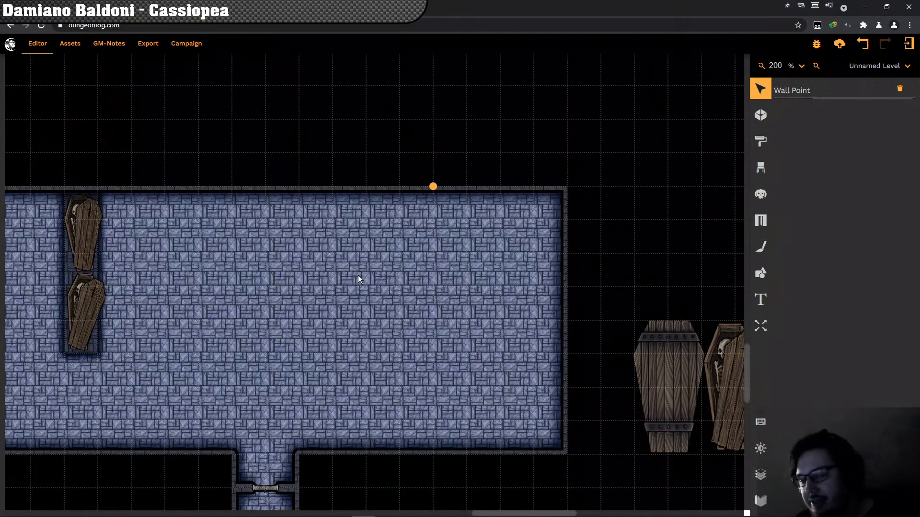
Step: Duplicate the dark tile strip and place the copy against the north wall where the second divider stood
click(155, 291)
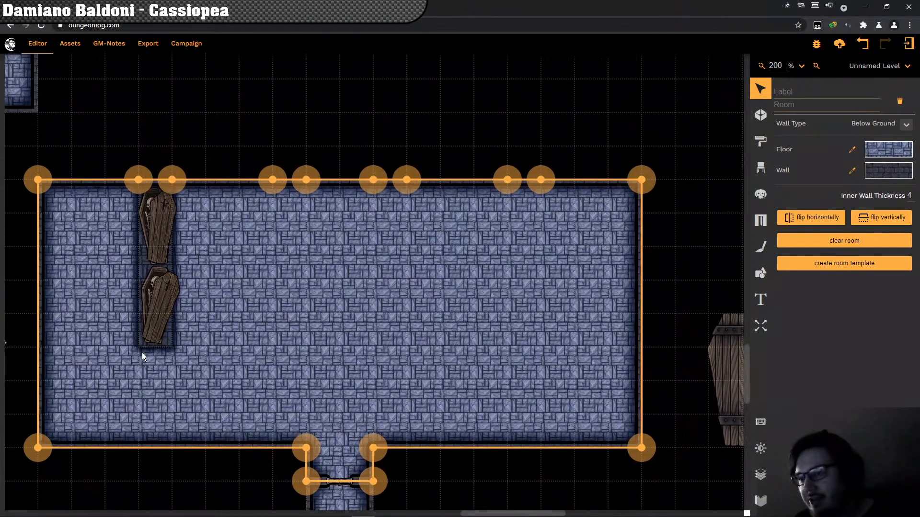
click(173, 342)
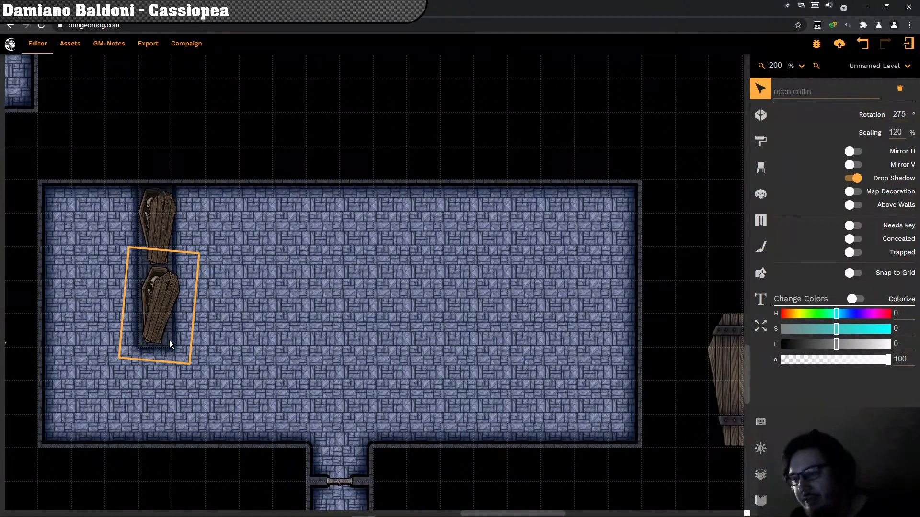
click(169, 340)
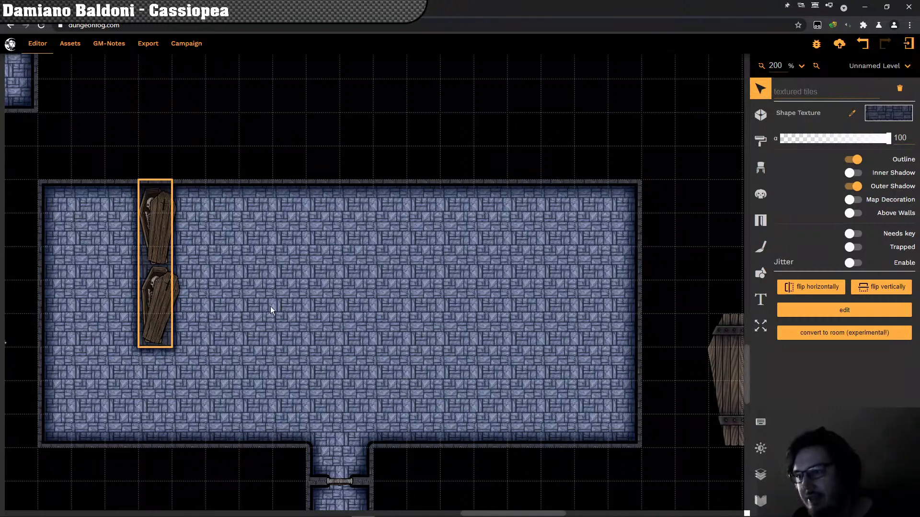
key(ctrl+v)
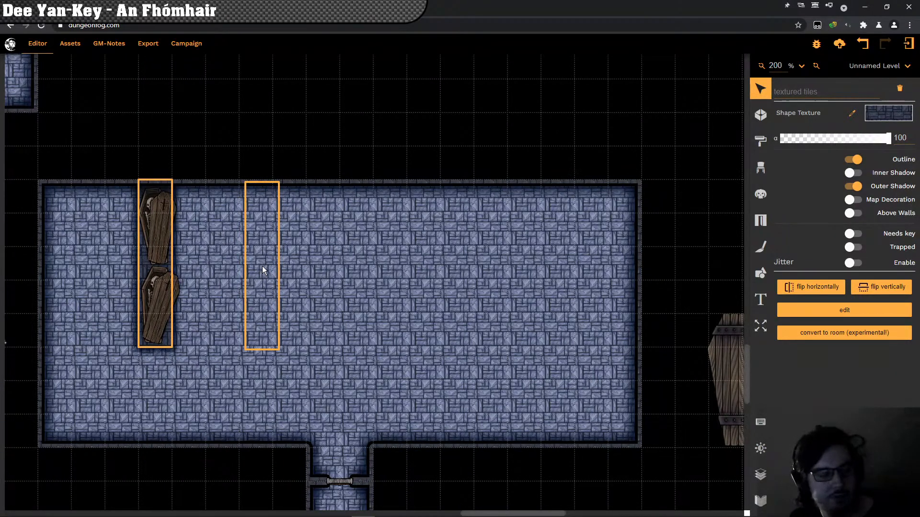
drag(263, 265, 290, 269)
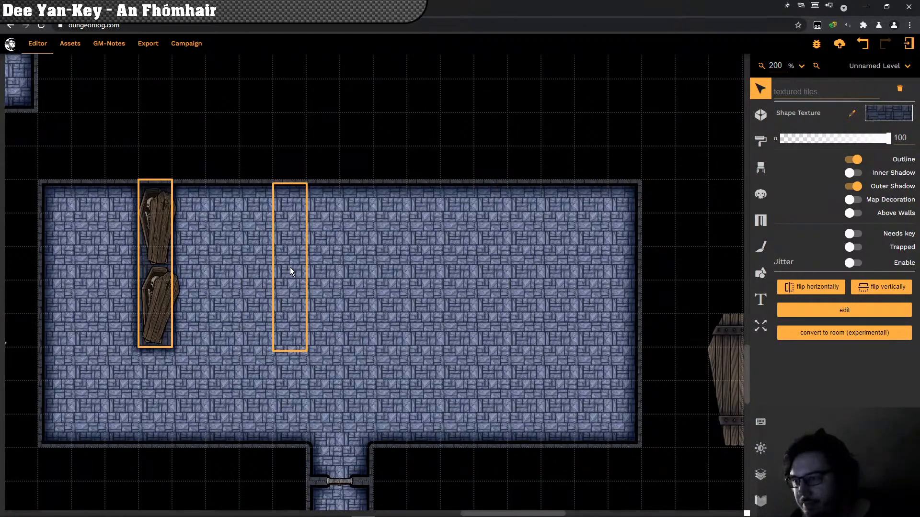
click(289, 268)
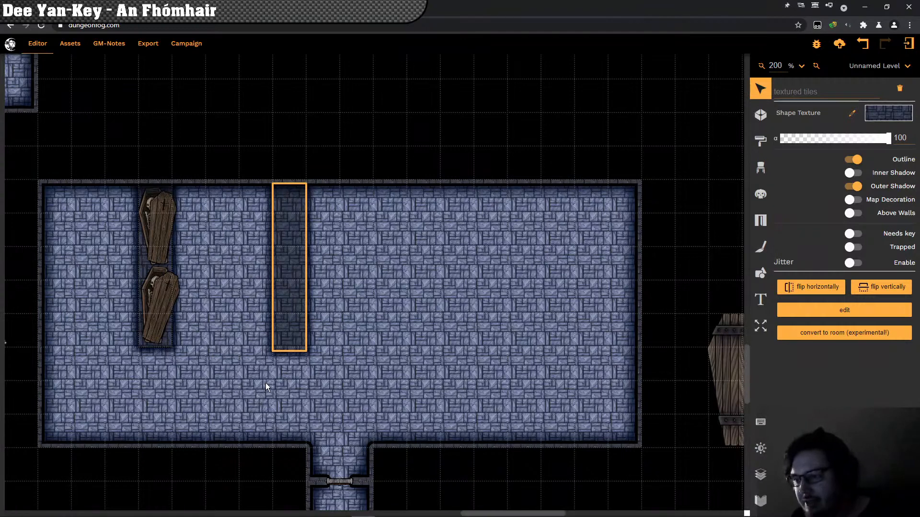
Step: Try to nudge the copied strip into line with the grid and the north wall, and undo the last nudge
key(Up)
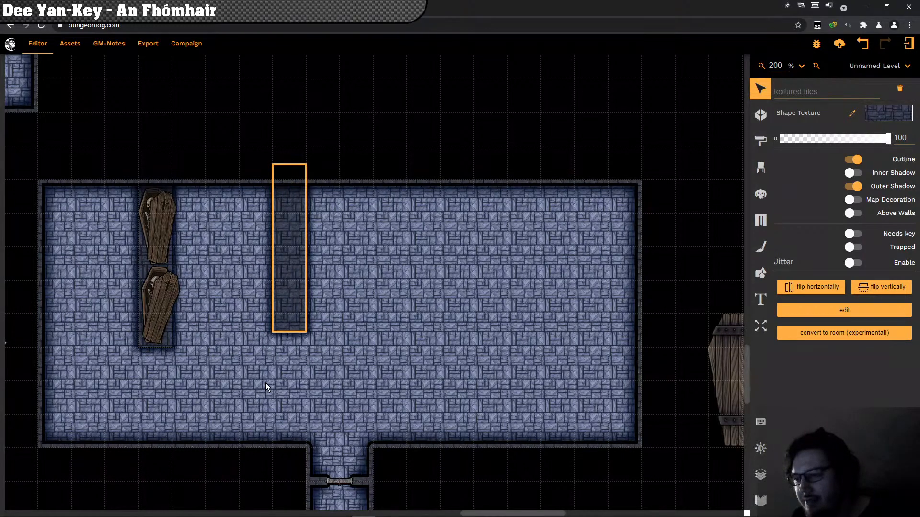
key(Down)
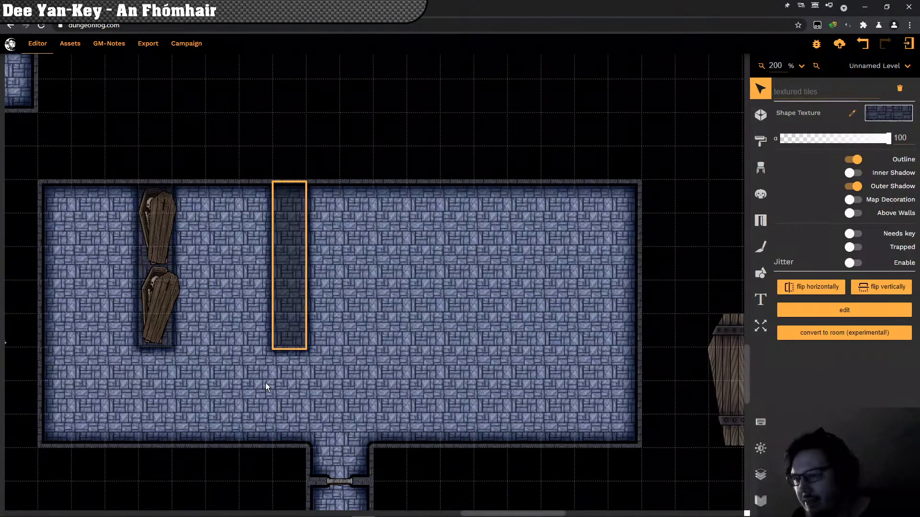
key(Right)
key(Left)
key(Right)
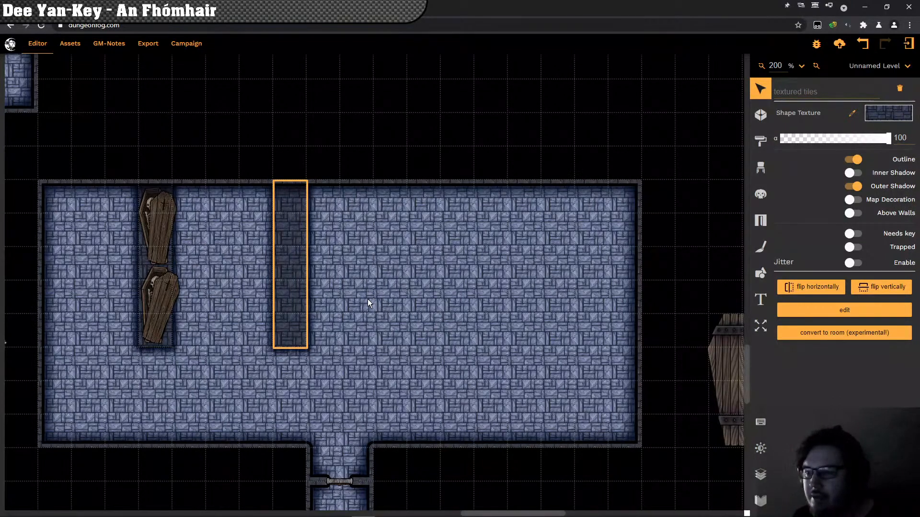
key(ctrl+z)
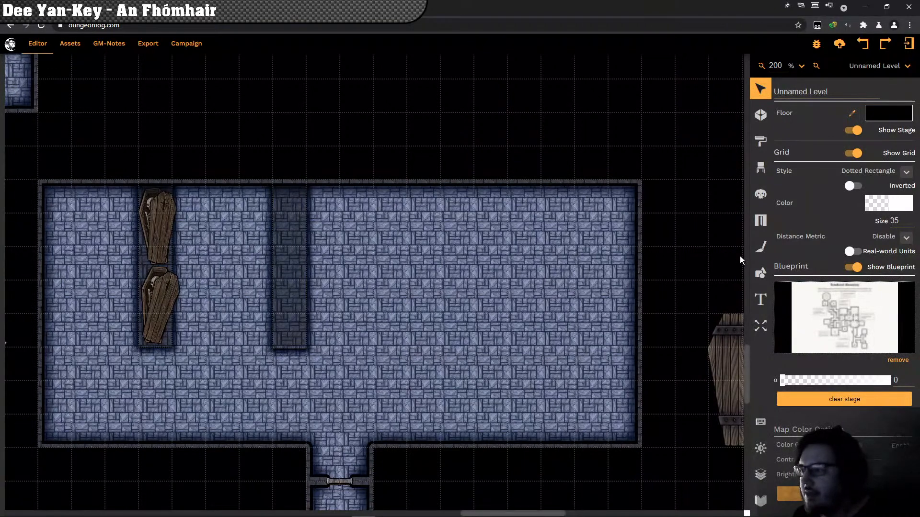
Step: Sample the copied strip's dark tile texture for the Shape tool and undo another nudge of the strip
click(755, 274)
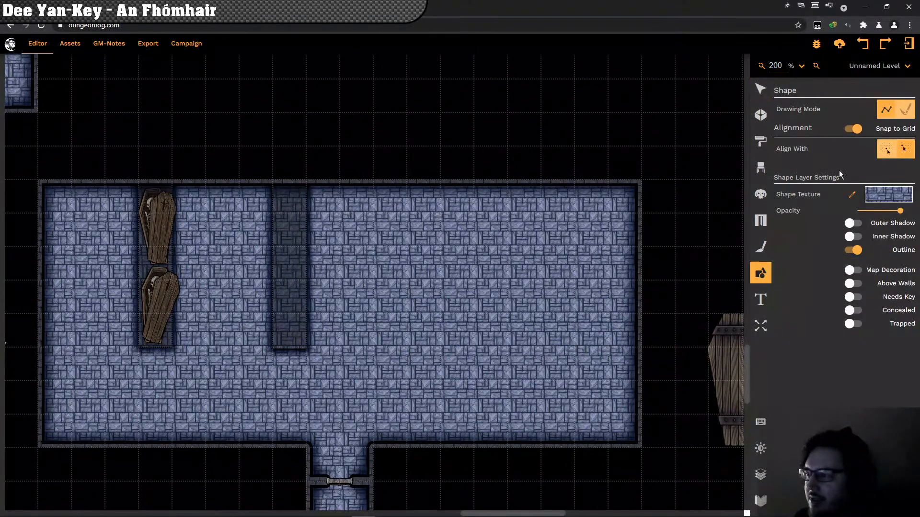
click(296, 259)
click(852, 194)
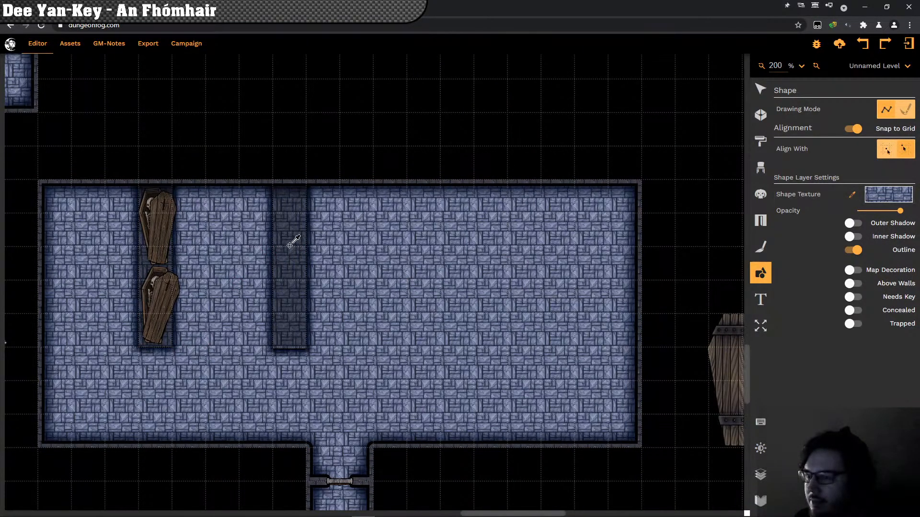
click(287, 246)
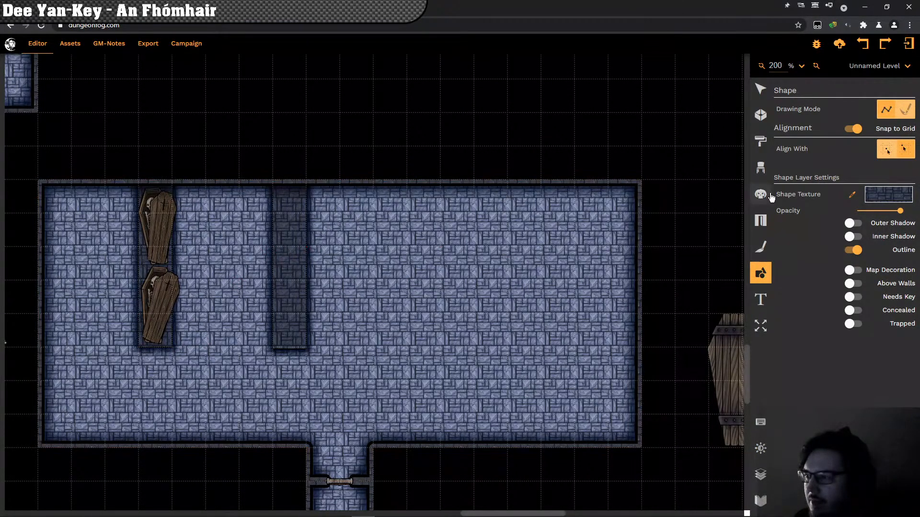
click(862, 49)
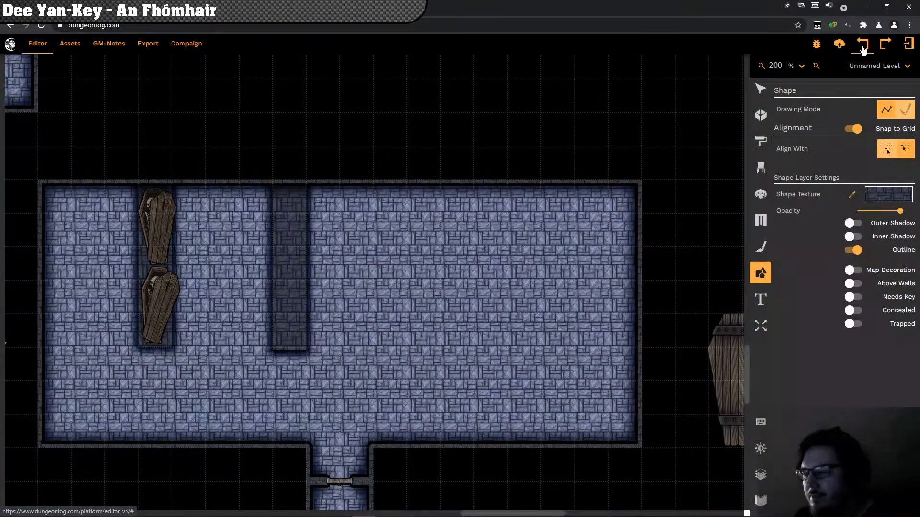
Step: Undo the copied strip and draw a one-by-five-square dark tile shape against the north wall where the second divider stood
click(863, 49)
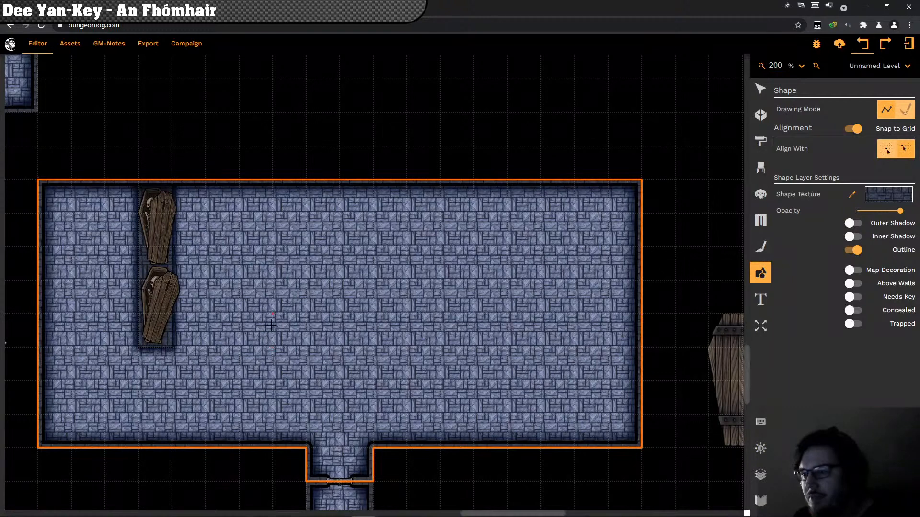
click(272, 347)
click(306, 346)
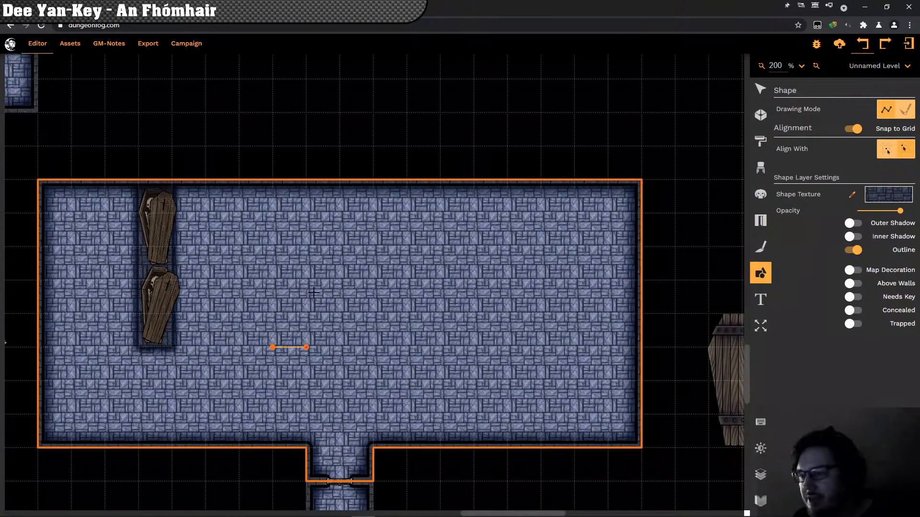
click(306, 180)
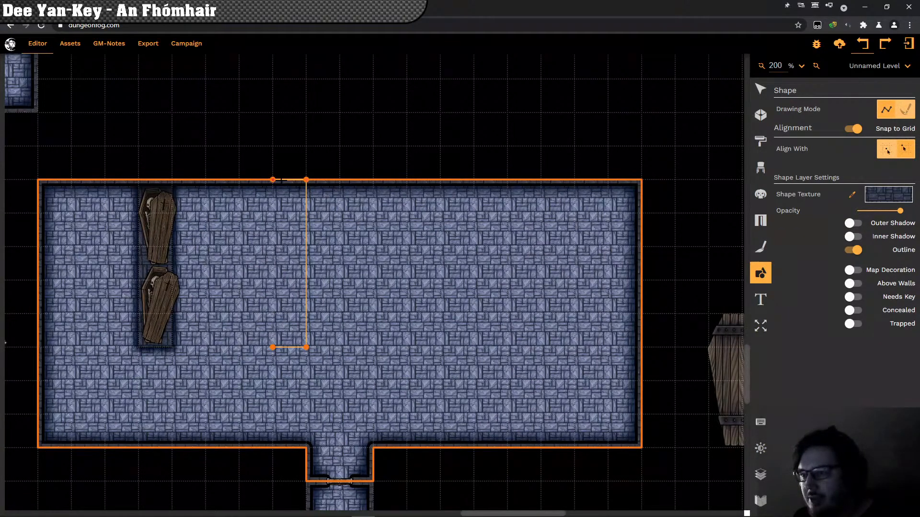
click(281, 180)
click(273, 347)
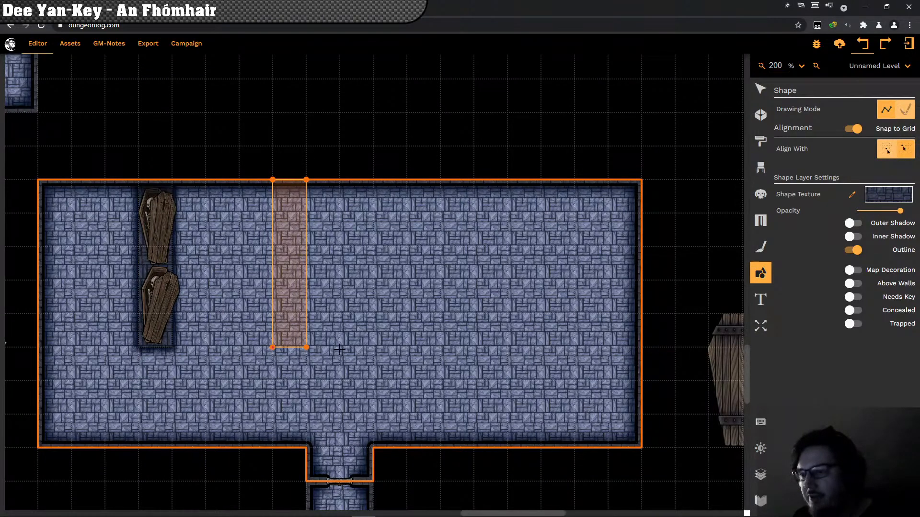
Step: Draw another one-by-five-square dark tile strip against the north wall, two squares east of the previous one
click(373, 347)
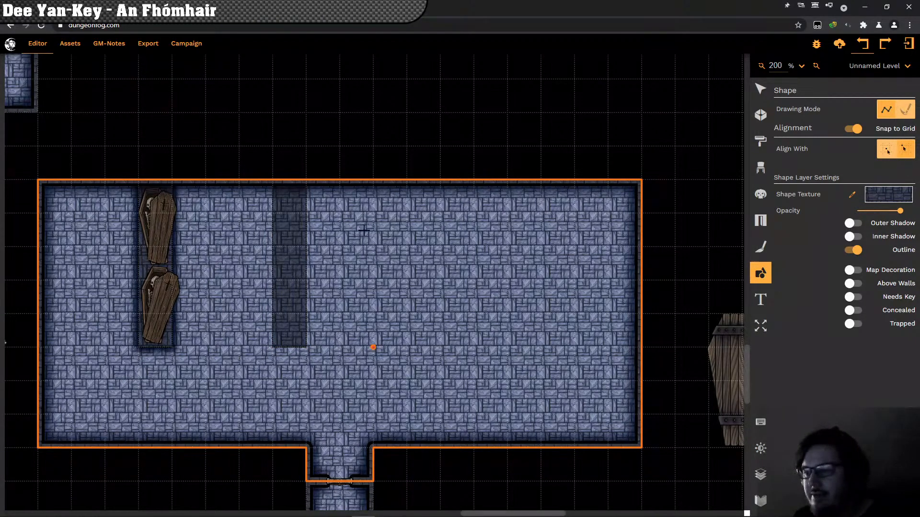
click(373, 180)
click(407, 179)
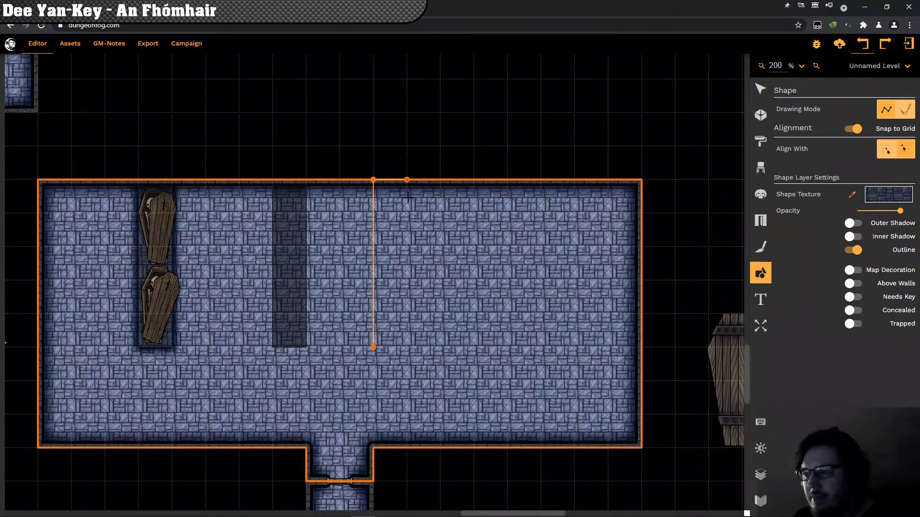
click(406, 347)
click(373, 347)
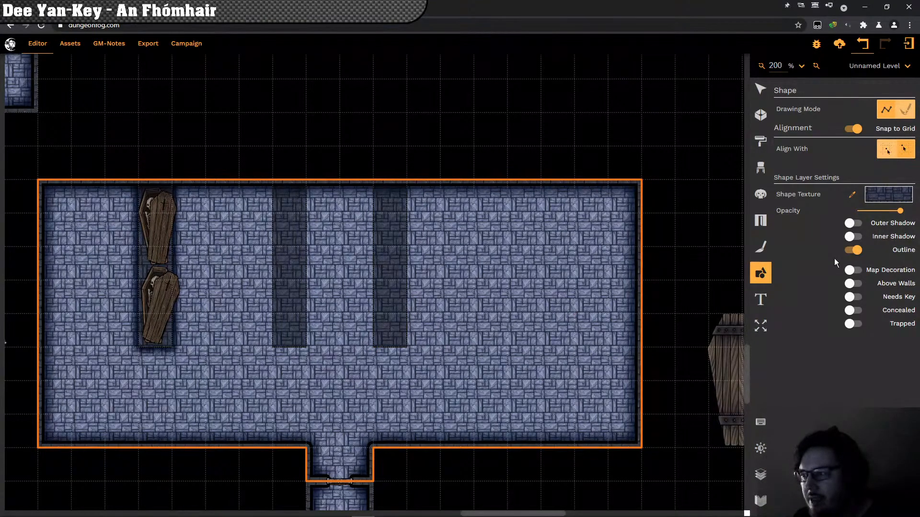
Step: Enable Outer Shadow for new shapes and draw a fourth one-by-five-square strip against the north wall, three squares farther east
click(852, 223)
click(519, 345)
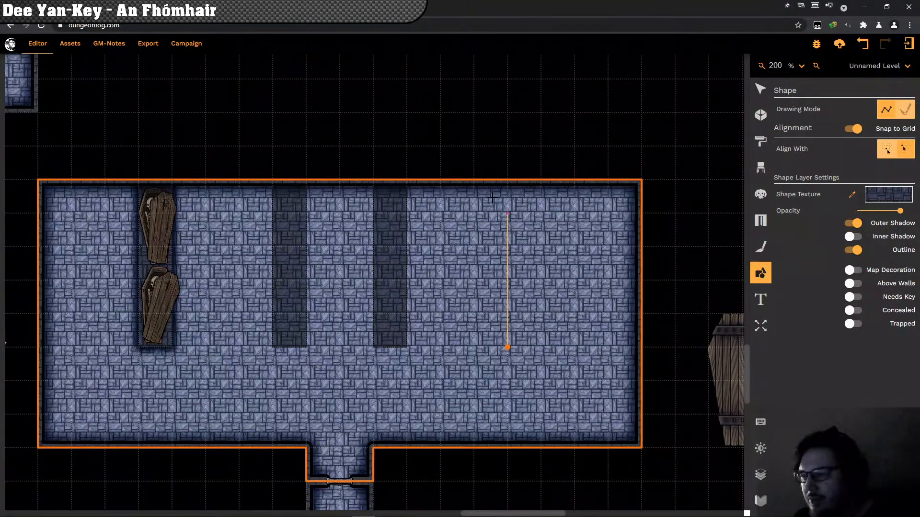
click(506, 188)
click(546, 182)
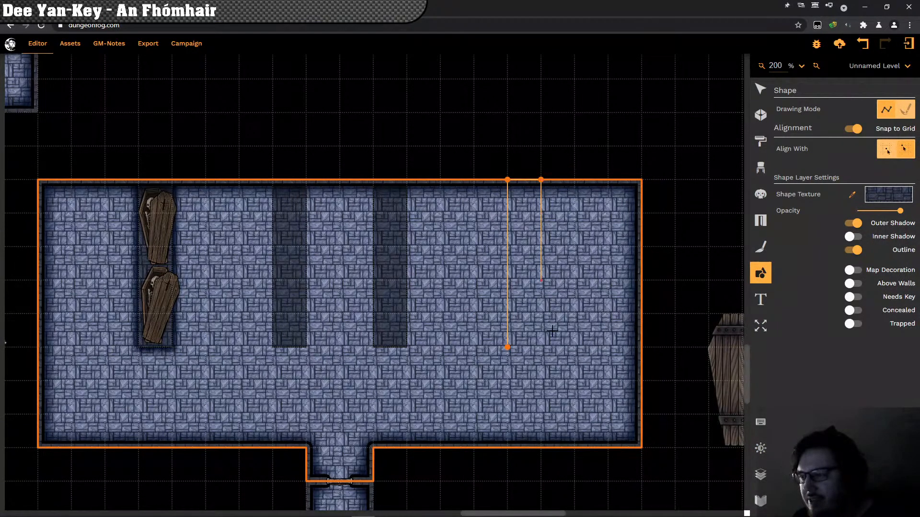
click(548, 348)
click(508, 347)
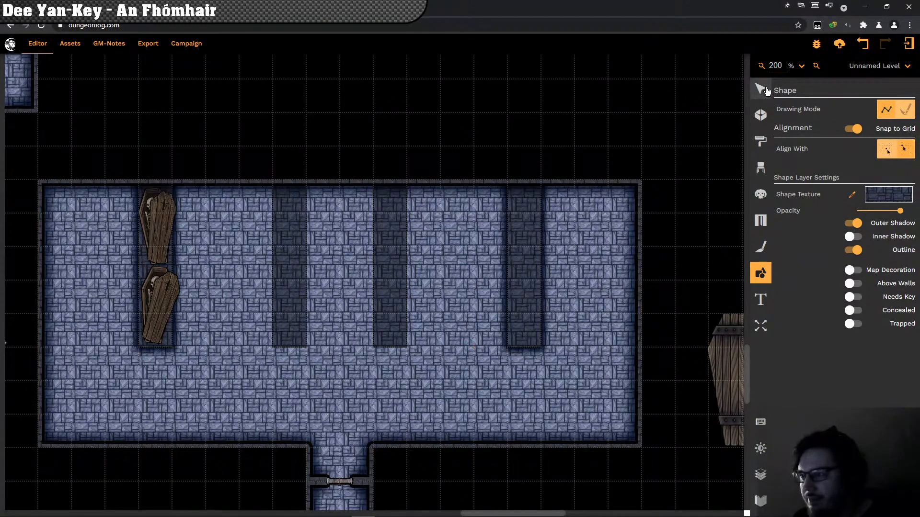
Step: Turn on Outer Shadow for the two middle dark tile strips and deselect them
key(Escape)
click(393, 242)
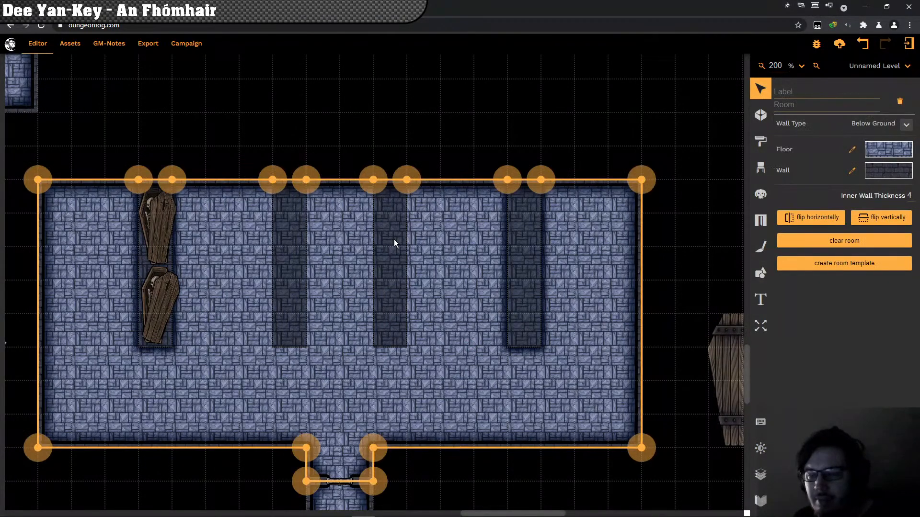
click(394, 240)
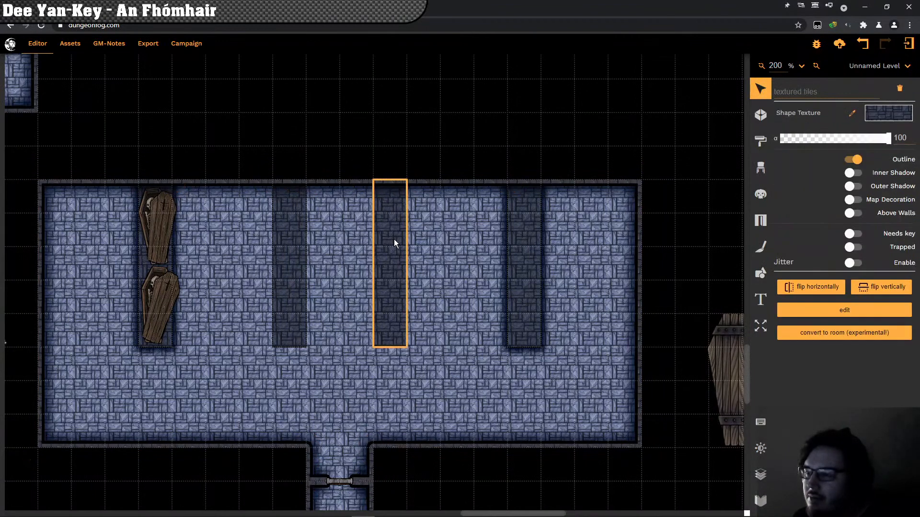
click(852, 186)
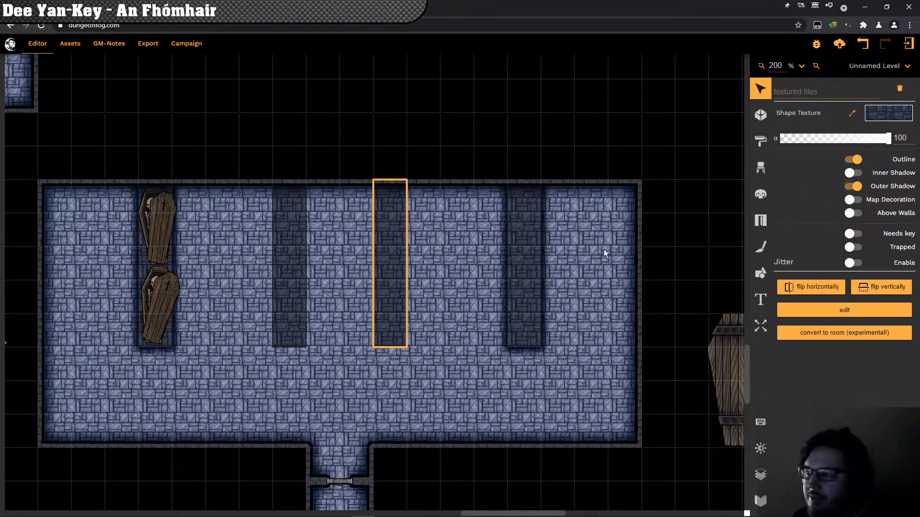
click(295, 254)
click(849, 186)
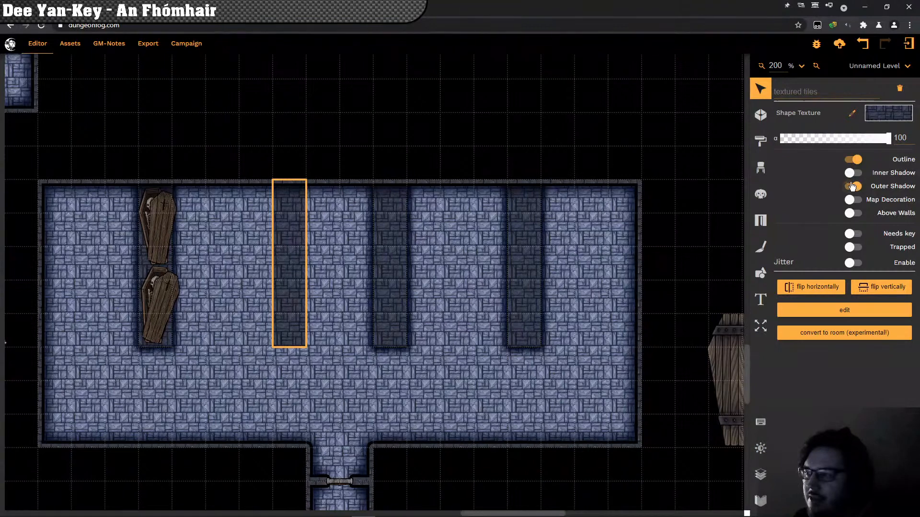
click(525, 133)
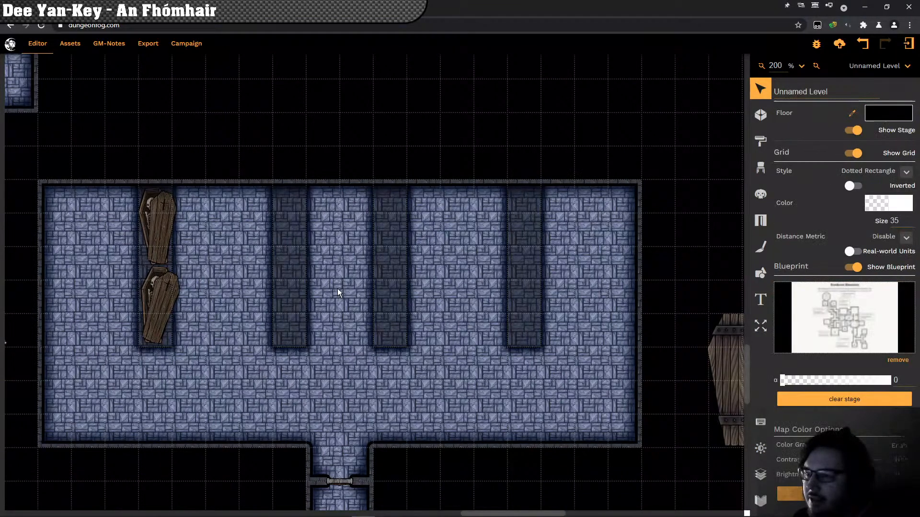
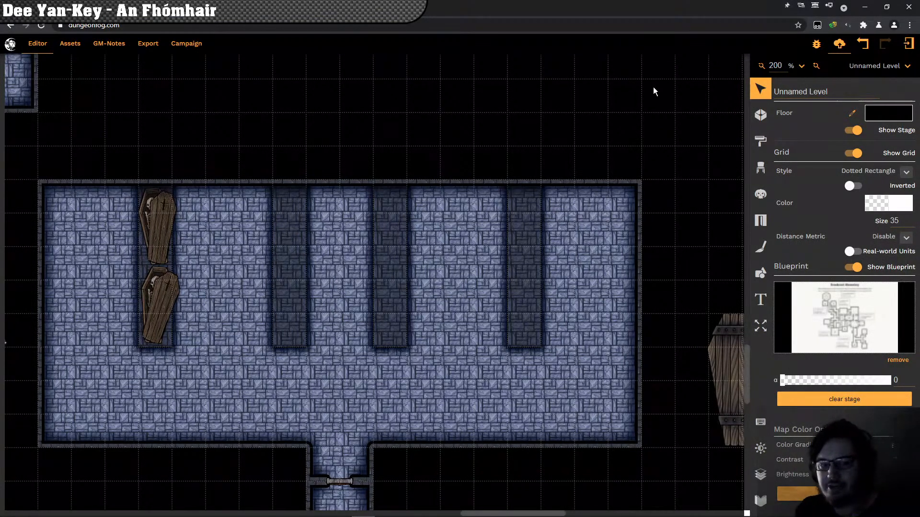
Step: Save the map and show the uploaded props in the asset manager, waiting whenever the page is unresponsive
key(ctrl+s)
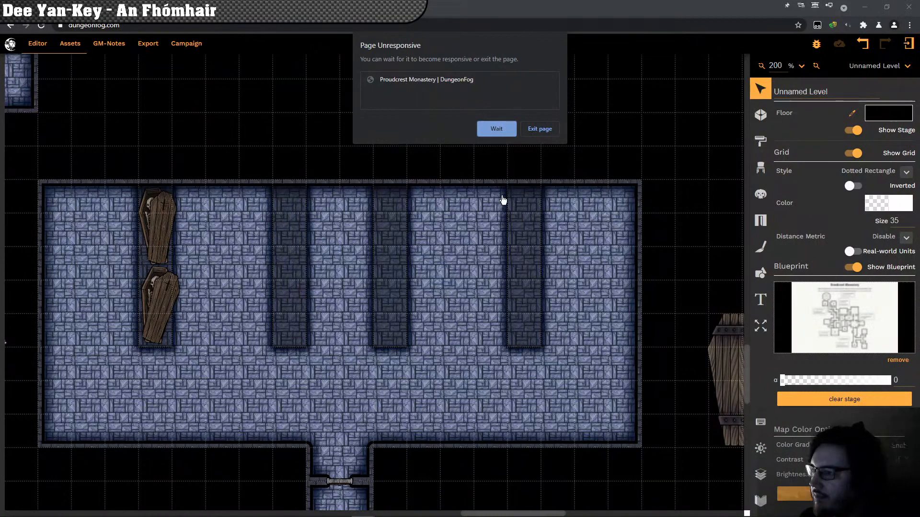
click(501, 131)
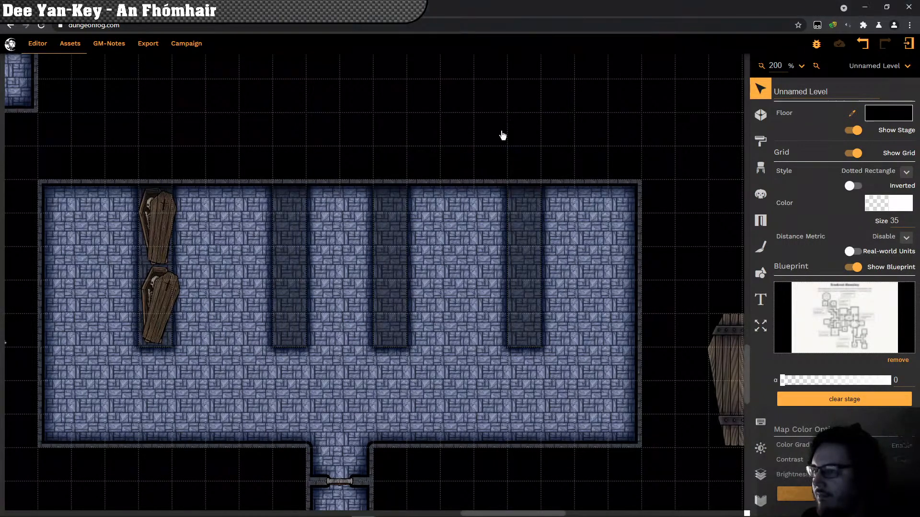
click(69, 44)
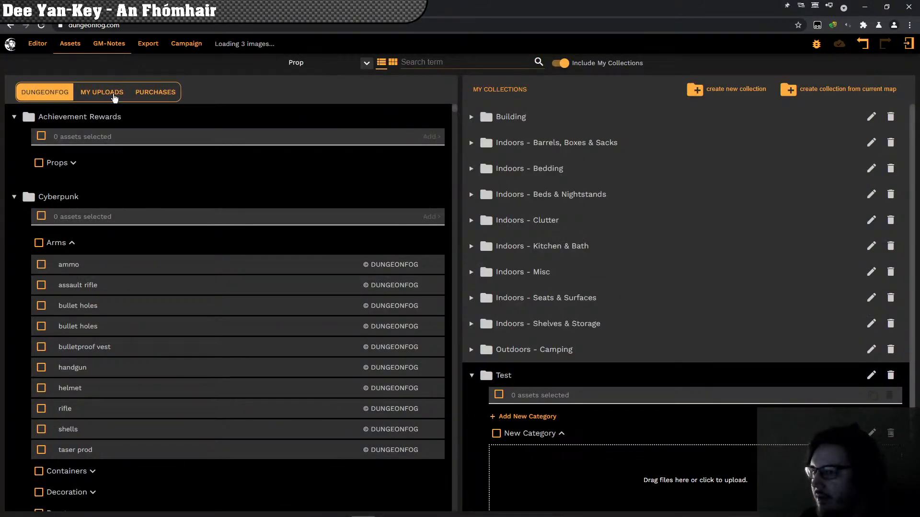
click(115, 93)
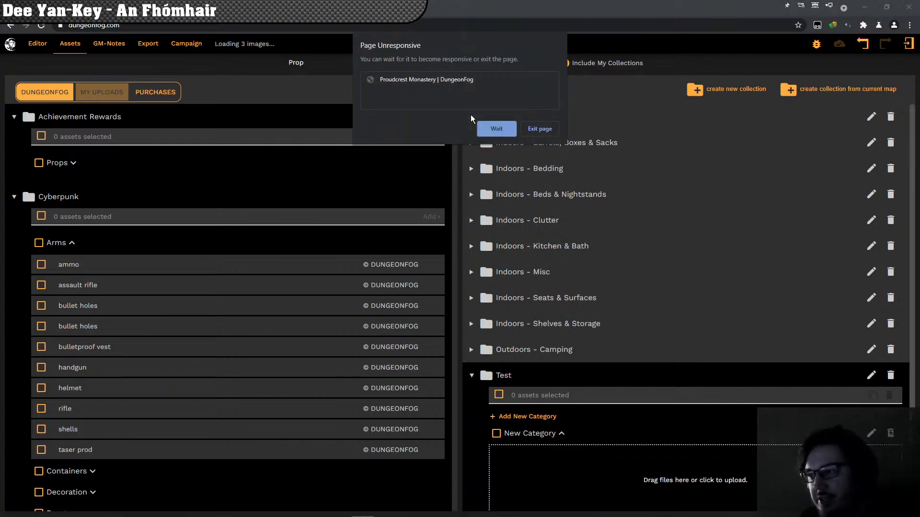
click(501, 131)
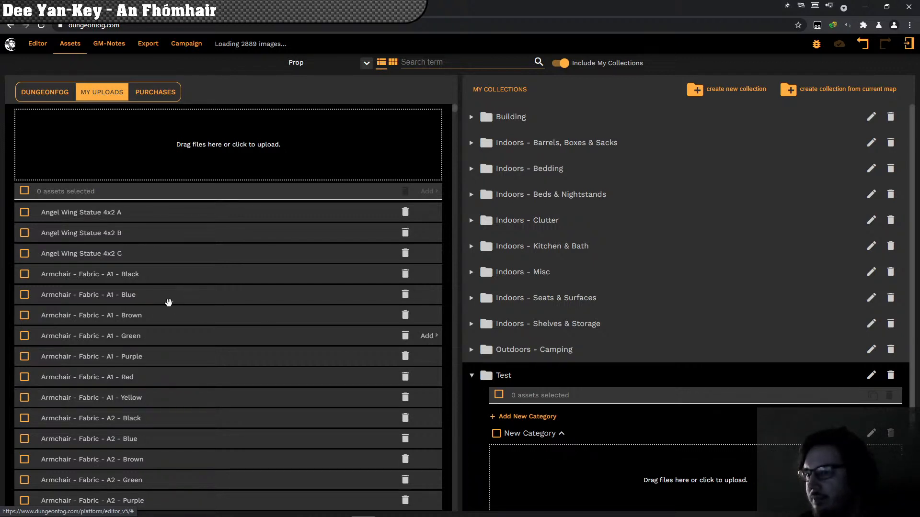
Step: Expand the Indoors - Misc collection, collapse the Test collection, and glance through the uploaded props
click(472, 272)
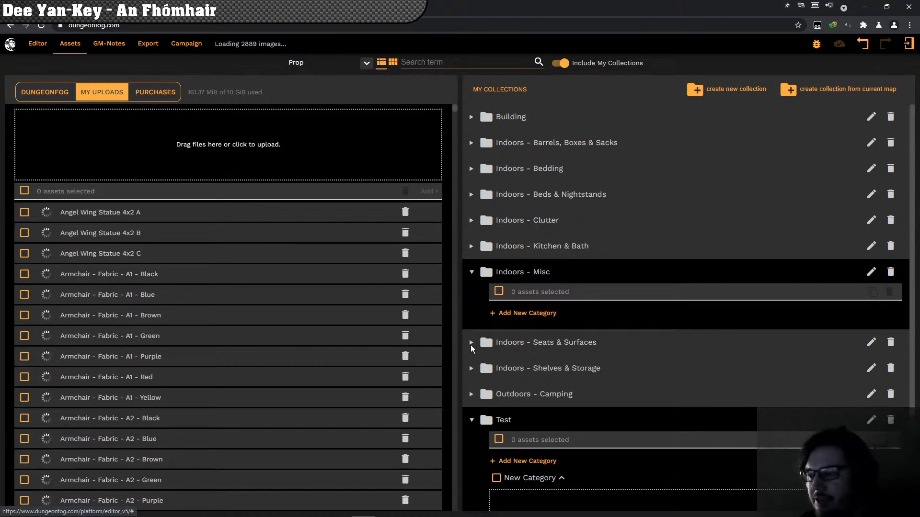
scroll(471, 345, down, 3)
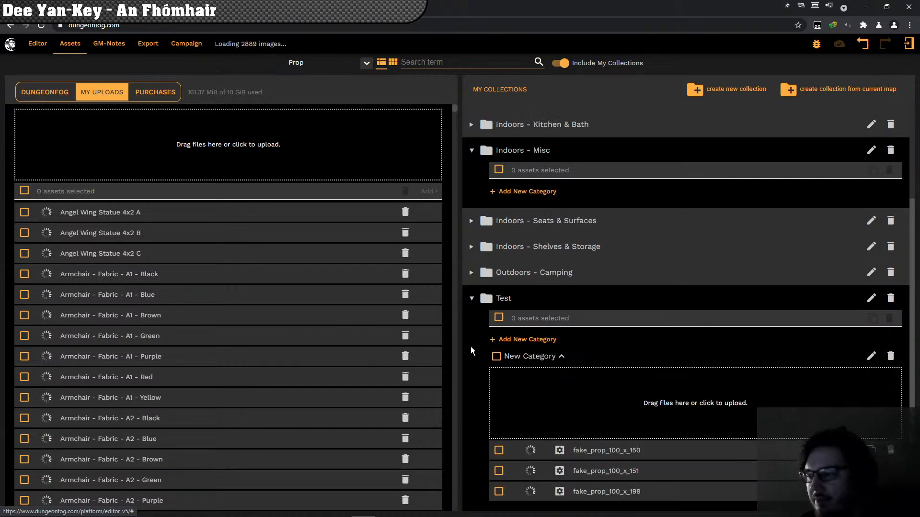
click(471, 300)
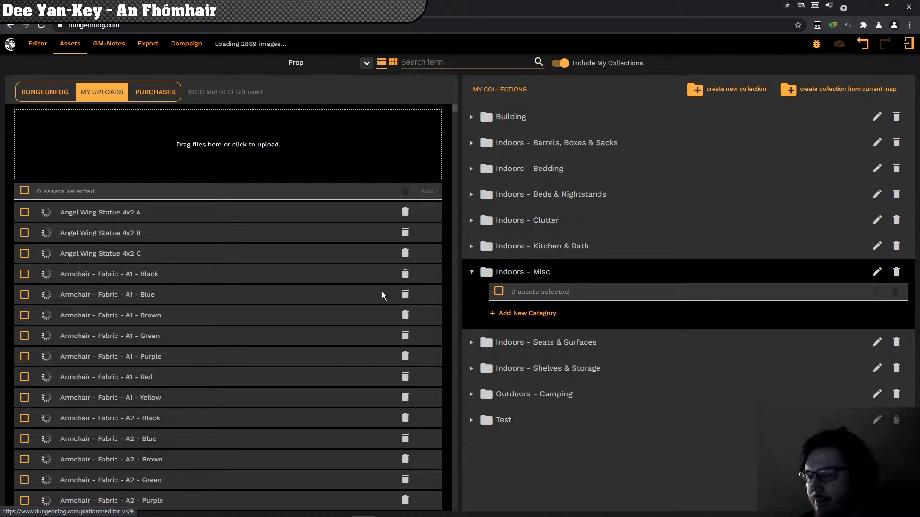
scroll(250, 239, down, 1)
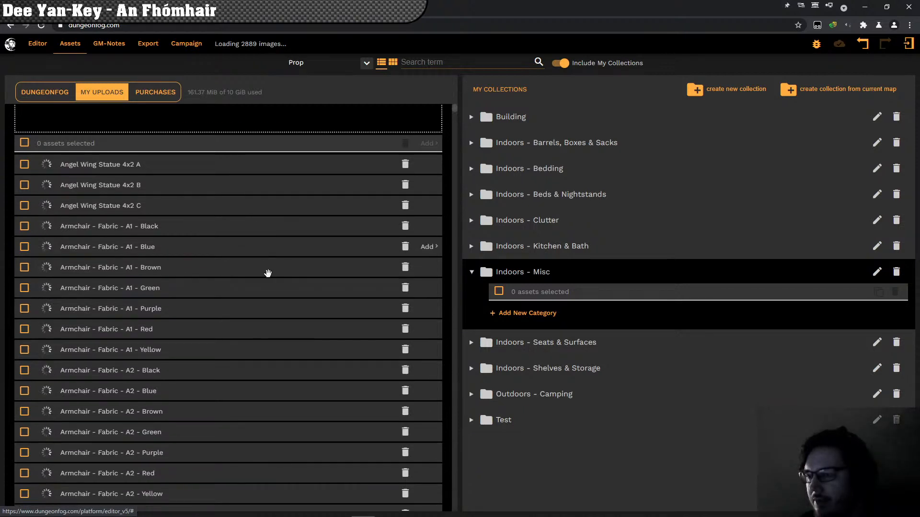
scroll(266, 271, down, 3)
scroll(264, 283, up, 4)
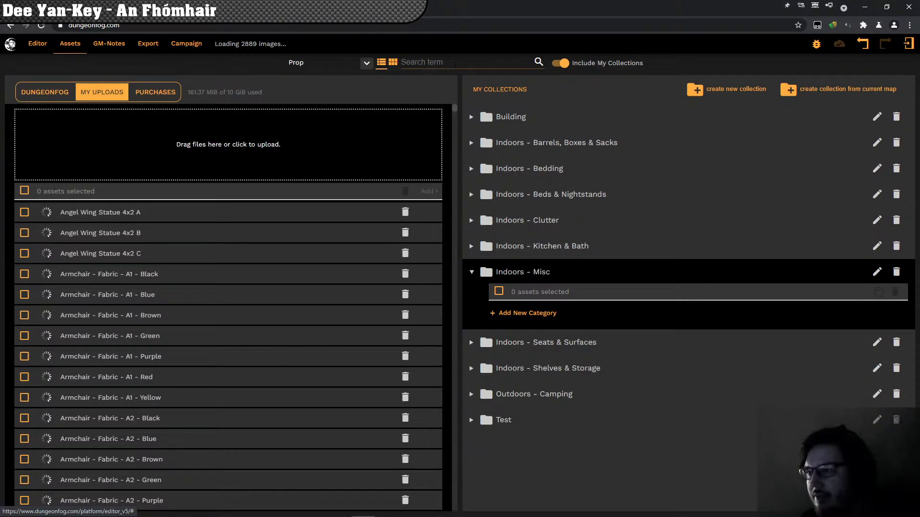
Step: Search the uploaded props for "coffin" and look through the list for matching assets
click(457, 76)
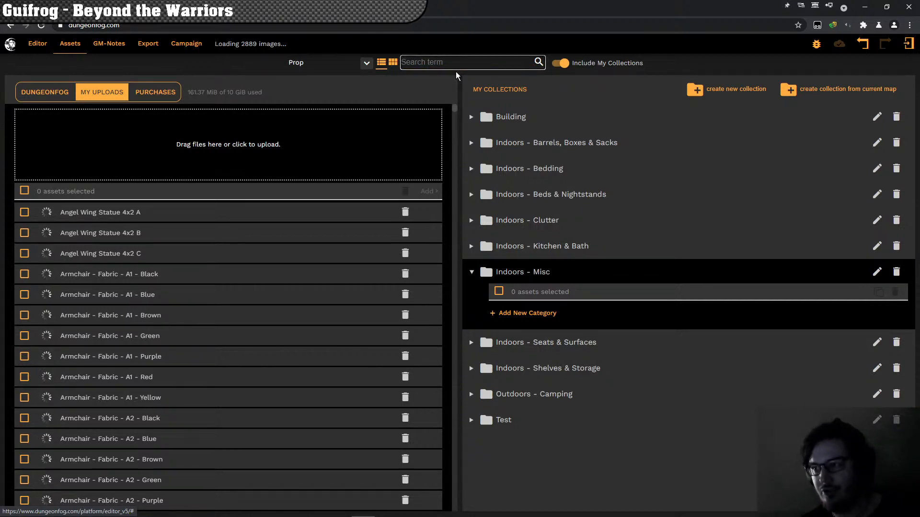
text(coffin)
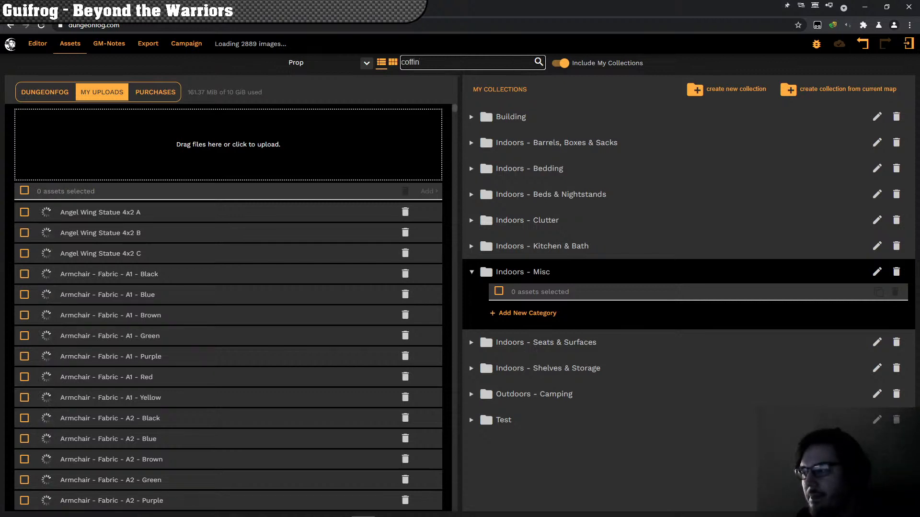
key(alt+Tab)
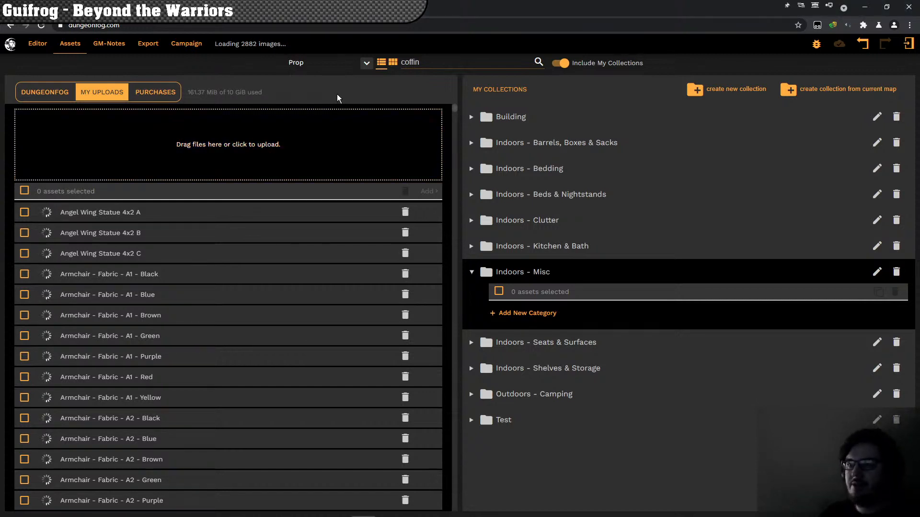
scroll(322, 189, down, 2)
scroll(322, 189, up, 2)
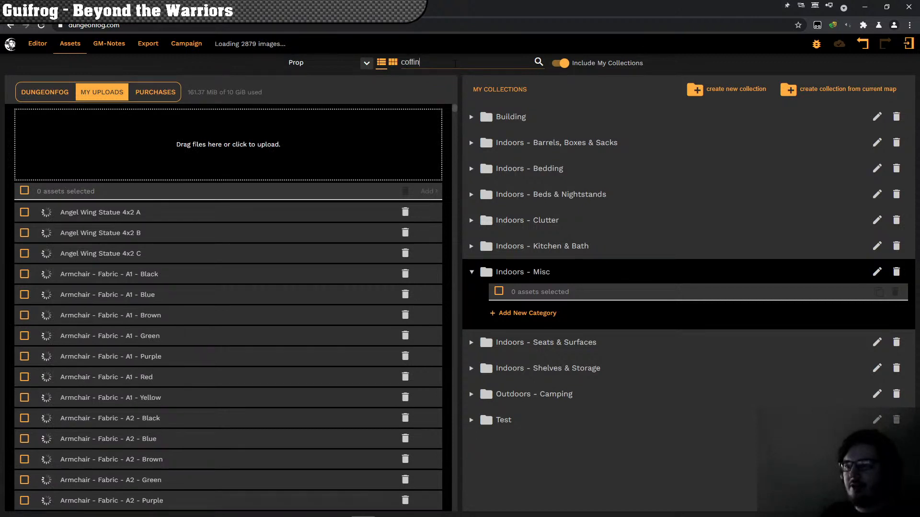
click(455, 62)
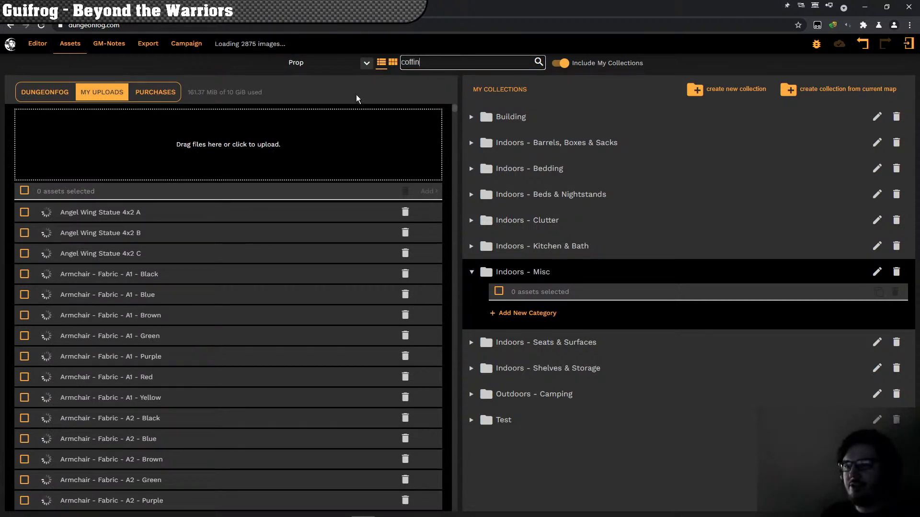
click(294, 326)
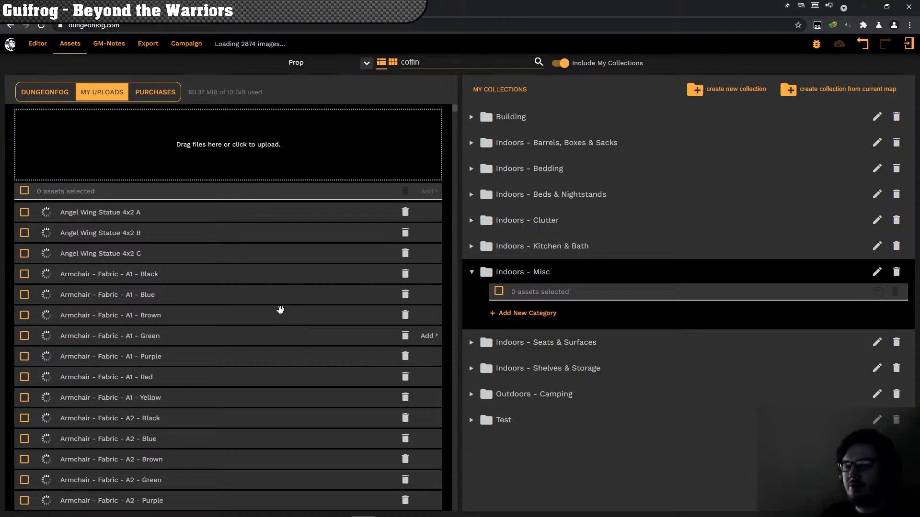
scroll(280, 310, down, 1)
scroll(280, 310, down, 2)
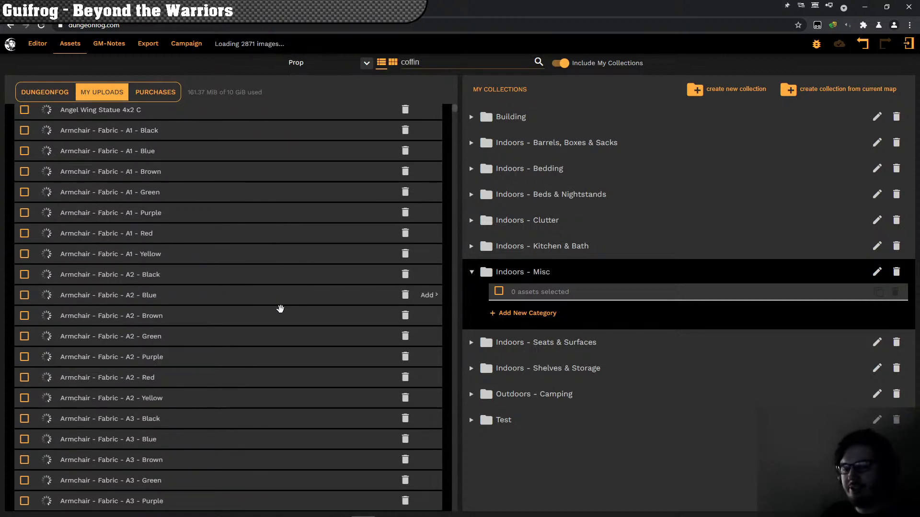
scroll(281, 310, down, 3)
scroll(282, 311, down, 15)
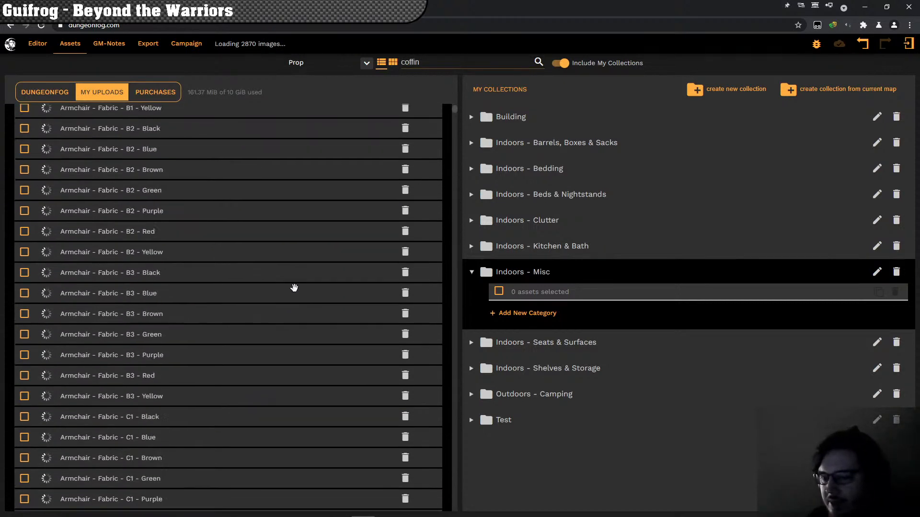
scroll(297, 282, down, 3)
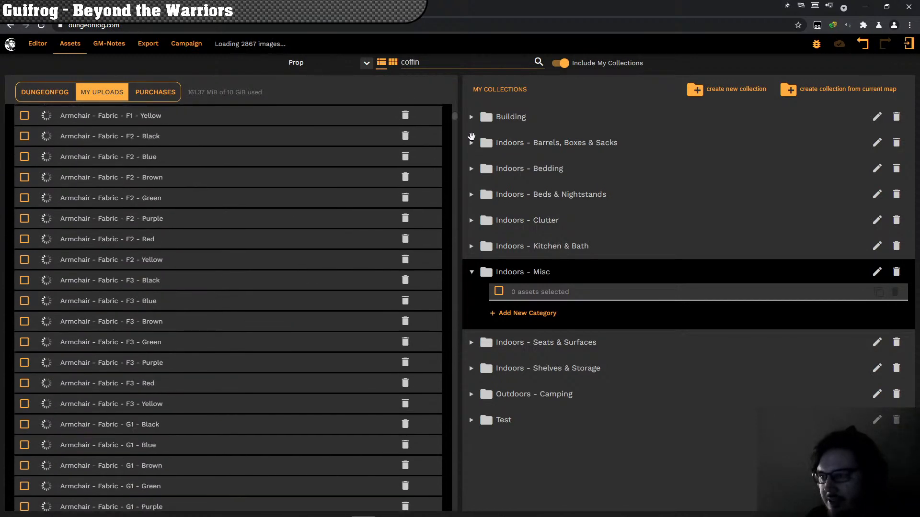
Step: Look through the whole list of uploaded props for coffin assets and return to its beginning
scroll(457, 158, down, 10)
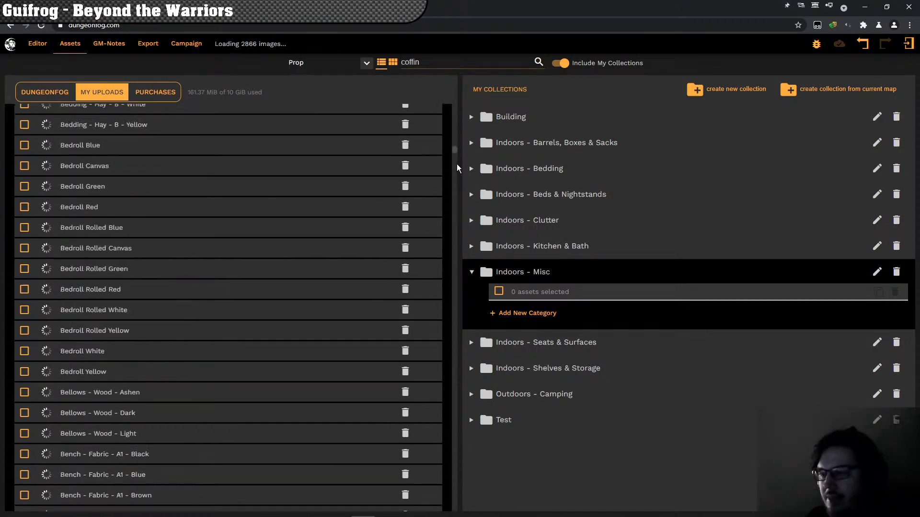
scroll(453, 151, down, 10)
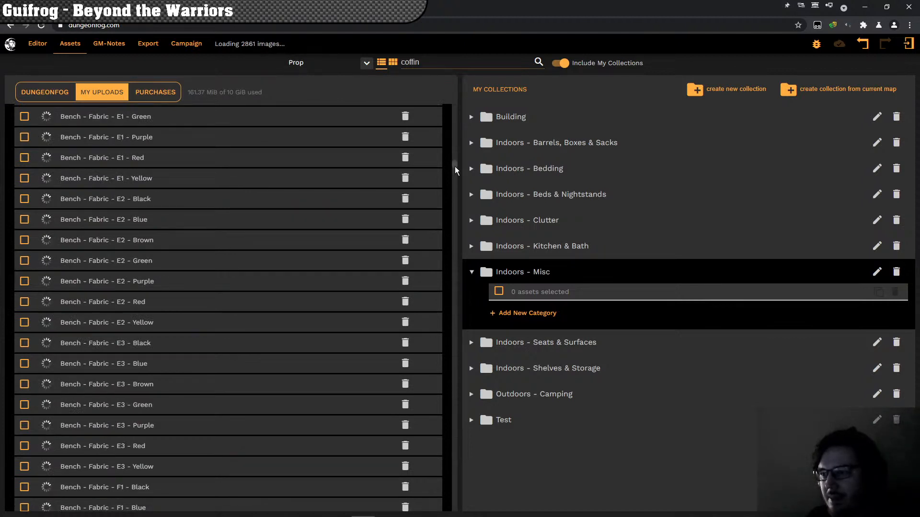
scroll(450, 199, down, 10)
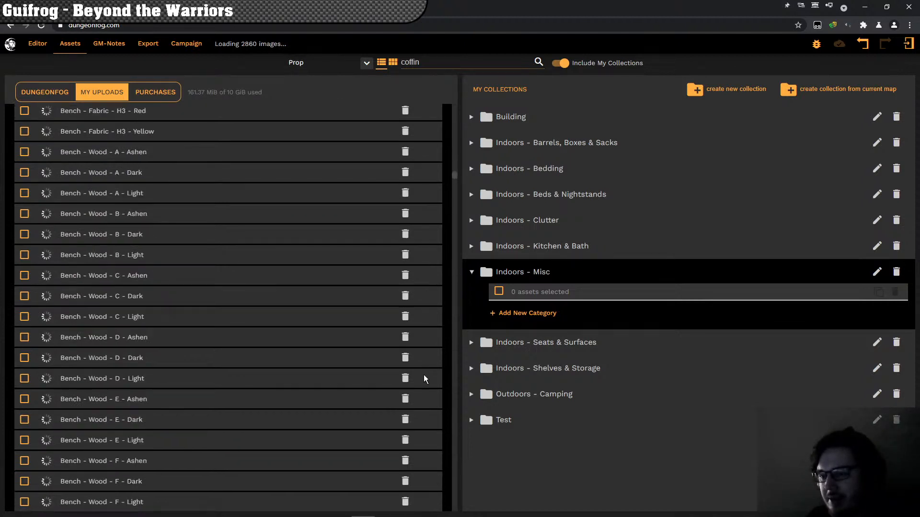
scroll(424, 501, down, 10)
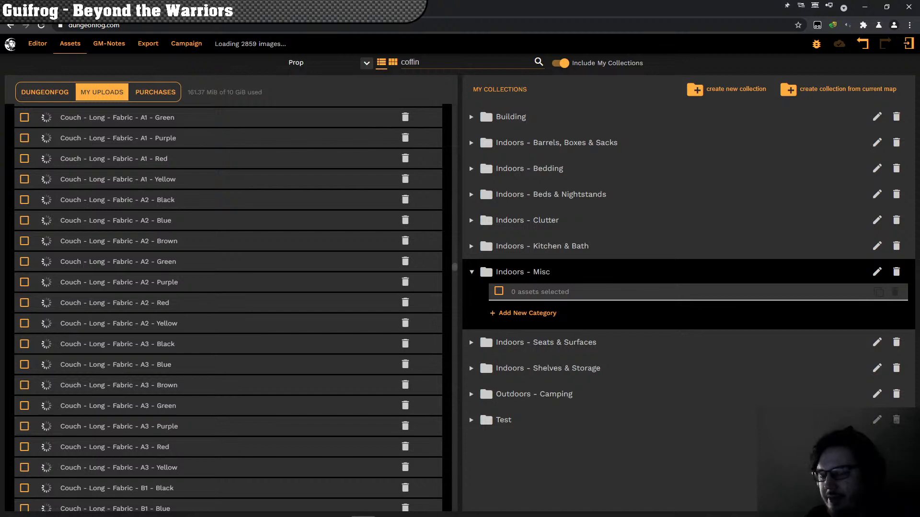
scroll(228, 307, down, 20)
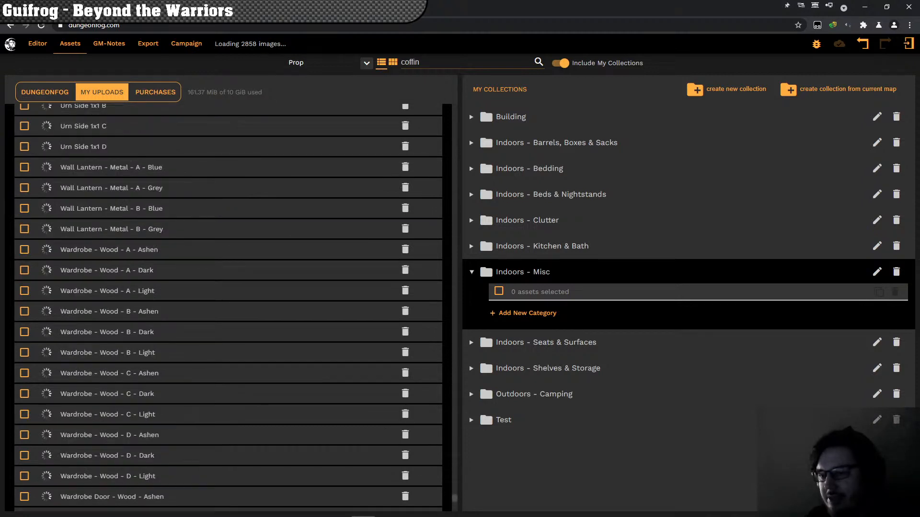
scroll(229, 307, down, 10)
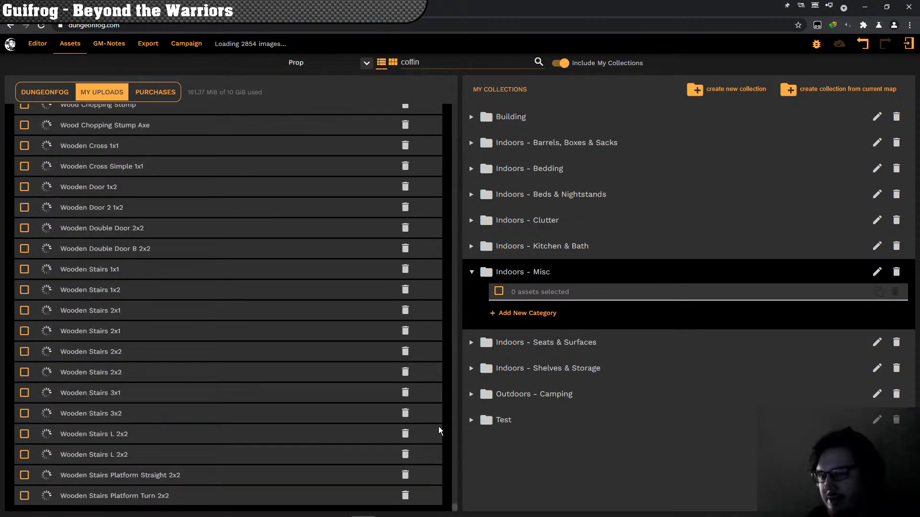
scroll(442, 419, up, 10)
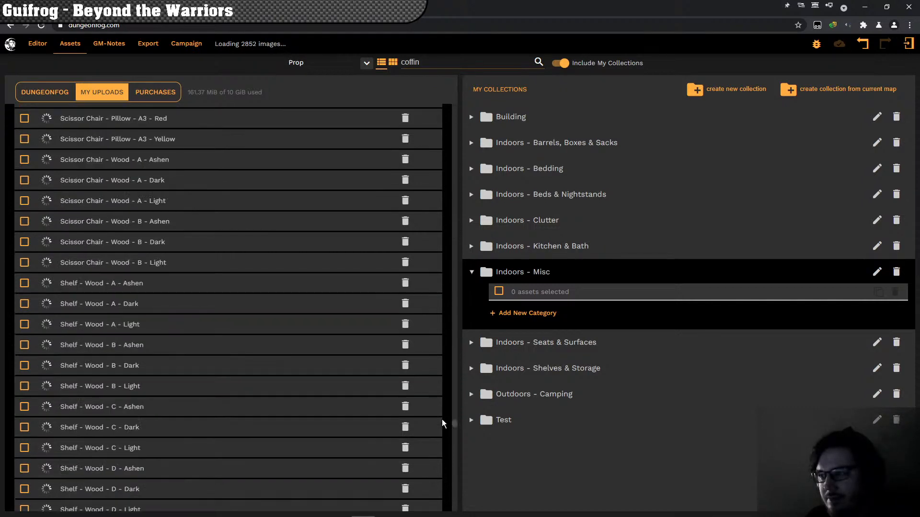
scroll(441, 417, up, 5)
scroll(436, 269, up, 5)
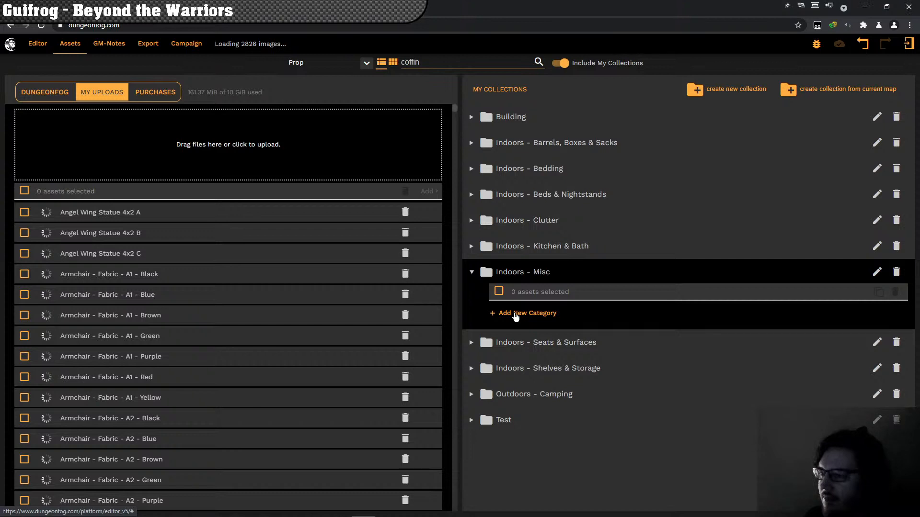
Step: Add a new category named "Coffins" to the Indoors - Misc collection
click(516, 317)
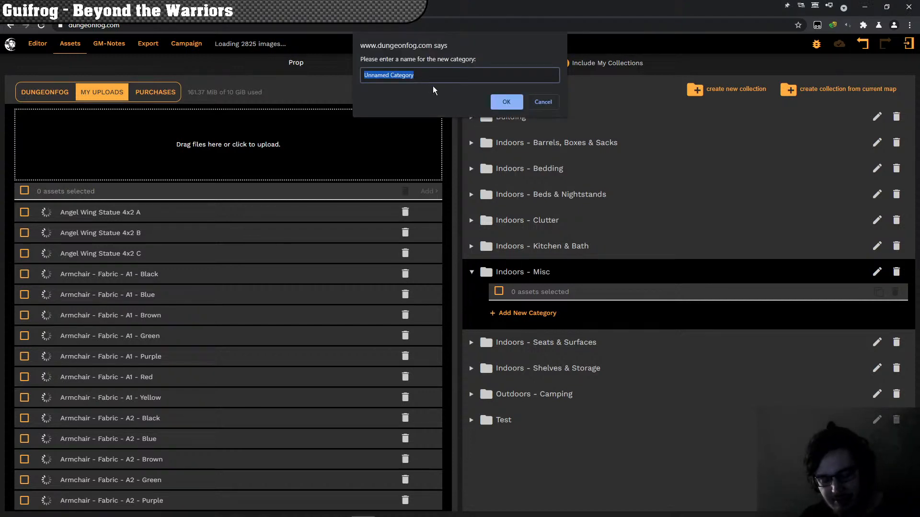
text(C)
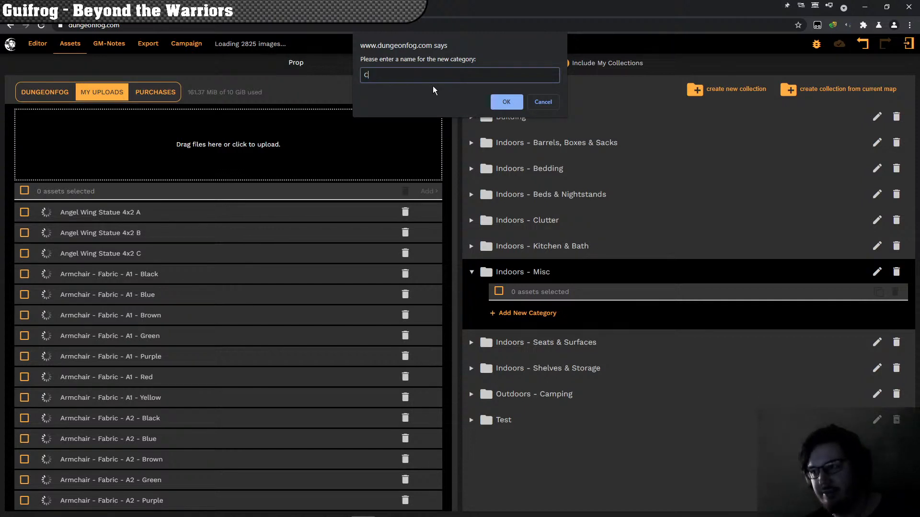
text(offins)
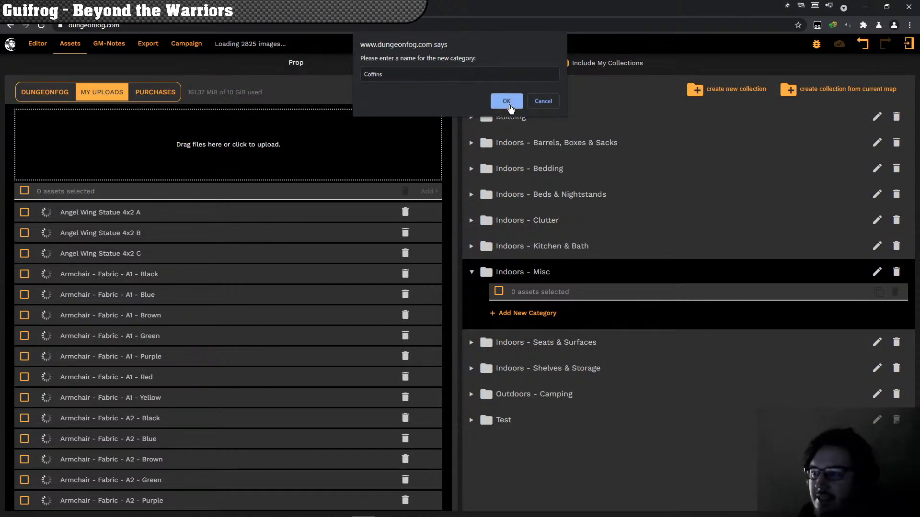
click(506, 102)
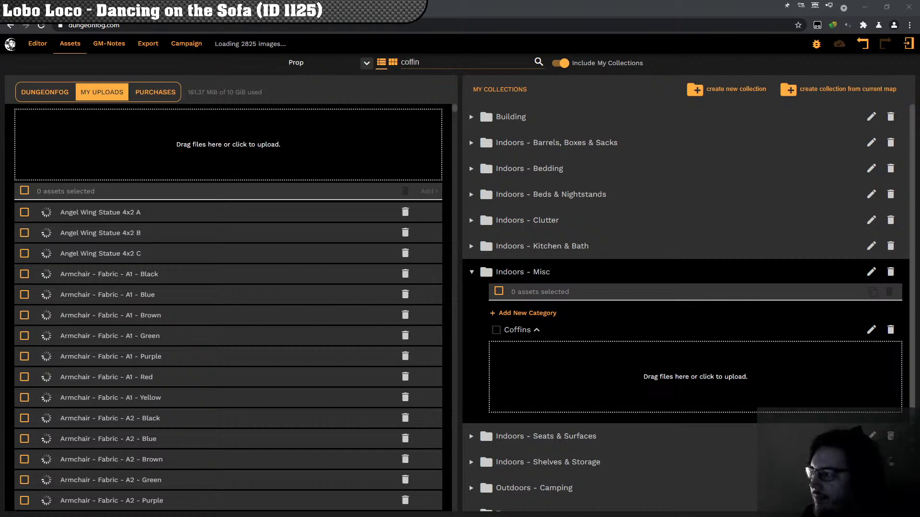
drag(716, 323, 624, 379)
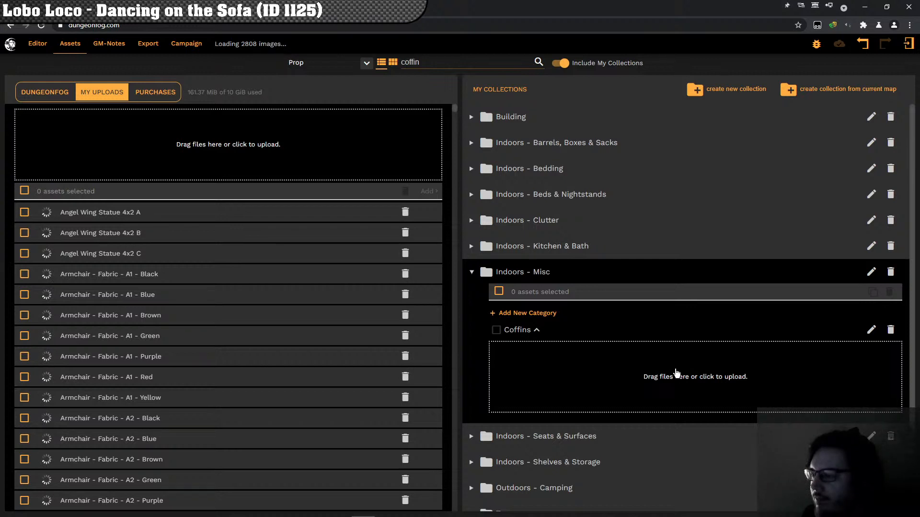
scroll(677, 373, down, 1)
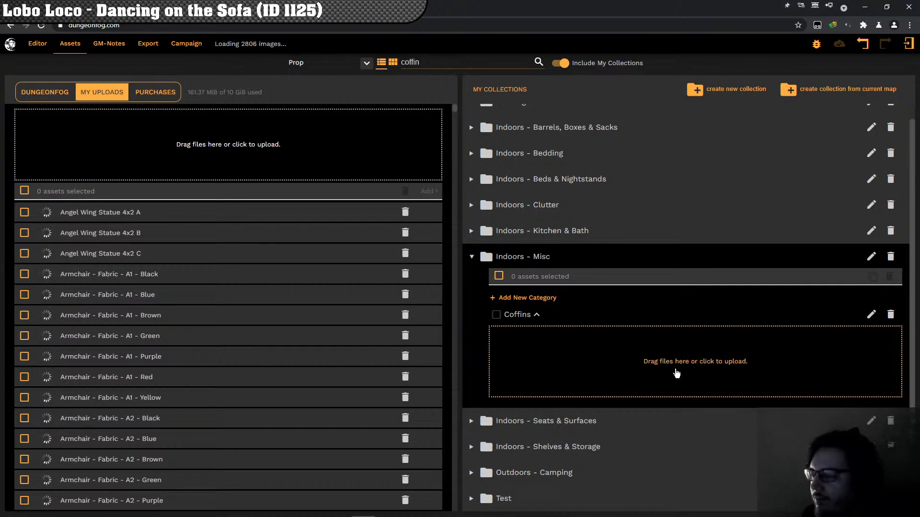
scroll(676, 373, up, 1)
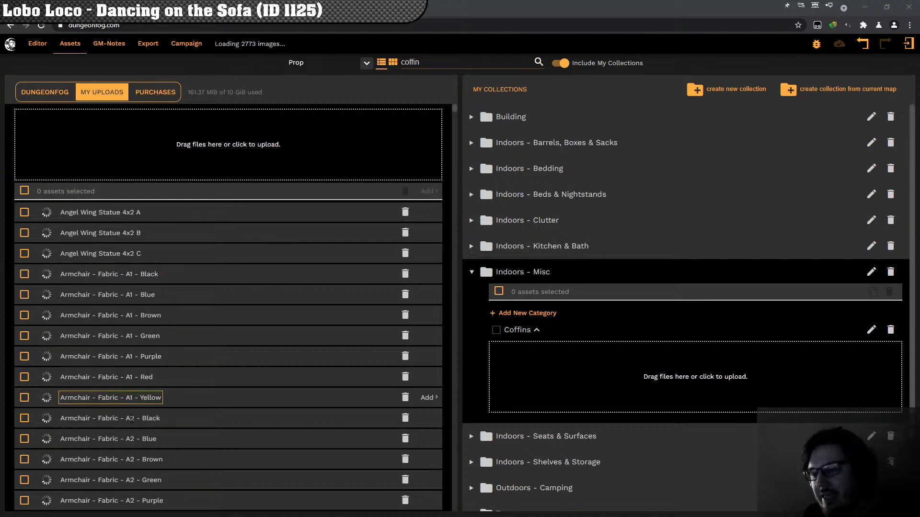
Step: Check the armchair entries at the start of the uploaded props list while the images load
scroll(136, 429, down, 1)
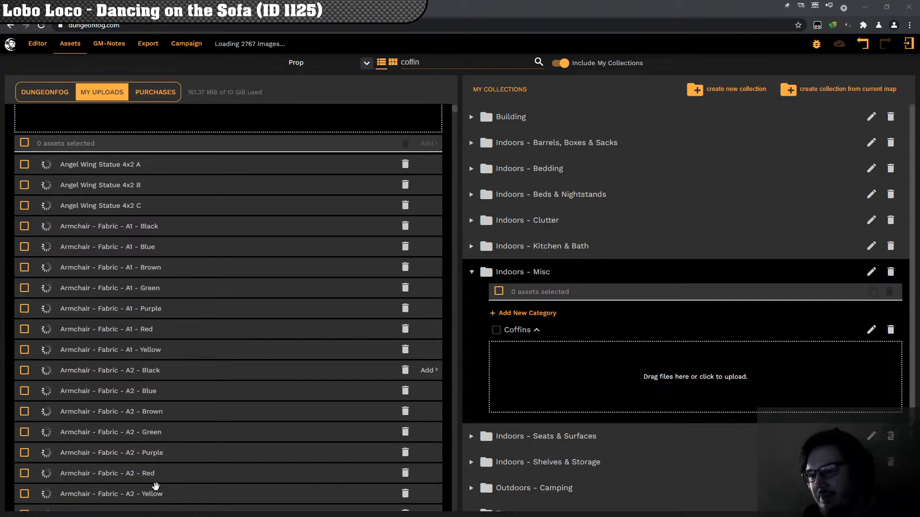
scroll(159, 474, down, 1)
scroll(159, 461, down, 3)
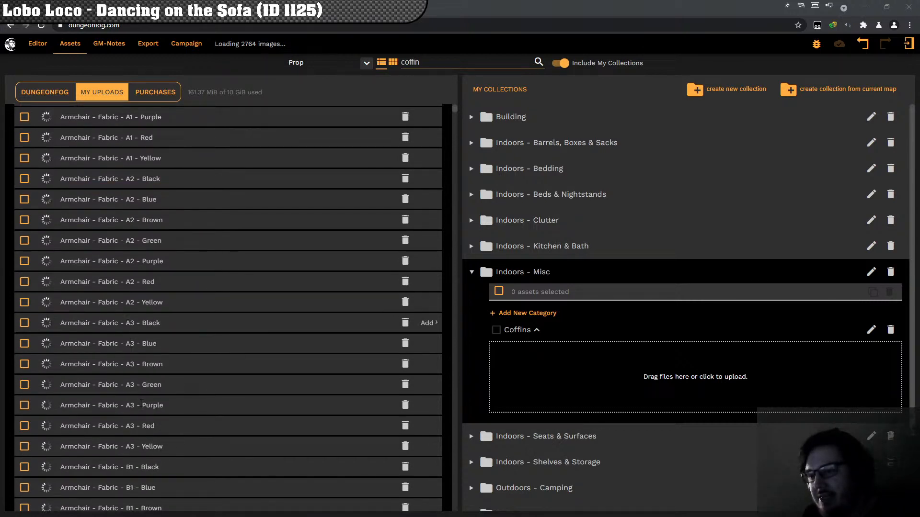
scroll(167, 446, down, 14)
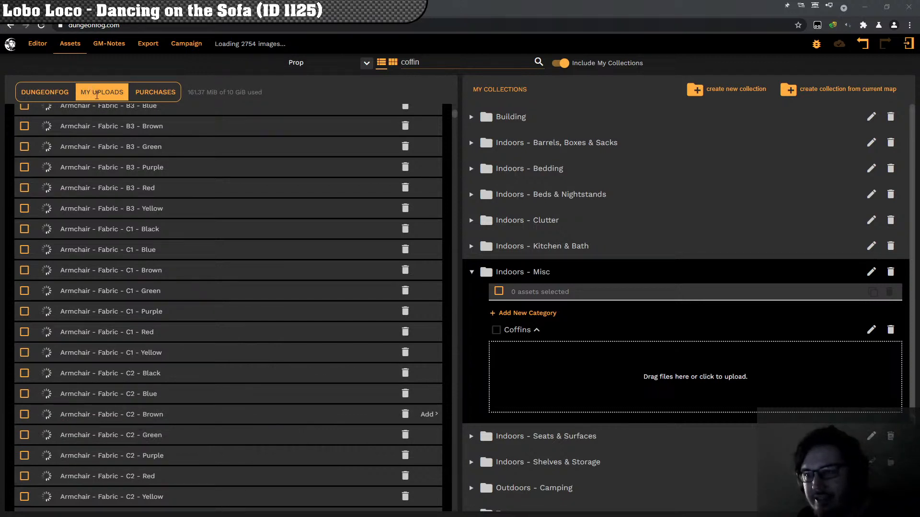
click(163, 414)
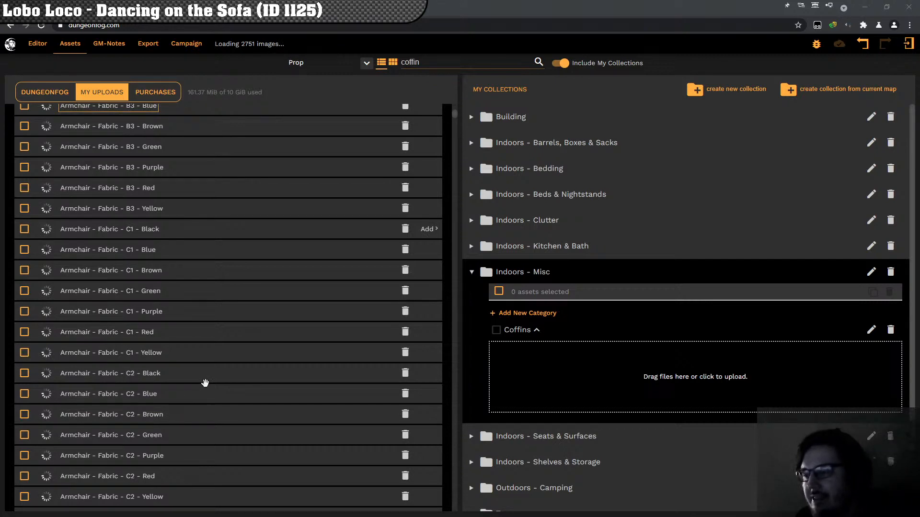
scroll(205, 383, up, 6)
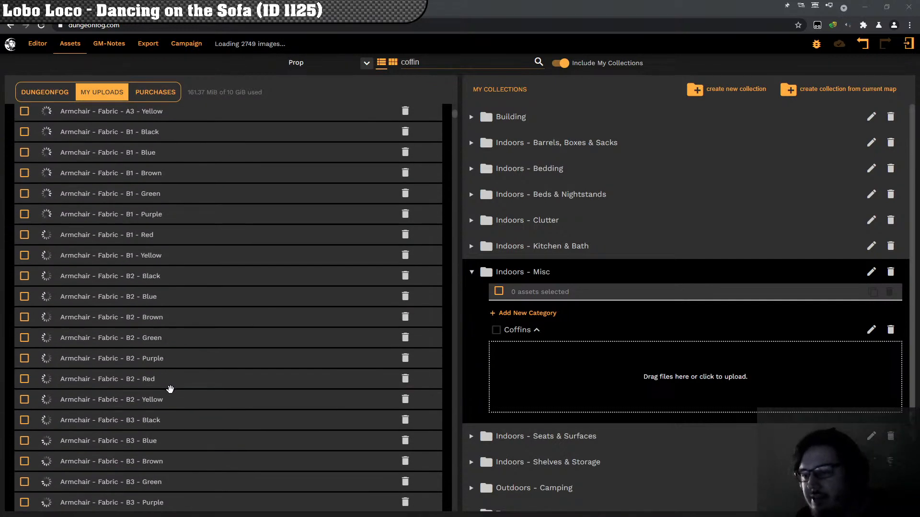
scroll(170, 389, up, 8)
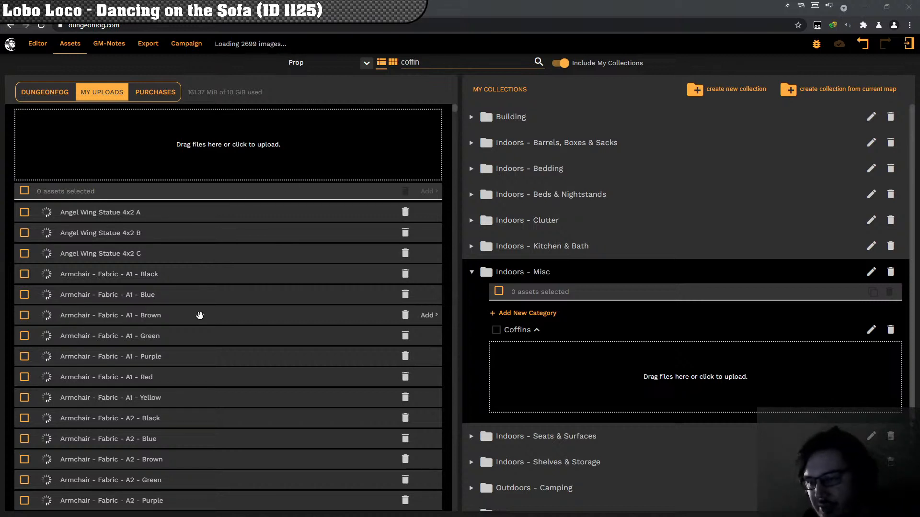
Step: Browse the uploaded props from the armchairs through the barrels and baskets to the bed pillows, looking for coffin assets
scroll(199, 315, down, 10)
scroll(144, 329, down, 15)
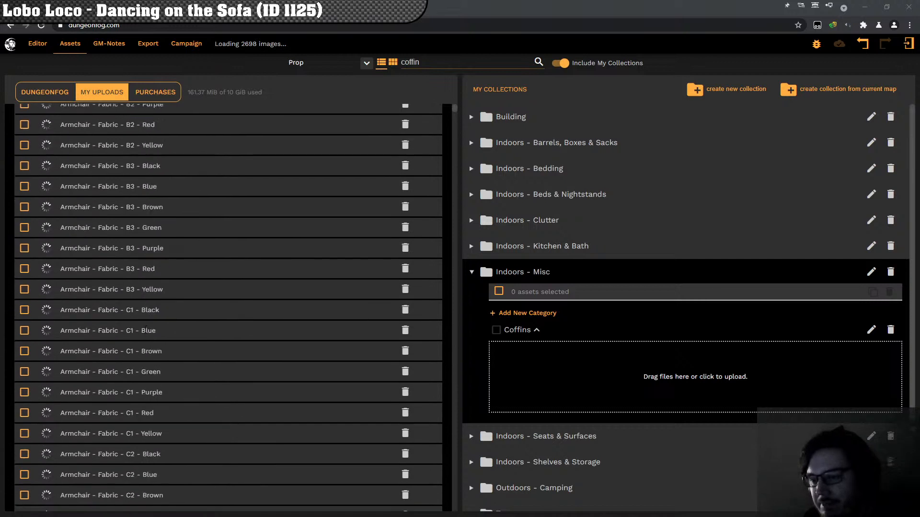
scroll(145, 327, down, 15)
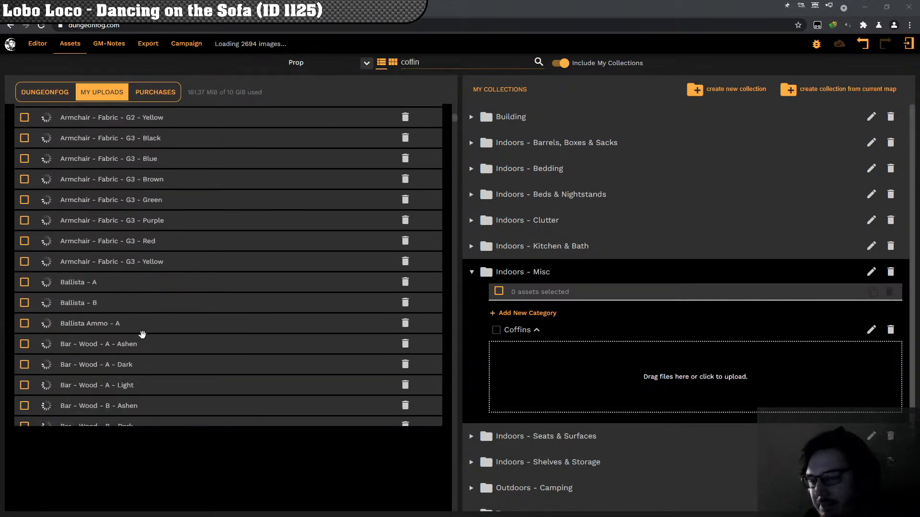
scroll(142, 333, down, 3)
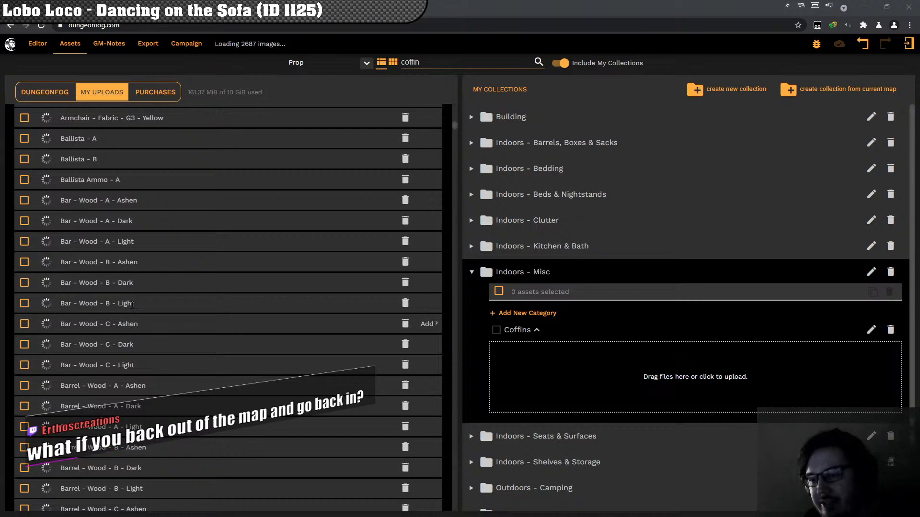
scroll(149, 298, down, 20)
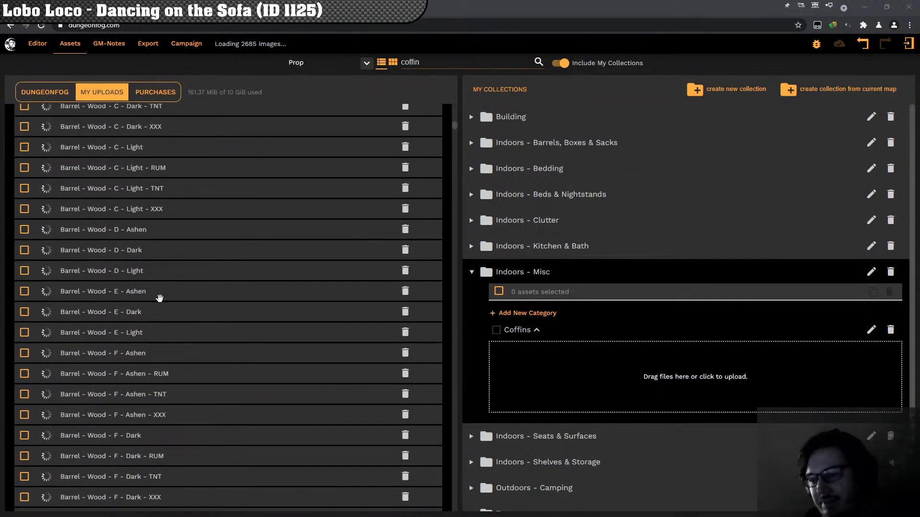
scroll(160, 299, down, 4)
scroll(159, 299, up, 3)
scroll(160, 297, down, 2)
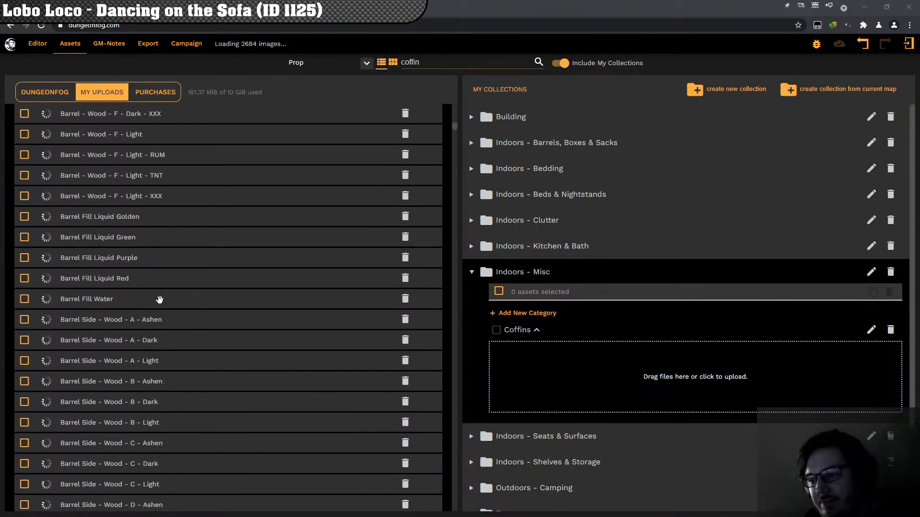
scroll(159, 298, up, 4)
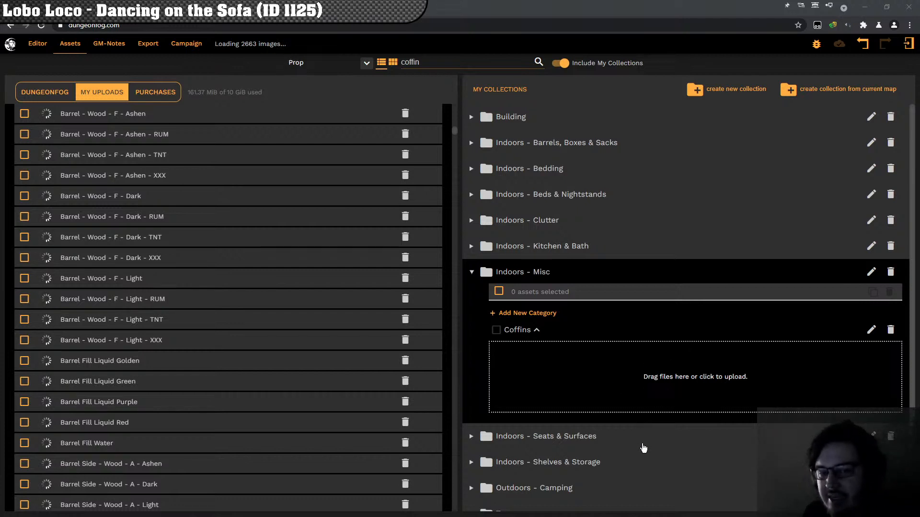
scroll(240, 274, down, 3)
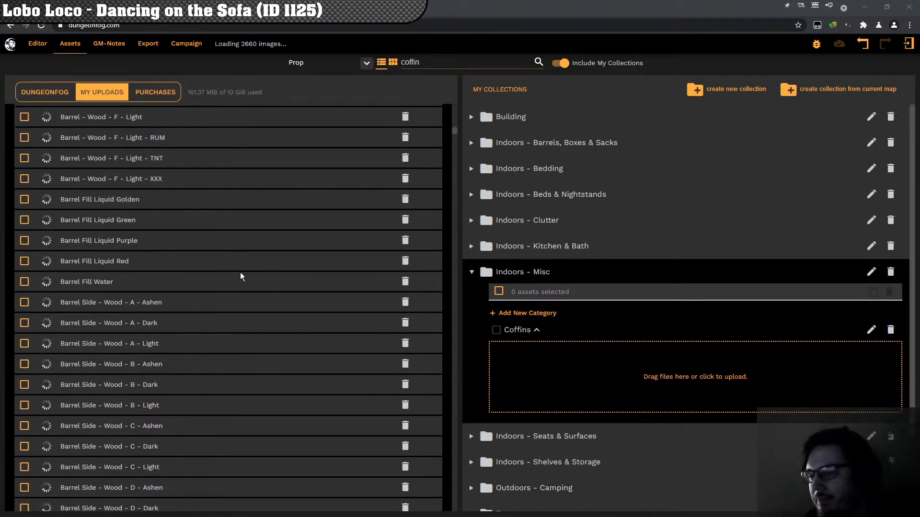
scroll(158, 277, down, 10)
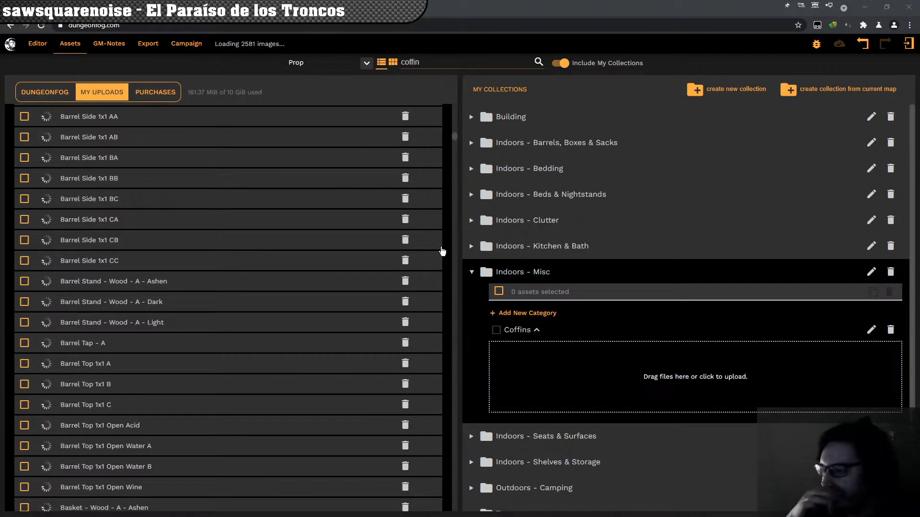
mouse_move(442, 251)
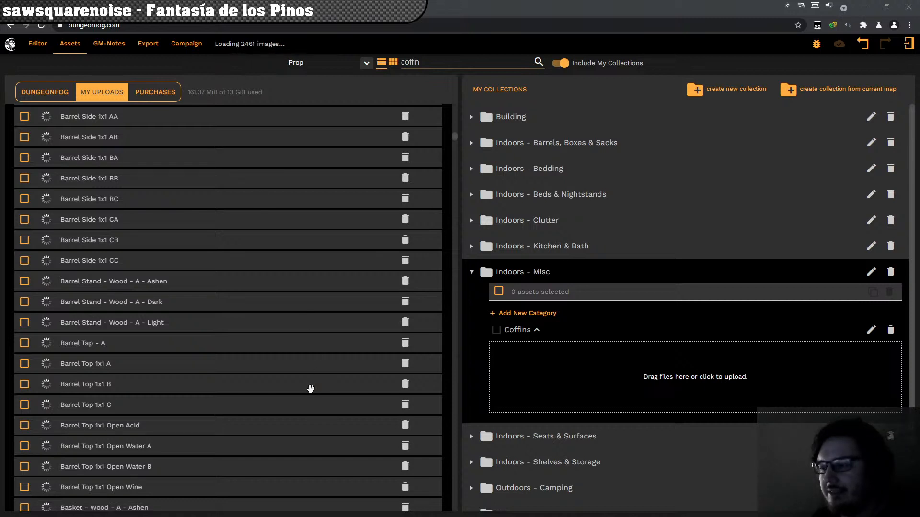
scroll(268, 398, down, 12)
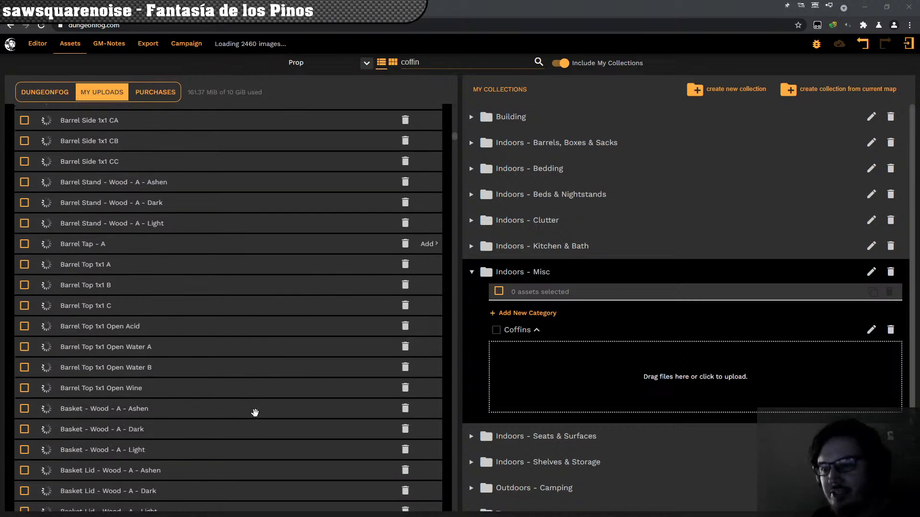
scroll(258, 400, down, 15)
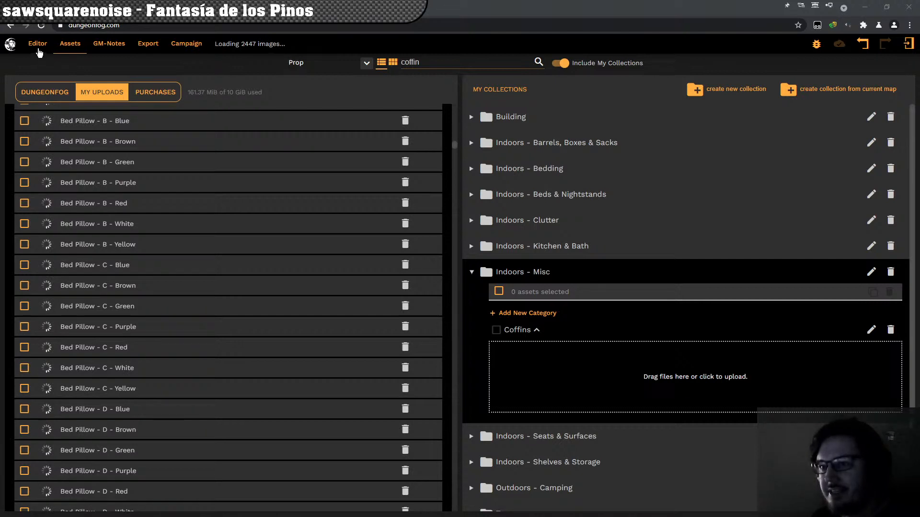
Step: Try to return to the map editor, and reload the map's page address when it stays stuck waiting
click(38, 48)
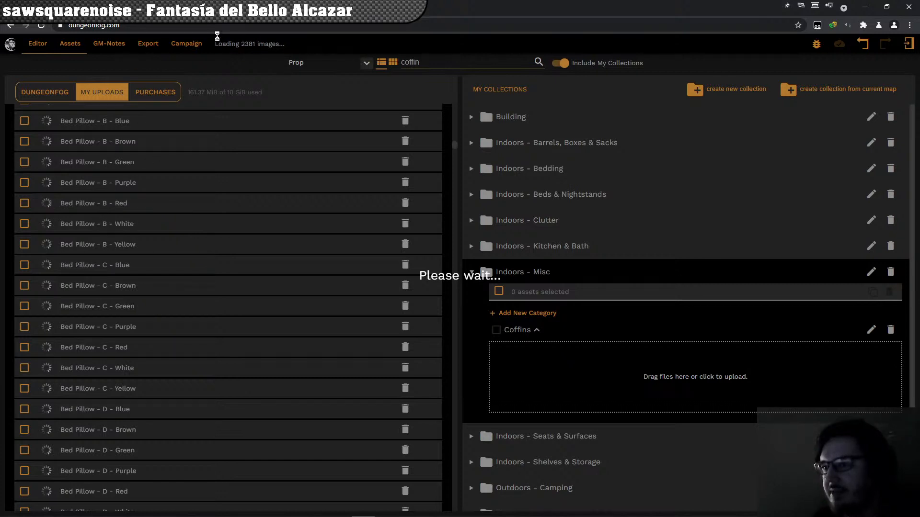
click(176, 27)
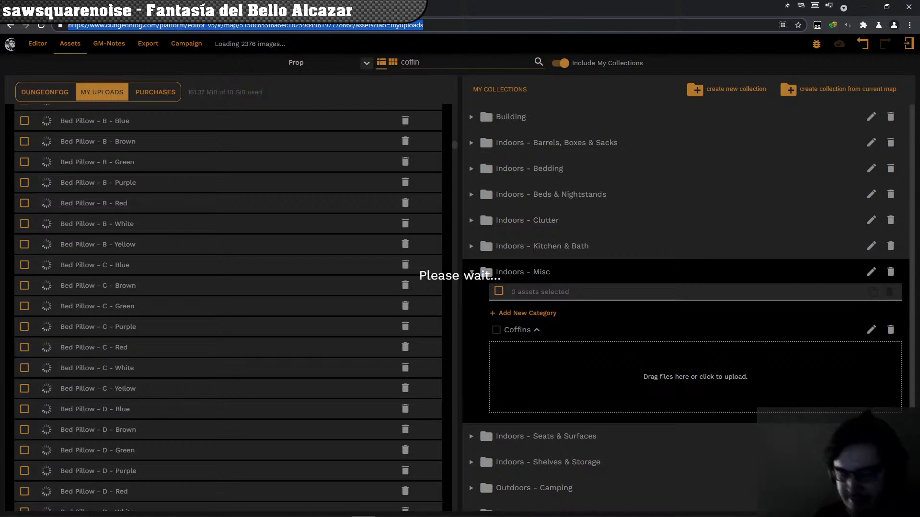
key(Return)
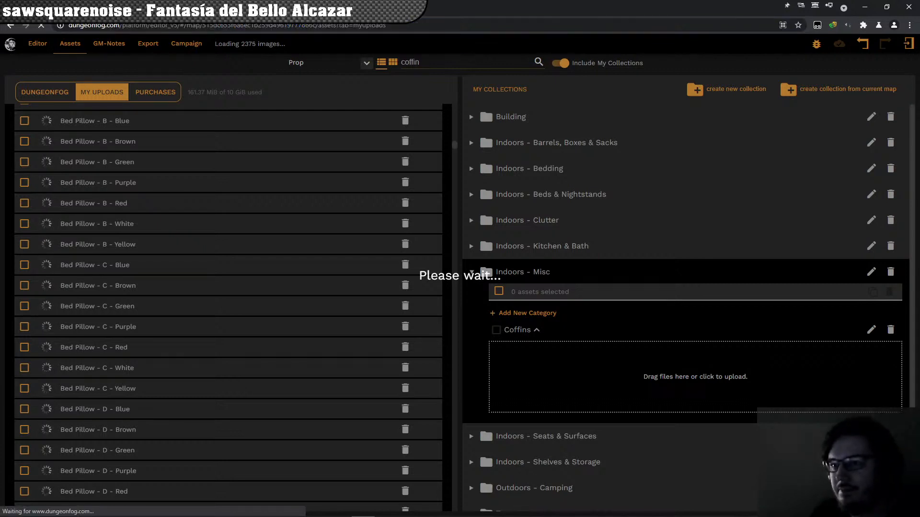
Step: Load the map's base address with the assets page ending removed, retrying until the stuck page is left
click(45, 26)
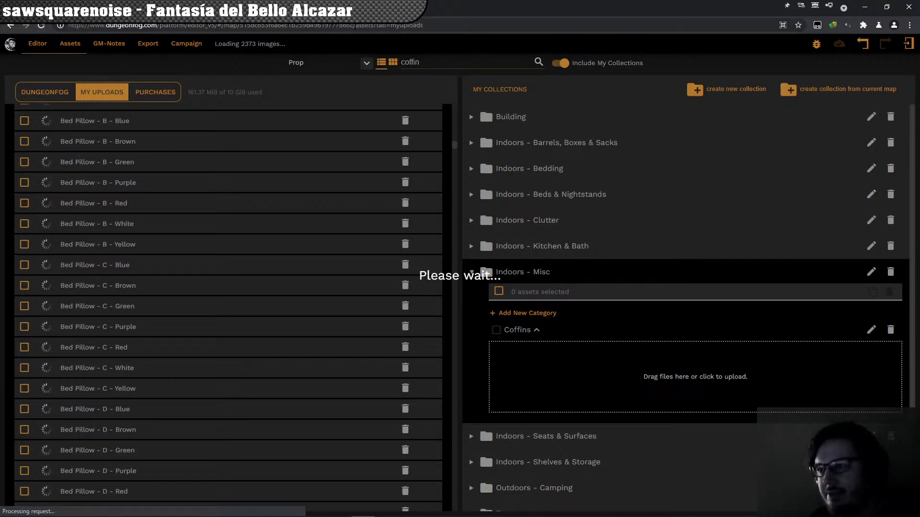
drag(356, 25, 438, 67)
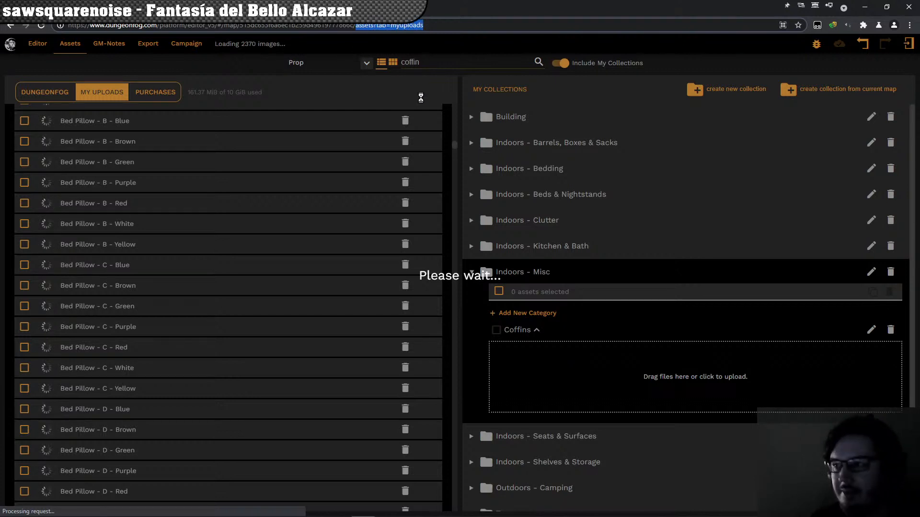
key(BackSpace)
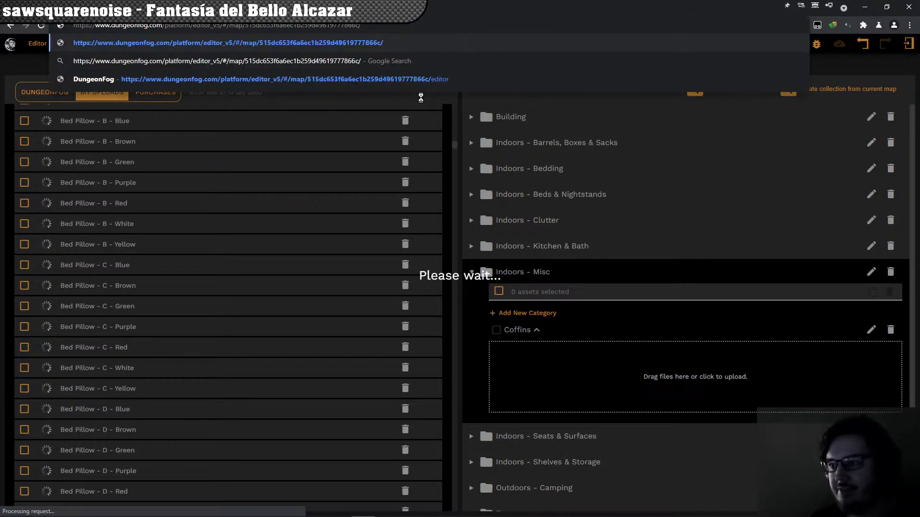
key(Return)
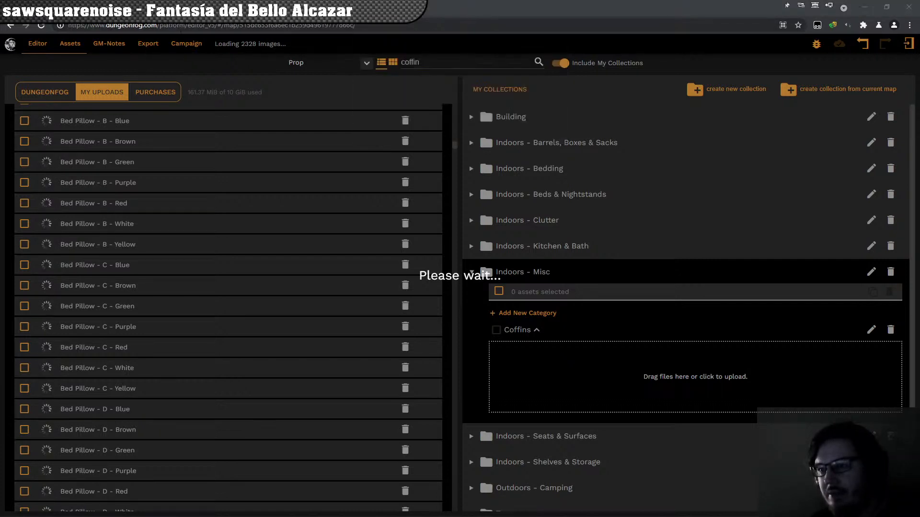
click(168, 25)
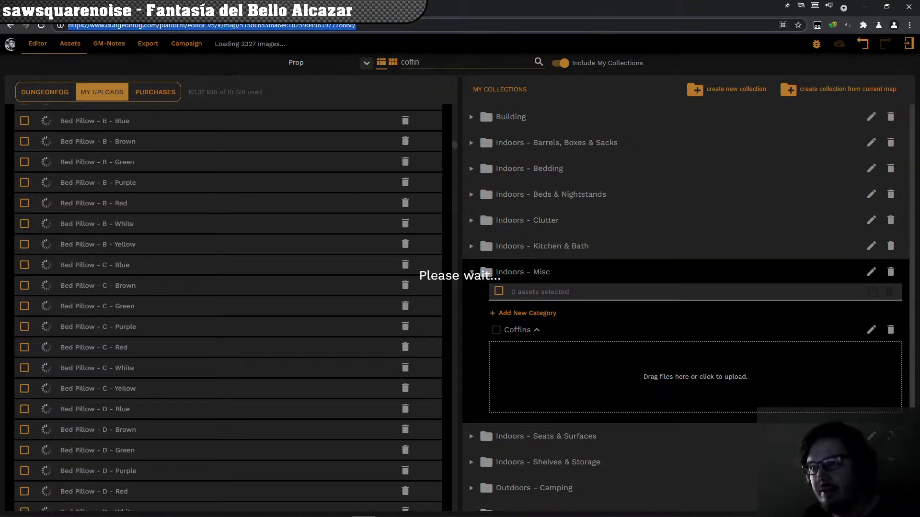
key(Return)
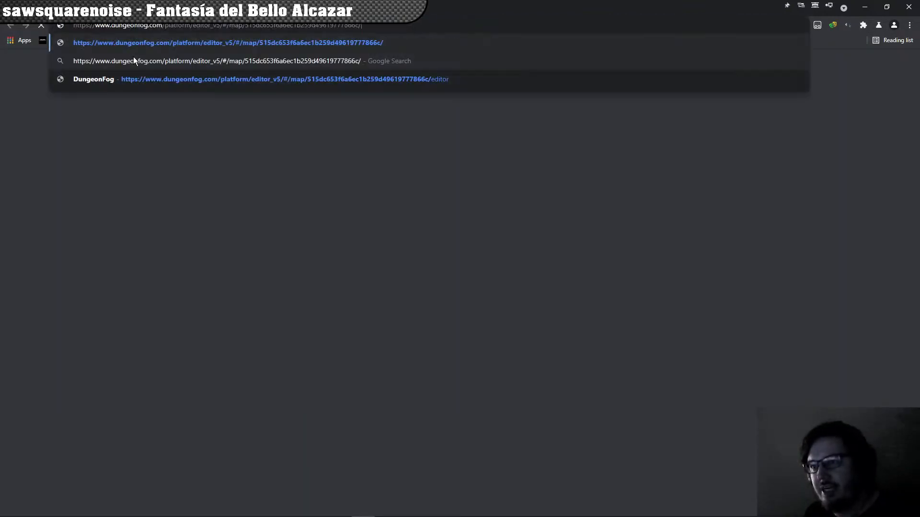
click(134, 50)
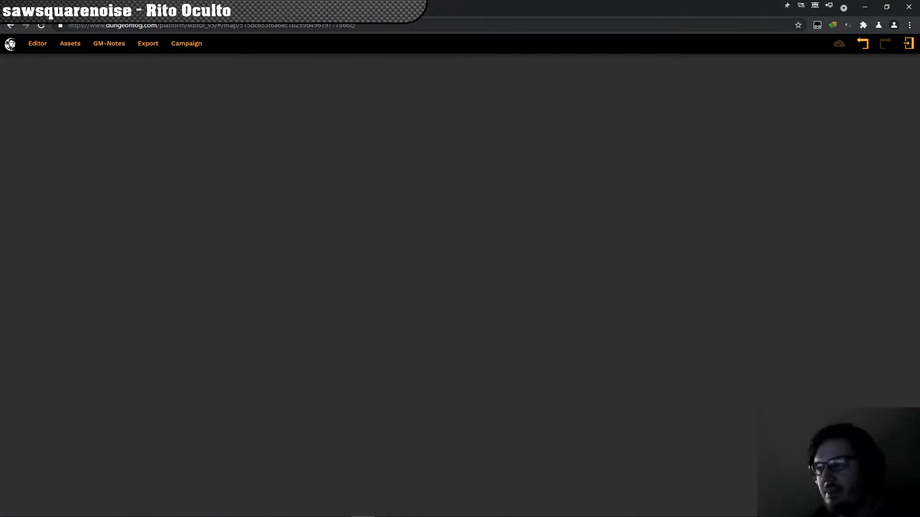
Step: Open the map's editor page by adding "editor" to the end of the map address and reloading it
click(352, 28)
click(365, 27)
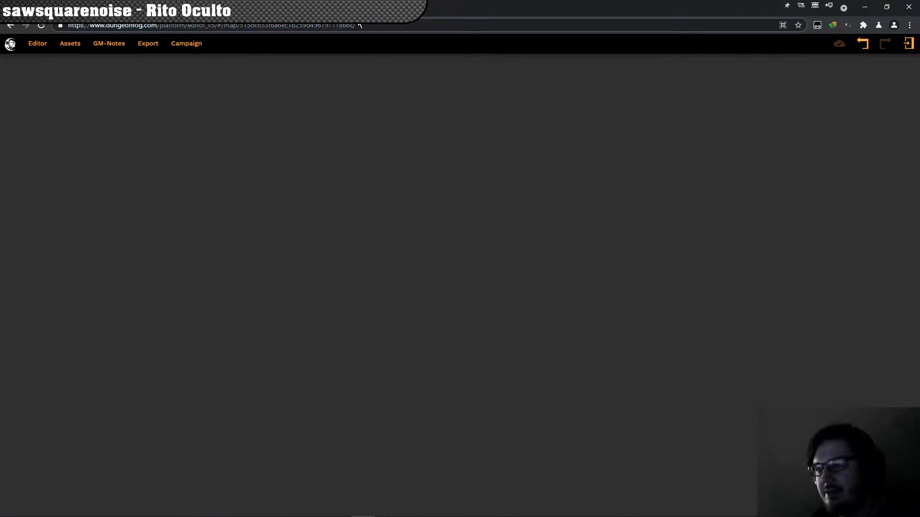
click(228, 148)
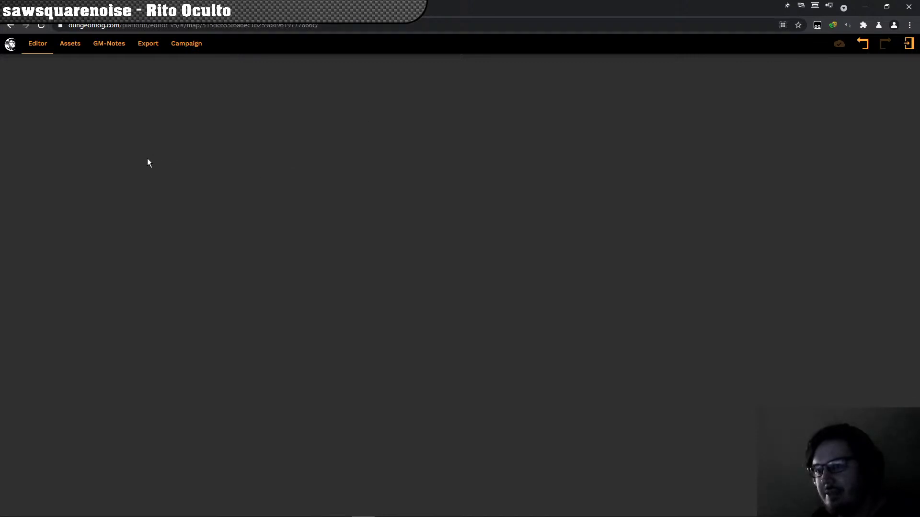
click(363, 29)
click(412, 55)
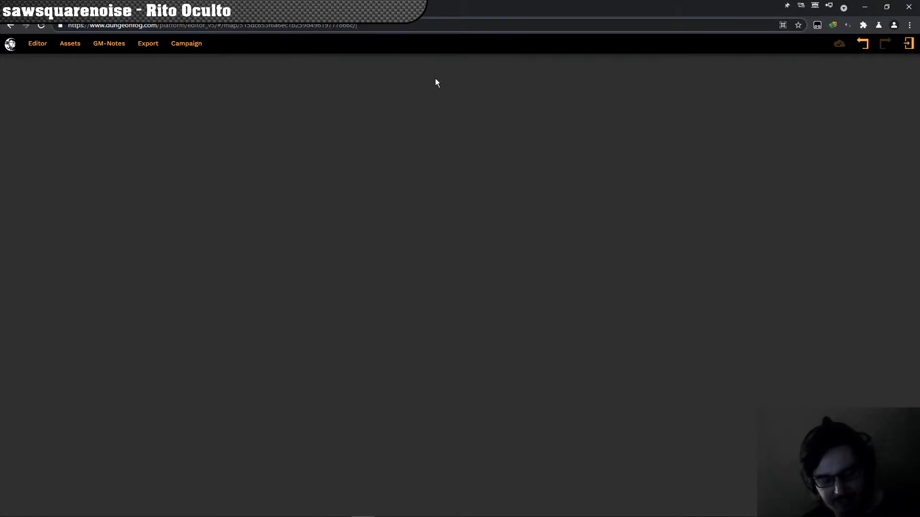
key(ctrl+l)
key(End)
text(editor)
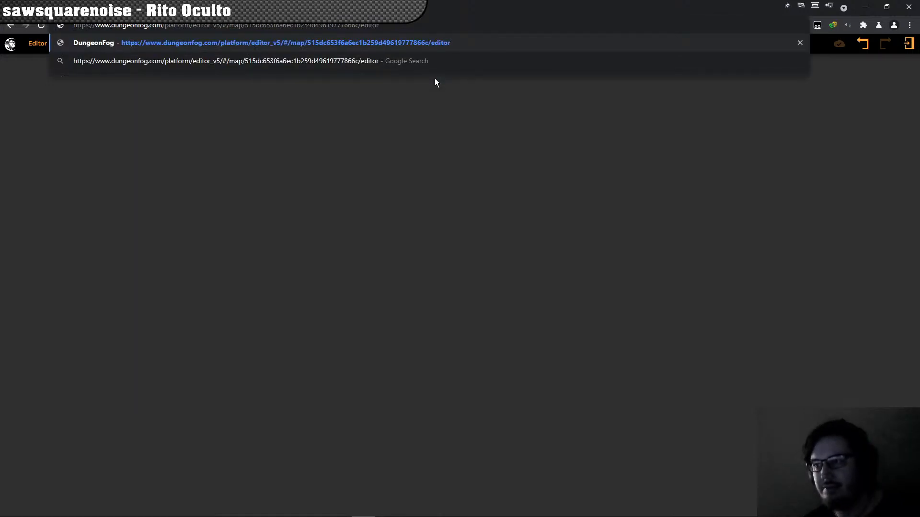
key(Return)
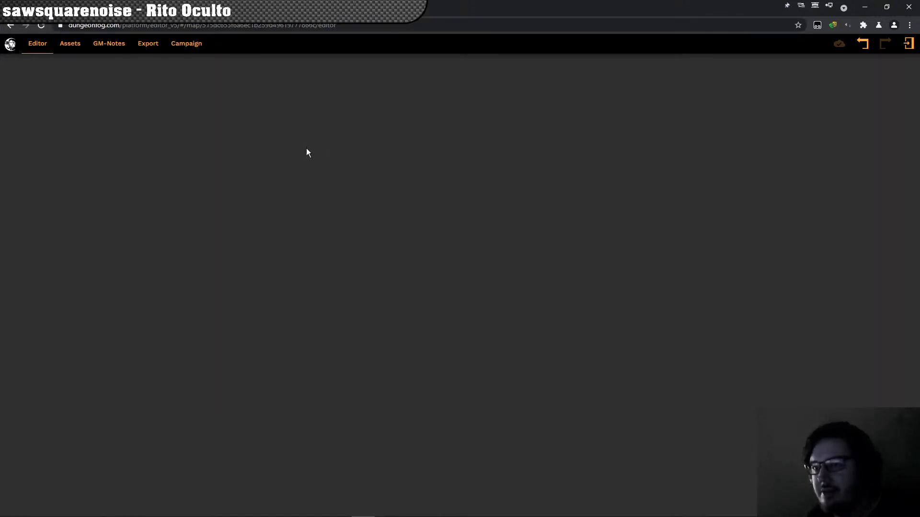
click(41, 25)
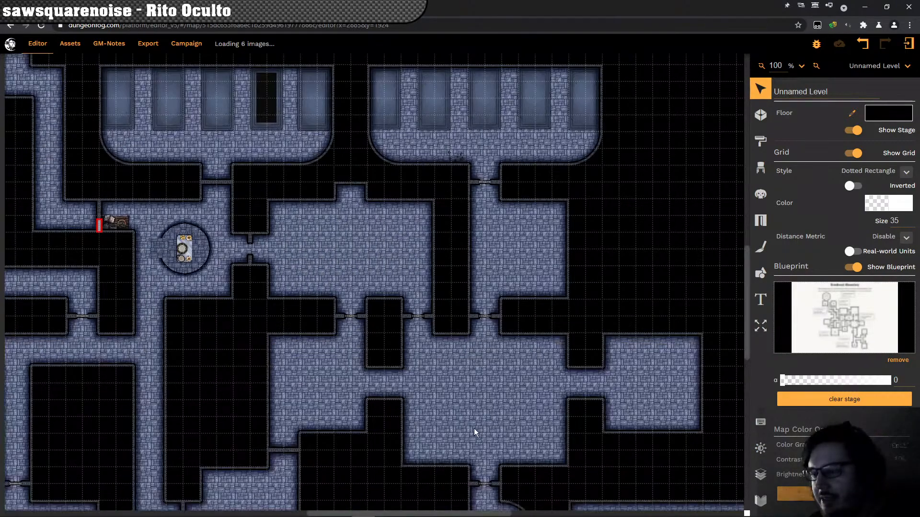
Step: Delete the three spare coffins lying outside the crypt room: the wooden, open and closed ones
drag(483, 392, 153, 136)
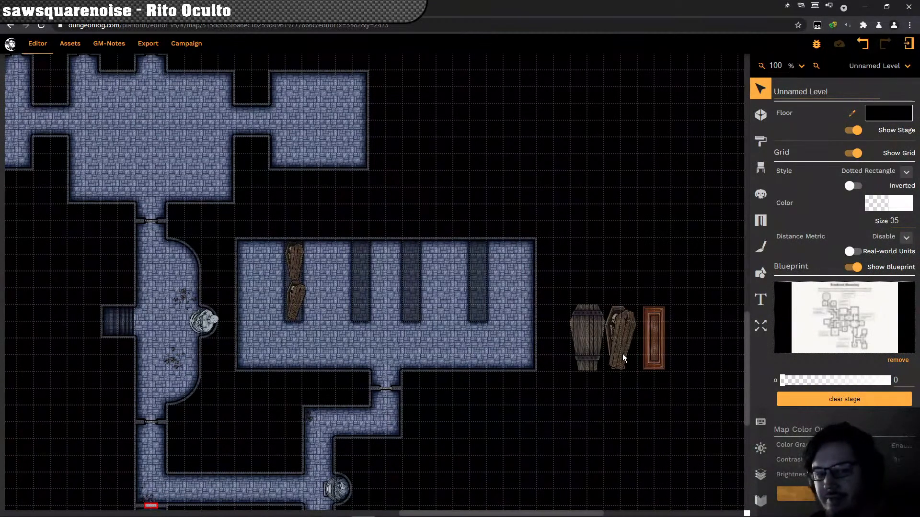
click(595, 339)
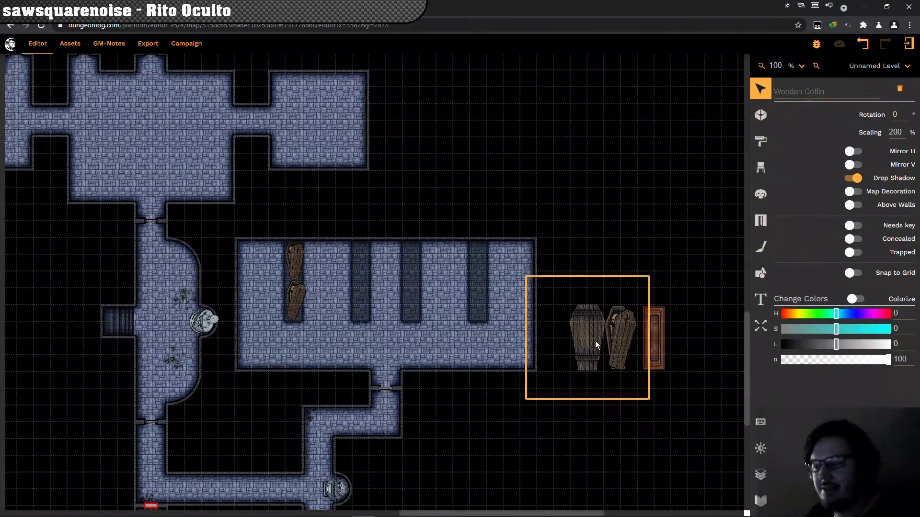
key(Delete)
click(621, 346)
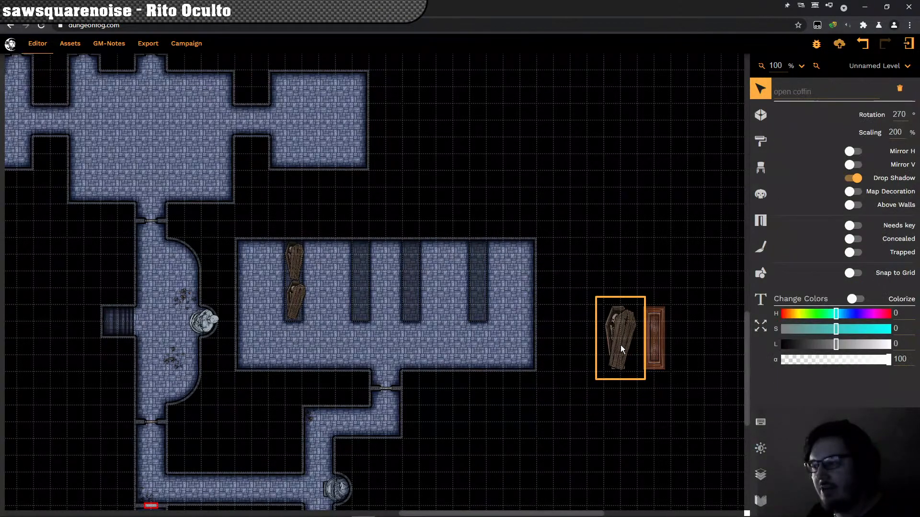
key(Delete)
click(659, 337)
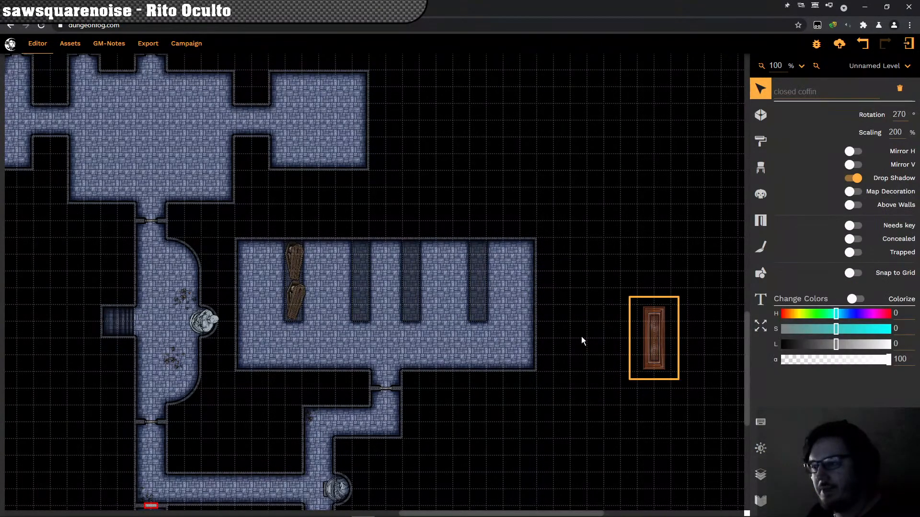
key(Delete)
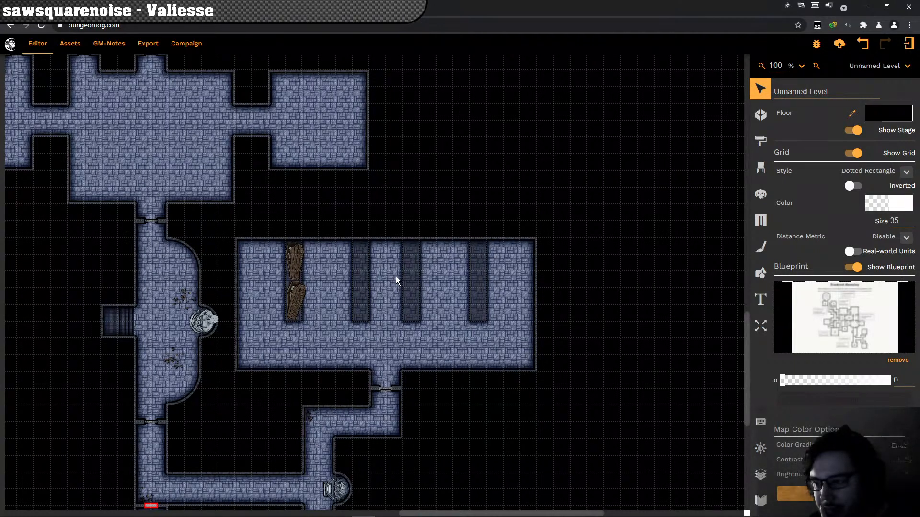
Step: Copy the upper open coffin from the first niche into the second niche twice, rotated 275° above and 255° below
drag(351, 302, 371, 334)
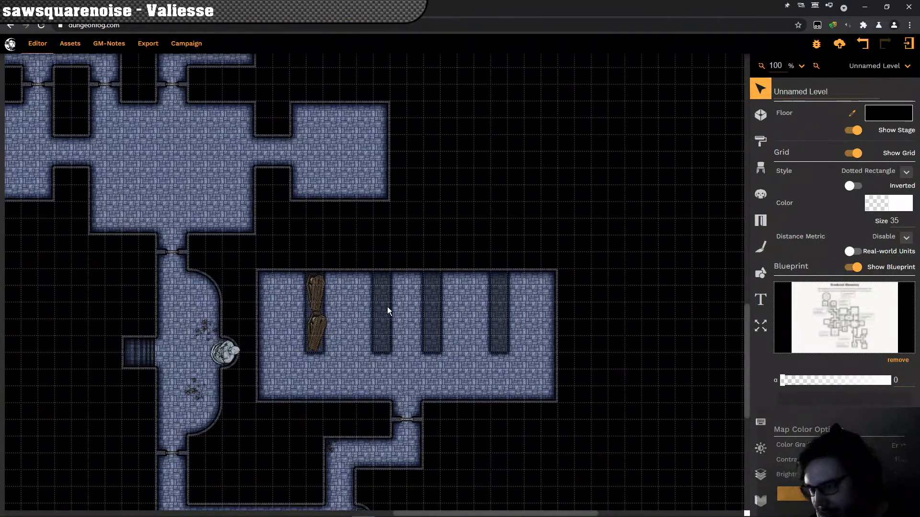
drag(383, 309, 348, 306)
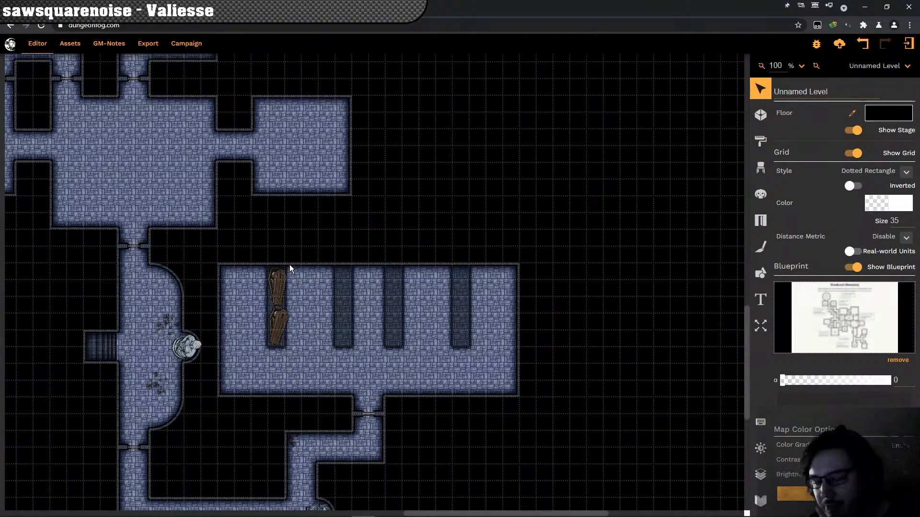
click(278, 290)
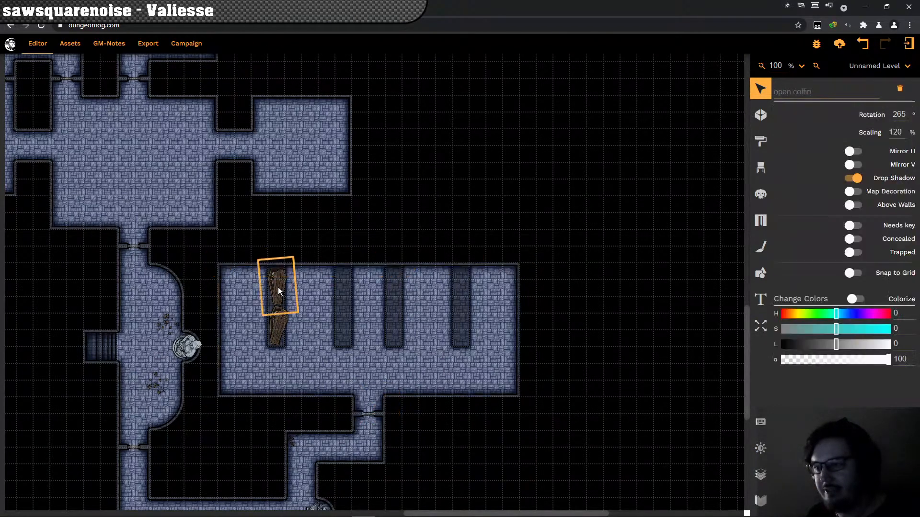
click(277, 291)
key(ctrl+v)
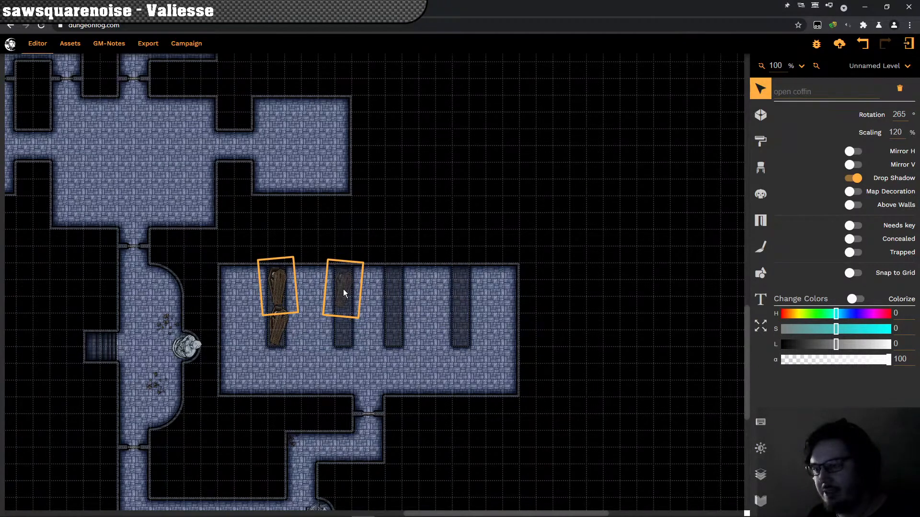
click(343, 289)
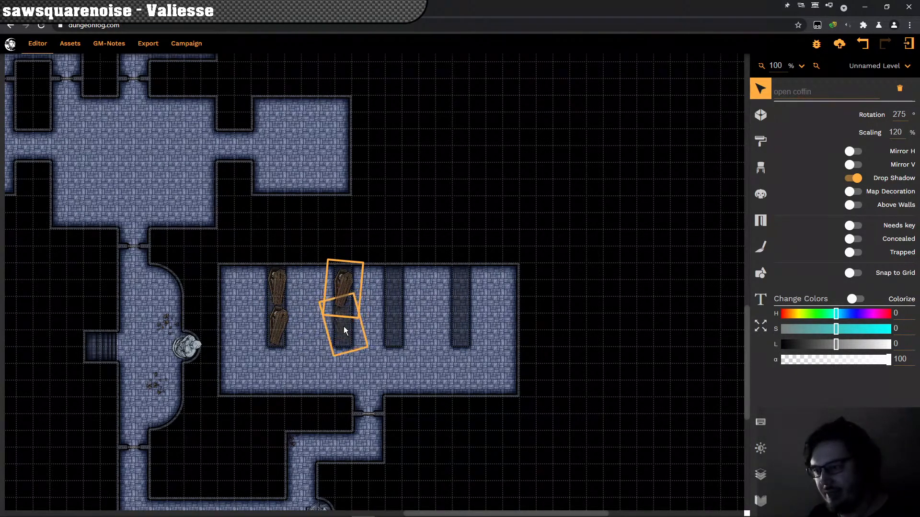
click(344, 327)
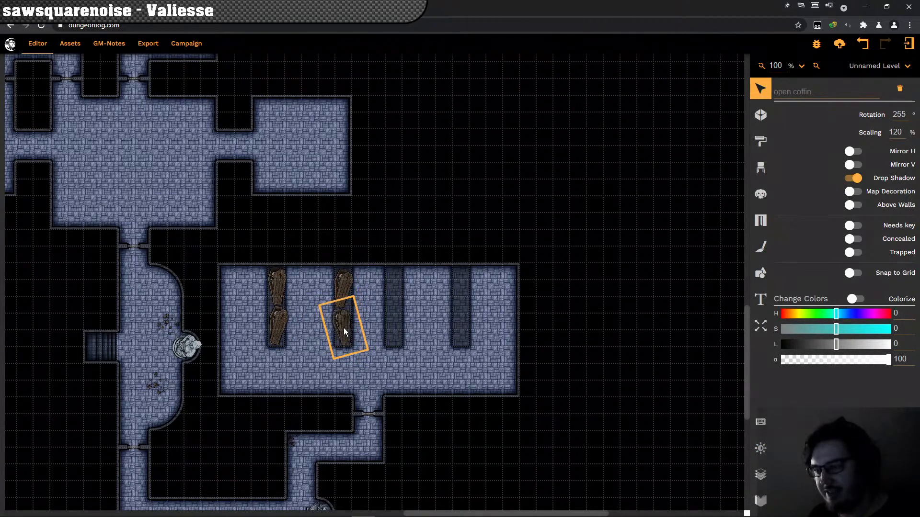
Step: Place two open coffin copies end to end in the crypt's third niche, both rotated to 270°
click(395, 289)
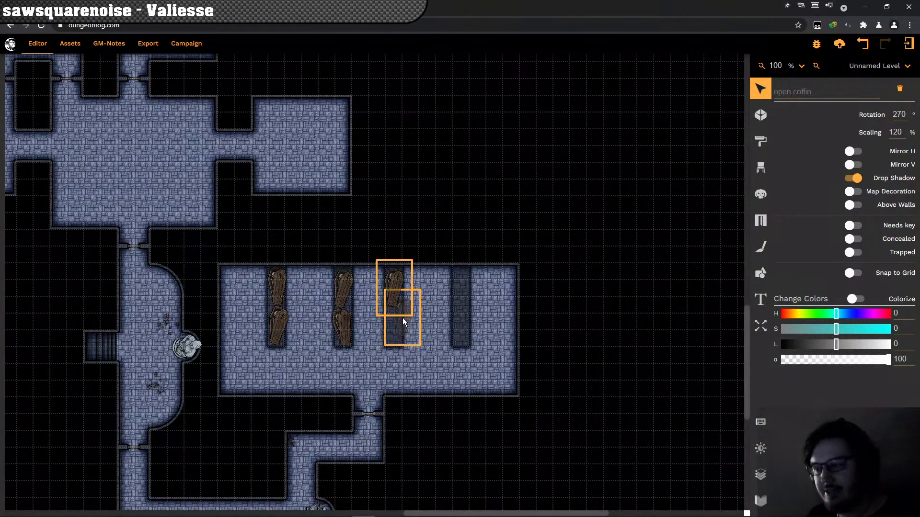
scroll(402, 318, down, 1)
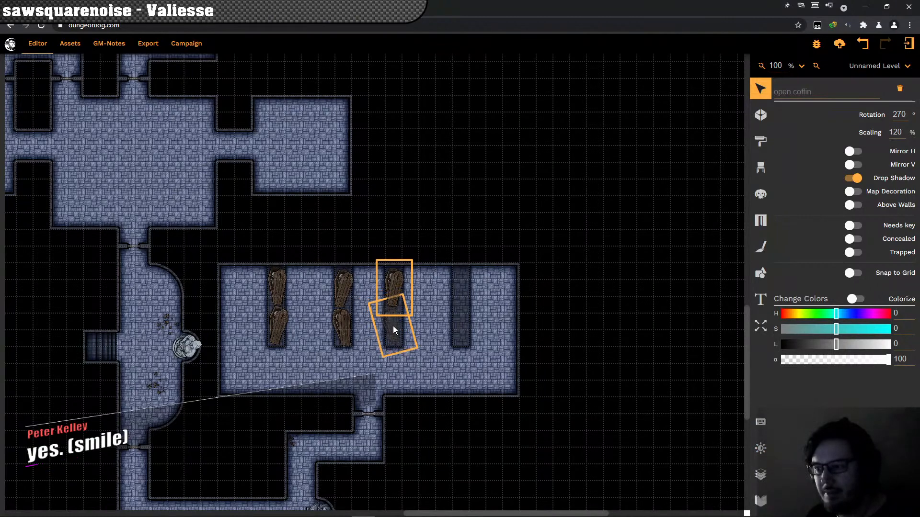
scroll(393, 326, down, 2)
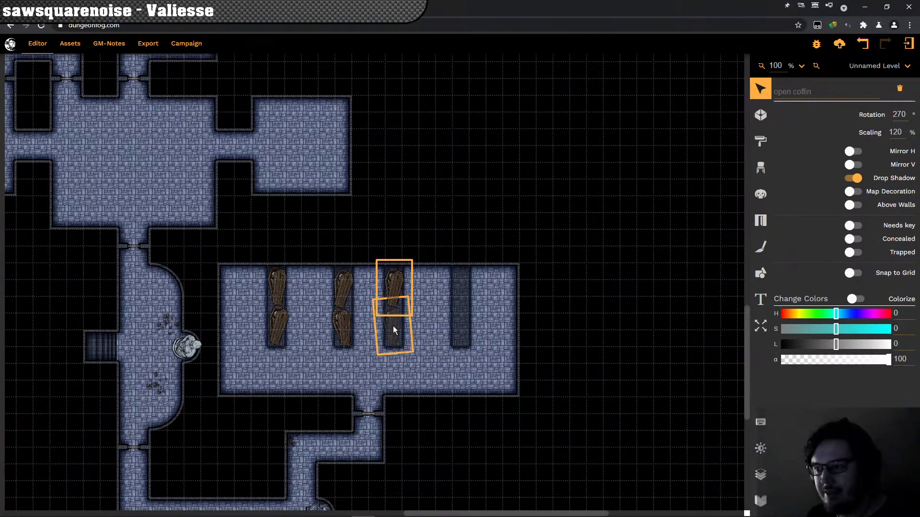
click(392, 327)
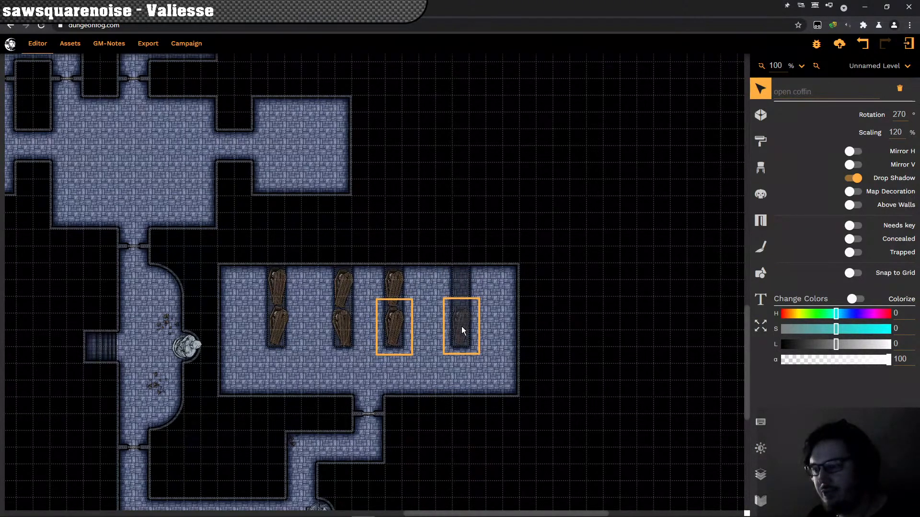
Step: Fill the crypt's fourth niche with two open coffin copies turned the other way round, the upper one rotated to 80°
scroll(462, 327, down, 3)
scroll(461, 326, up, 1)
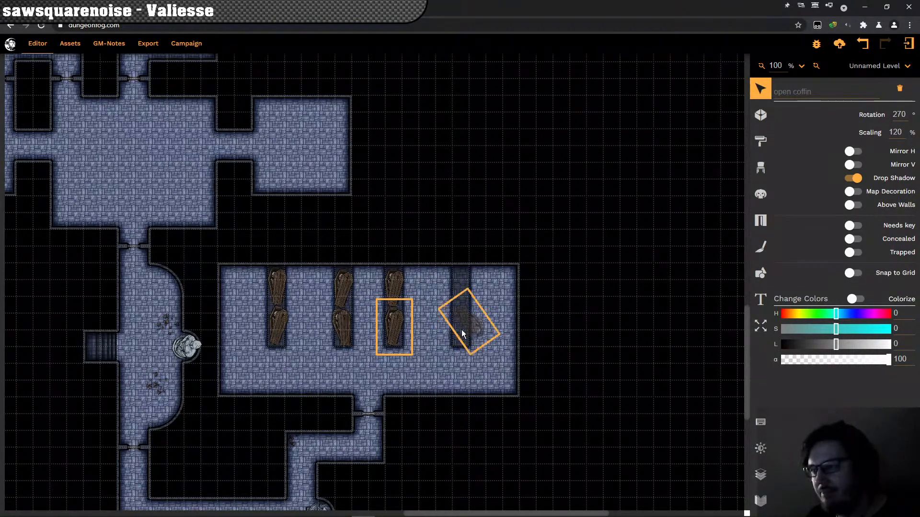
scroll(461, 331, up, 2)
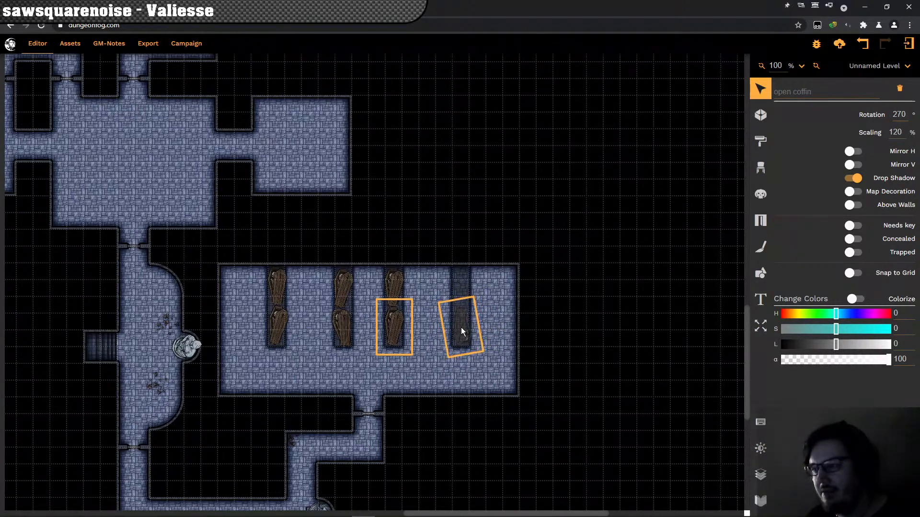
scroll(461, 326, up, 1)
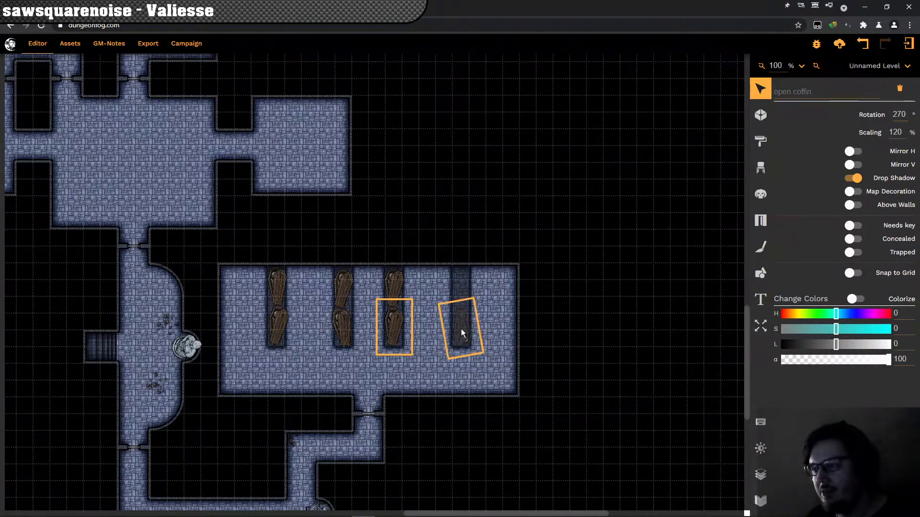
click(460, 289)
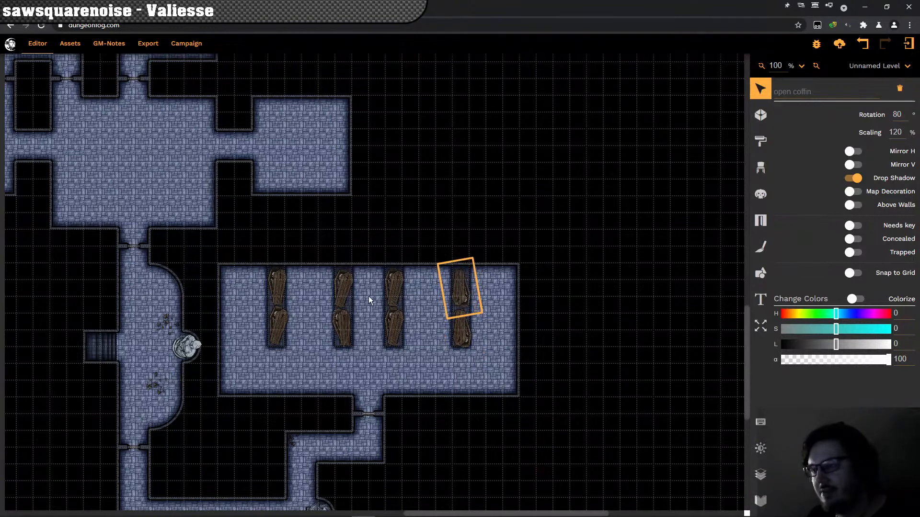
click(453, 166)
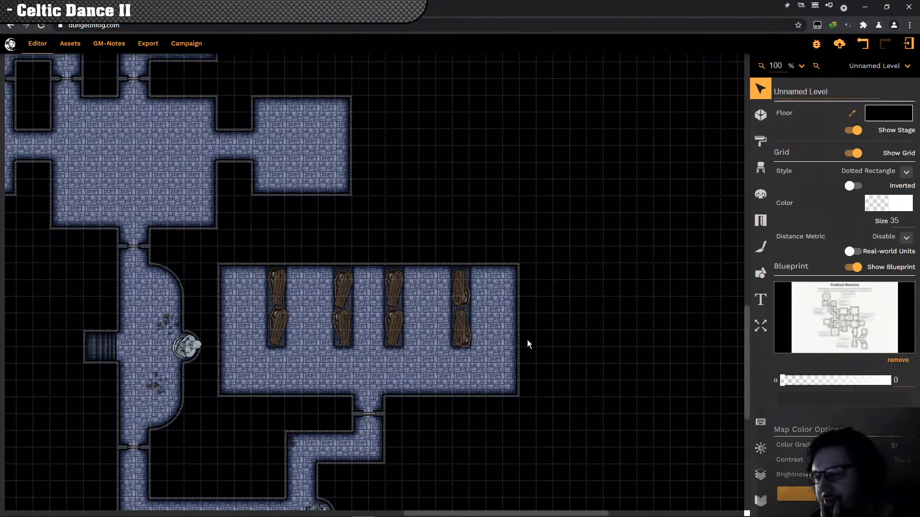
Step: Set the level's grid size to 70
scroll(515, 359, down, 2)
scroll(516, 359, up, 3)
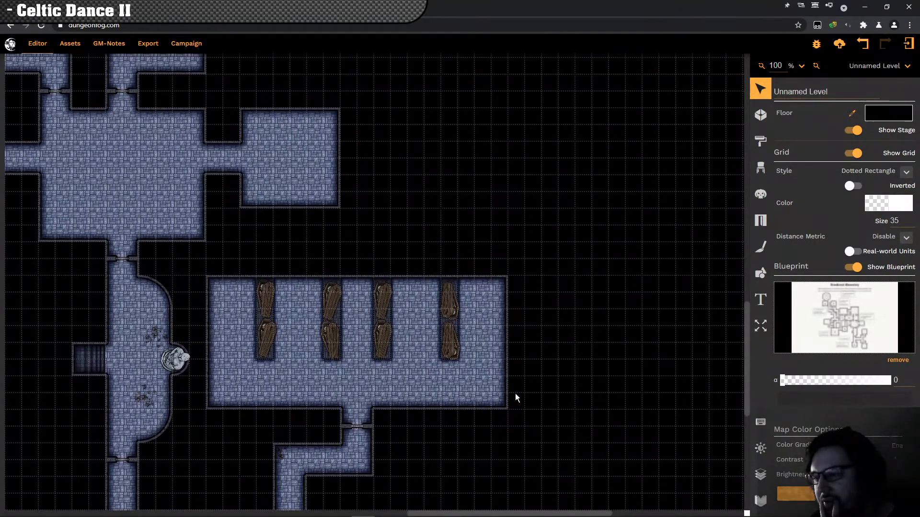
scroll(515, 398, down, 1)
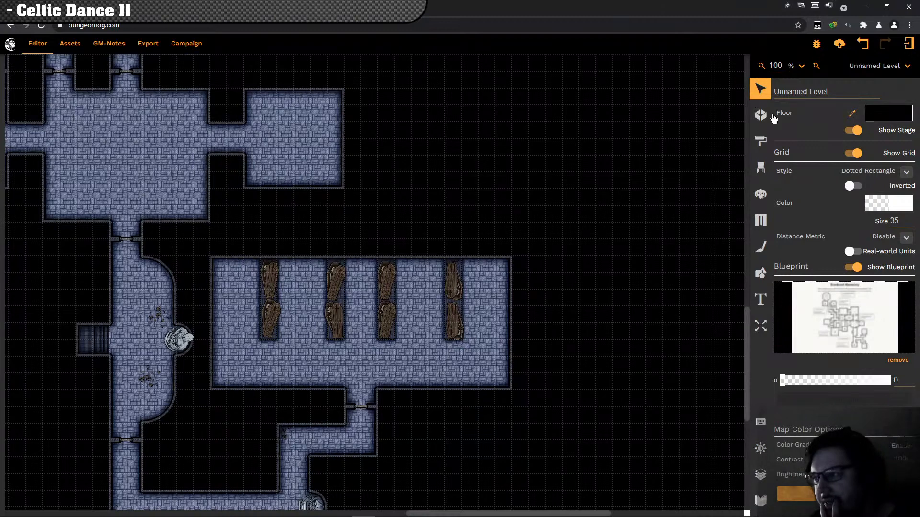
double_click(894, 221)
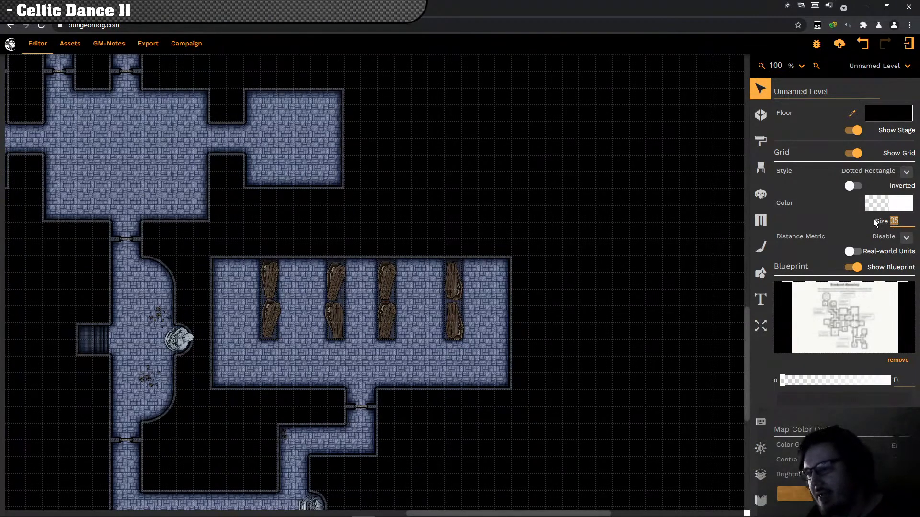
text(70)
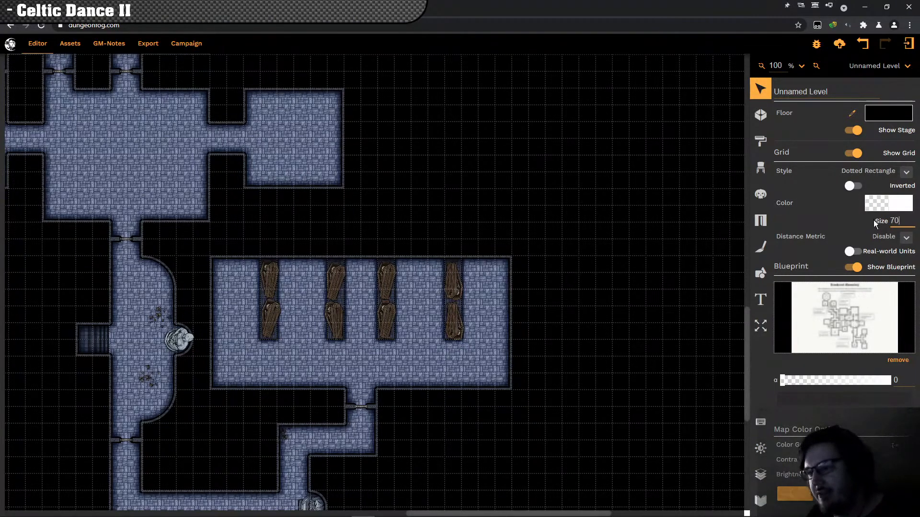
click(596, 258)
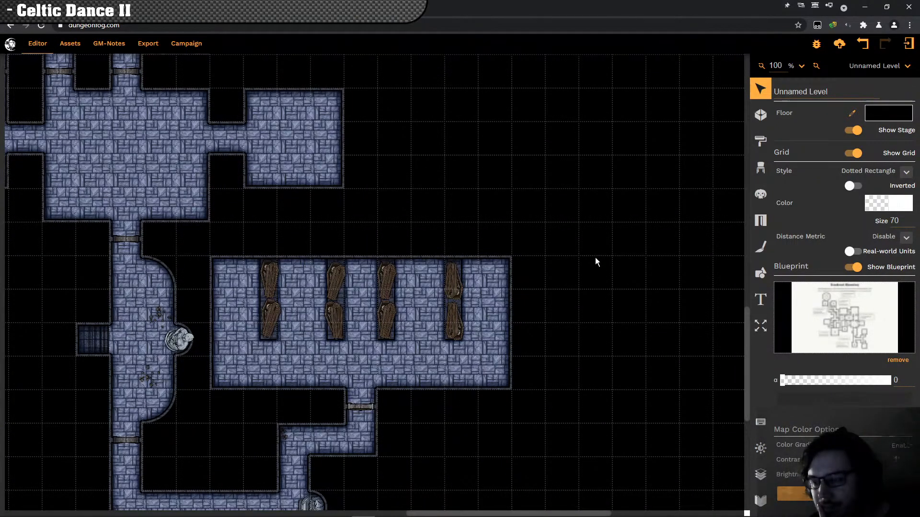
click(427, 319)
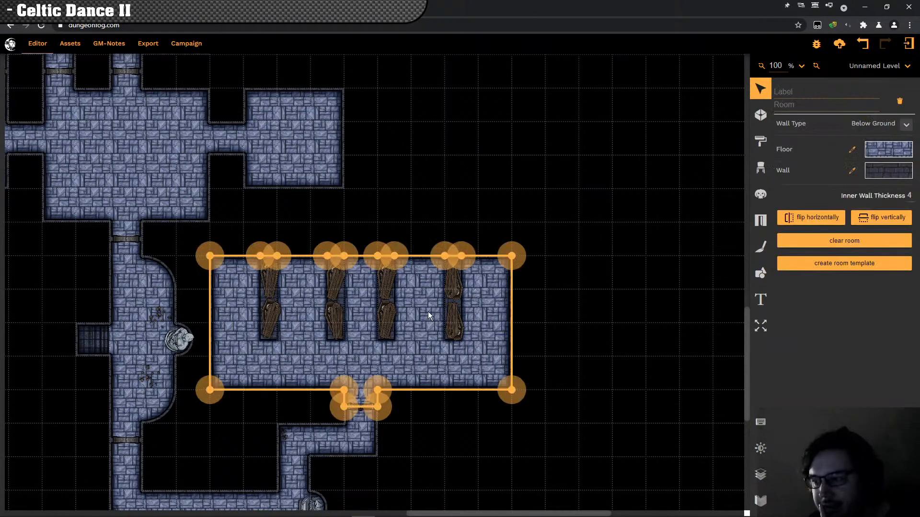
click(547, 295)
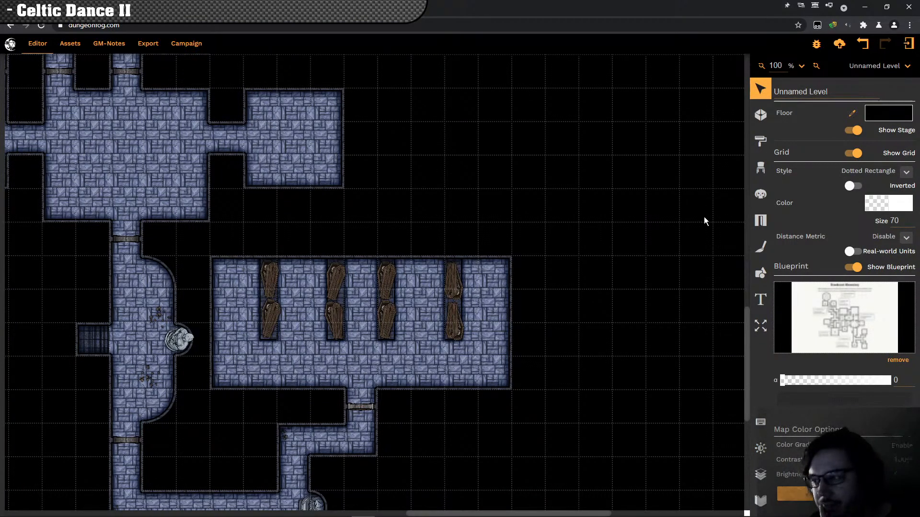
scroll(228, 272, down, 3)
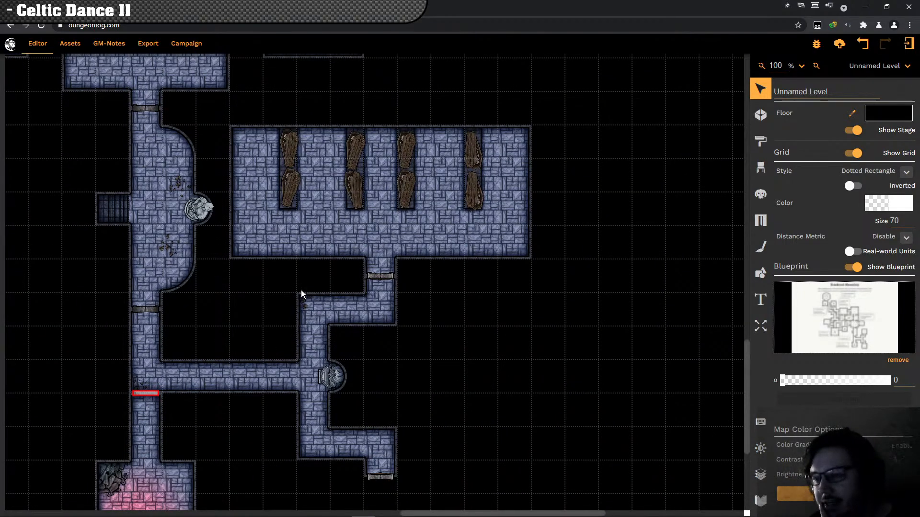
drag(278, 464, 236, 498)
drag(173, 236, 206, 258)
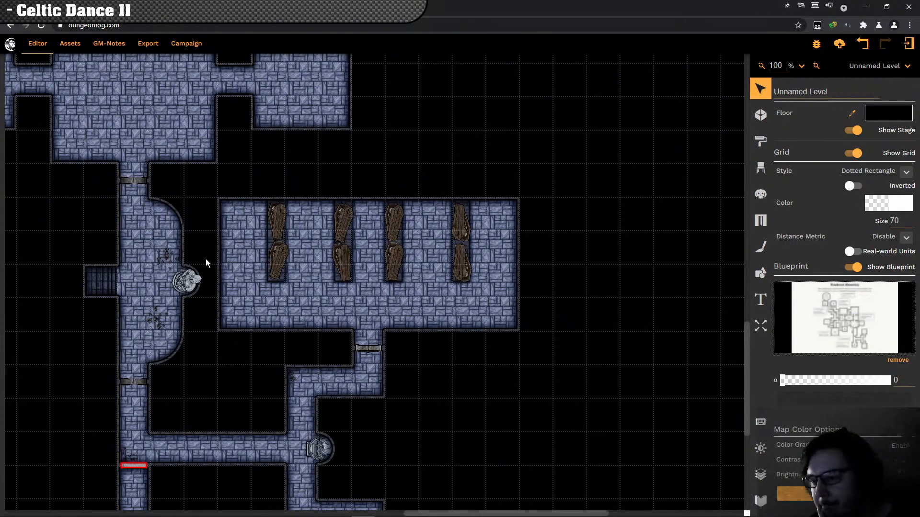
click(158, 320)
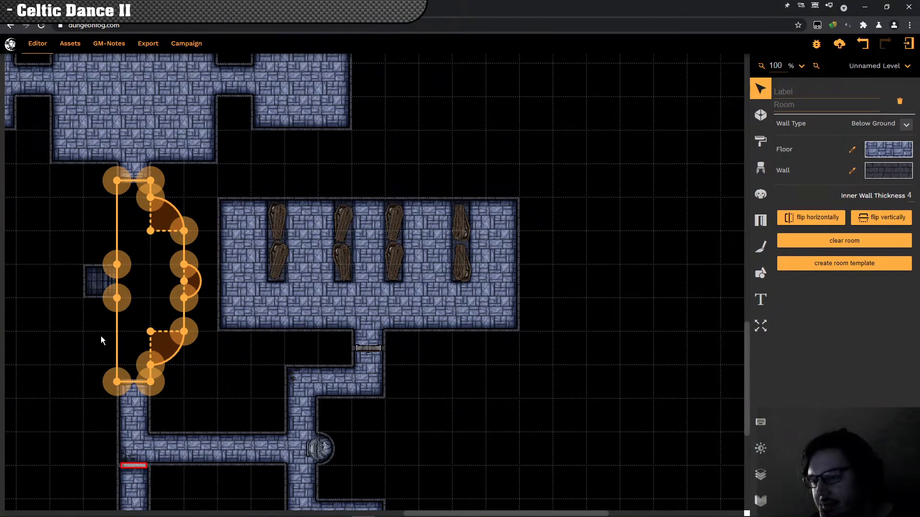
click(212, 376)
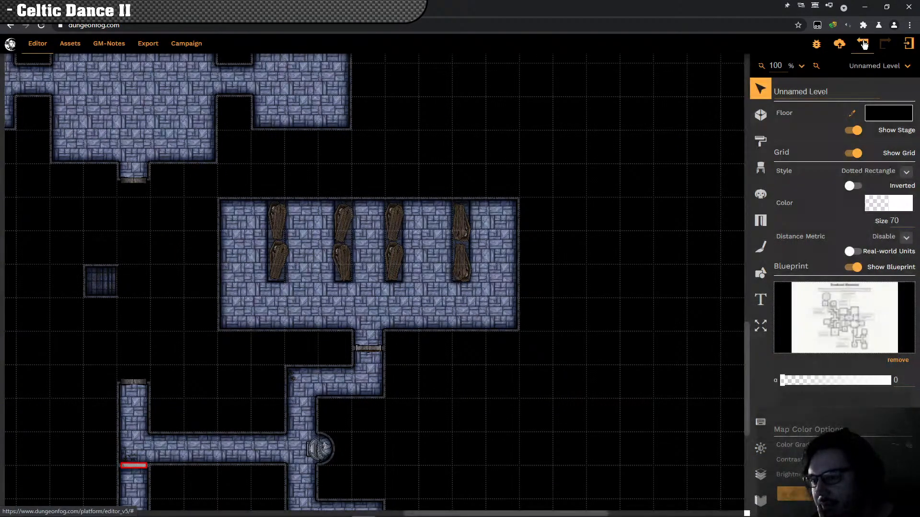
click(865, 40)
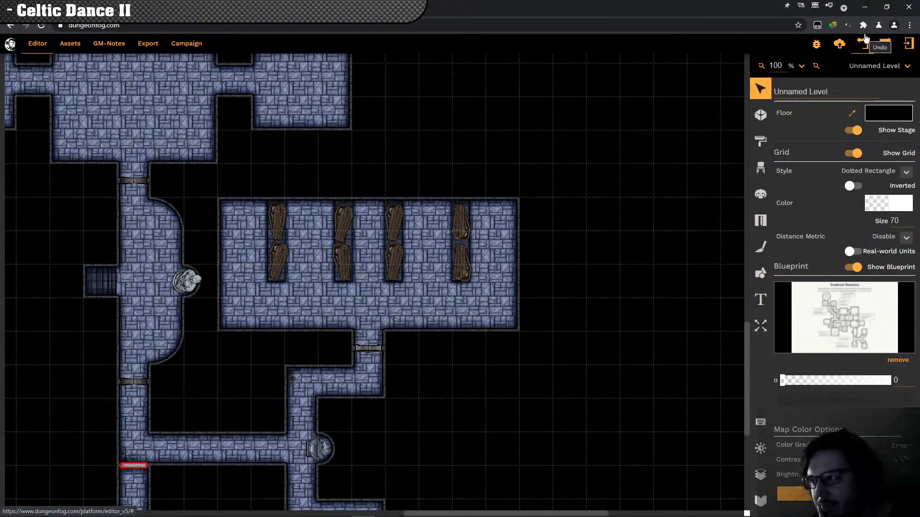
click(161, 322)
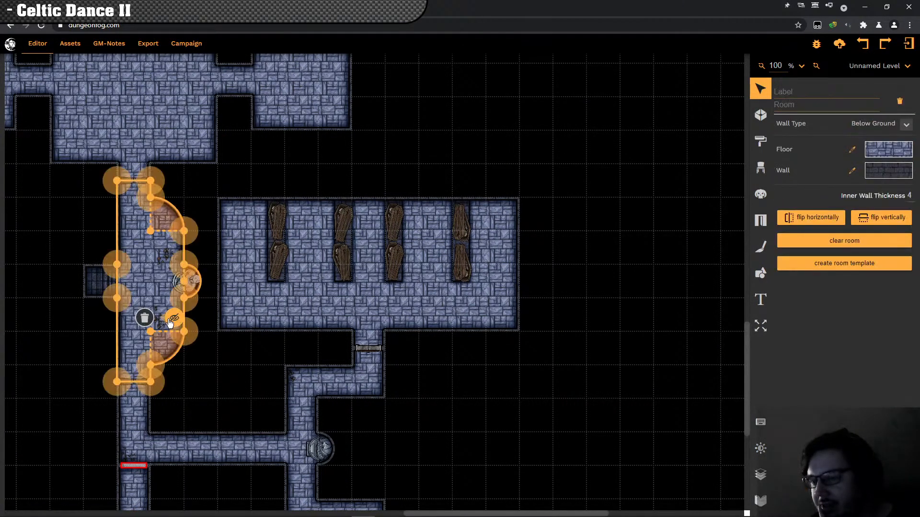
click(243, 365)
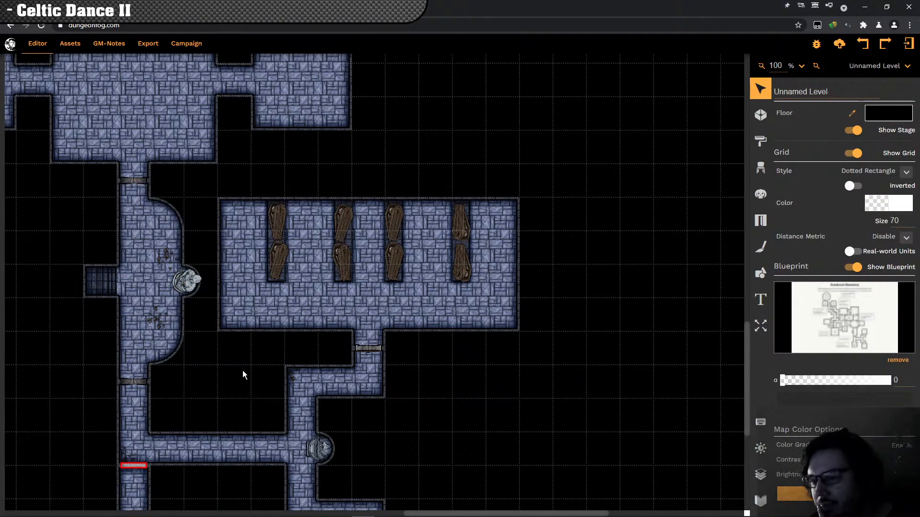
Step: Examine the map around the coffin room, the curved statue room and the connecting corridors
scroll(217, 374, up, 1)
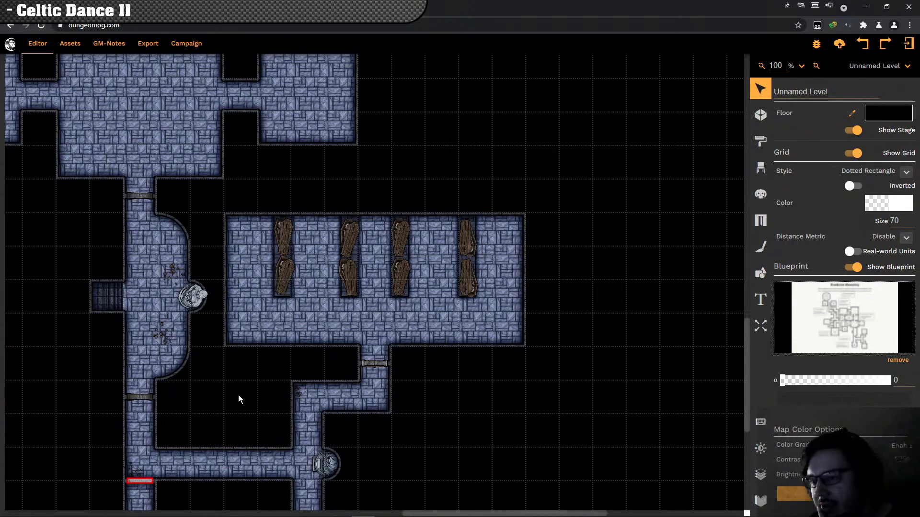
scroll(238, 394, up, 3)
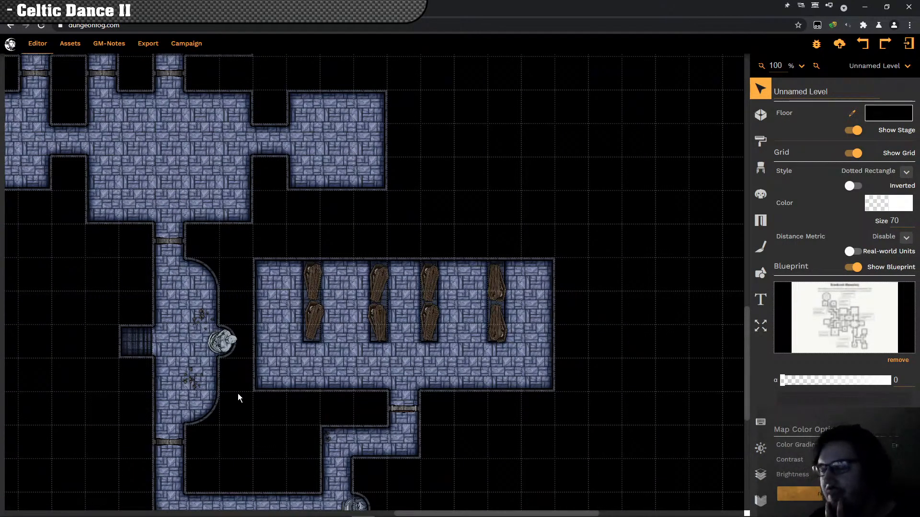
scroll(268, 363, down, 3)
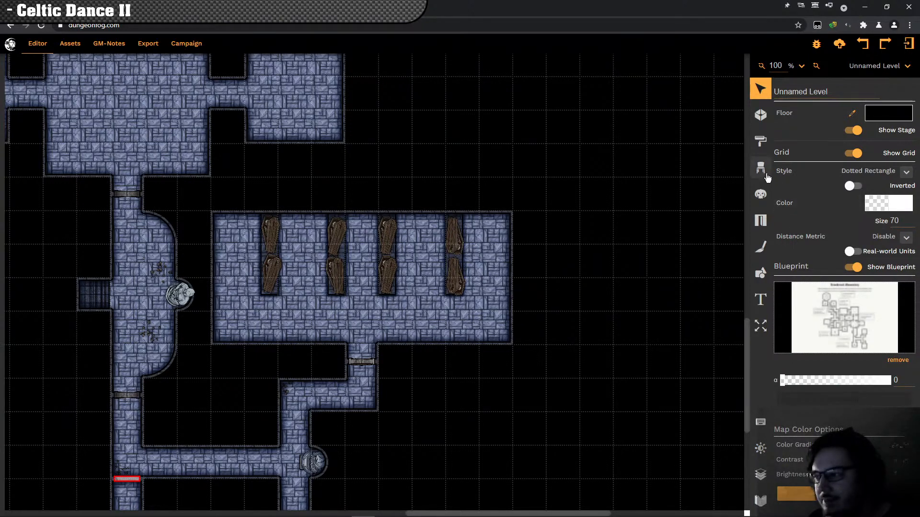
scroll(419, 375, down, 1)
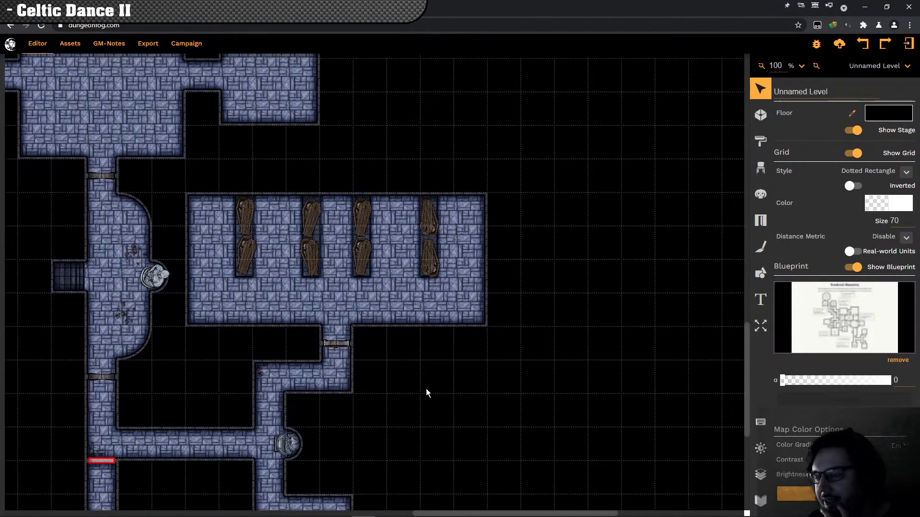
scroll(451, 253, down, 3)
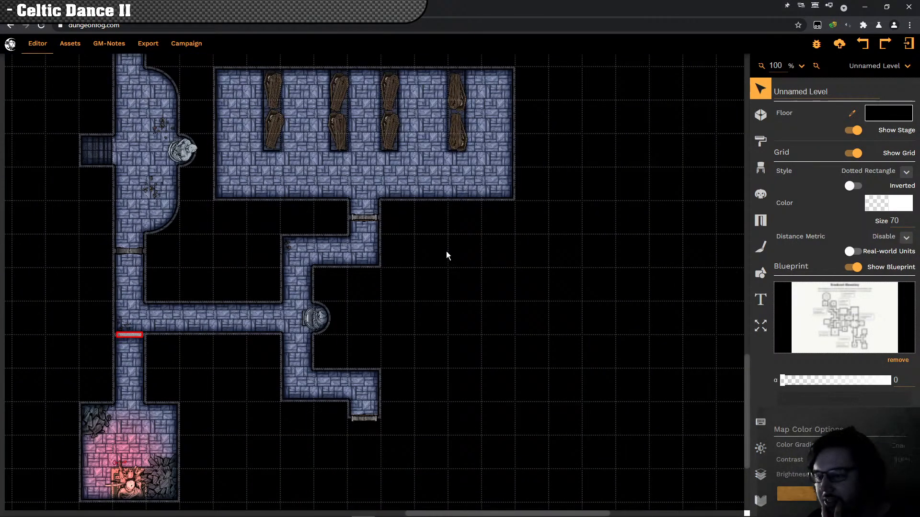
scroll(446, 251, up, 1)
scroll(447, 257, down, 1)
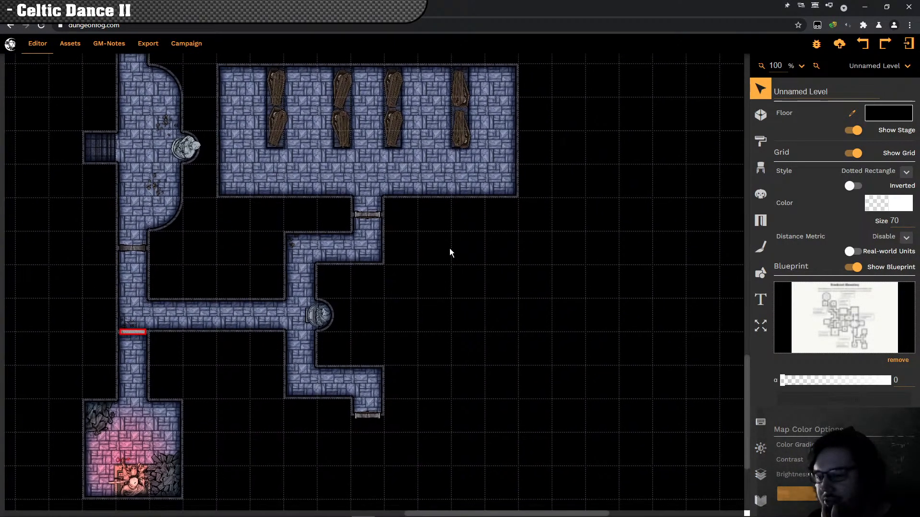
Step: Shift the stone rubble beside the statue in the pink-lit chamber eastward, partly past the east wall so it clears the statue
drag(450, 251, 496, 166)
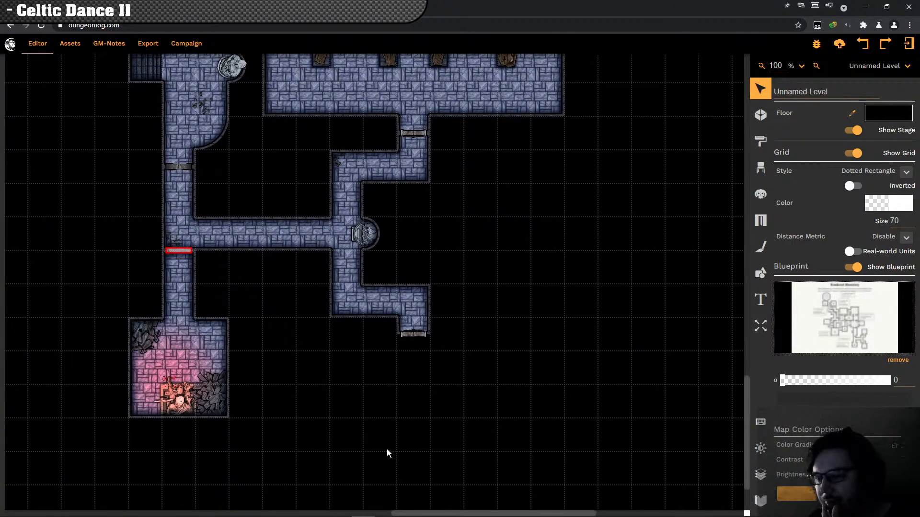
click(211, 395)
click(211, 394)
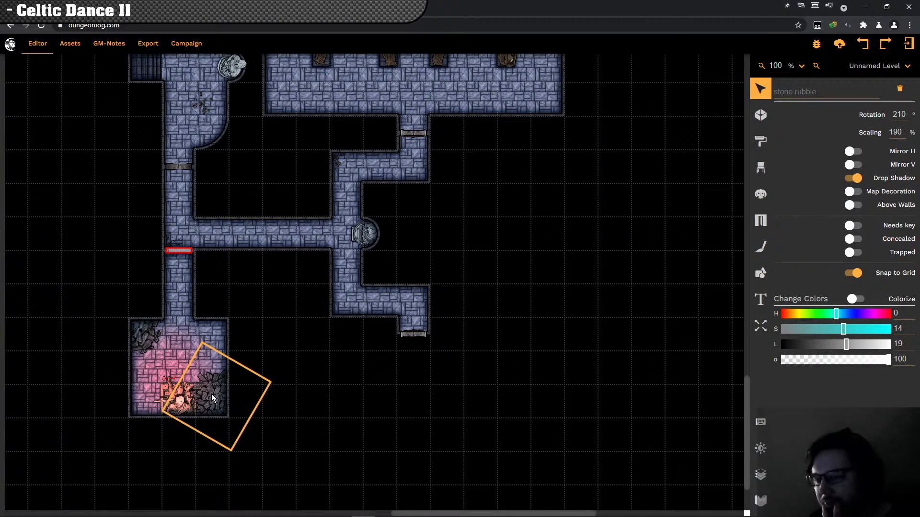
mouse_move(213, 395)
mouse_down()
mouse_move(224, 401)
mouse_move(215, 398)
mouse_up()
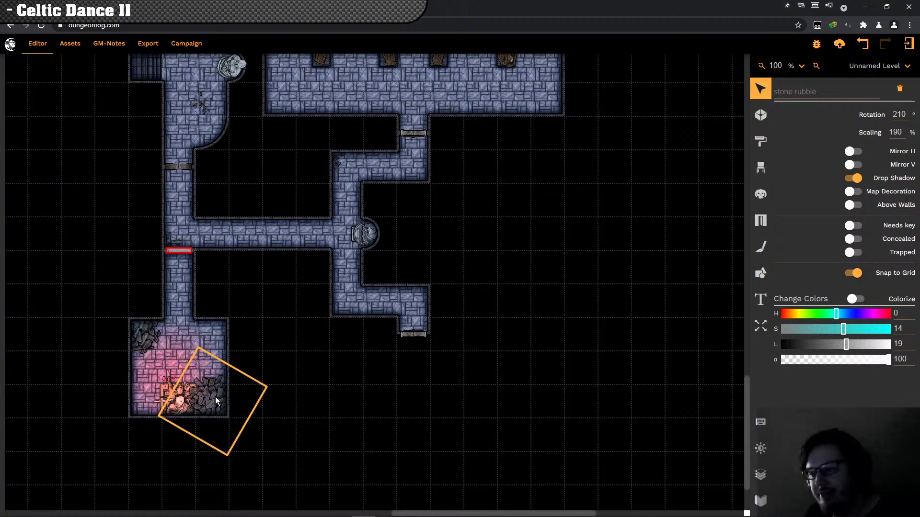
key(Right)
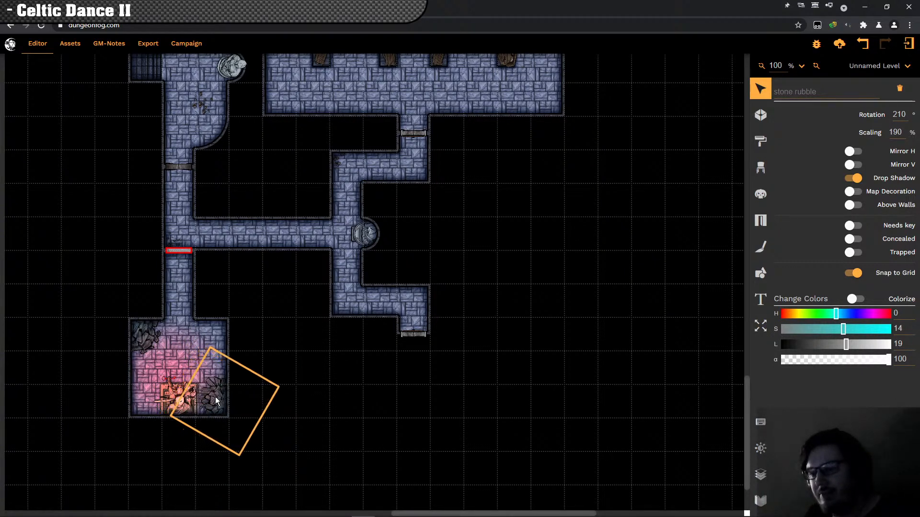
key(Right)
key(Right)
key(Right)
key(Right)
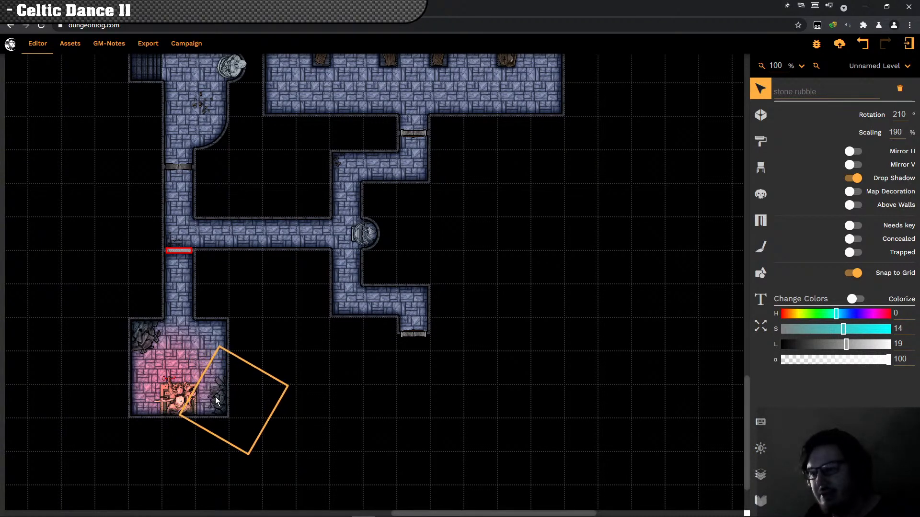
click(214, 396)
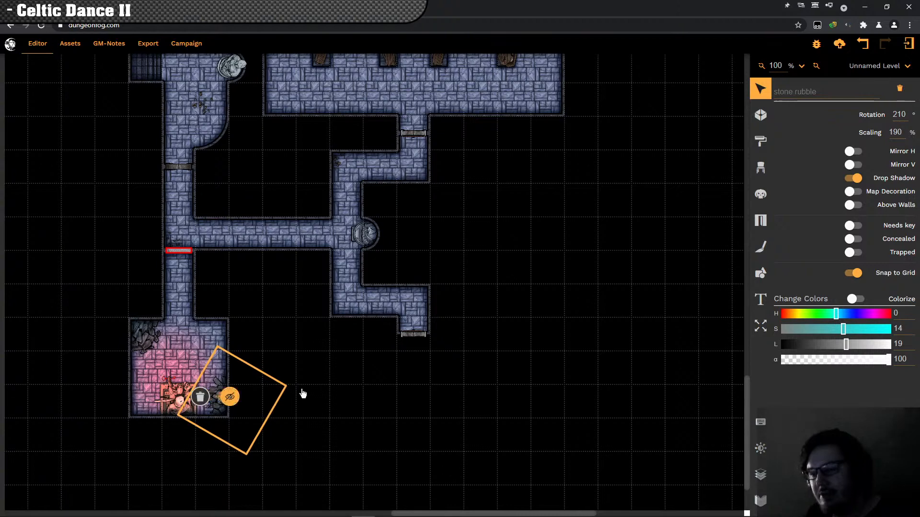
click(350, 384)
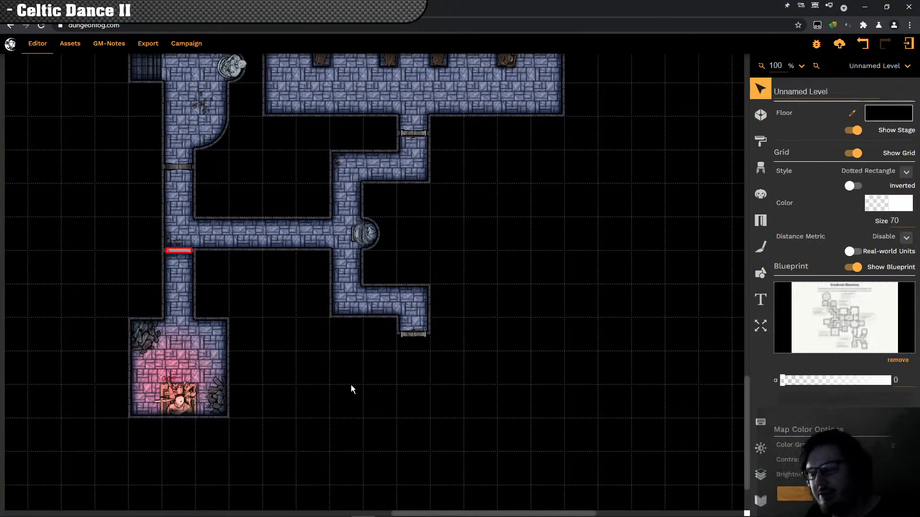
Step: Start placing a prop and list the Dungeon props of the Fantasy collection
drag(332, 368, 297, 386)
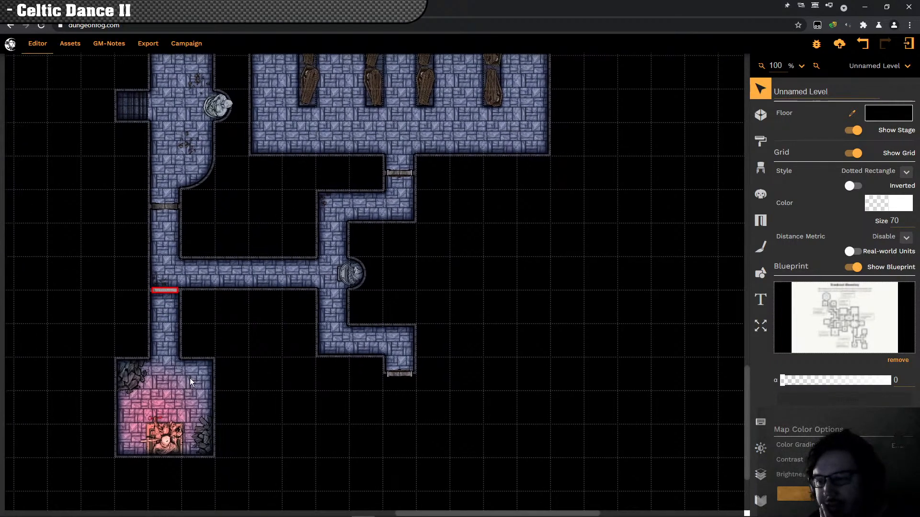
drag(268, 307, 185, 493)
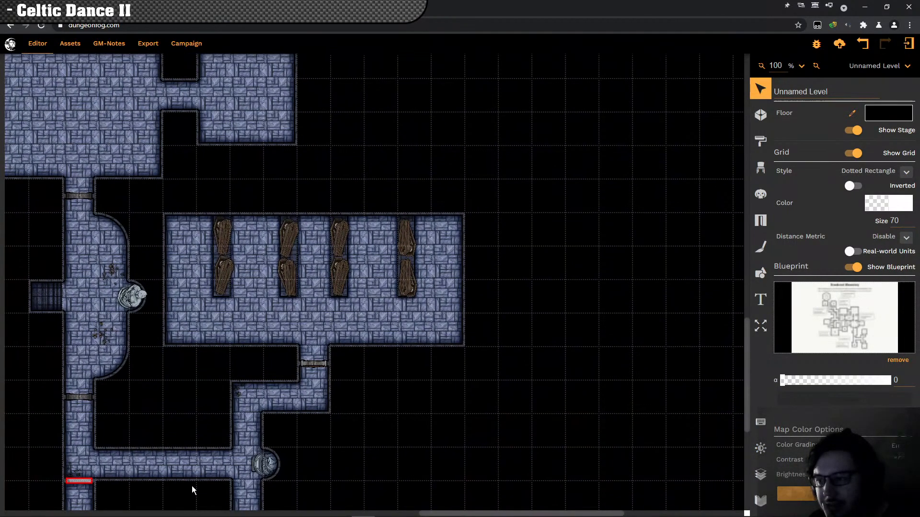
drag(556, 290, 561, 290)
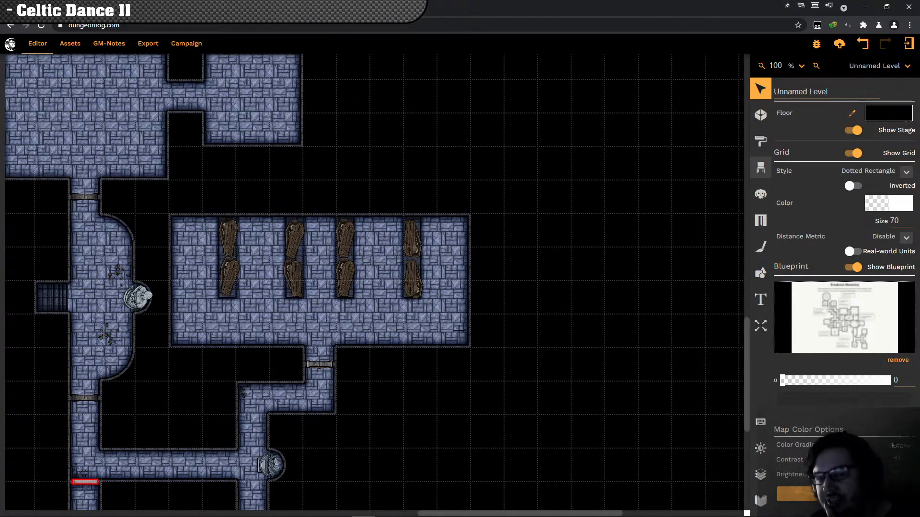
key(p)
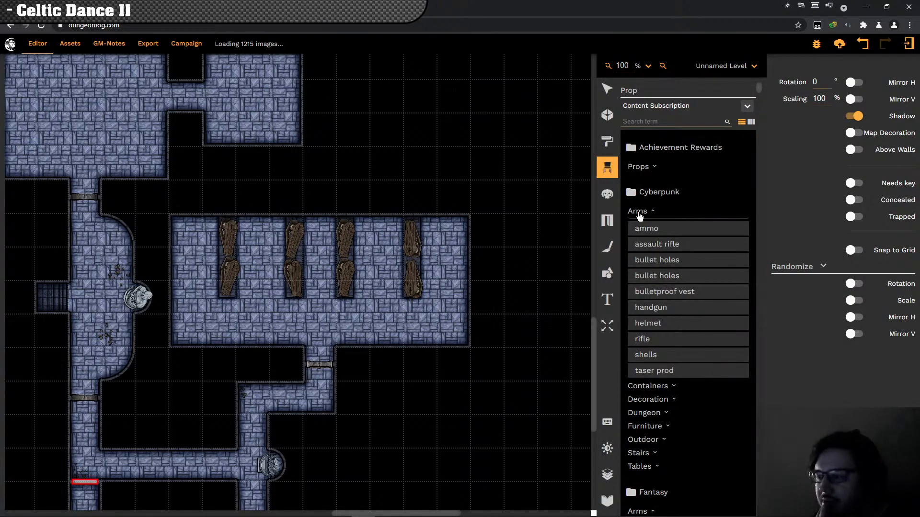
click(647, 194)
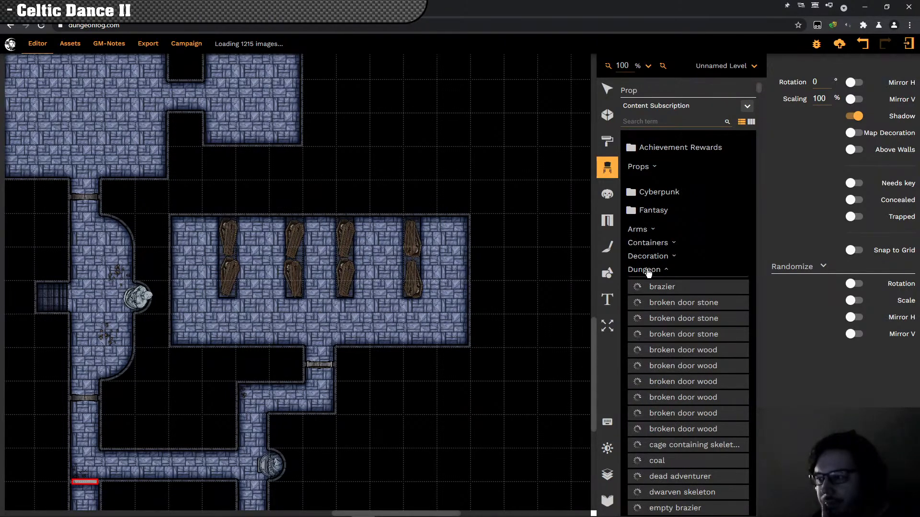
scroll(654, 275, down, 1)
scroll(657, 275, down, 2)
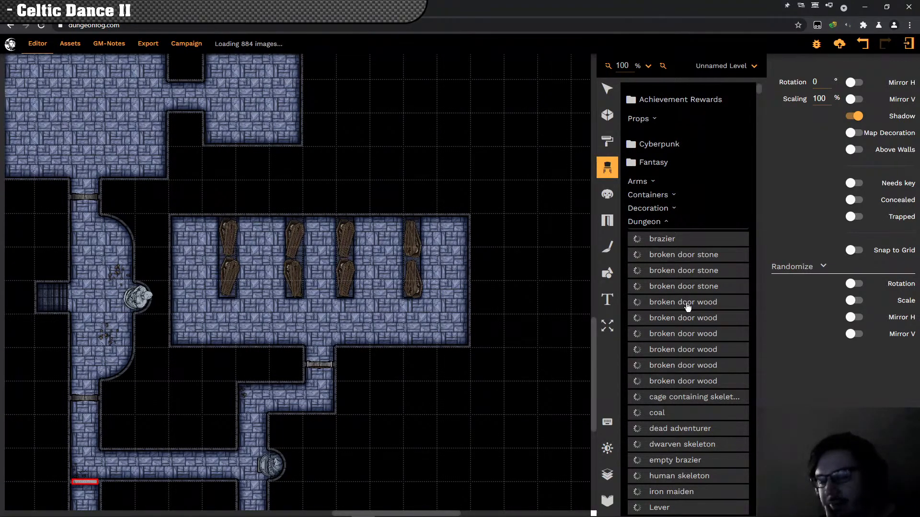
drag(505, 355, 491, 334)
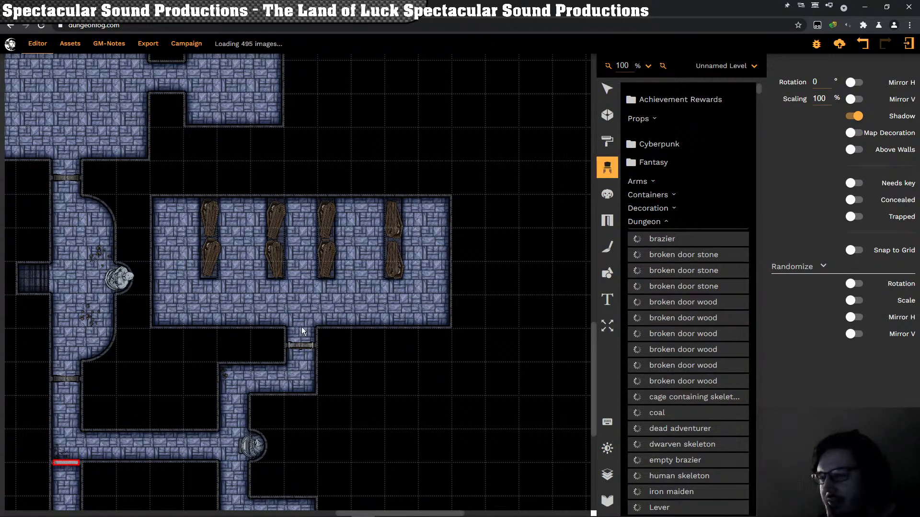
scroll(301, 331, down, 2)
scroll(302, 331, left, 2)
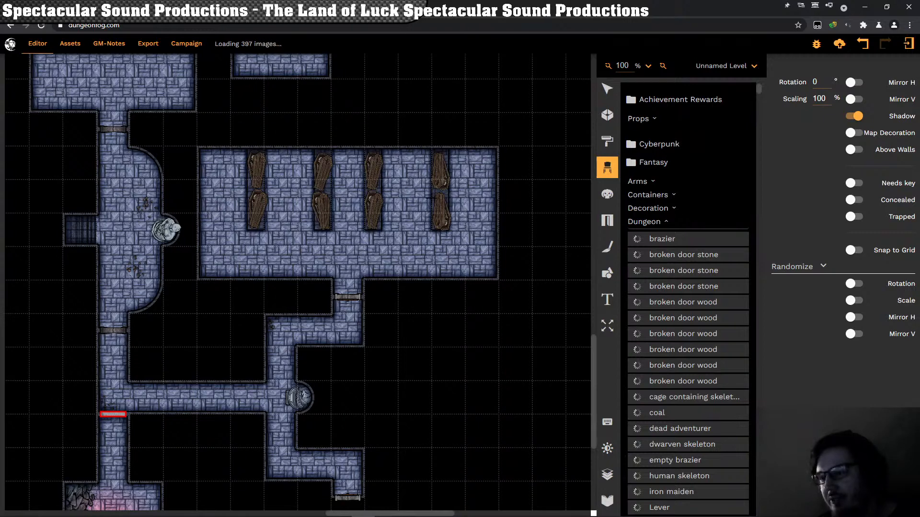
scroll(272, 353, down, 2)
scroll(271, 352, left, 2)
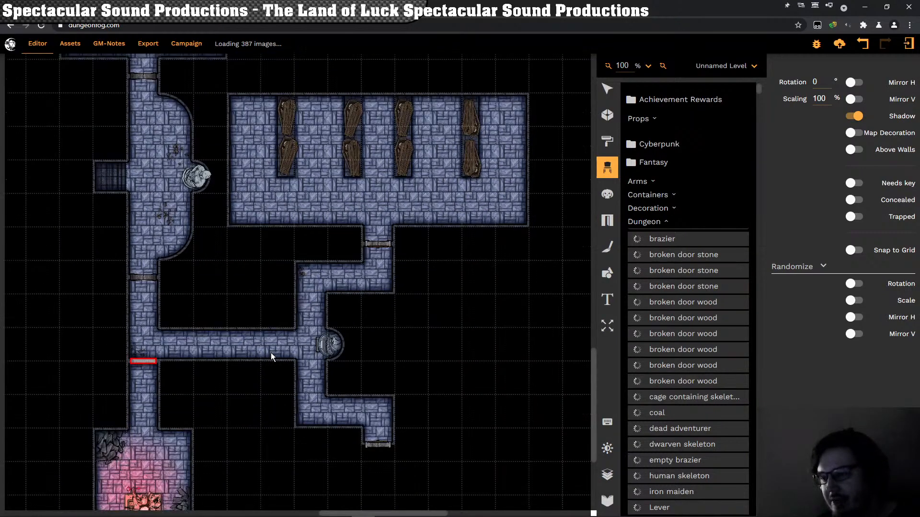
scroll(251, 386, up, 1)
scroll(251, 386, right, 1)
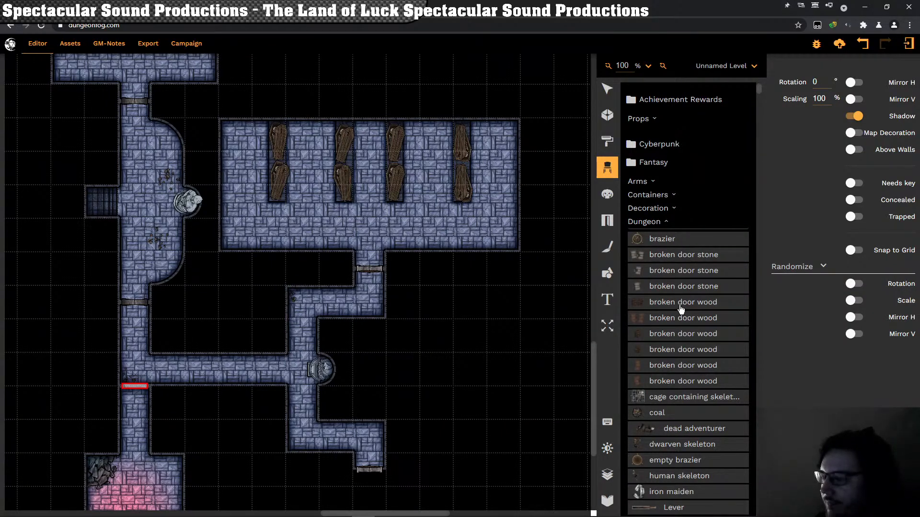
Step: Compare the broken wood and stone door props in the Dungeon list and choose the fifth broken door wood variant
click(681, 307)
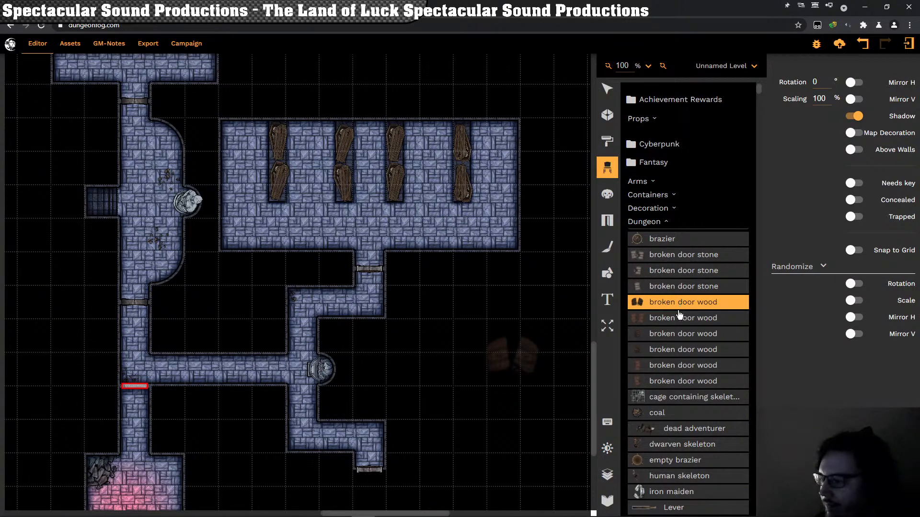
click(688, 369)
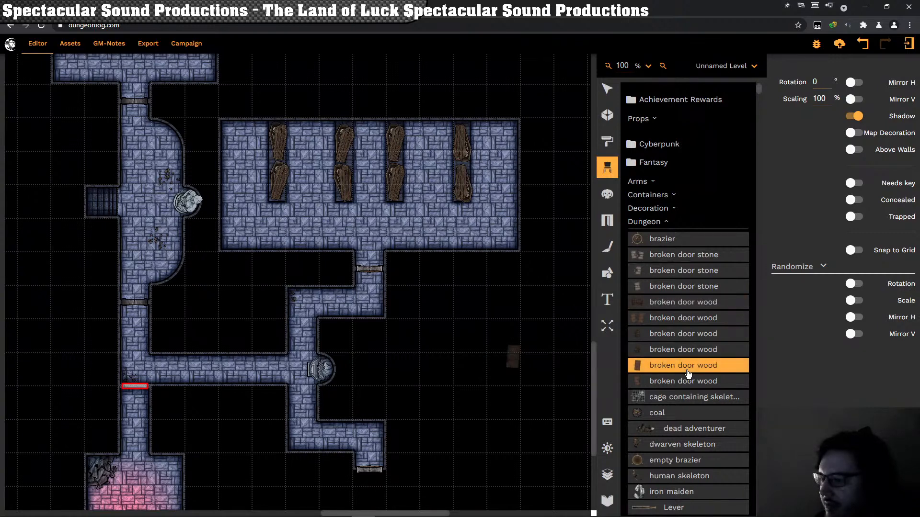
click(685, 383)
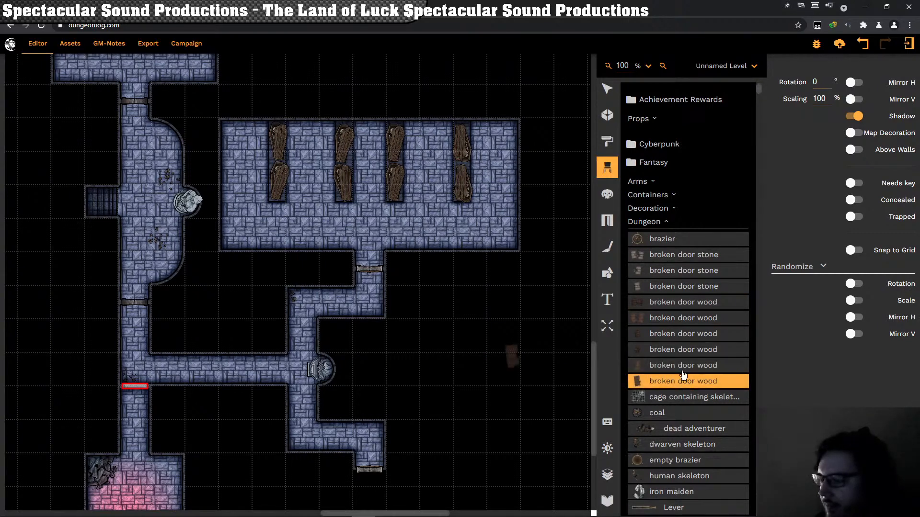
click(685, 365)
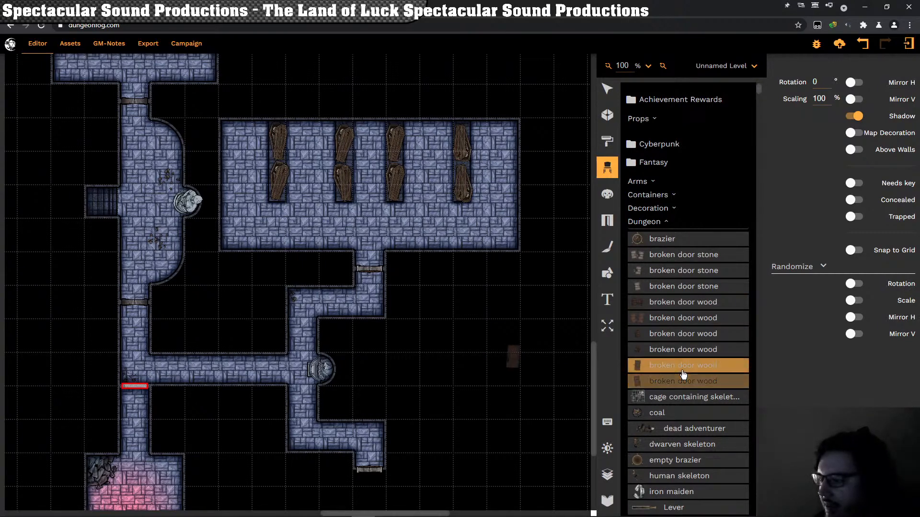
click(685, 347)
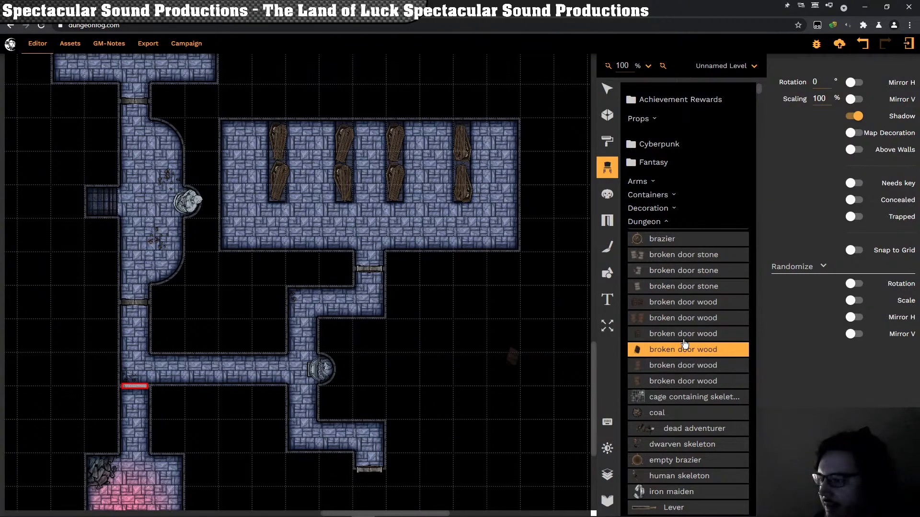
click(685, 337)
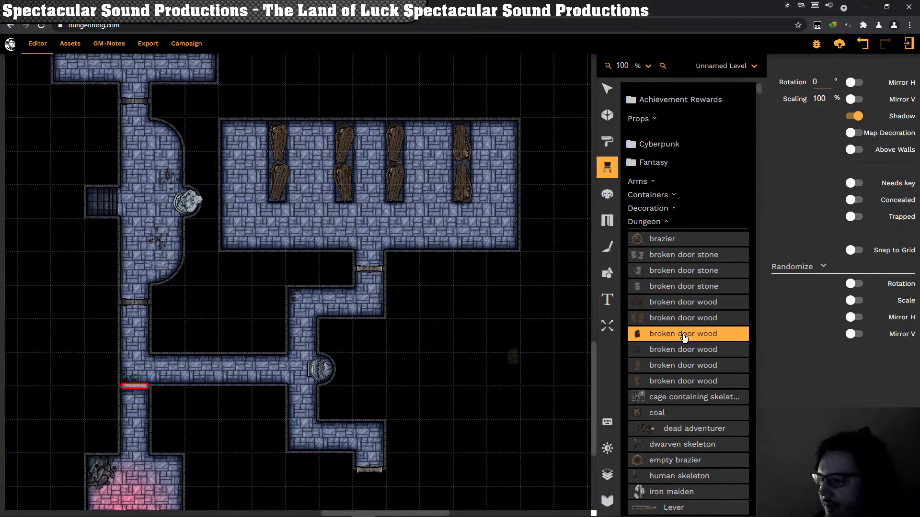
click(679, 305)
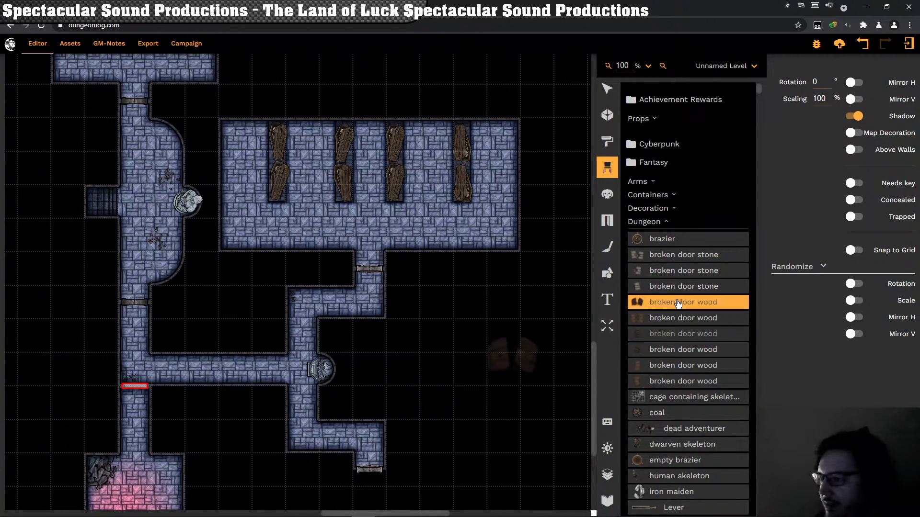
click(678, 286)
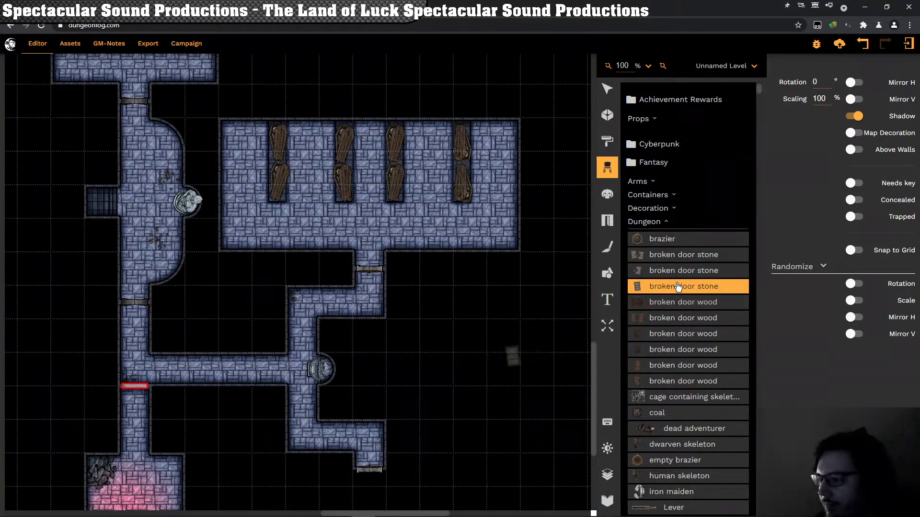
click(664, 354)
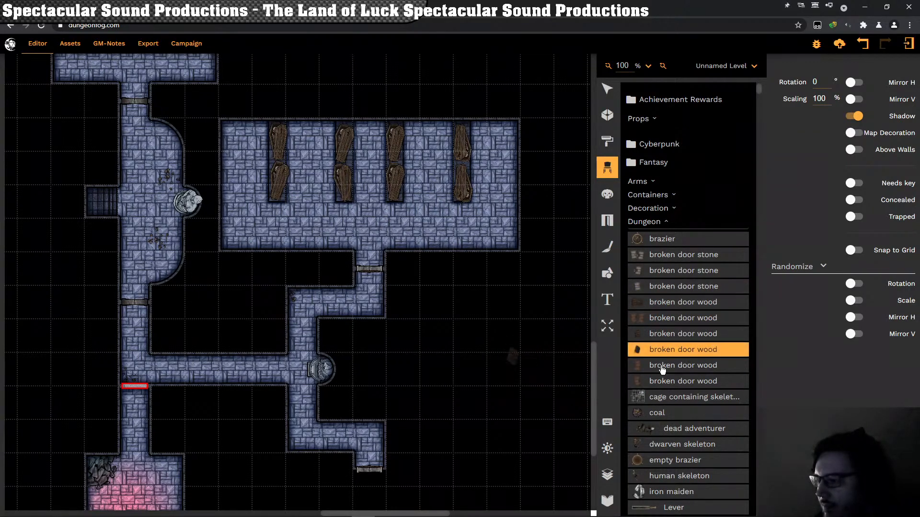
click(662, 367)
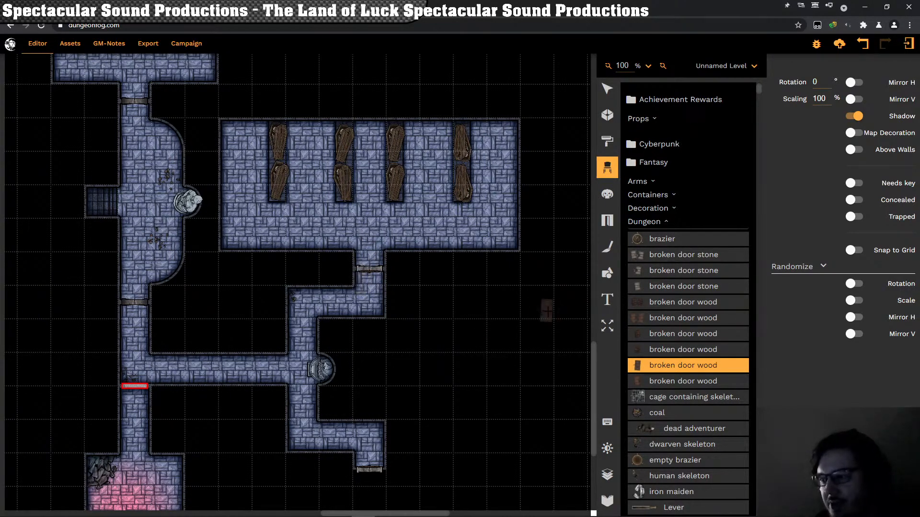
scroll(675, 368, down, 3)
scroll(675, 367, up, 2)
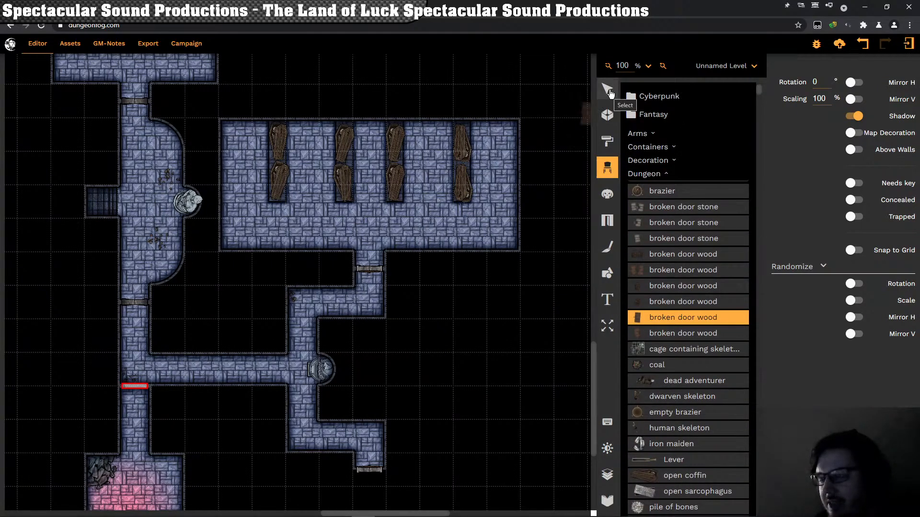
Step: Try to delete the dungeon door in the passage south of the coffin room, and undo the deletion
click(608, 91)
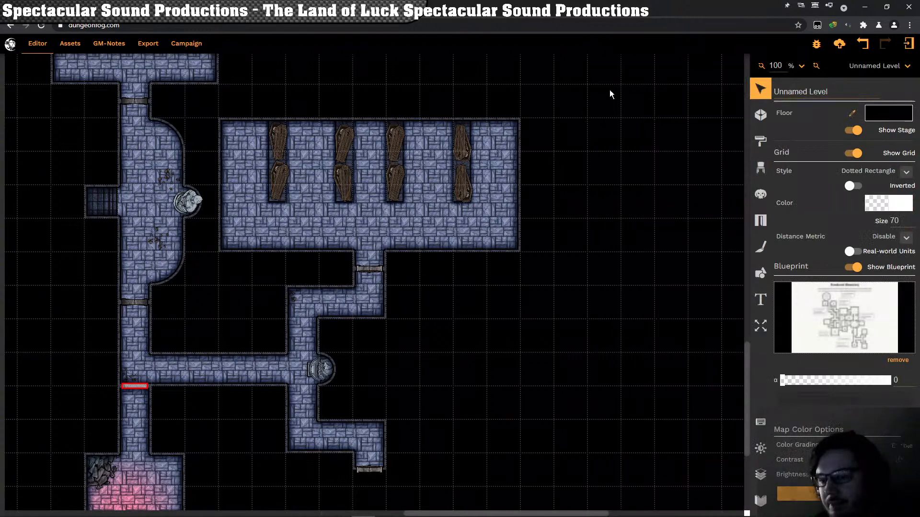
click(372, 268)
click(372, 271)
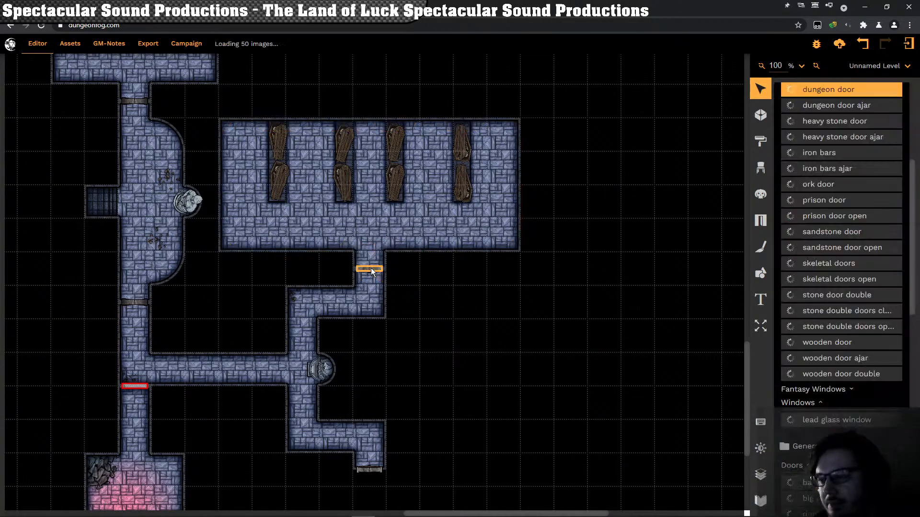
click(491, 307)
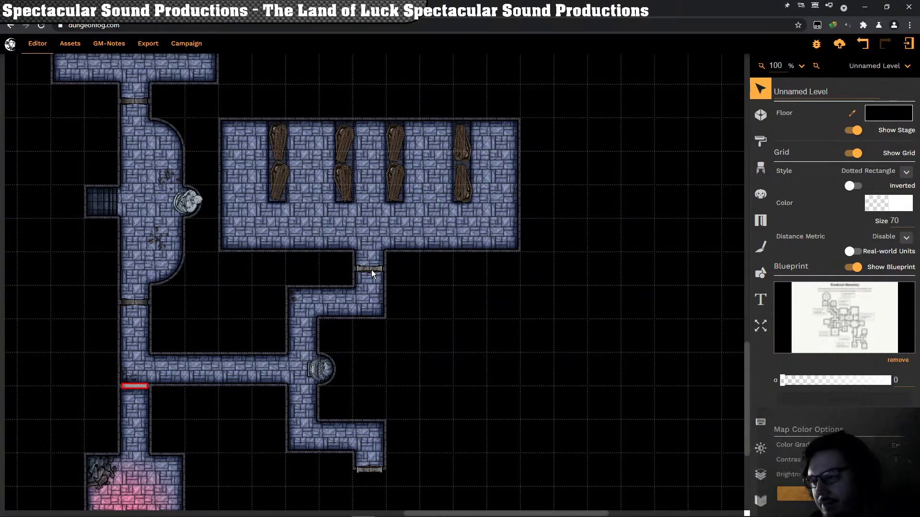
key(Delete)
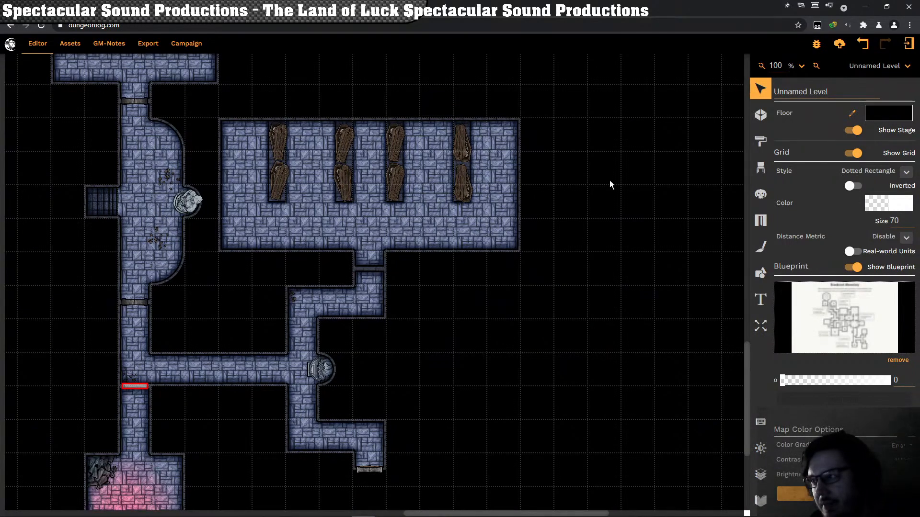
click(863, 43)
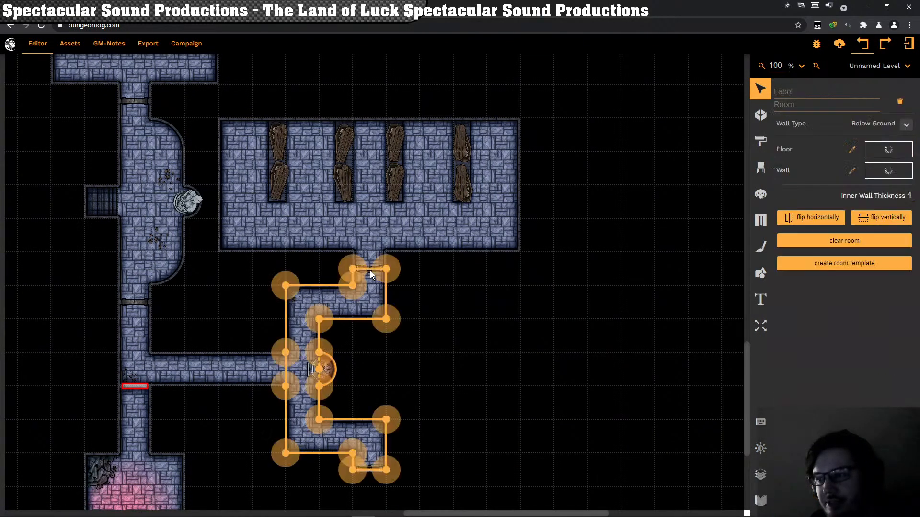
Step: Replace the dungeon door in the passage south of the coffin room with the first archway from Fantasy Doors
click(370, 271)
click(370, 271)
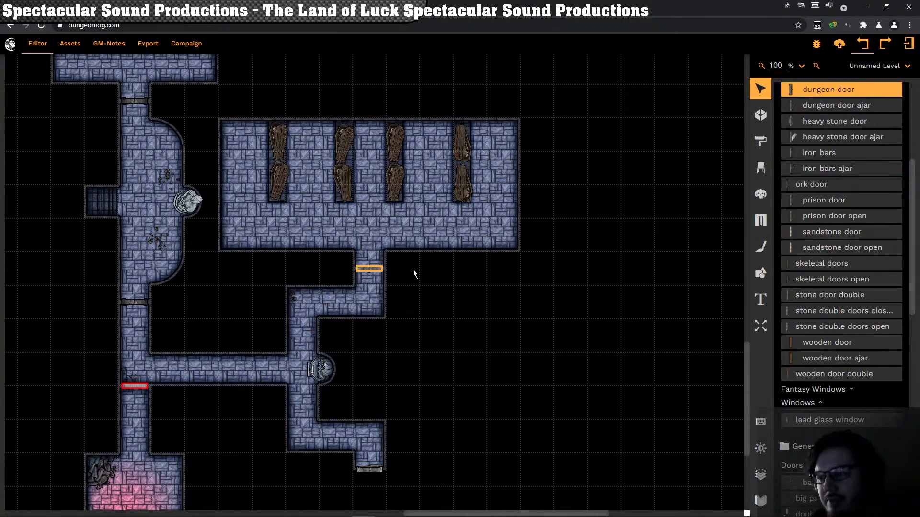
scroll(810, 152, up, 3)
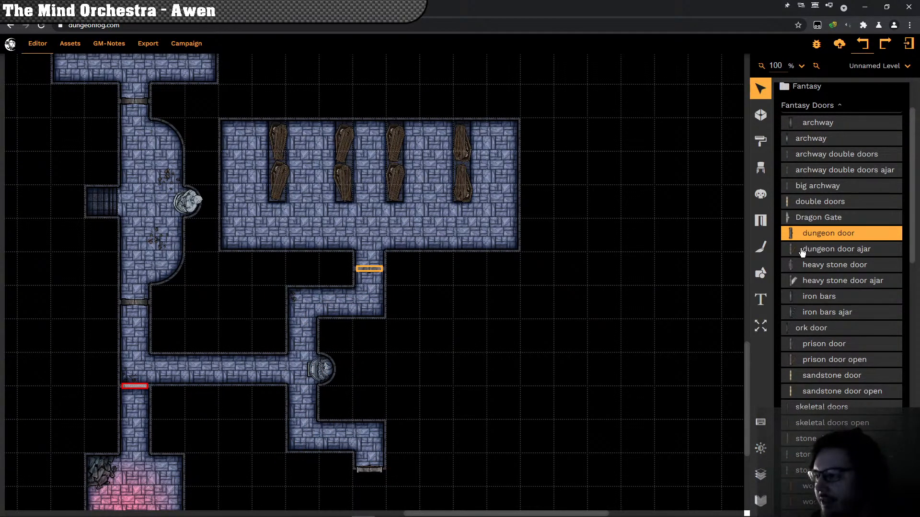
scroll(803, 270, up, 1)
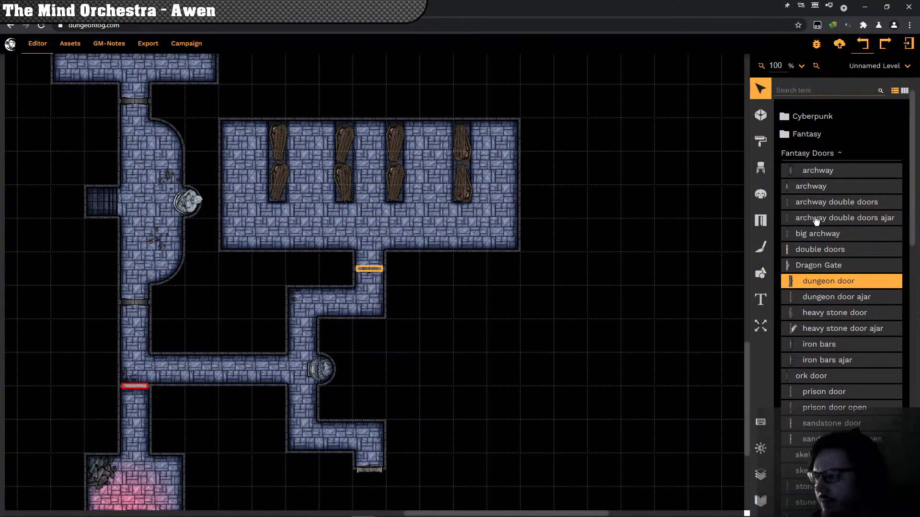
click(821, 175)
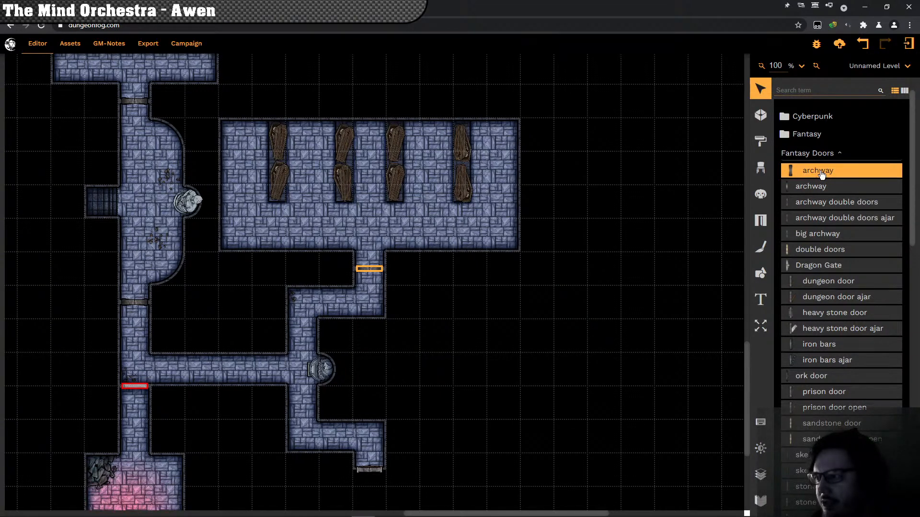
click(443, 304)
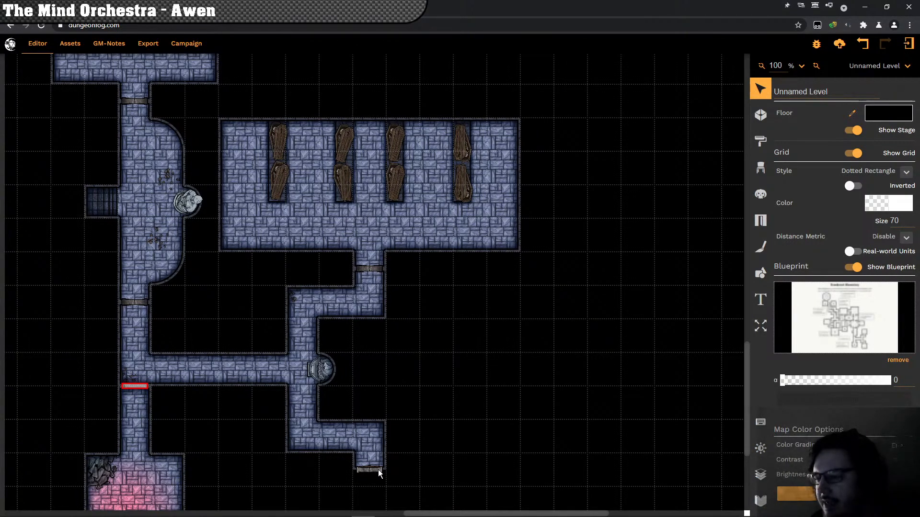
Step: Try the second, wider archway style on the coffin room's south opening, return to the first archway, and browse the other door styles
click(373, 270)
click(370, 273)
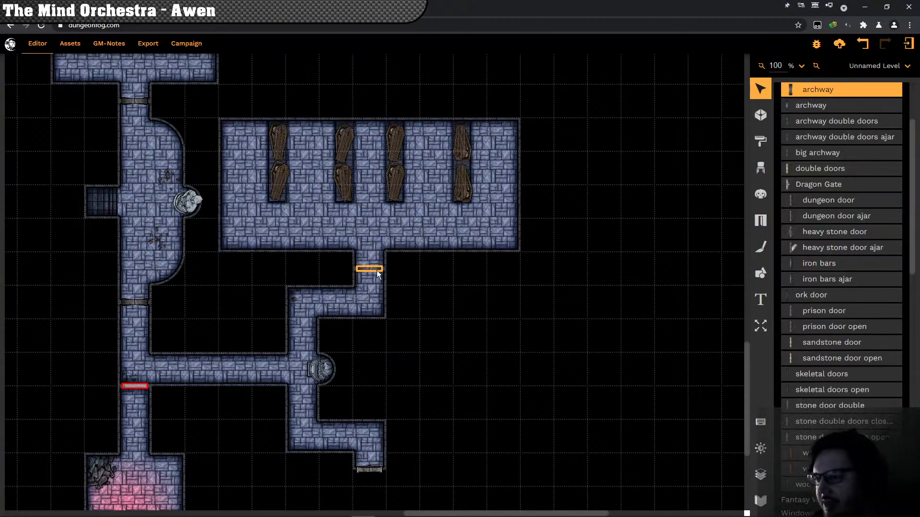
click(806, 110)
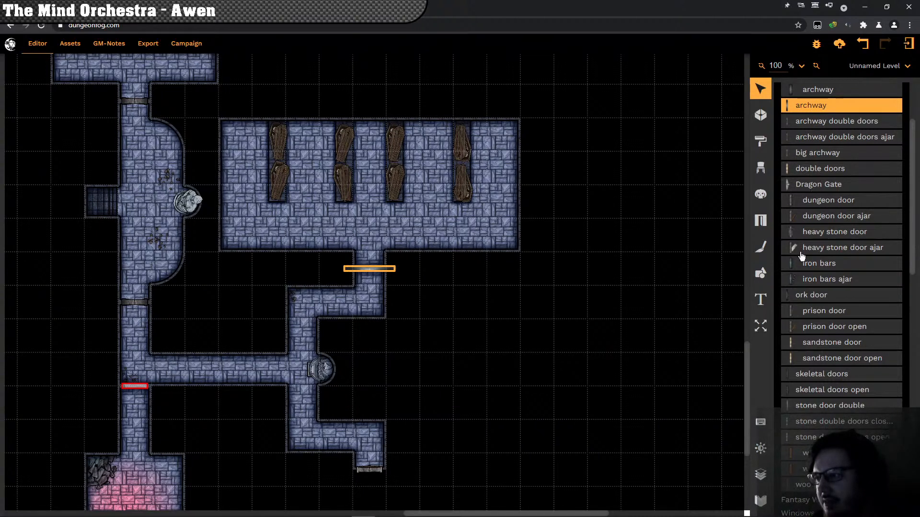
click(812, 92)
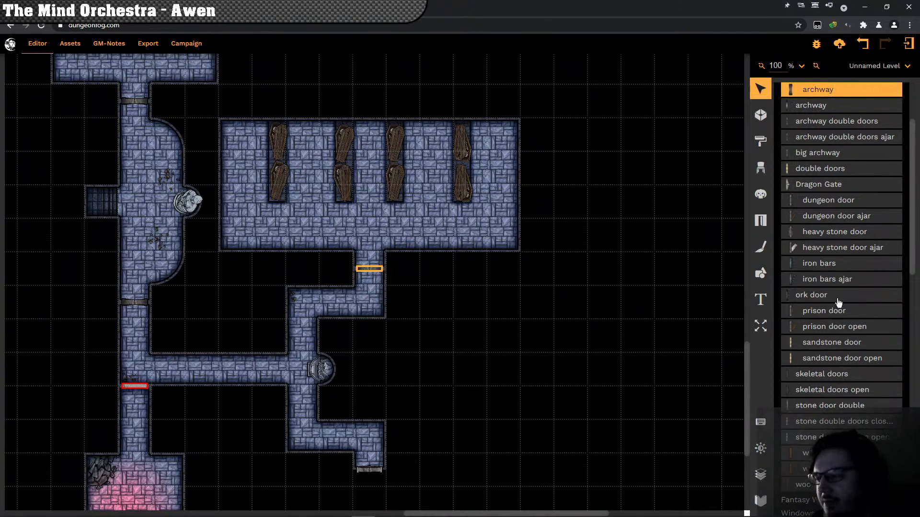
scroll(838, 302, down, 8)
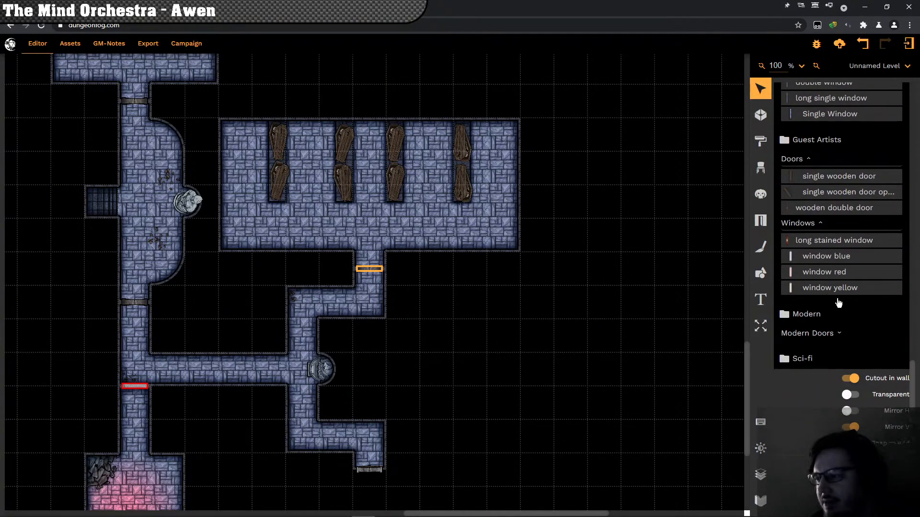
scroll(838, 302, up, 8)
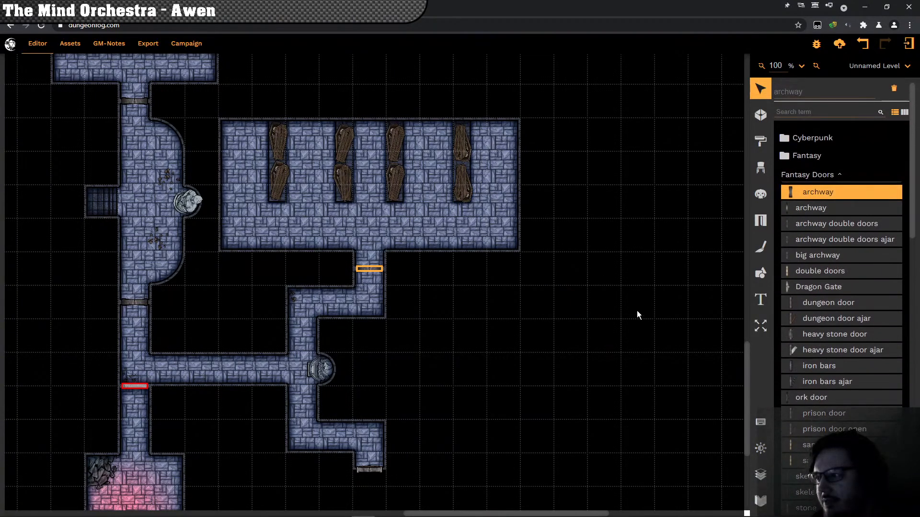
click(481, 292)
Step: Place the chosen broken door wood prop just inside the coffin room's south entrance, rotated 25° and scaled to 145%
drag(464, 287, 407, 302)
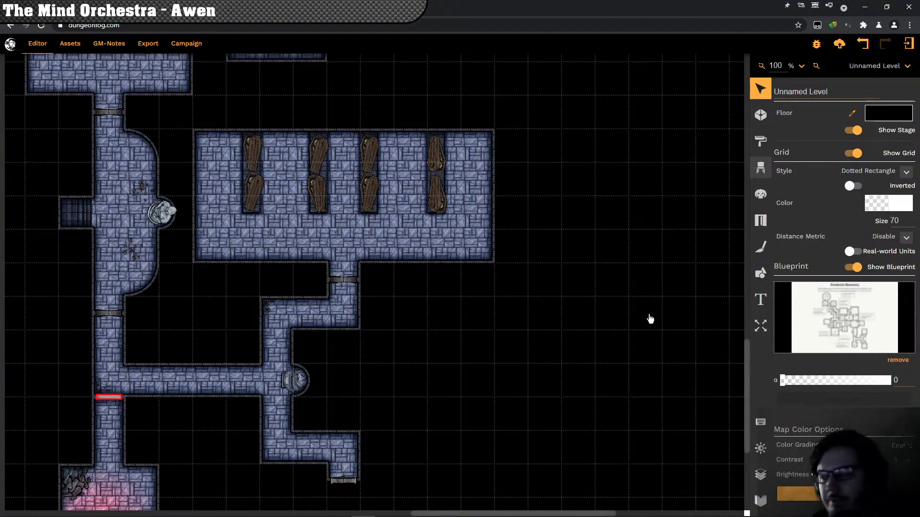
click(760, 168)
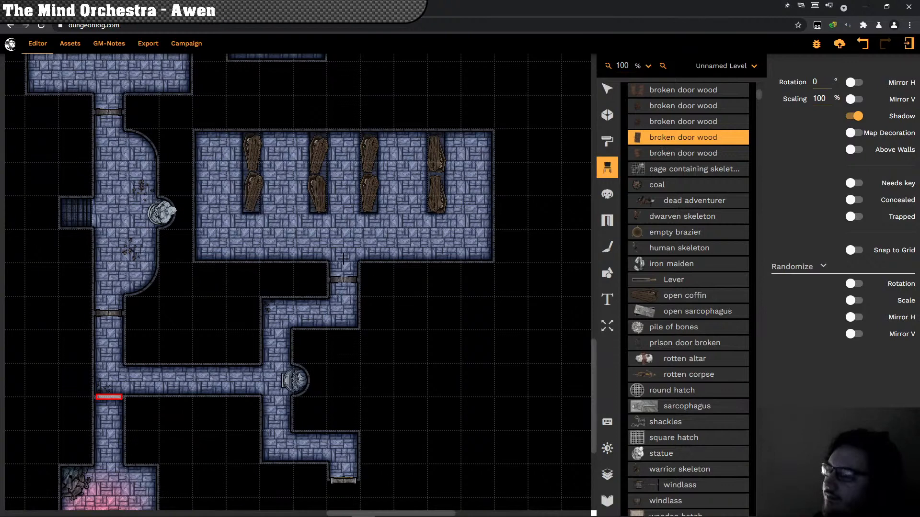
scroll(343, 258, up, 1)
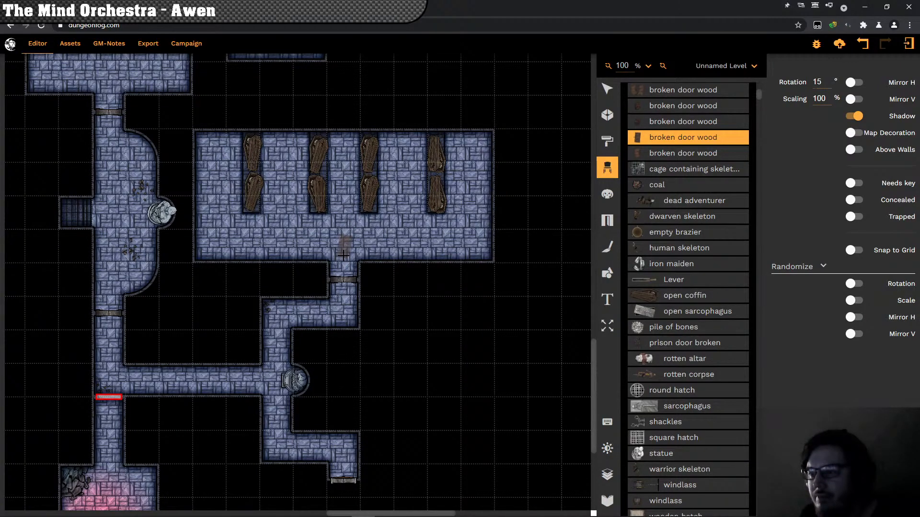
scroll(343, 257, up, 2)
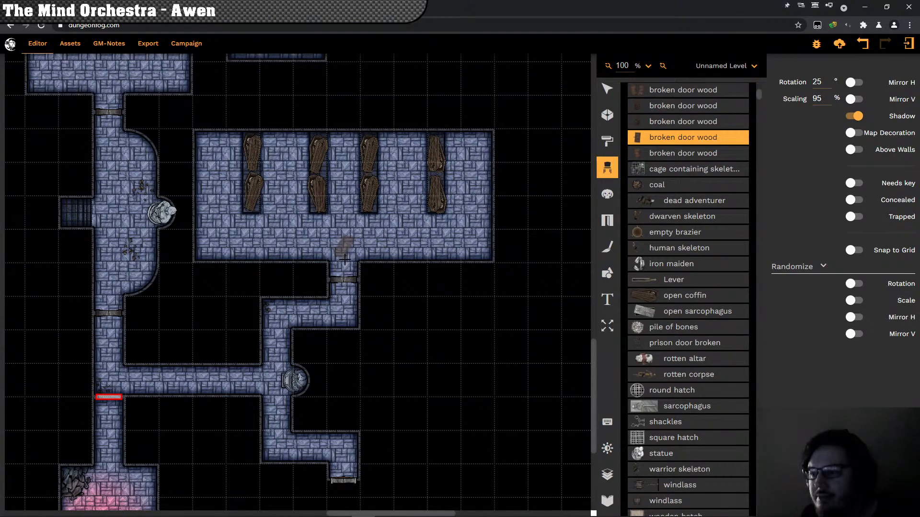
scroll(345, 259, up, 2)
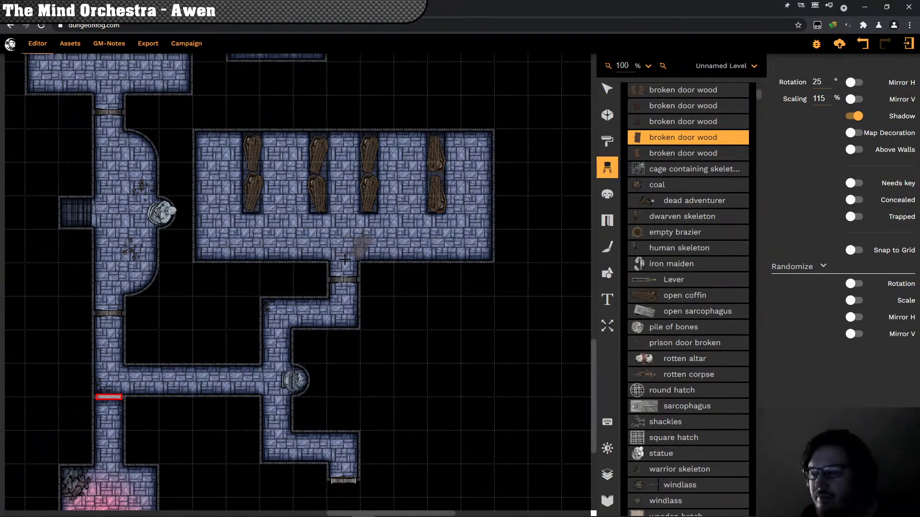
scroll(344, 259, up, 2)
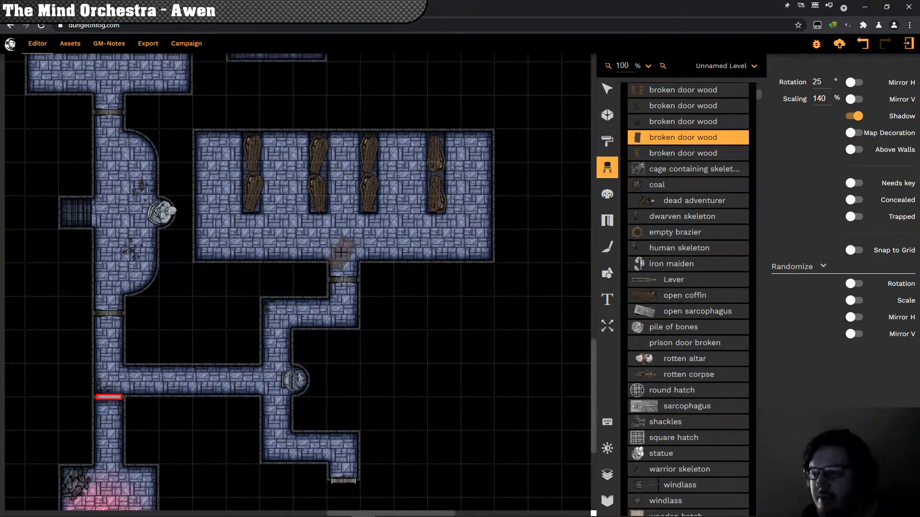
scroll(341, 253, down, 2)
scroll(347, 250, up, 2)
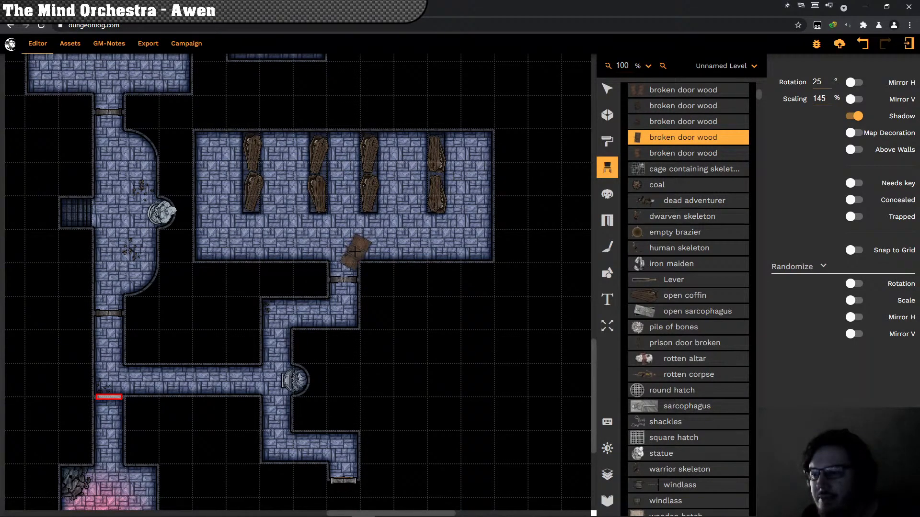
click(355, 251)
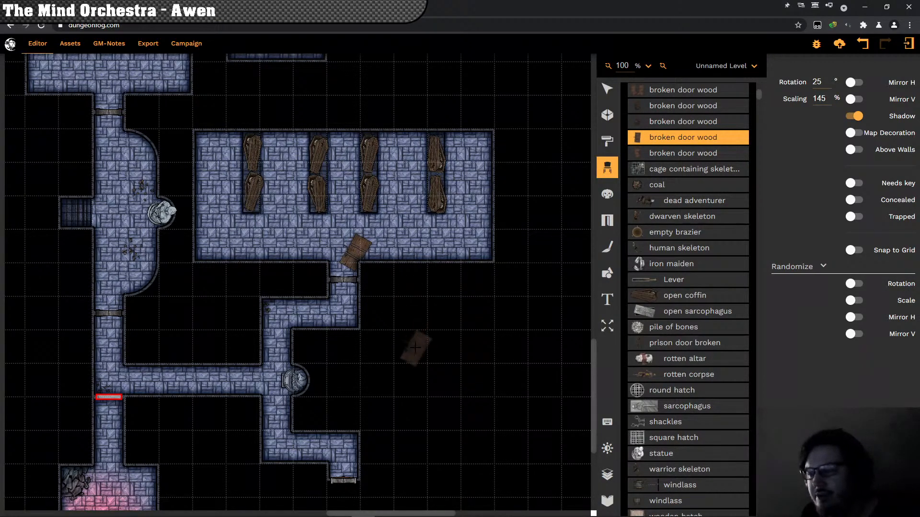
scroll(421, 337, up, 2)
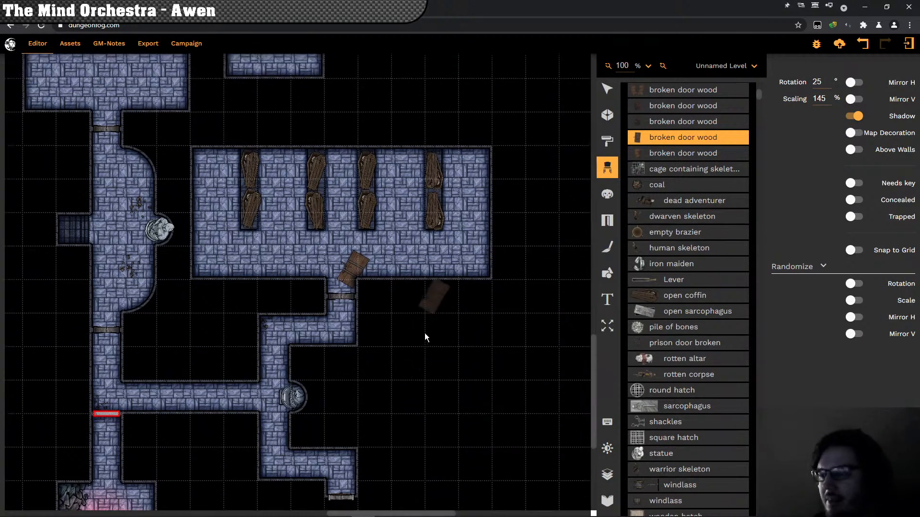
Step: Place two empty braziers scaled to 70% along the coffin room's south wall, one on each side of the entrance
scroll(708, 292, down, 1)
scroll(695, 273, up, 1)
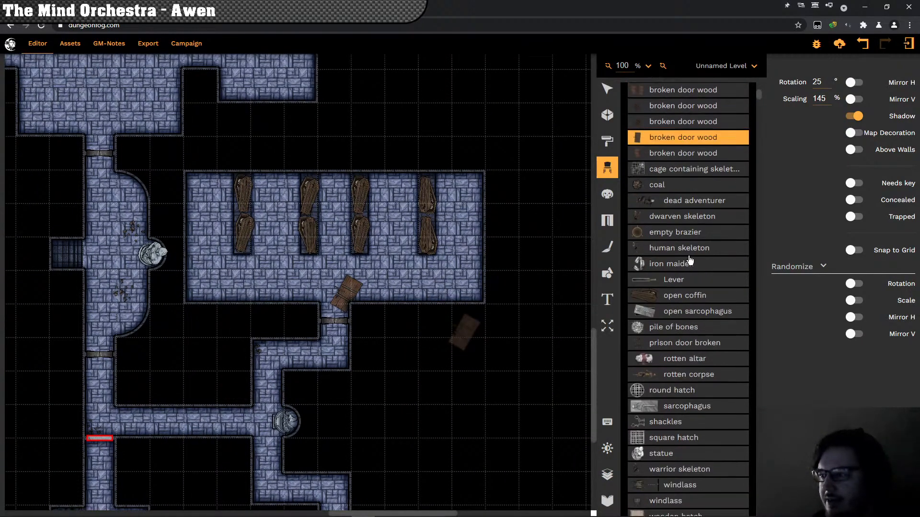
click(653, 236)
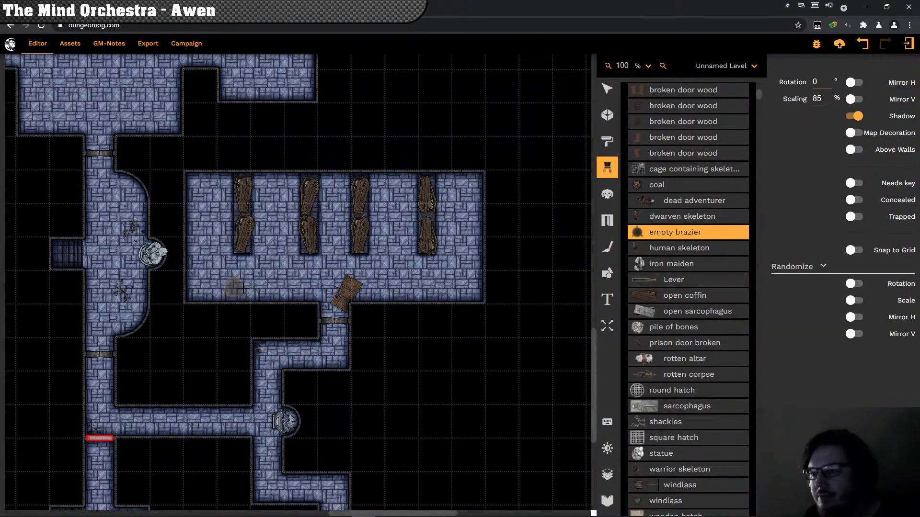
scroll(243, 288, down, 1)
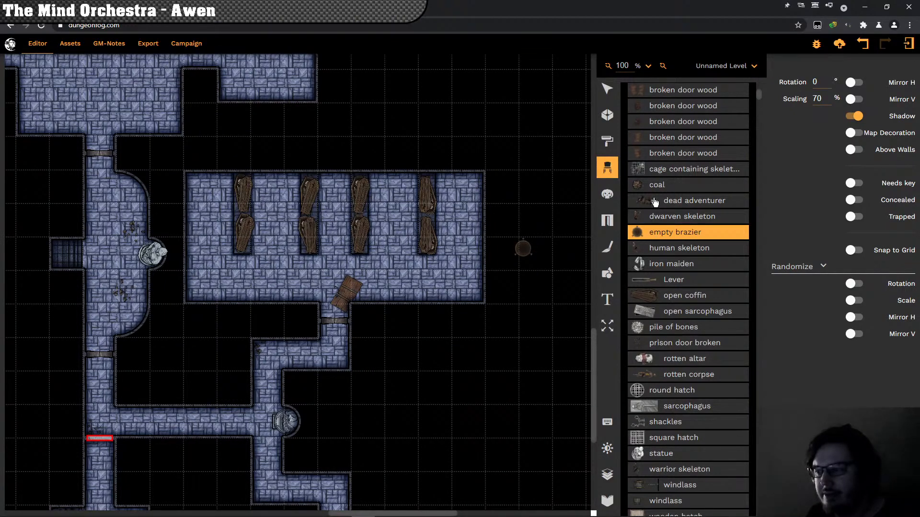
click(244, 295)
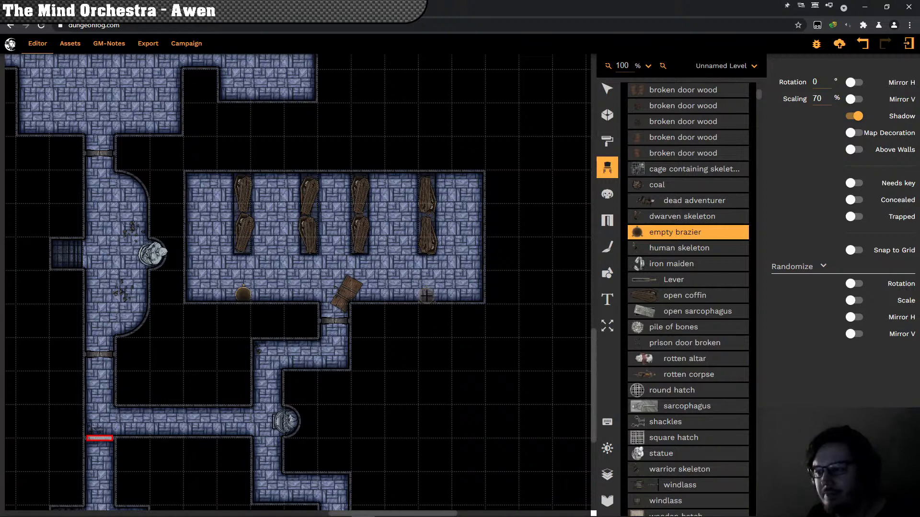
click(426, 296)
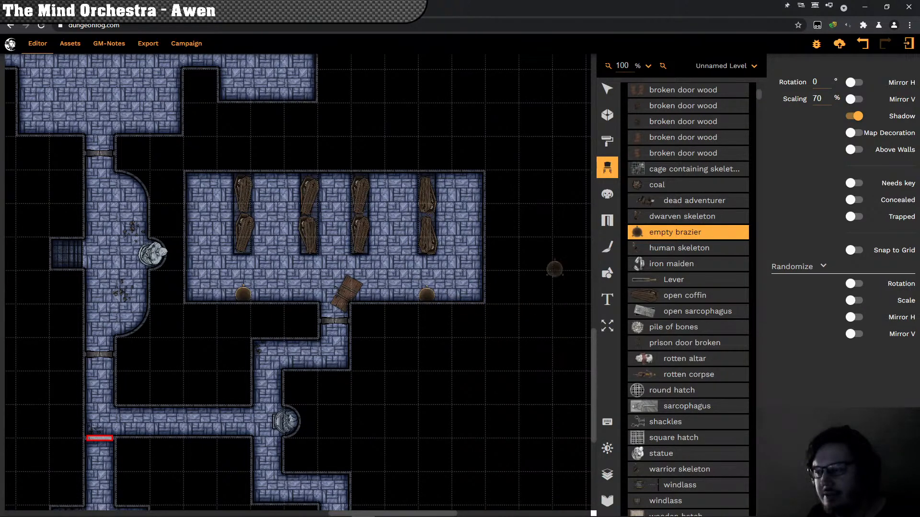
Step: Fill both empty braziers in the coffin room with coal props scaled to 55%
click(661, 187)
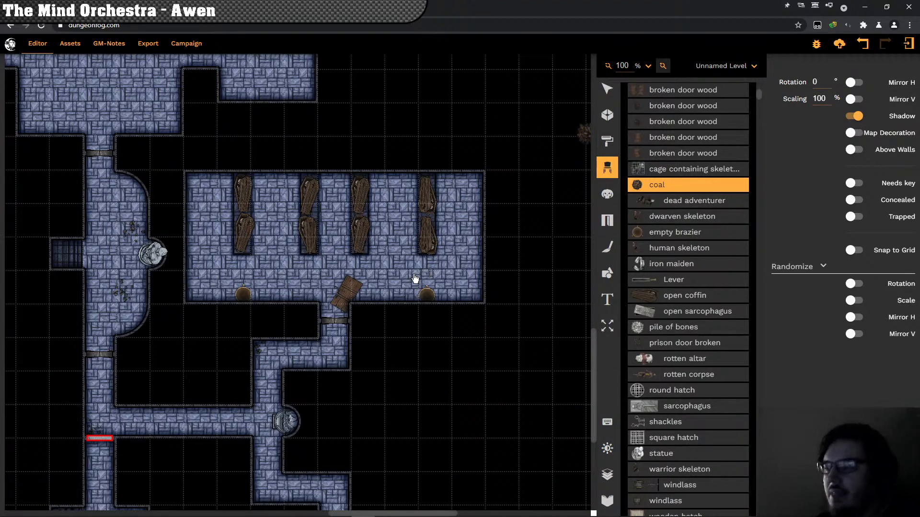
scroll(413, 281, up, 2)
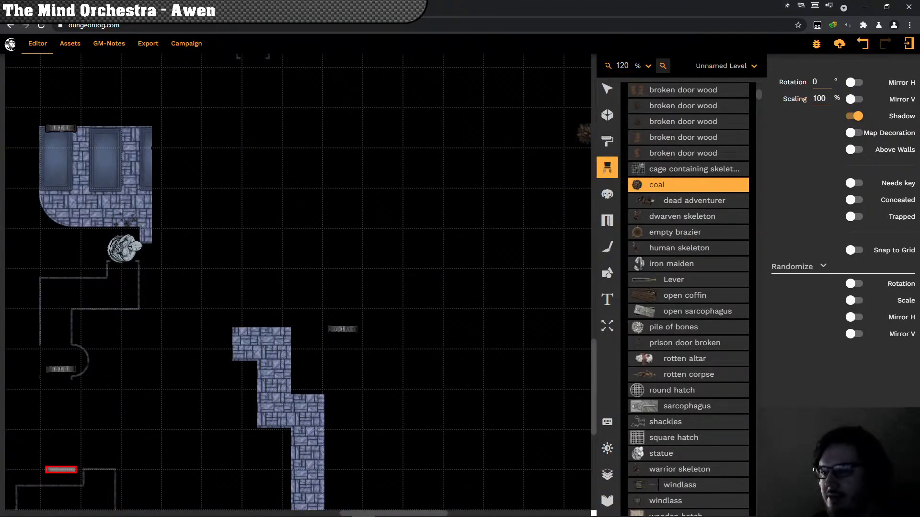
scroll(297, 263, up, 1)
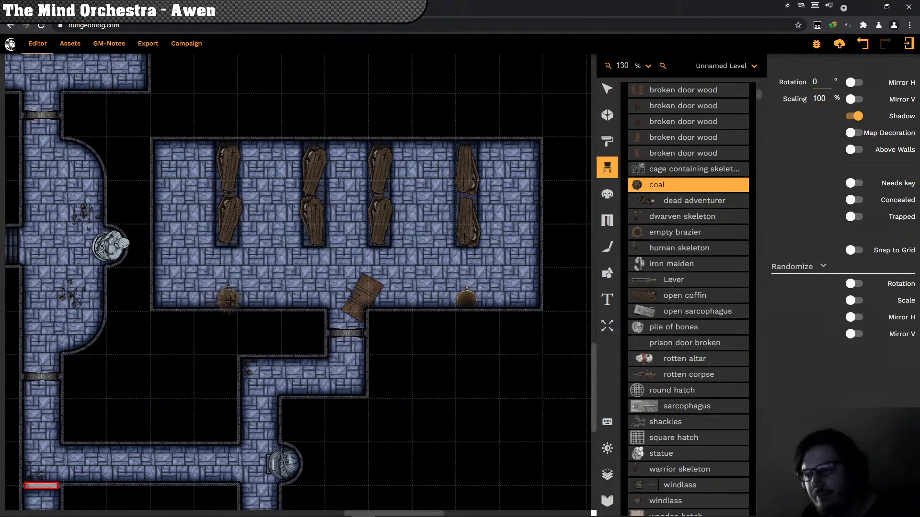
scroll(230, 298, down, 1)
scroll(230, 298, down, 4)
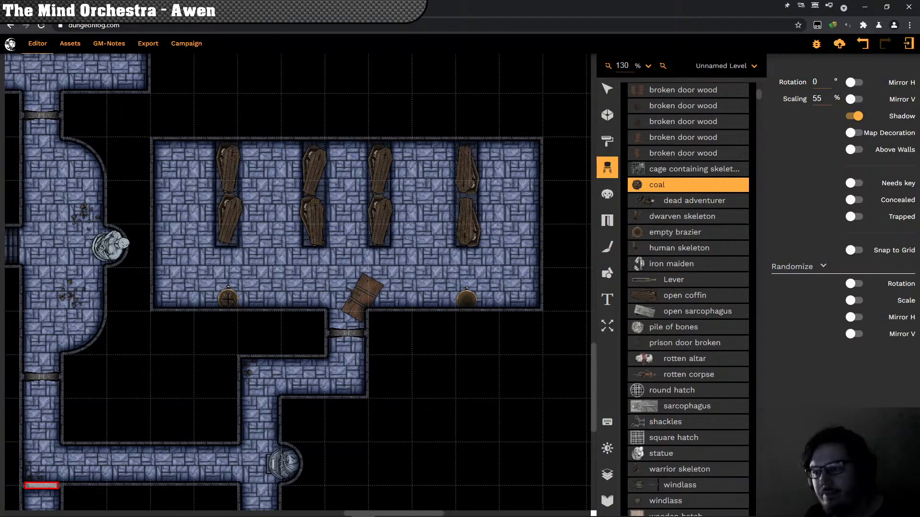
click(228, 299)
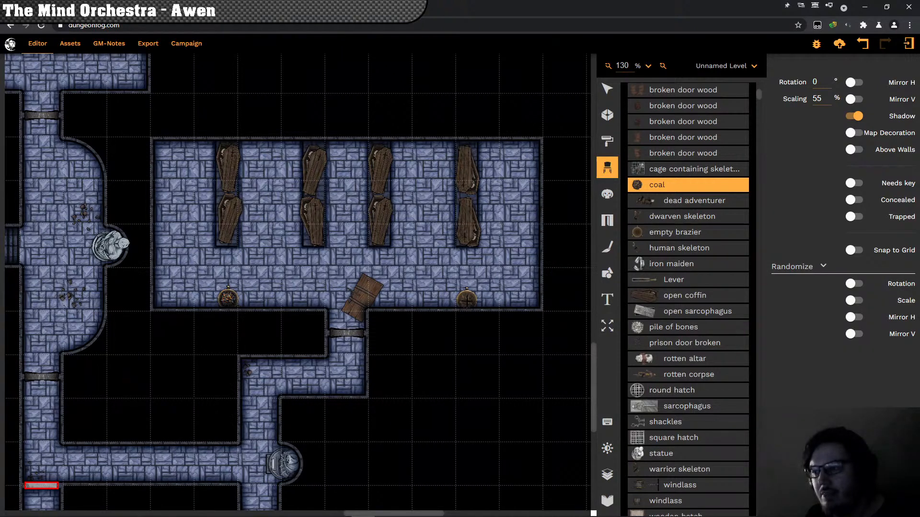
click(466, 299)
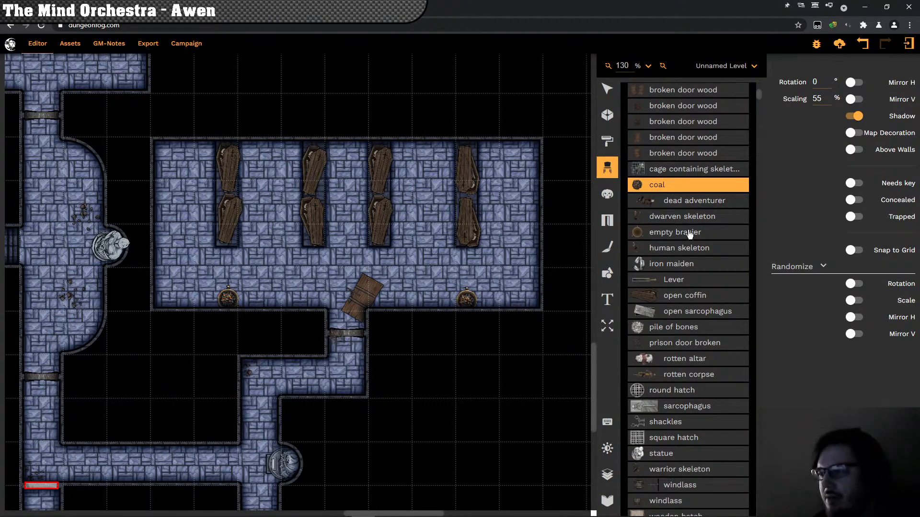
click(672, 206)
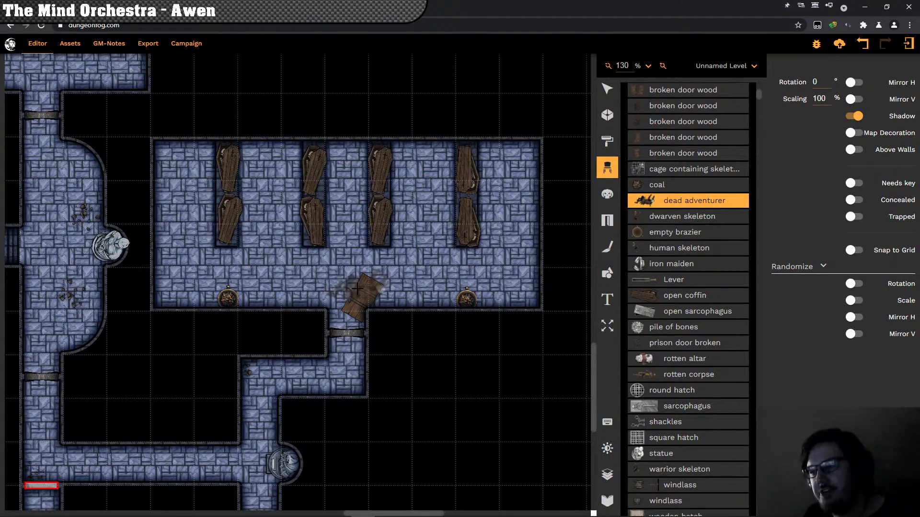
scroll(357, 287, up, 1)
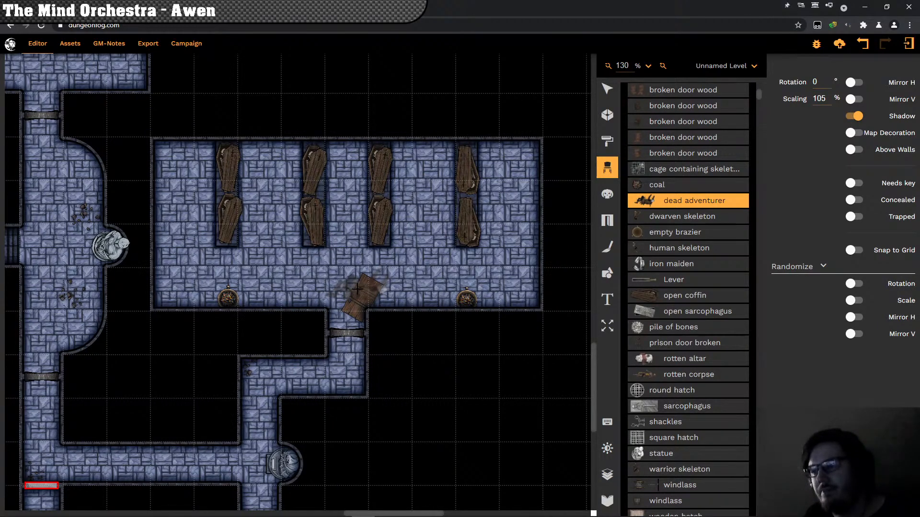
key(r)
key(r)
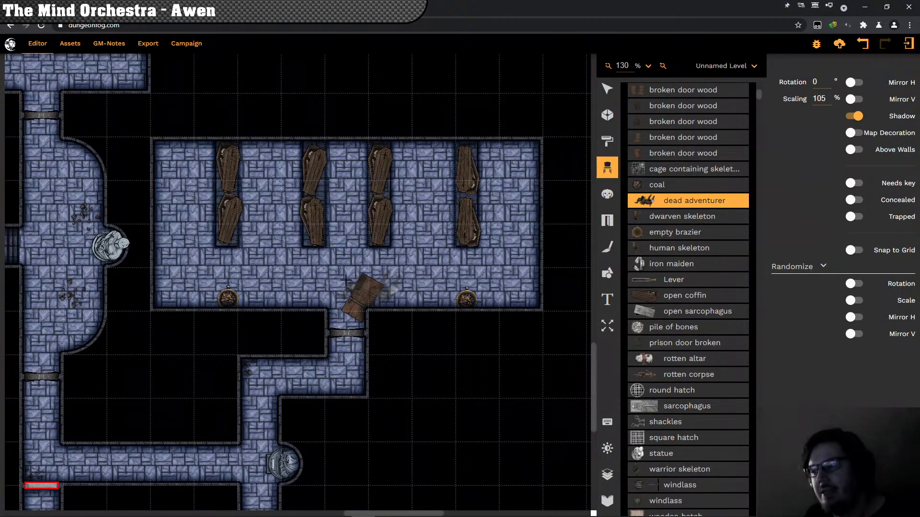
scroll(326, 260, up, 2)
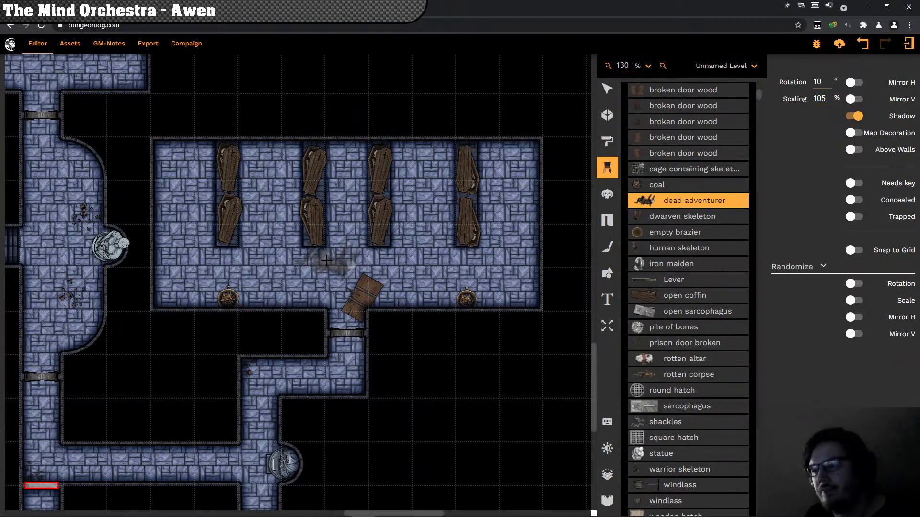
scroll(327, 260, down, 1)
scroll(326, 260, down, 4)
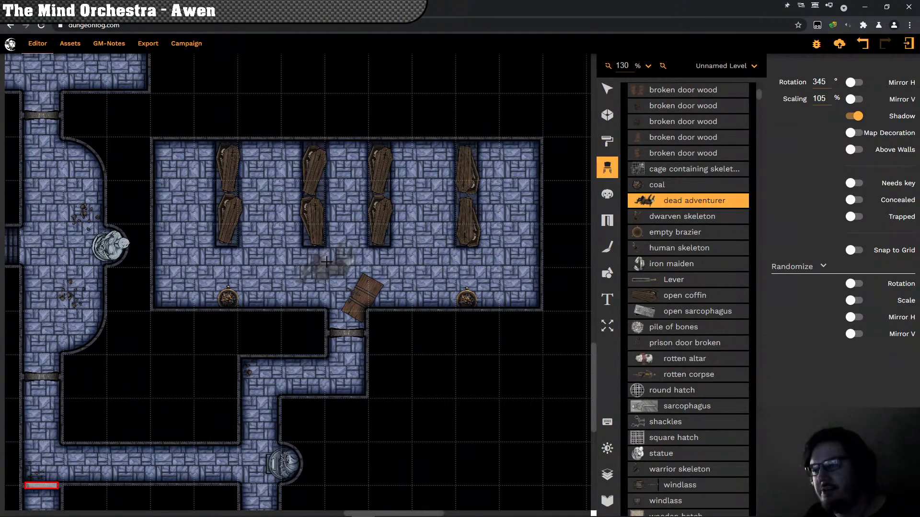
scroll(326, 260, down, 4)
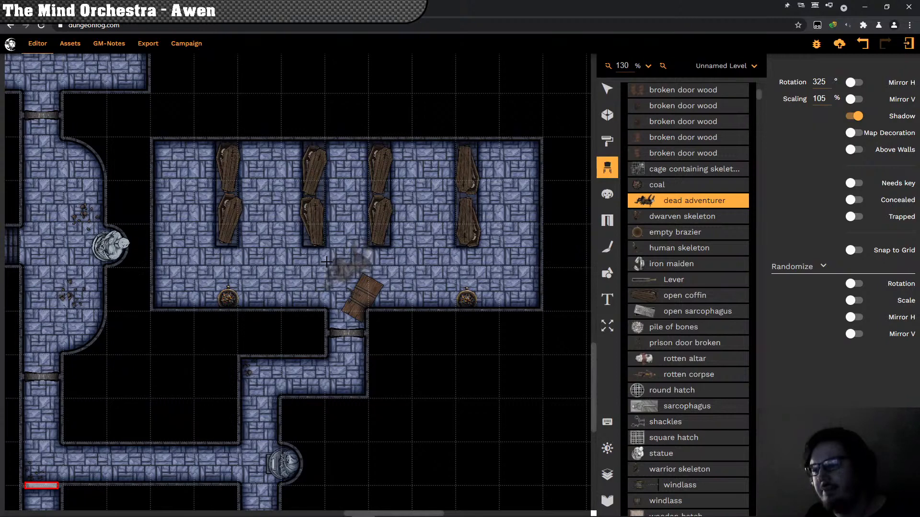
scroll(327, 260, down, 3)
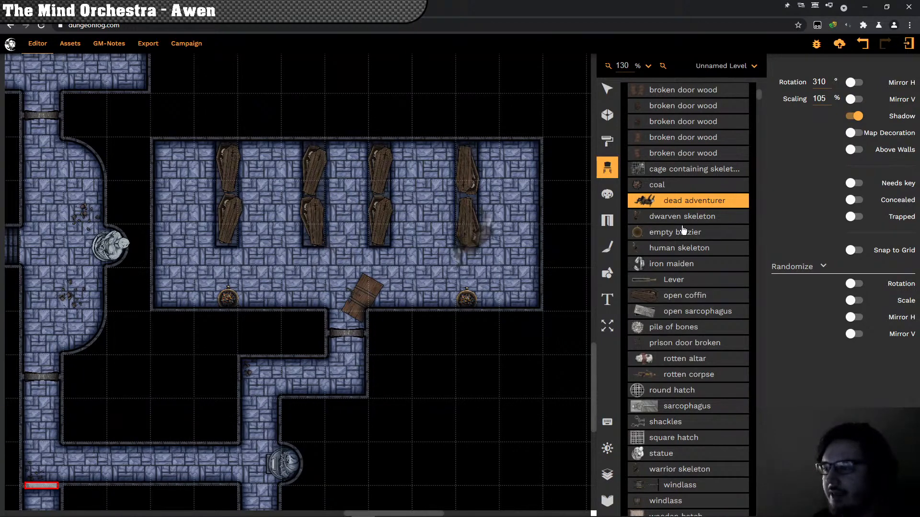
Step: Place a human skeleton rotated 10° at 100% scale on the floor between the two middle coffin rows
scroll(684, 314, up, 1)
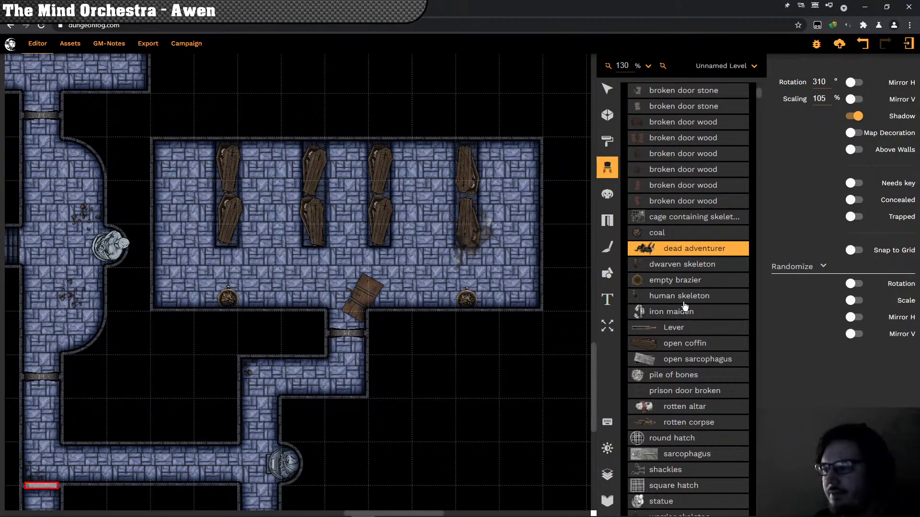
click(684, 302)
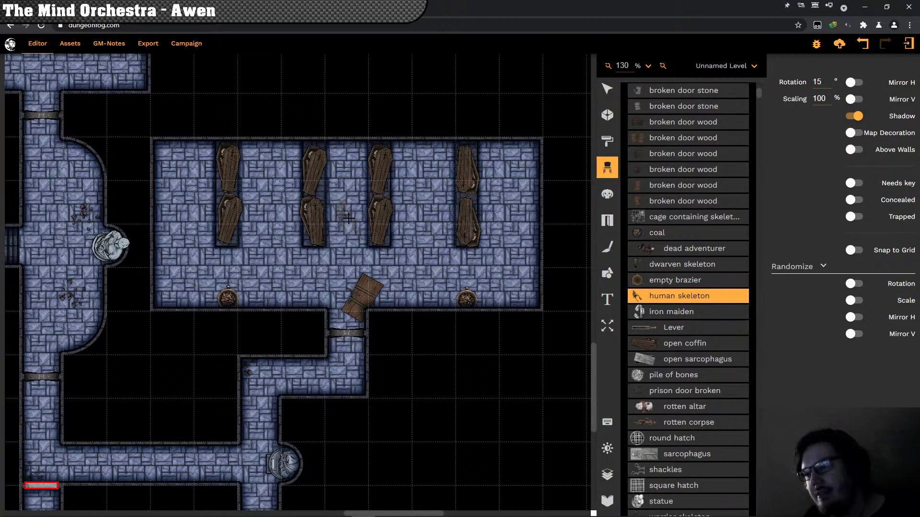
scroll(348, 219, down, 1)
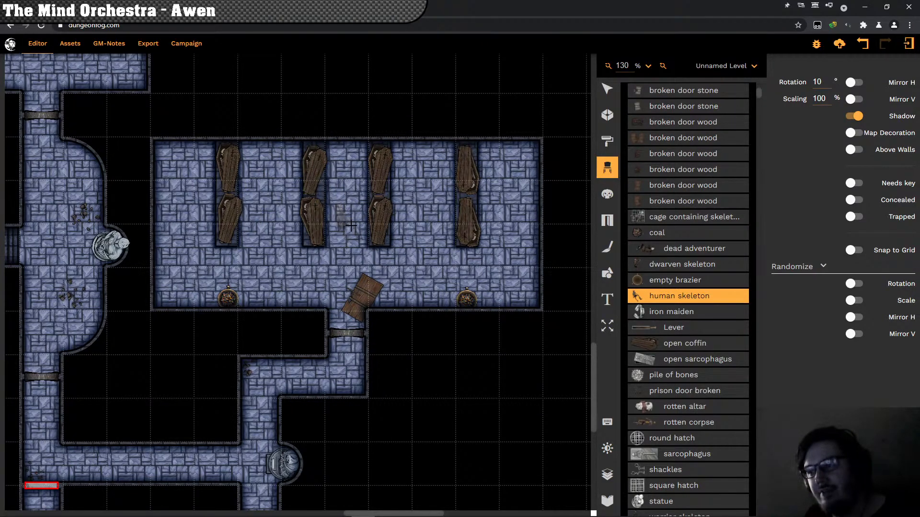
click(351, 224)
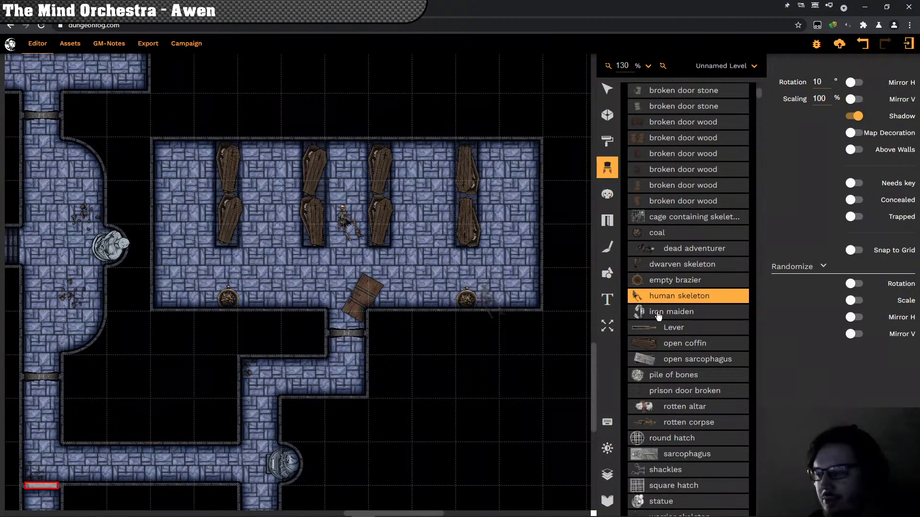
Step: Look through the Dungeon props for further decorations suited to the coffin room
scroll(686, 345, down, 1)
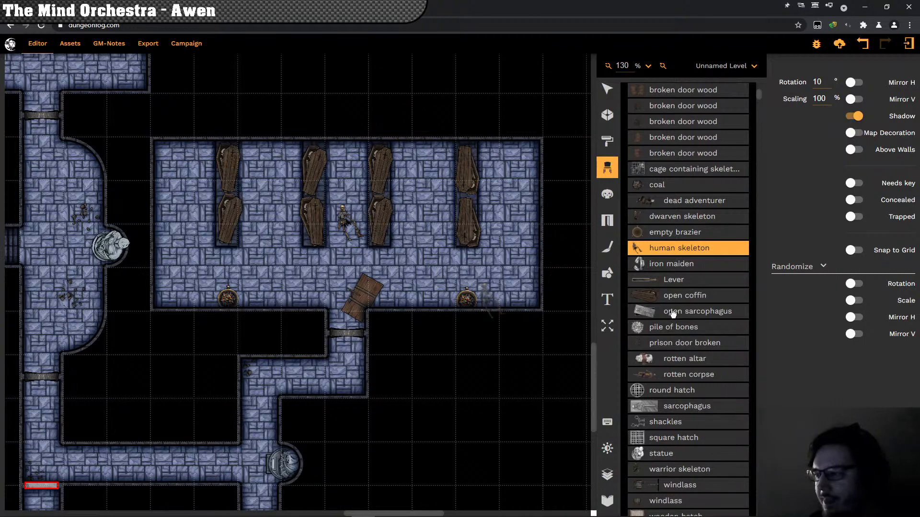
scroll(677, 378, down, 1)
scroll(677, 382, down, 1)
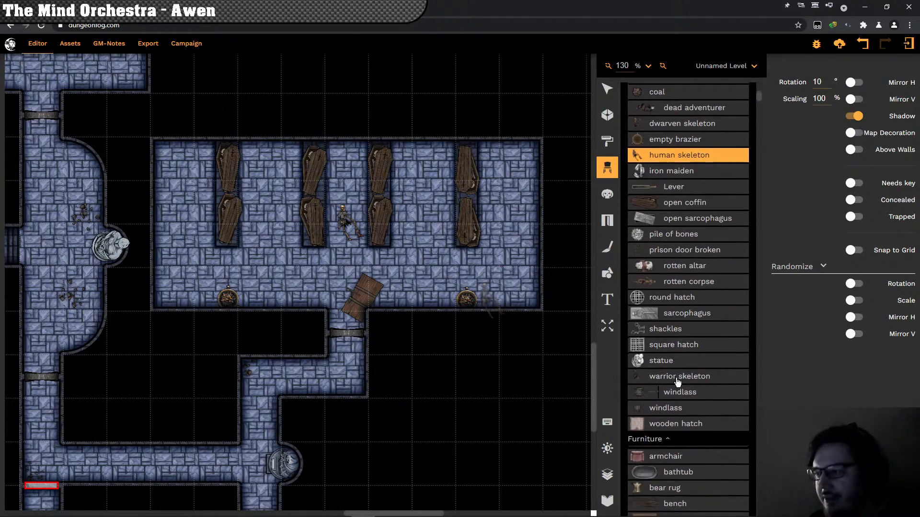
scroll(677, 378, up, 6)
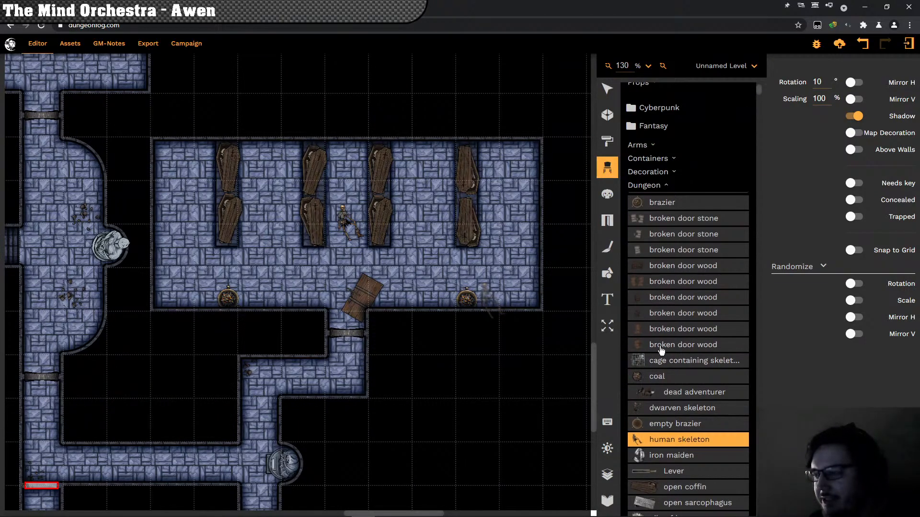
scroll(661, 349, down, 4)
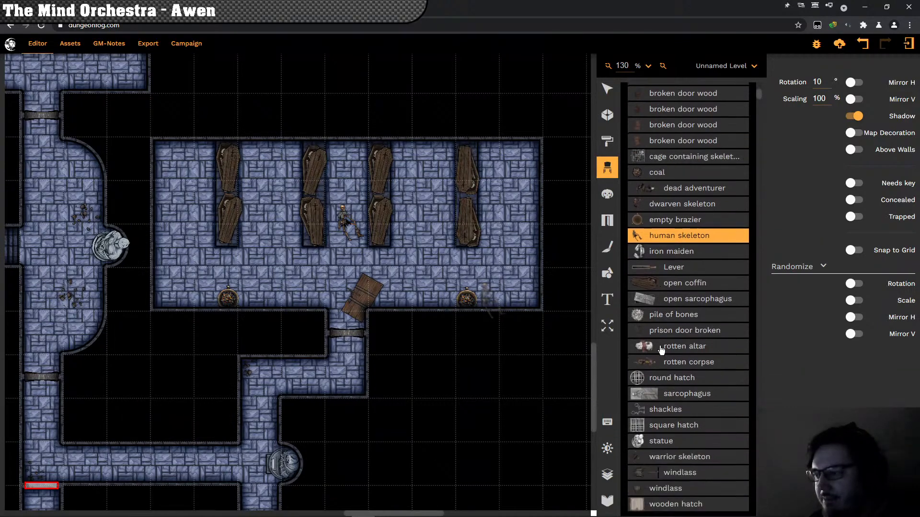
scroll(663, 345, down, 1)
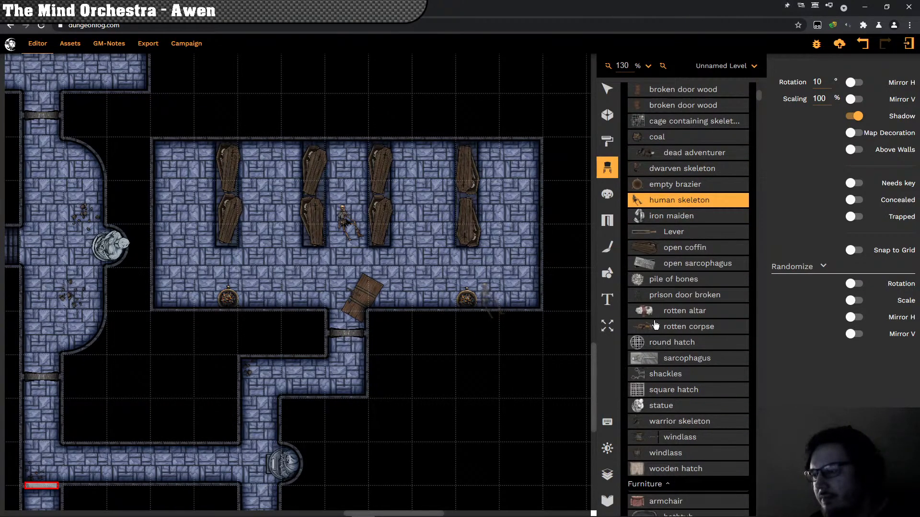
scroll(656, 326, down, 1)
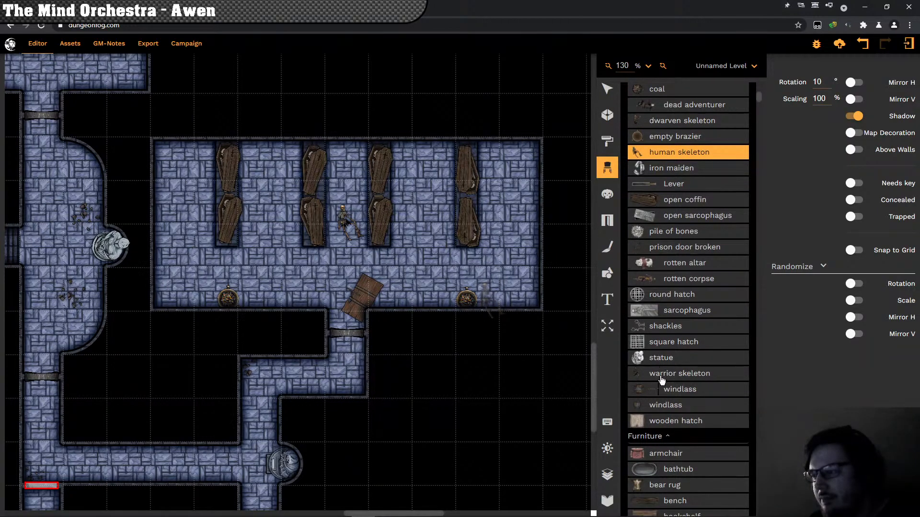
scroll(664, 377, down, 1)
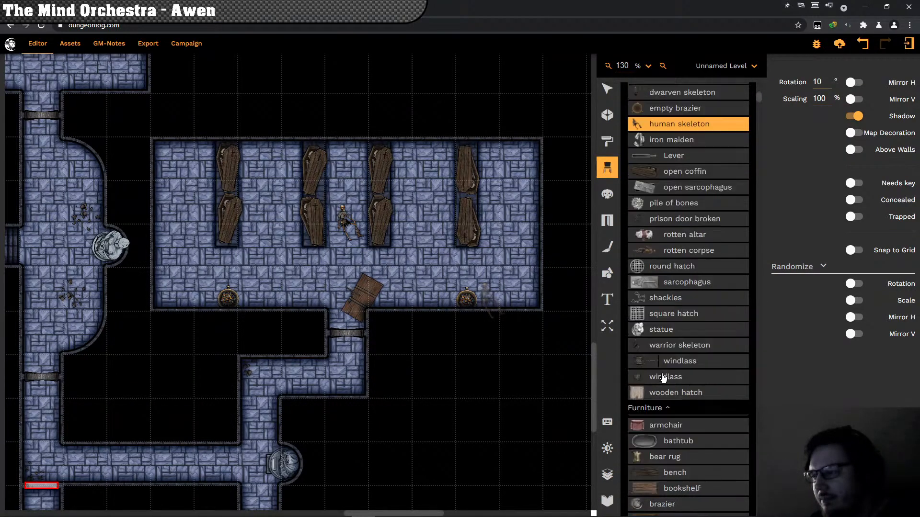
click(668, 309)
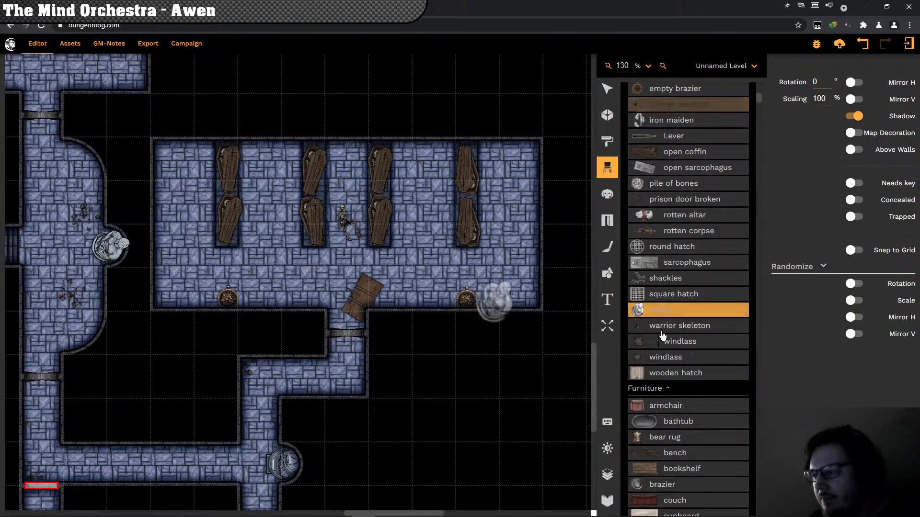
click(669, 325)
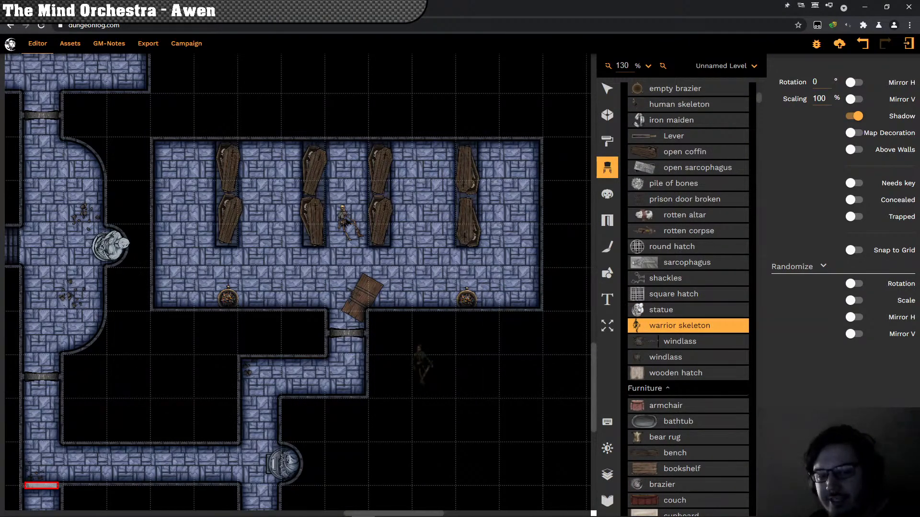
drag(421, 359, 404, 343)
scroll(644, 286, down, 3)
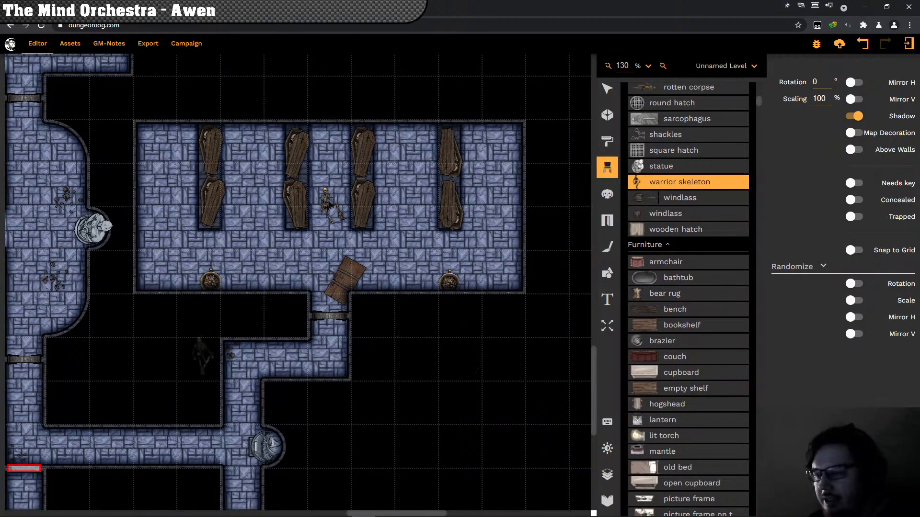
drag(222, 322, 241, 345)
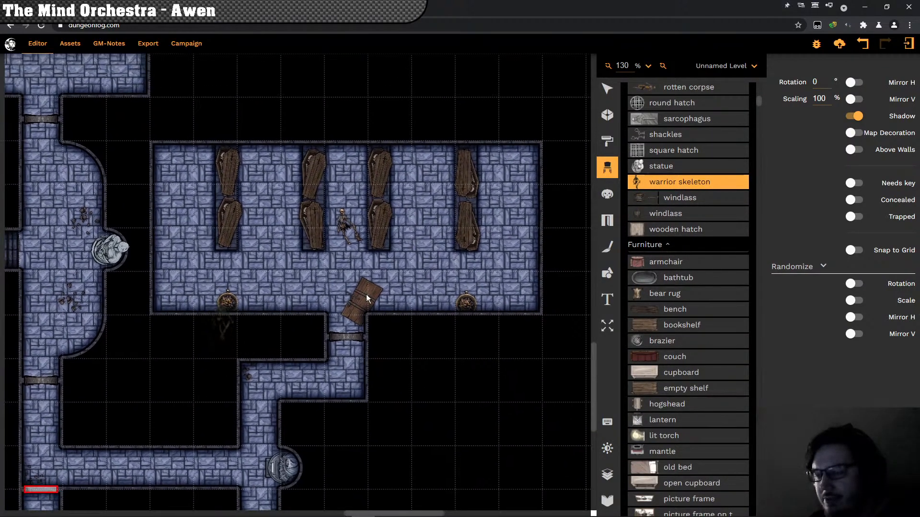
click(607, 89)
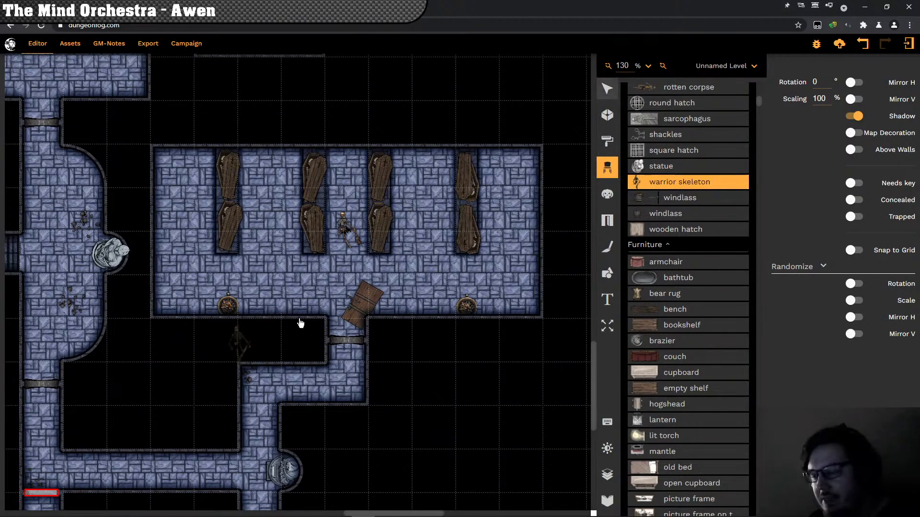
click(164, 335)
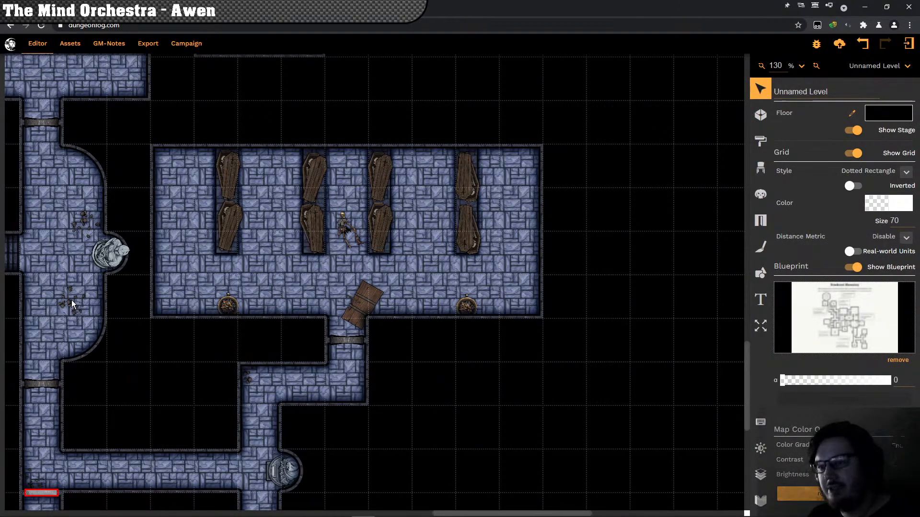
Step: Recolour the rocks south of the statue in the rounded hall with hue 36 and saturation 52
click(72, 304)
click(71, 303)
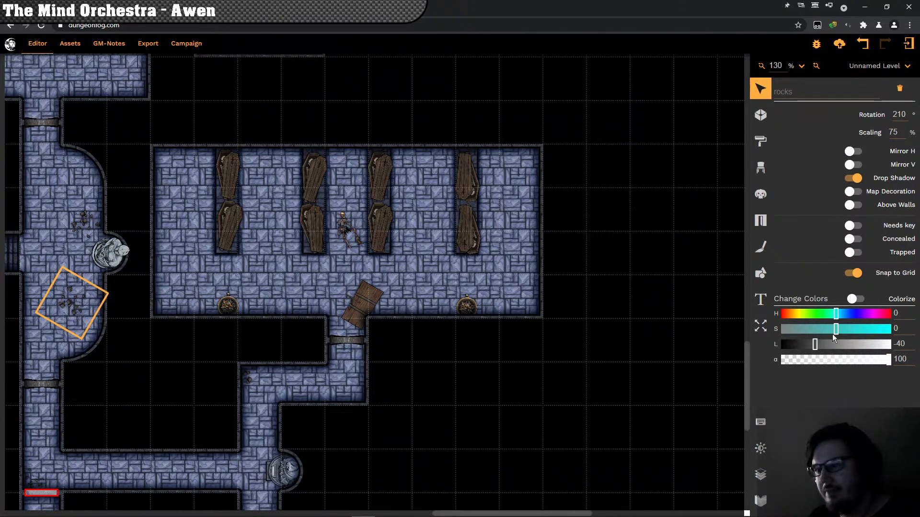
drag(150, 377, 299, 366)
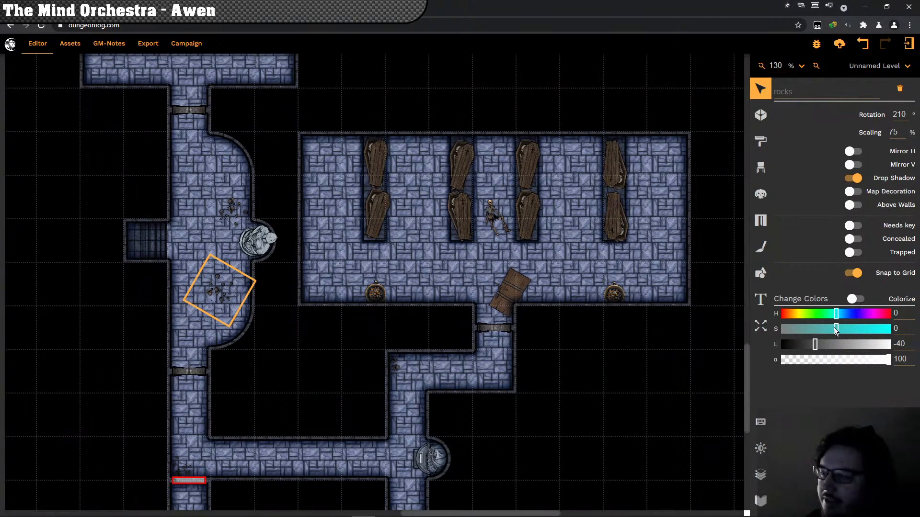
drag(838, 315, 798, 329)
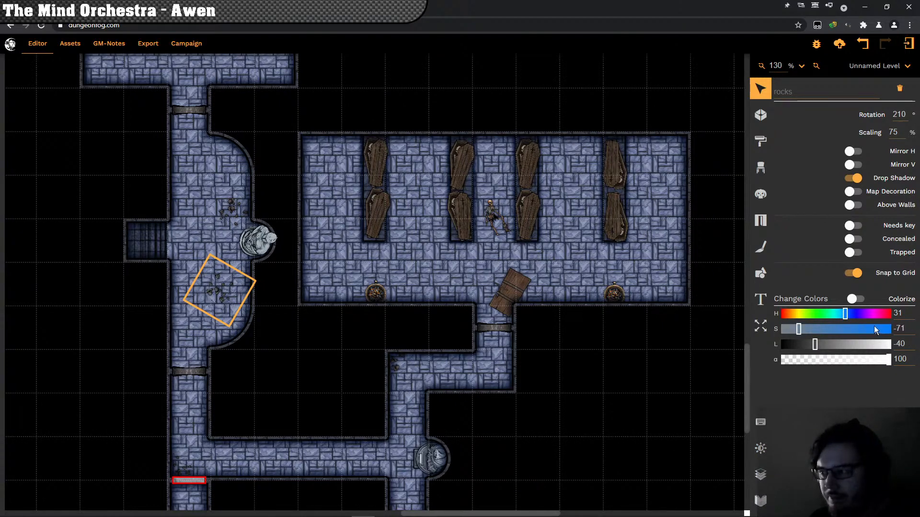
drag(874, 330, 864, 329)
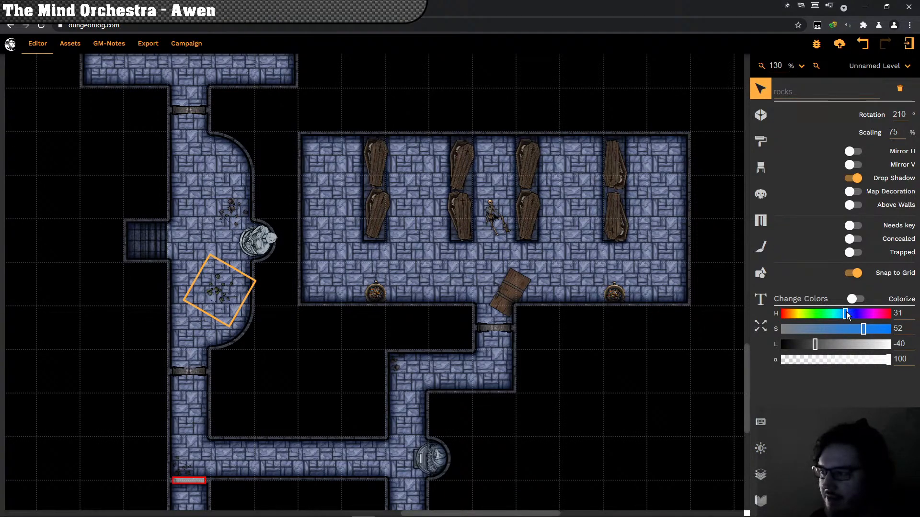
drag(846, 315, 861, 329)
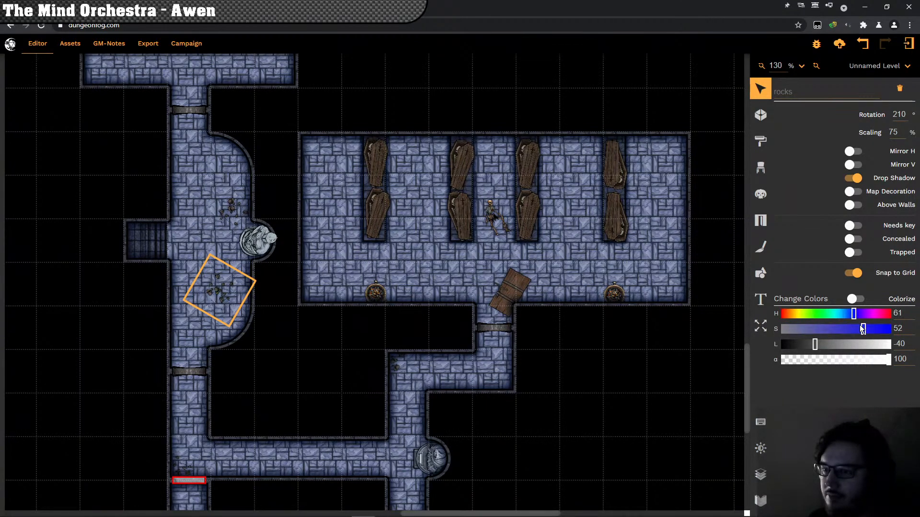
drag(855, 323, 848, 322)
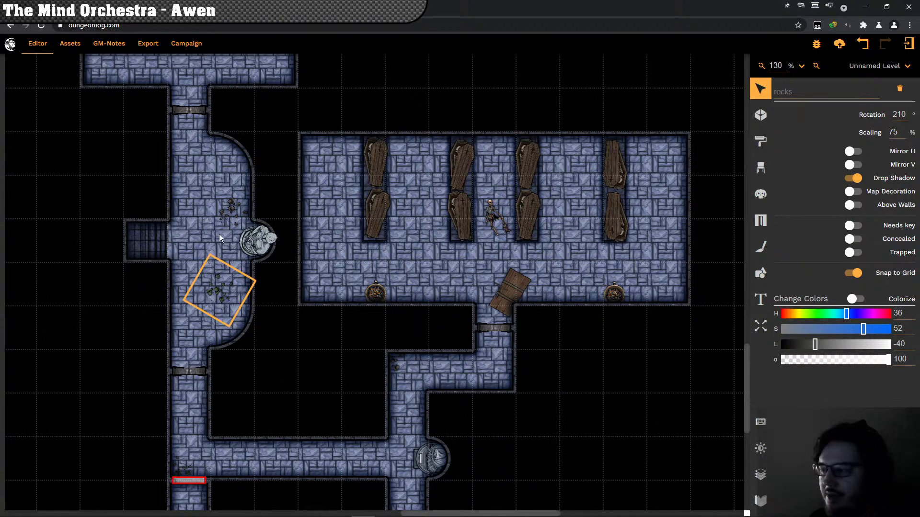
Step: Set the rocks north of the statue in the rounded hall to hue 36 and saturation 52
click(235, 206)
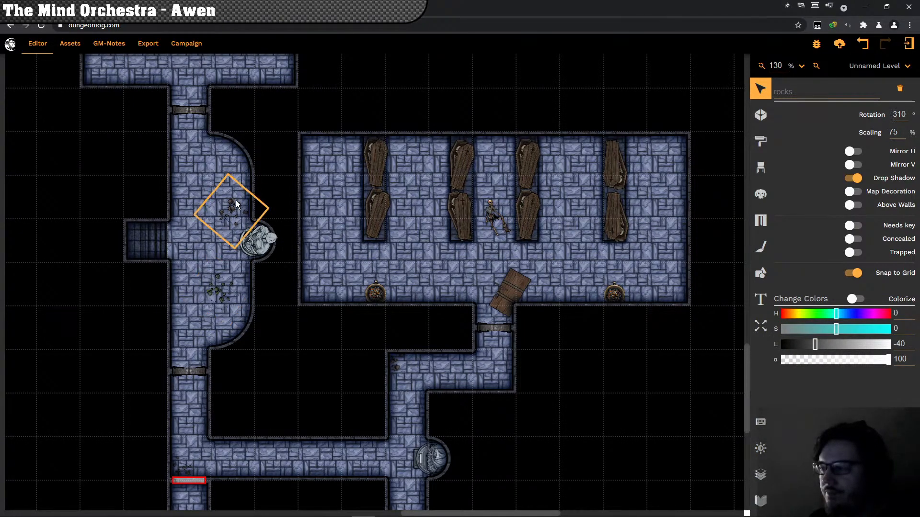
click(896, 314)
text(36)
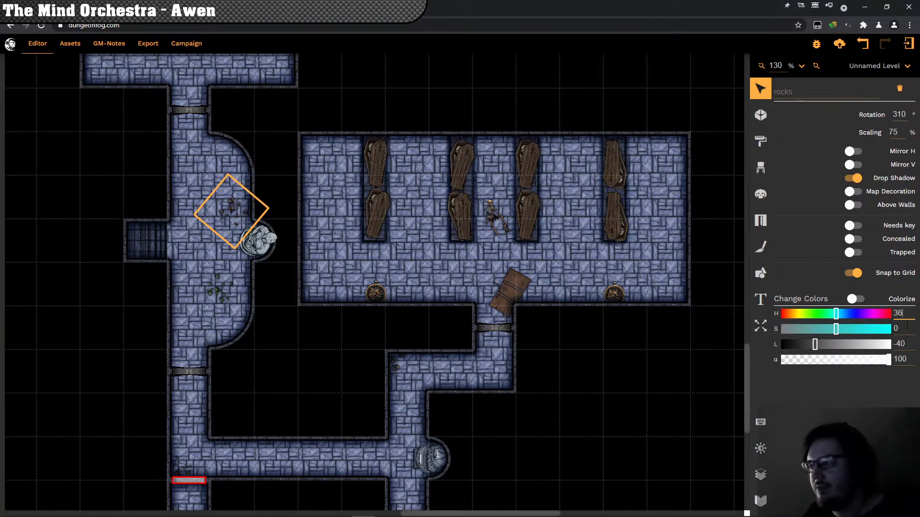
key(Tab)
text(5)
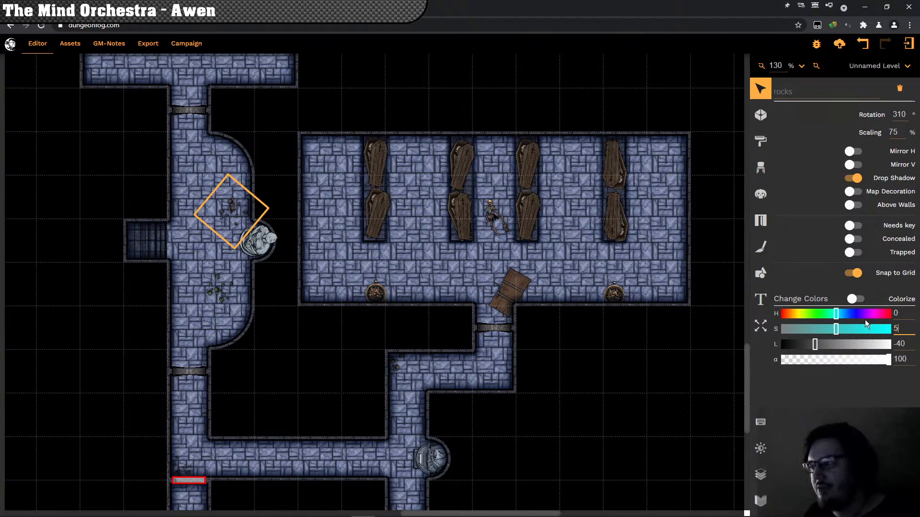
key(Return)
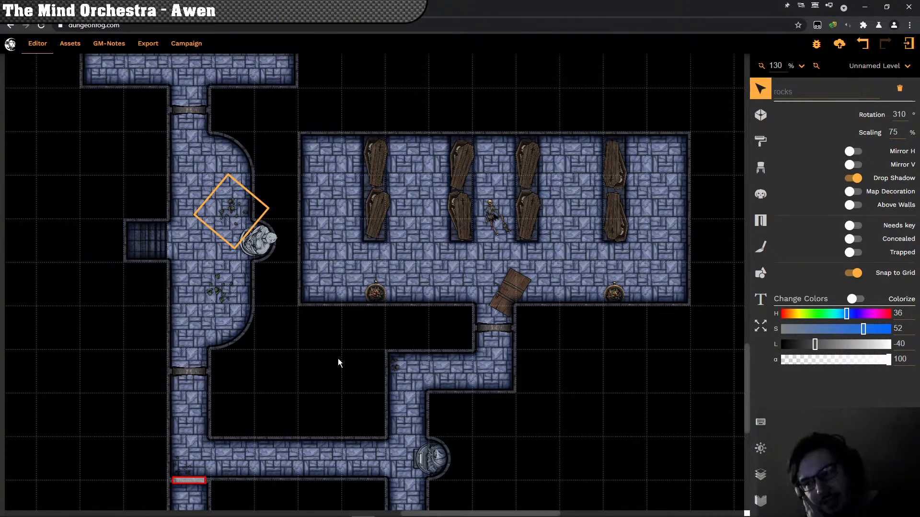
click(298, 359)
Step: Set the hue of the stone rubble in the northwest corner of the red-lit room to 36
drag(289, 365, 282, 204)
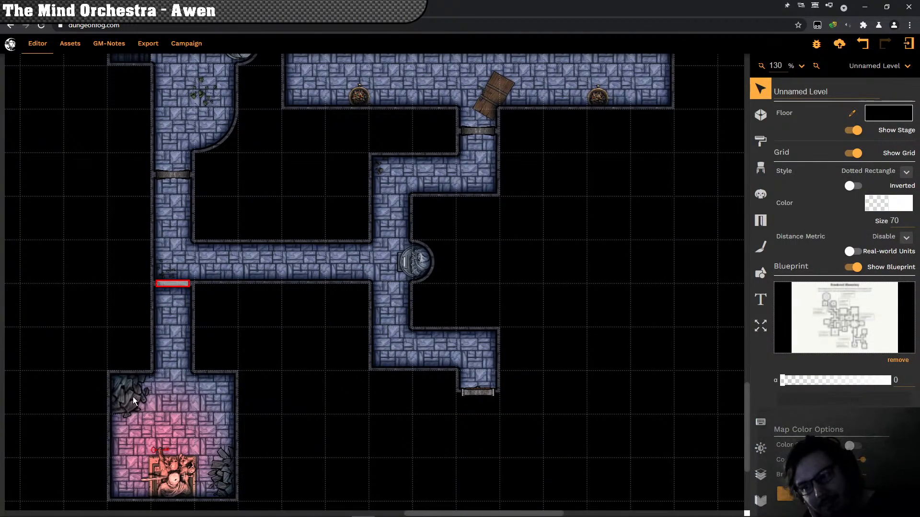
click(133, 401)
click(133, 400)
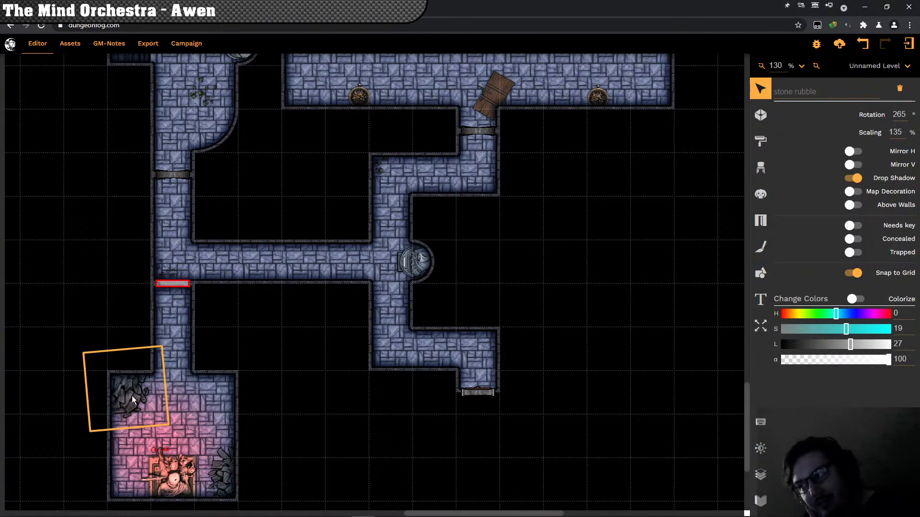
click(894, 313)
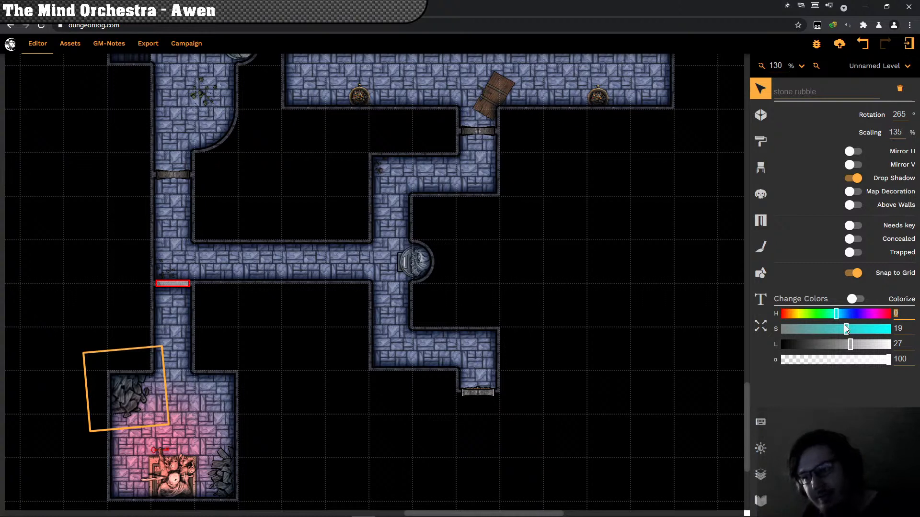
text(36)
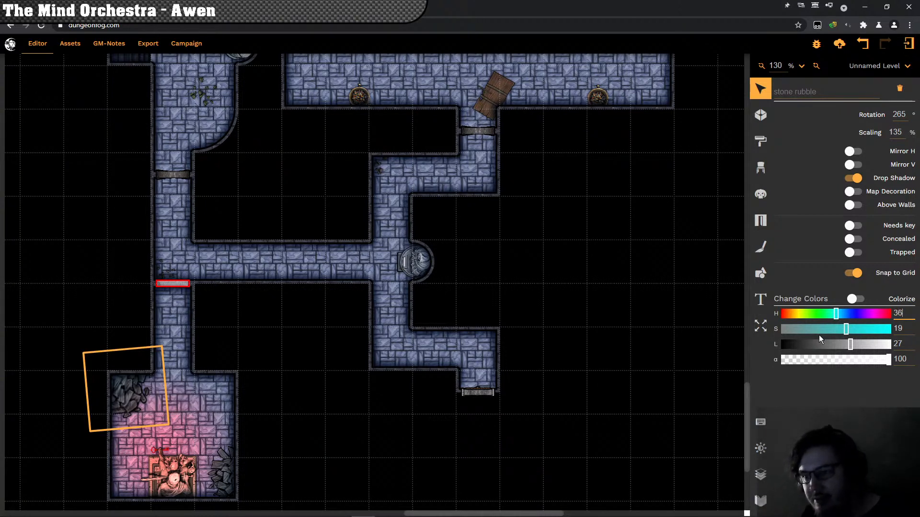
key(Return)
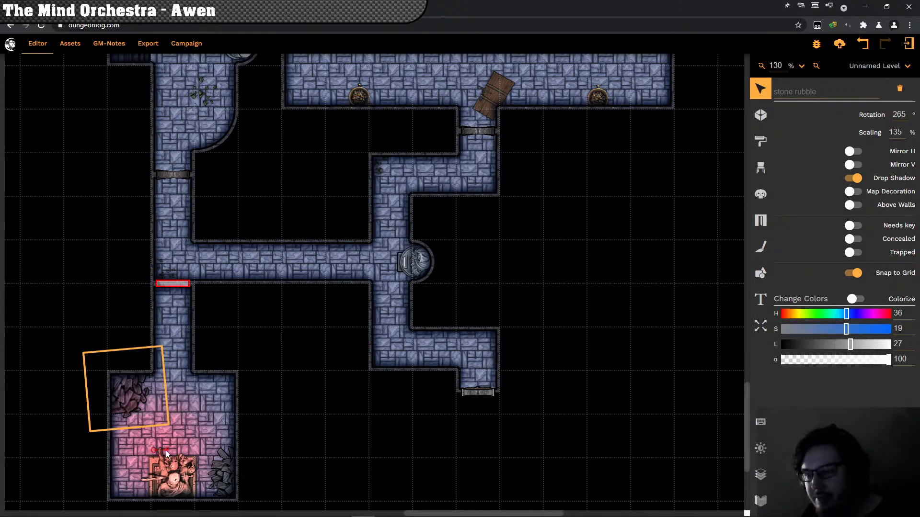
Step: Set the hue of the stone rubble along the red-lit room's east wall to 36
click(223, 472)
double_click(915, 314)
text(36)
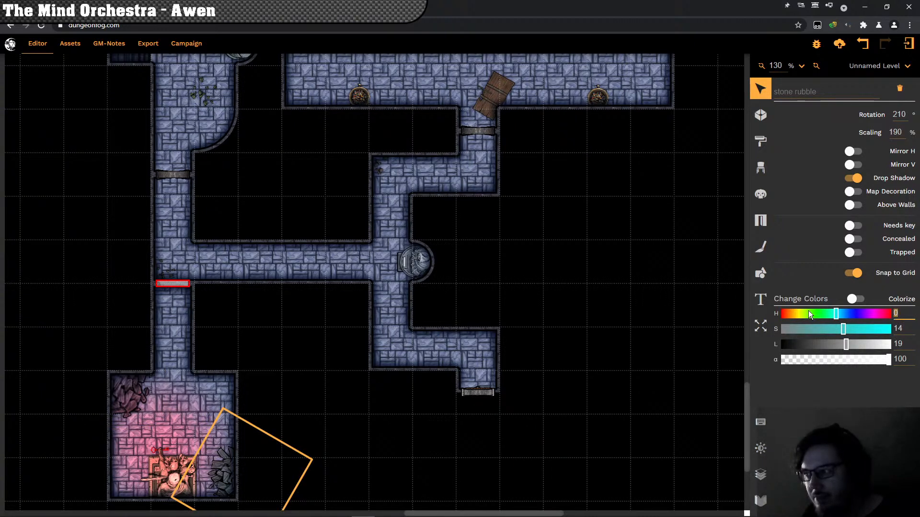
key(Return)
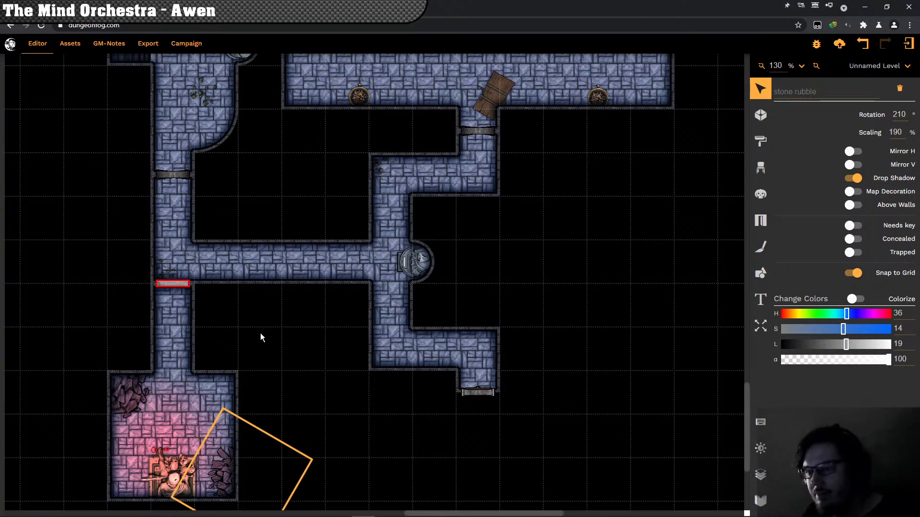
click(269, 324)
scroll(254, 345, down, 3)
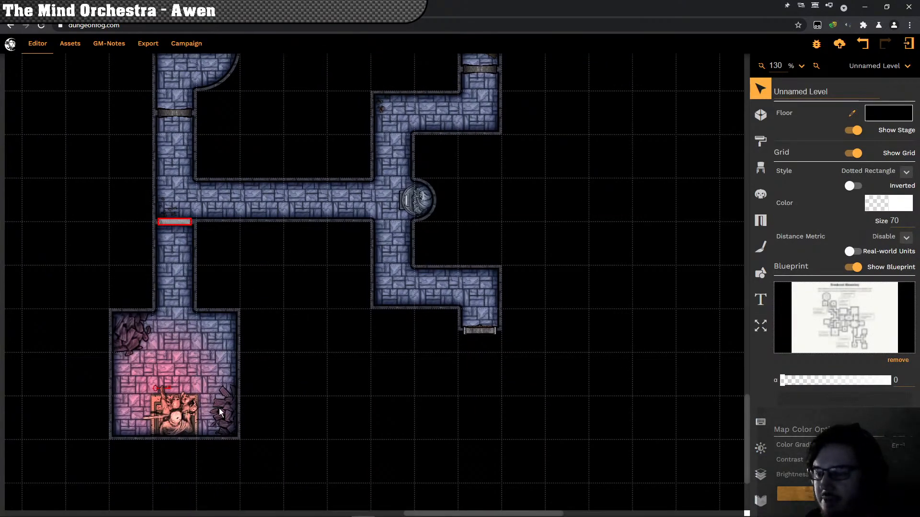
click(224, 407)
click(199, 398)
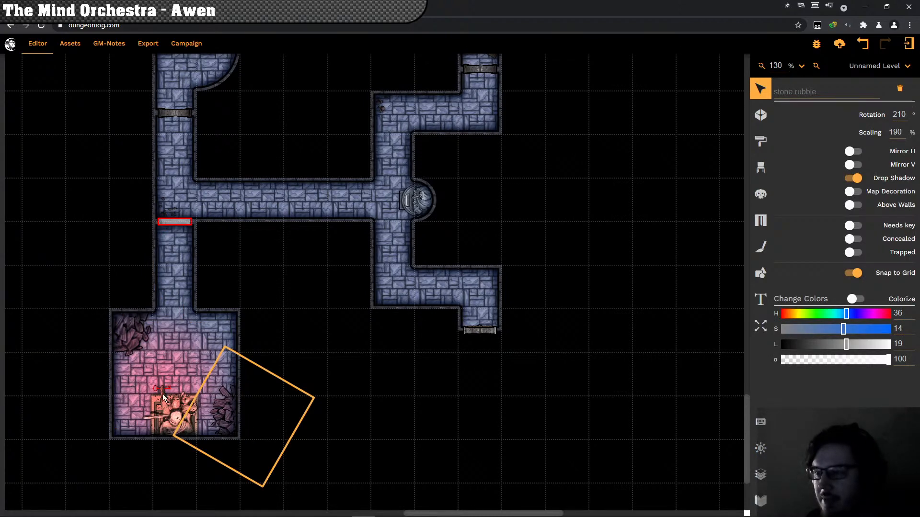
click(258, 291)
Step: Set the hue of the rocks beside the red-outlined door in the corridor to 36
scroll(259, 259, up, 2)
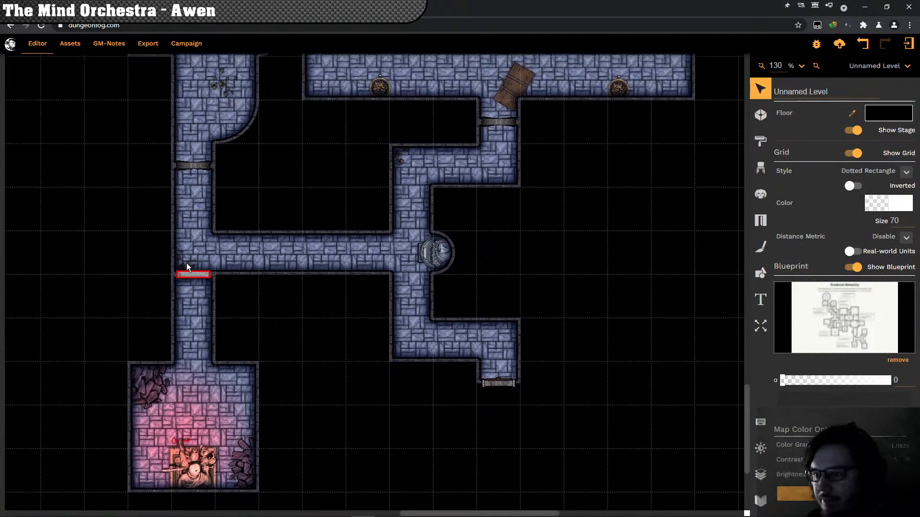
click(186, 263)
click(186, 263)
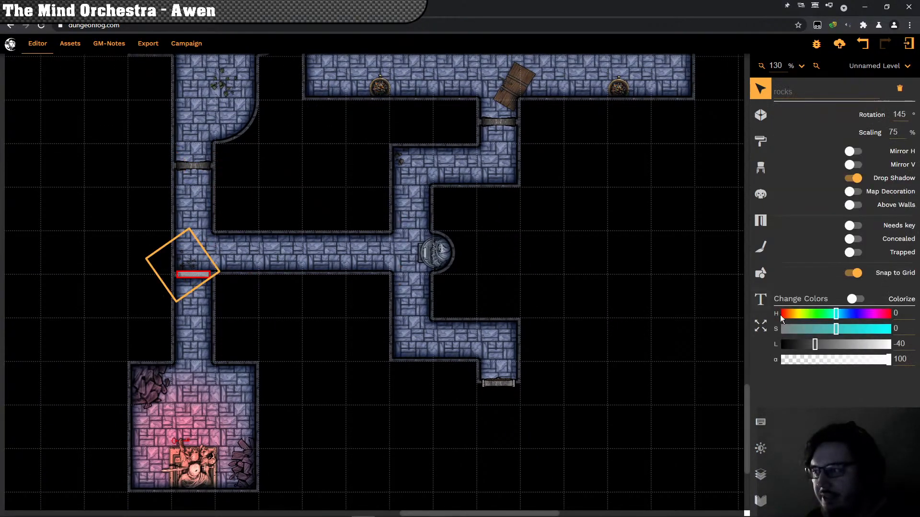
click(899, 313)
text(356)
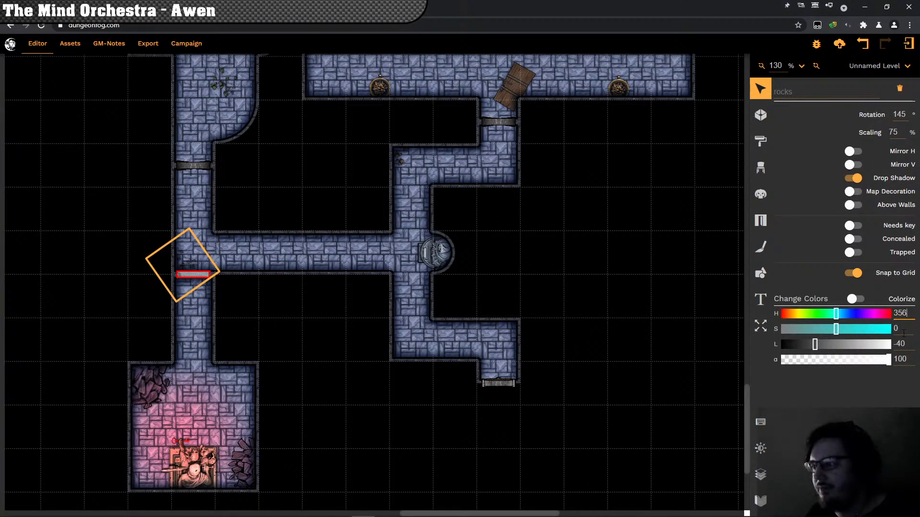
key(BackSpace)
key(Return)
Step: Match the saturation of the rocks beside the red-outlined door to the statue hall's rocks, using 52
scroll(383, 259, up, 3)
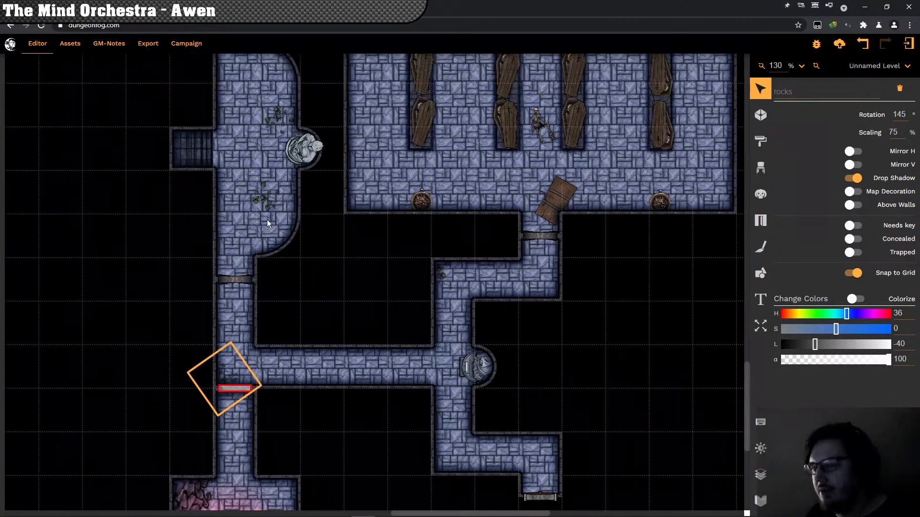
click(266, 201)
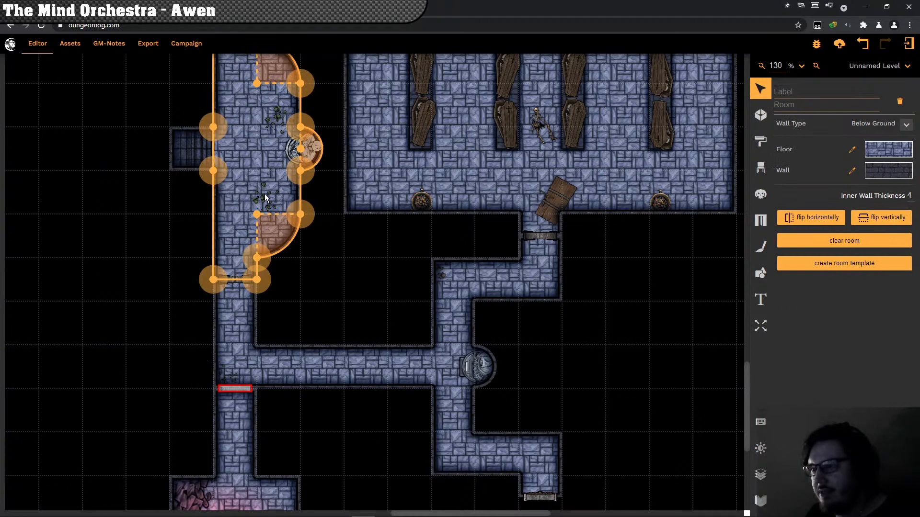
click(265, 197)
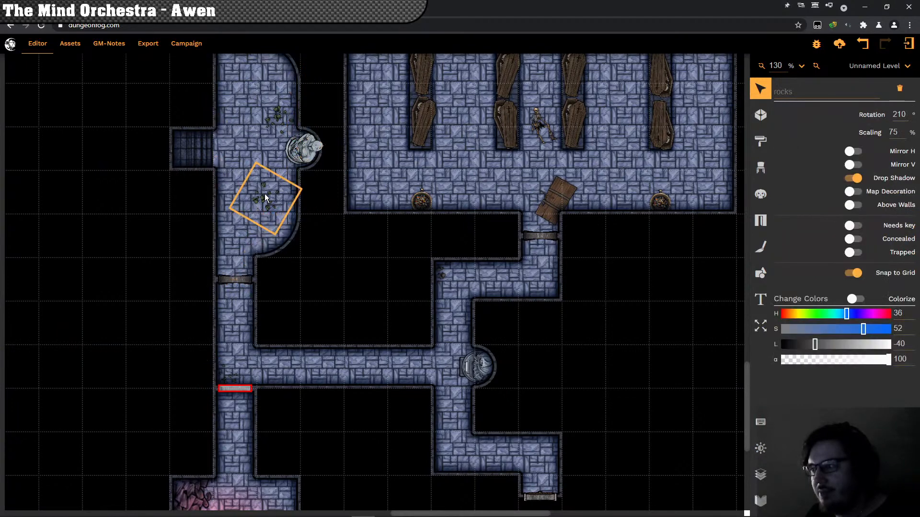
click(226, 373)
click(225, 376)
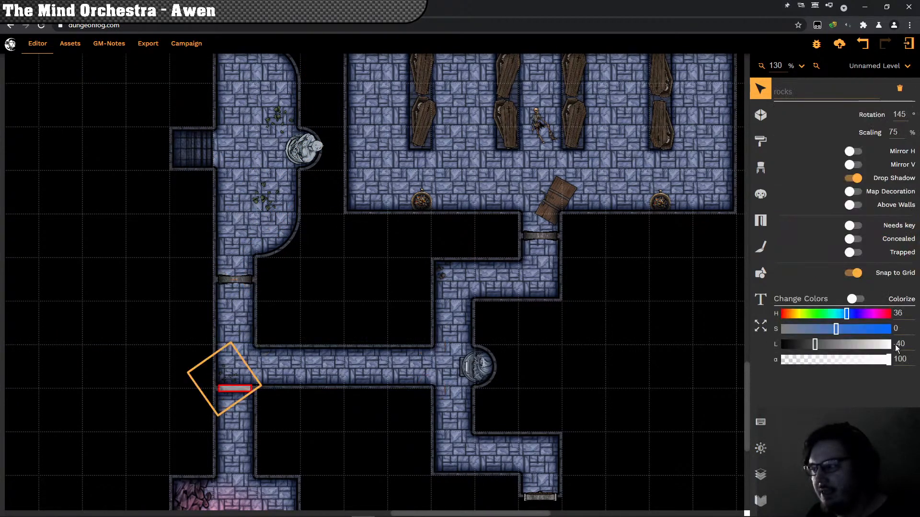
text(52)
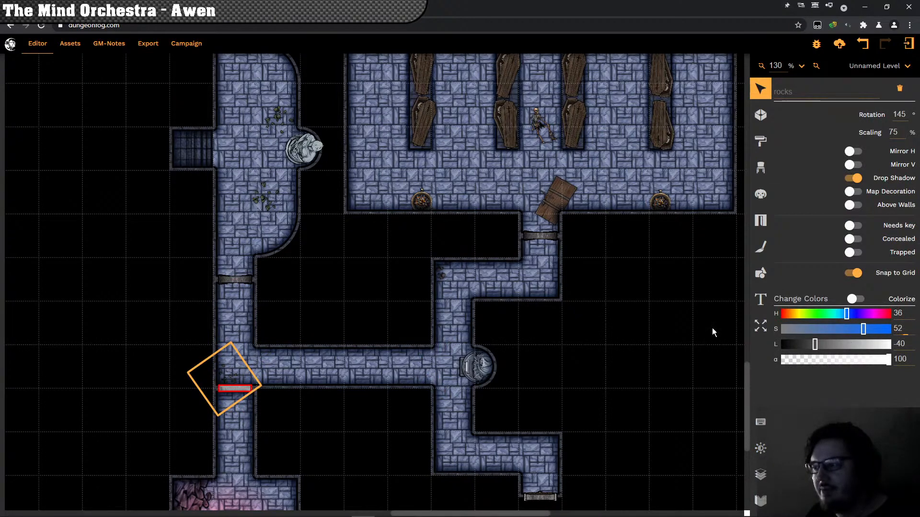
click(257, 265)
click(364, 279)
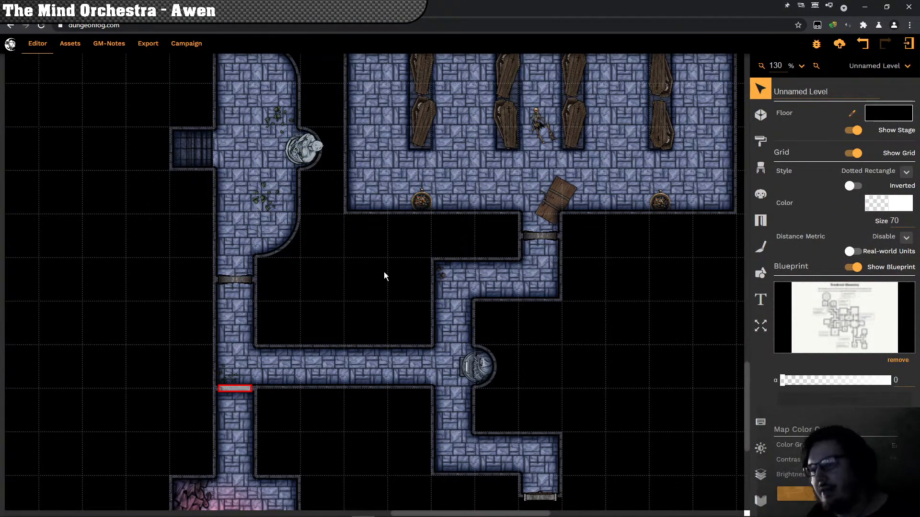
click(329, 332)
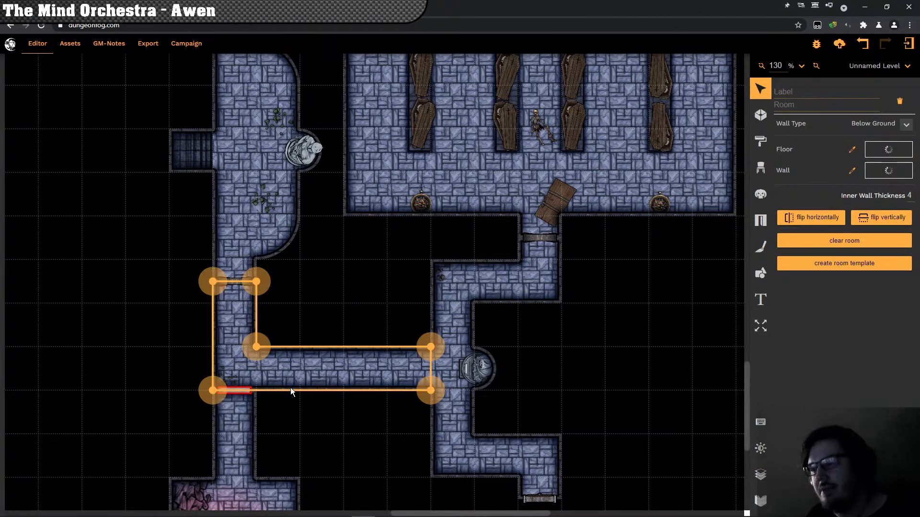
scroll(255, 202, up, 3)
scroll(255, 202, right, 2)
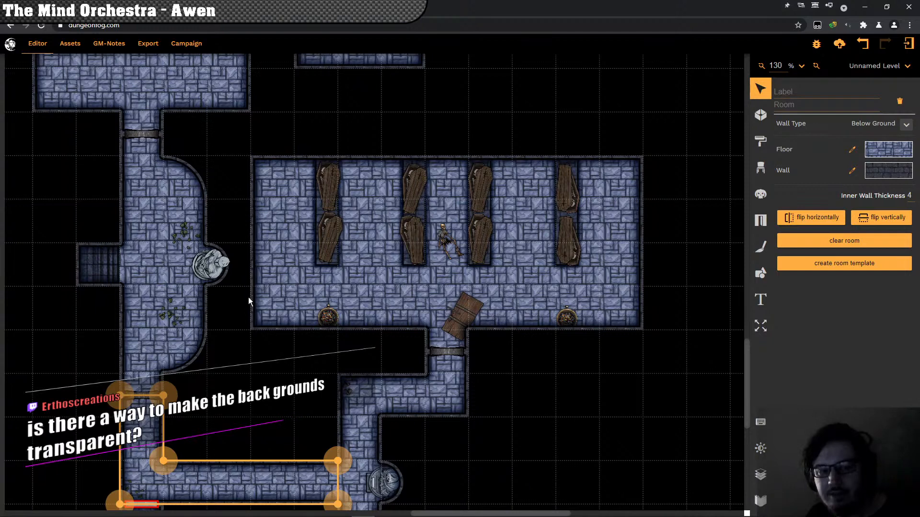
scroll(248, 297, right, 2)
scroll(248, 297, up, 1)
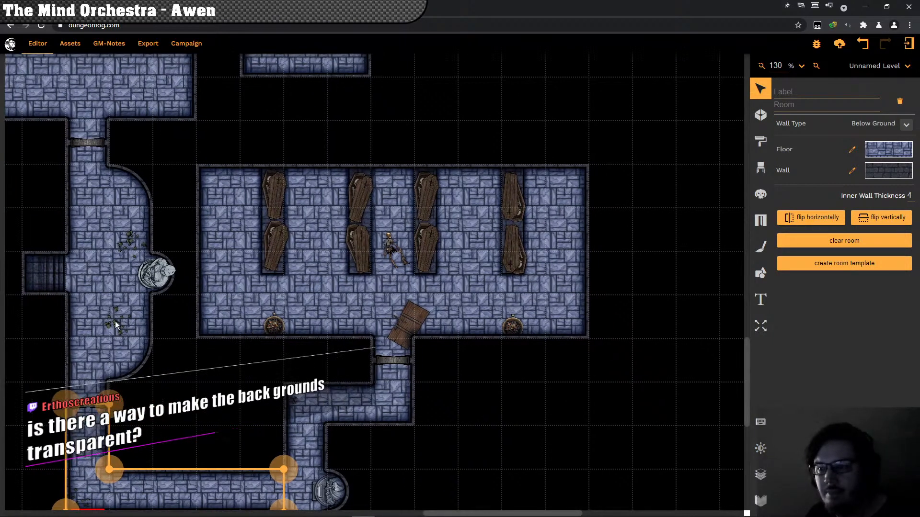
click(115, 321)
click(115, 321)
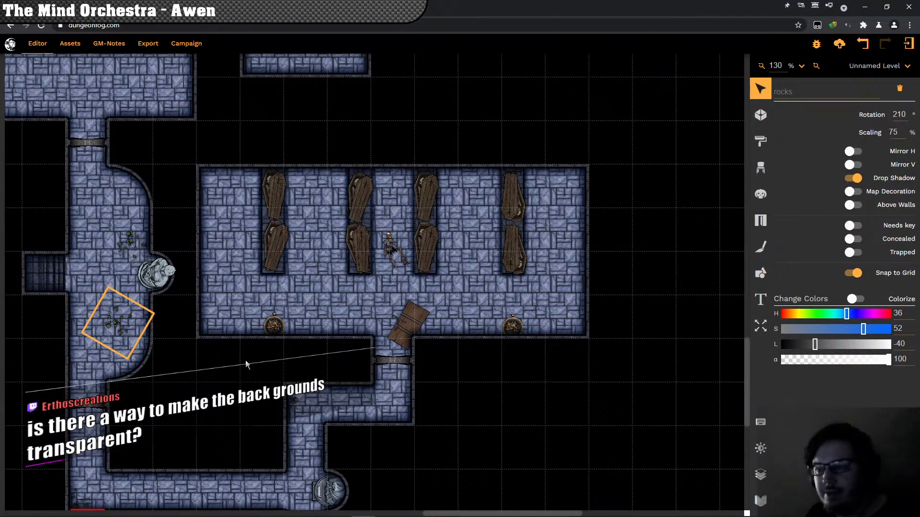
click(248, 300)
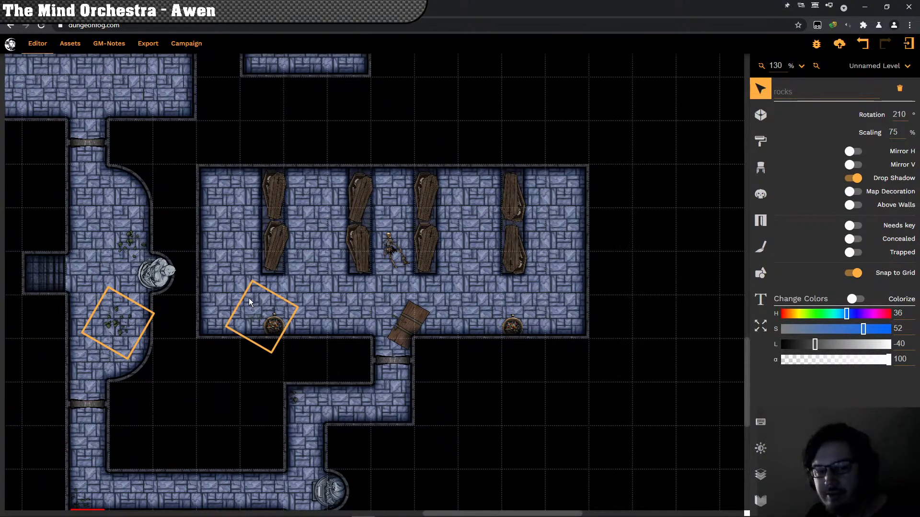
drag(249, 298, 736, 143)
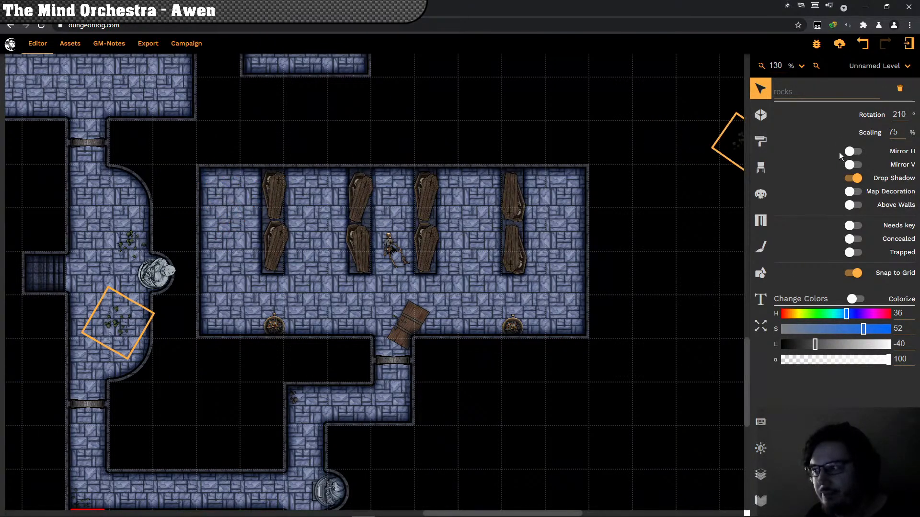
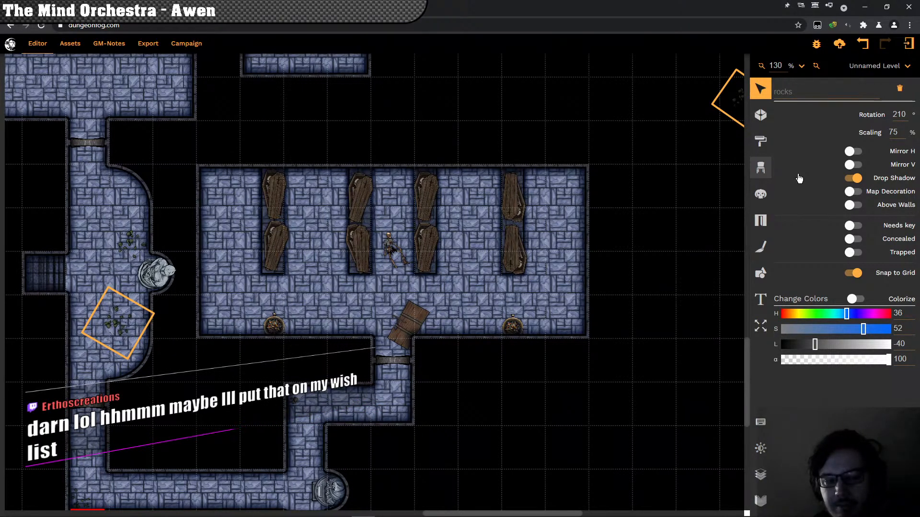
key(Escape)
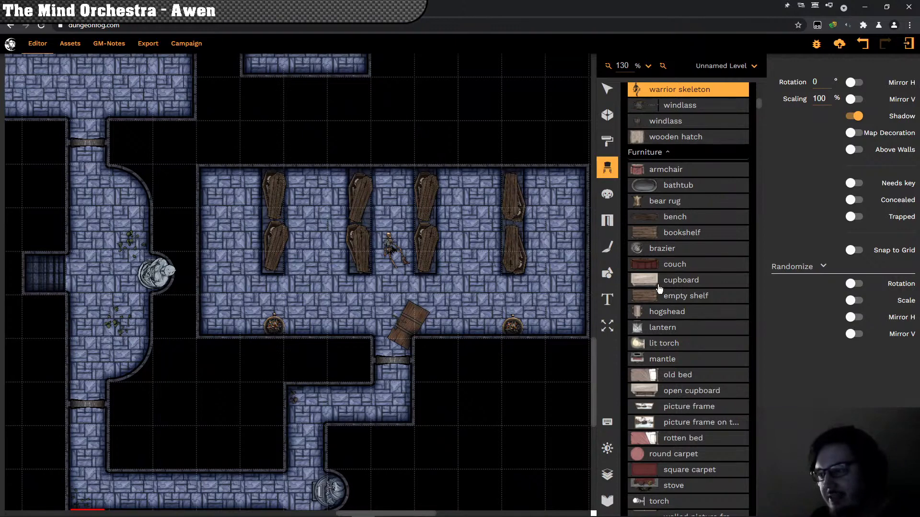
Step: Search the props for "rocks" and try the second Community/Outdoor rocks prop
scroll(664, 297, up, 4)
scroll(680, 344, up, 4)
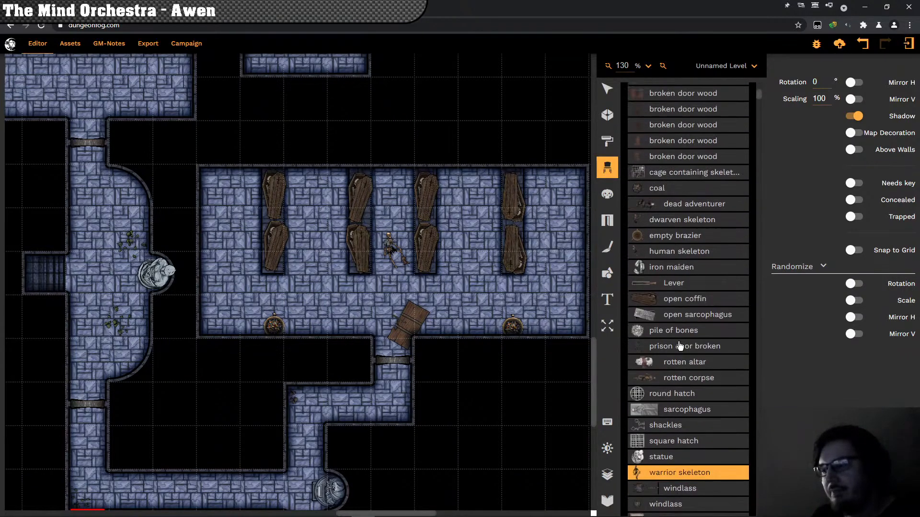
scroll(680, 346, down, 3)
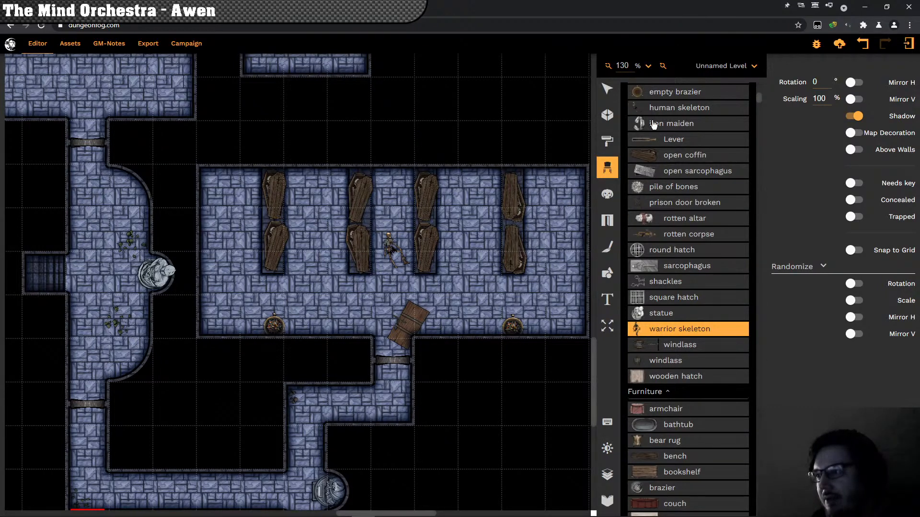
scroll(659, 175, up, 1)
scroll(659, 176, up, 10)
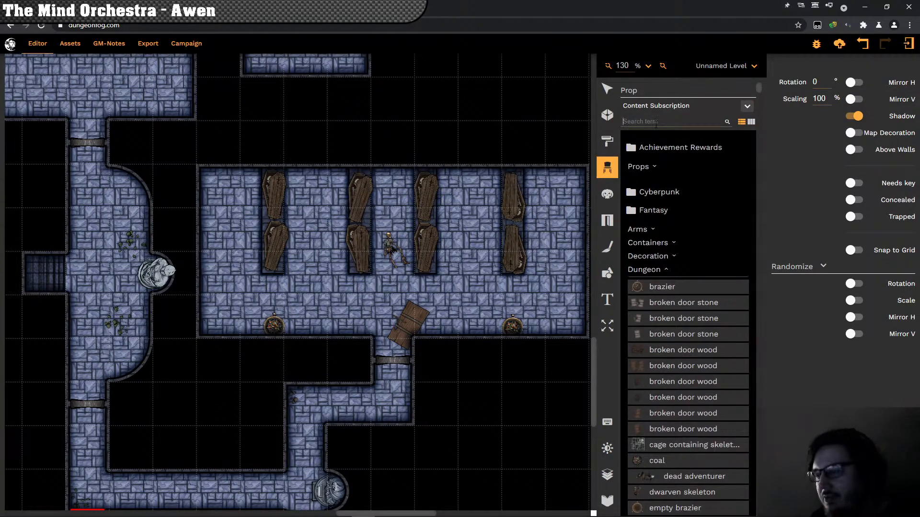
click(652, 127)
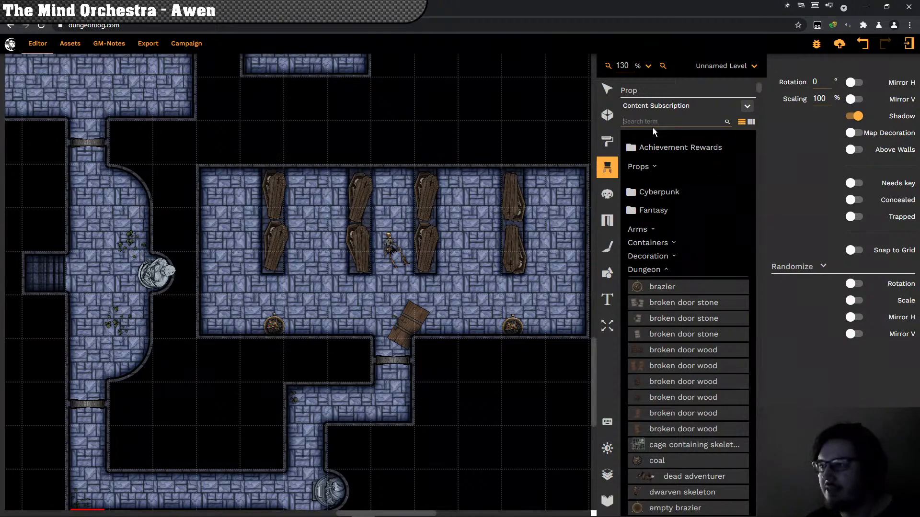
text(rocks)
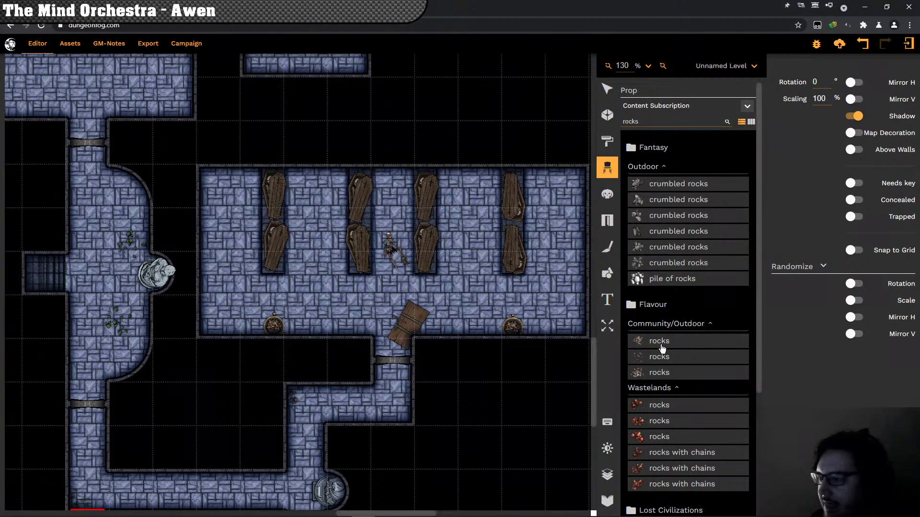
click(660, 360)
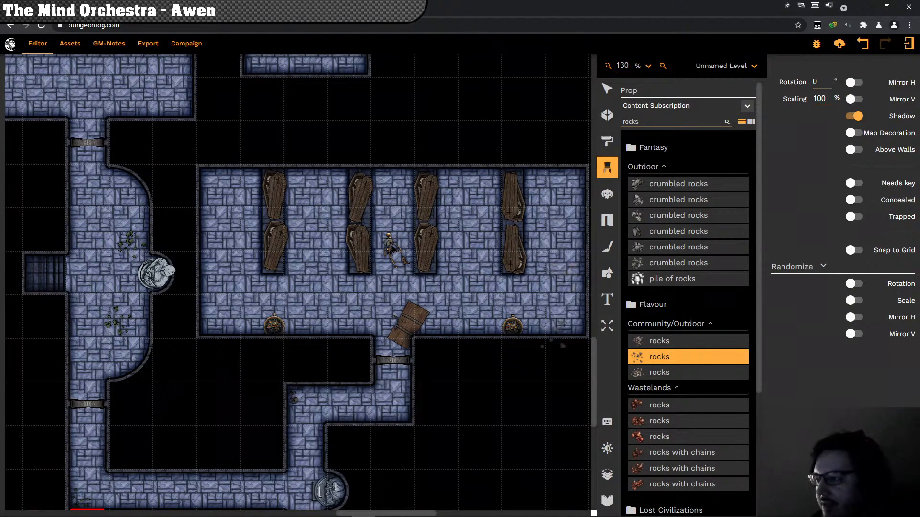
drag(254, 363, 211, 311)
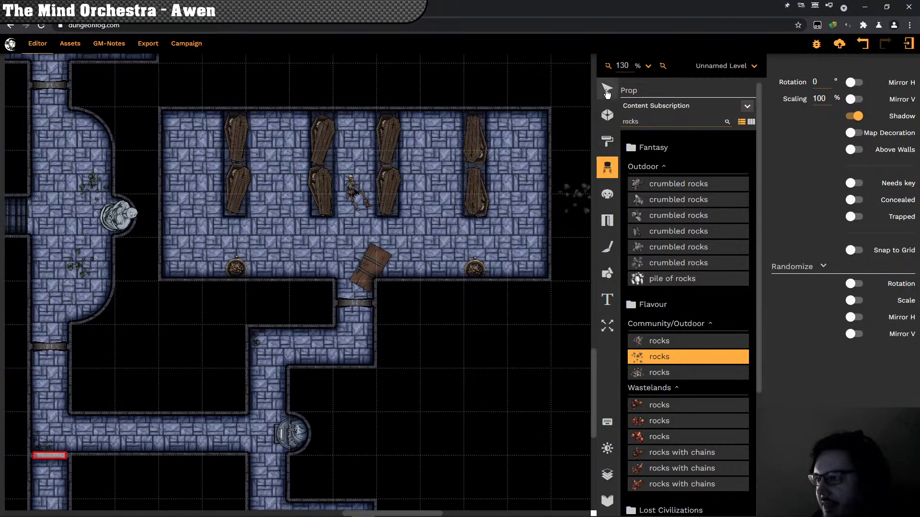
click(608, 91)
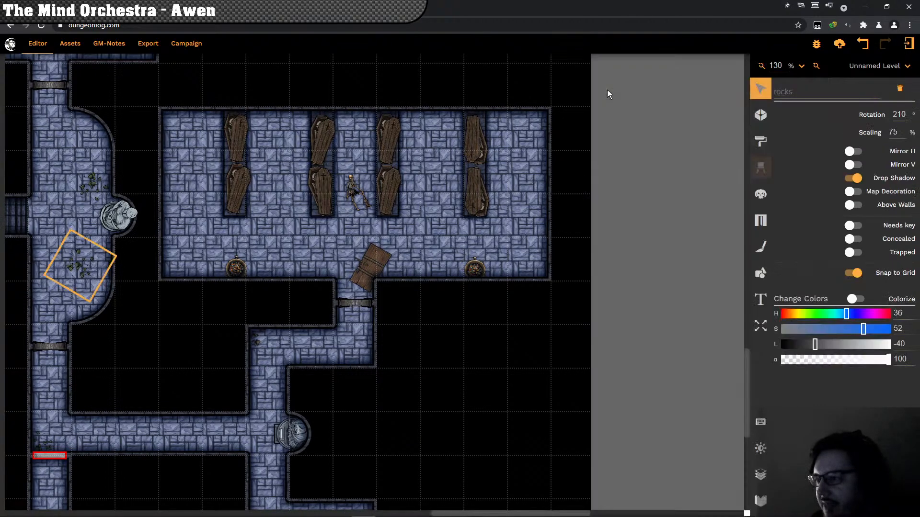
Step: Copy the rocks south of the statue to the coffin room's northwest corner (230°, 60% scaling) and beside its second coffin column (285°, 69%)
drag(180, 331, 228, 373)
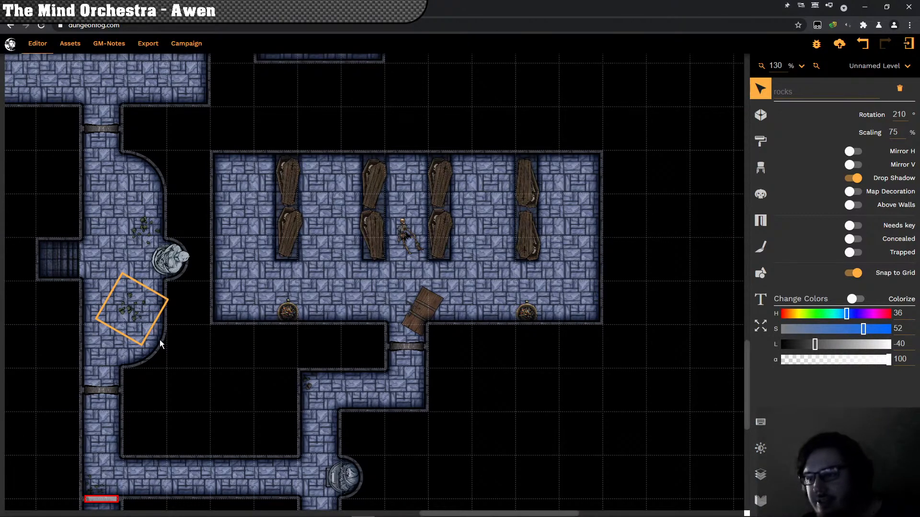
click(176, 321)
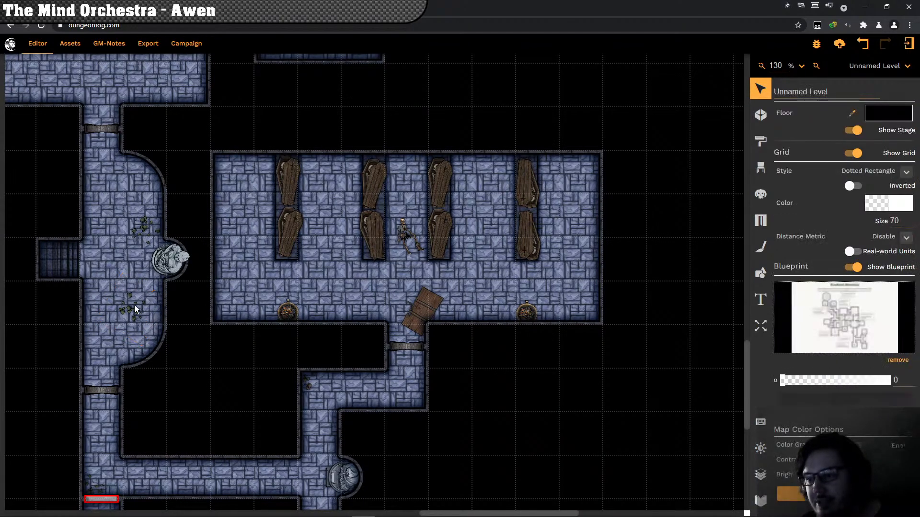
click(133, 309)
click(139, 310)
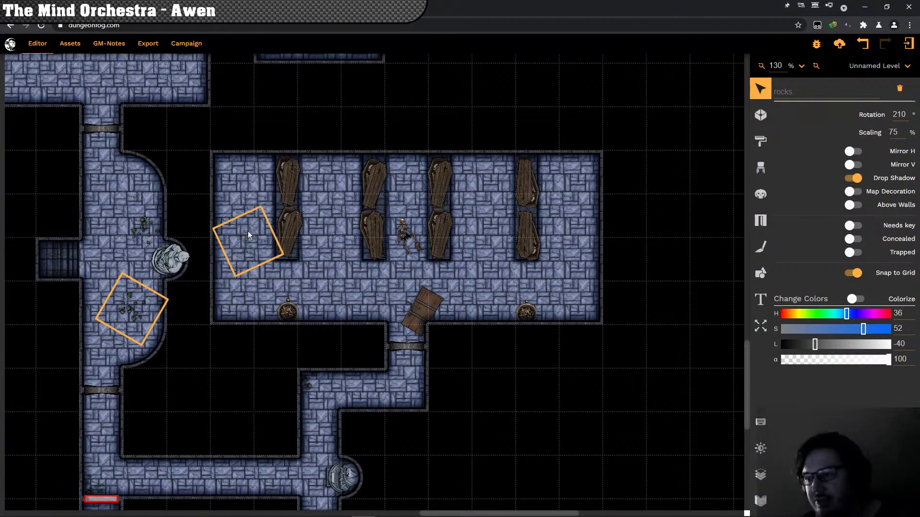
click(239, 175)
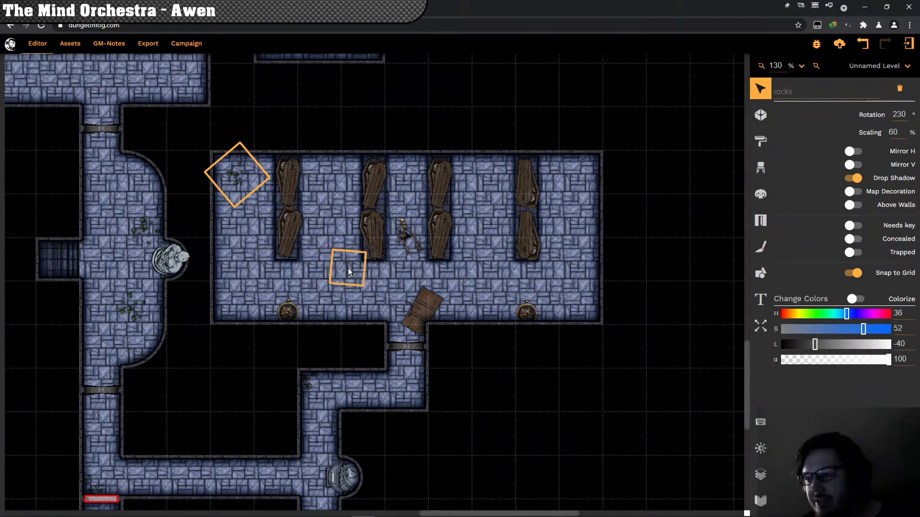
scroll(348, 272, down, 1)
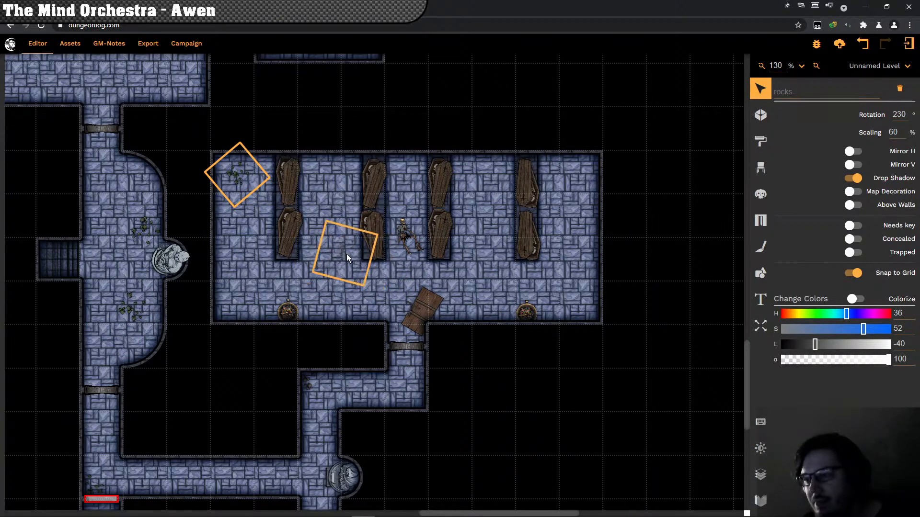
click(354, 254)
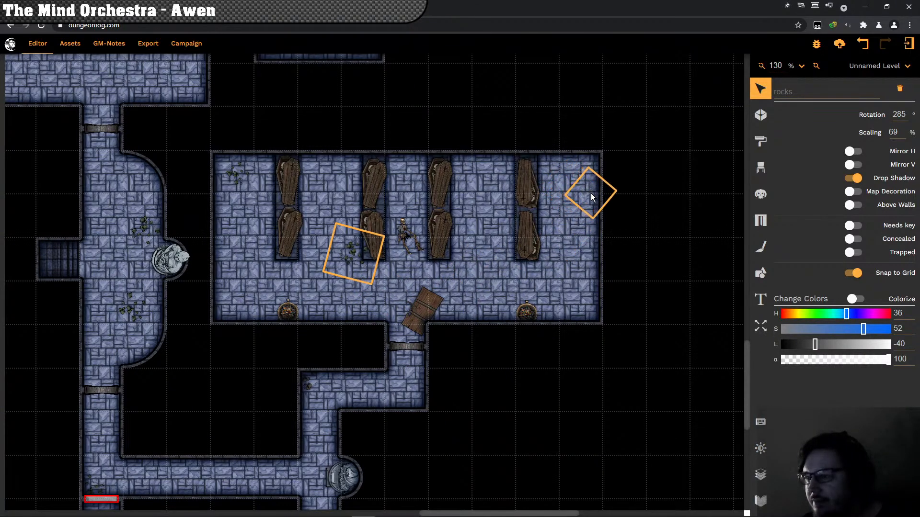
Step: Place two more copies of the rocks, at the coffin room's east wall (310°, 50% scaling) and beside the broken door (335°, 63%)
click(596, 242)
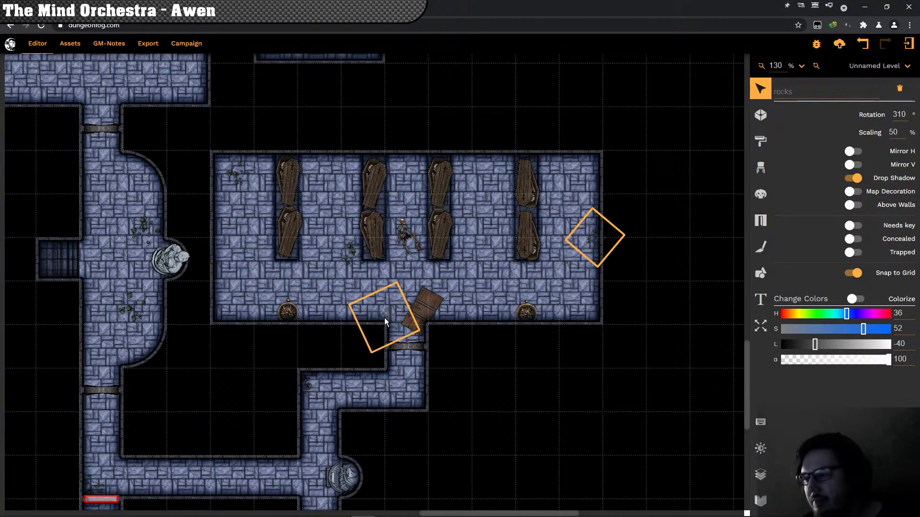
click(385, 318)
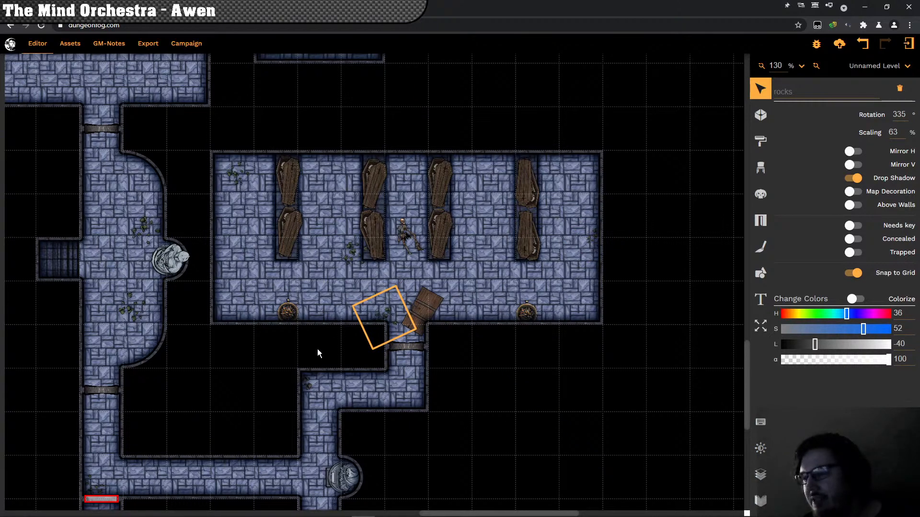
click(317, 349)
Step: Nudge the human skeleton east until its legs overlap the lower coffin in the third column
drag(263, 335, 294, 367)
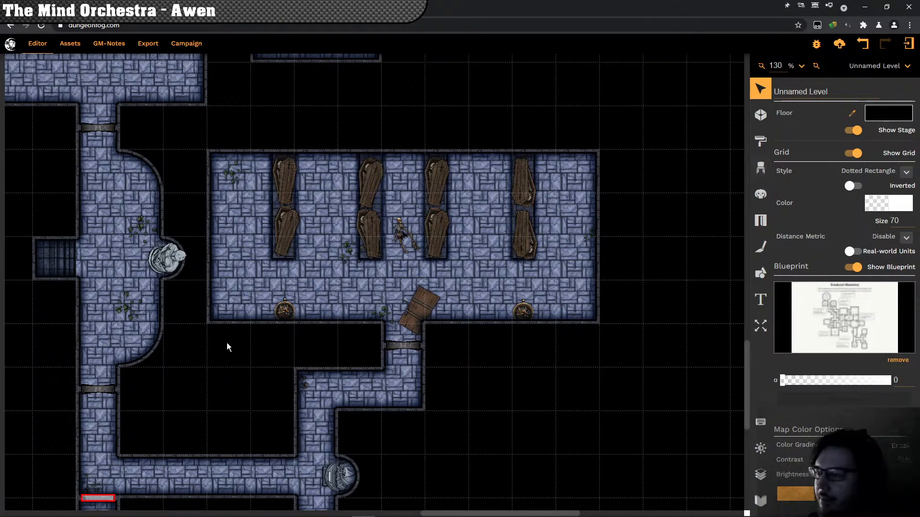
click(404, 237)
click(398, 253)
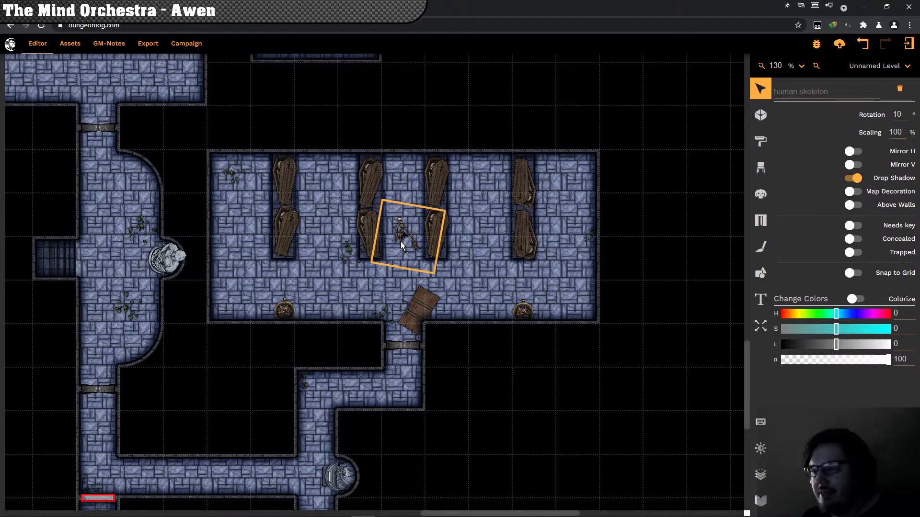
key(Right)
key(Right)
key(Right)
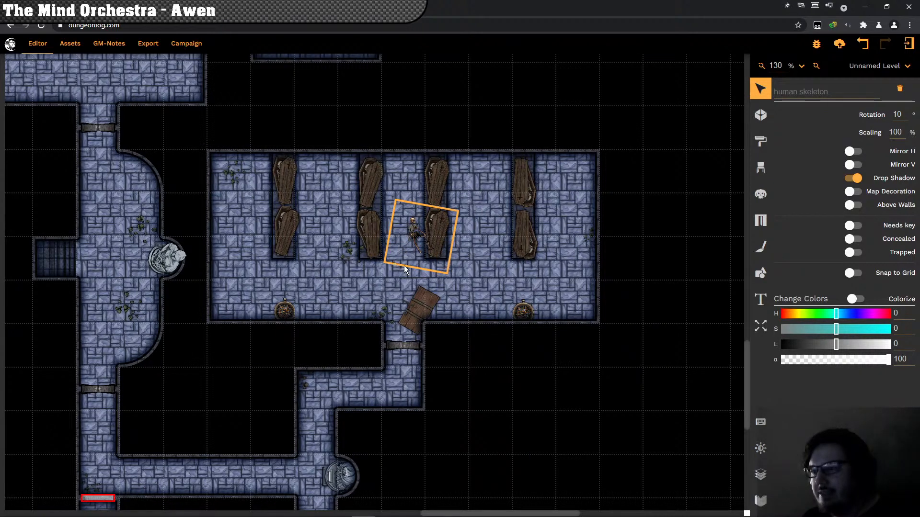
key(Right)
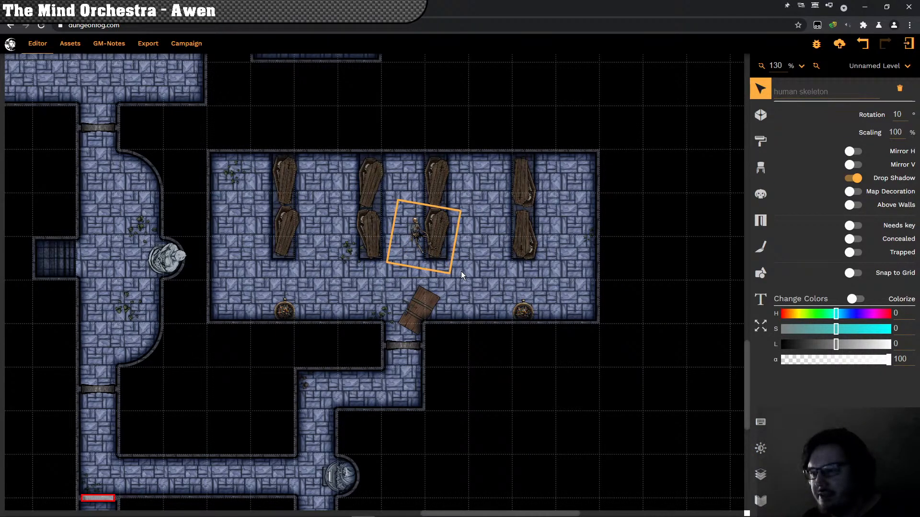
key(Left)
key(Left)
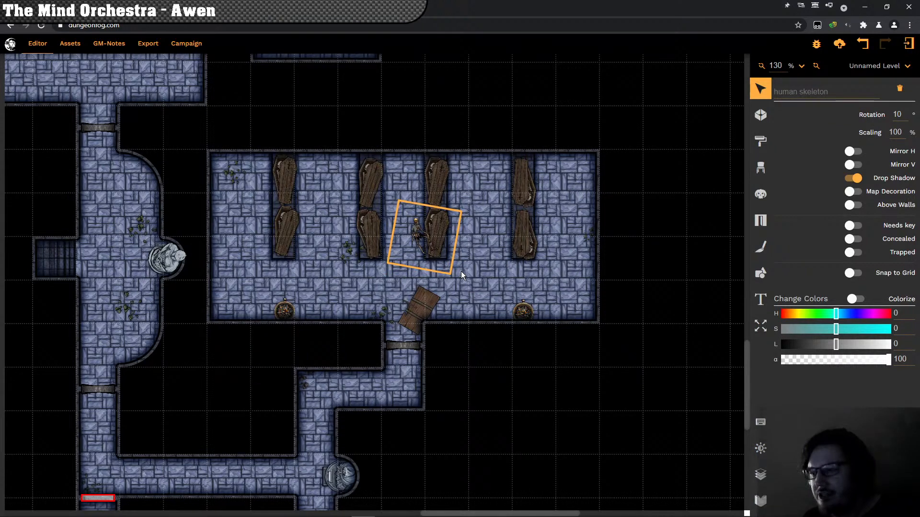
key(Right)
key(Right)
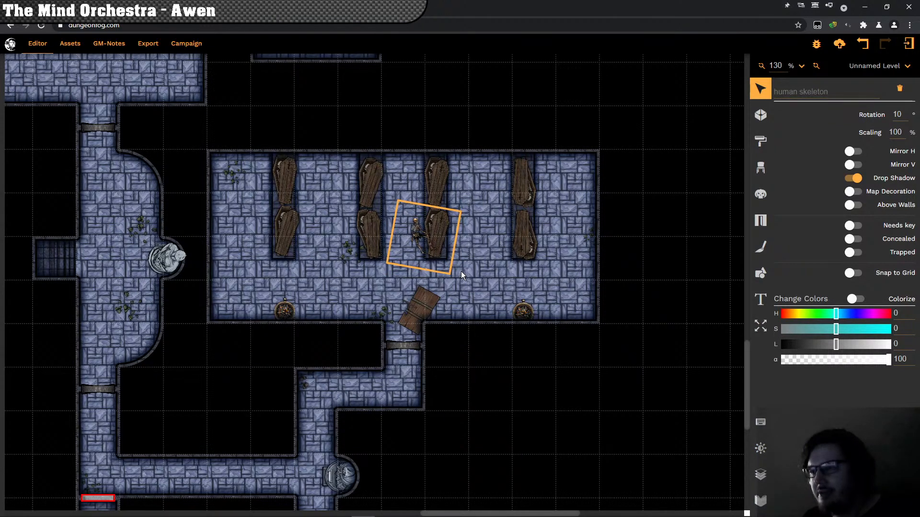
Step: Reorder the coffin room's layers so the human skeleton lies beneath the open coffins
click(759, 479)
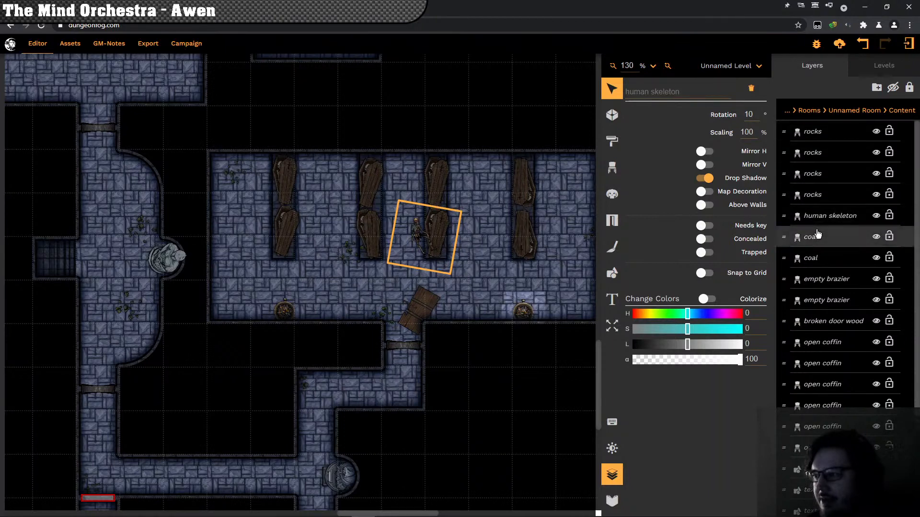
drag(788, 226, 784, 512)
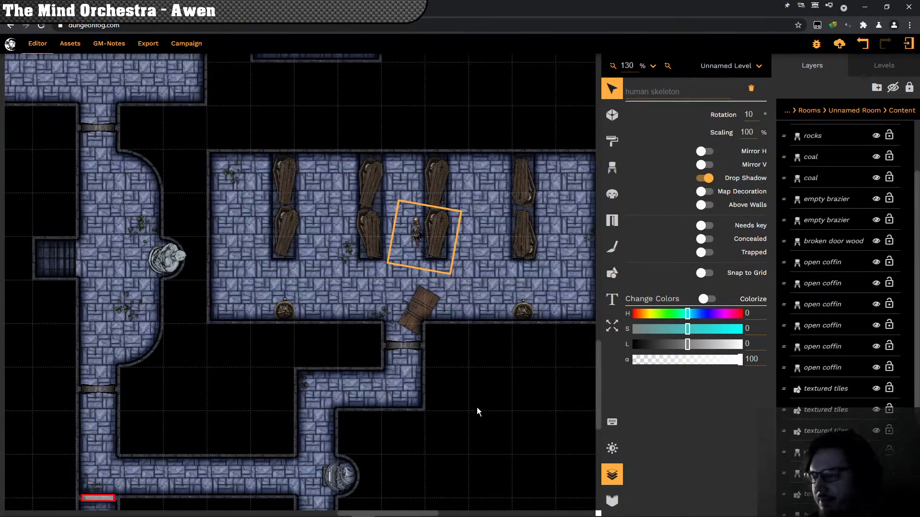
click(492, 415)
drag(493, 407, 436, 411)
click(613, 474)
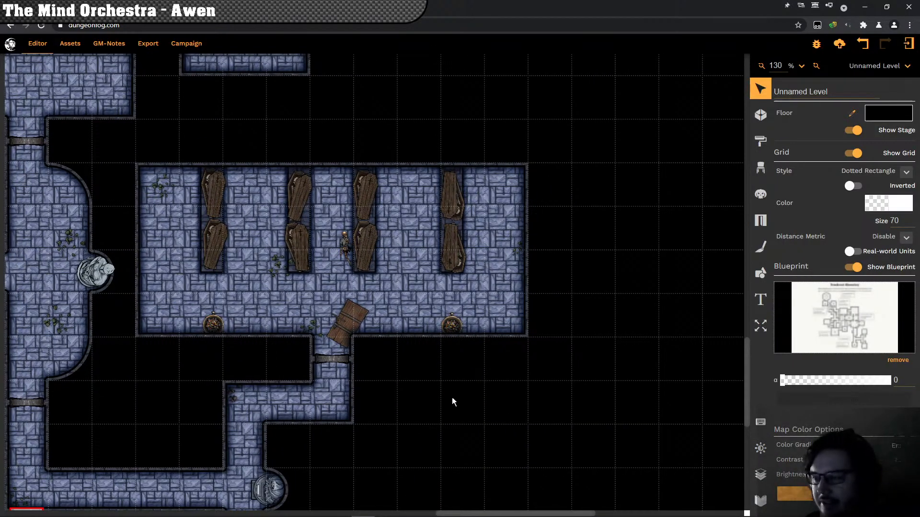
drag(426, 411, 466, 295)
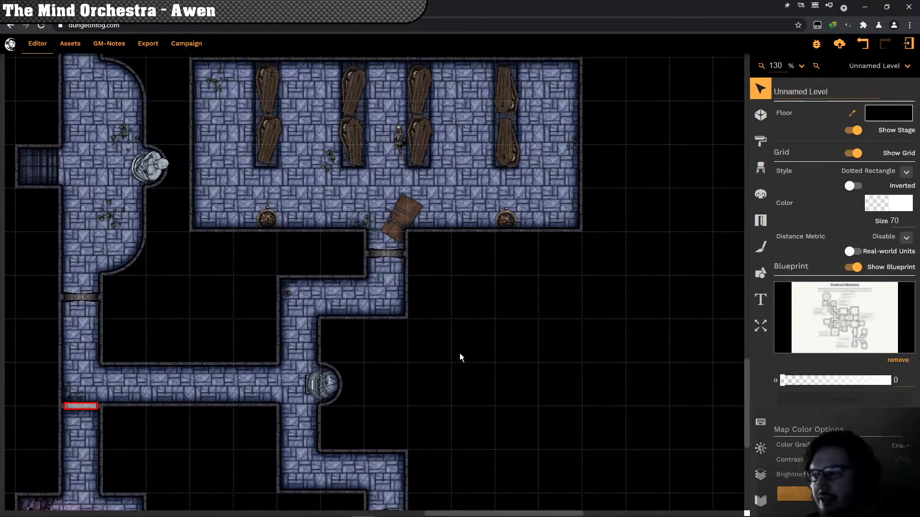
scroll(459, 353, up, 1)
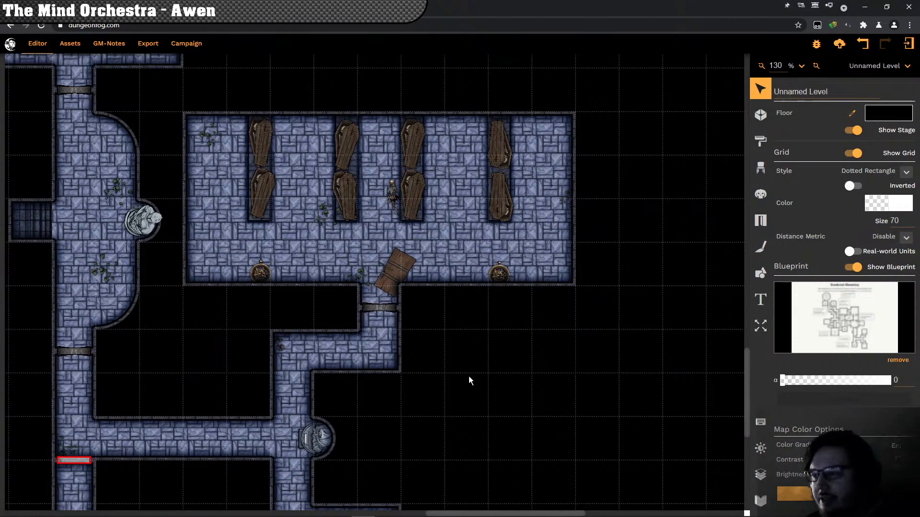
Step: Set the level's grid size to 35
scroll(469, 376, up, 1)
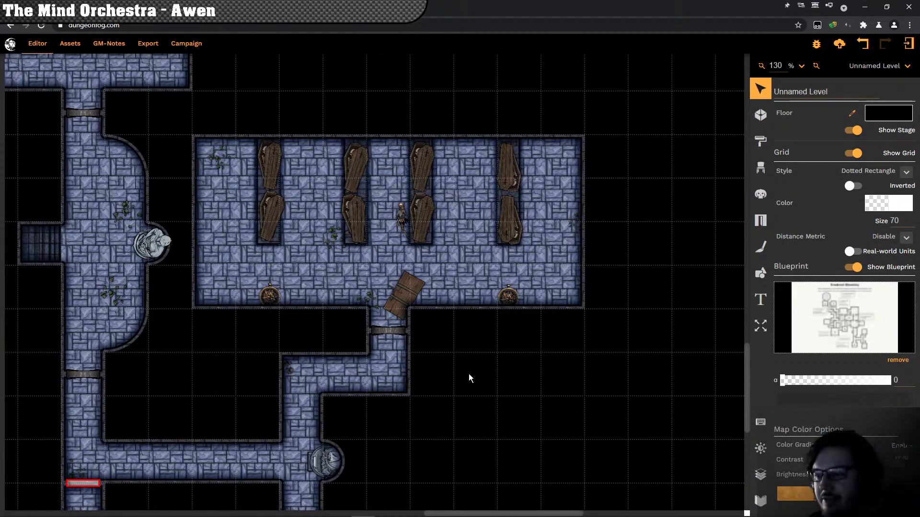
drag(468, 374, 465, 165)
drag(445, 451, 461, 321)
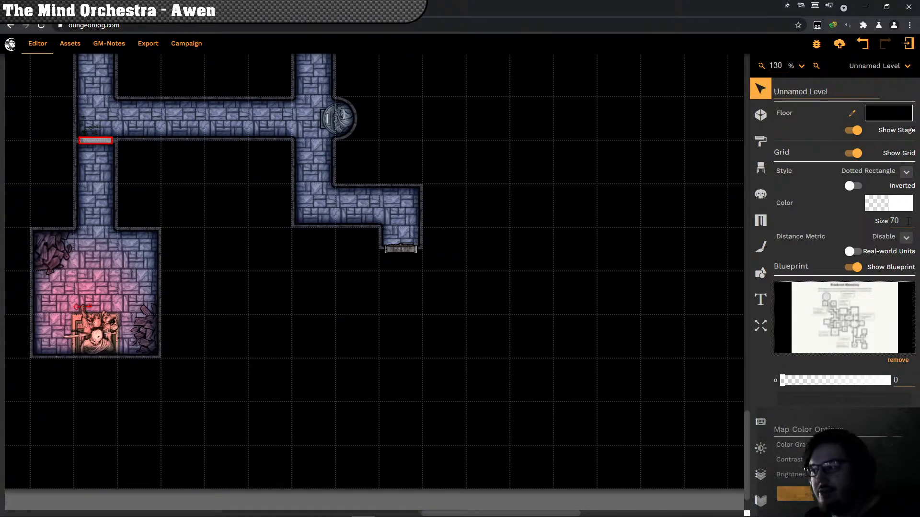
drag(901, 220, 819, 220)
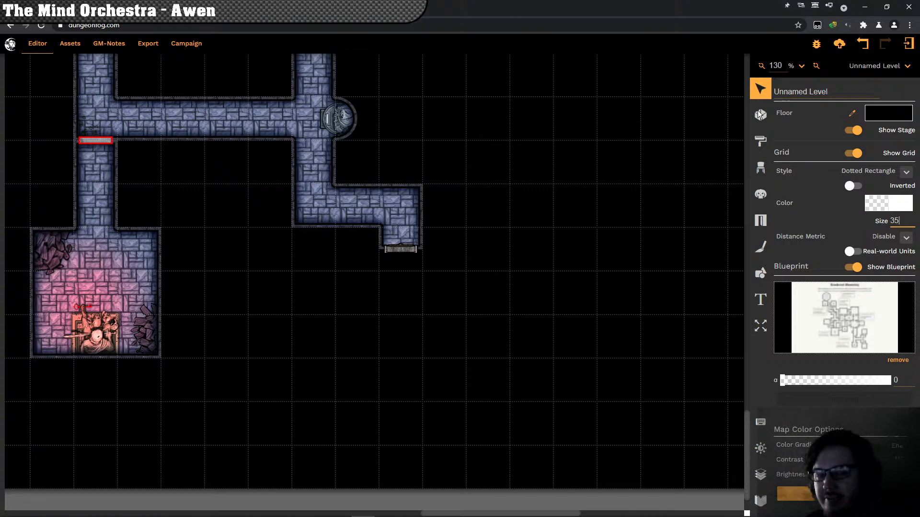
click(775, 120)
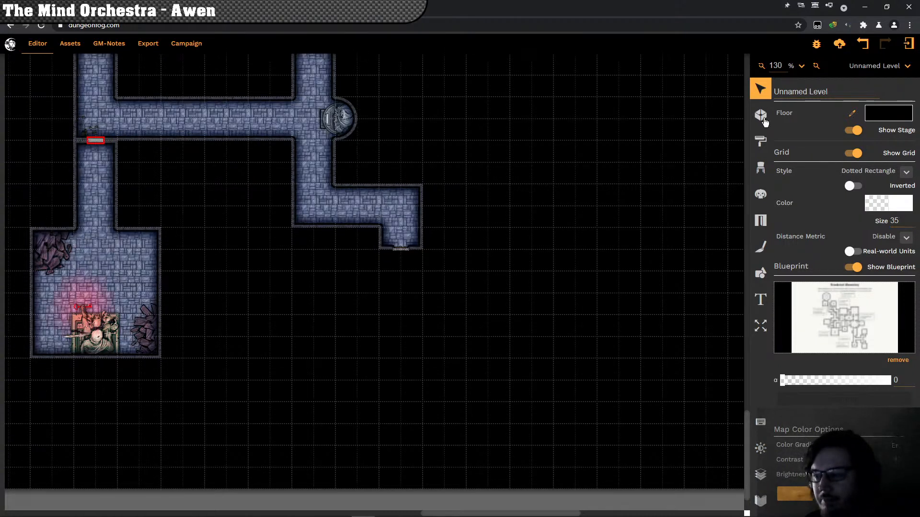
Step: Draw an 18 by 8 square room south of the winding corridor's end door, joined to it by a passage 2 squares wide and 1 long
click(764, 123)
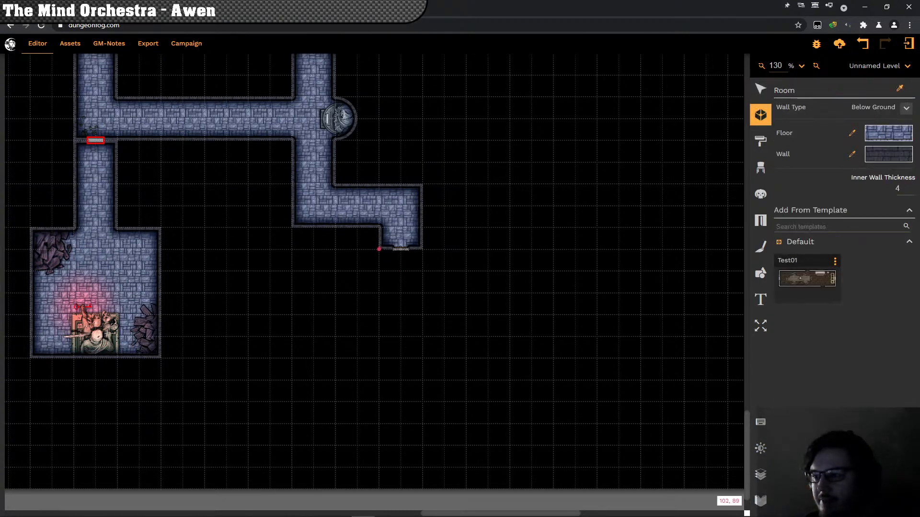
click(379, 249)
click(379, 271)
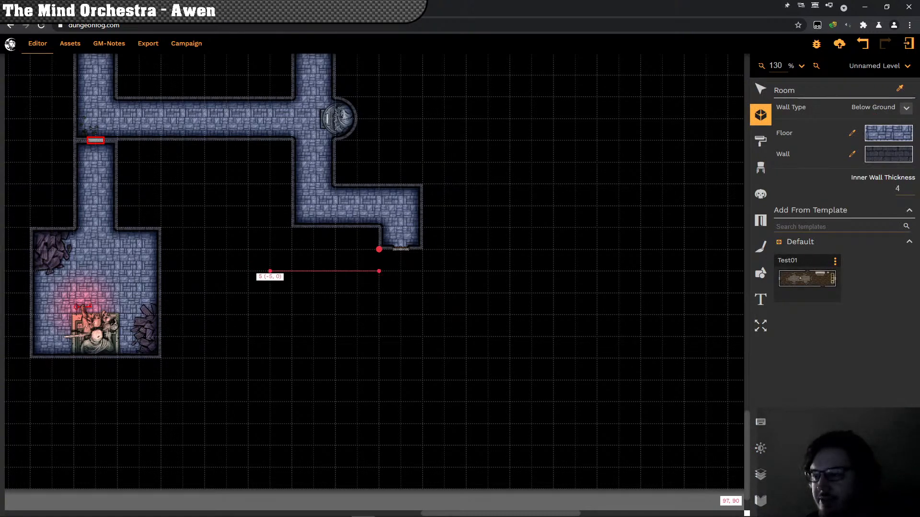
click(205, 271)
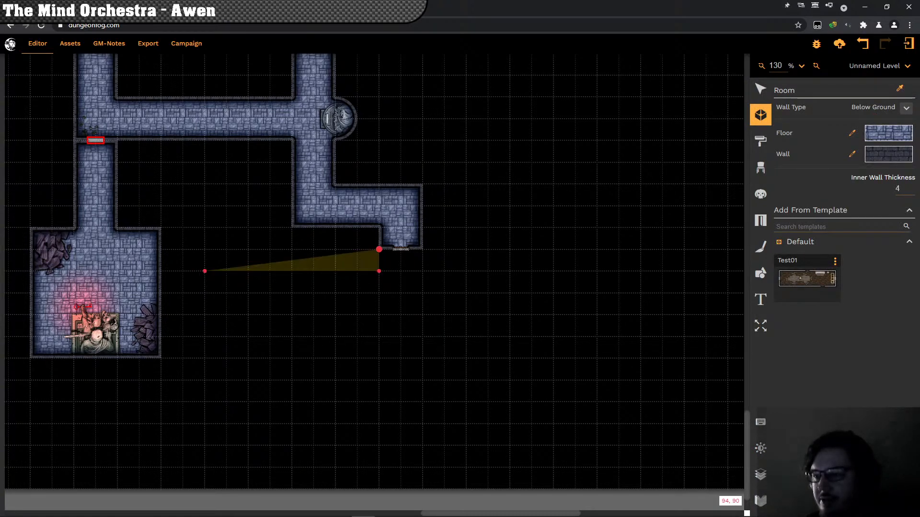
click(205, 446)
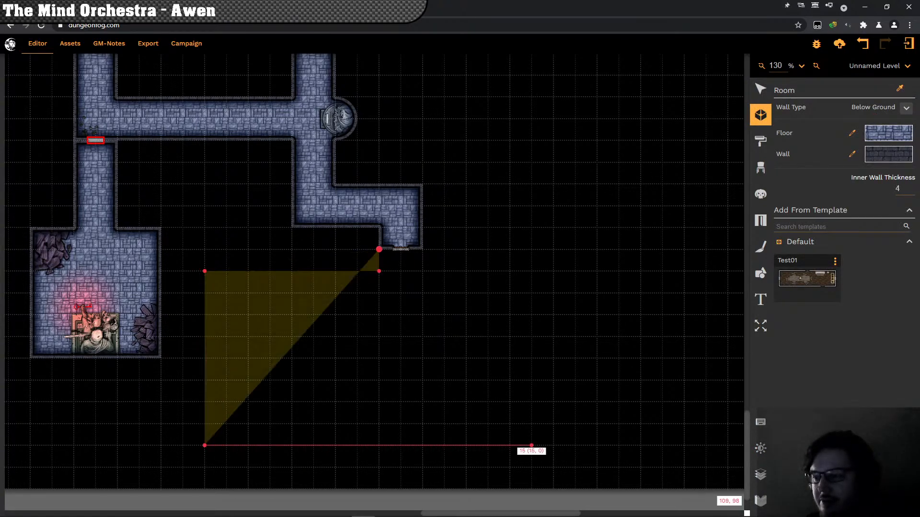
click(596, 446)
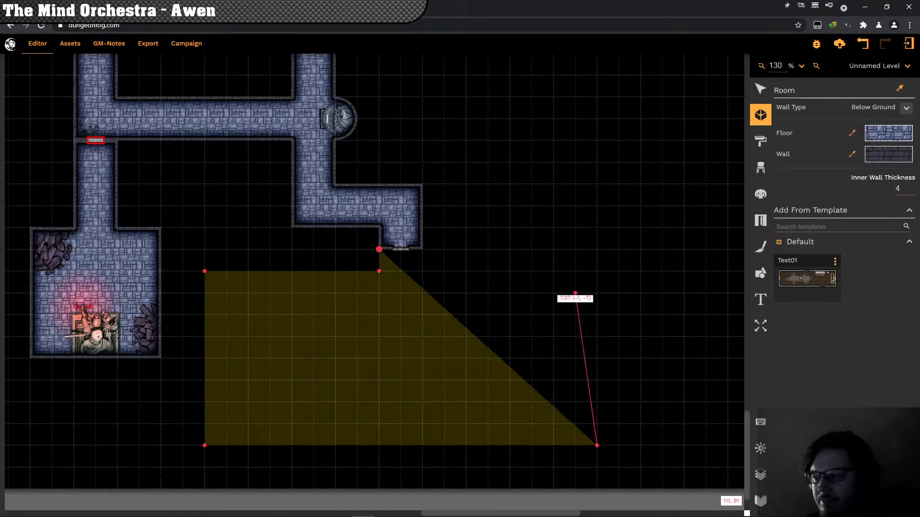
click(596, 271)
click(423, 271)
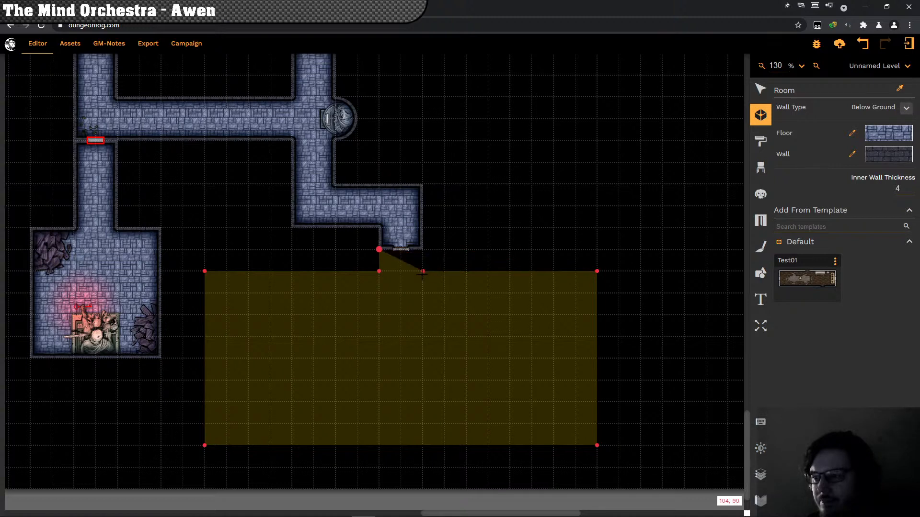
click(422, 249)
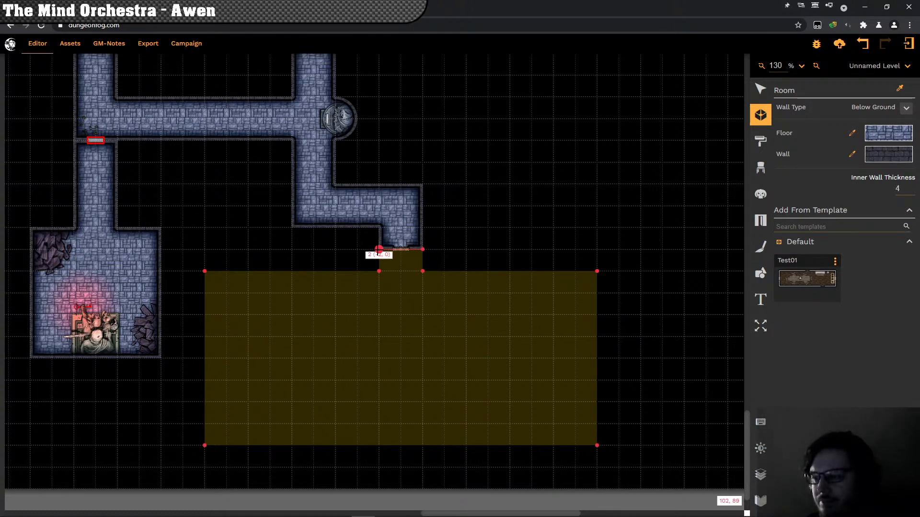
click(379, 250)
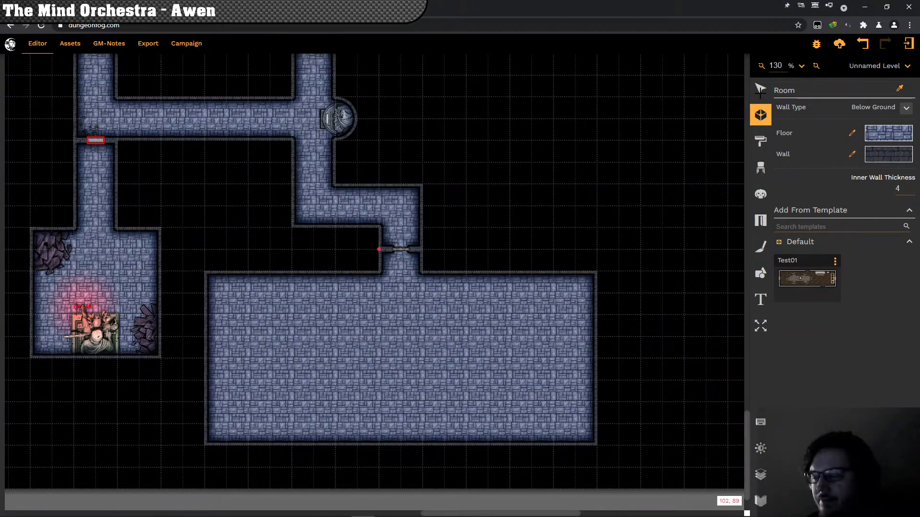
key(Escape)
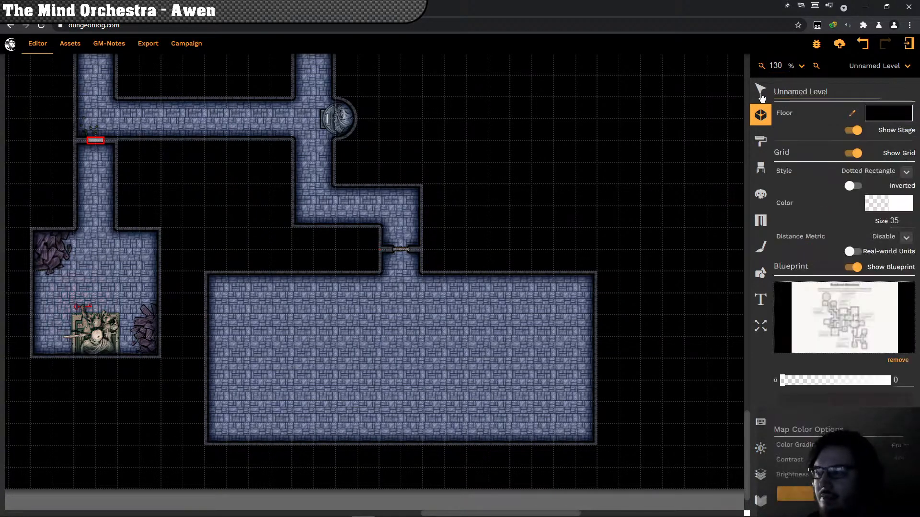
Step: Set the level's grid size back to 70
double_click(892, 222)
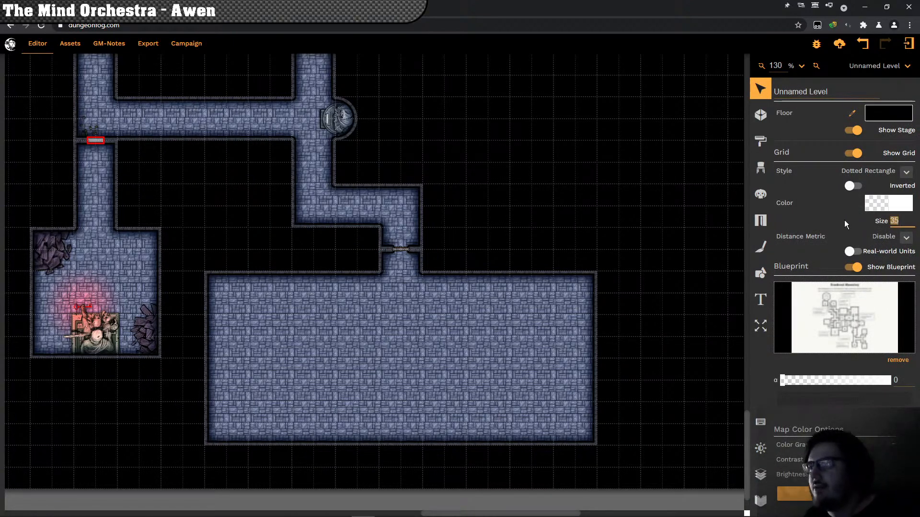
text(70)
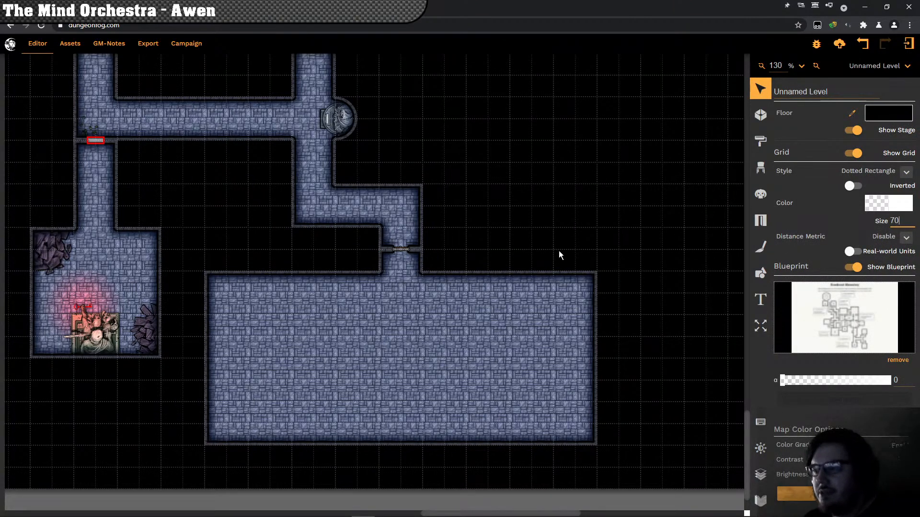
click(537, 193)
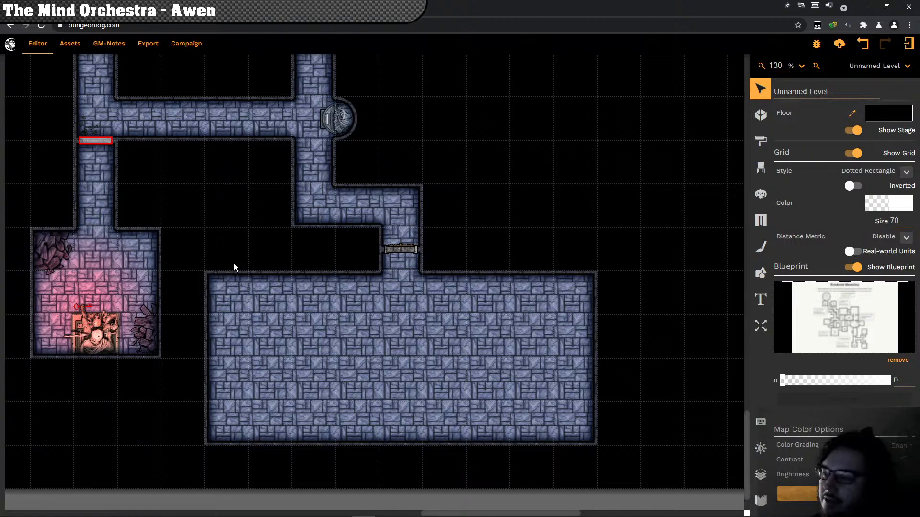
Step: Search the prop library for "bone" and look through the Decoration, laboratory, Dragons, Desert and Community/Bones categories
drag(234, 263, 245, 246)
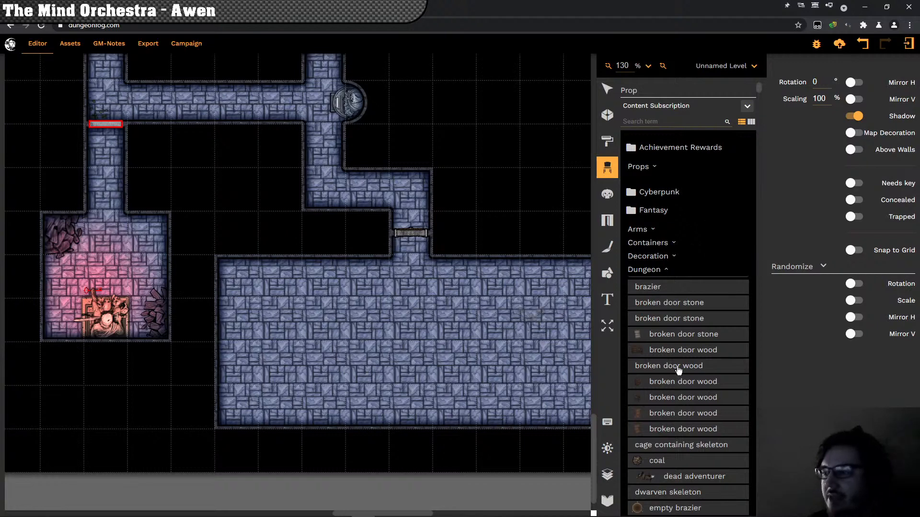
scroll(682, 378, down, 3)
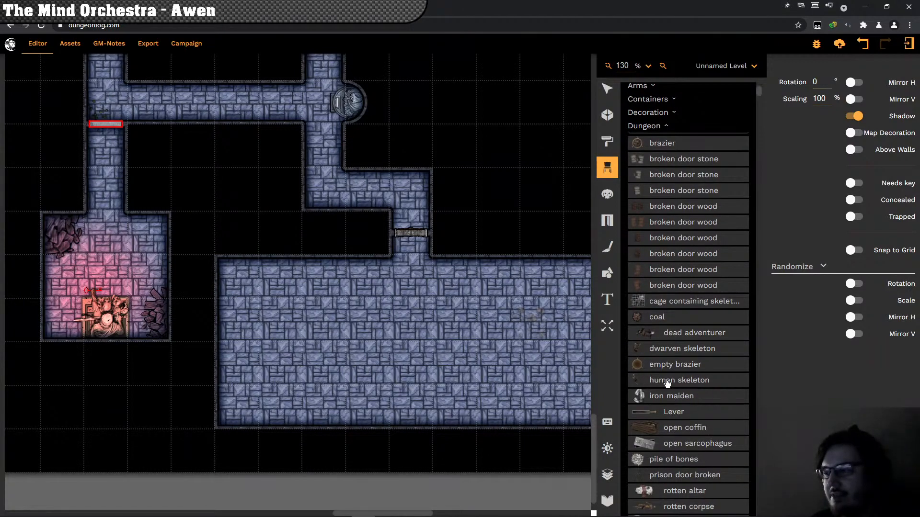
scroll(667, 383, up, 3)
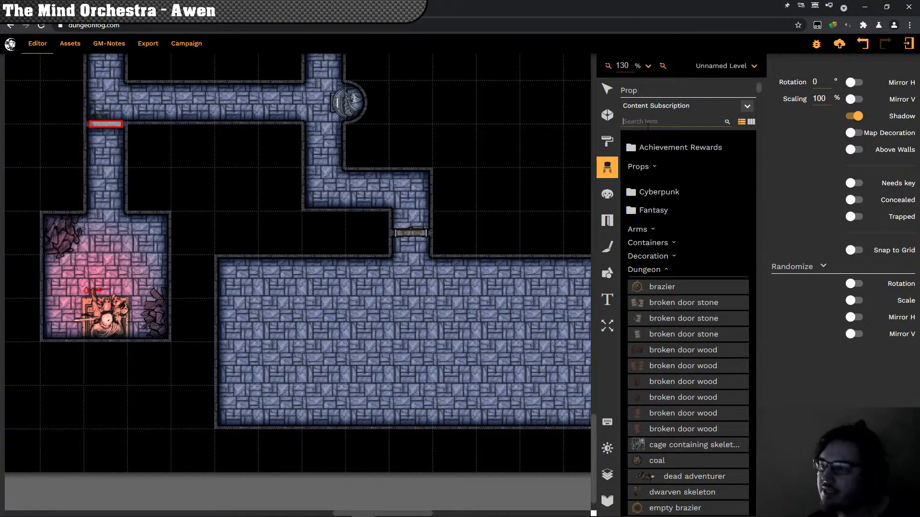
text(bone)
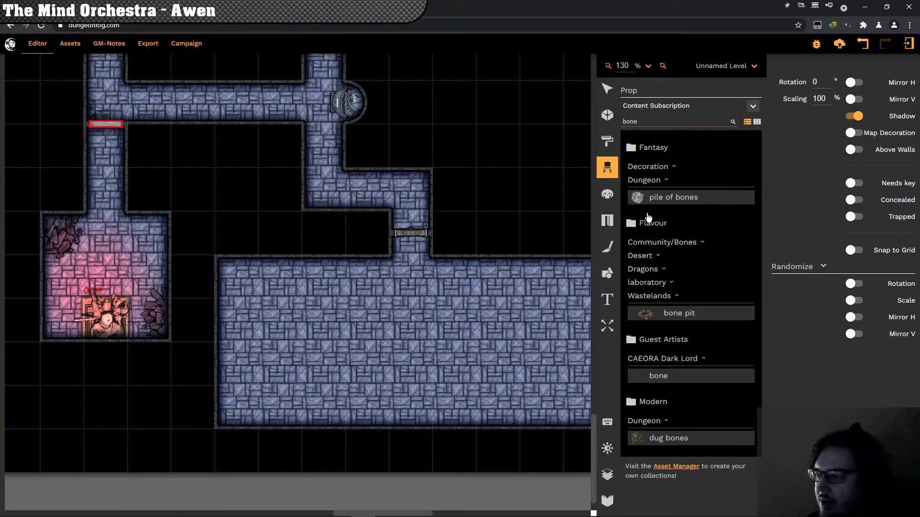
click(660, 169)
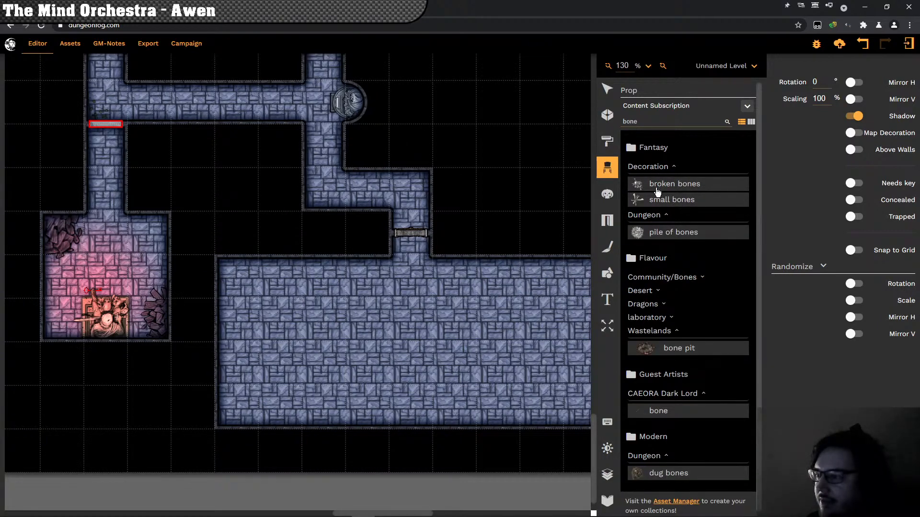
click(643, 319)
click(641, 307)
click(641, 291)
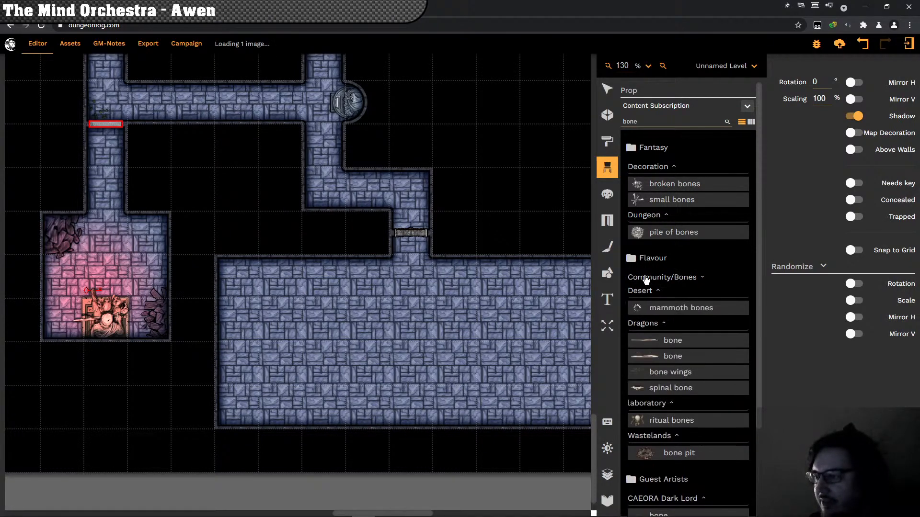
click(645, 278)
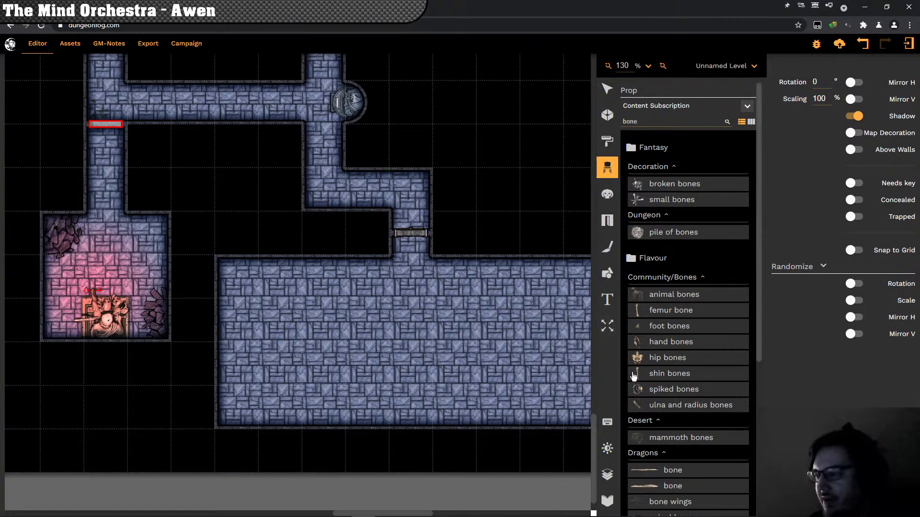
drag(450, 355, 385, 355)
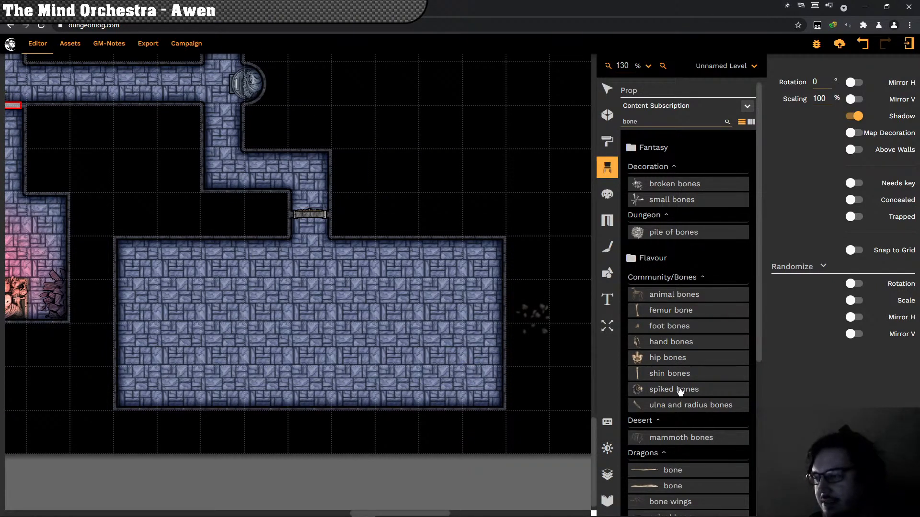
Step: Try out the spiked bones and animal bones props outside the new room's east wall, undoing each placement
click(663, 392)
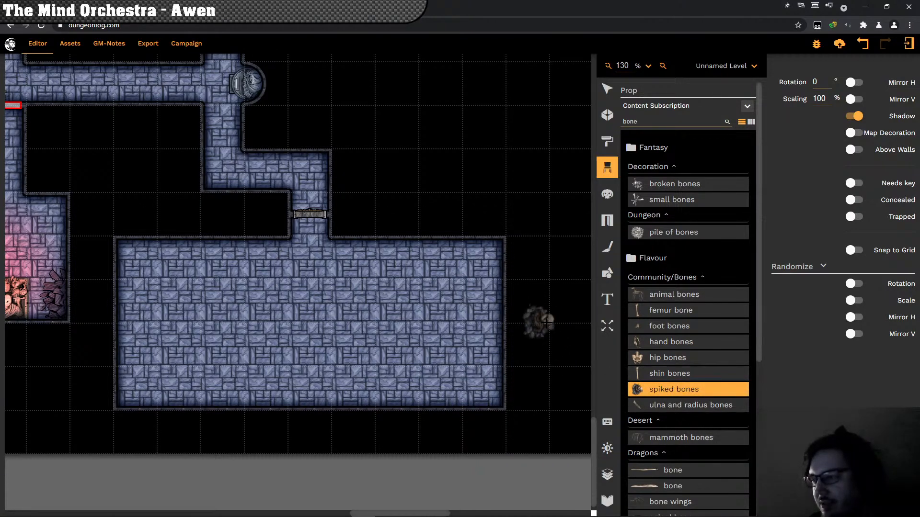
scroll(534, 304, right, 3)
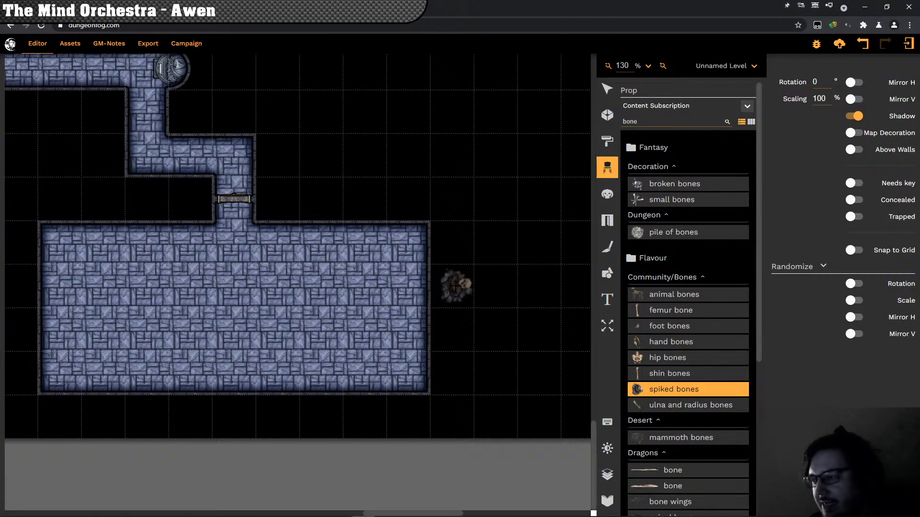
click(455, 285)
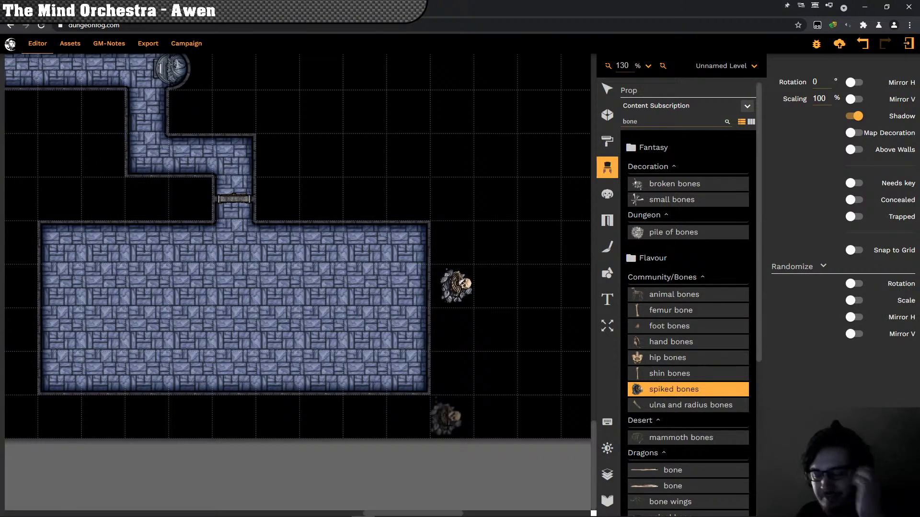
key(ctrl+z)
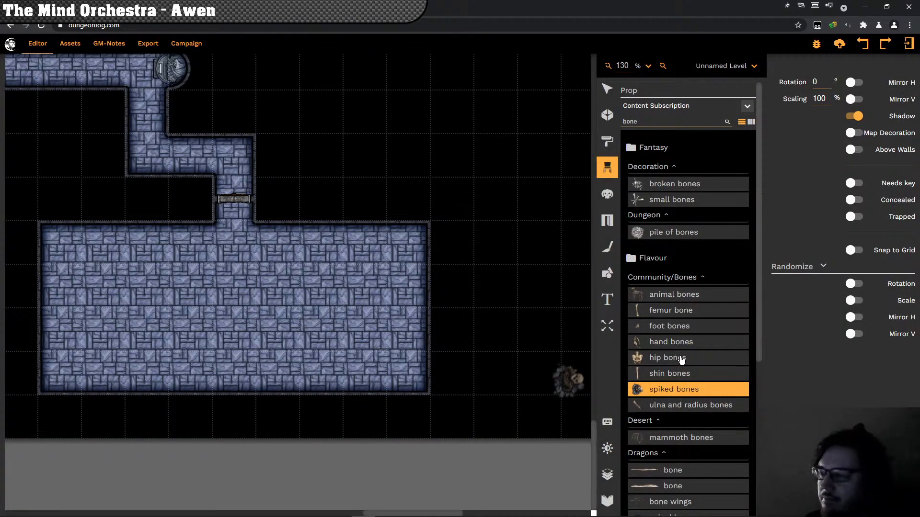
click(673, 295)
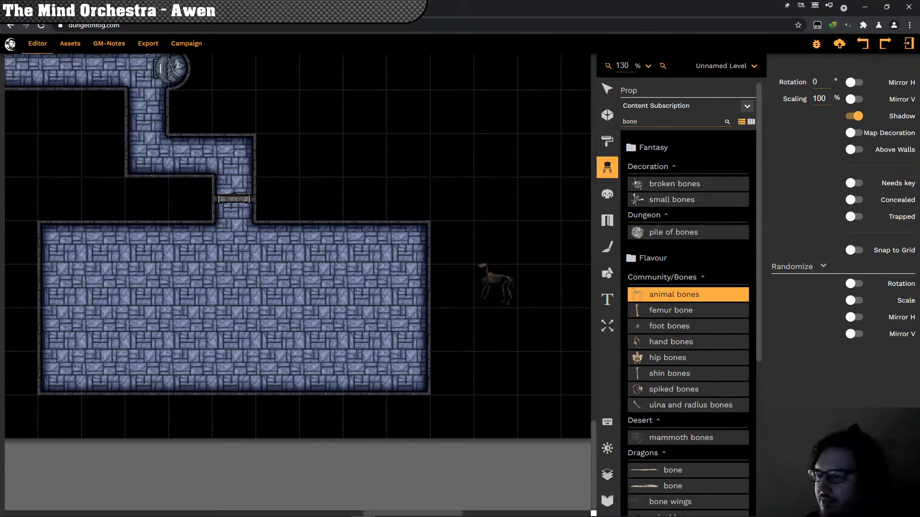
click(495, 285)
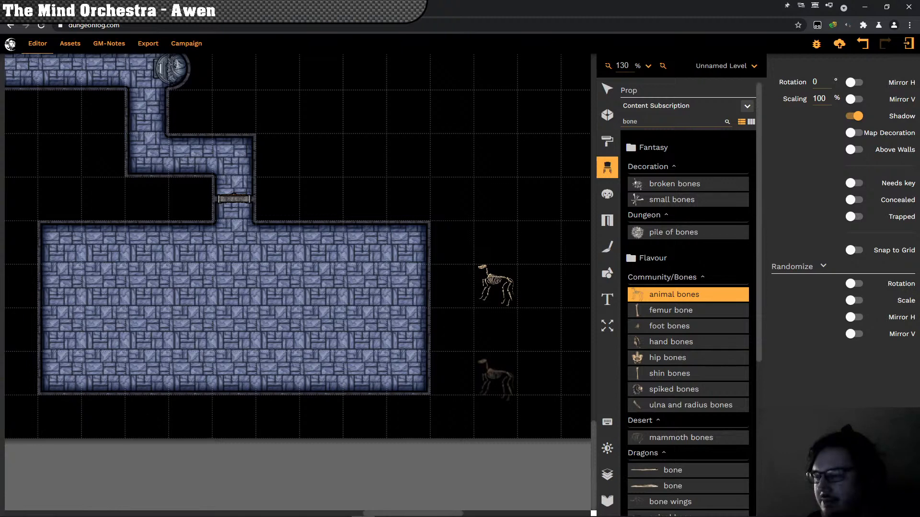
key(ctrl+z)
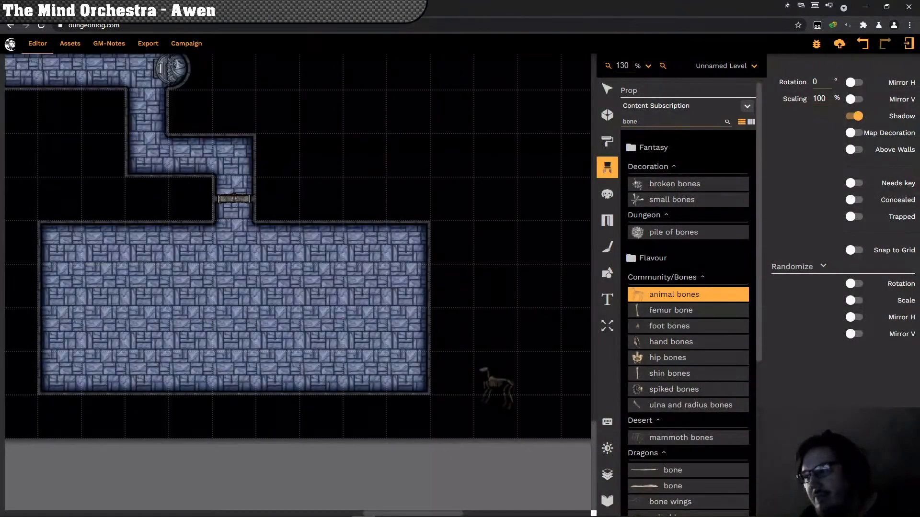
Step: Place a pile of bones inside the new room near its south wall, east of the centre
drag(268, 302, 323, 343)
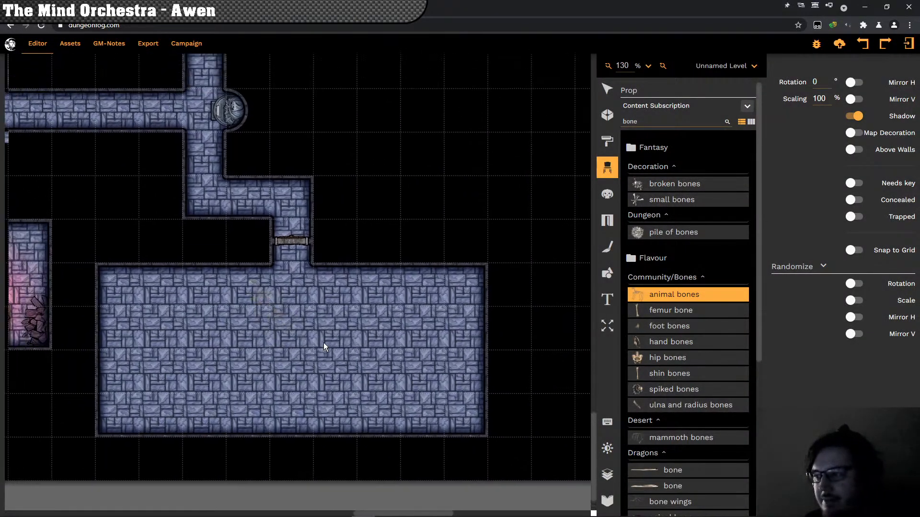
click(668, 235)
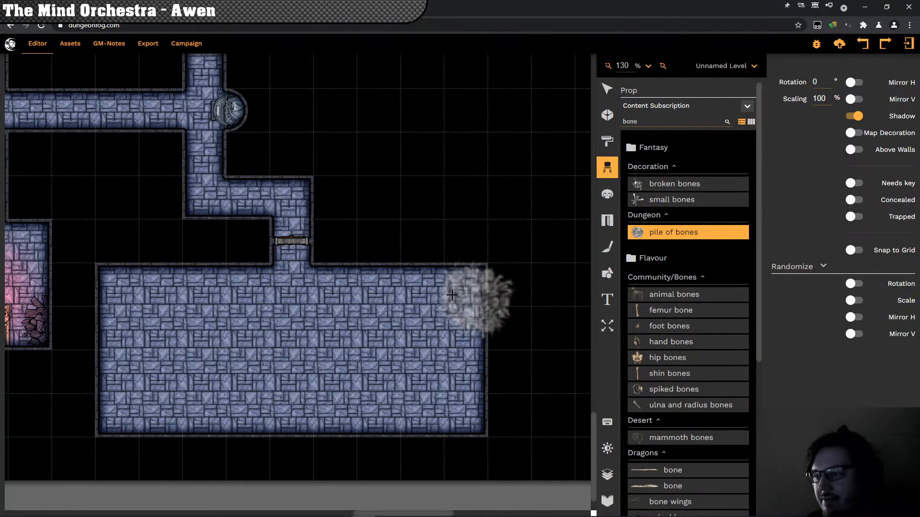
click(376, 395)
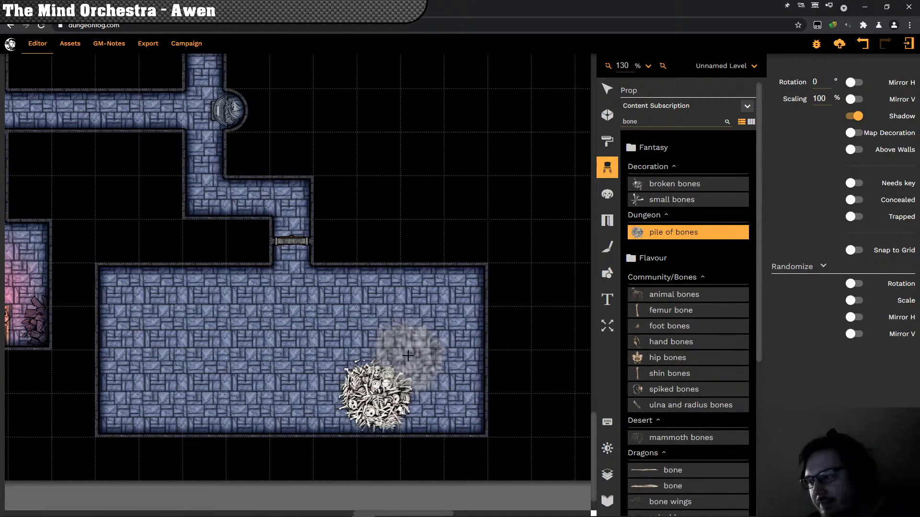
scroll(643, 360, down, 5)
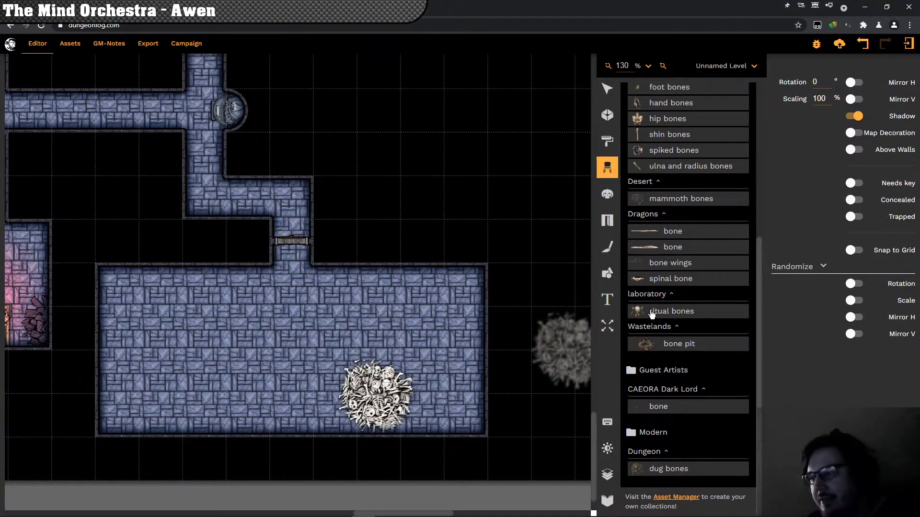
Step: Try out a bone pit in the new room's eastern half, undoing it and the earlier pile of bones
click(647, 344)
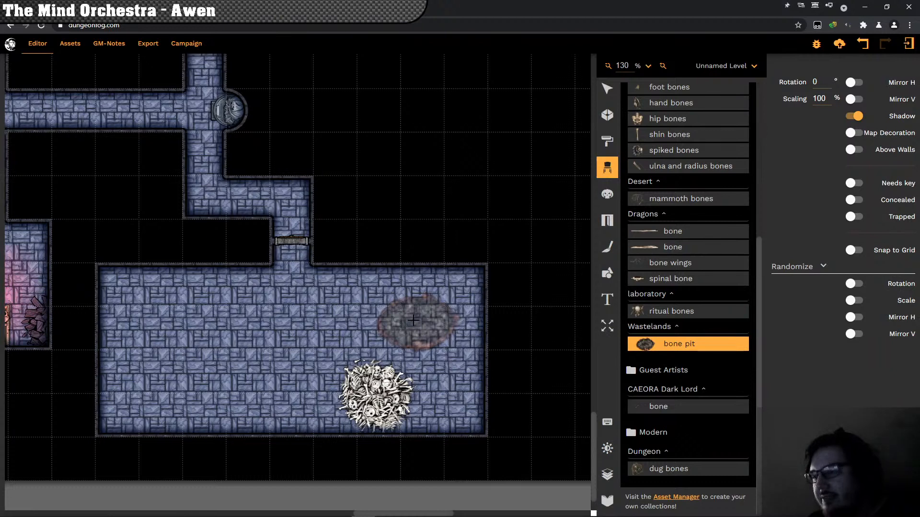
click(413, 320)
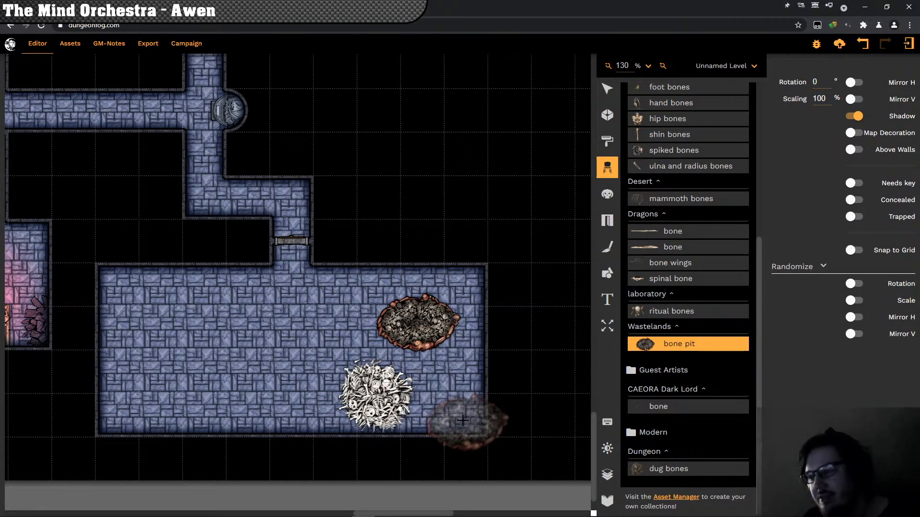
key(ctrl+z)
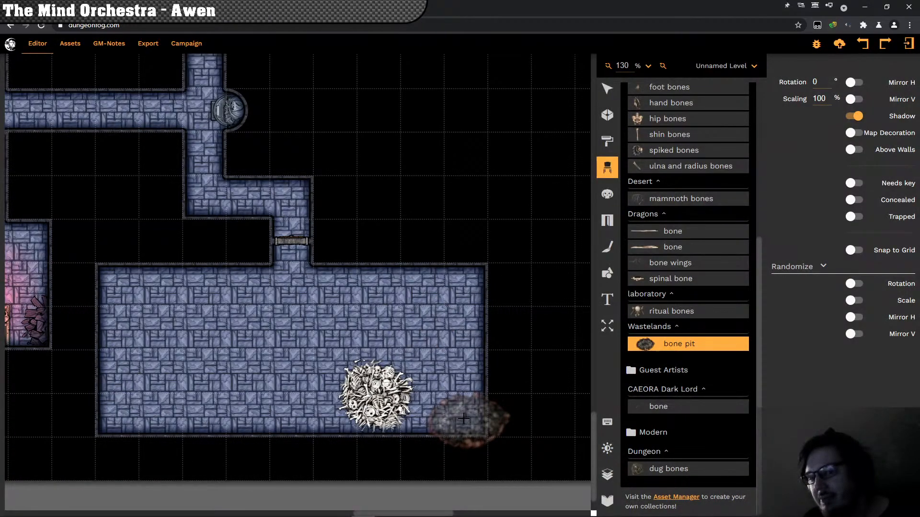
key(ctrl+z)
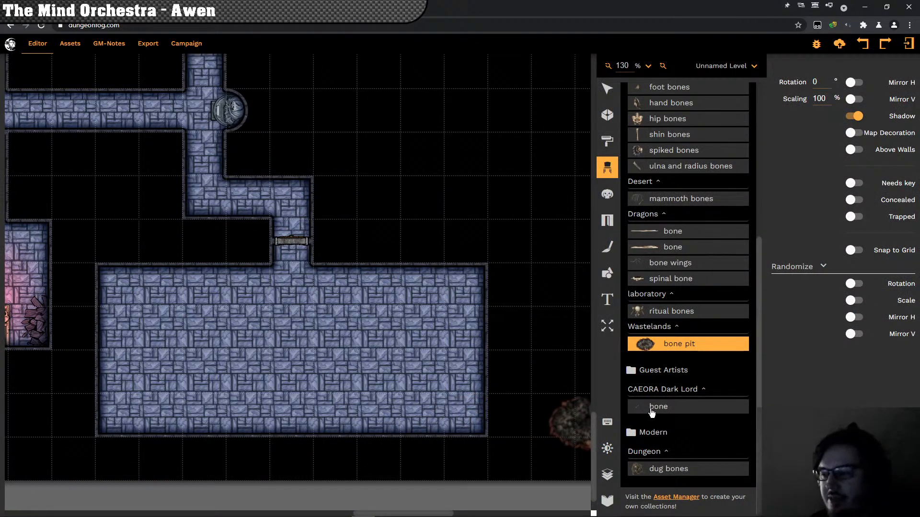
Step: Try out the CAEORA Dark Lord bone prop in the new room's eastern half, undoing the placement
click(649, 412)
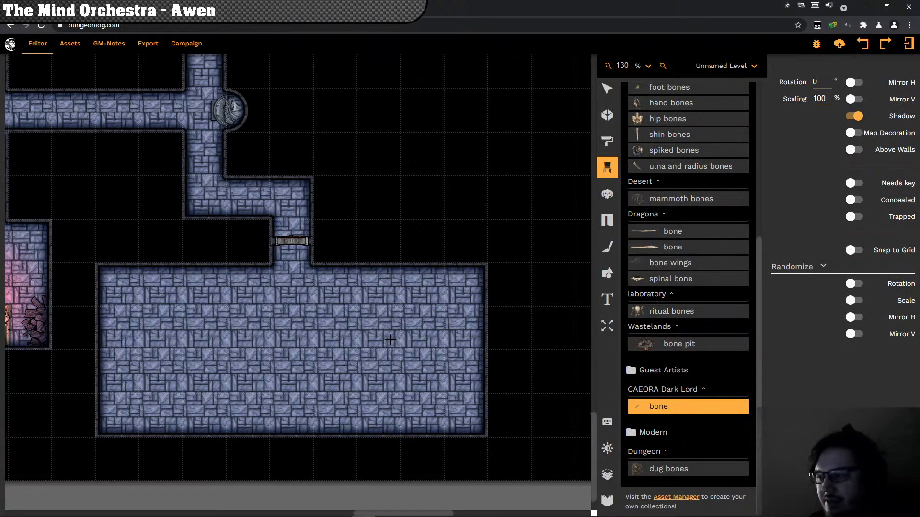
click(427, 326)
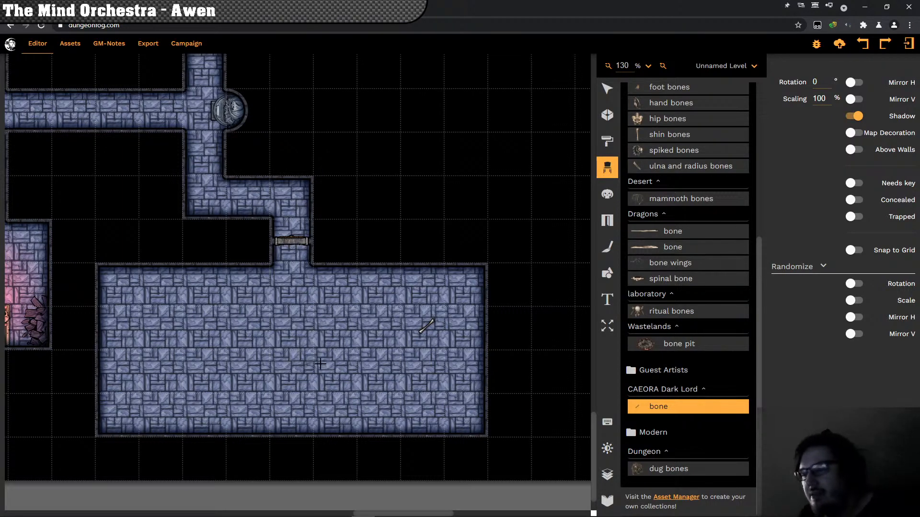
key(ctrl+z)
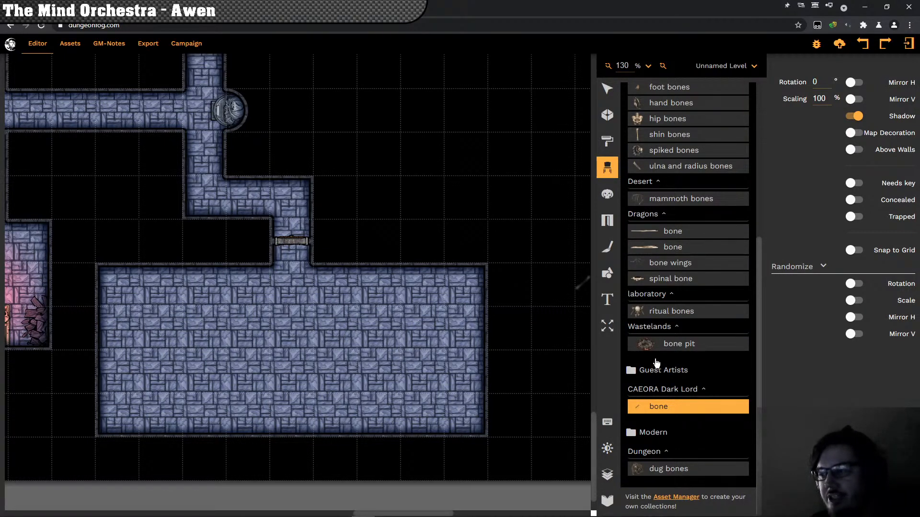
Step: Place five overlapping piles of bones side by side along the new room's south wall
scroll(656, 363, up, 2)
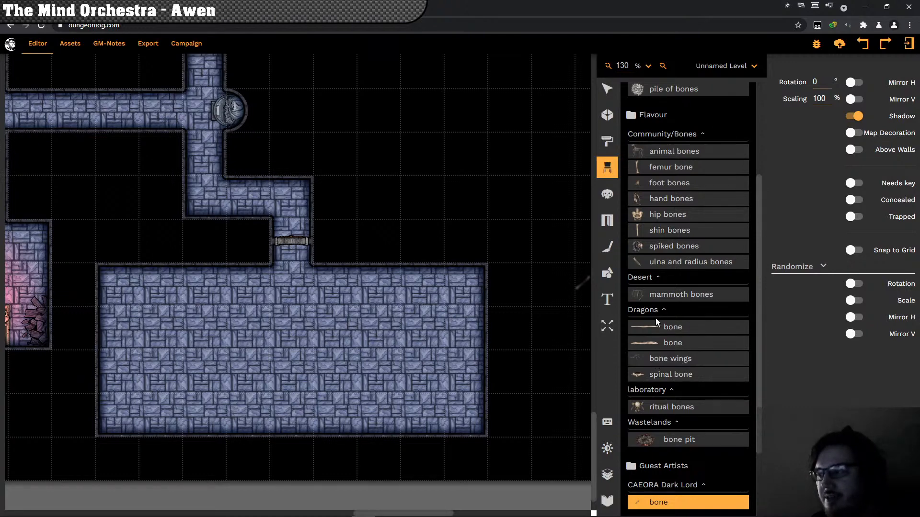
scroll(657, 319, up, 3)
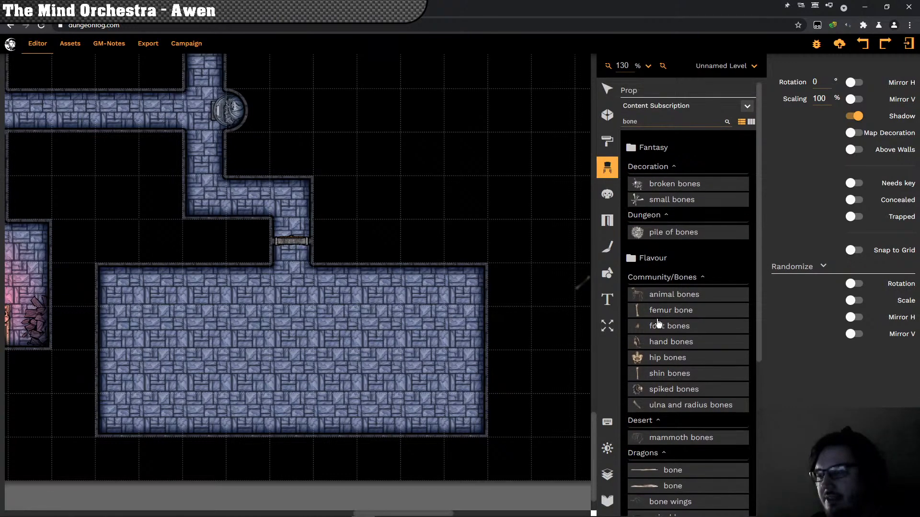
click(667, 233)
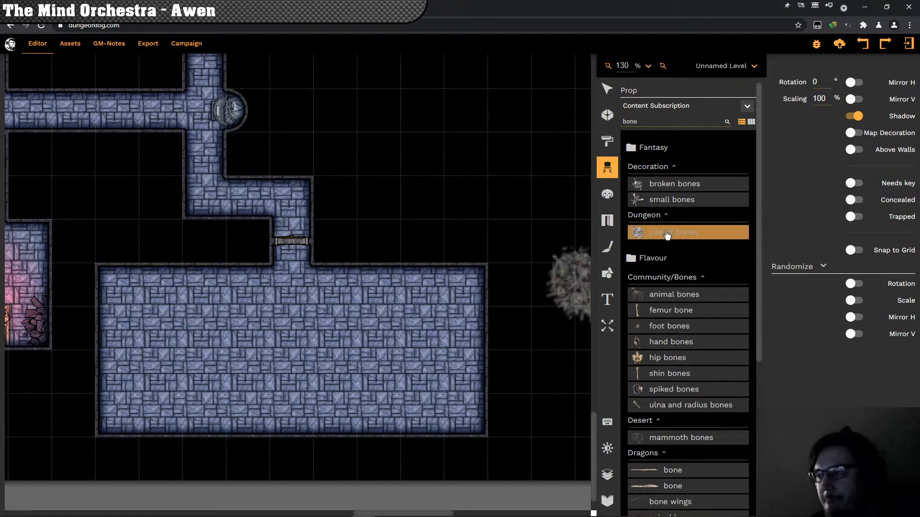
click(290, 420)
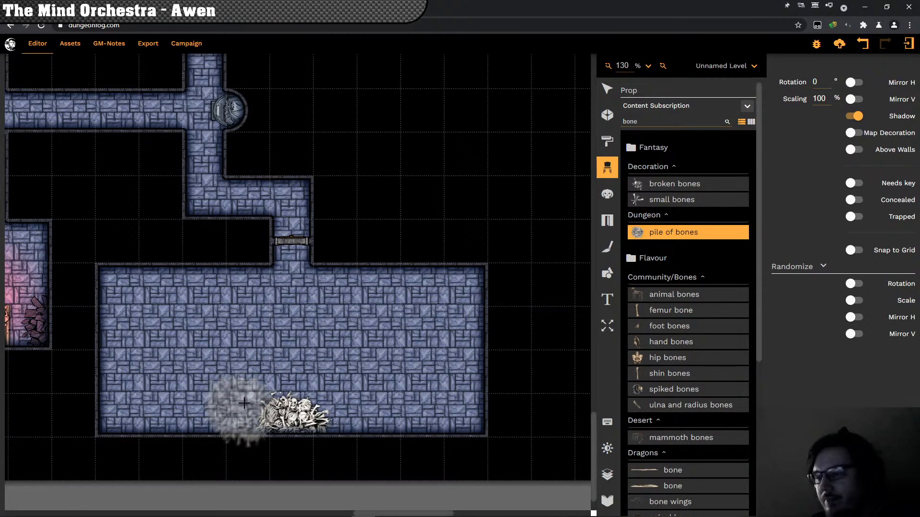
click(243, 404)
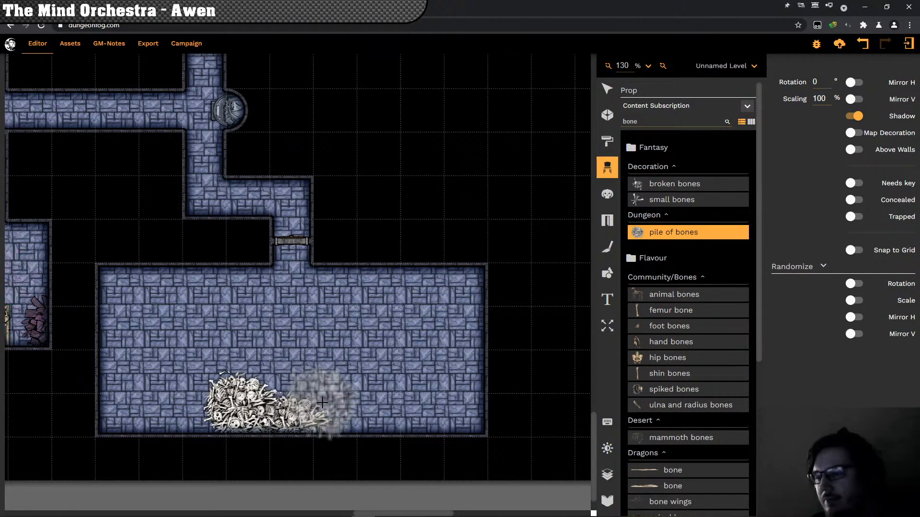
click(323, 403)
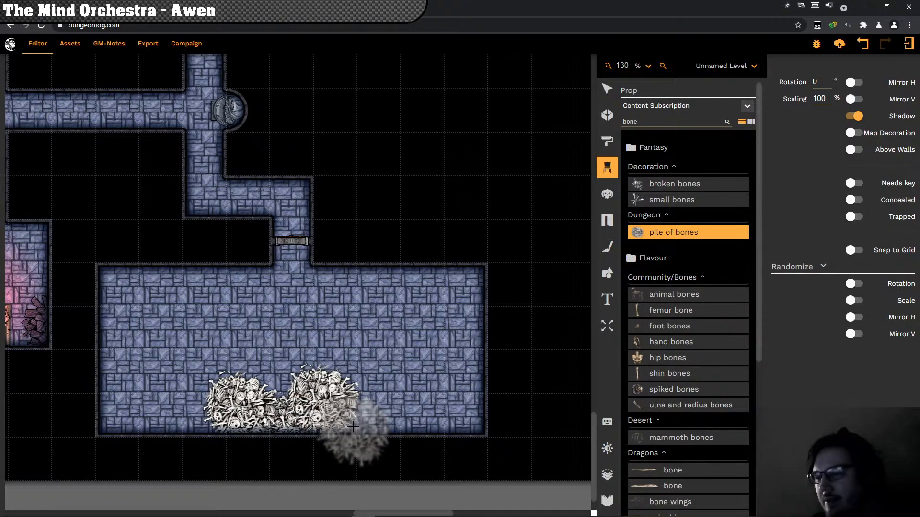
click(358, 413)
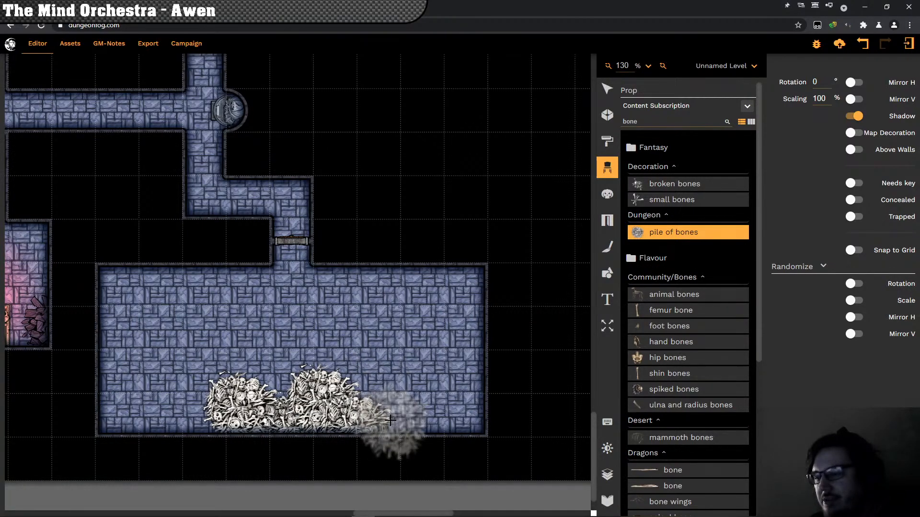
click(386, 401)
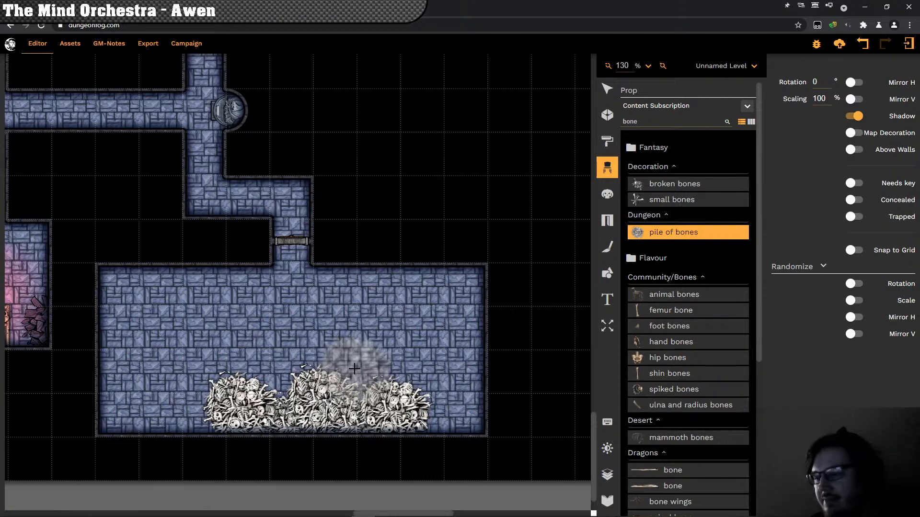
Step: Stack three more piles of bones above the row to form a peak, and add one at its western end
click(357, 365)
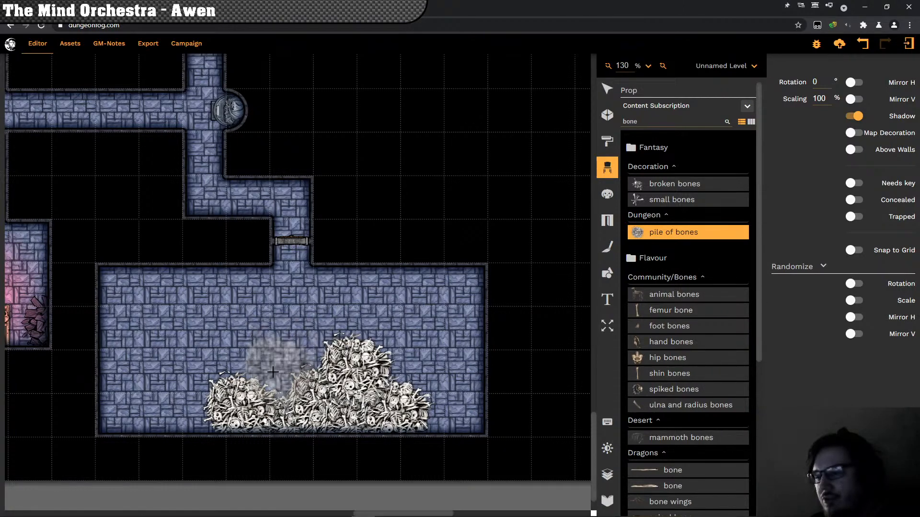
click(307, 348)
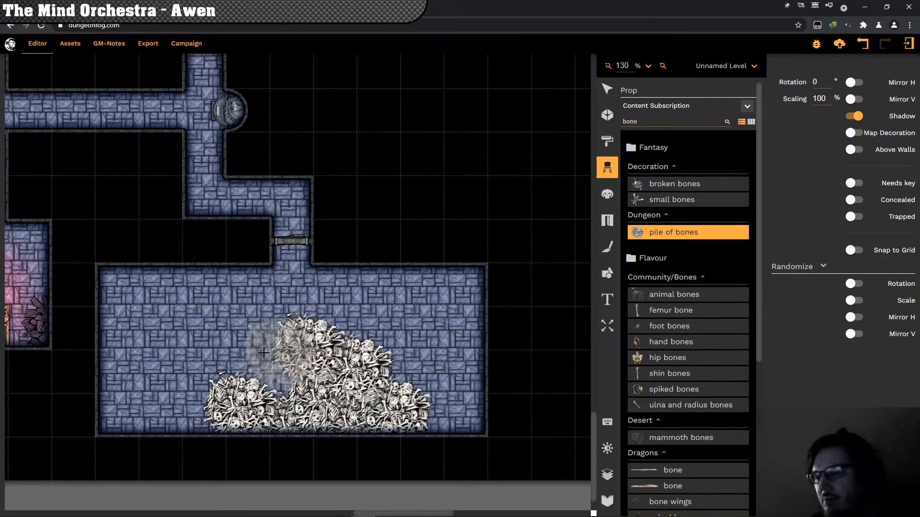
click(269, 376)
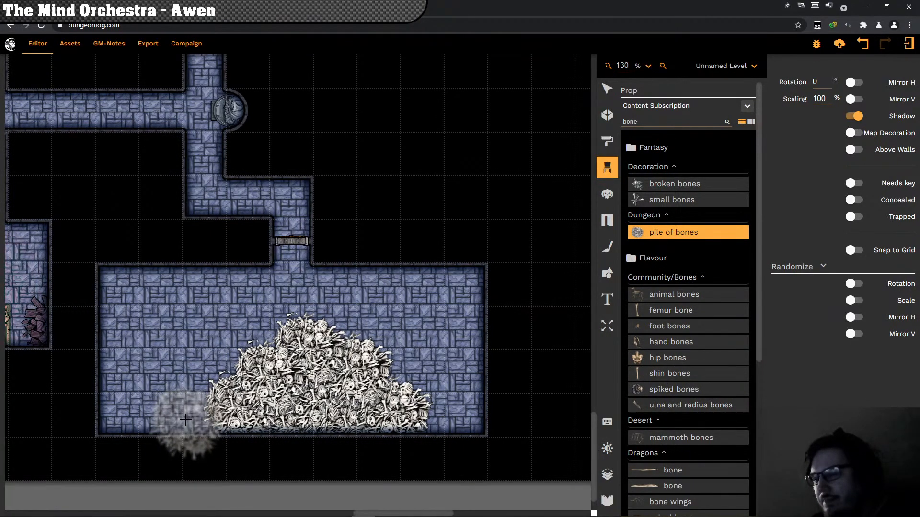
click(186, 420)
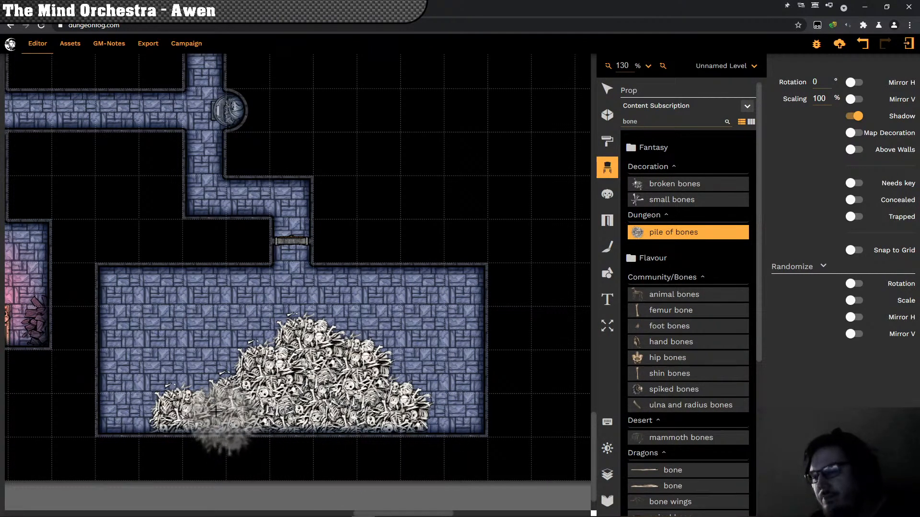
Step: Rotate the pile of bones just southwest of the heap's peak to 105°
click(608, 91)
click(261, 371)
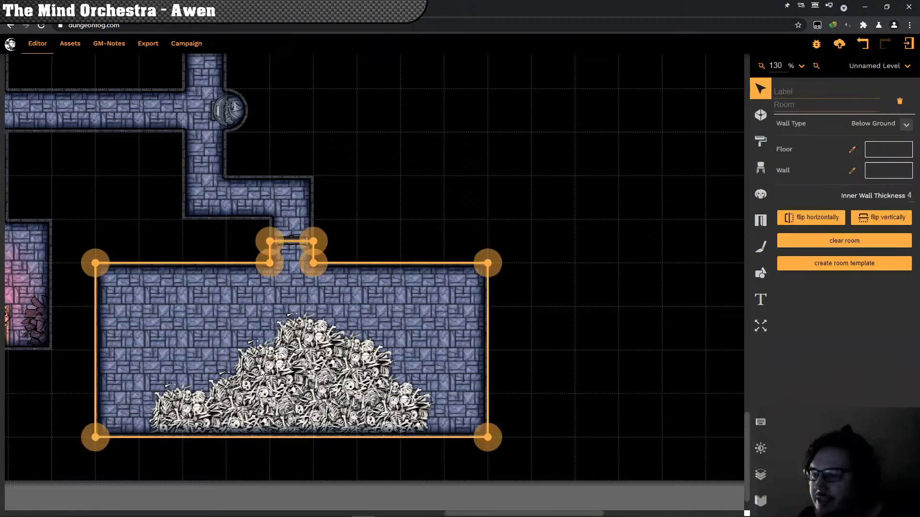
click(269, 370)
scroll(269, 370, down, 16)
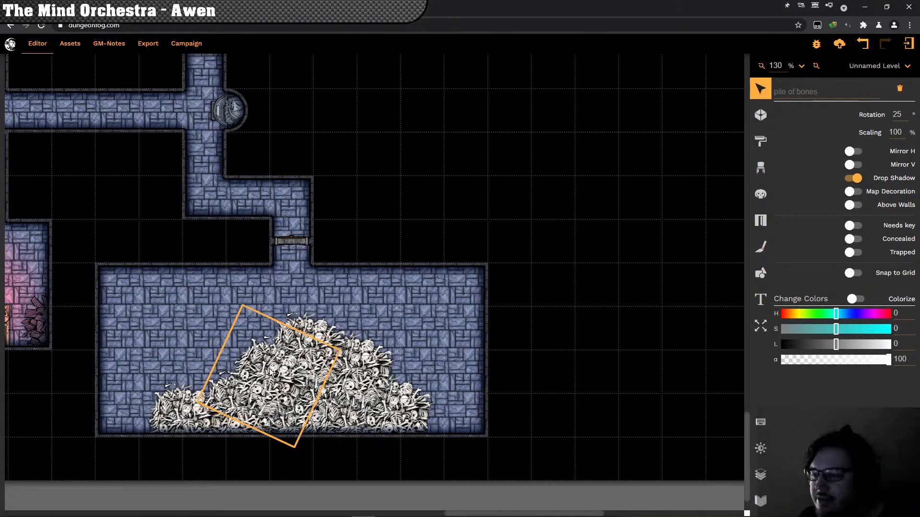
scroll(270, 372, down, 2)
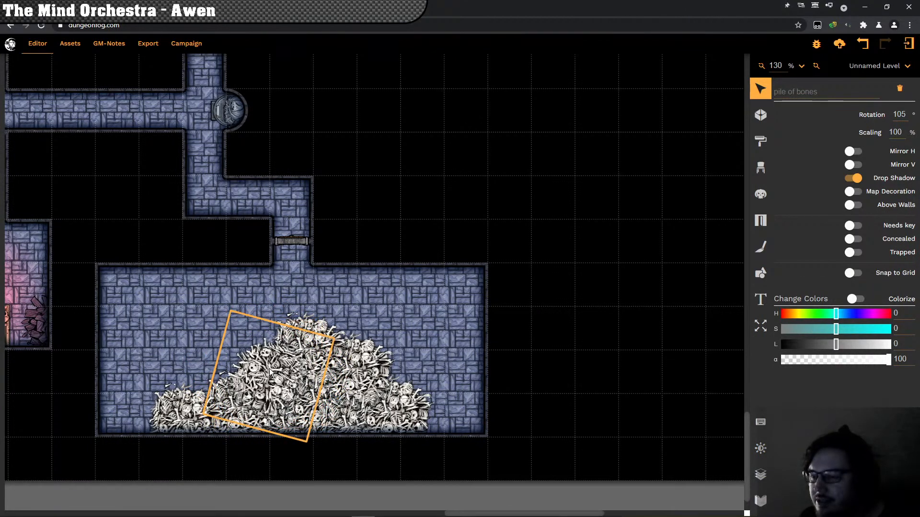
Step: Rotate the pile of bones at the heap's peak to 50° and the one southeast of it to 315°
click(314, 332)
scroll(314, 331, down, 10)
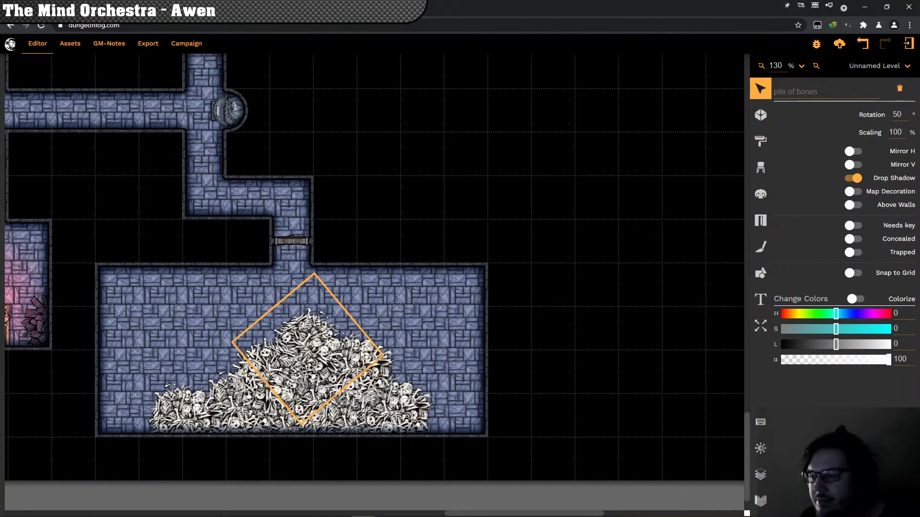
click(382, 355)
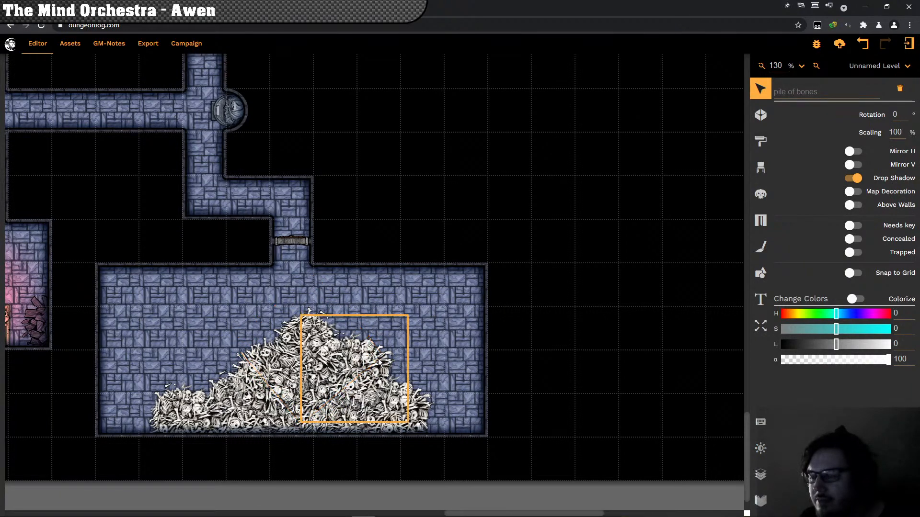
scroll(378, 361, up, 9)
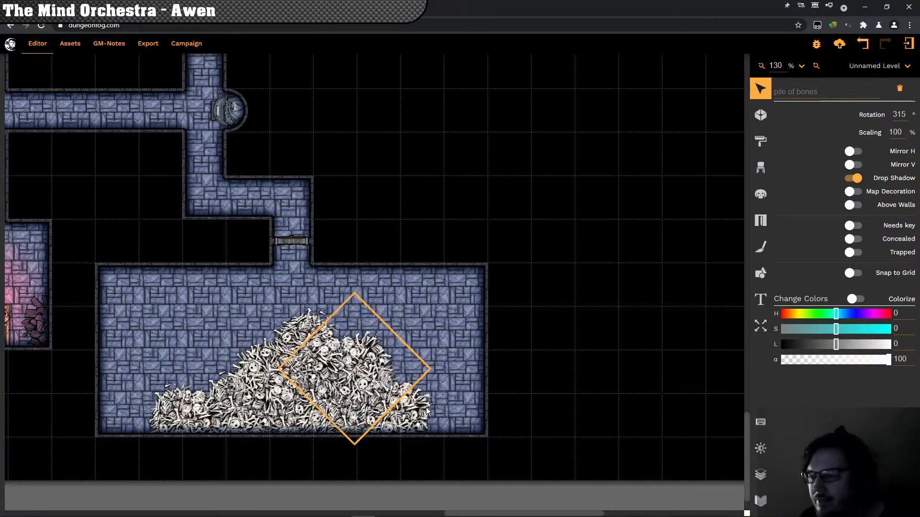
Step: Rotate the easternmost pile of bones by the south wall to 10°
scroll(427, 411, down, 16)
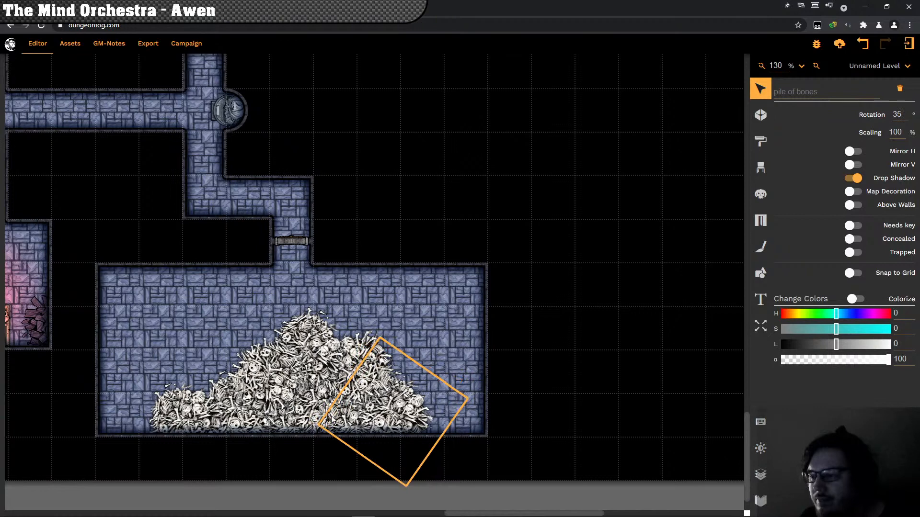
scroll(341, 406, up, 4)
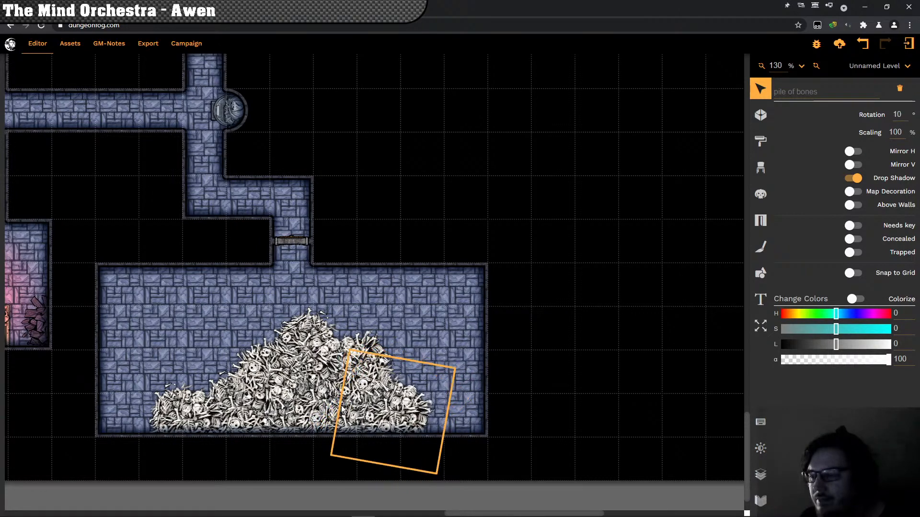
scroll(341, 405, up, 6)
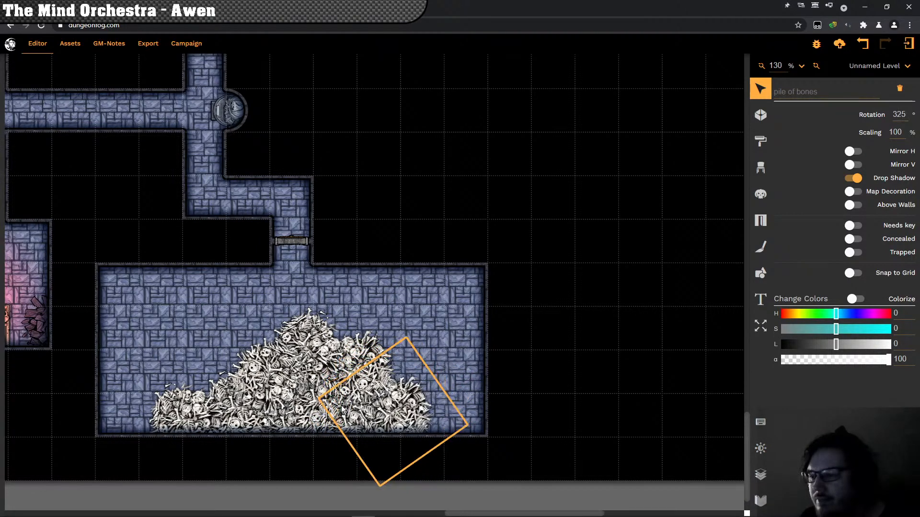
scroll(341, 406, down, 5)
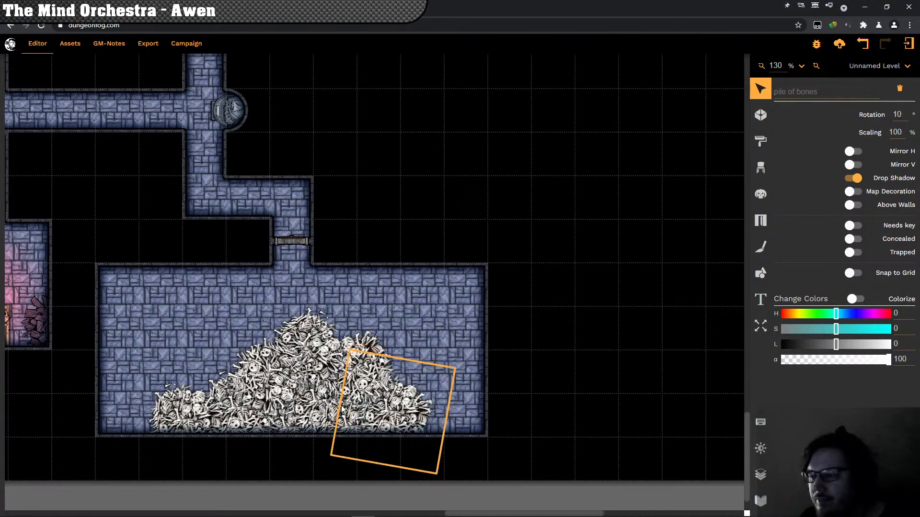
Step: Rotate the westernmost pile of bones by the south wall to 220° and clear the selection
click(175, 407)
scroll(175, 406, up, 8)
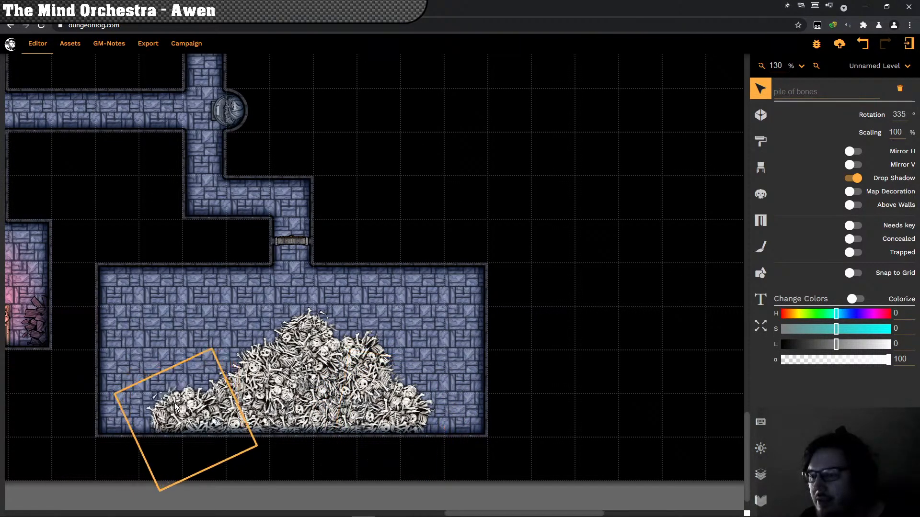
scroll(174, 403, up, 16)
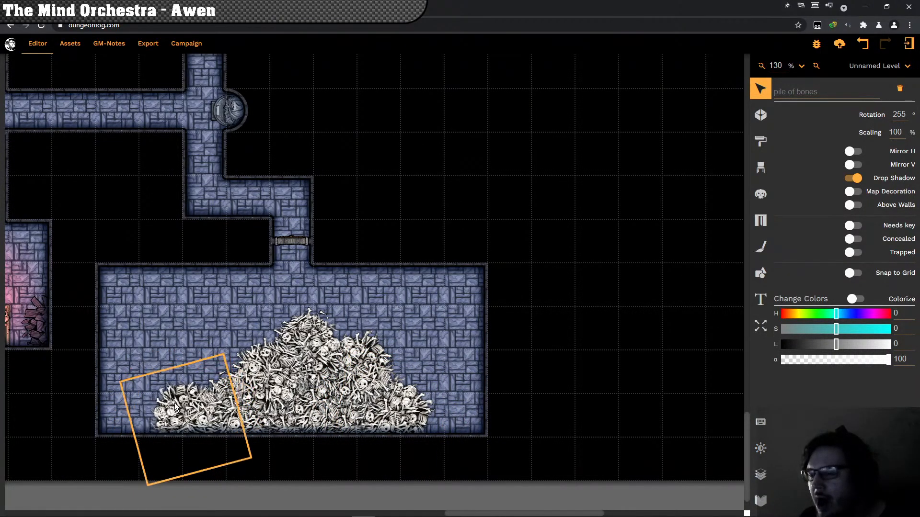
scroll(175, 406, up, 4)
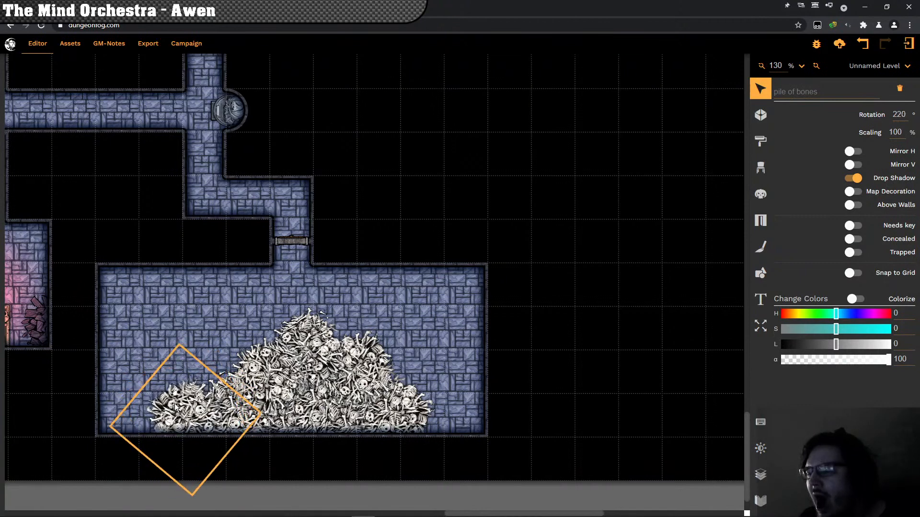
click(218, 326)
click(602, 352)
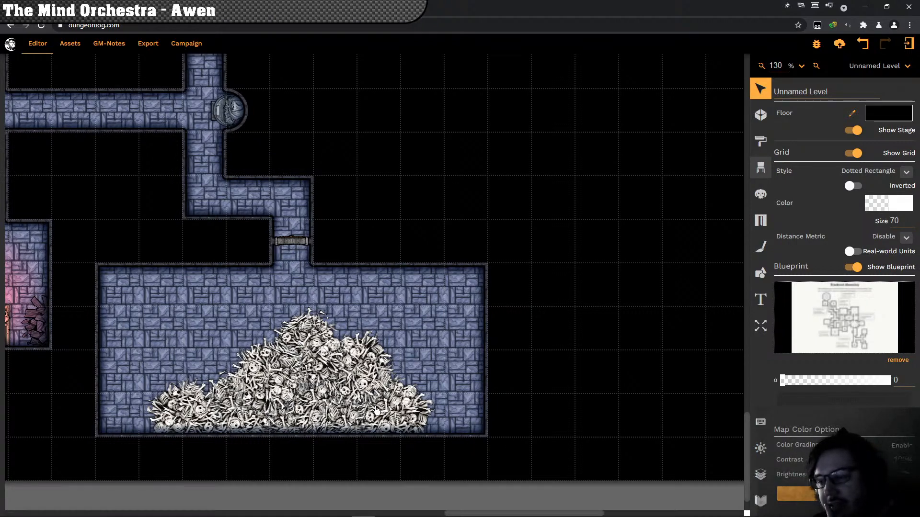
Step: Browse the prop library's Decoration, Dungeon and Furniture categories for something to add to the bone heap
click(760, 168)
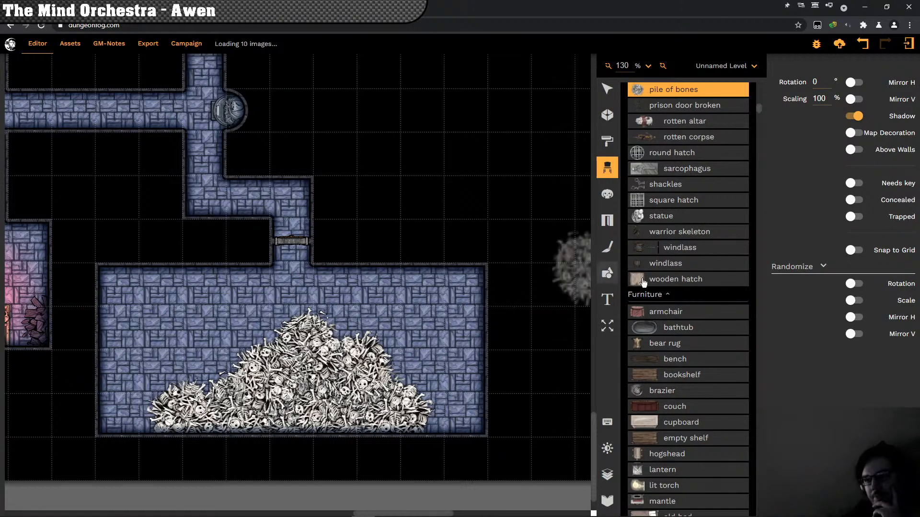
scroll(643, 283, up, 2)
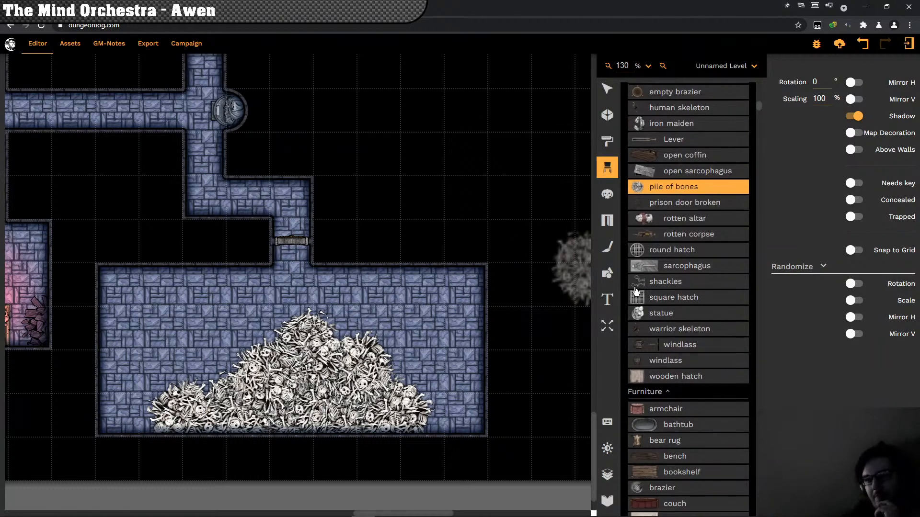
scroll(636, 291, up, 2)
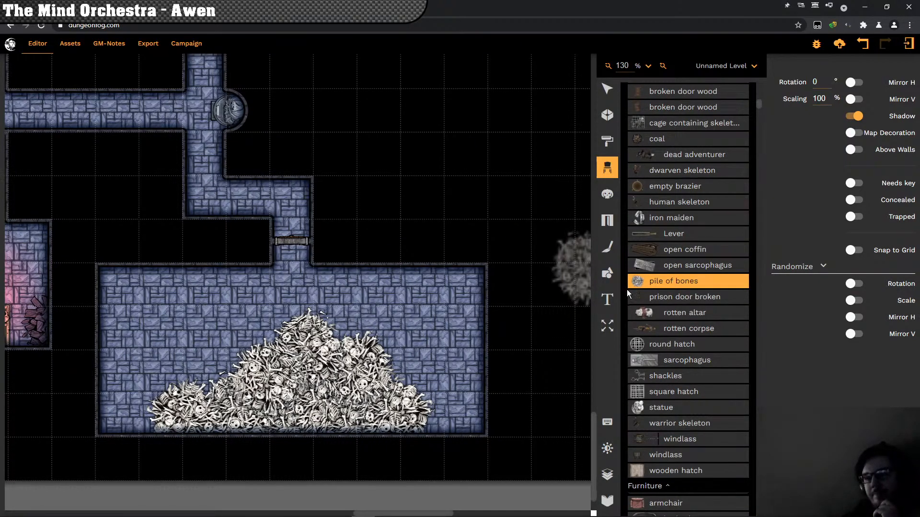
scroll(668, 307, up, 1)
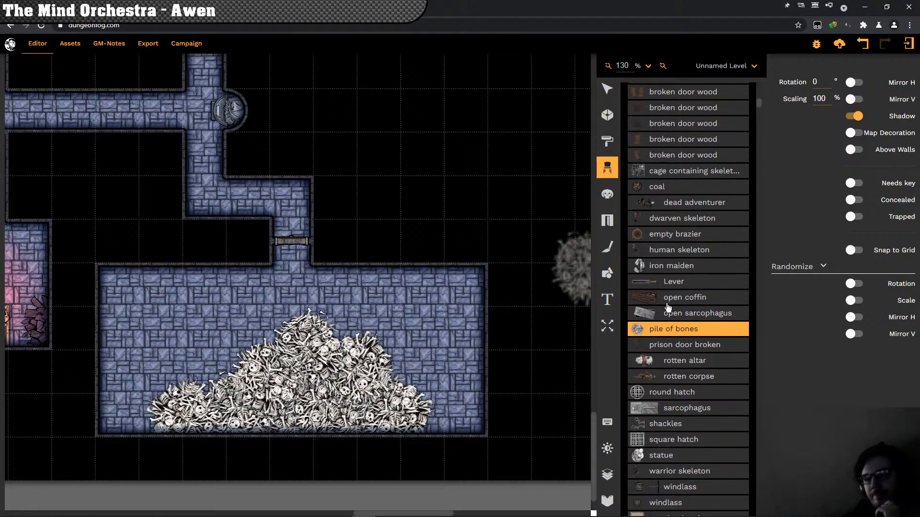
scroll(687, 294, up, 5)
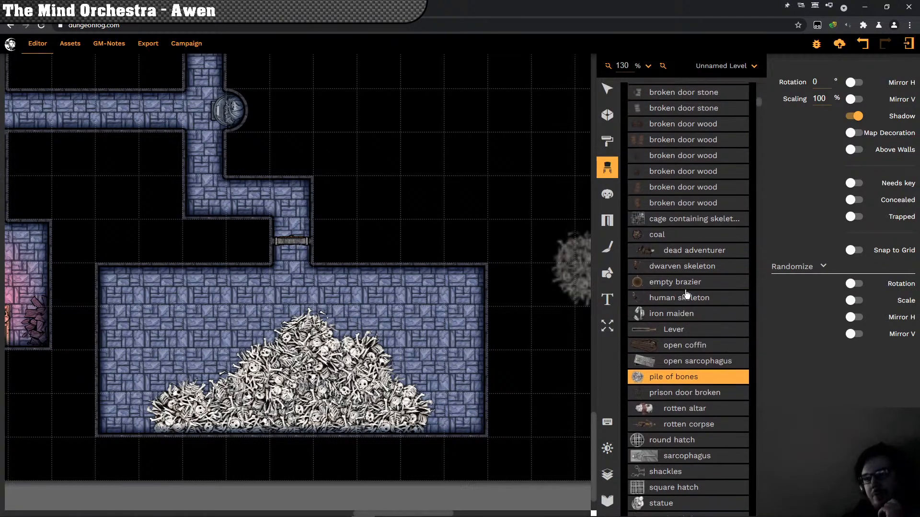
scroll(686, 301, up, 5)
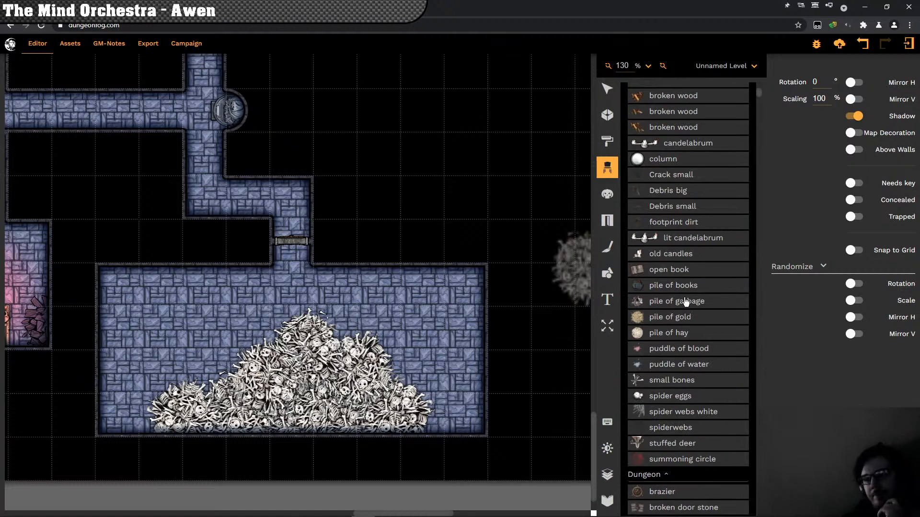
scroll(686, 300, down, 18)
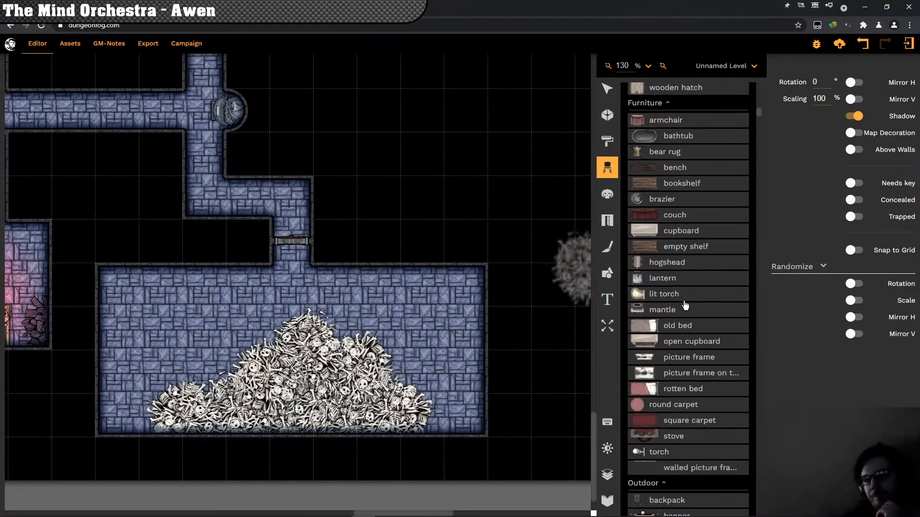
scroll(684, 305, up, 7)
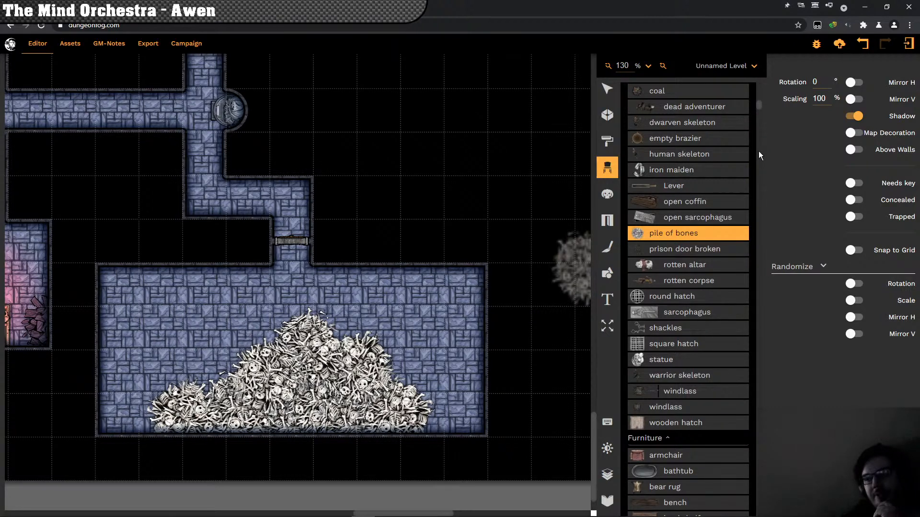
scroll(695, 152, up, 15)
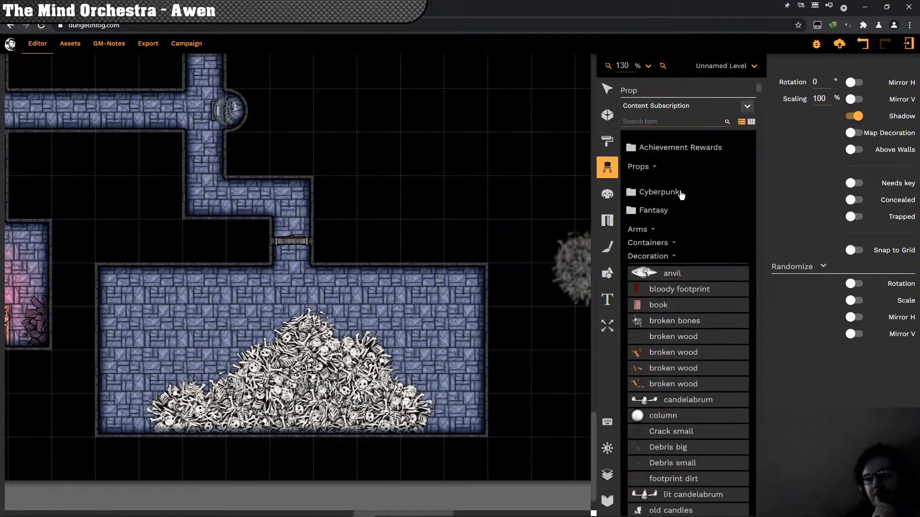
Step: Search the props for "bones" and place one hip bones prop on the floor just northwest of the bone heap
click(646, 120)
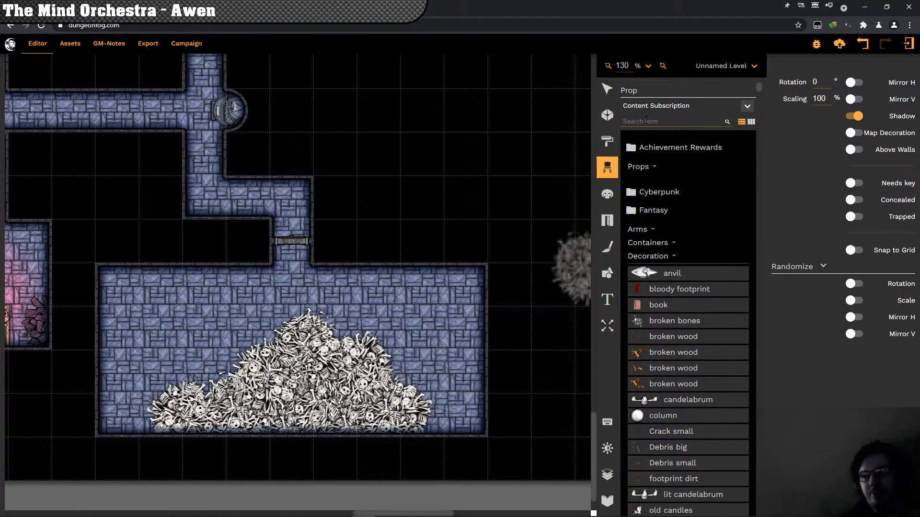
text(bones)
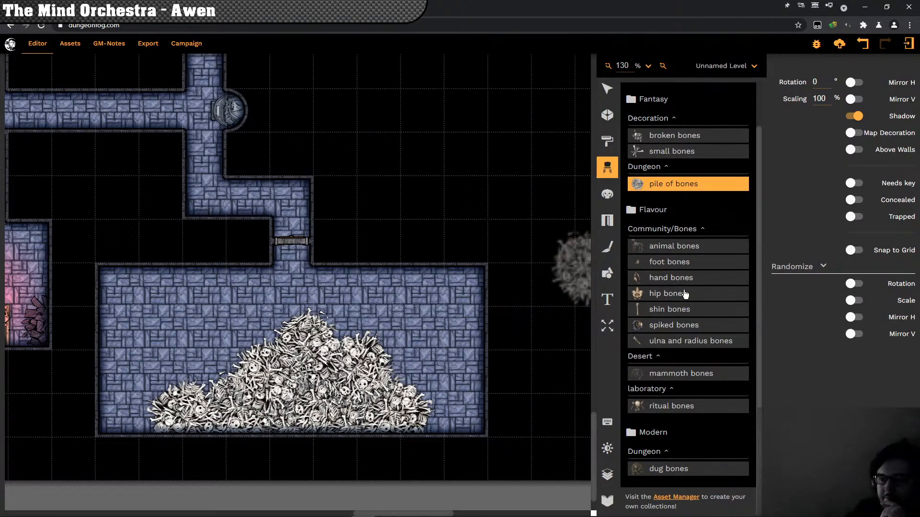
click(668, 293)
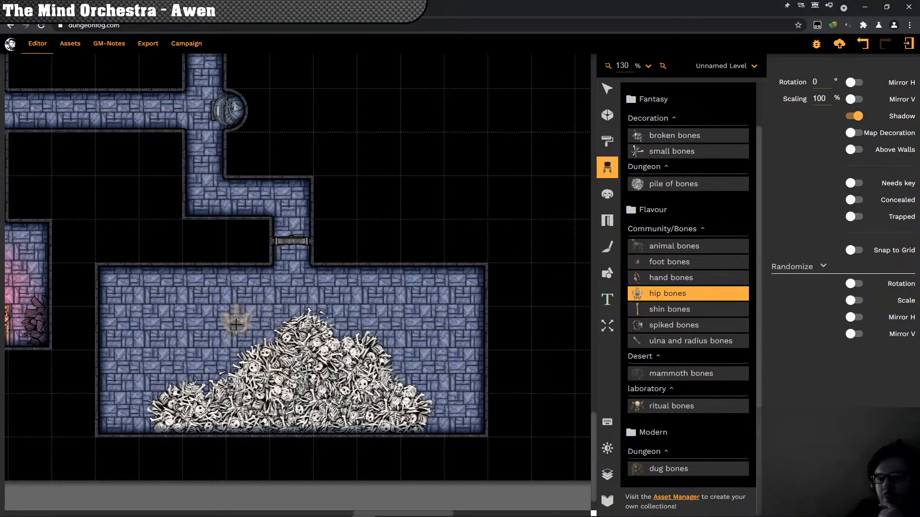
click(218, 344)
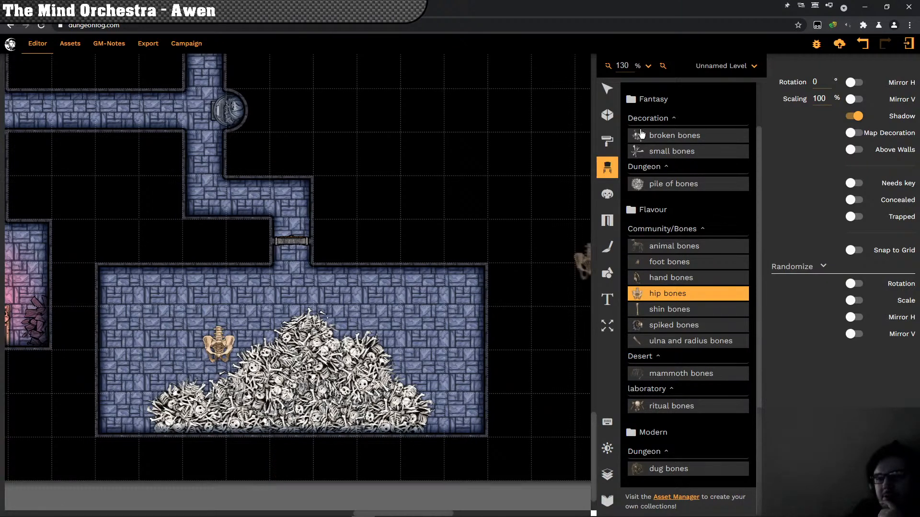
click(610, 98)
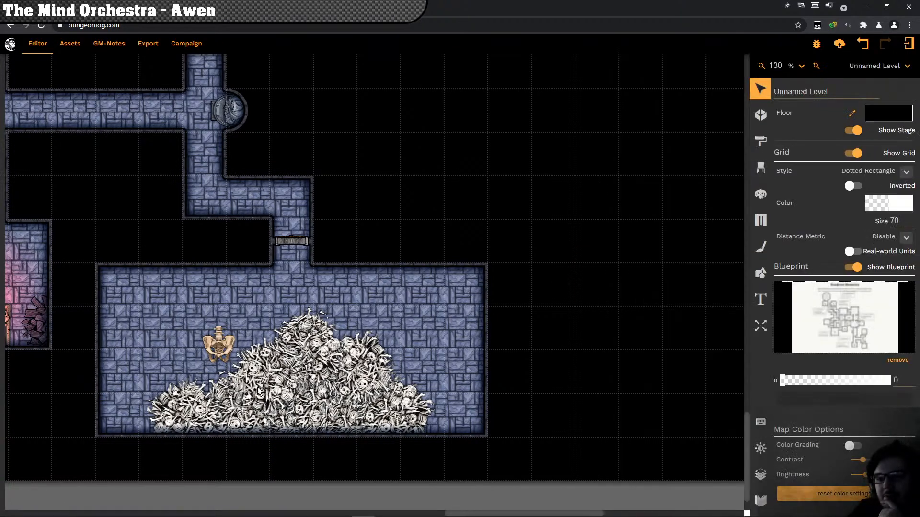
Step: Try colorizing the hip bones and lowering their saturation to -100, and restore roughly their original colours
click(218, 346)
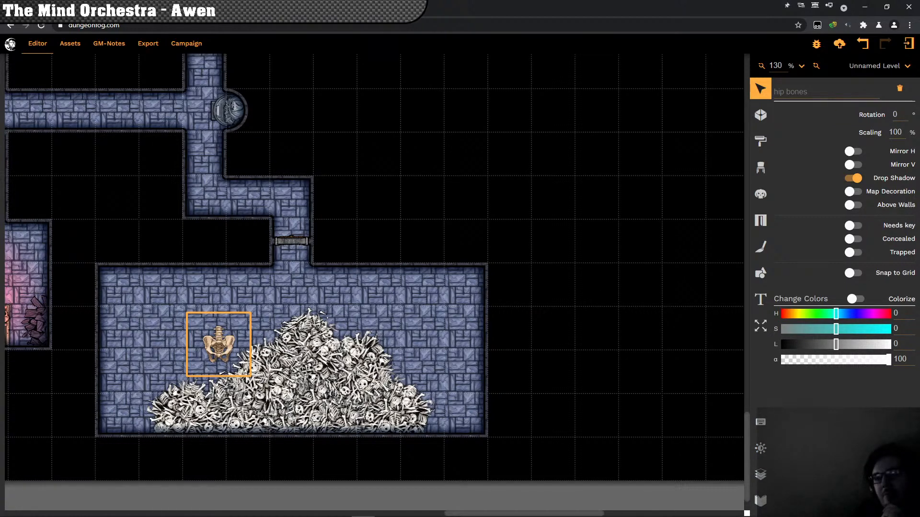
click(855, 300)
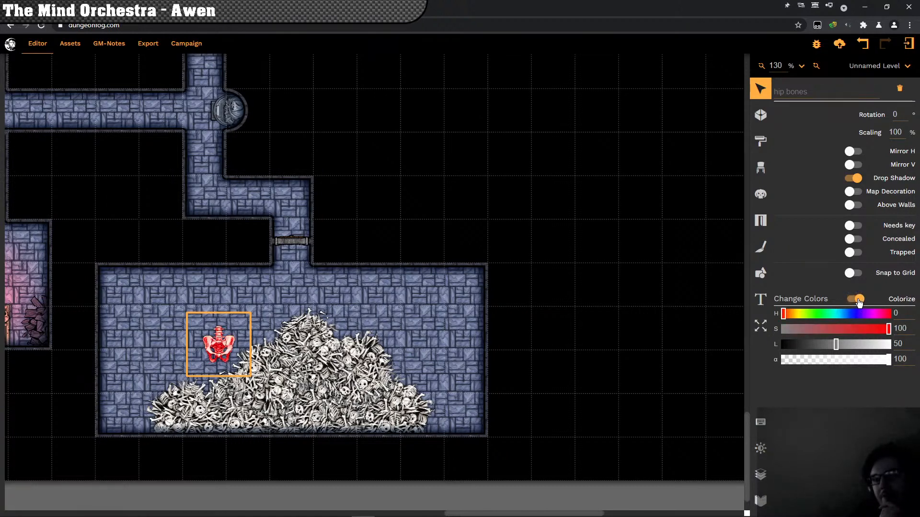
click(857, 300)
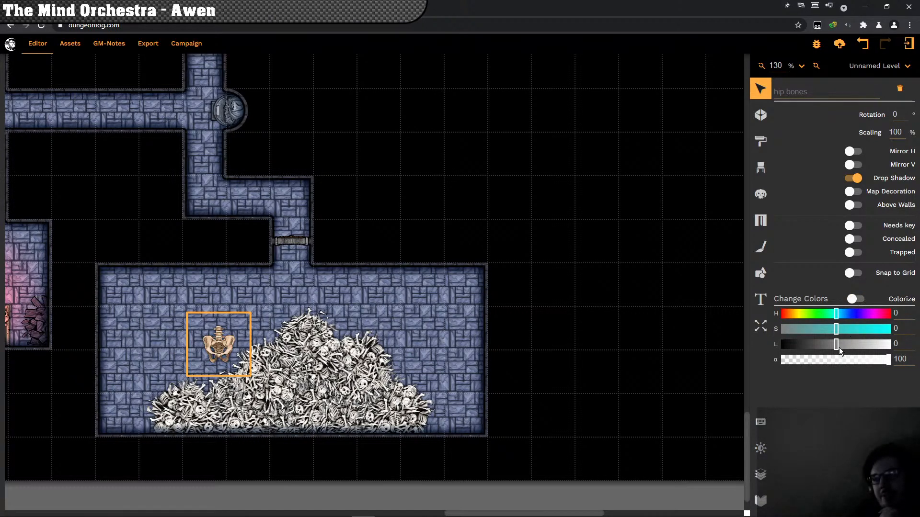
drag(836, 343, 753, 344)
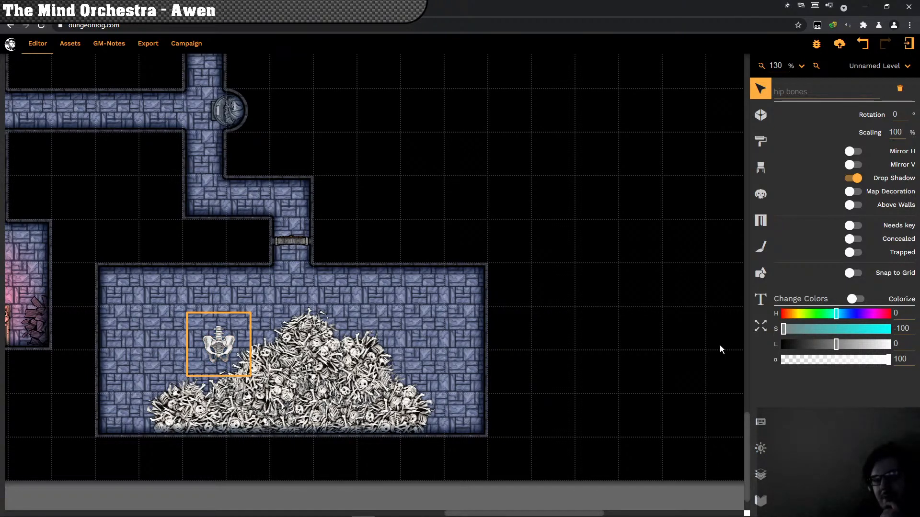
click(820, 329)
click(837, 330)
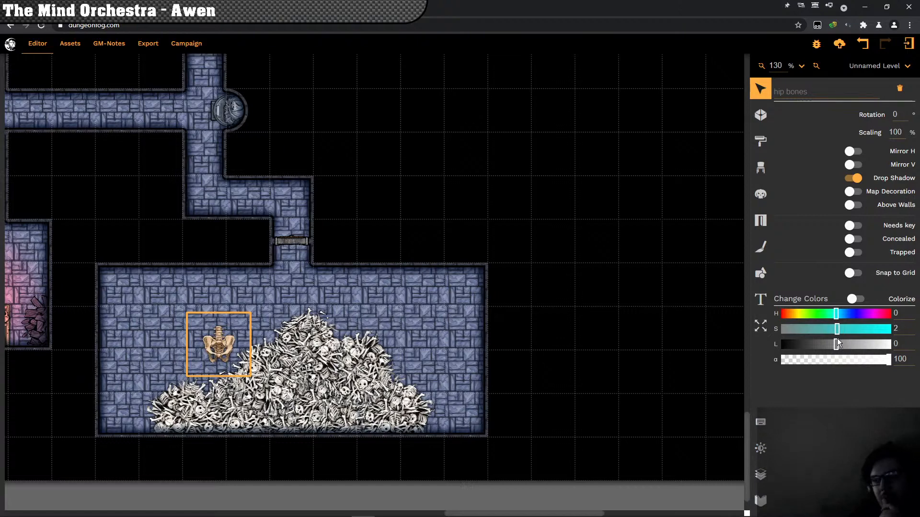
click(836, 338)
Step: Colorize the pile of bones at the heap's peak with hue 20, saturation 40 and lightness 46, and clear the selection
click(309, 343)
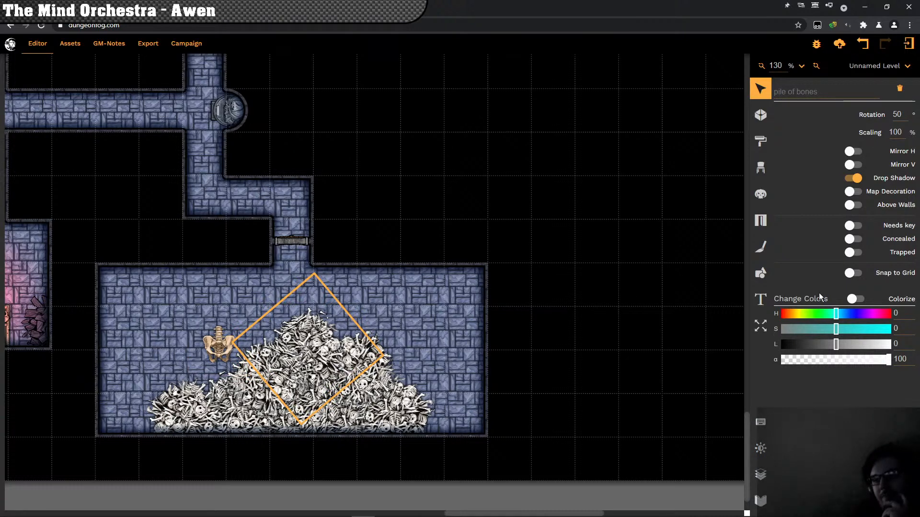
drag(834, 316, 888, 329)
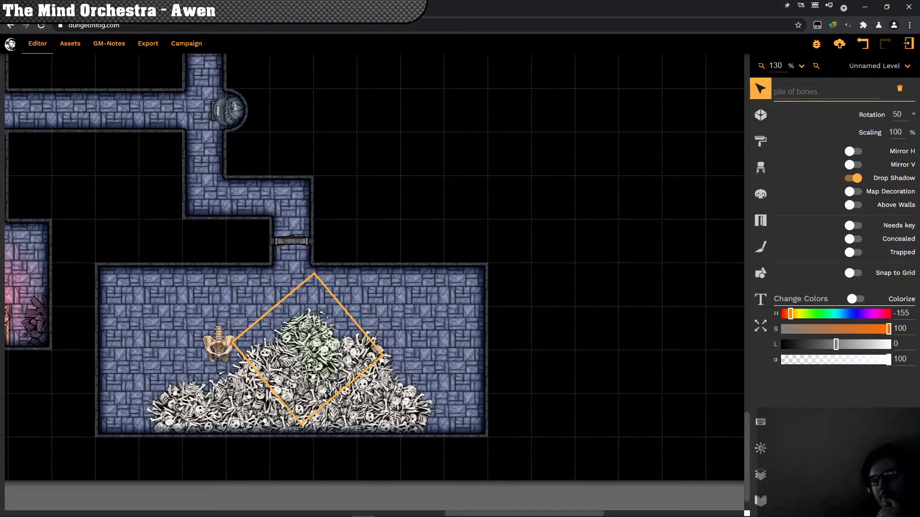
click(856, 299)
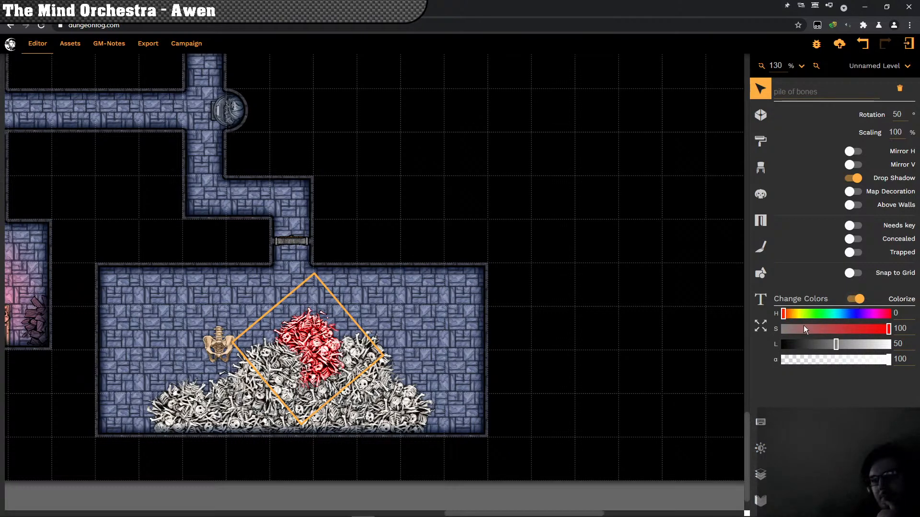
drag(786, 316, 789, 318)
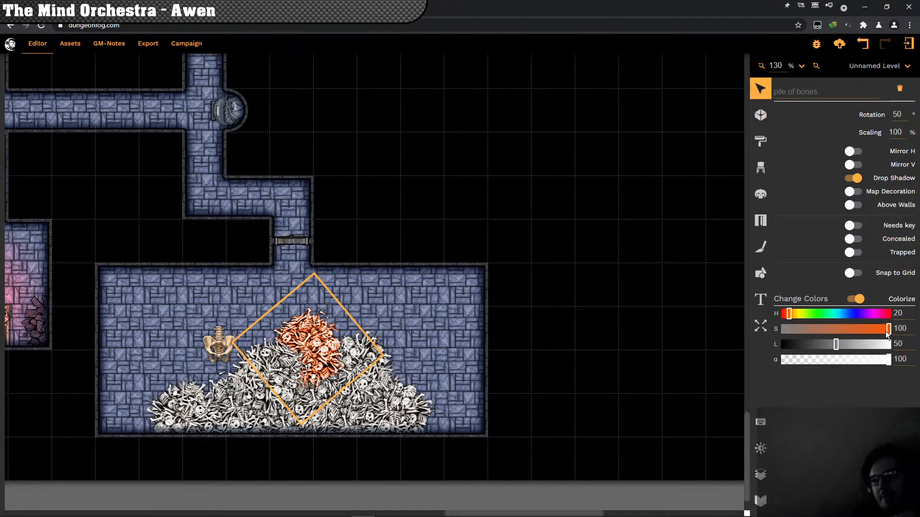
drag(888, 330, 805, 332)
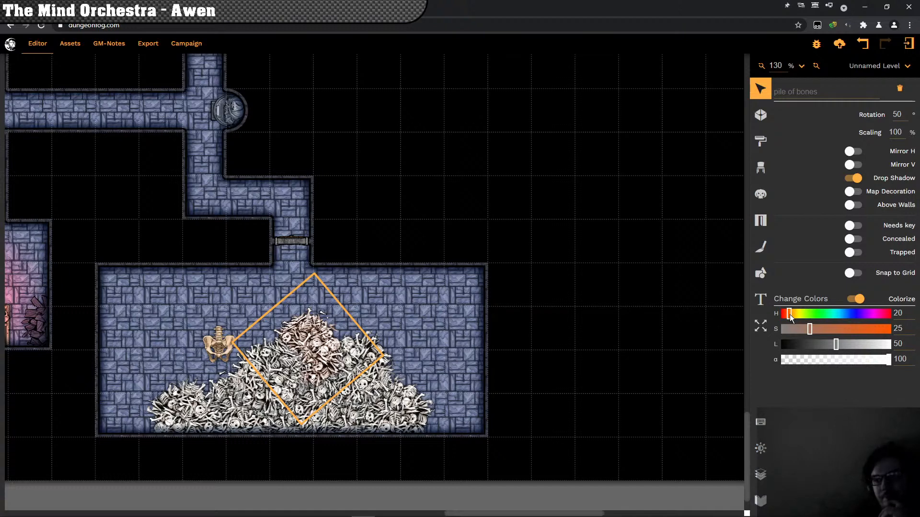
drag(790, 317, 789, 317)
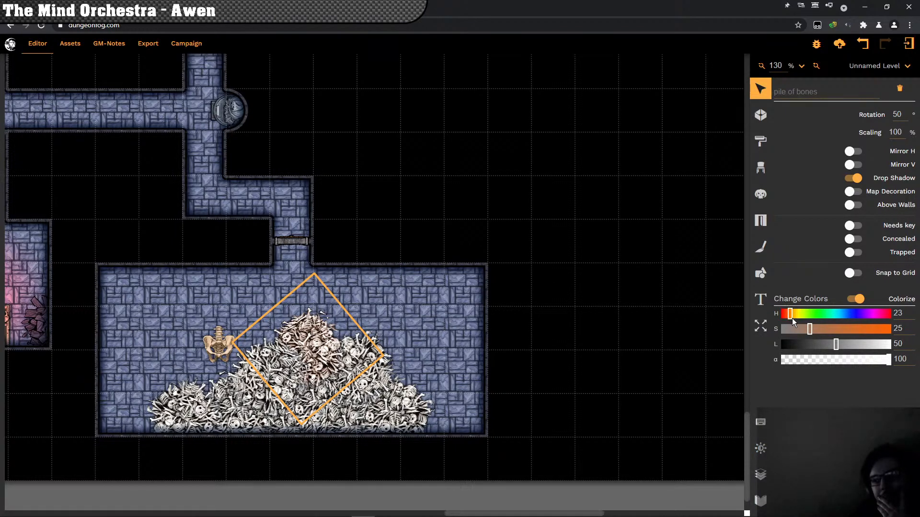
drag(792, 317, 831, 344)
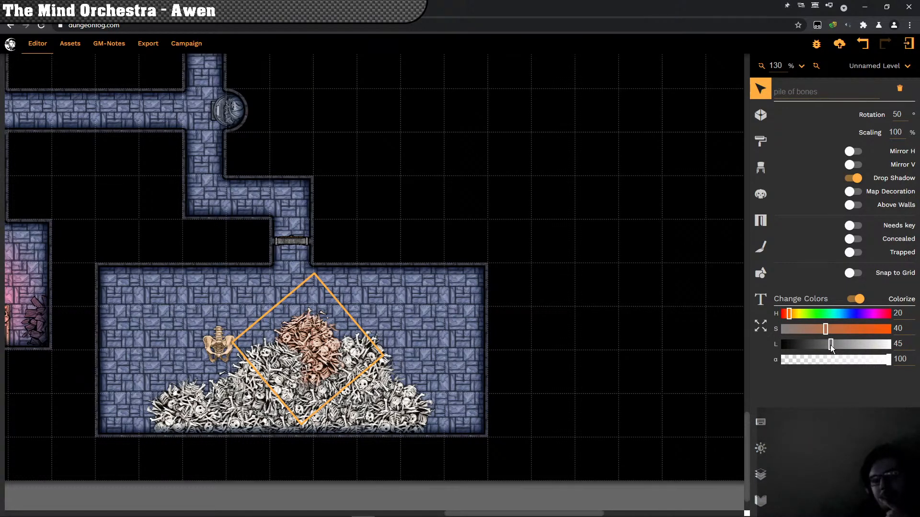
drag(830, 345, 832, 353)
drag(446, 317, 419, 280)
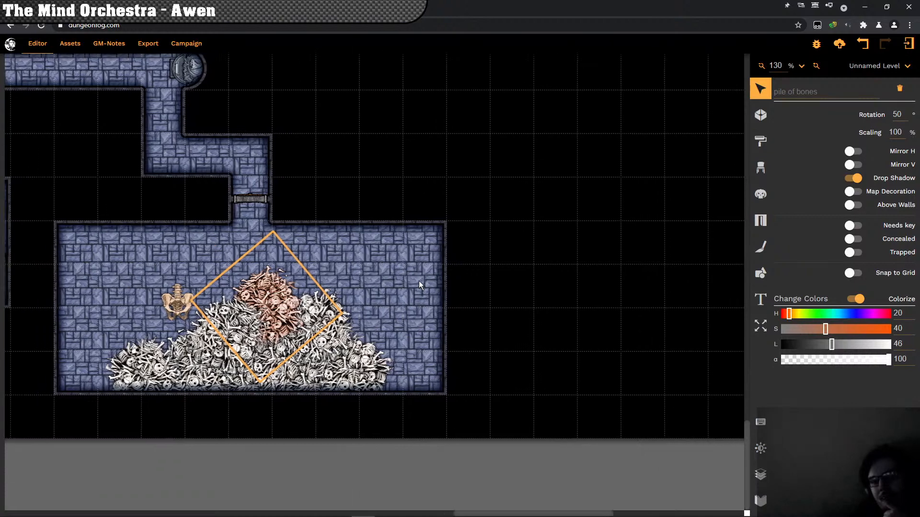
click(527, 243)
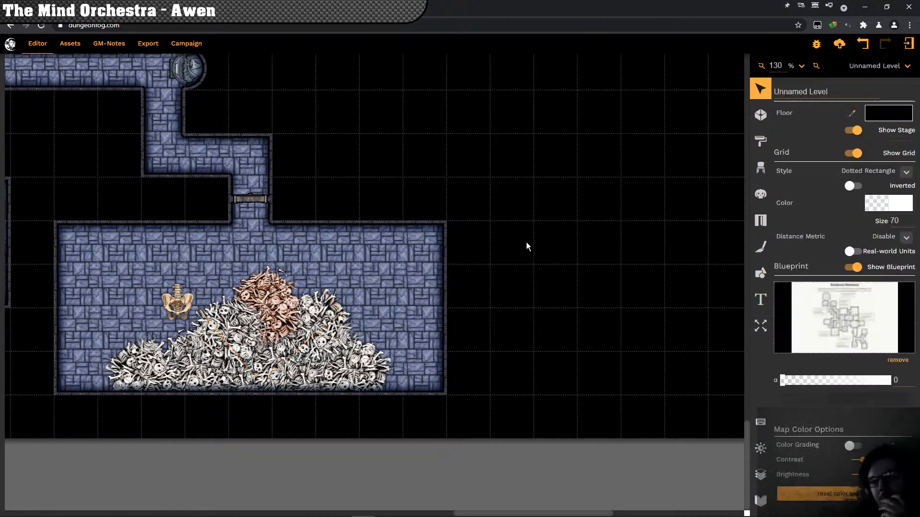
click(266, 292)
click(266, 293)
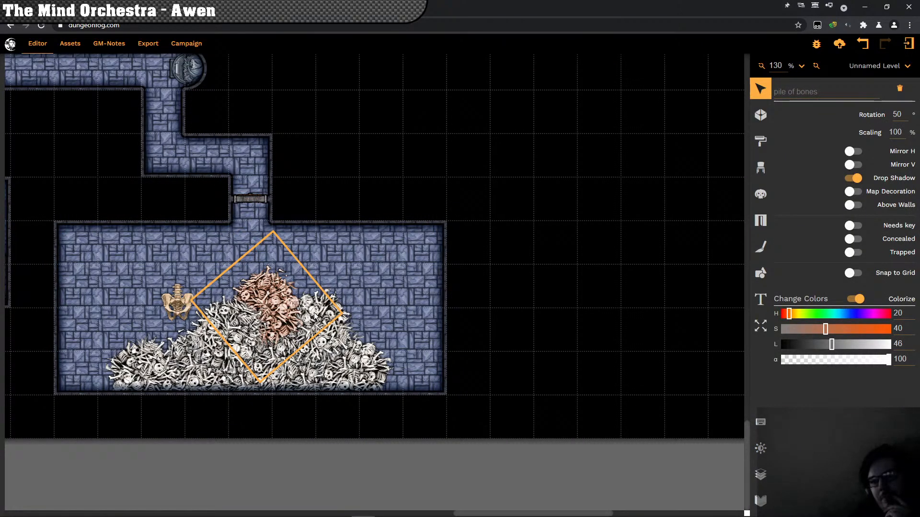
click(330, 325)
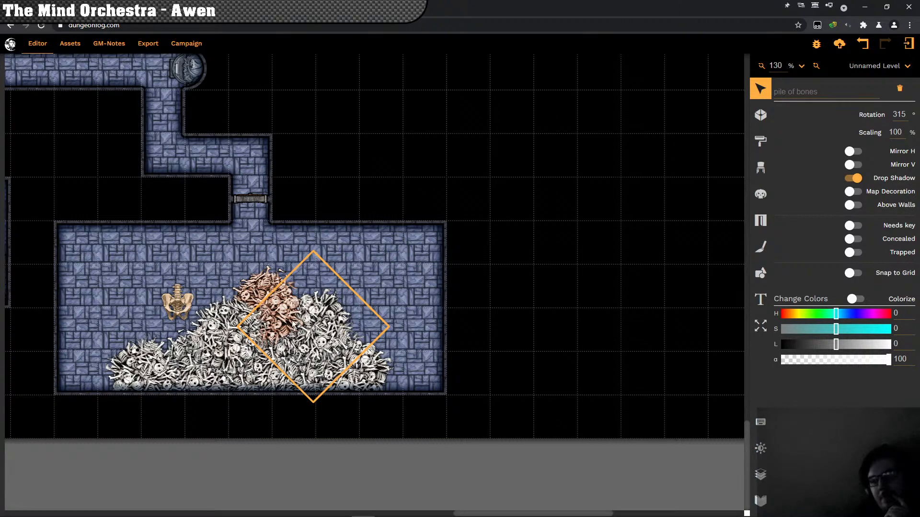
click(276, 301)
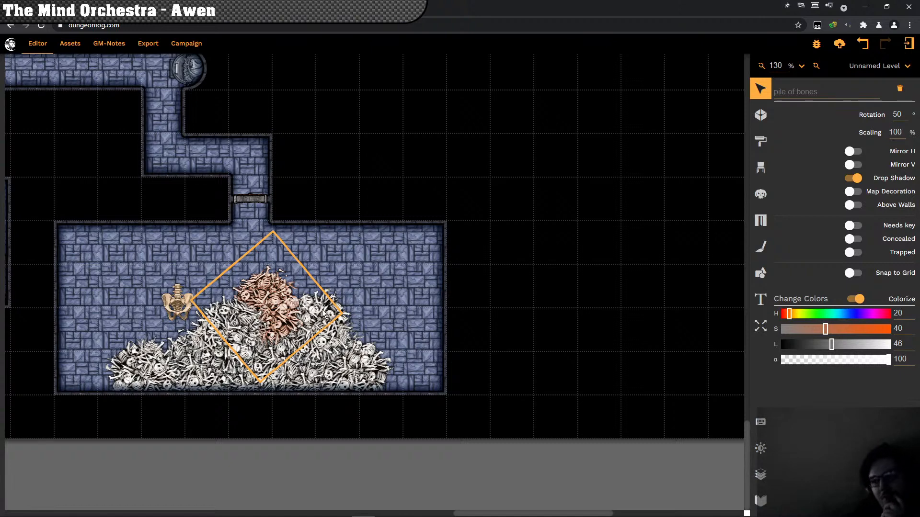
Step: Delete uncoloured piles of bones from the east side of the heap in the southern room
click(337, 328)
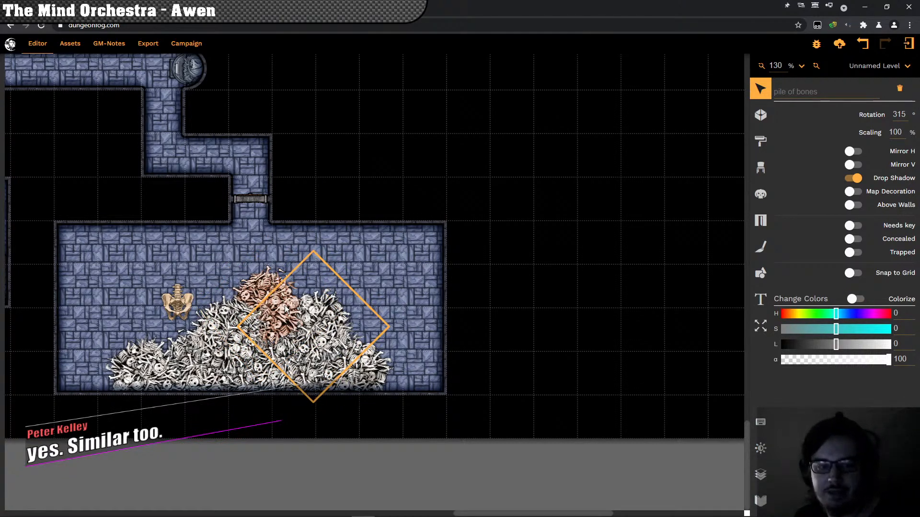
click(341, 369)
click(342, 369)
click(285, 372)
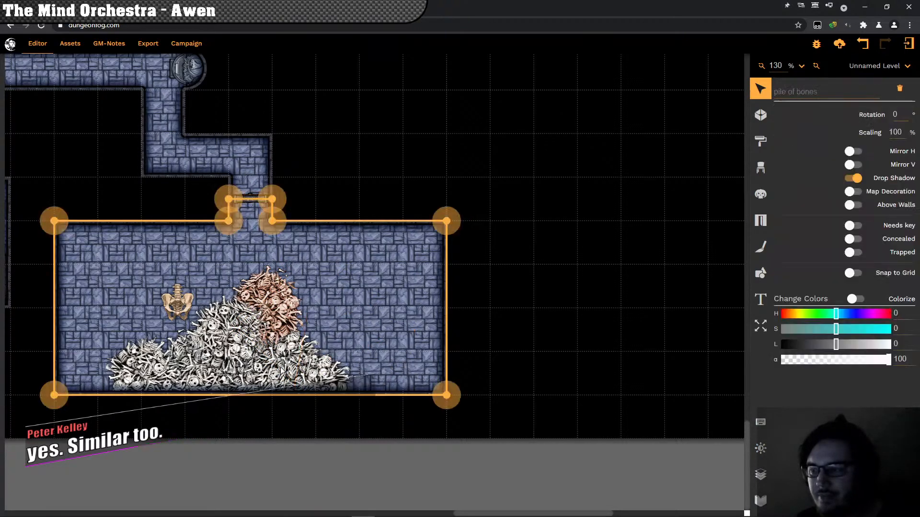
click(287, 372)
key(Delete)
key(ctrl+z)
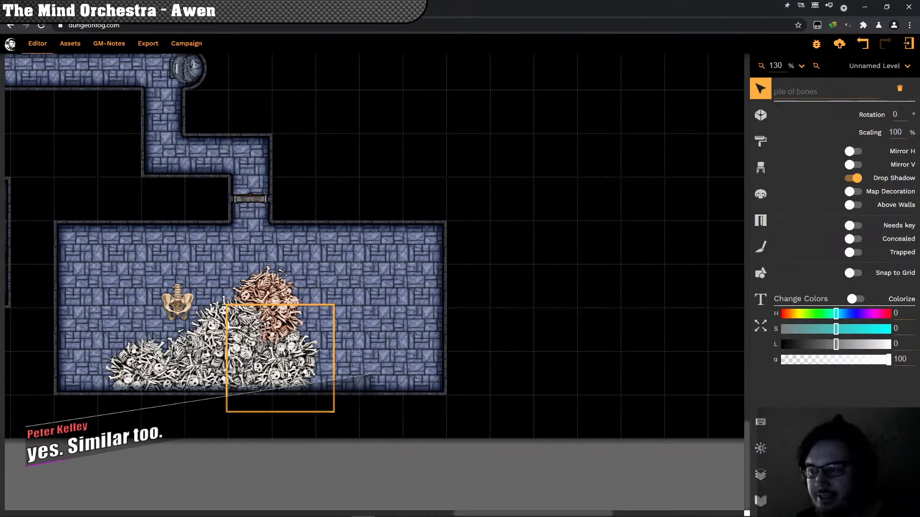
Step: Delete the remaining uncoloured piles of bones, keeping only the colorized pile and the hip bones
click(239, 373)
click(238, 373)
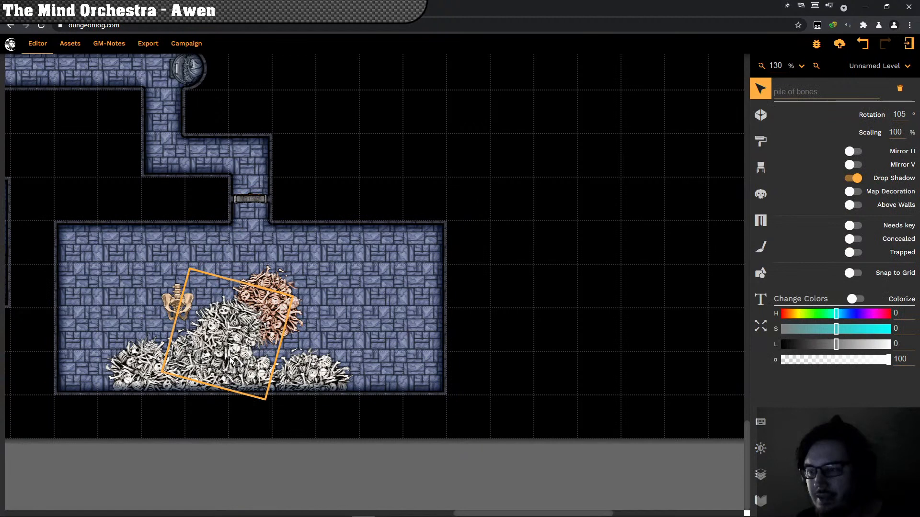
key(Delete)
click(232, 373)
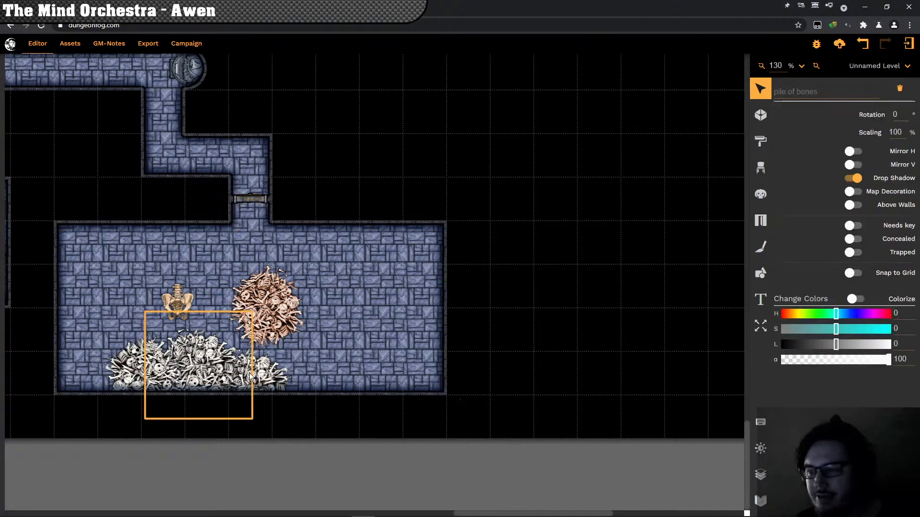
key(Delete)
click(254, 378)
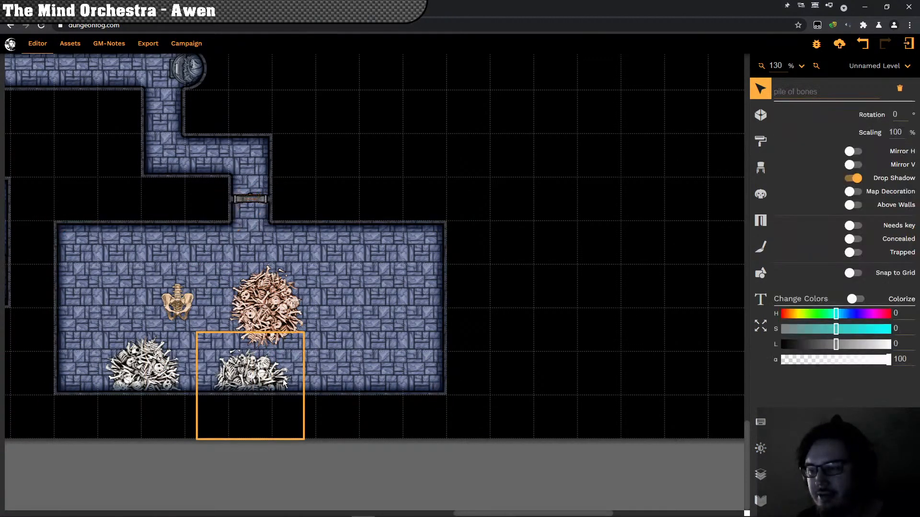
key(Delete)
click(164, 381)
key(Delete)
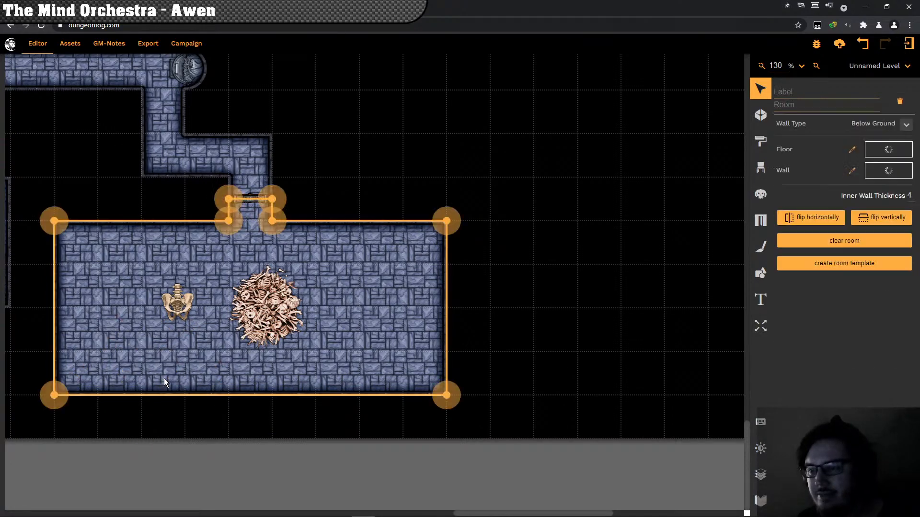
Step: Check the southern room's layer contents for any leftover props, and clear the selection
click(278, 318)
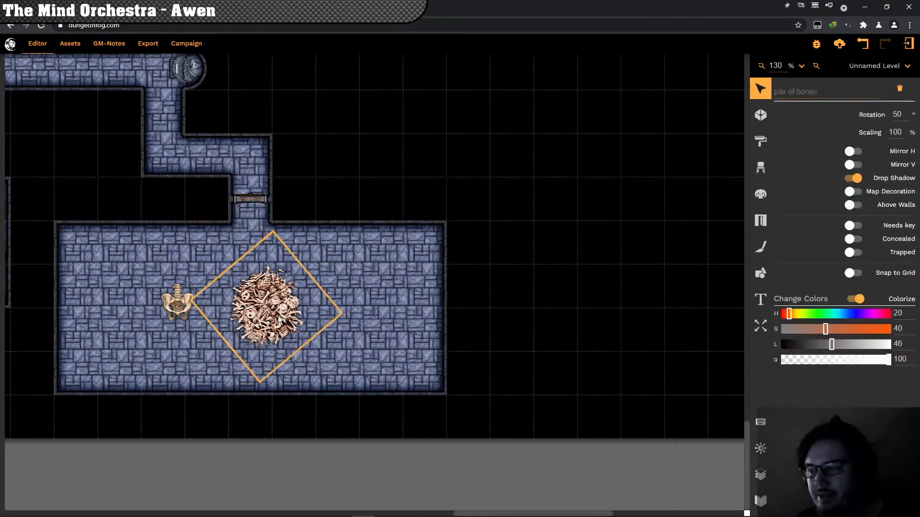
click(386, 314)
click(293, 310)
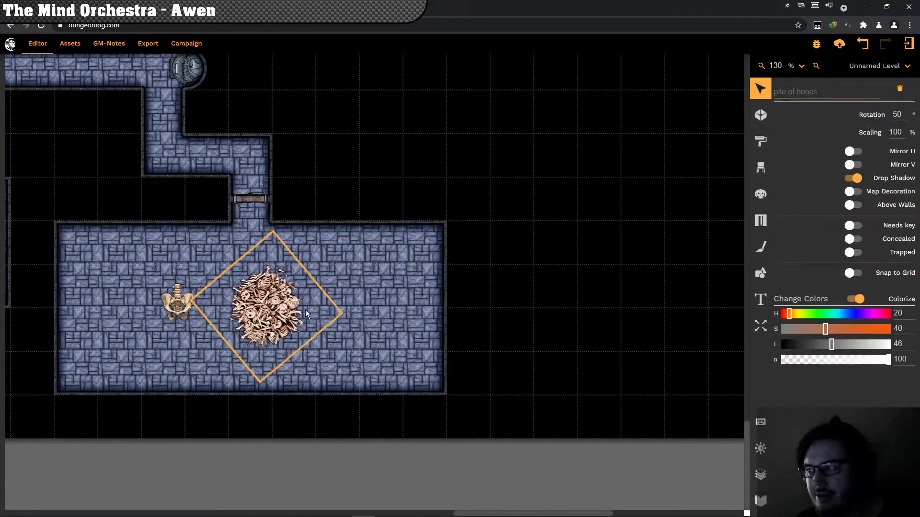
click(386, 300)
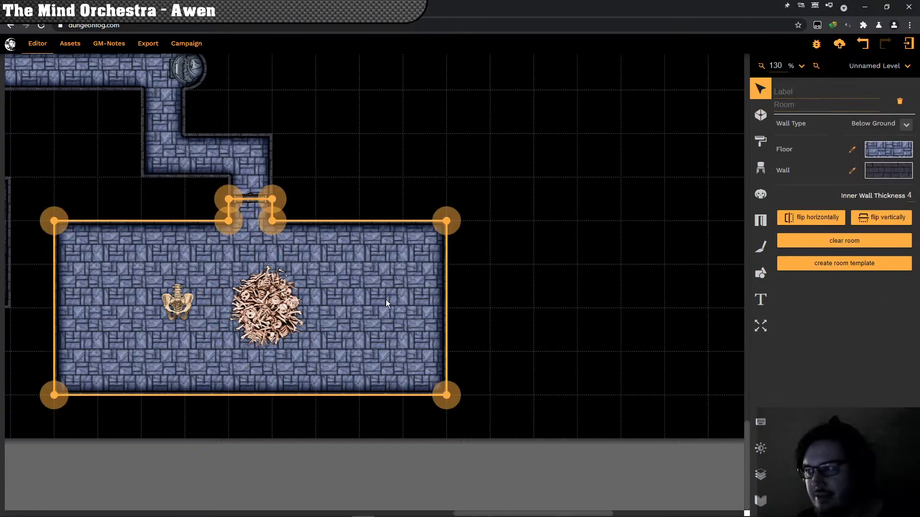
click(760, 474)
click(848, 156)
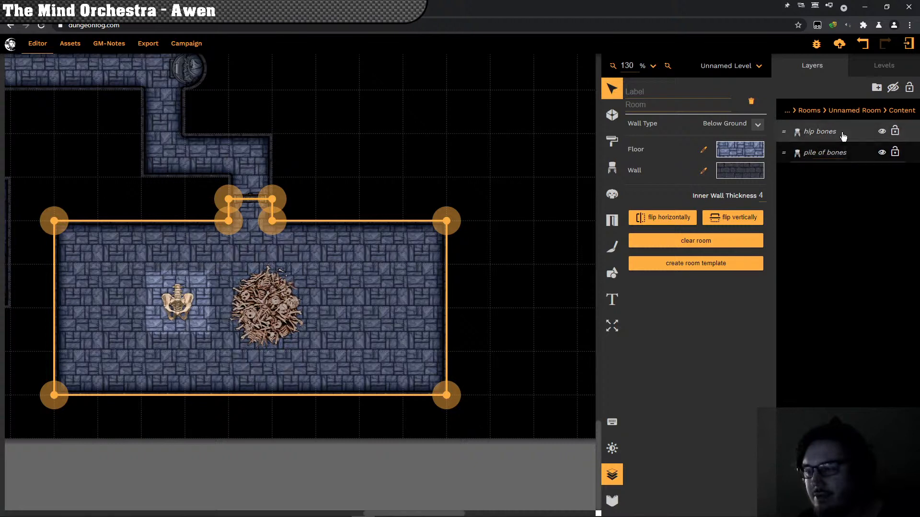
click(611, 473)
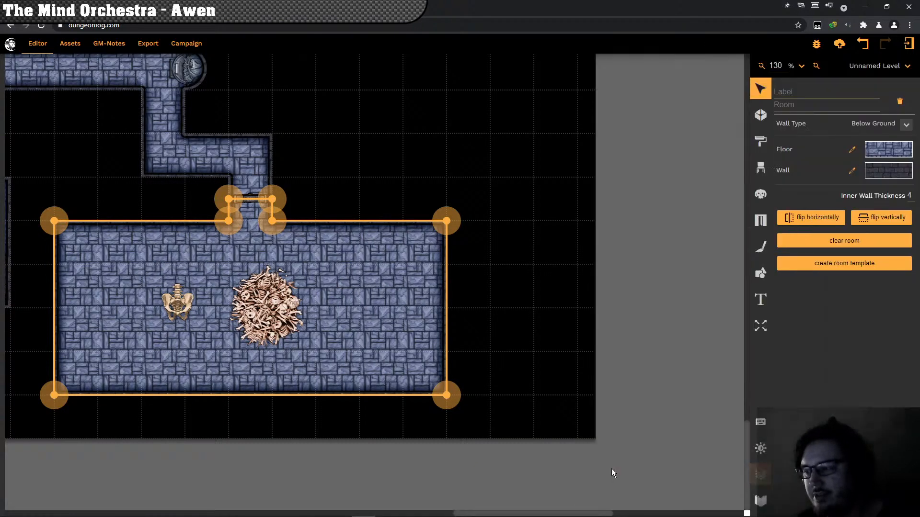
key(Escape)
drag(328, 333, 349, 347)
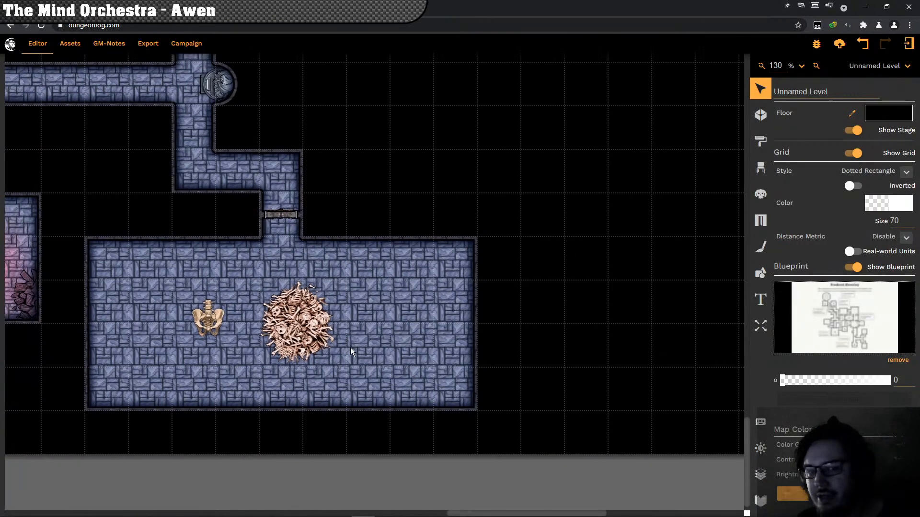
Step: Delete the hip bones and move the colorized pile of bones out of the room onto the empty stage to the northeast
click(211, 330)
click(211, 329)
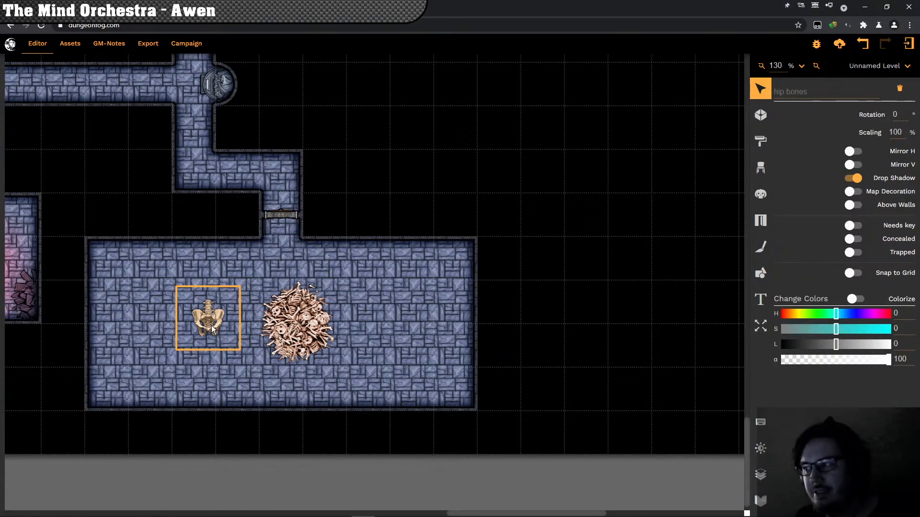
click(354, 315)
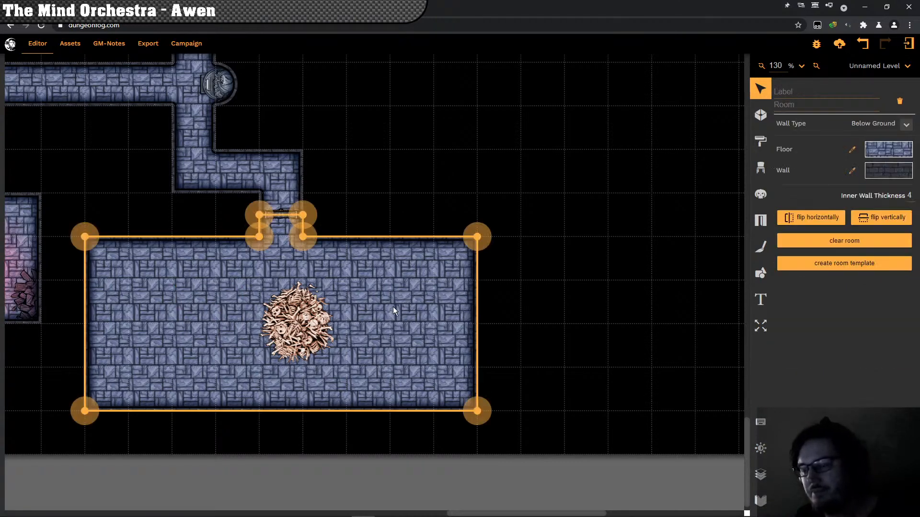
click(297, 329)
drag(298, 328, 389, 130)
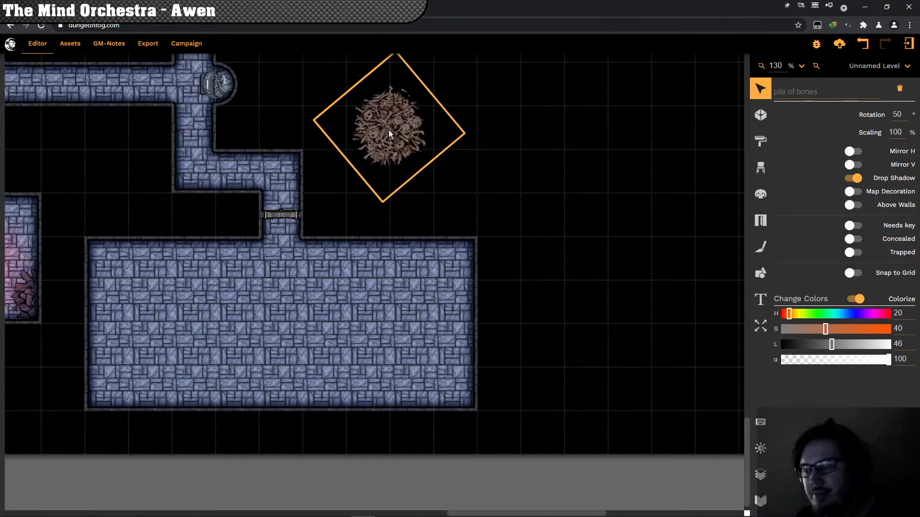
click(492, 211)
Step: Draw a rectangular inner room 7 by 3 squares against the southern room's south wall, with two extra points along its north edge
scroll(533, 224, down, 1)
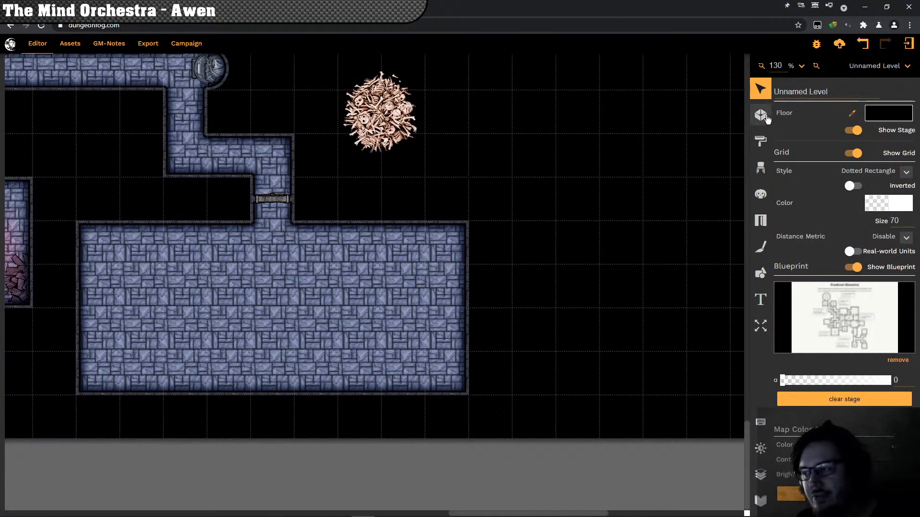
click(761, 115)
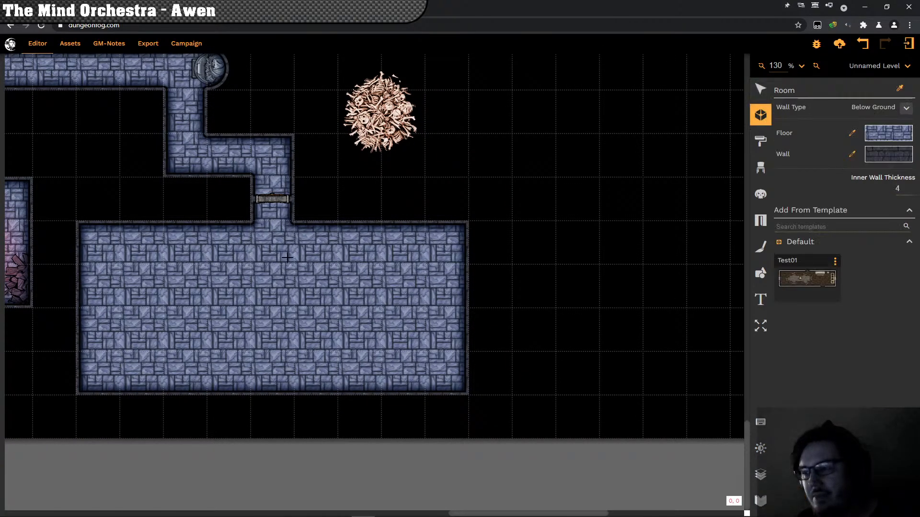
scroll(134, 411, up, 1)
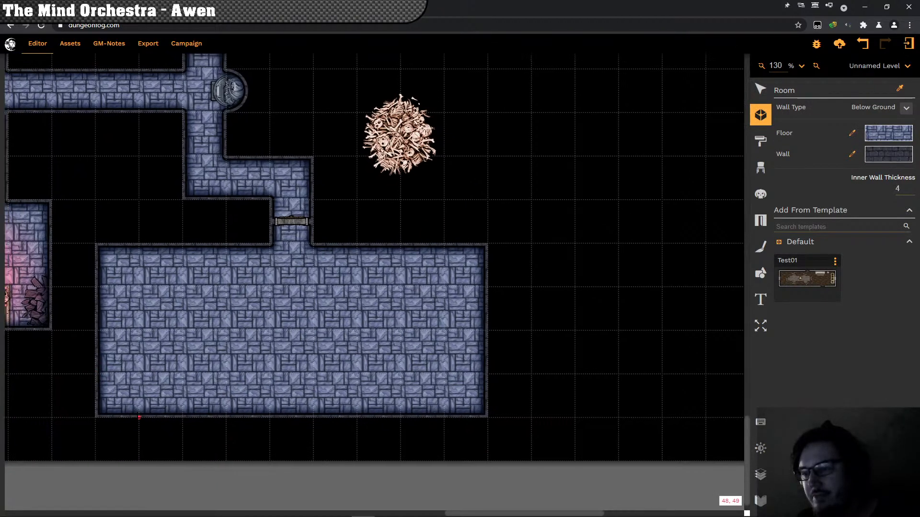
mouse_move(139, 418)
mouse_down()
mouse_move(464, 410)
mouse_move(444, 418)
mouse_up()
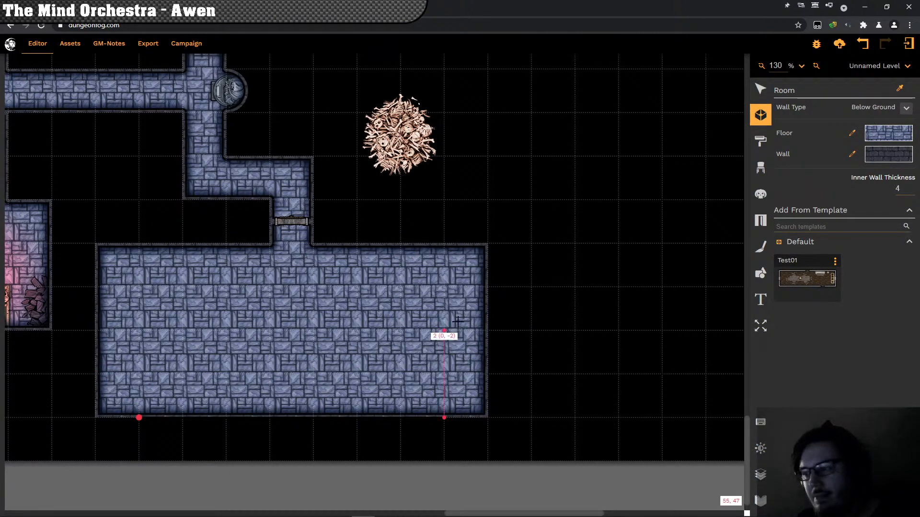
click(441, 270)
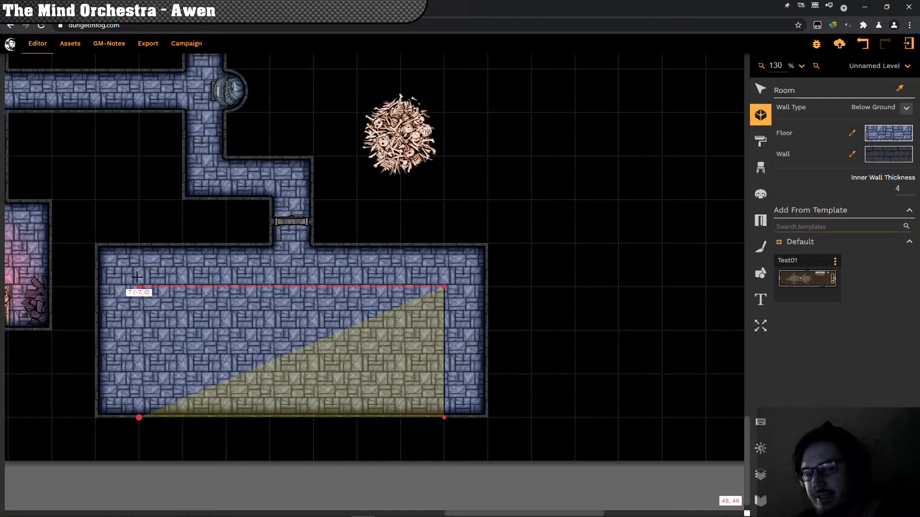
click(319, 292)
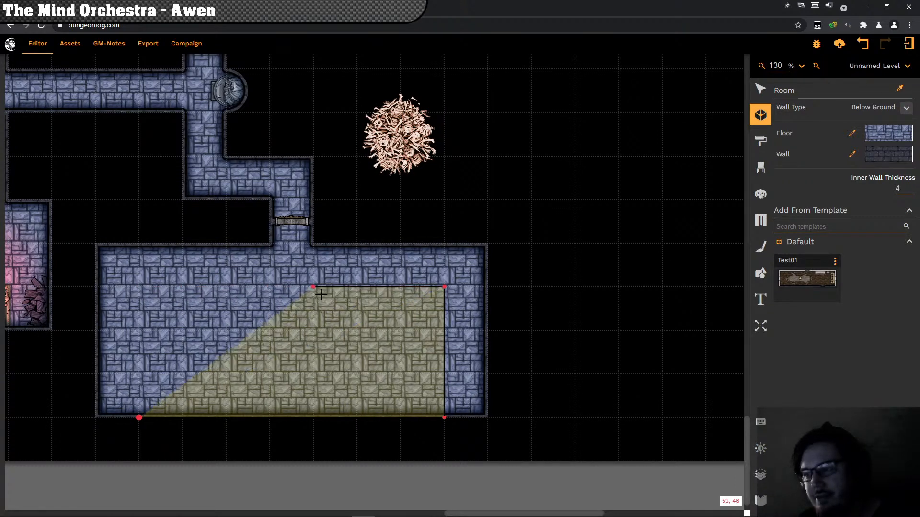
click(270, 291)
click(138, 285)
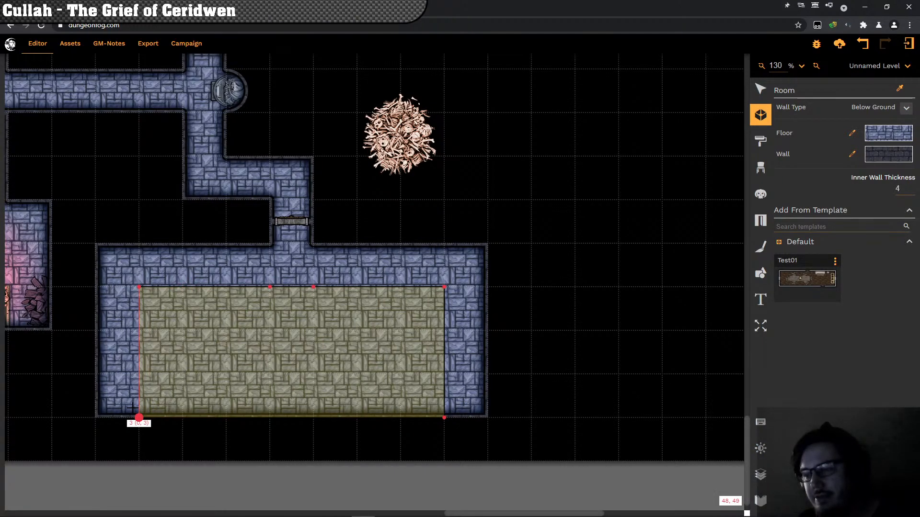
double_click(413, 406)
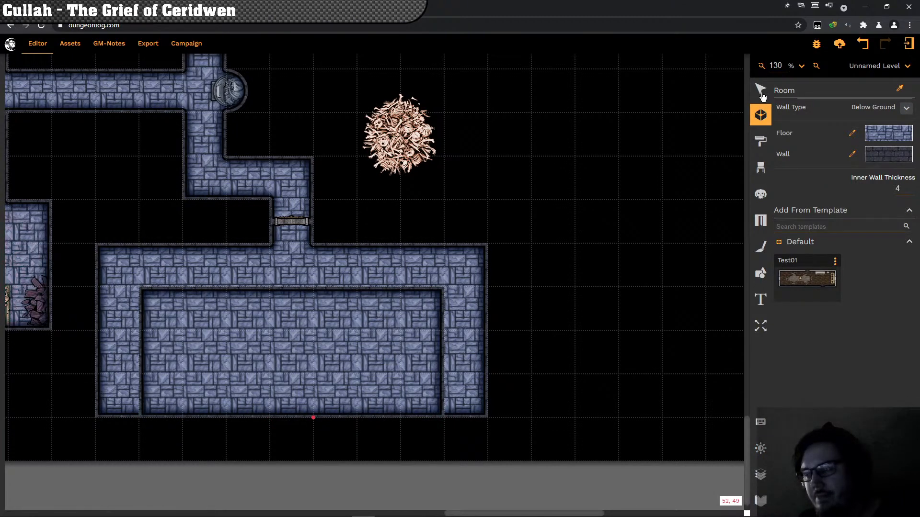
key(Escape)
Step: Chamfer the inner room's northwest corner by one square, using the corner wall point and the nearest extra north-edge point
click(188, 326)
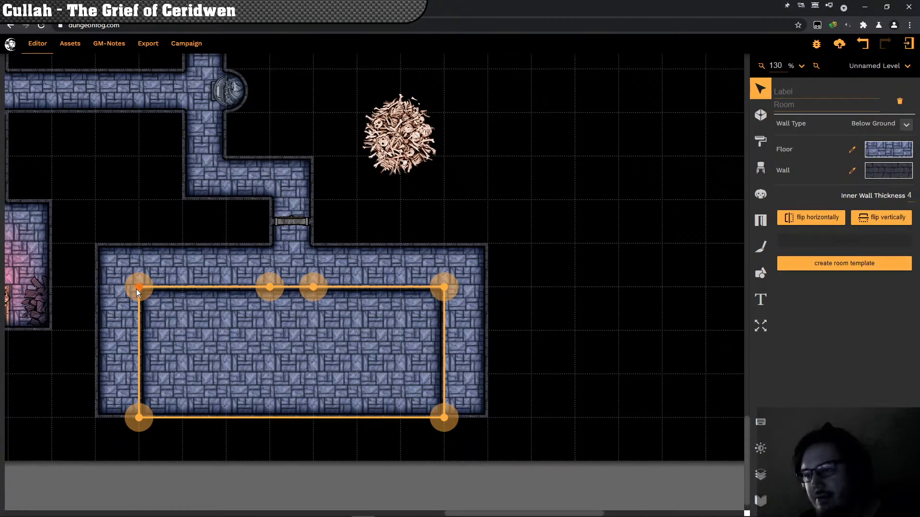
drag(137, 288, 139, 331)
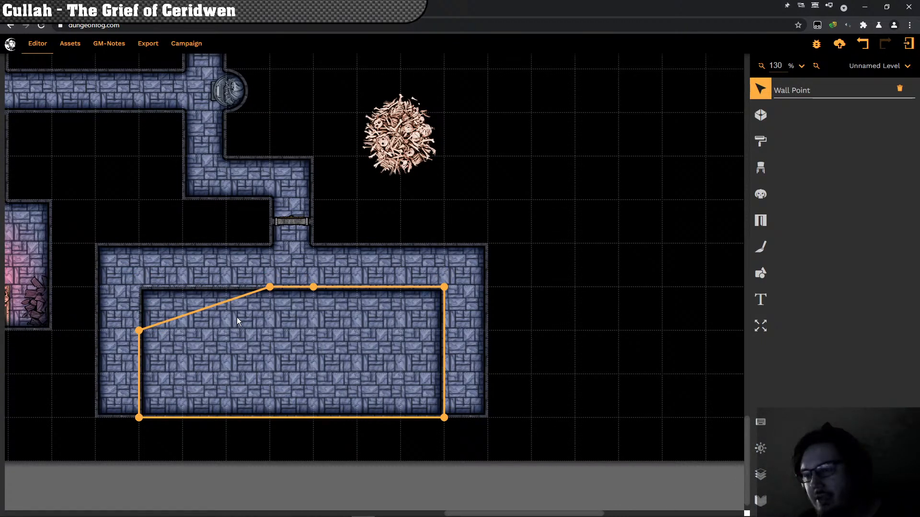
click(237, 343)
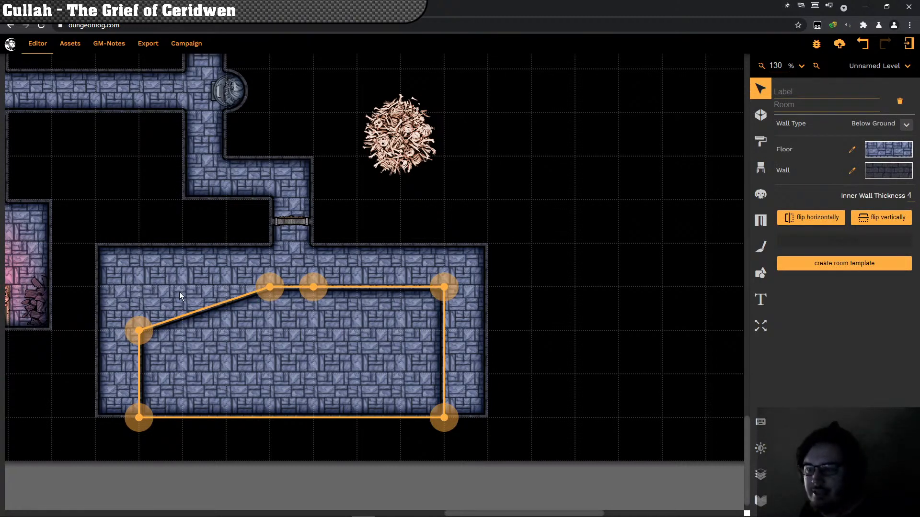
drag(179, 292, 180, 293)
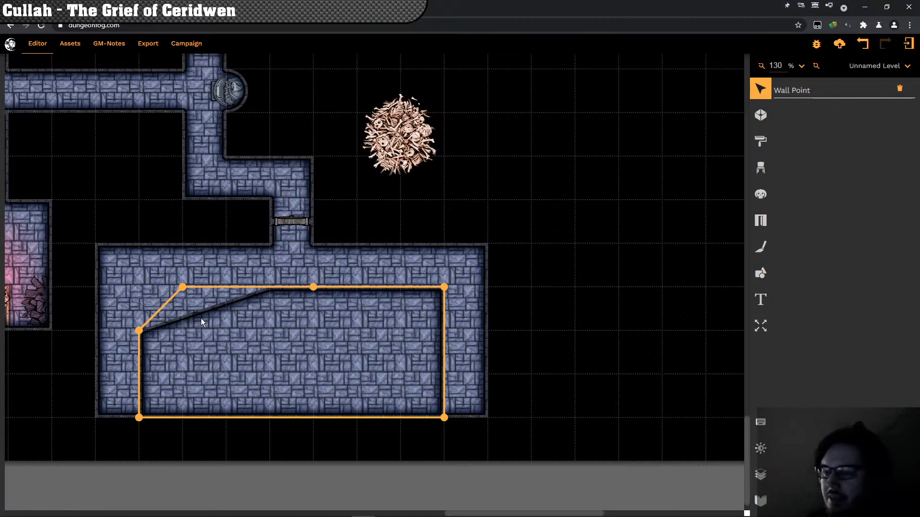
Step: Chamfer the inner room's northeast corner by one square to mirror the northwest corner
click(260, 324)
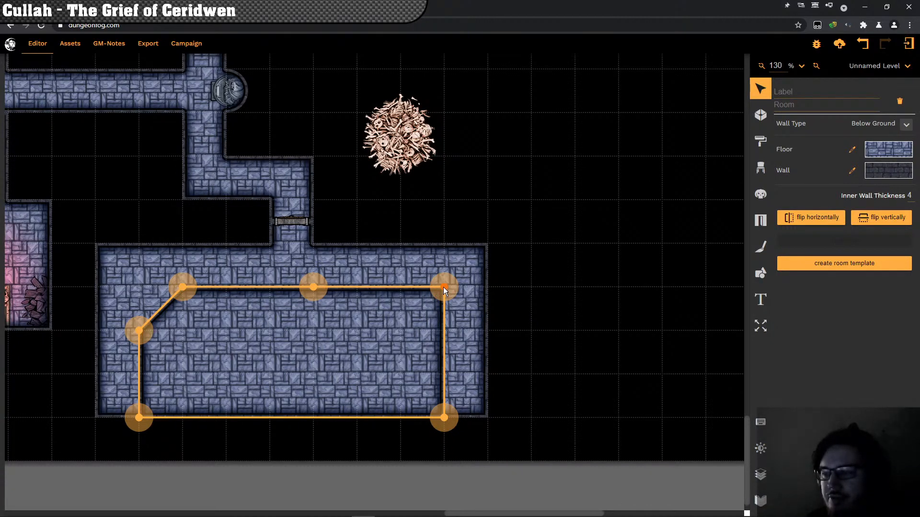
drag(443, 286, 444, 332)
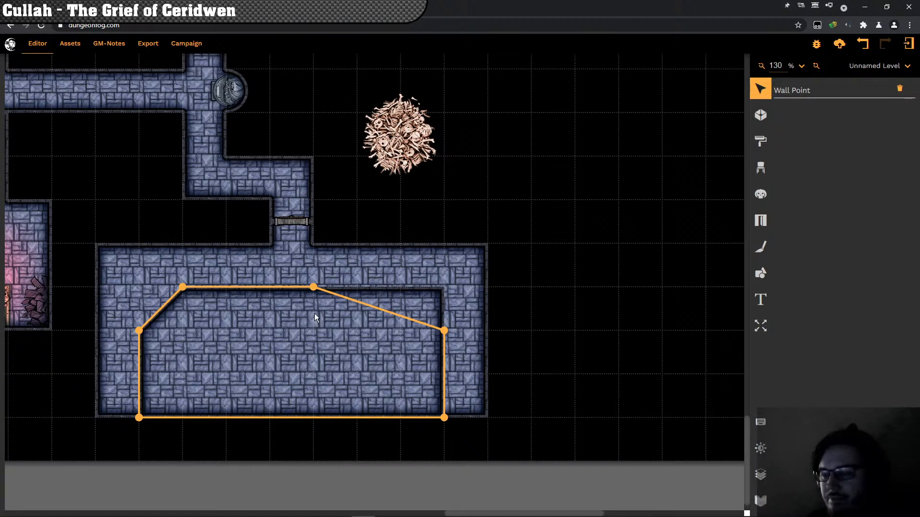
click(165, 309)
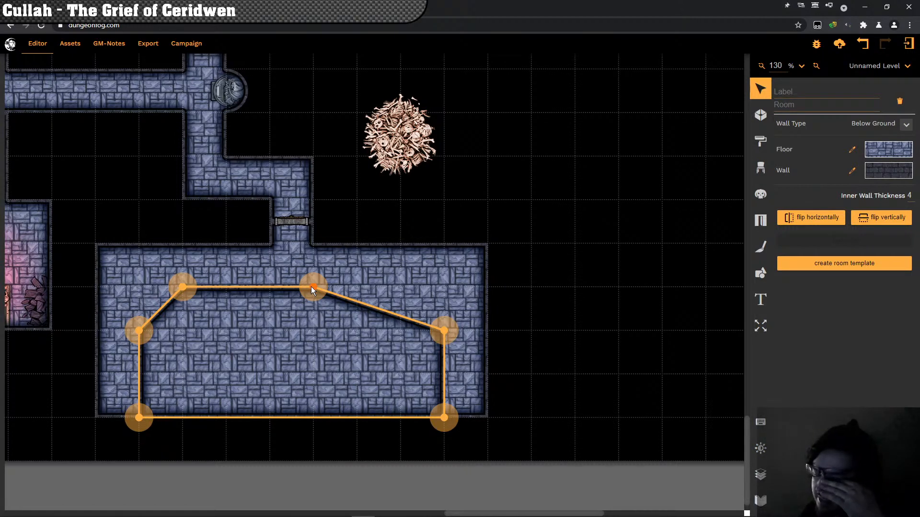
click(403, 287)
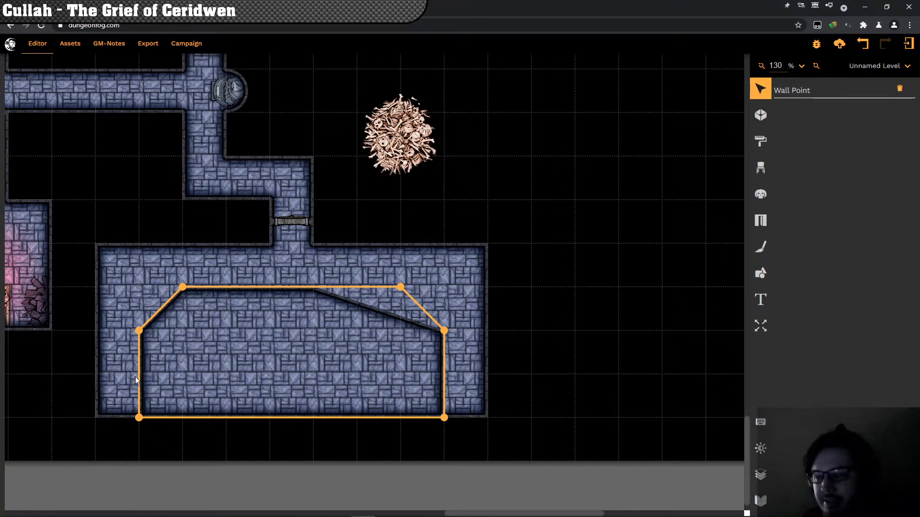
click(328, 304)
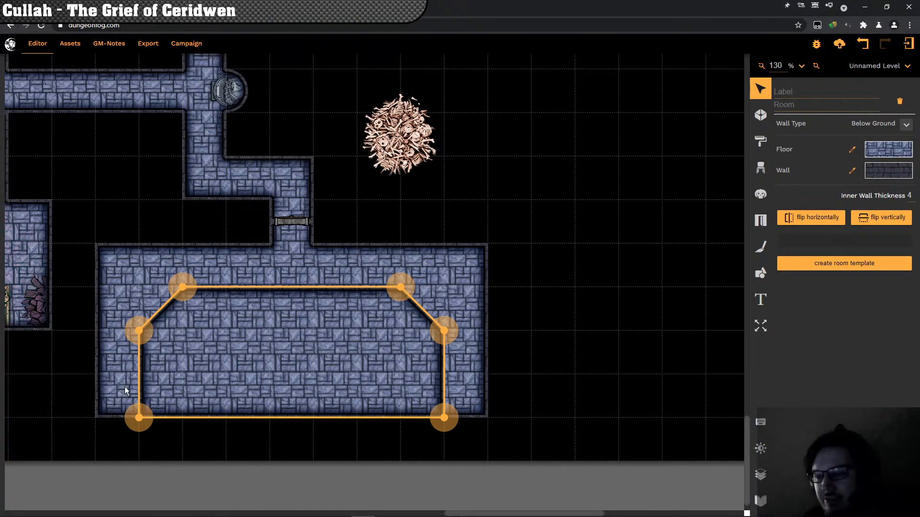
Step: Turn the inner room's chamfered northwest wall segment into a rounded corner with the Circle segment type
click(137, 395)
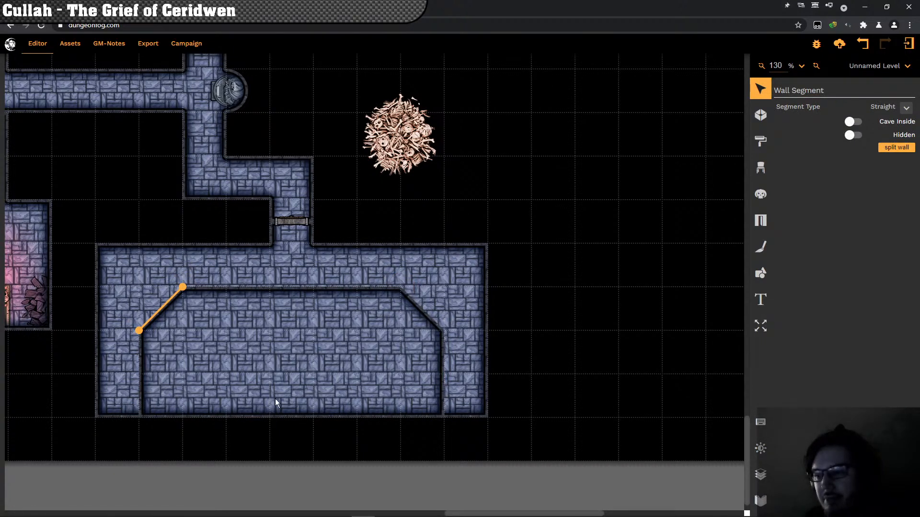
click(220, 354)
click(162, 310)
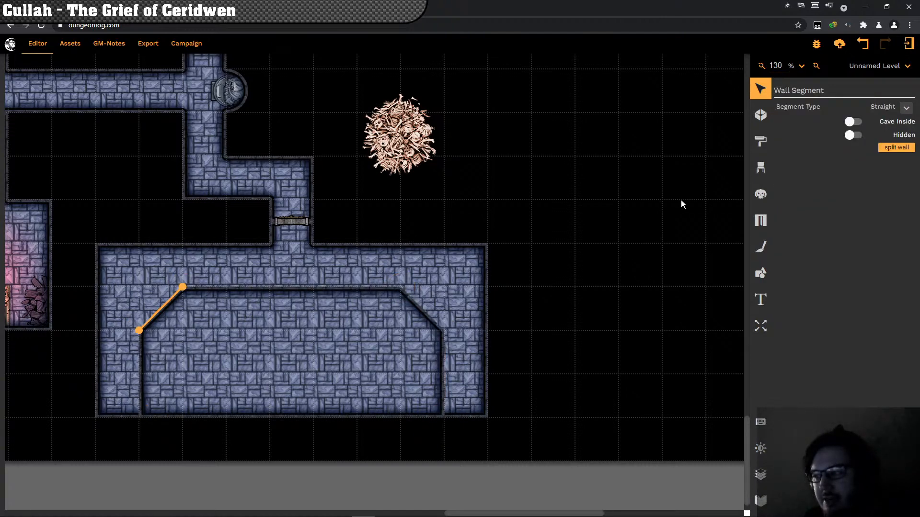
click(905, 107)
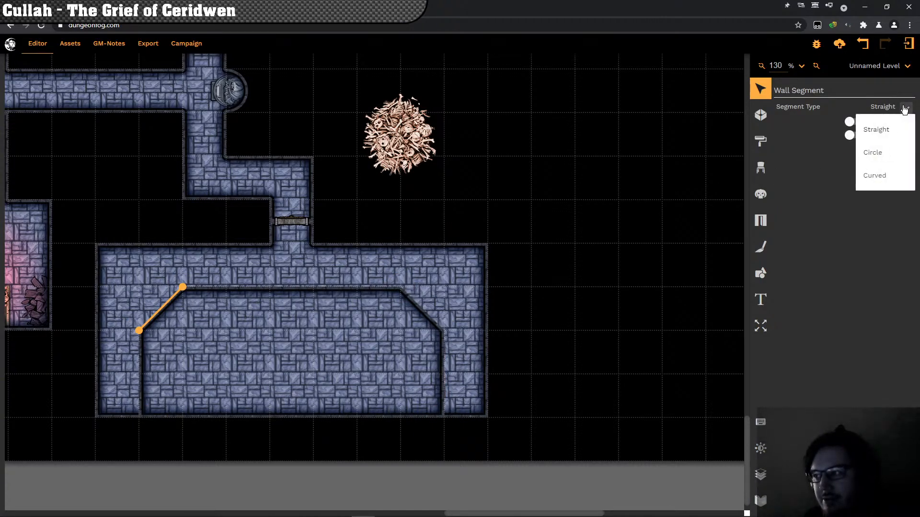
click(884, 158)
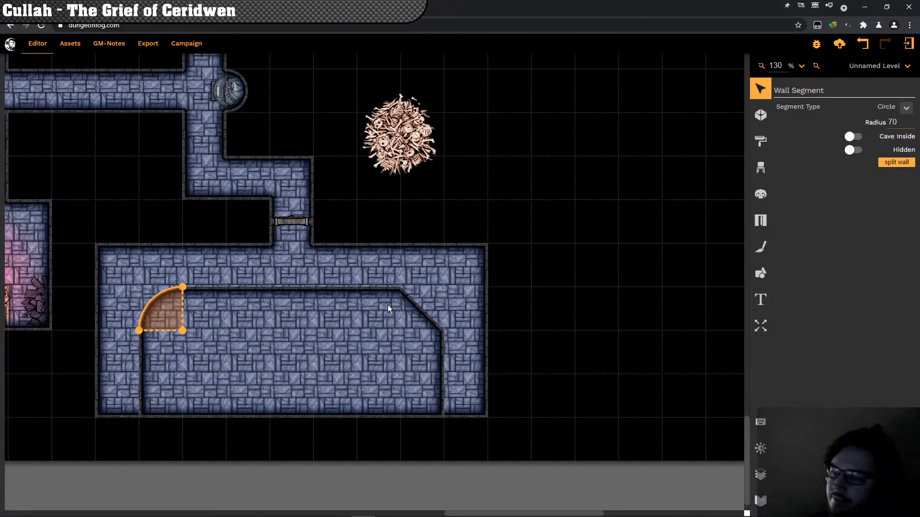
Step: Round the inner room's northeast corner by changing its diagonal wall segment to the Circle type
click(384, 316)
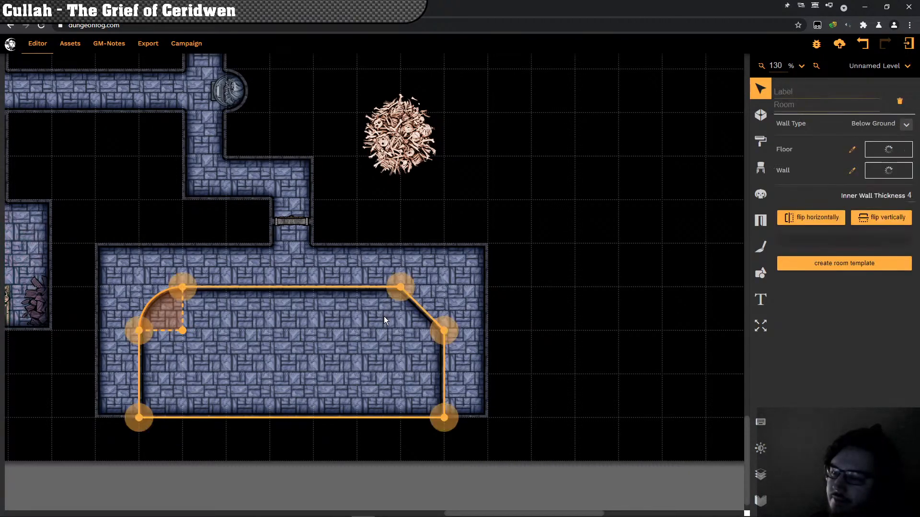
click(423, 315)
click(904, 108)
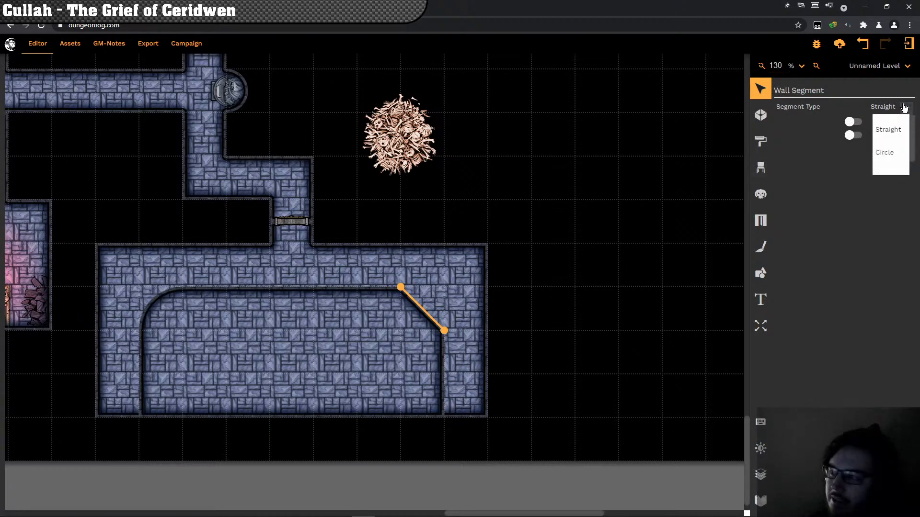
click(891, 159)
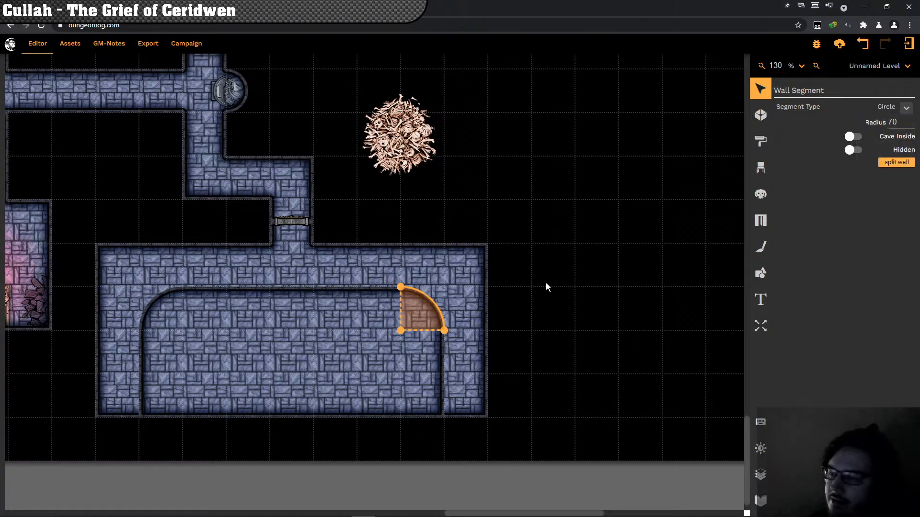
click(516, 260)
Step: Move the colorized pile of bones from the empty stage into the inner room's southwest corner
click(419, 133)
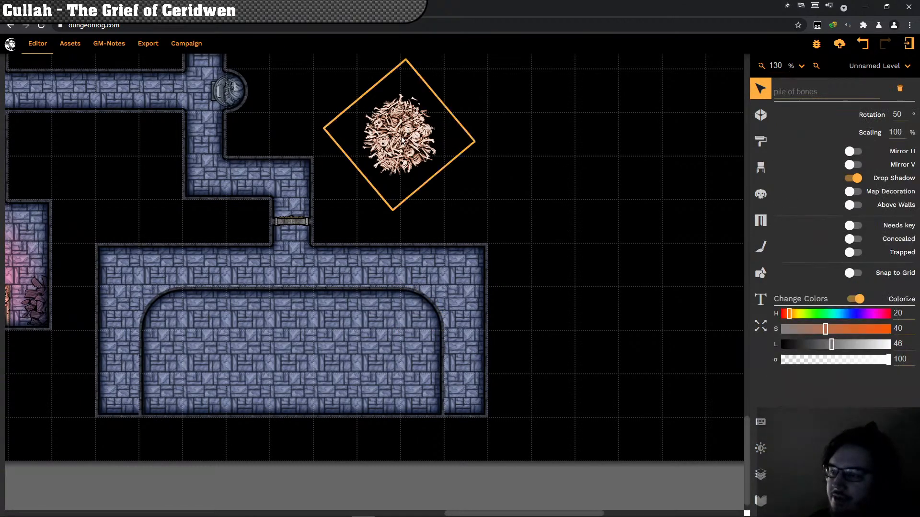
drag(364, 273, 164, 394)
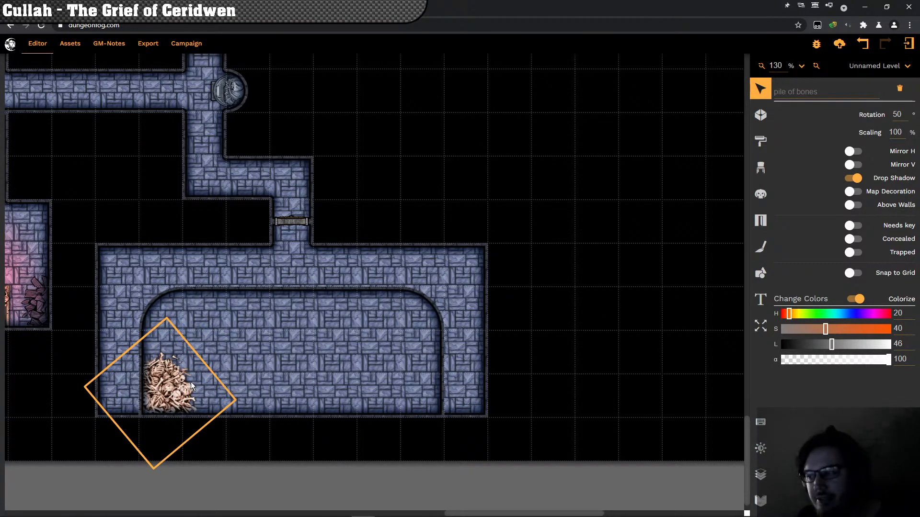
click(223, 438)
drag(225, 433, 241, 419)
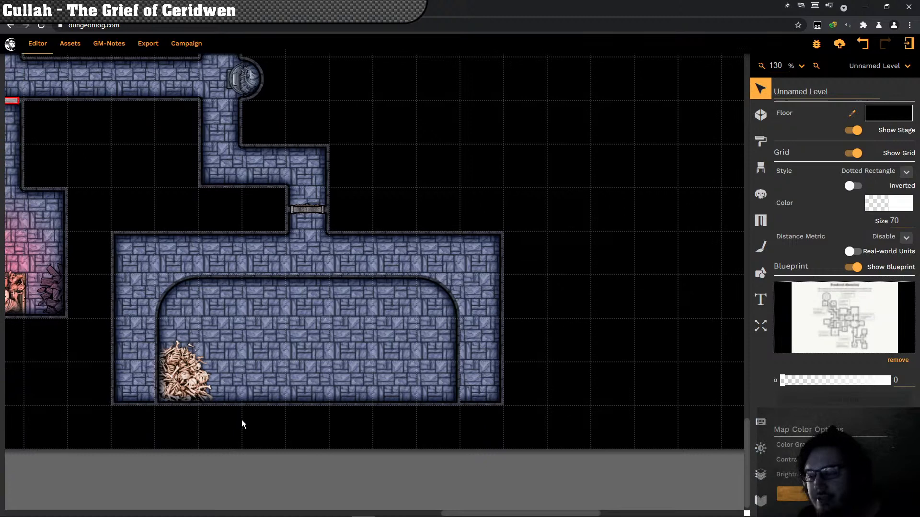
Step: Place overlapping, variously rotated copies of the pile of bones along the inner room's west side and south wall
click(188, 367)
click(188, 367)
drag(188, 366, 430, 375)
scroll(178, 333, down, 3)
scroll(178, 330, down, 2)
scroll(173, 322, down, 8)
scroll(214, 352, down, 6)
scroll(216, 362, up, 3)
scroll(234, 369, down, 4)
scroll(294, 360, up, 3)
scroll(290, 382, up, 5)
scroll(352, 367, up, 3)
scroll(379, 367, down, 3)
scroll(388, 369, up, 3)
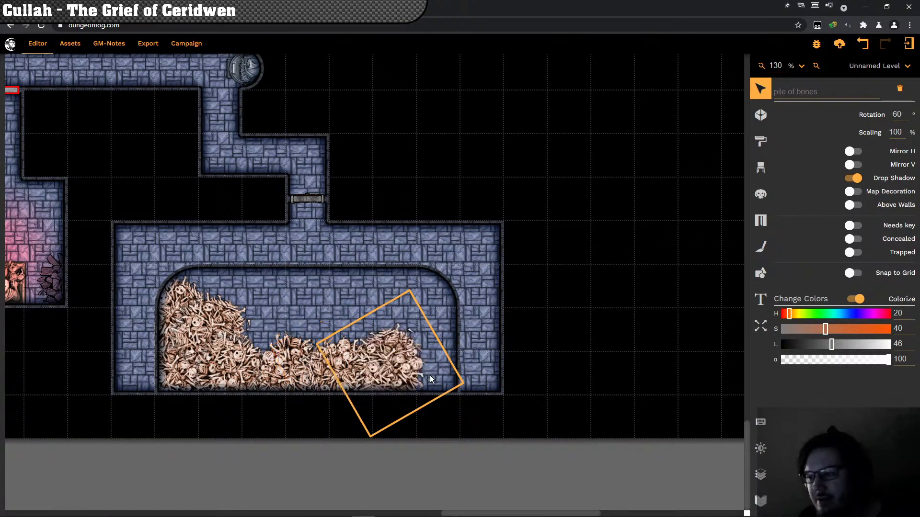
Step: Place a copy of the pile of bones rotated to 345° in the inner room's southeast corner
scroll(433, 375, down, 6)
scroll(436, 372, down, 3)
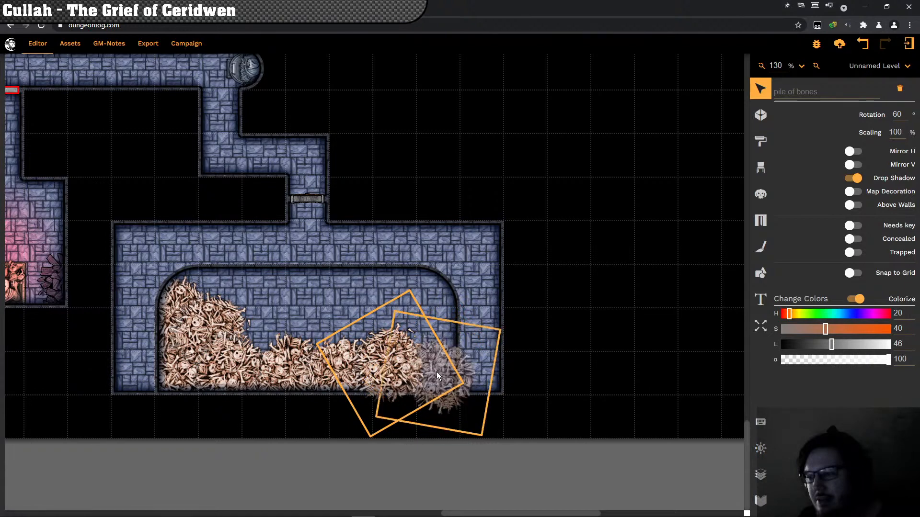
key(Escape)
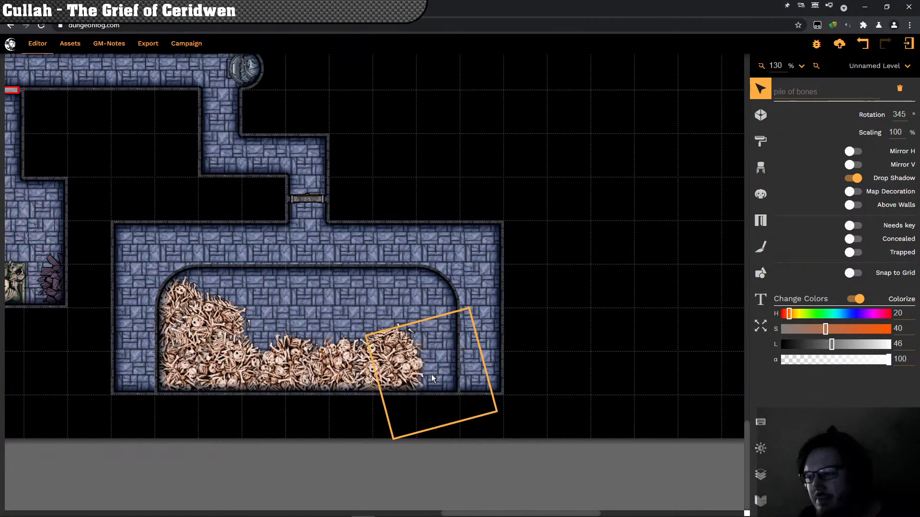
Step: Cover the inner room's east side and north edge with overlapping copies of the pile of bones at varied rotations, including 30°
drag(413, 364, 381, 312)
scroll(431, 327, down, 4)
scroll(422, 289, down, 3)
scroll(406, 277, down, 5)
scroll(345, 282, up, 2)
scroll(291, 278, down, 2)
scroll(236, 289, down, 3)
scroll(381, 312, down, 4)
scroll(336, 325, up, 3)
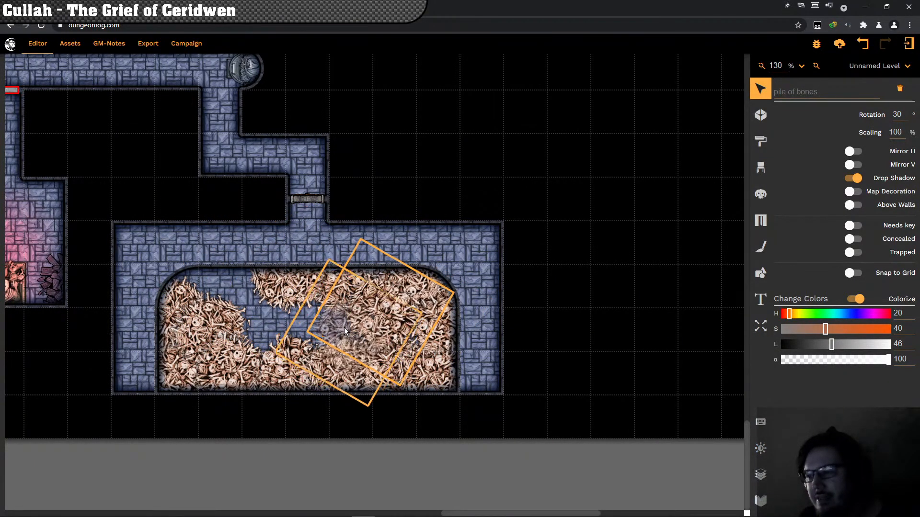
Step: Fill the gap in the middle of the inner room with more pile of bones copies, rotating one to 310°
scroll(336, 329, down, 4)
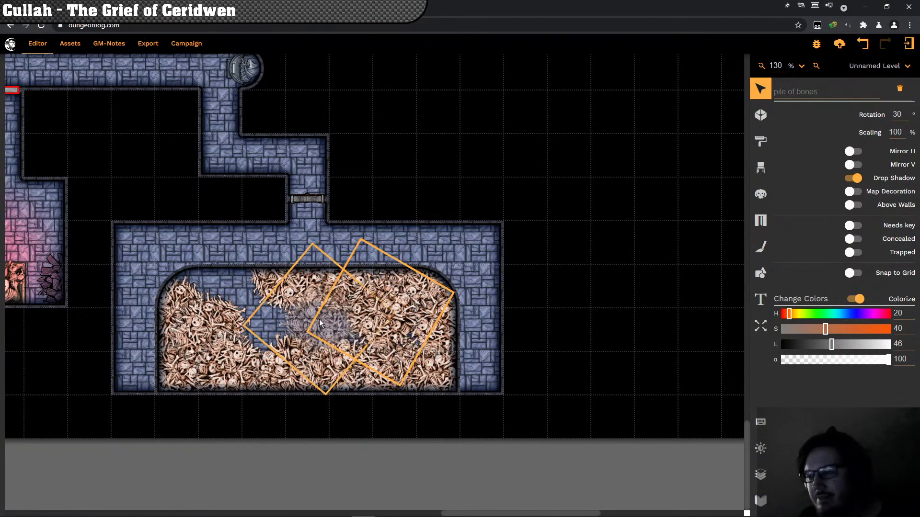
click(329, 326)
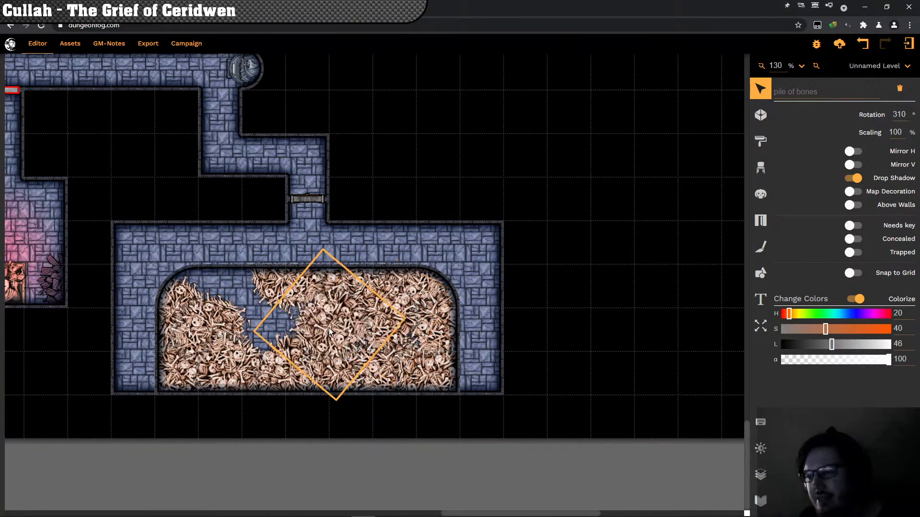
scroll(287, 324, down, 8)
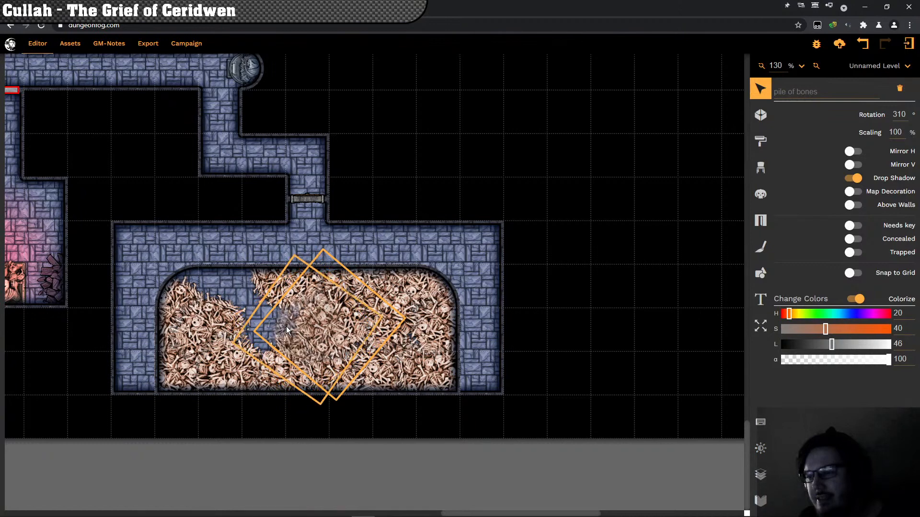
scroll(286, 326, down, 8)
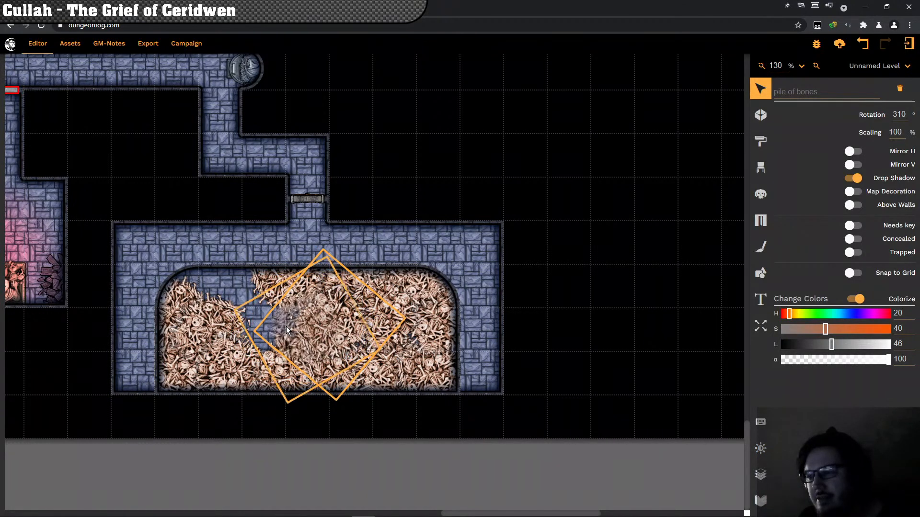
Step: Fill the gaps in the middle and upper left of the pit with pile of bones copies rotated to 125° and 205°
scroll(268, 324, down, 8)
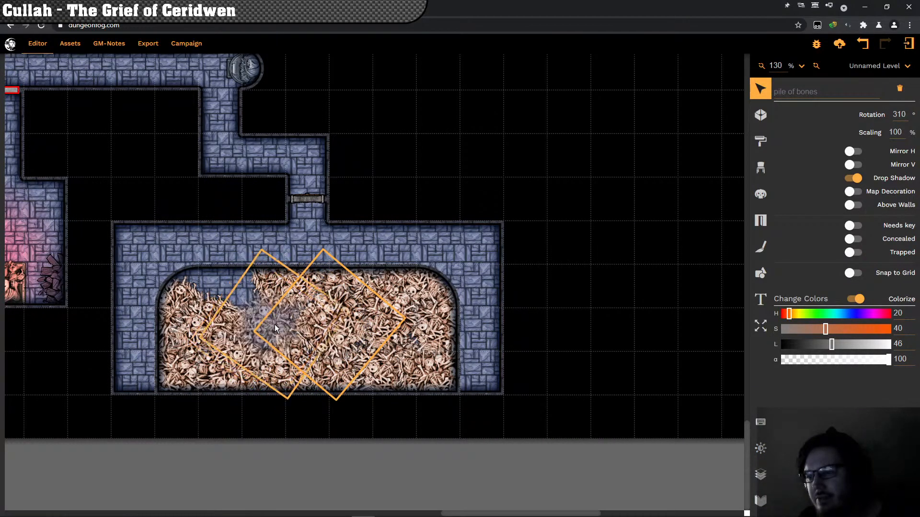
scroll(272, 324, down, 8)
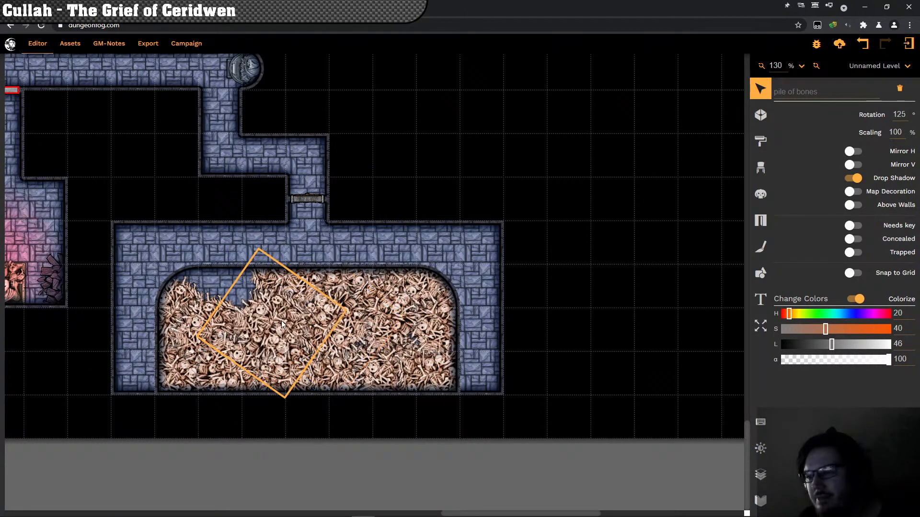
scroll(244, 321, down, 8)
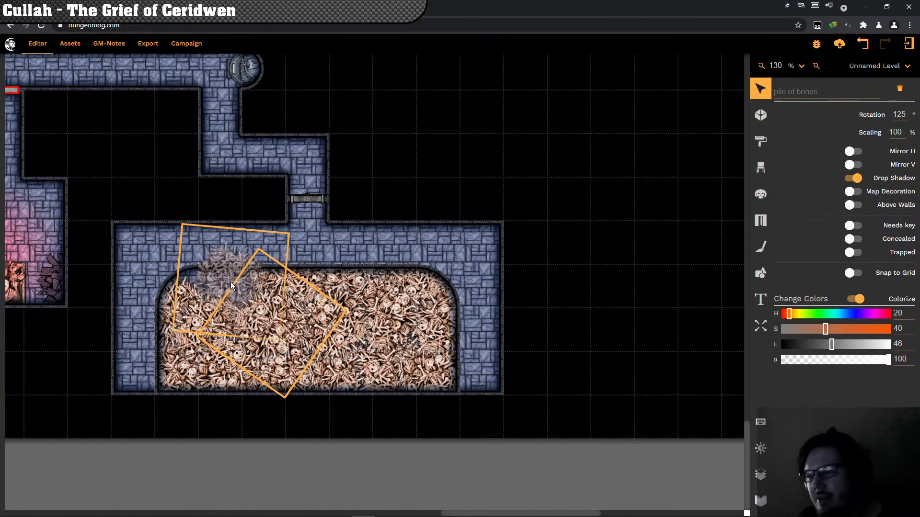
scroll(234, 287, down, 3)
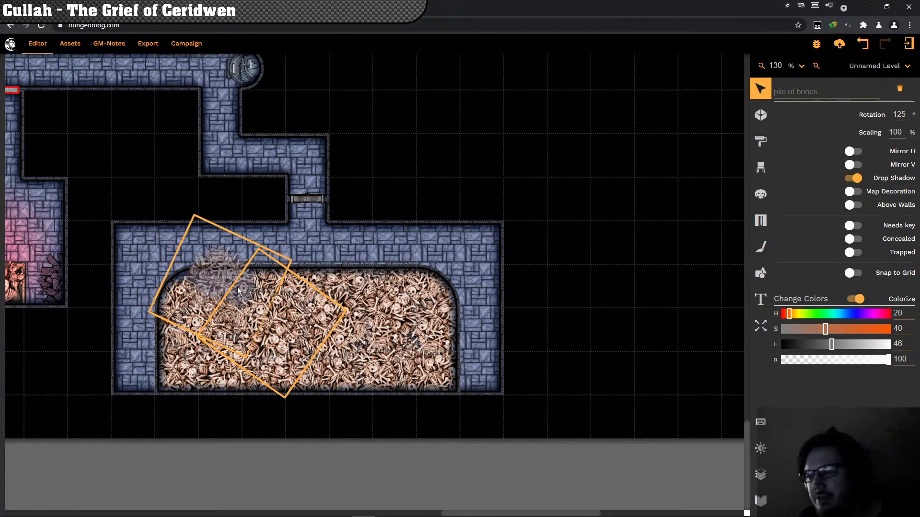
scroll(237, 286, down, 3)
scroll(238, 285, down, 2)
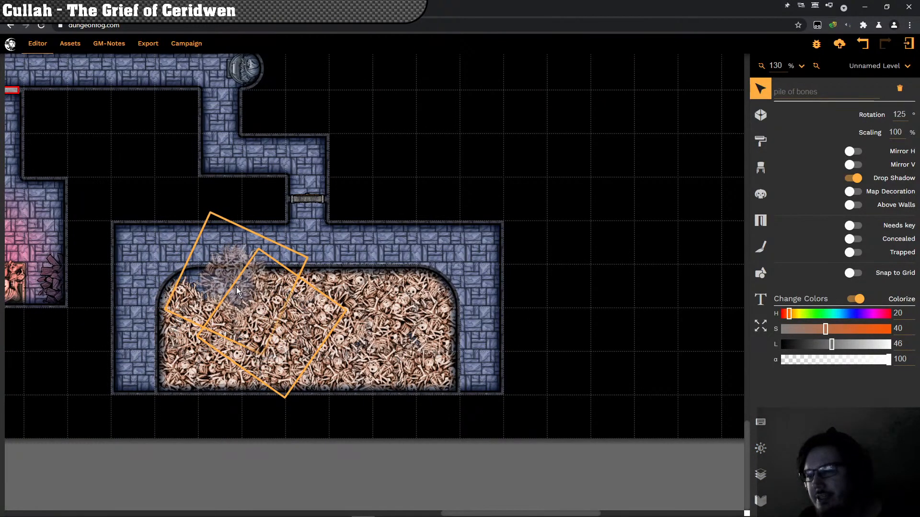
click(237, 287)
Step: Add pile of bones copies rotated to 335° in the pit's upper-left corner and 355° in its right half
scroll(189, 283, up, 3)
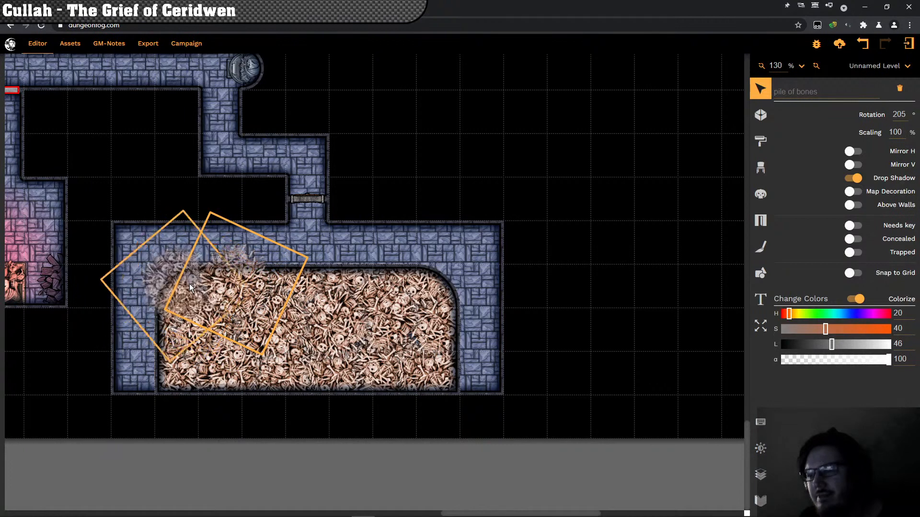
scroll(188, 284, up, 4)
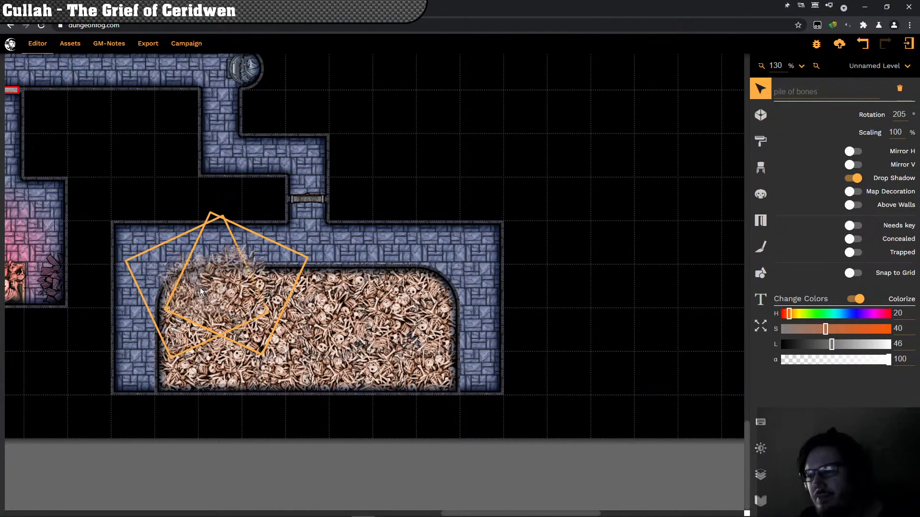
click(196, 281)
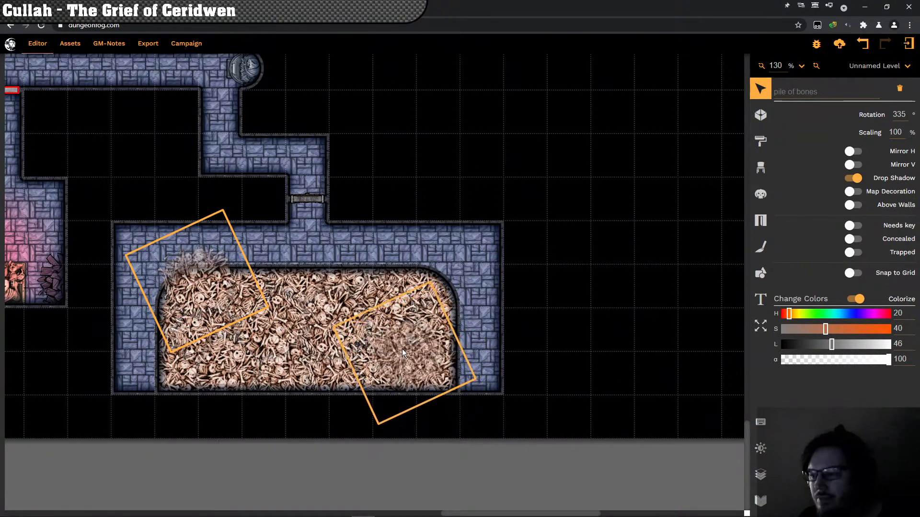
scroll(401, 346, down, 2)
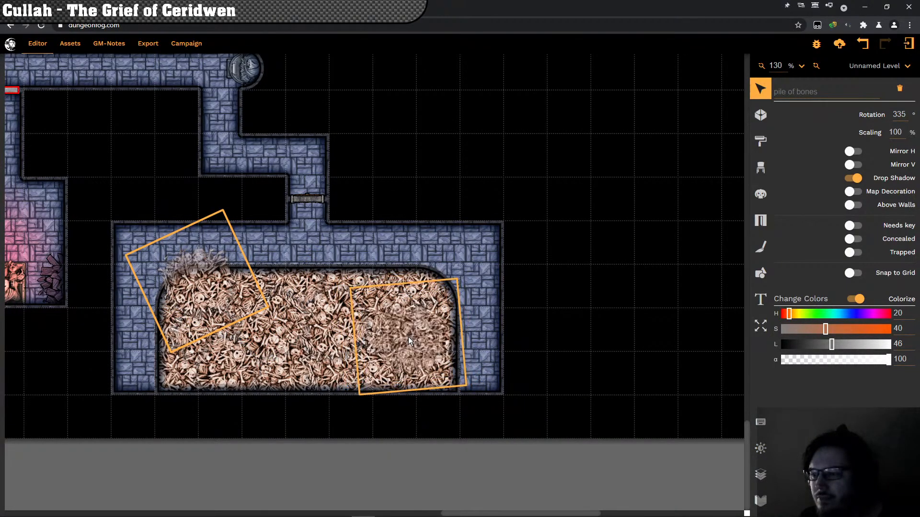
click(408, 337)
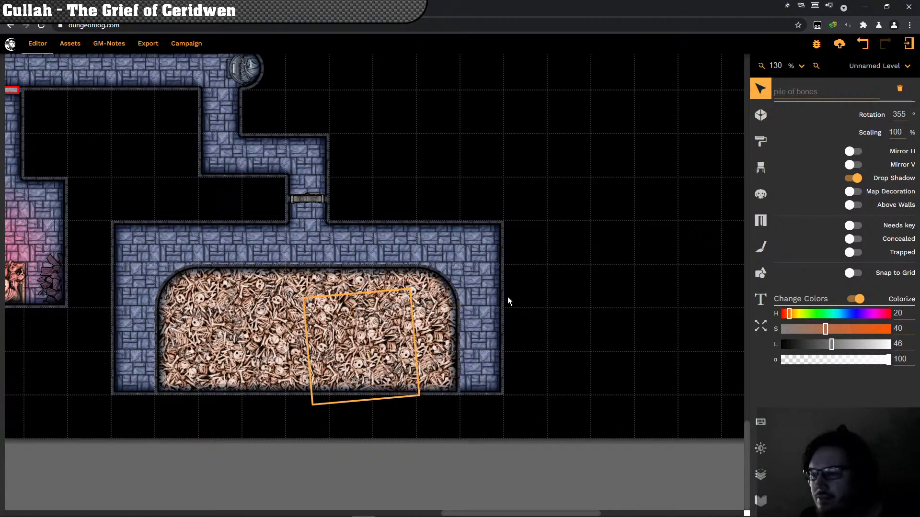
click(565, 282)
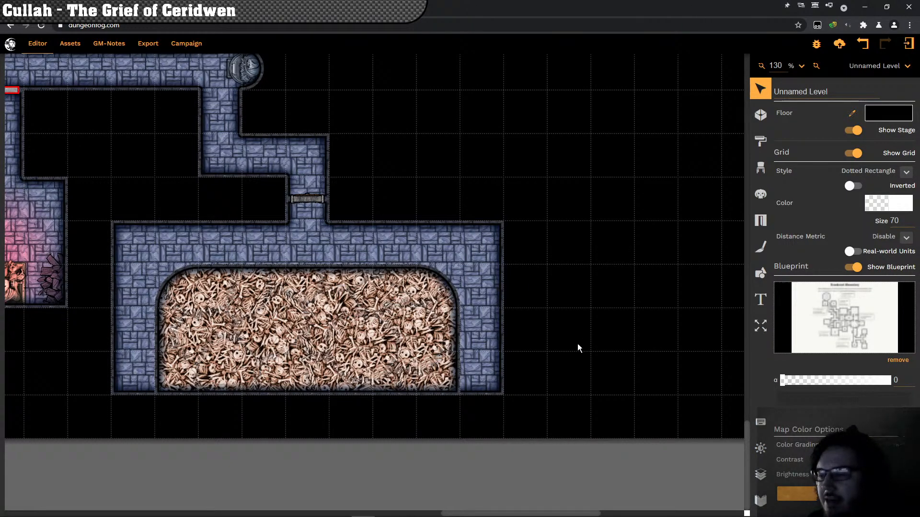
click(482, 333)
click(603, 296)
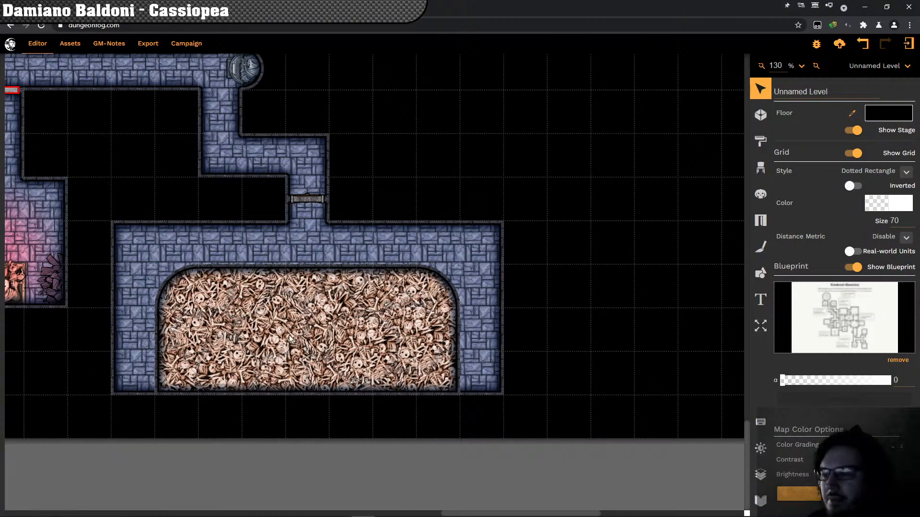
Step: Clear the pile of bones rotated 275° from the middle of the pit's lower edge
click(317, 346)
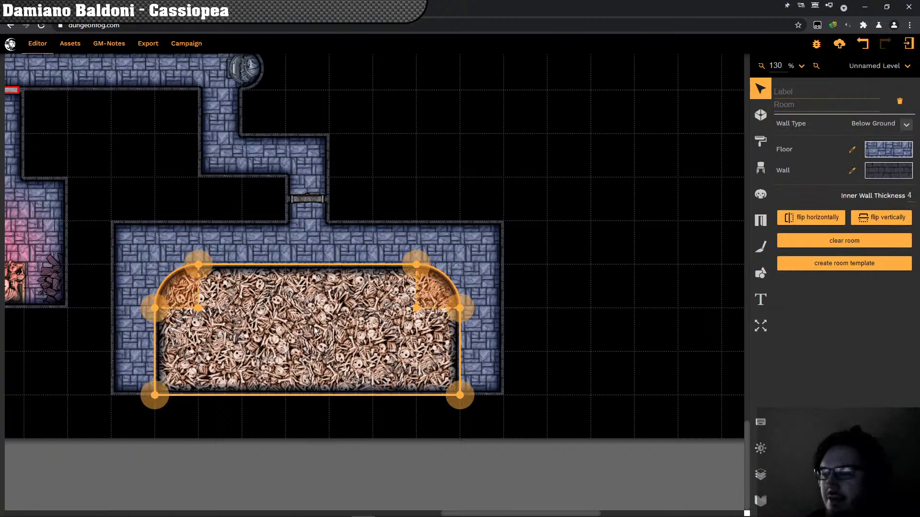
click(314, 330)
scroll(314, 367, down, 3)
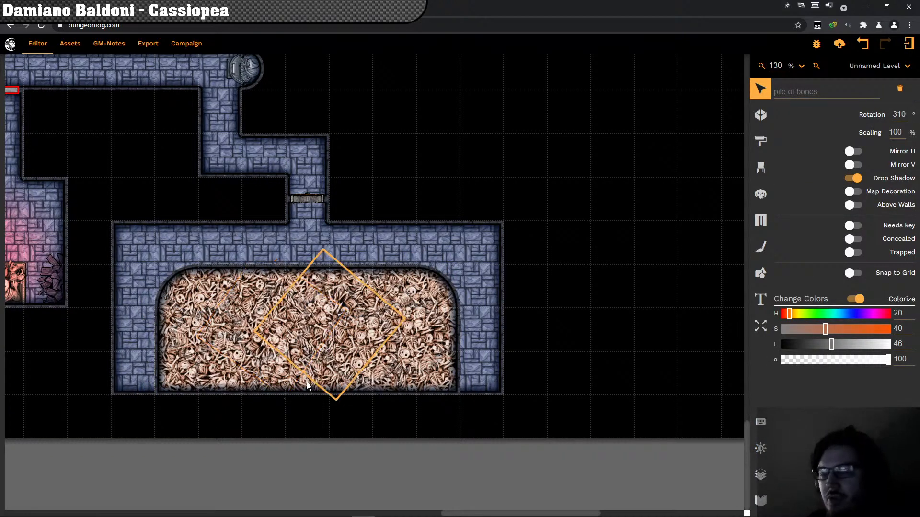
scroll(306, 383, down, 2)
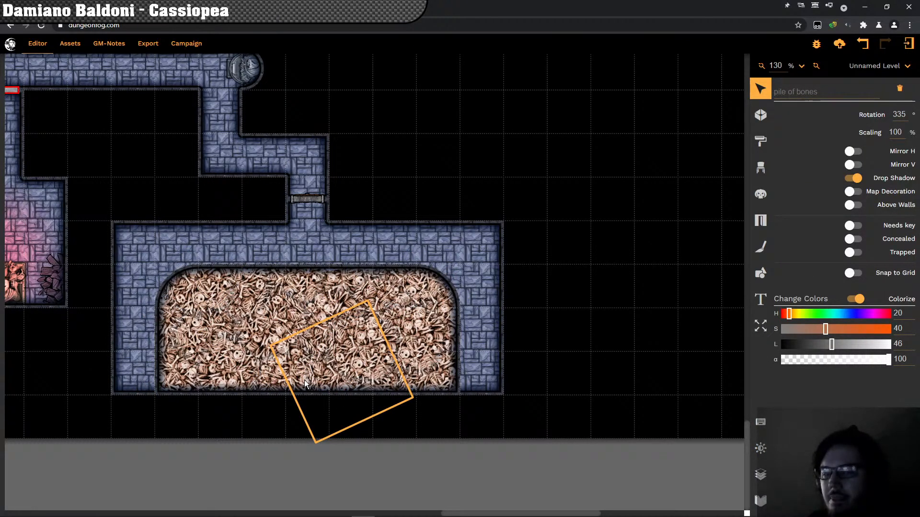
scroll(287, 387, up, 4)
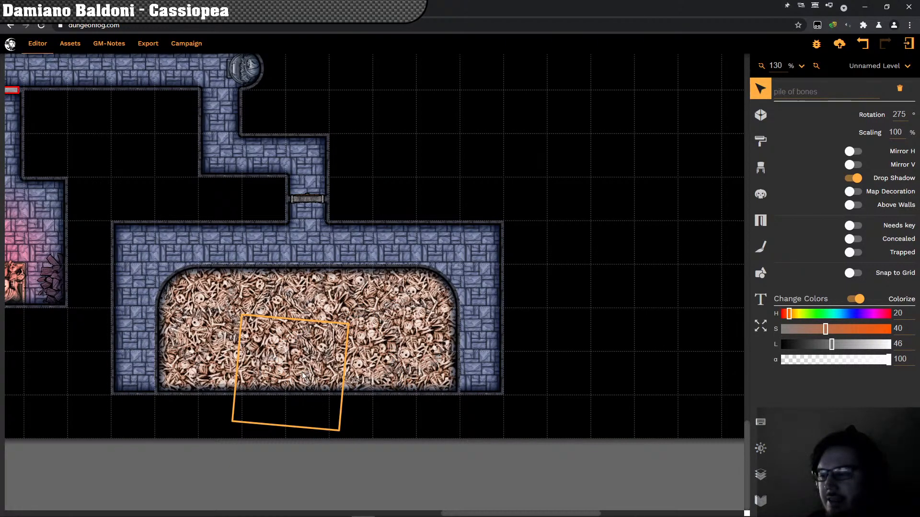
click(323, 396)
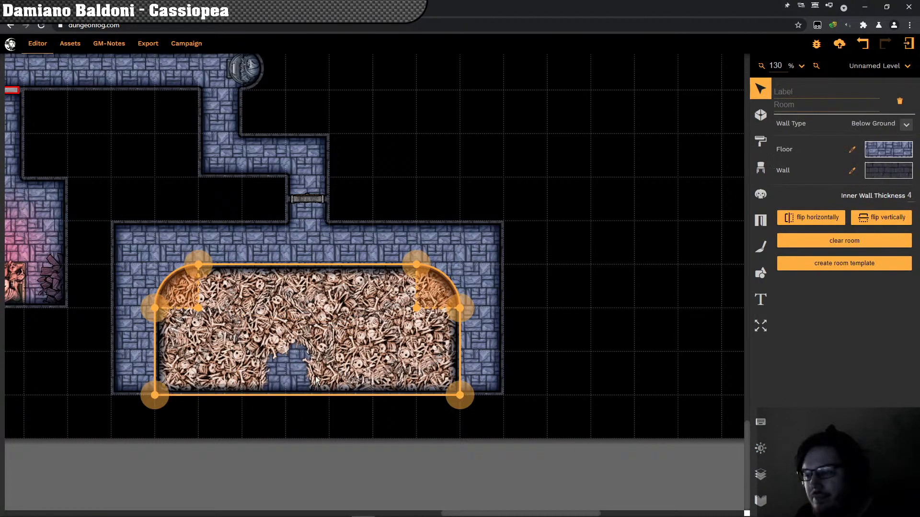
Step: Rearrange the piles of bones around the lower gap, leaving only a narrow opening in the middle of the pit's edge
click(334, 371)
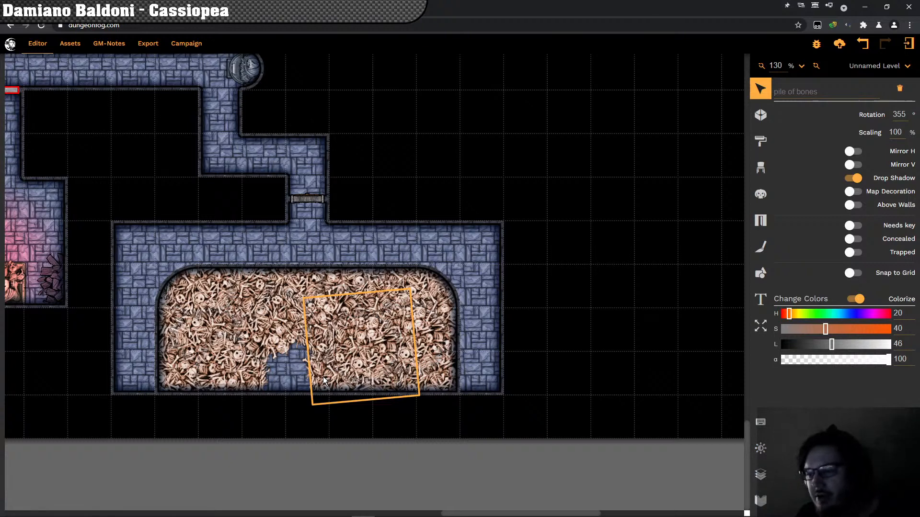
drag(324, 379, 272, 357)
key(ctrl+z)
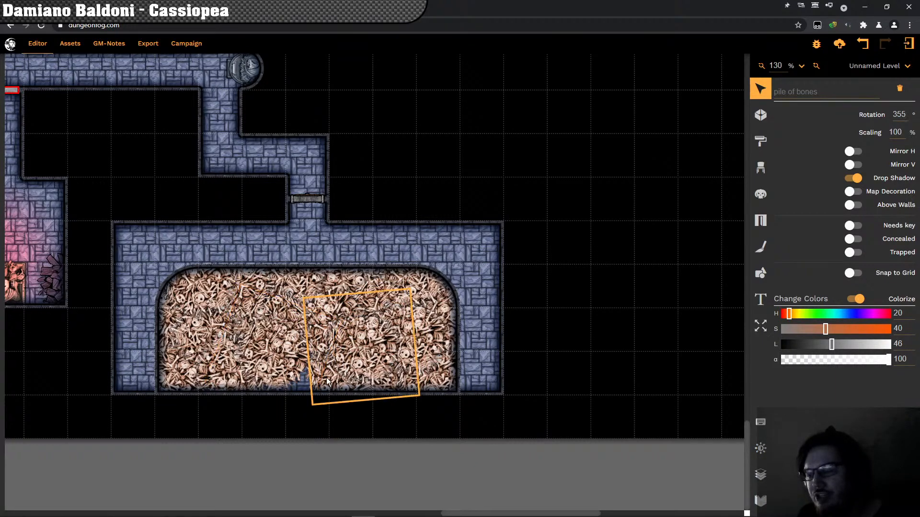
mouse_move(329, 381)
mouse_down()
mouse_move(342, 381)
mouse_move(323, 383)
mouse_move(324, 376)
mouse_up()
scroll(323, 384, down, 4)
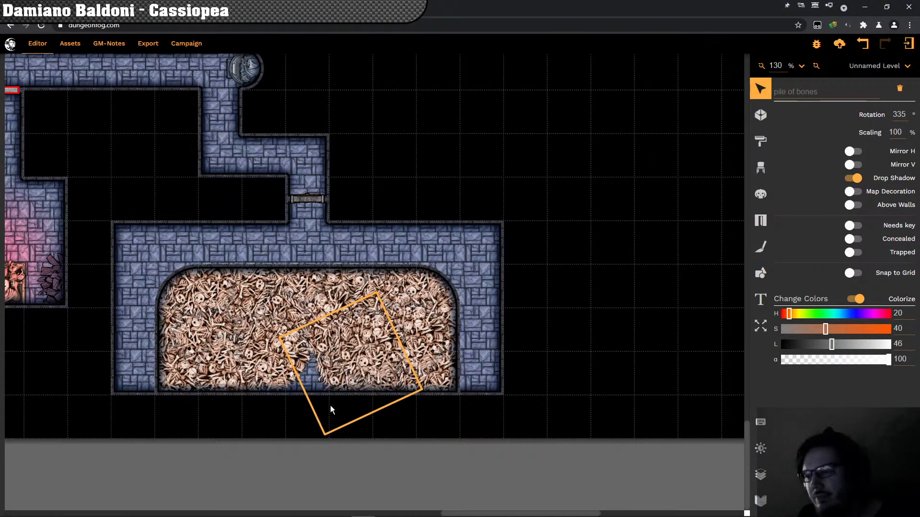
click(545, 341)
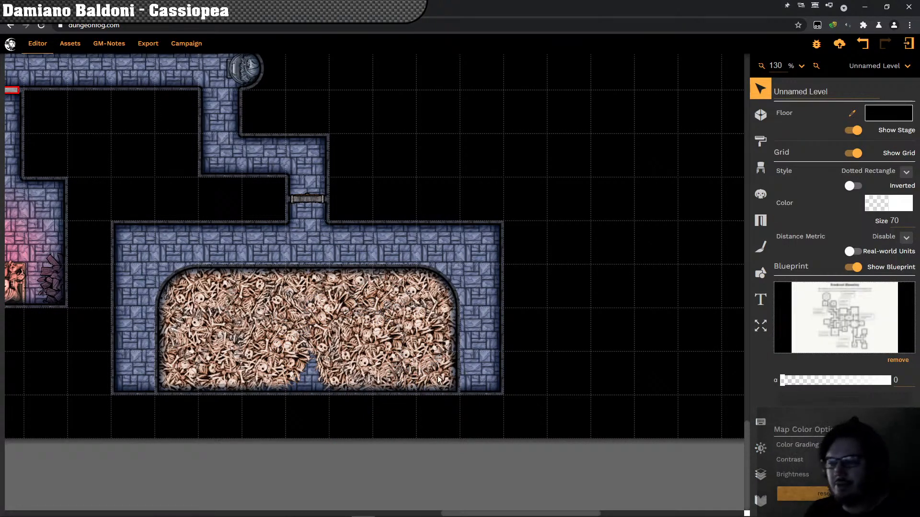
Step: Shift the pile of bones rotated 20° slightly down and left beside the narrow opening
click(278, 365)
click(278, 366)
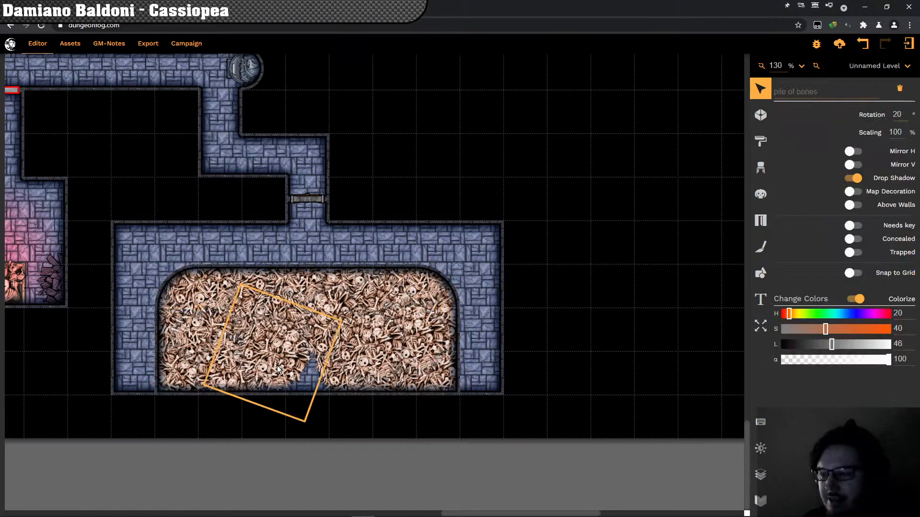
scroll(275, 370, down, 3)
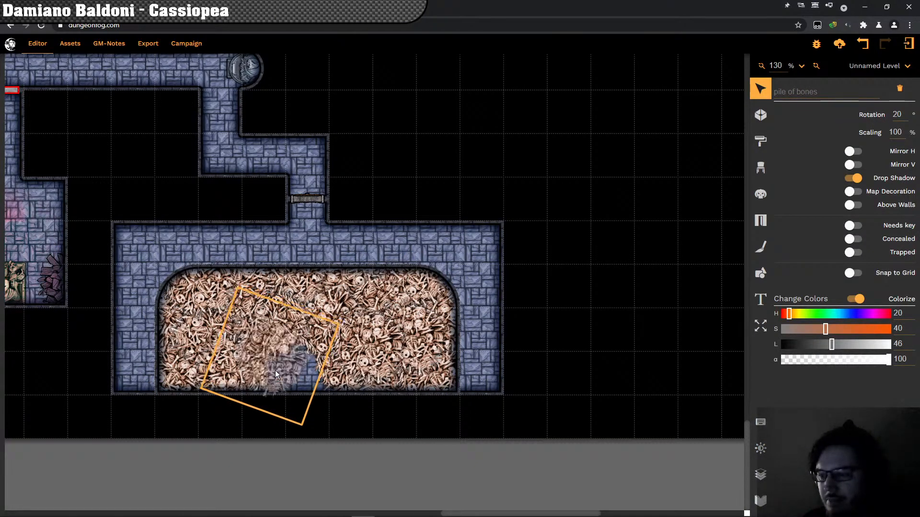
Step: Change the floor of the rounded bone pit to a dark version of the textured tiles
click(298, 393)
click(298, 394)
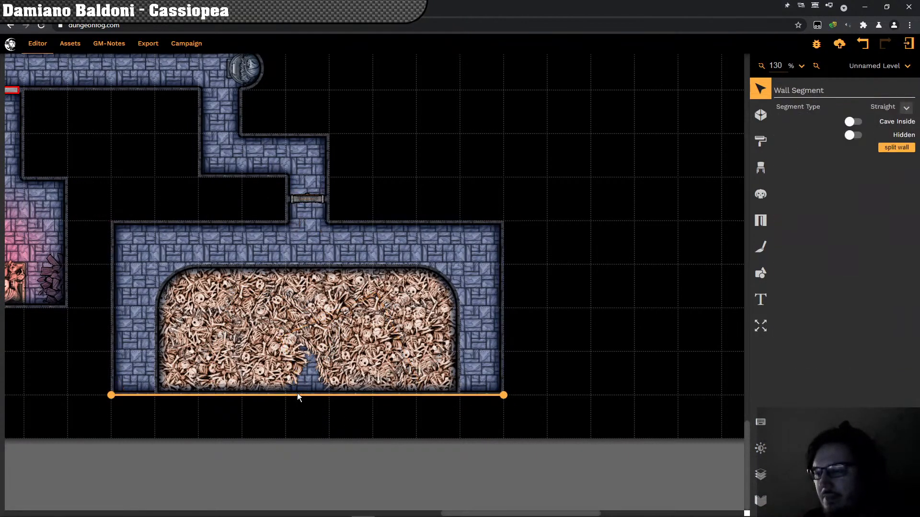
click(156, 348)
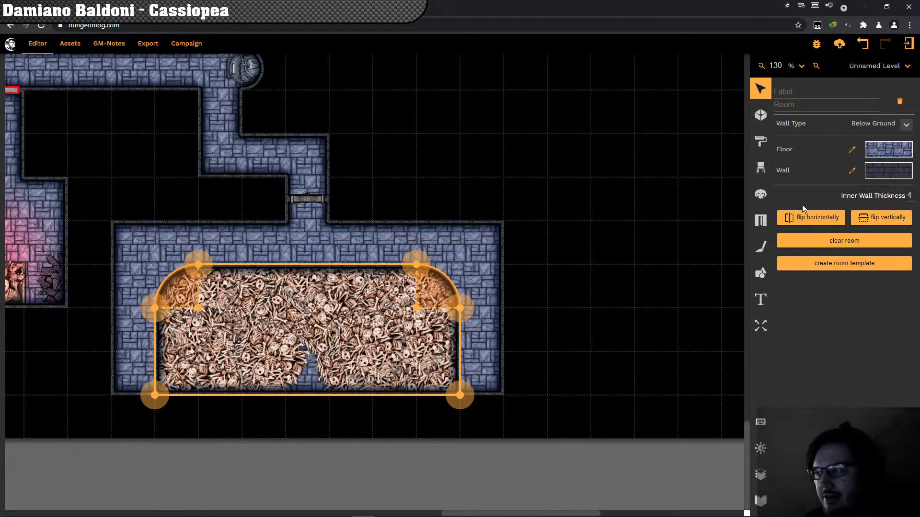
click(871, 159)
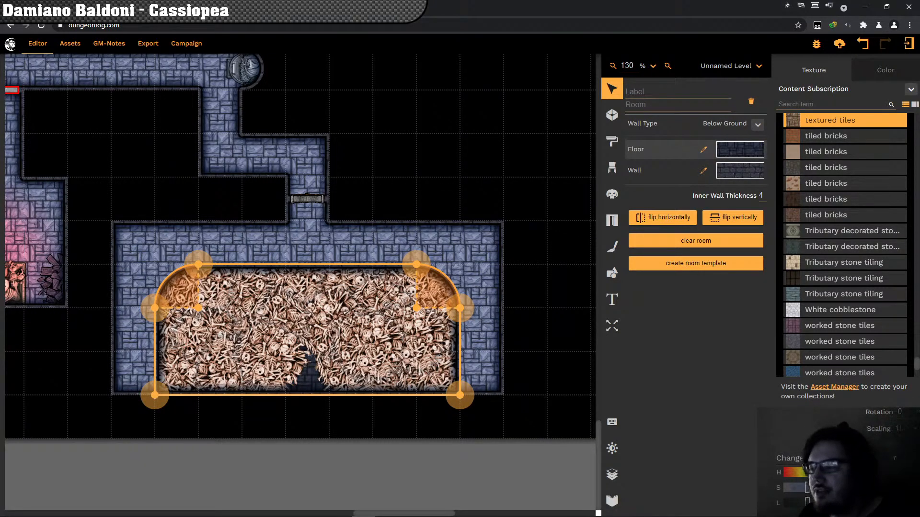
click(497, 428)
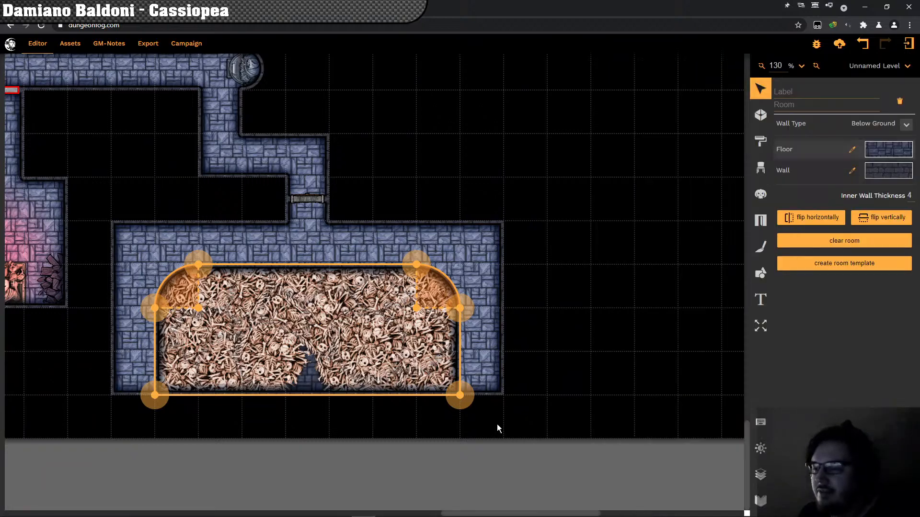
click(497, 423)
Step: Select the empty brazier by the lower-left wall of the coffin room and undo its slight displacement
drag(413, 411, 415, 434)
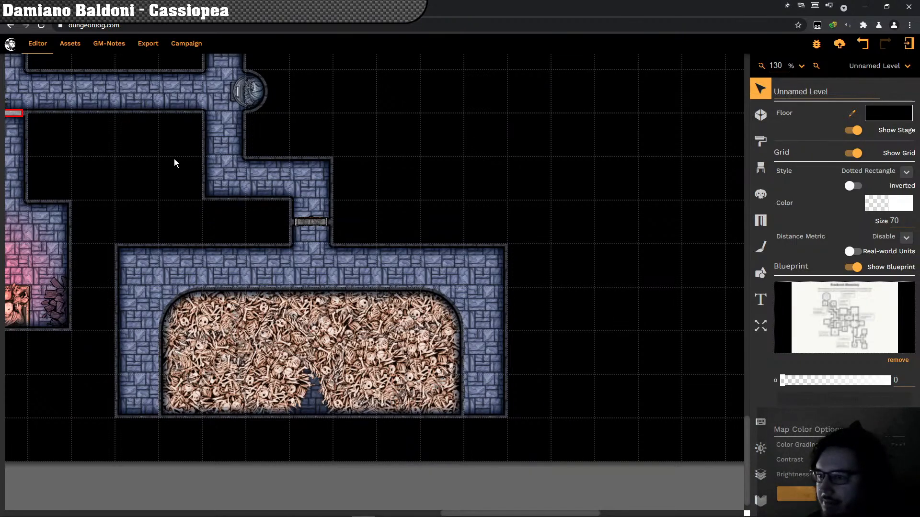
drag(175, 163, 235, 425)
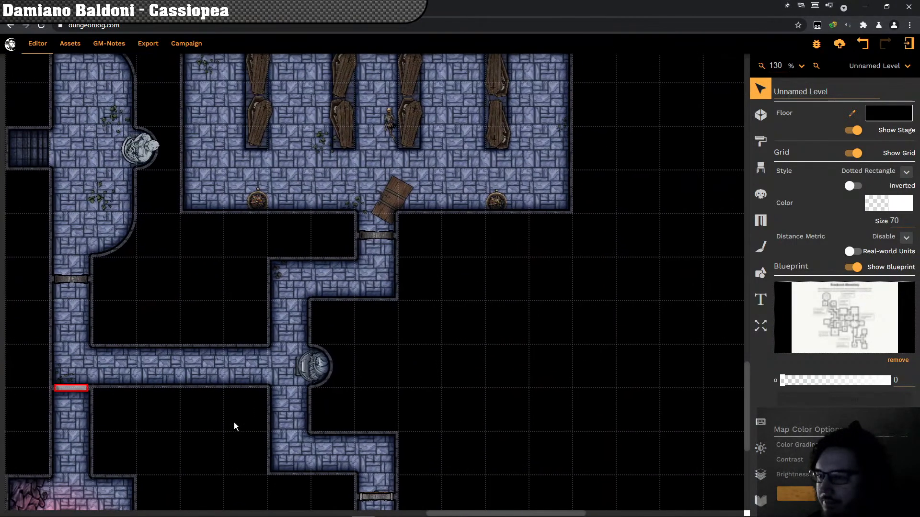
click(259, 203)
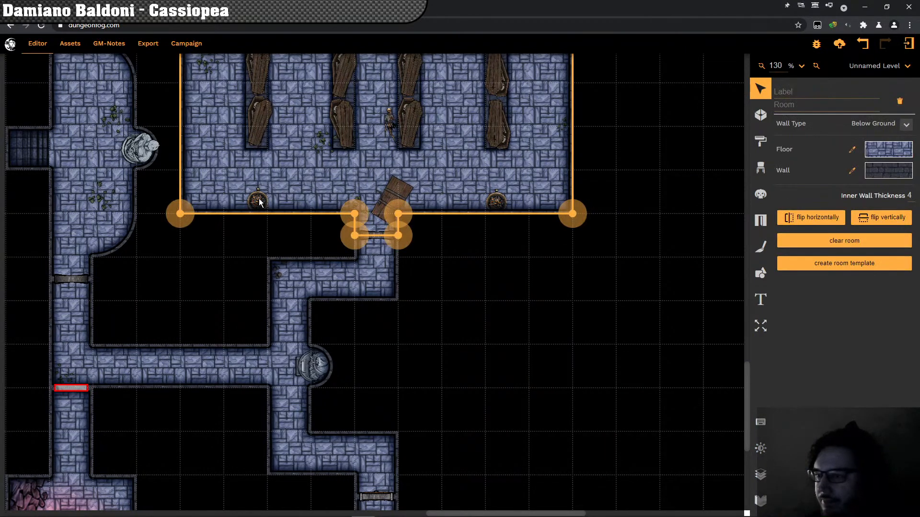
click(259, 202)
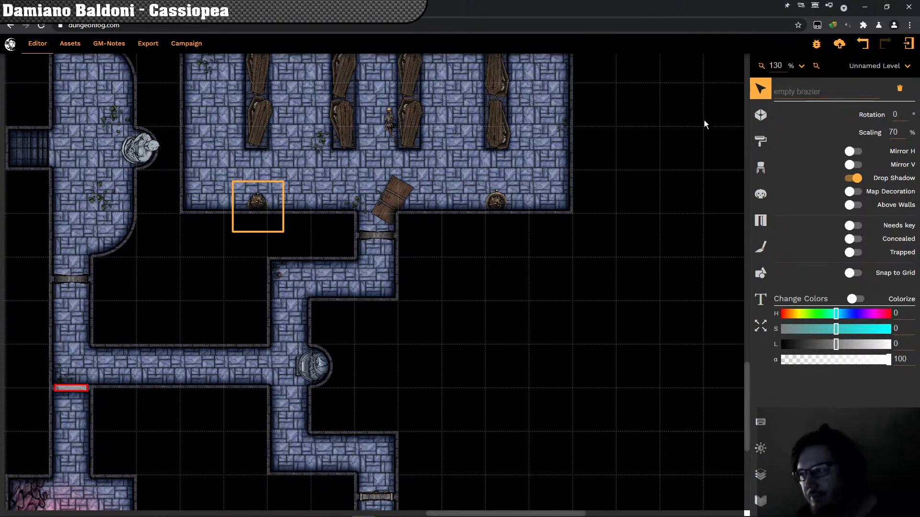
click(862, 43)
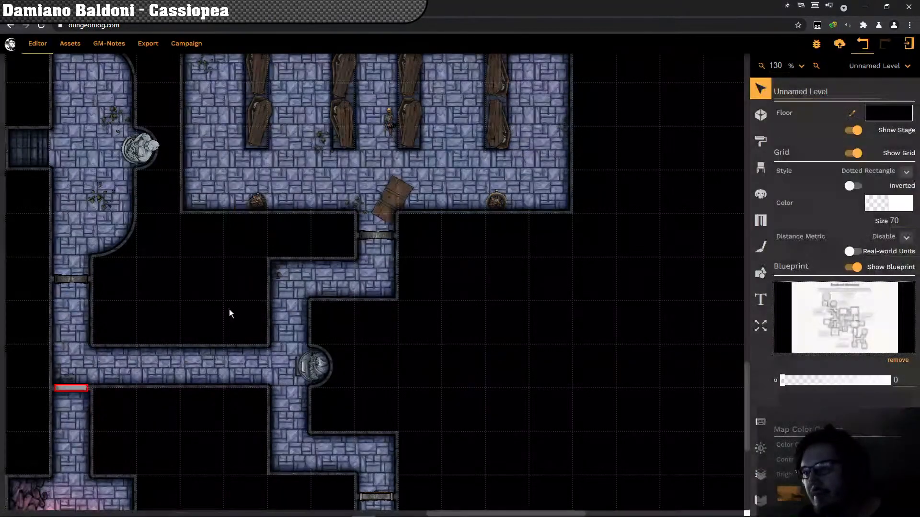
Step: Copy the empty brazier from the coffin room's lower-left wall to beside the doorway of the bone pit room and rotate it to 300°
click(258, 193)
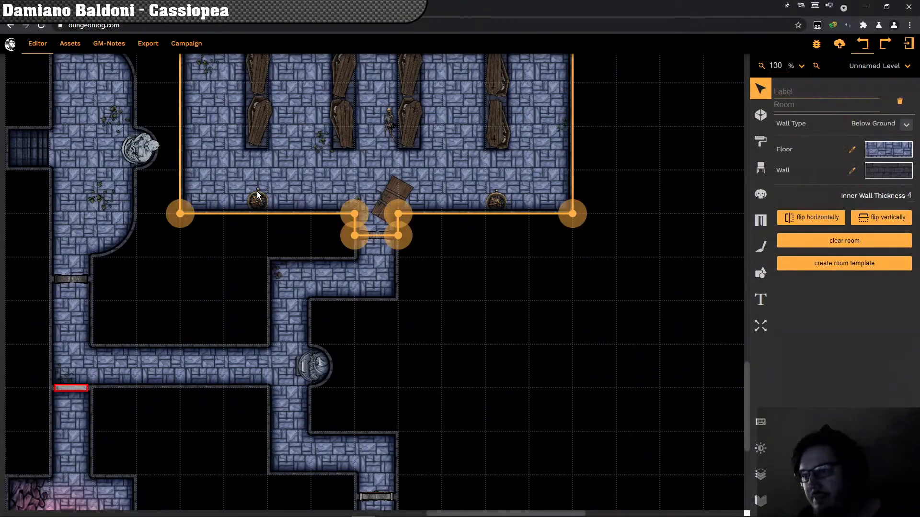
click(258, 196)
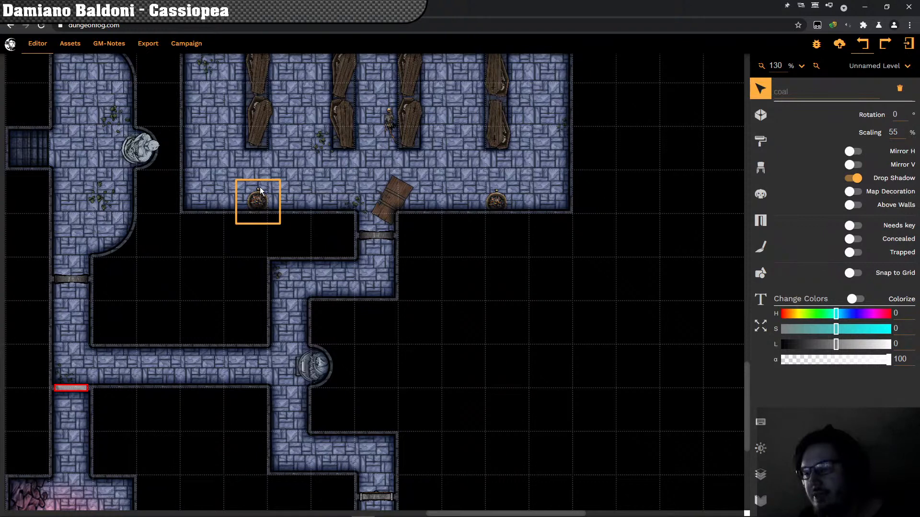
click(259, 193)
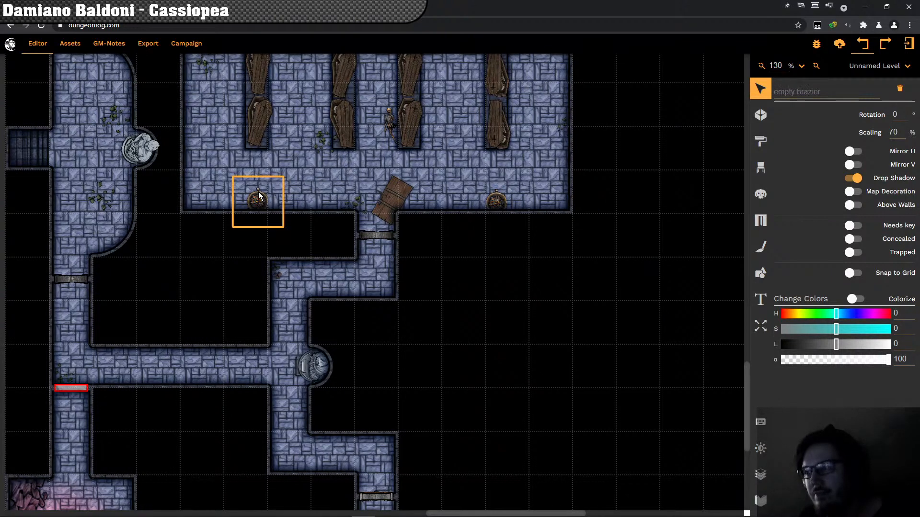
key(ctrl+v)
click(356, 397)
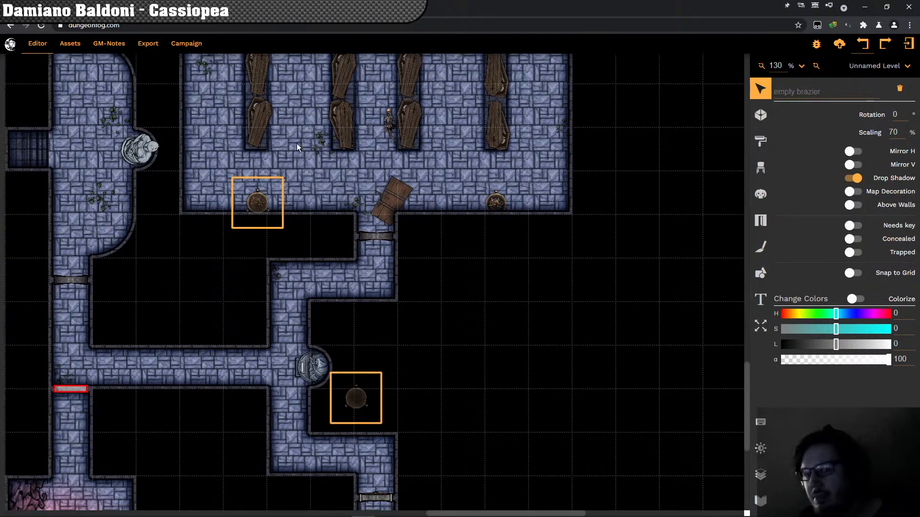
scroll(297, 143, down, 6)
drag(287, 103, 281, 244)
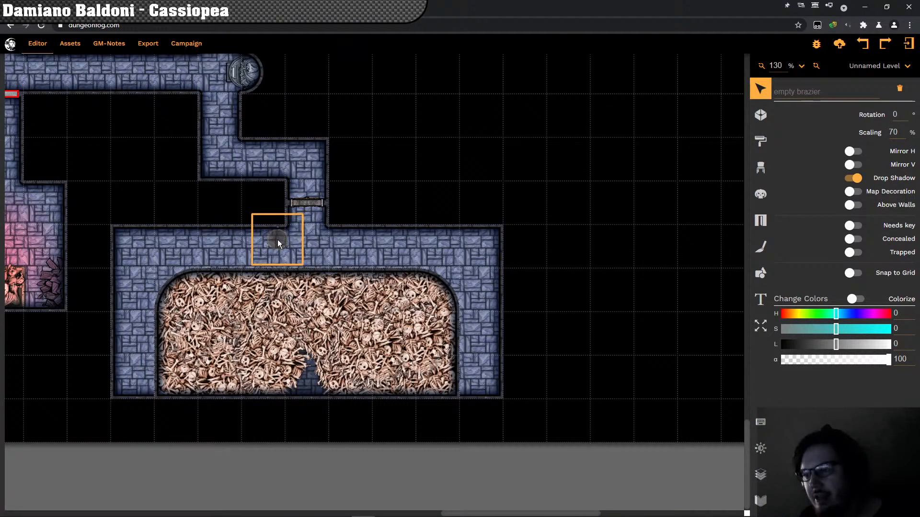
scroll(277, 239, down, 5)
scroll(277, 240, down, 5)
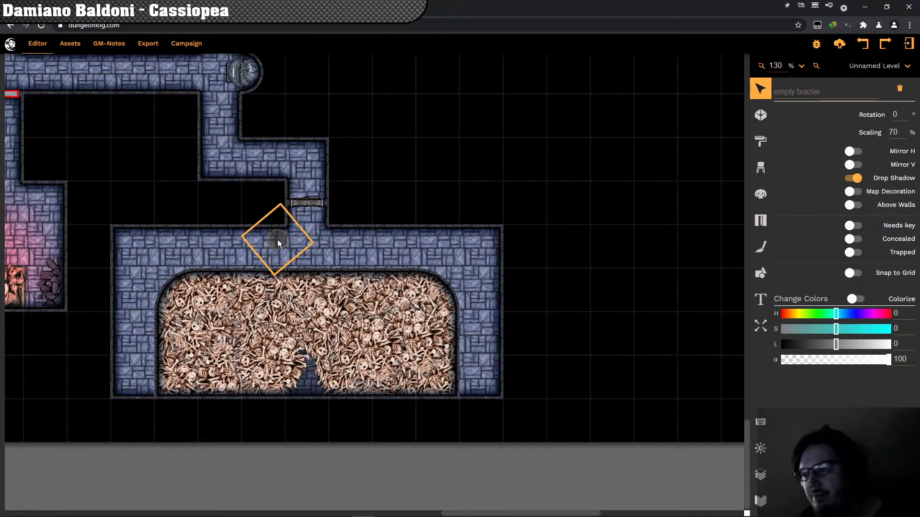
drag(278, 240, 274, 239)
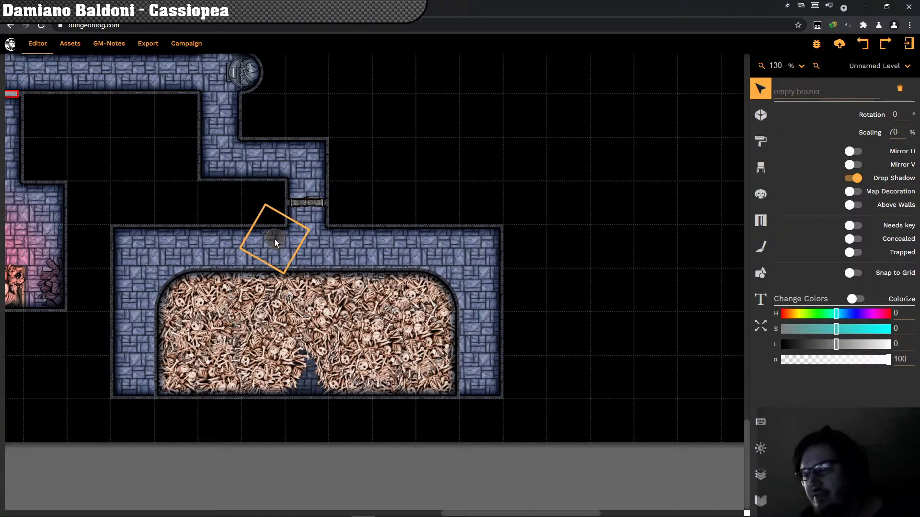
Step: Copy the coal from the coffin room's left brazier into the new brazier by the bone pit, rotated to 290°
drag(171, 181, 188, 222)
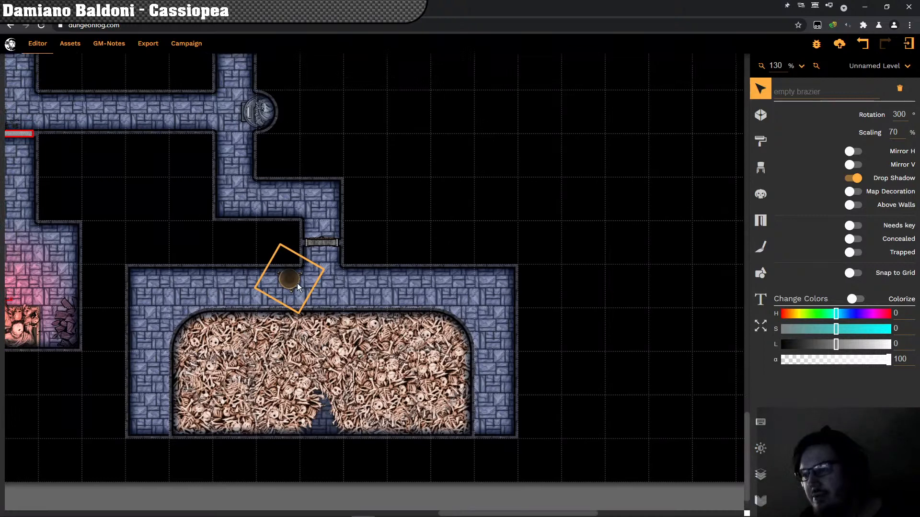
drag(194, 191, 246, 315)
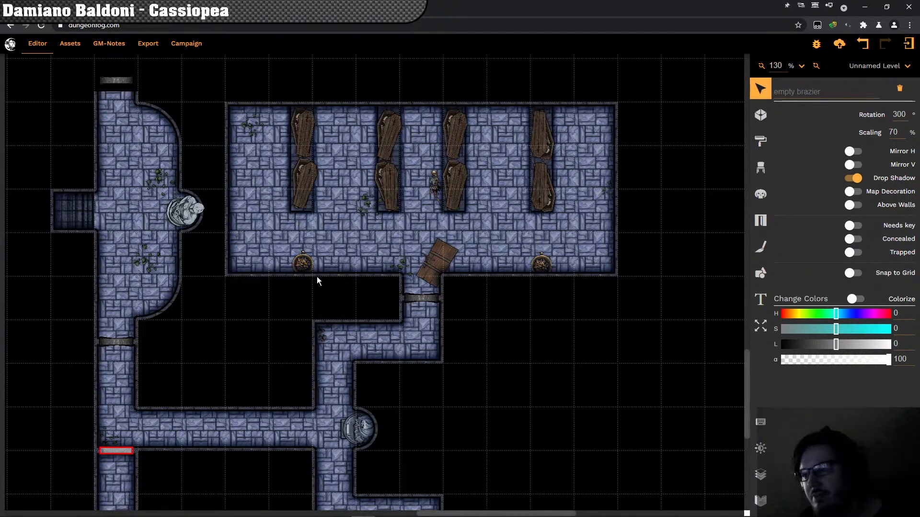
click(316, 277)
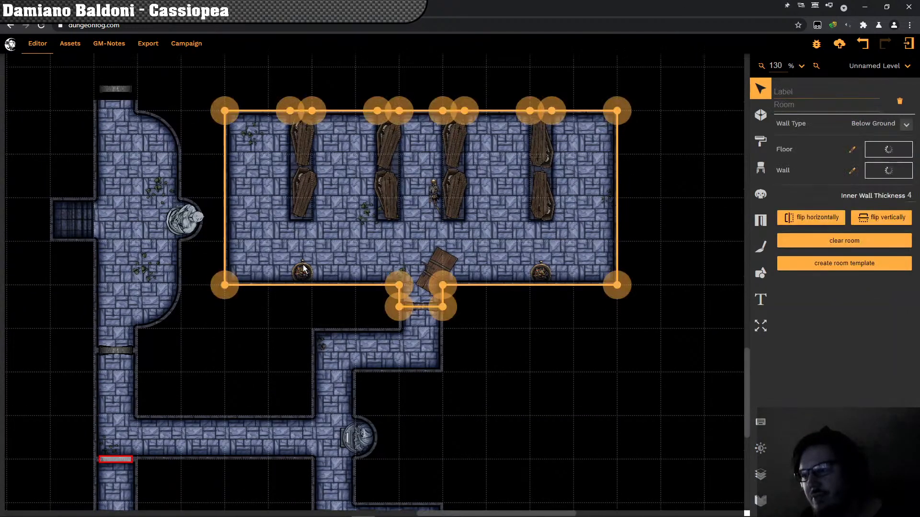
click(302, 273)
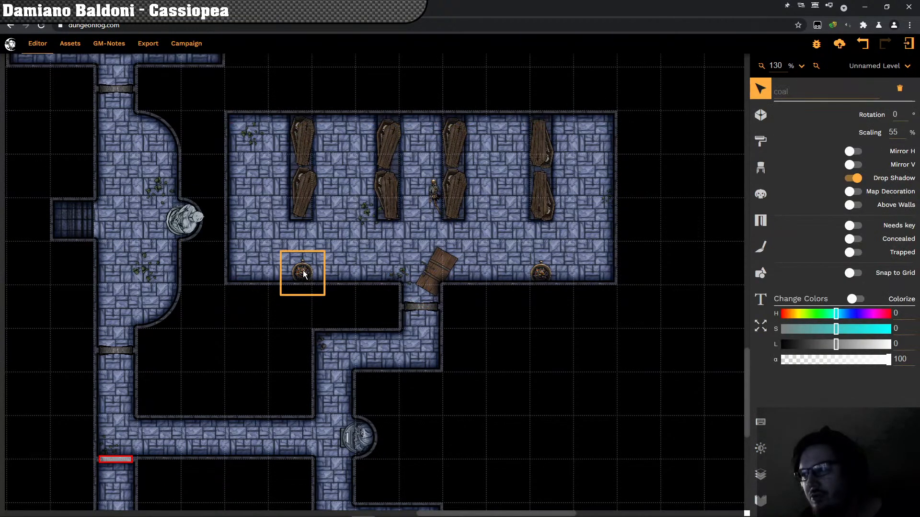
drag(374, 411, 269, 119)
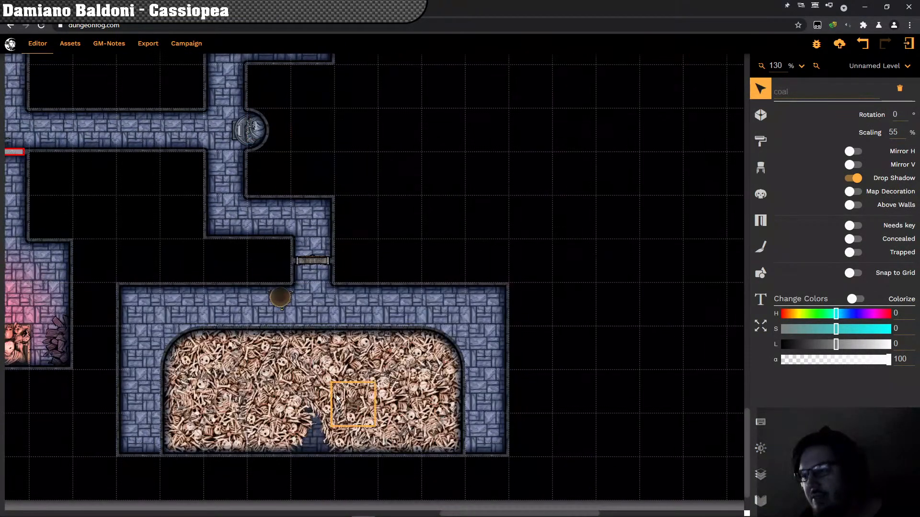
click(281, 299)
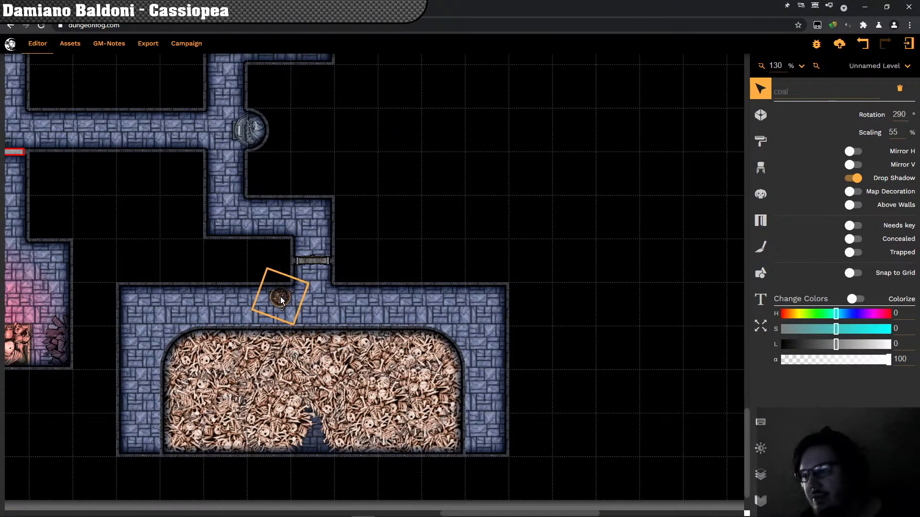
click(517, 245)
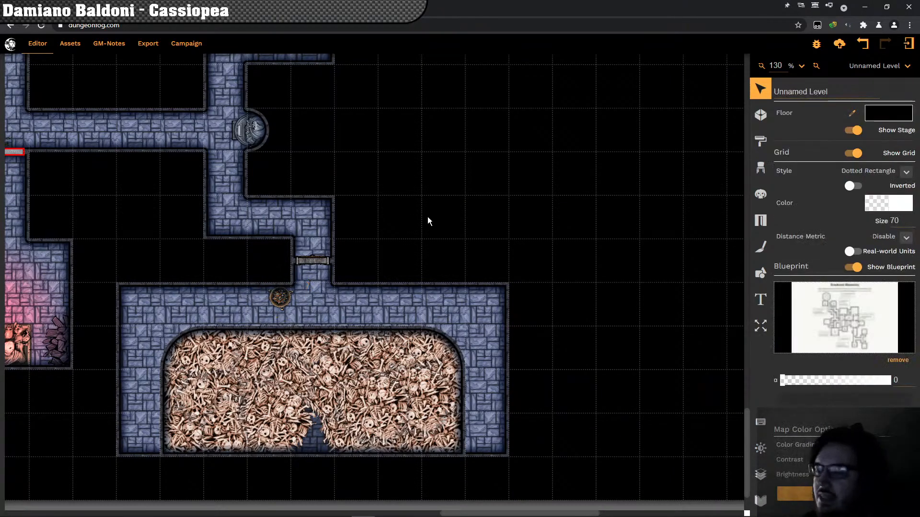
Step: Search the props for "pillar" and look through the Cyberpunk outdoor results
scroll(428, 302, down, 3)
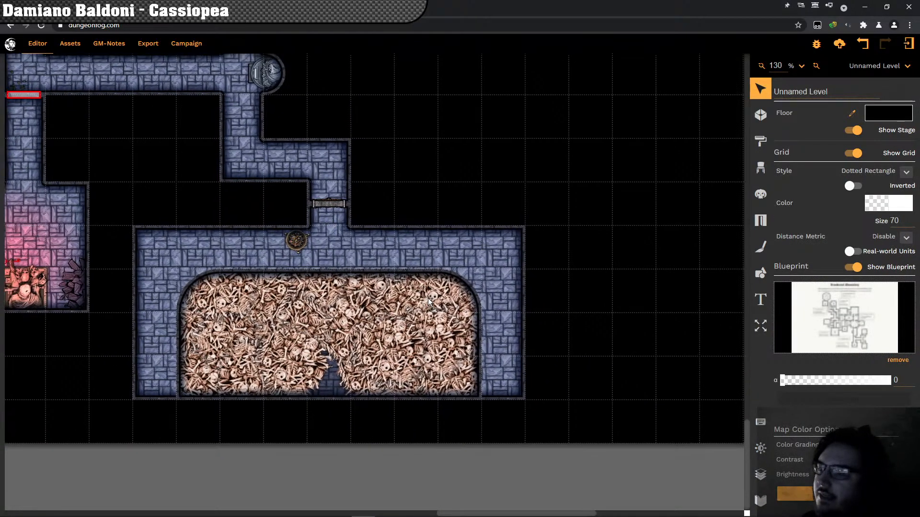
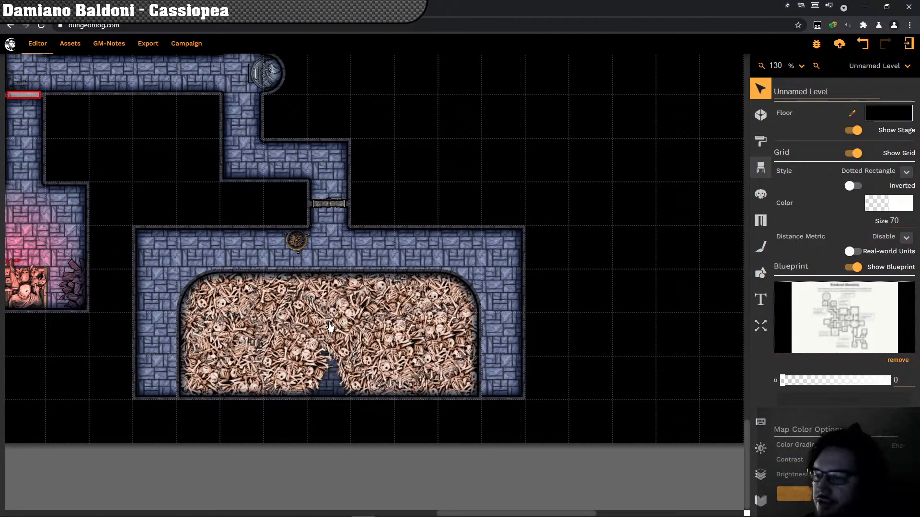
key(p)
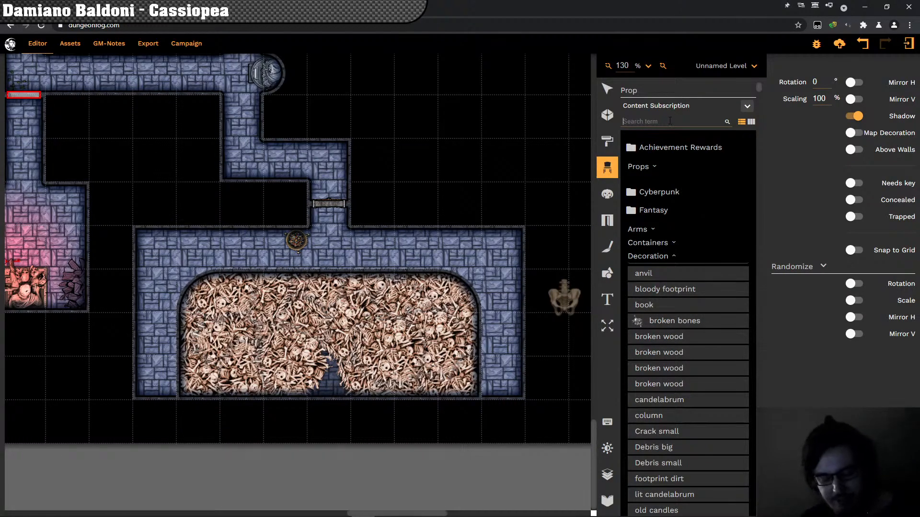
text(pillar)
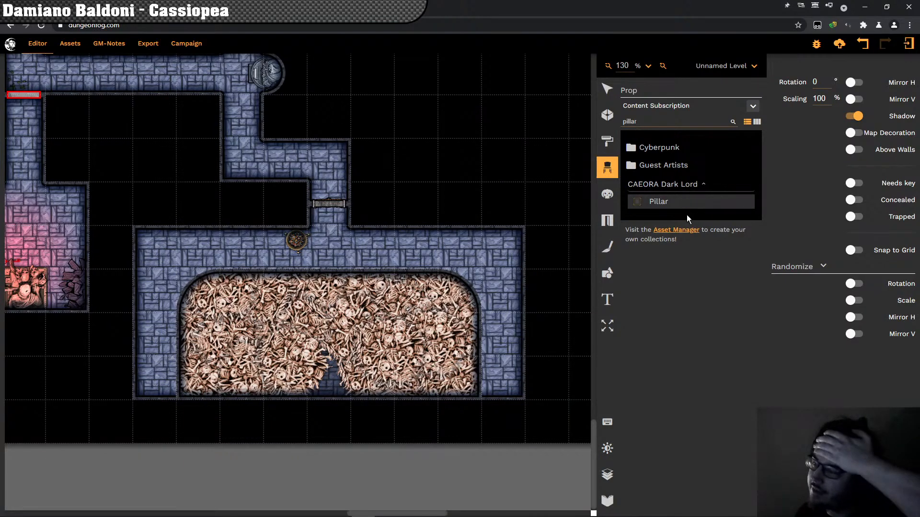
click(669, 148)
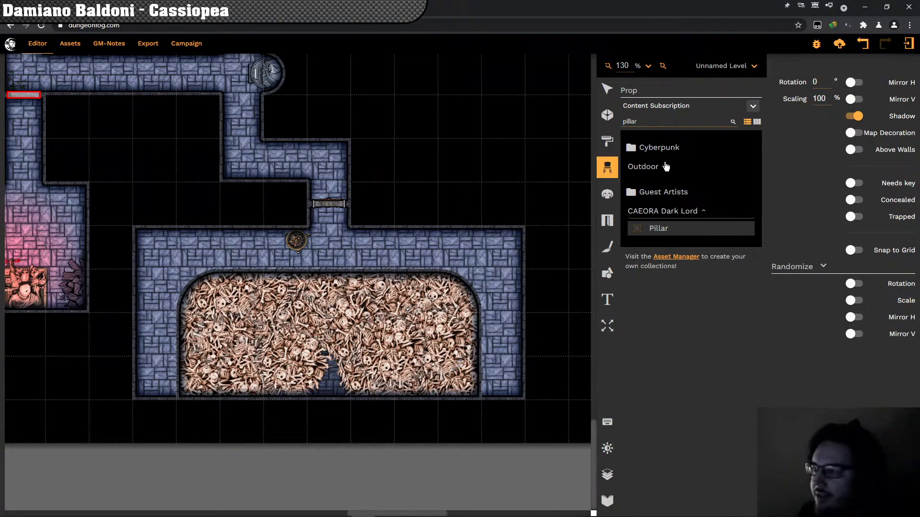
click(664, 167)
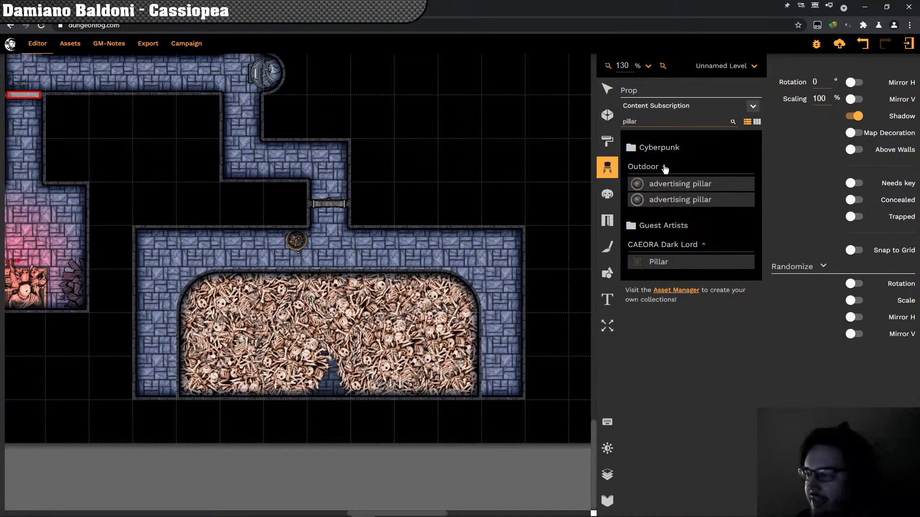
click(655, 146)
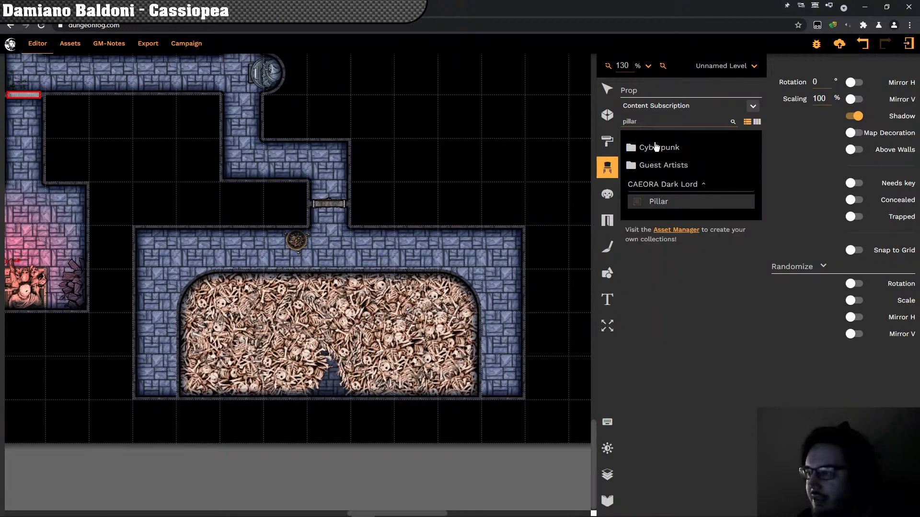
Step: Search the props for "column" and look through the available column styles
double_click(663, 119)
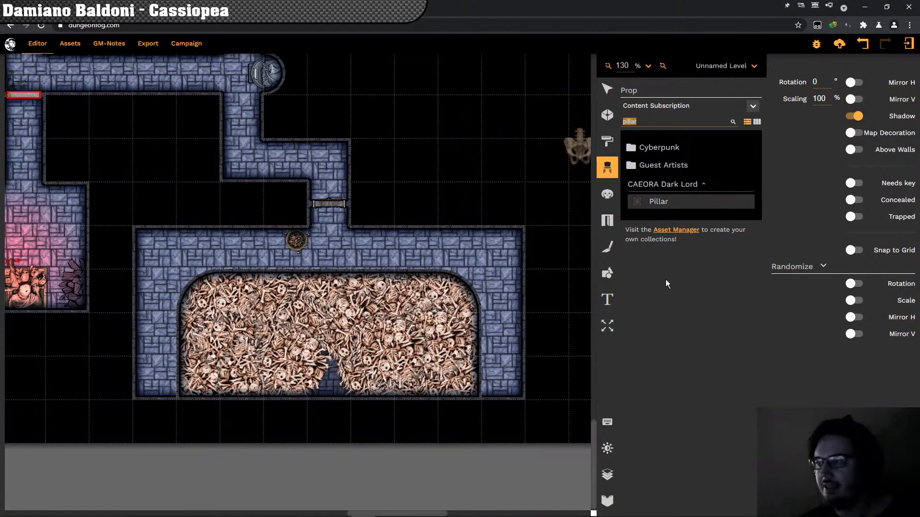
text(column)
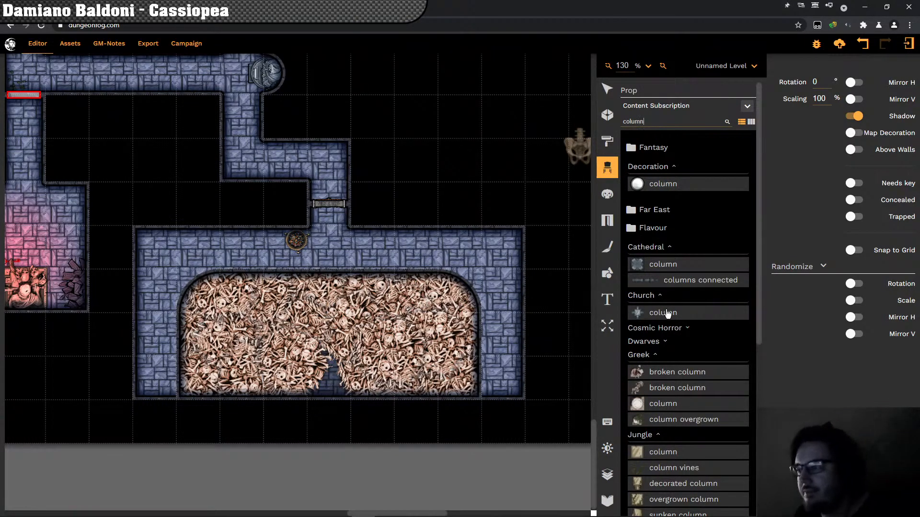
scroll(699, 304, down, 1)
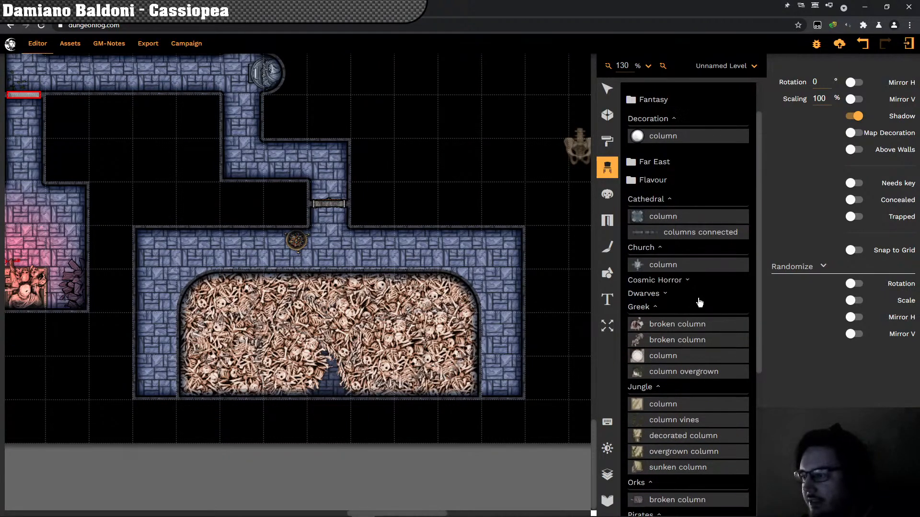
scroll(698, 298, down, 3)
scroll(697, 302, down, 1)
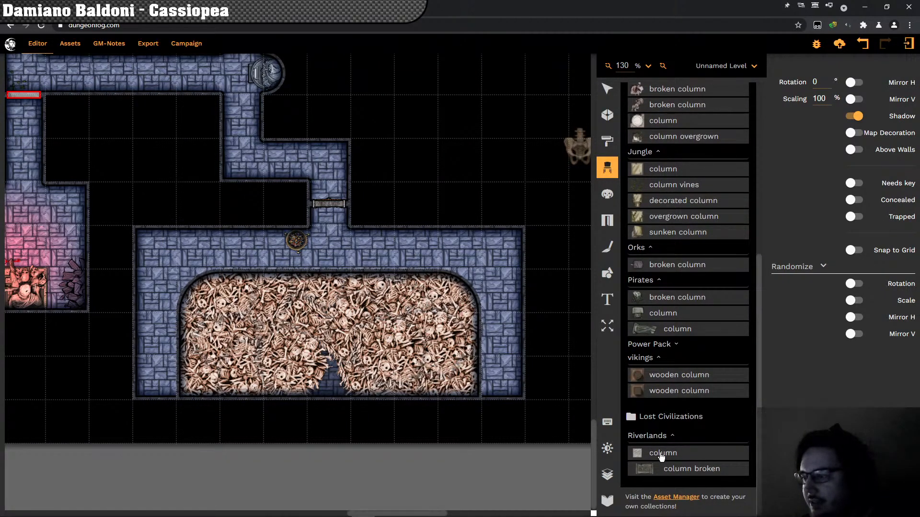
Step: Try the Riverlands column at 100% scaling in the upper-right corner of the walkway around the bone pit
click(661, 455)
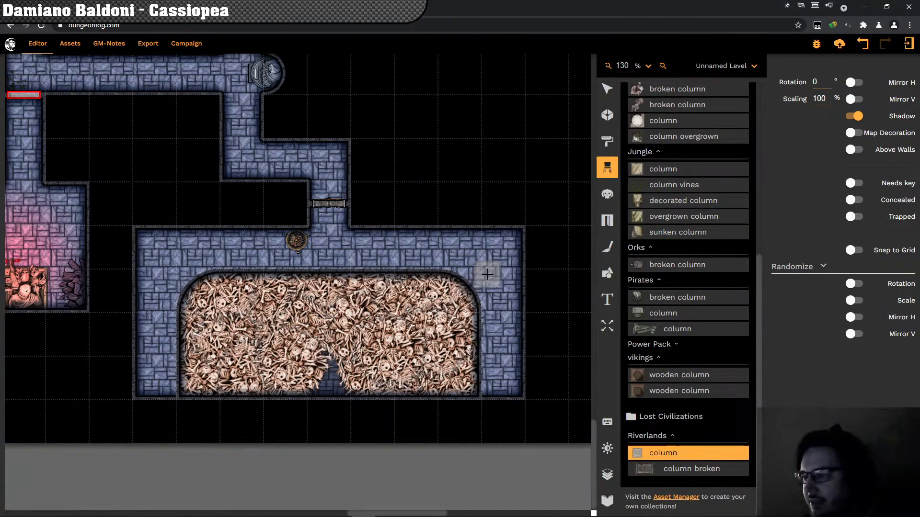
click(498, 255)
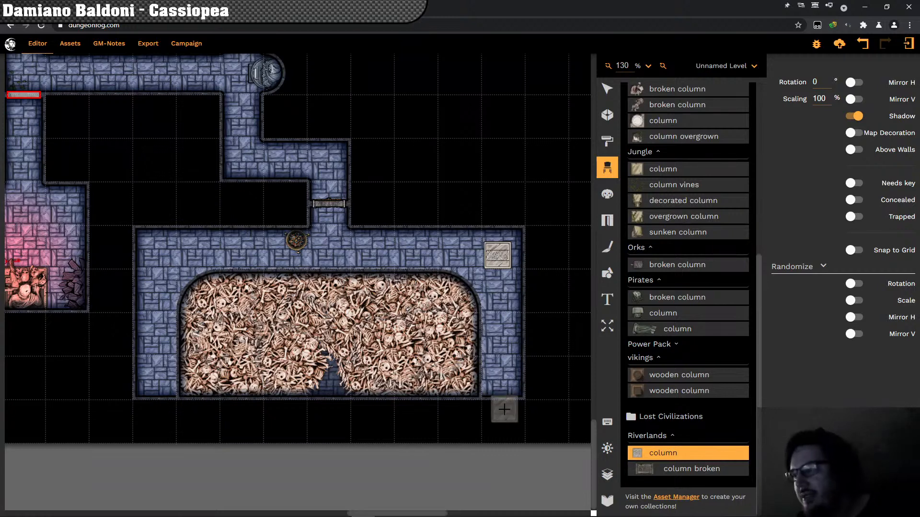
click(734, 412)
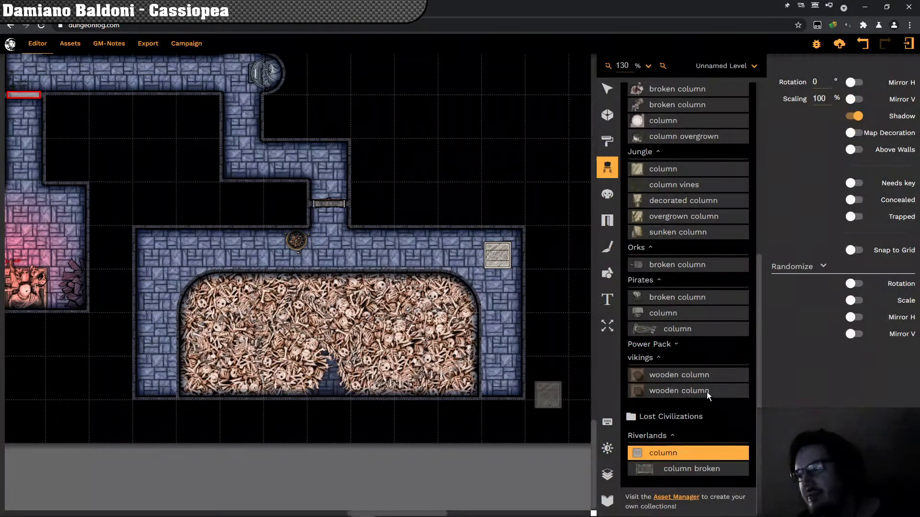
scroll(709, 396, up, 4)
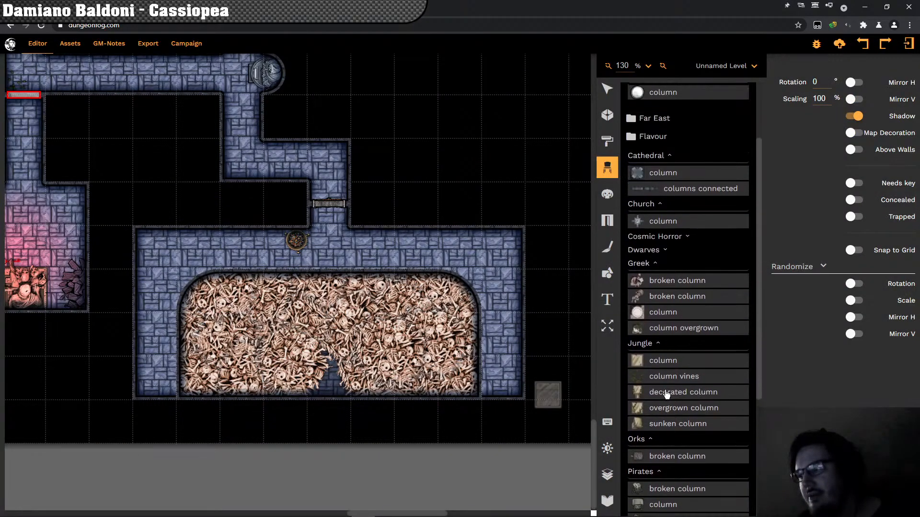
Step: Place the Church column at 35% scaling in the middle of the bone pit, above the narrow opening
scroll(669, 397, up, 2)
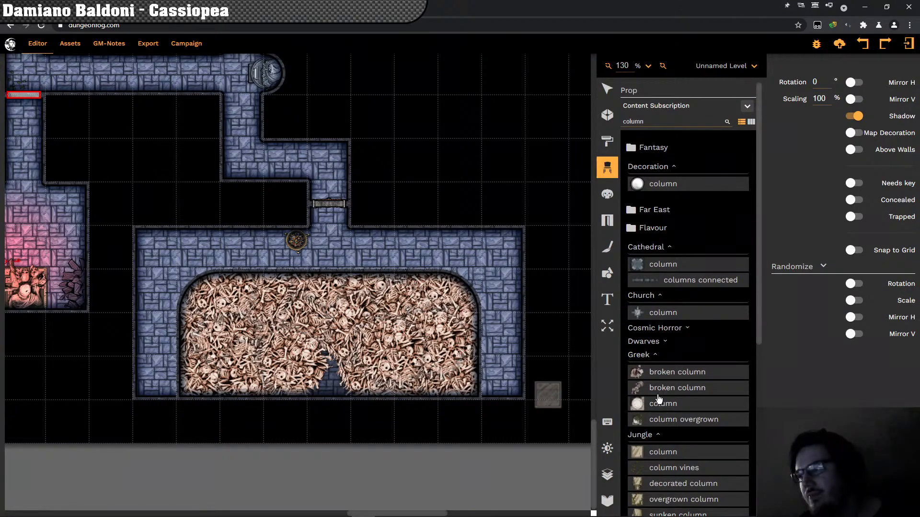
click(645, 318)
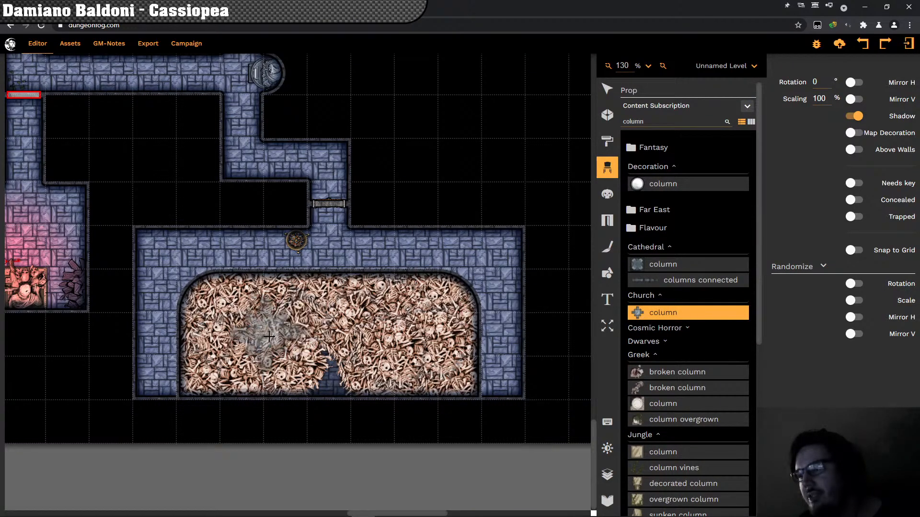
click(330, 327)
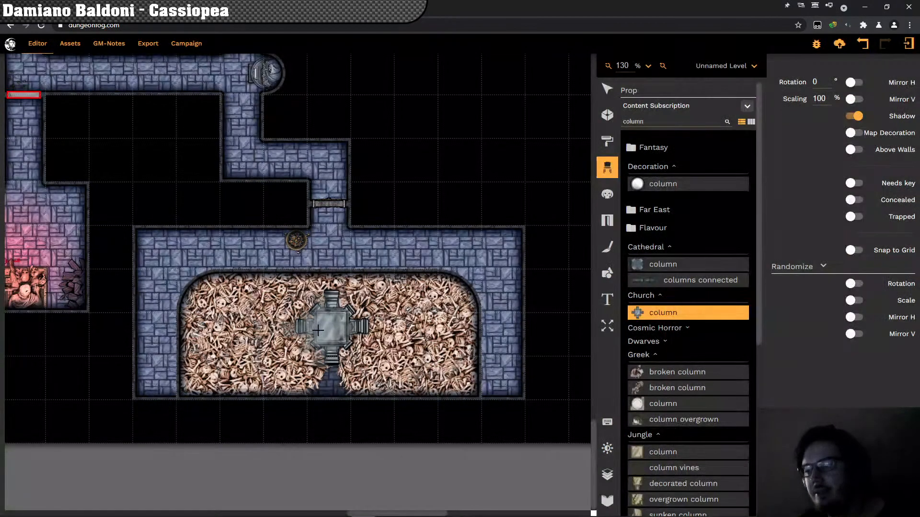
key(ctrl+z)
scroll(321, 326, down, 1)
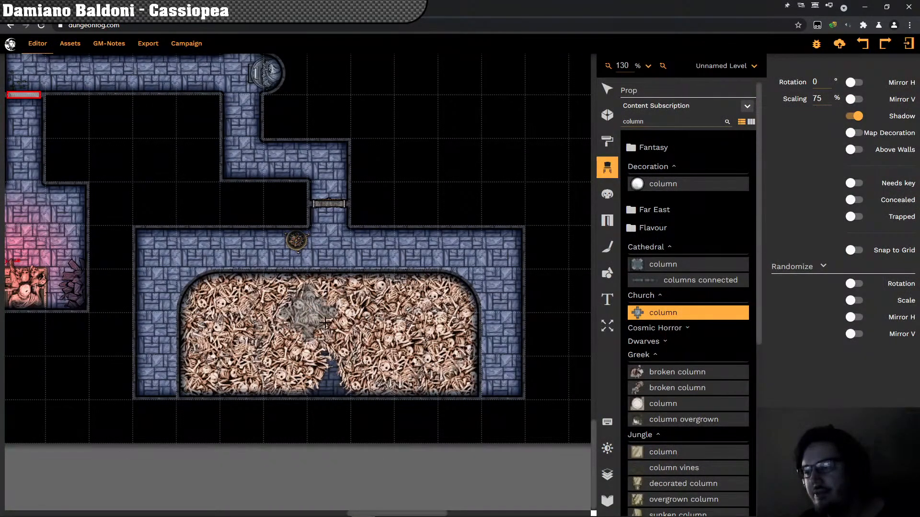
scroll(324, 322, down, 7)
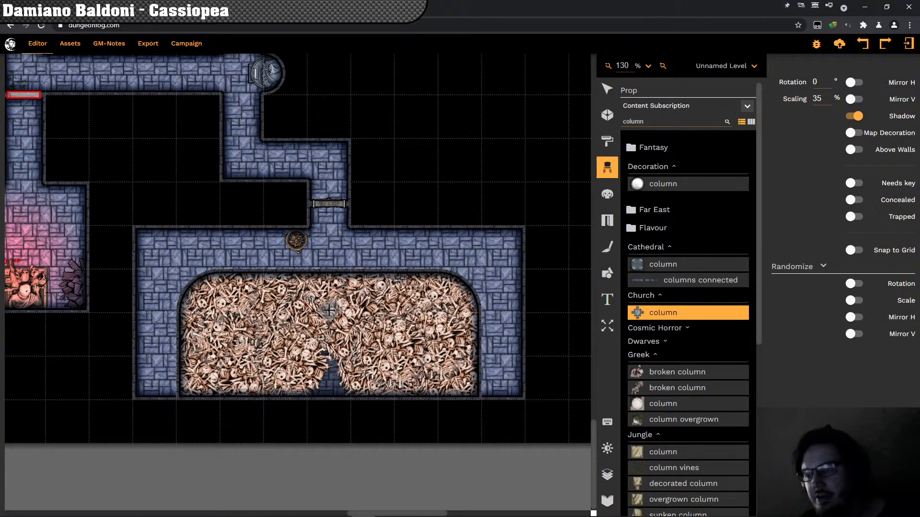
click(329, 310)
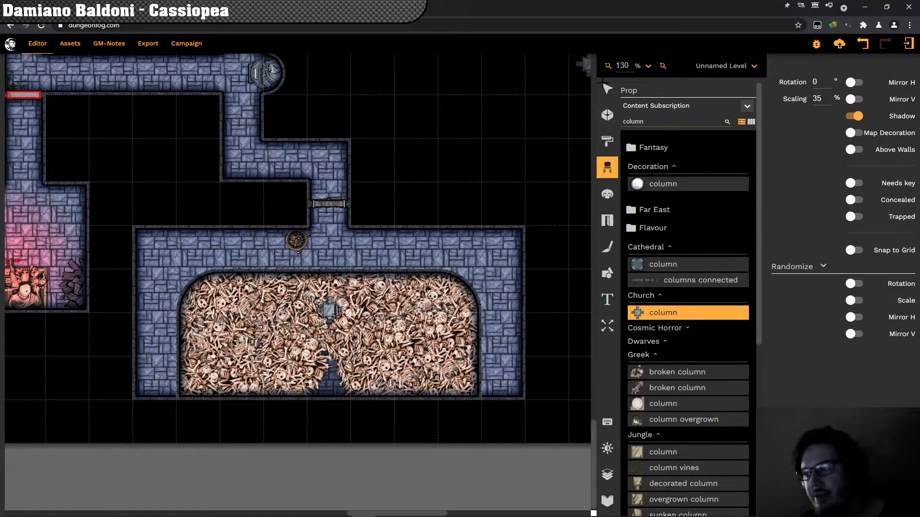
Step: Colorize the column in the bone pit with hue 230 and saturation 20 to match the blue stonework
key(Escape)
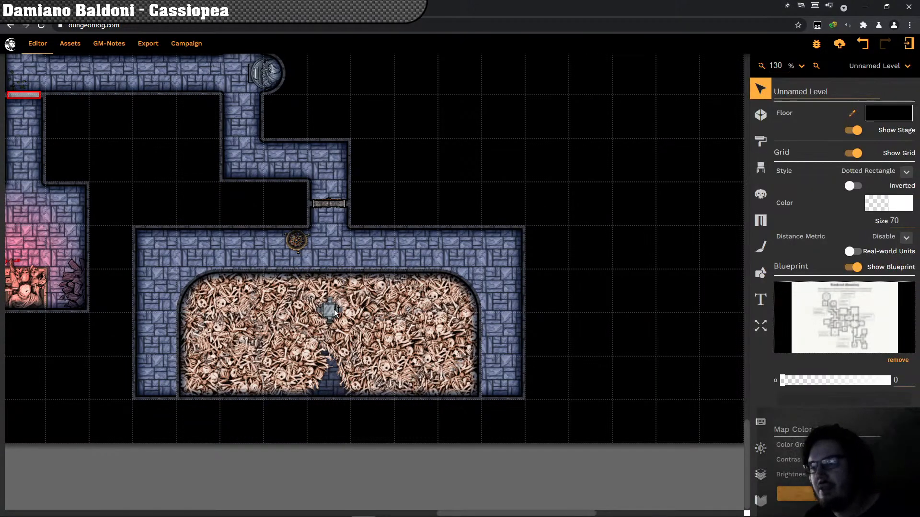
click(335, 313)
click(334, 312)
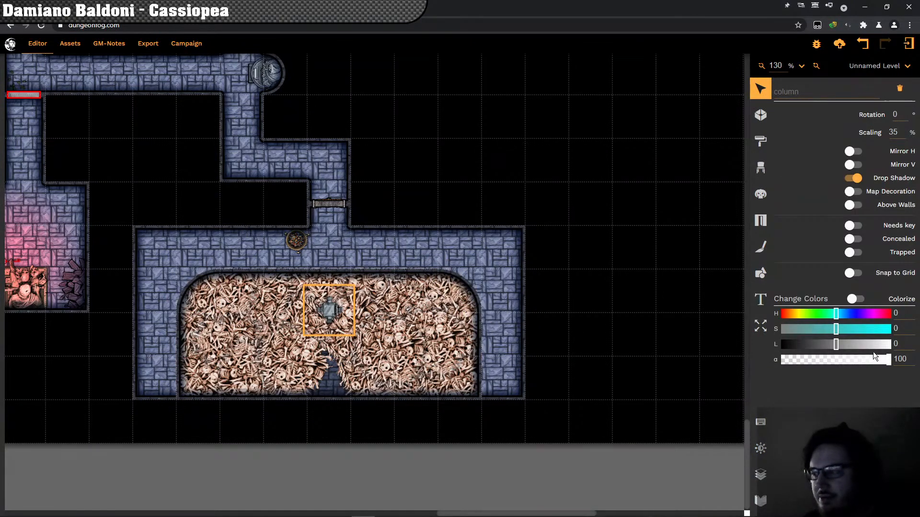
mouse_move(835, 328)
mouse_down()
mouse_move(811, 328)
mouse_move(847, 322)
mouse_up()
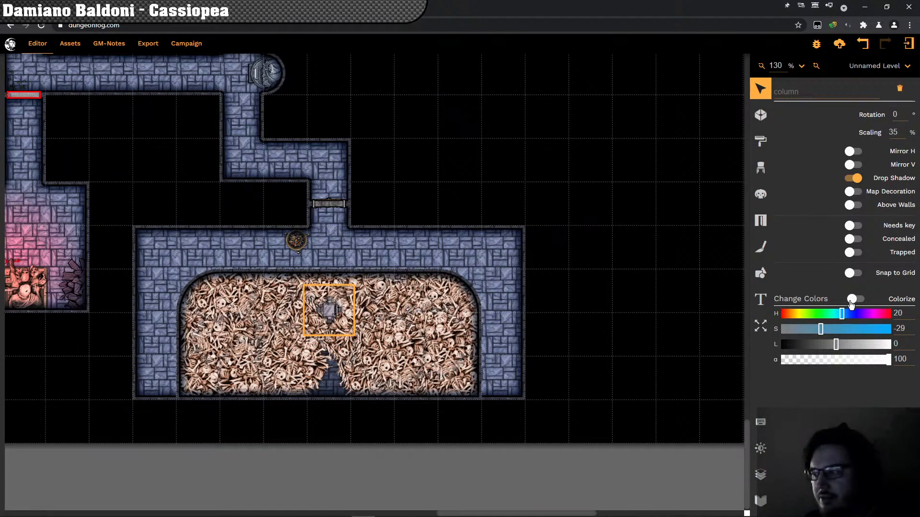
click(851, 300)
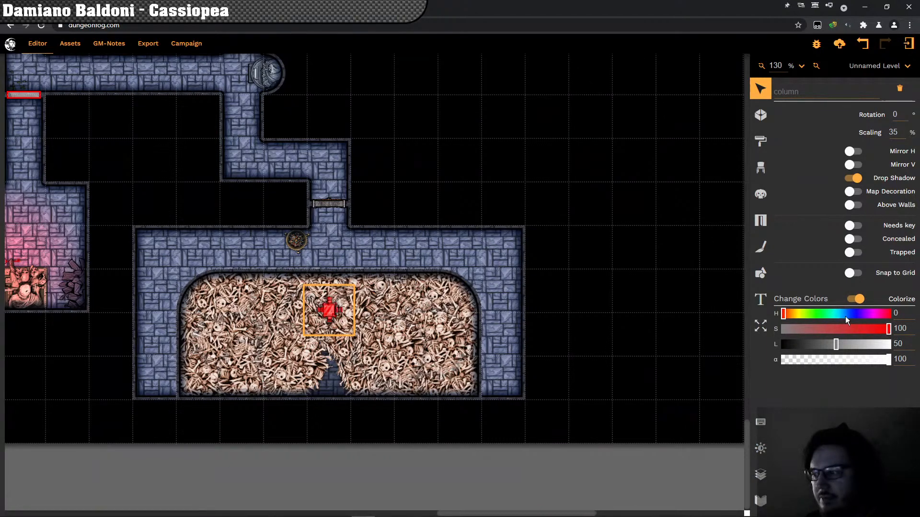
drag(846, 317, 810, 329)
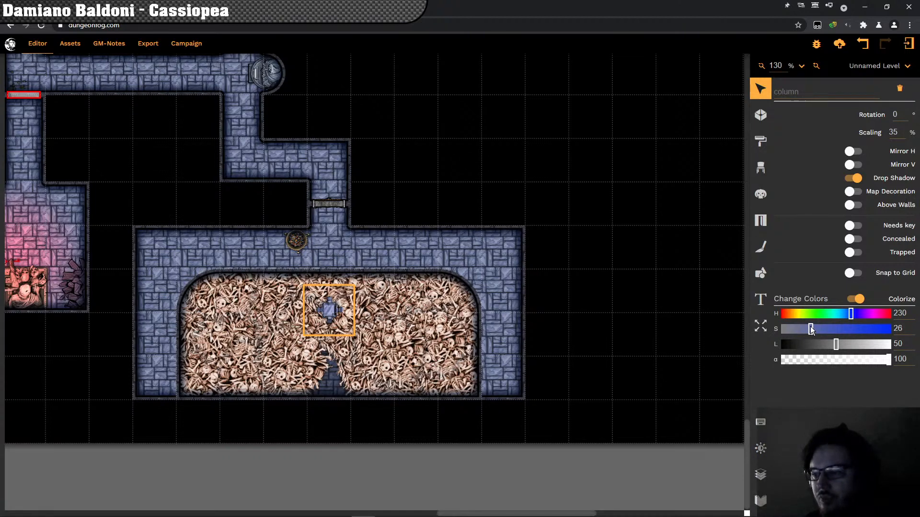
drag(807, 328, 804, 329)
click(545, 297)
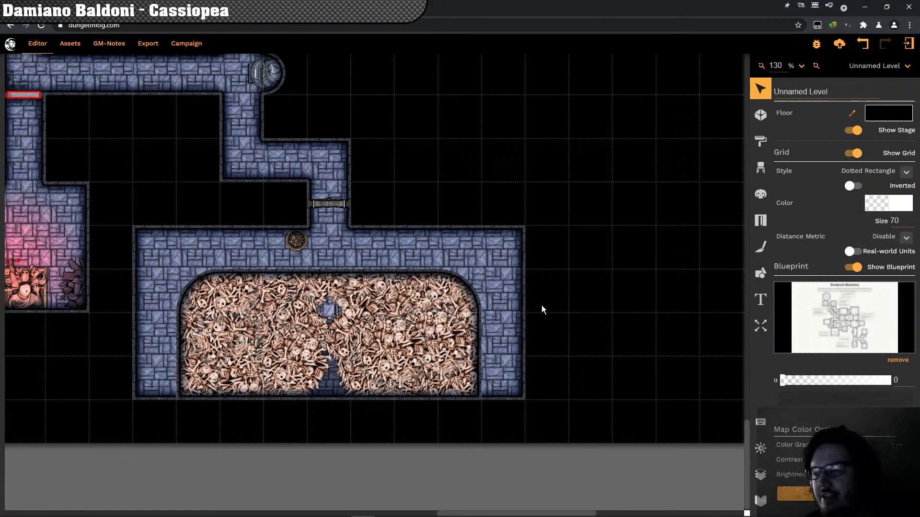
Step: Move the column slightly down within the bone pit, closer to the narrow opening in the bones
drag(91, 145, 170, 186)
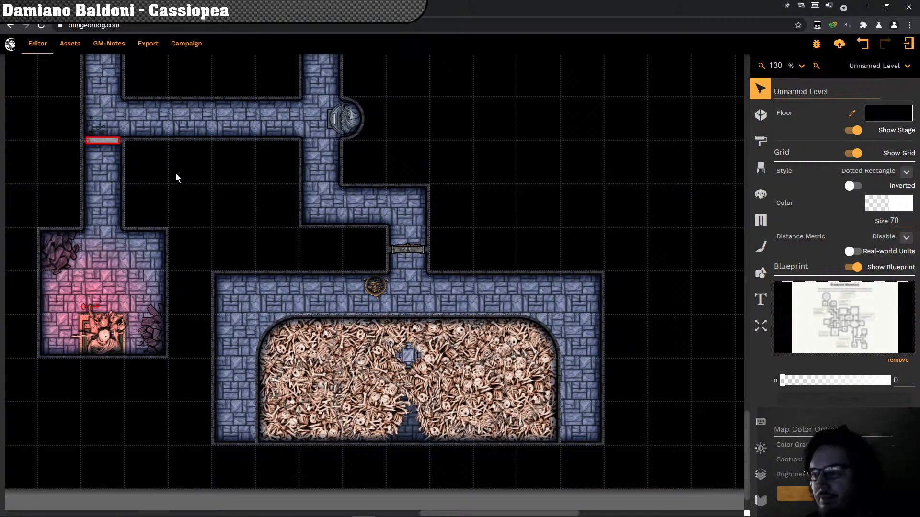
drag(177, 176, 173, 175)
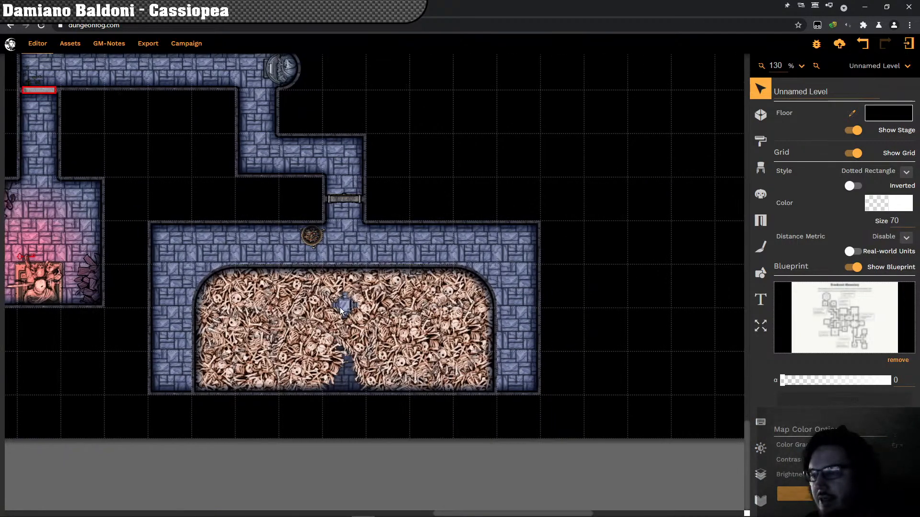
click(348, 310)
click(348, 310)
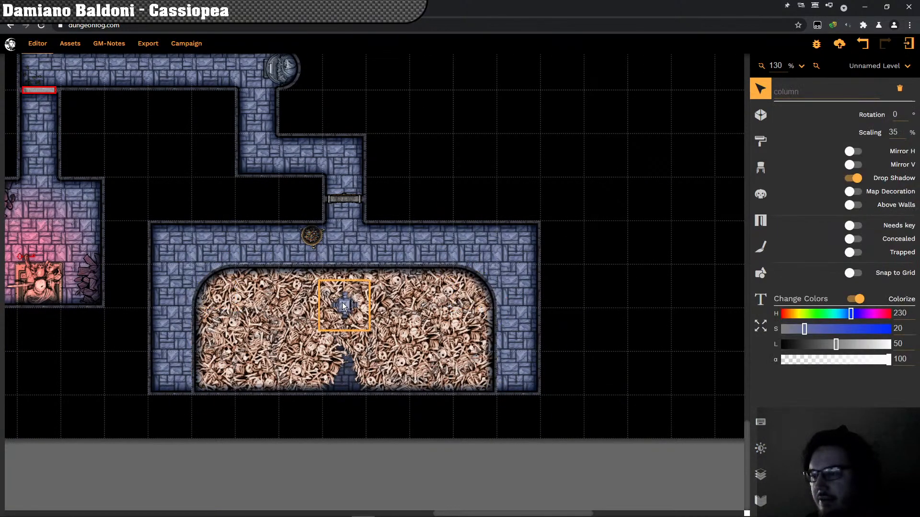
drag(348, 314, 348, 326)
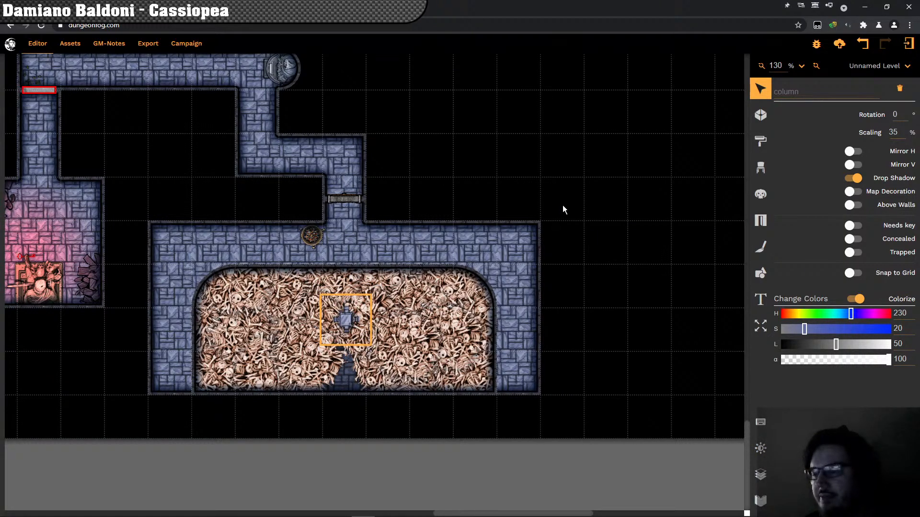
click(562, 207)
Step: Try the bone-pit column without its drop shadow and turn the shadow back on
click(343, 321)
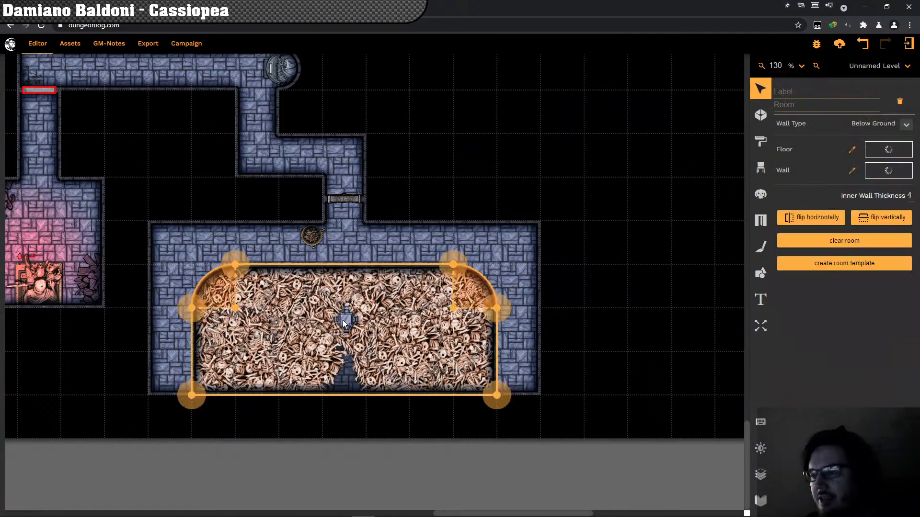
click(347, 325)
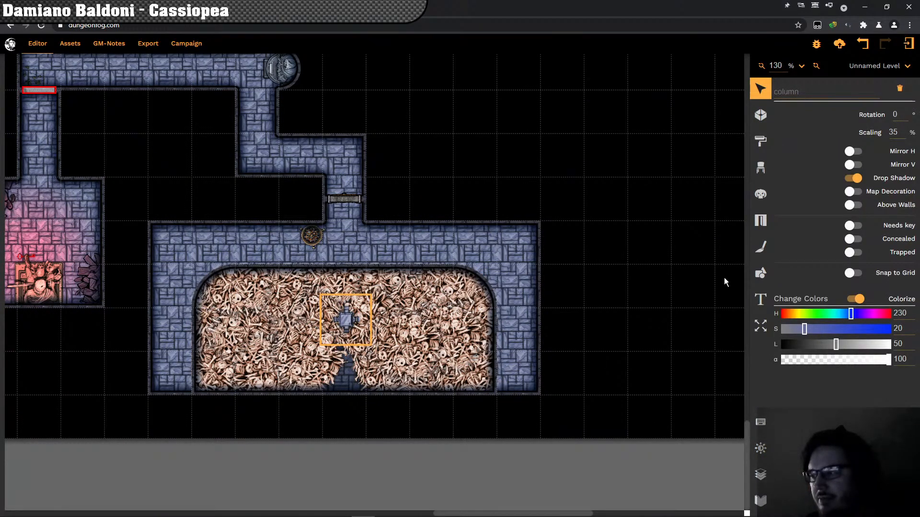
click(860, 182)
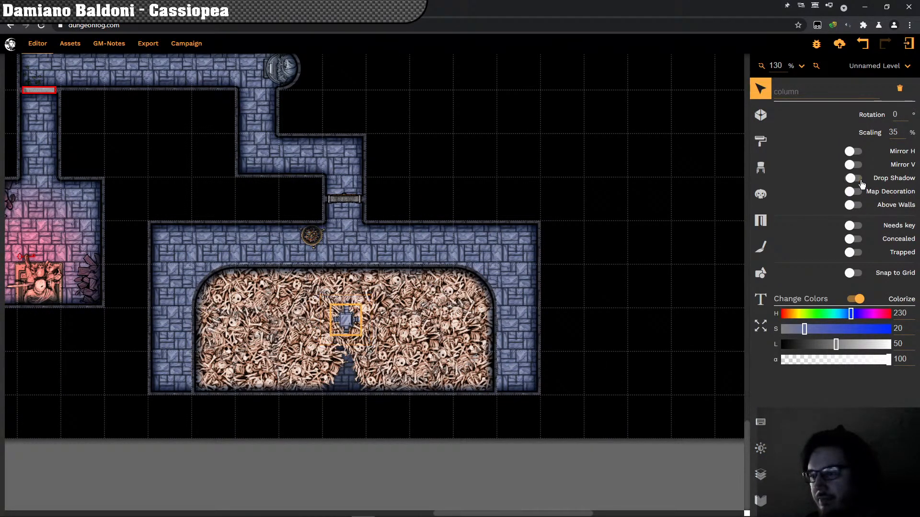
click(631, 263)
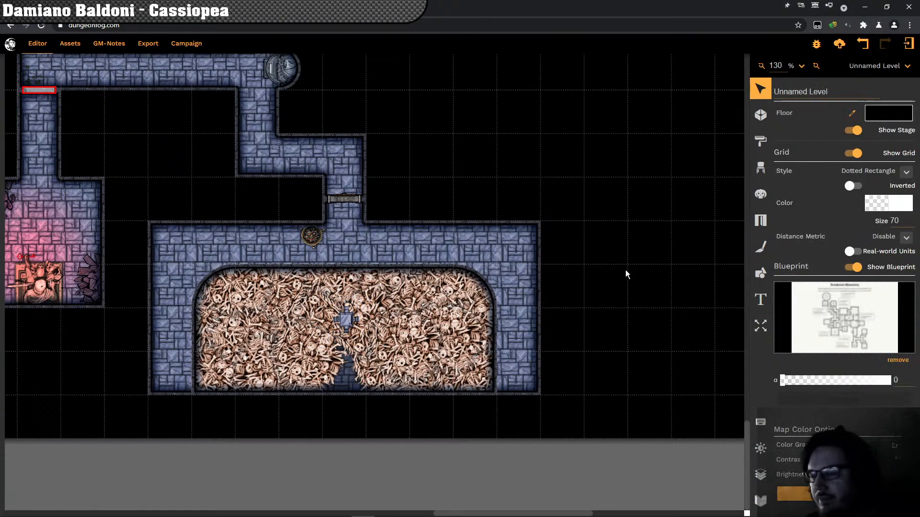
click(343, 326)
click(344, 322)
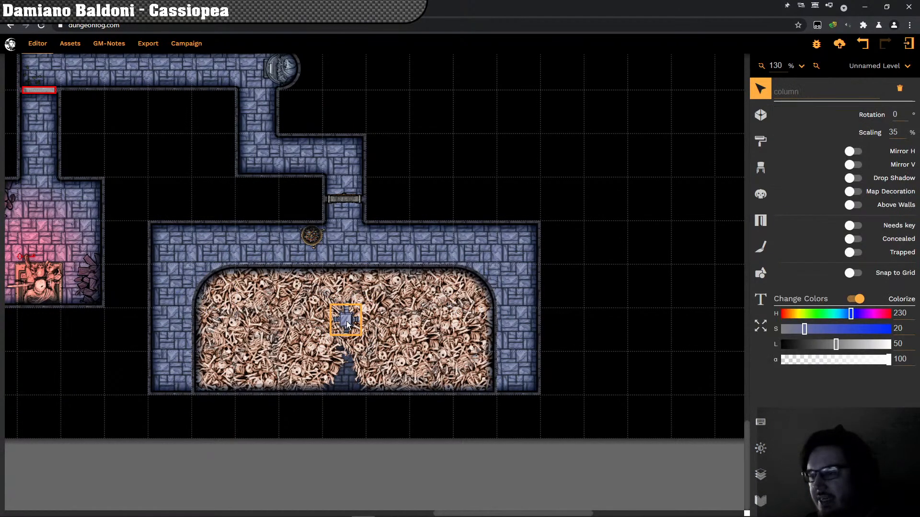
click(851, 180)
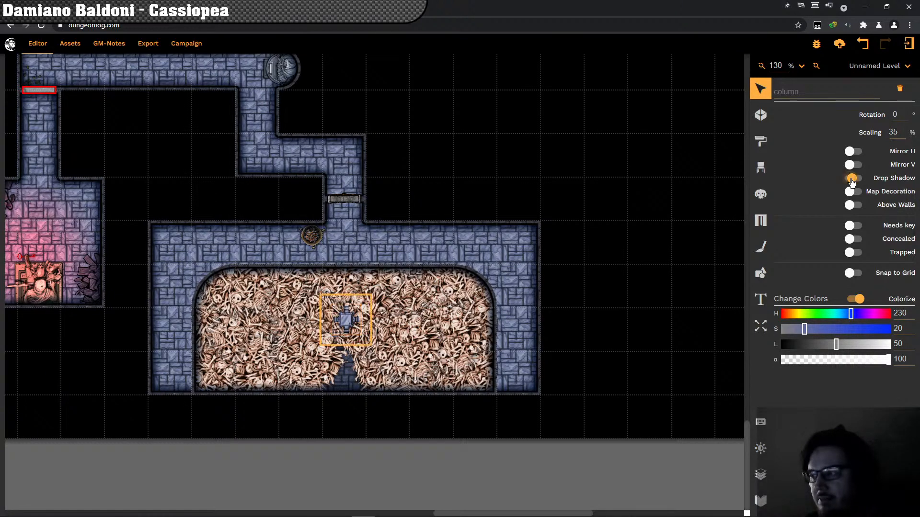
click(655, 214)
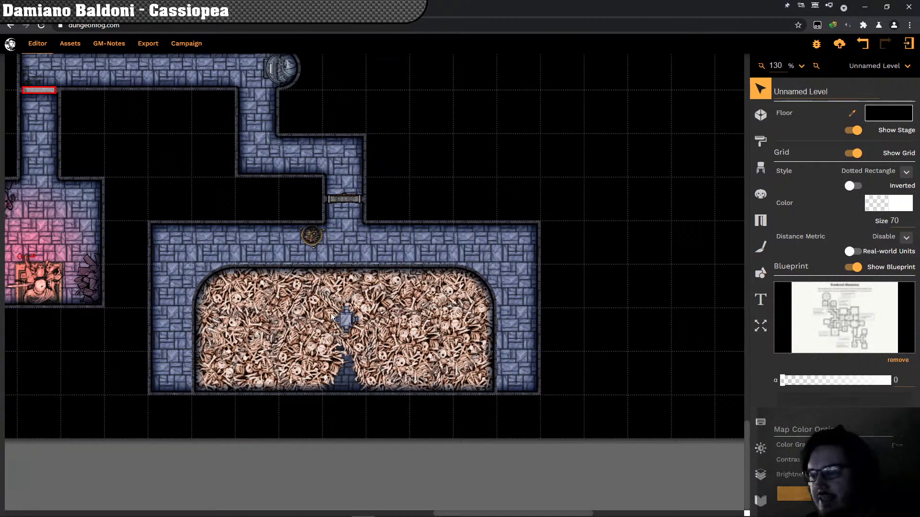
drag(331, 316, 251, 293)
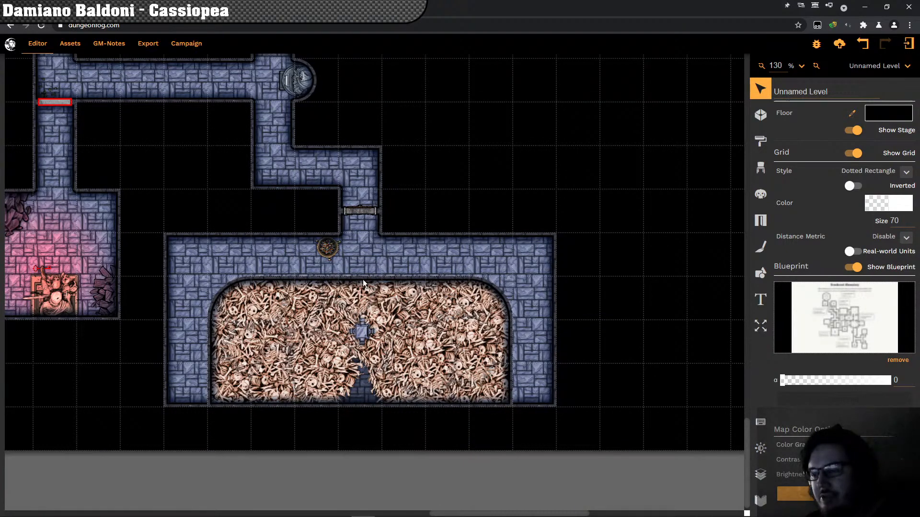
drag(140, 304, 165, 273)
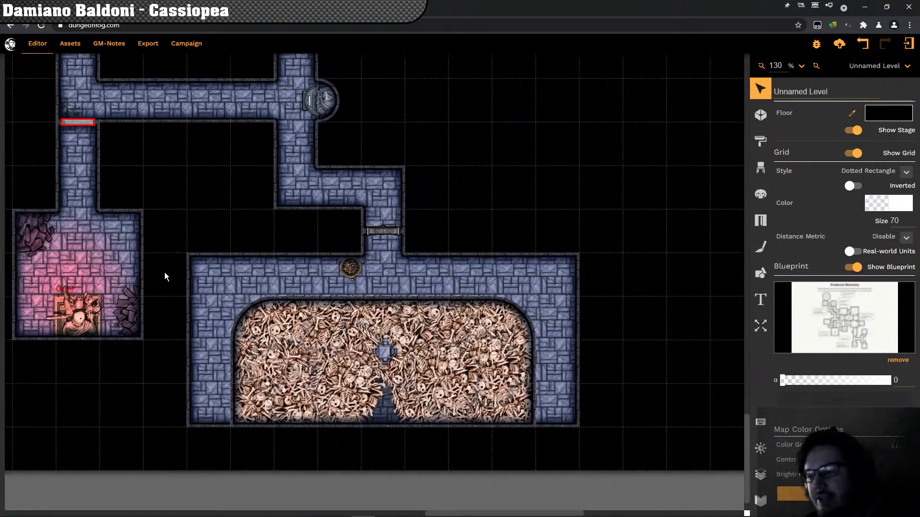
drag(392, 361, 354, 338)
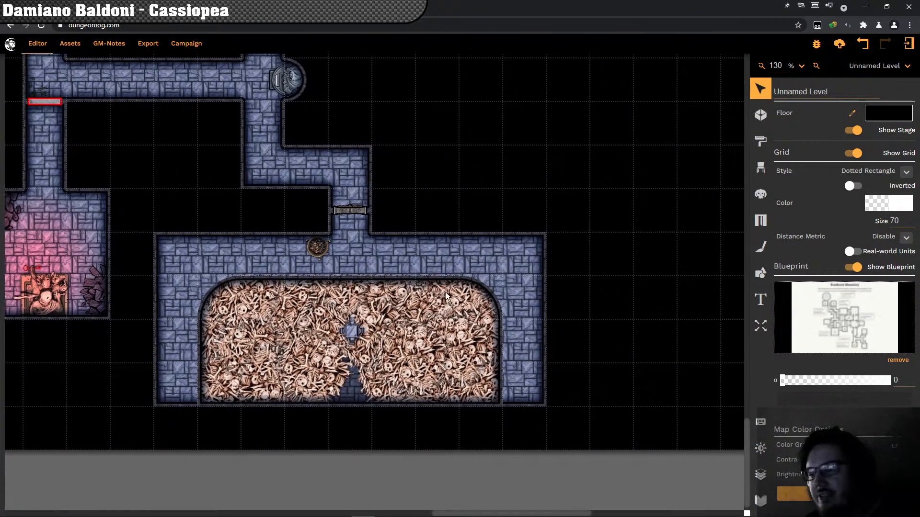
click(347, 336)
click(347, 335)
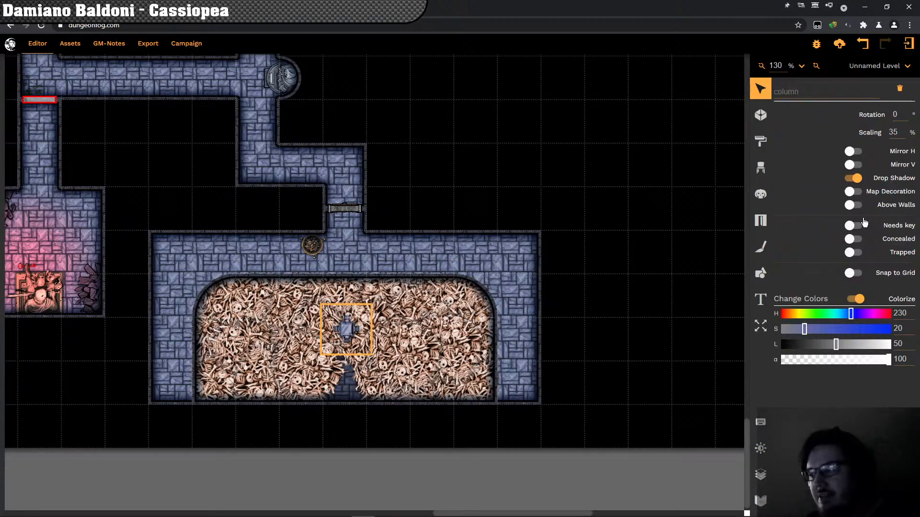
click(594, 256)
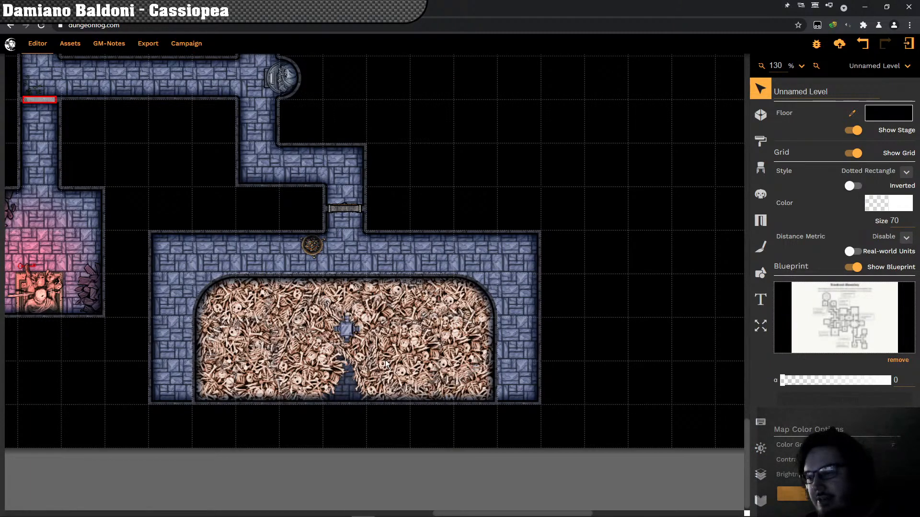
Step: Toggle the drop shadow of the column in the bone pit off and on again to compare both looks
click(352, 329)
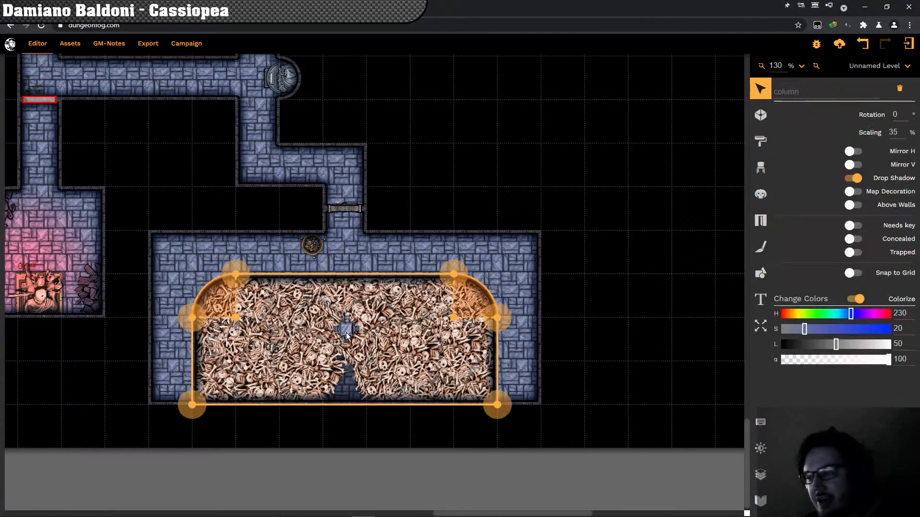
click(352, 330)
click(856, 179)
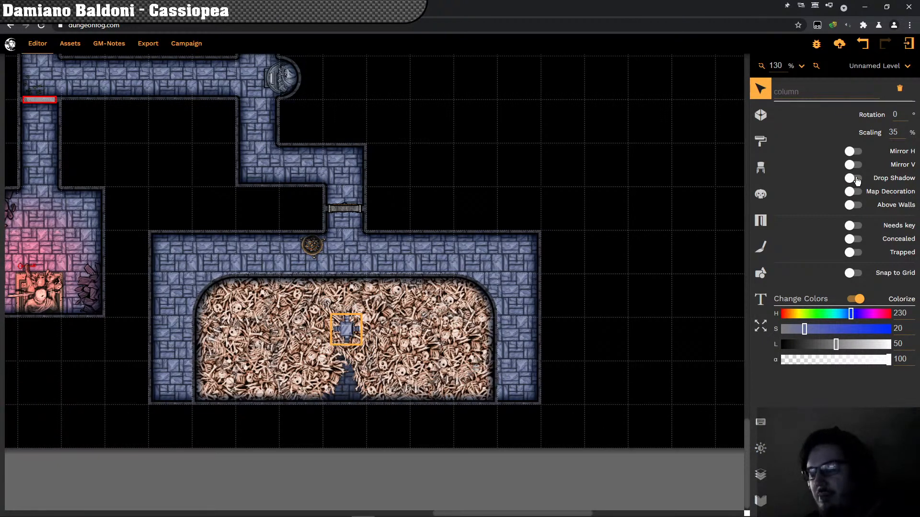
click(856, 178)
click(608, 227)
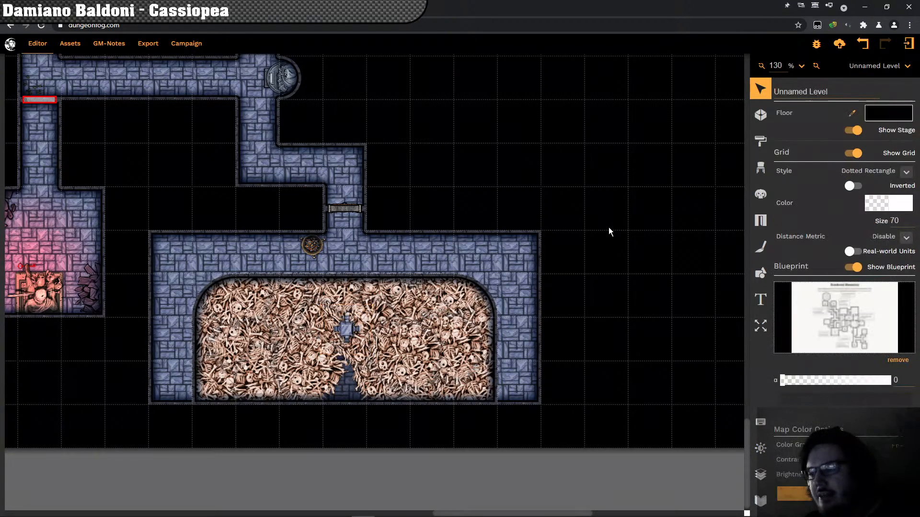
click(349, 332)
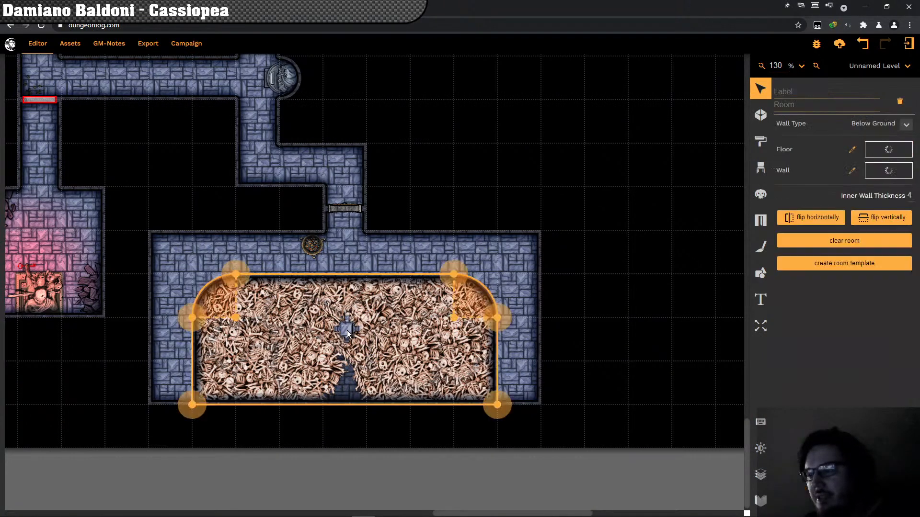
click(347, 334)
click(604, 232)
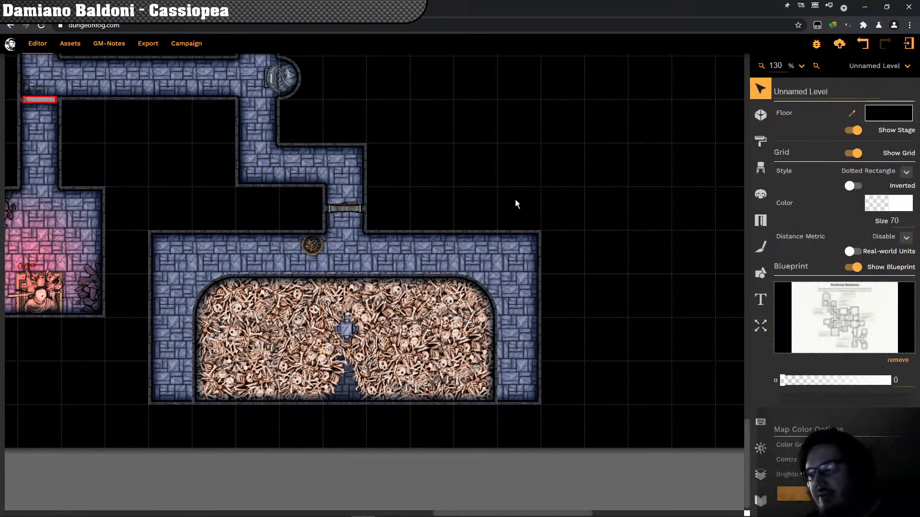
drag(453, 168, 554, 250)
scroll(527, 303, down, 3)
scroll(526, 303, right, 2)
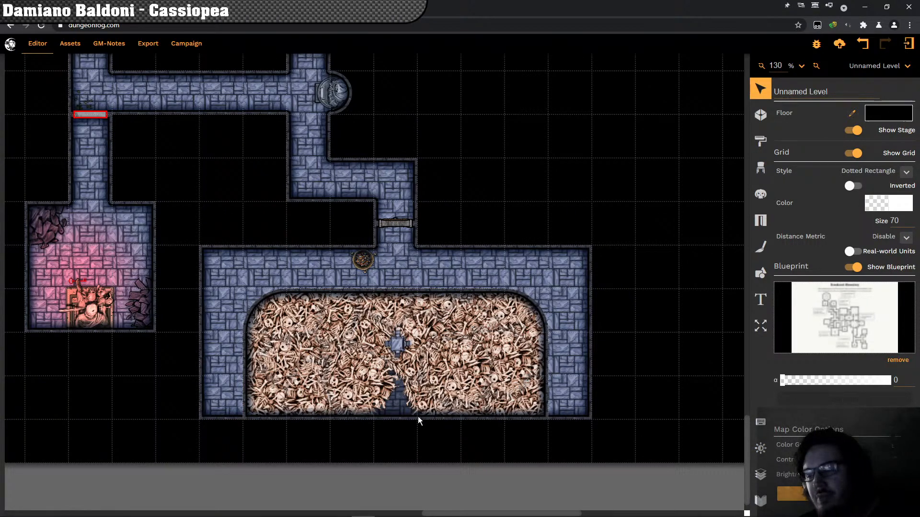
drag(261, 231, 305, 347)
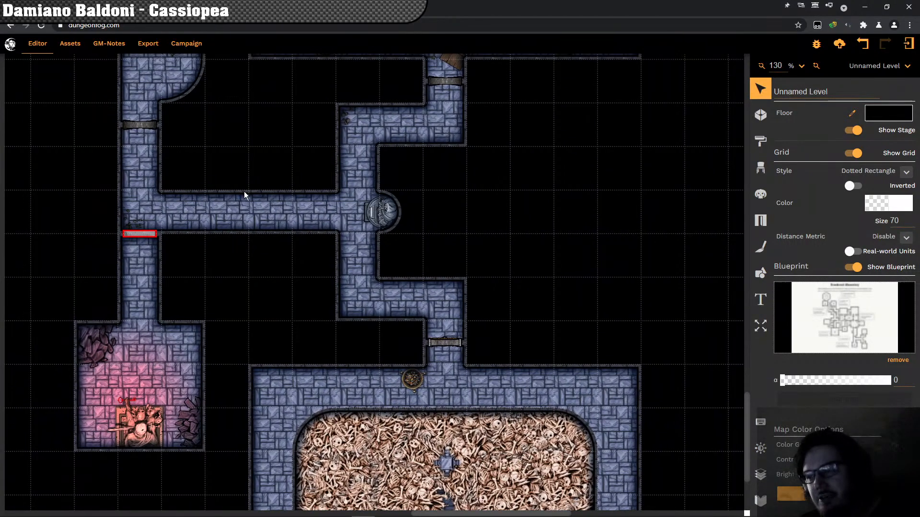
drag(244, 191, 195, 120)
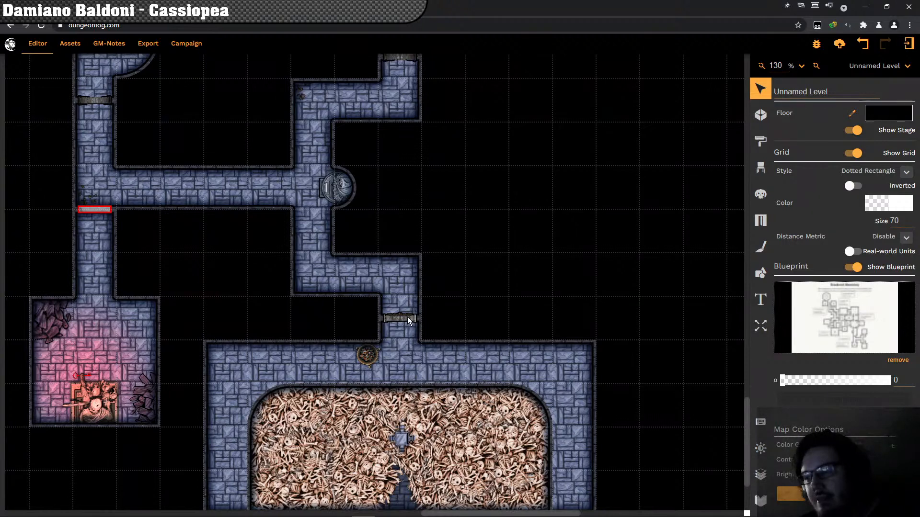
Step: Delete the dungeon door between the winding corridor and the bone-pit room
click(407, 317)
click(407, 317)
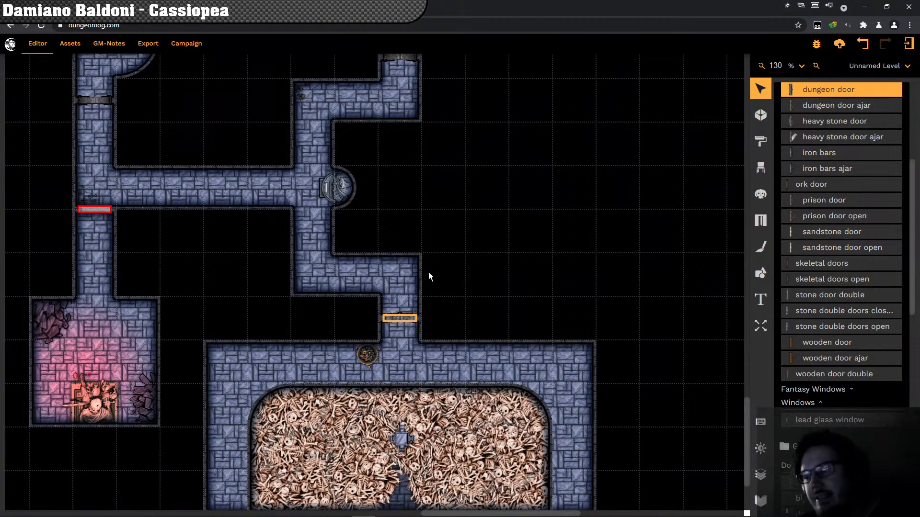
scroll(469, 206, up, 1)
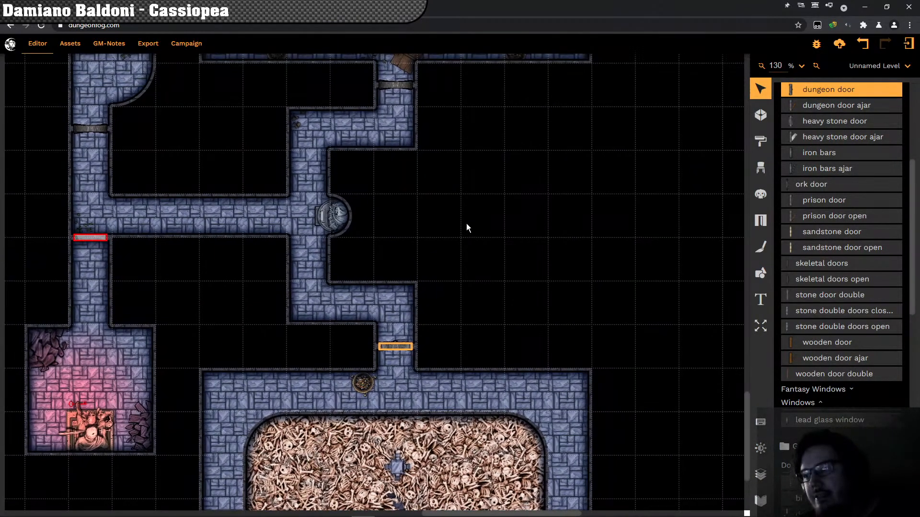
click(479, 230)
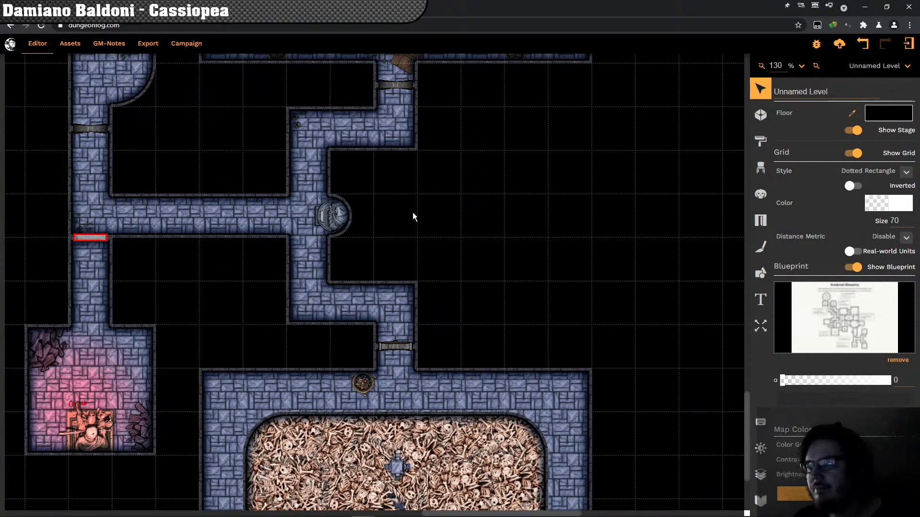
click(401, 346)
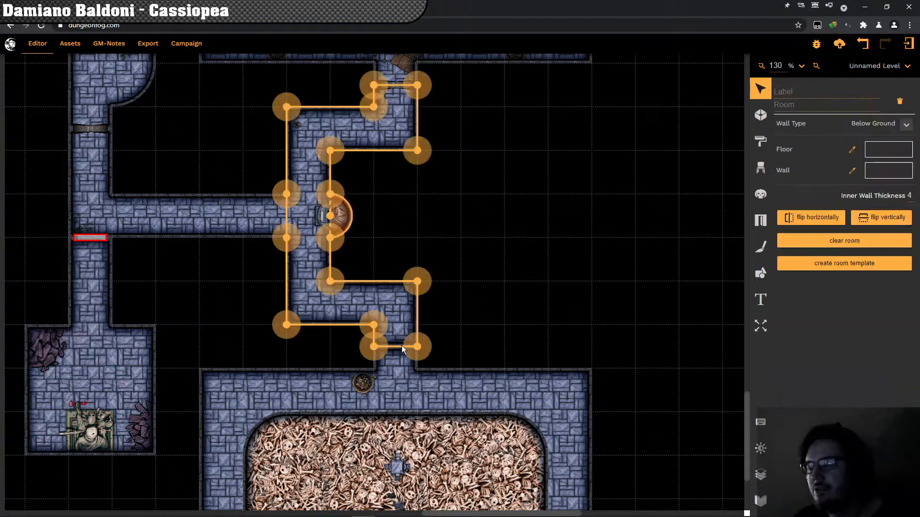
click(473, 223)
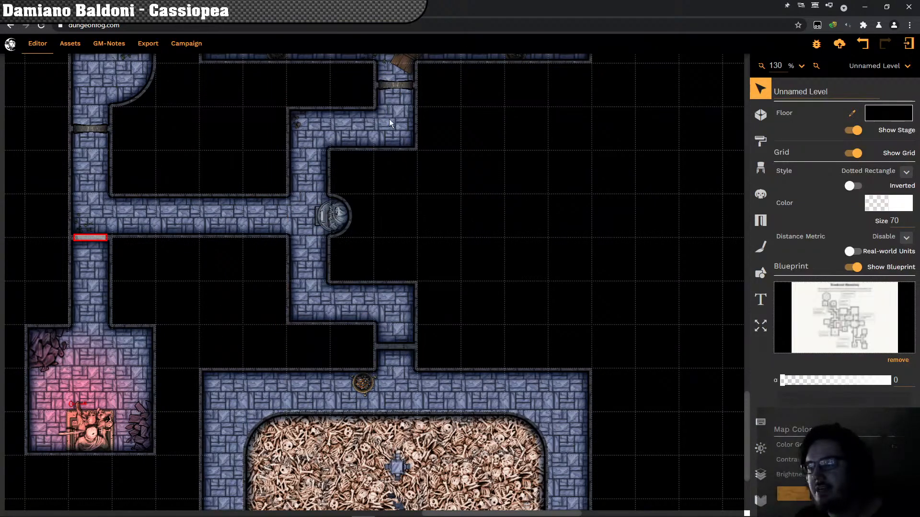
Step: Place an archway matching the coffin room's entrance at the junction between the winding corridor and the bone-pit room
click(393, 88)
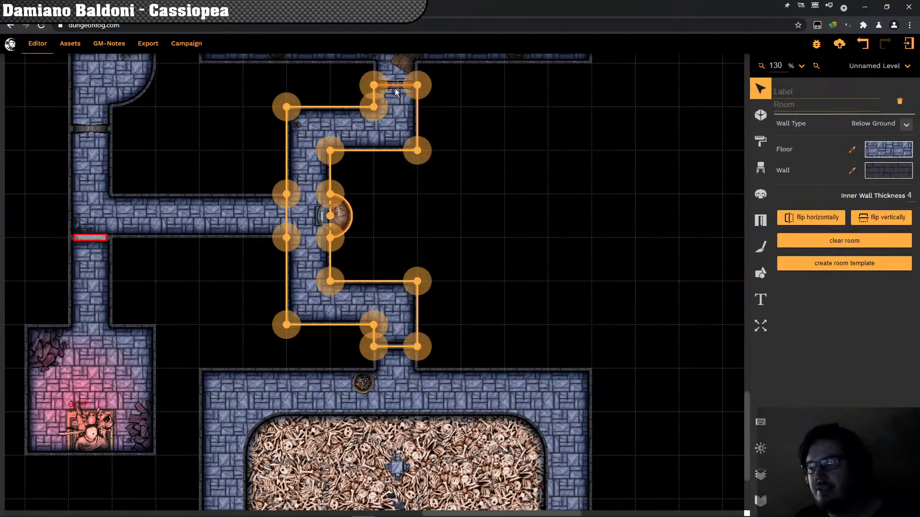
click(395, 88)
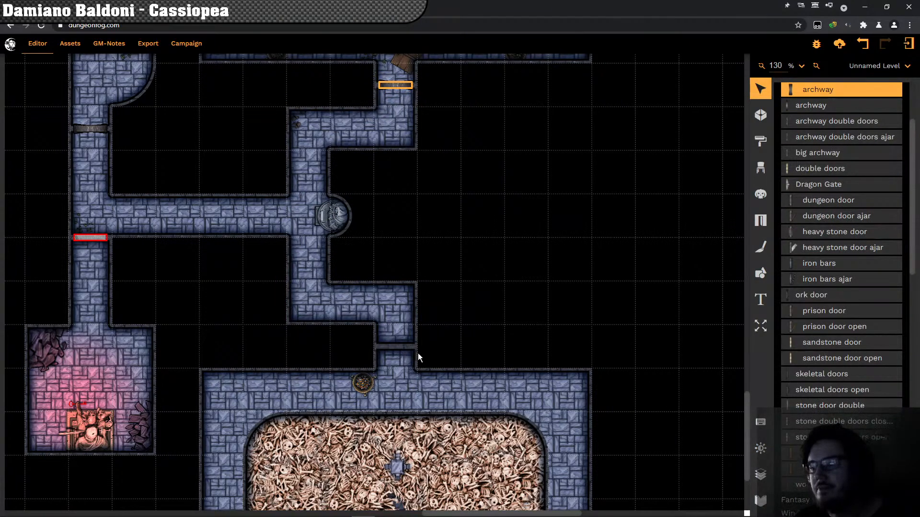
key(ctrl+d)
click(784, 113)
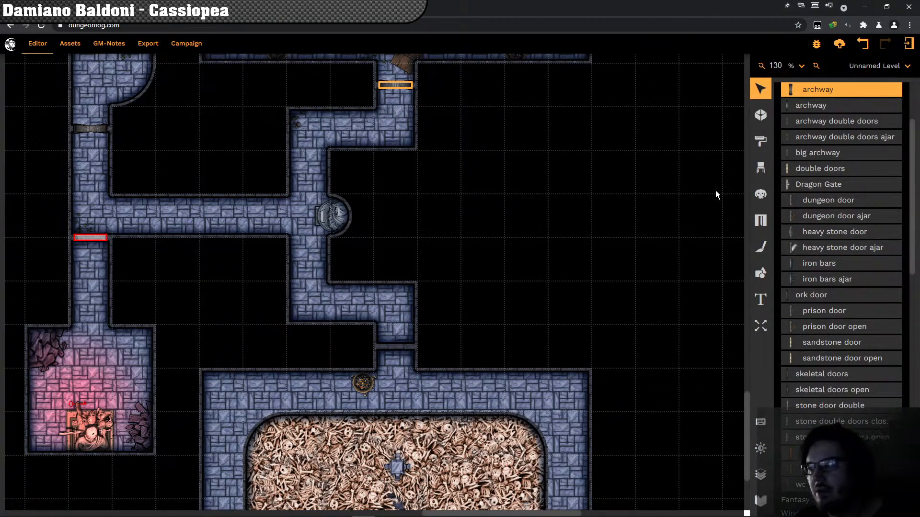
scroll(845, 231, up, 3)
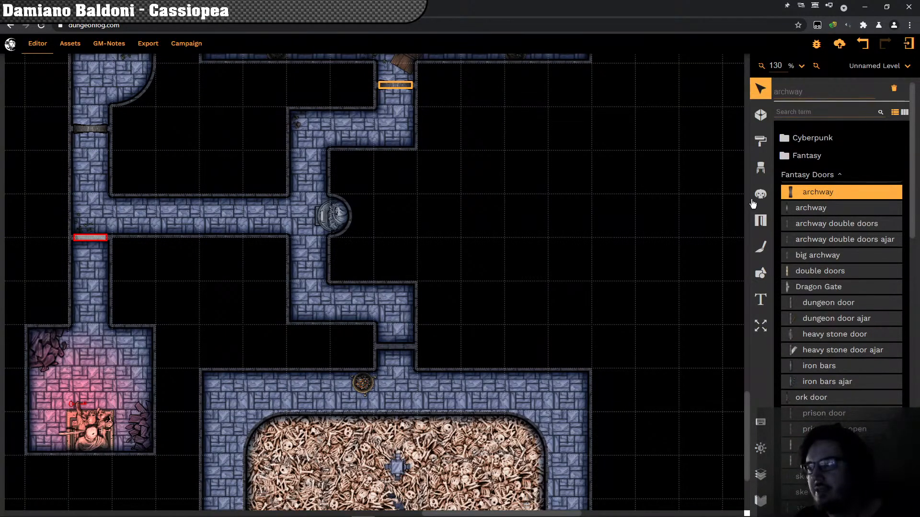
click(764, 222)
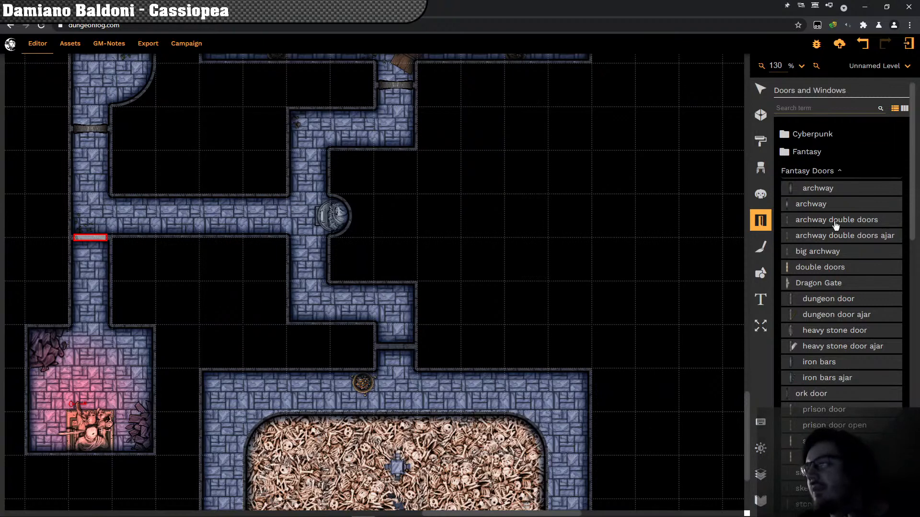
click(814, 189)
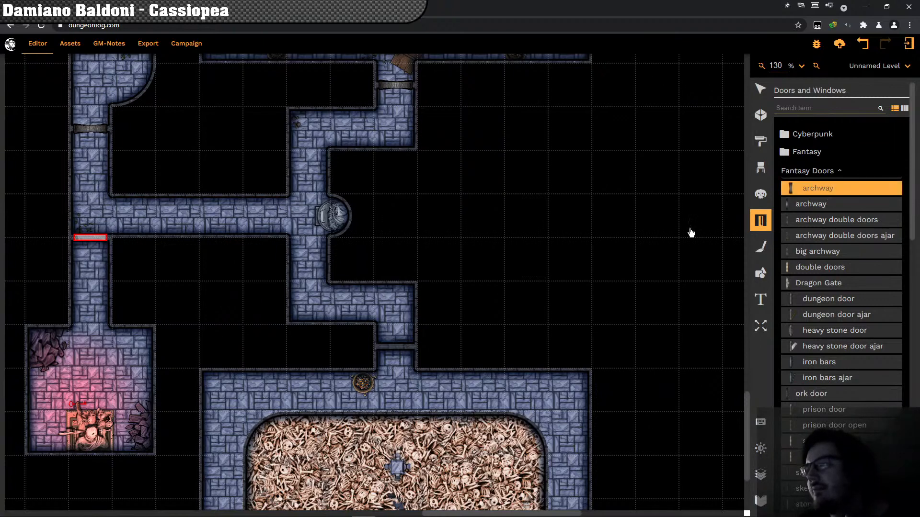
click(399, 342)
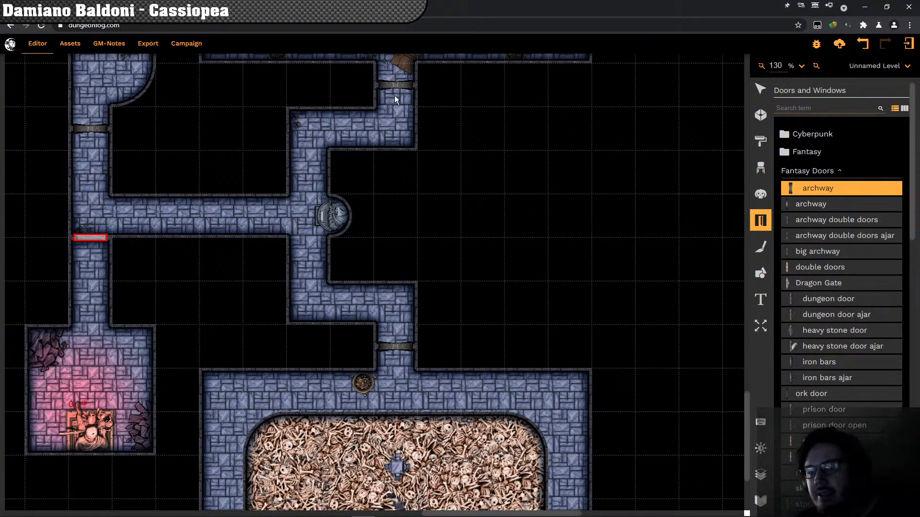
Step: Examine the archways, corridors and rooms north of the bone pit, from the coffin room up to the undecorated central rooms
scroll(394, 96, up, 3)
click(768, 97)
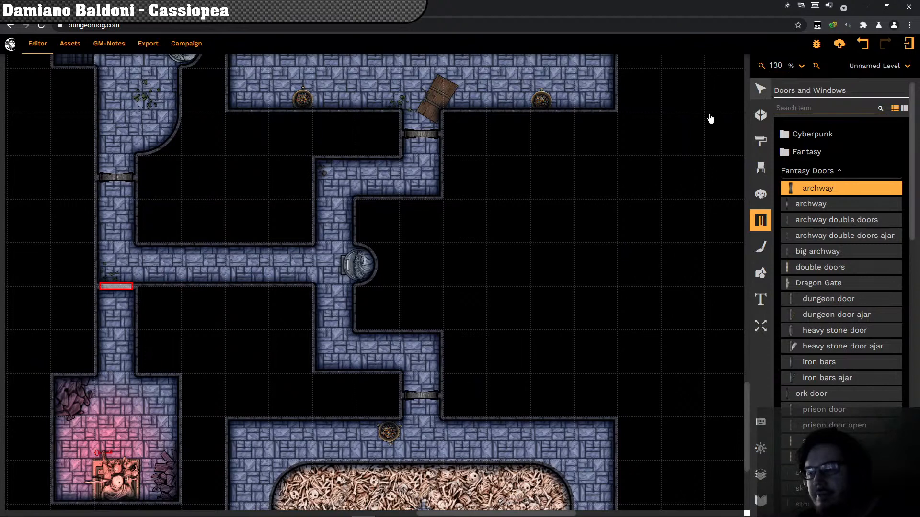
scroll(287, 211, up, 5)
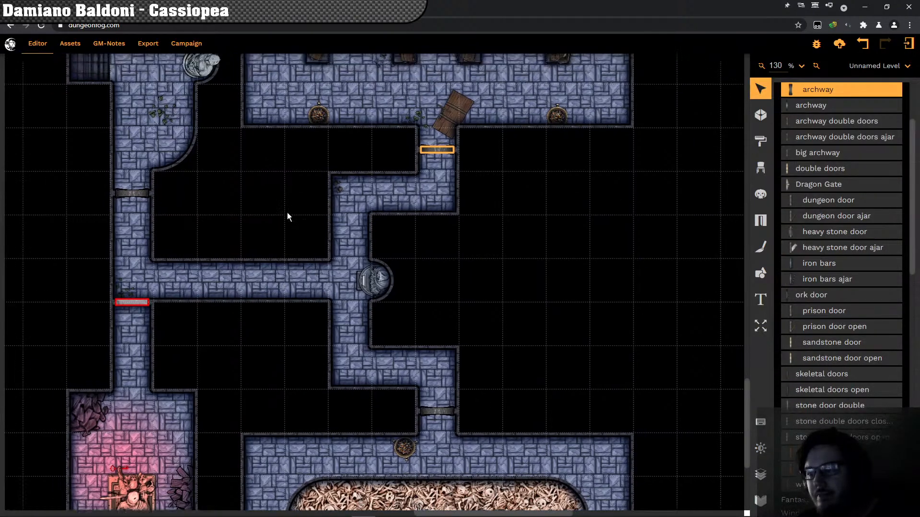
scroll(348, 372, up, 6)
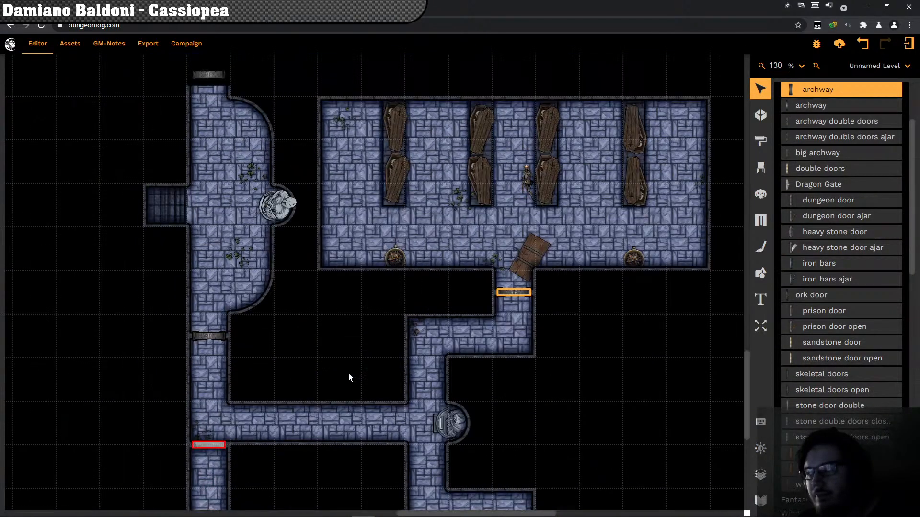
scroll(341, 402, up, 2)
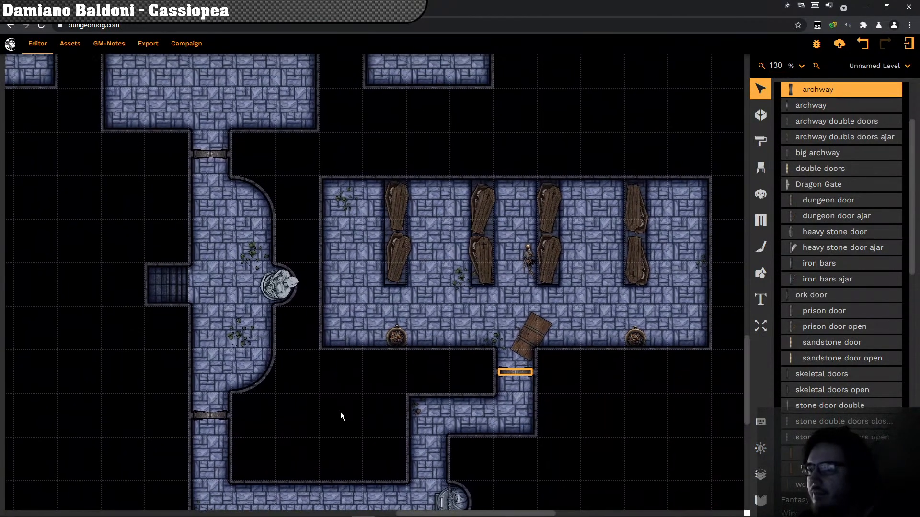
scroll(307, 288, up, 4)
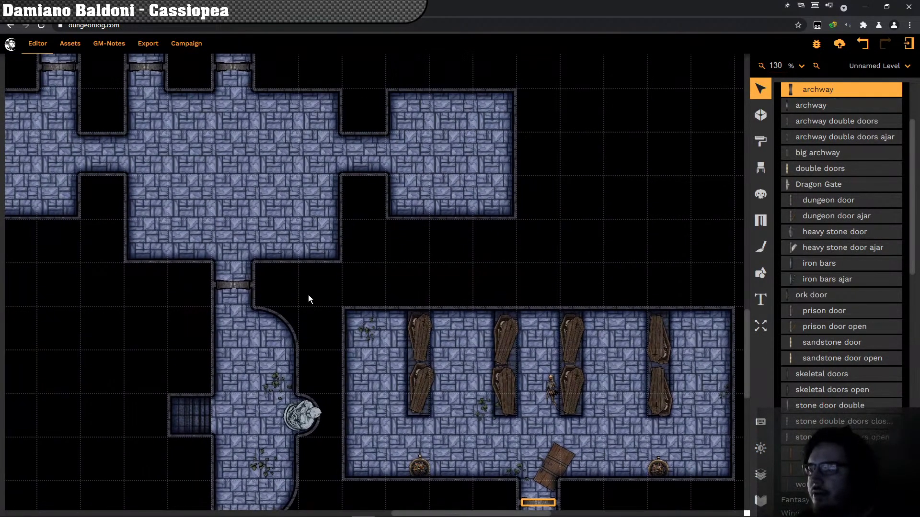
drag(308, 294, 224, 161)
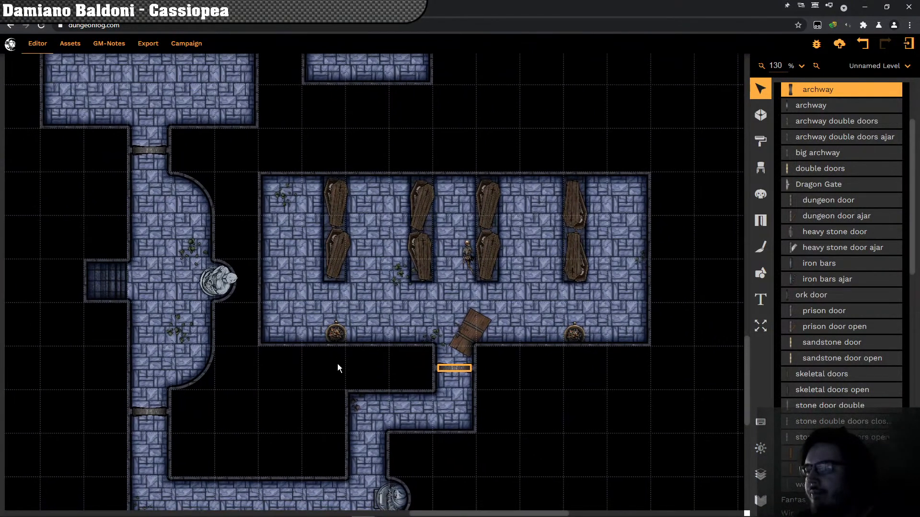
click(338, 370)
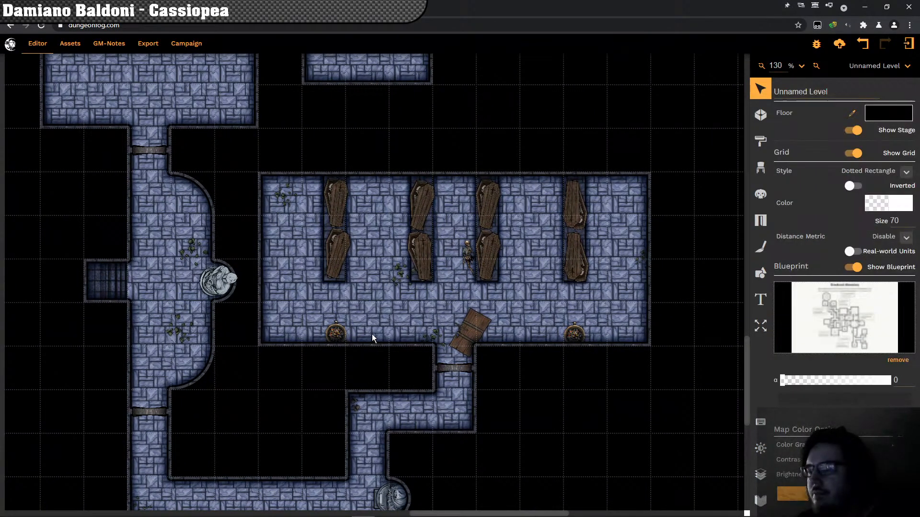
drag(251, 375, 262, 379)
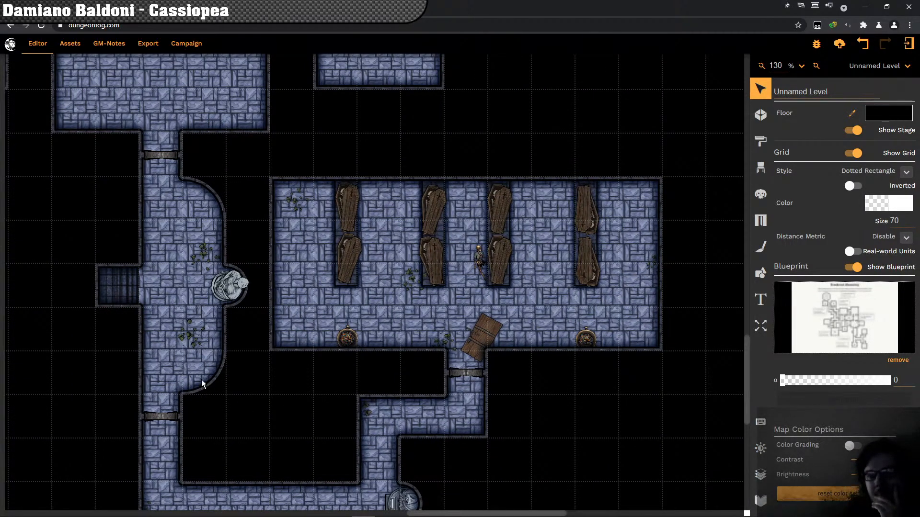
drag(68, 209, 139, 254)
scroll(156, 144, down, 5)
right_click(103, 28)
key(Escape)
scroll(288, 249, down, 3)
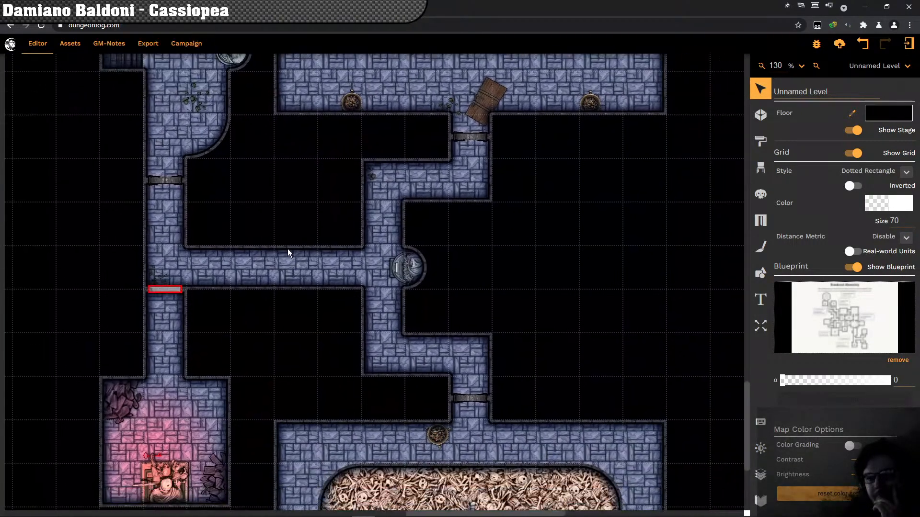
mouse_move(261, 180)
mouse_down()
mouse_move(259, 173)
mouse_move(258, 196)
mouse_up()
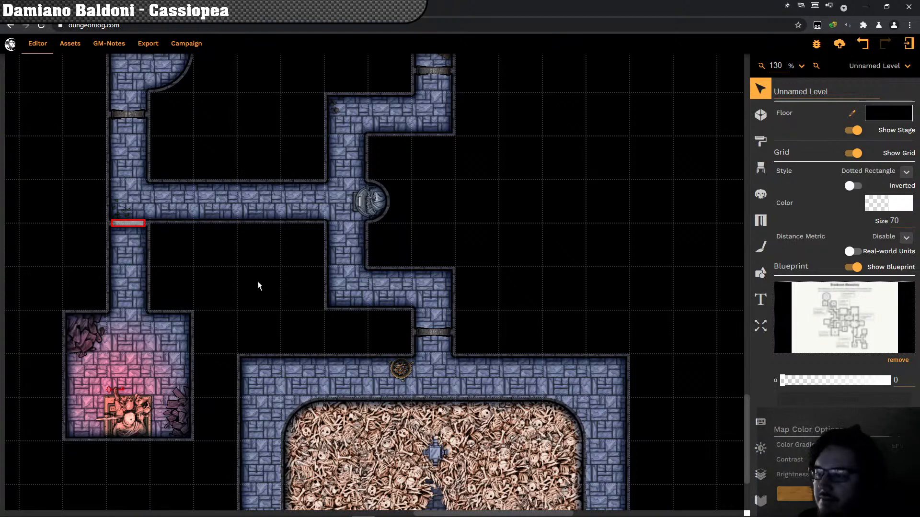
scroll(273, 282, down, 3)
scroll(290, 284, up, 10)
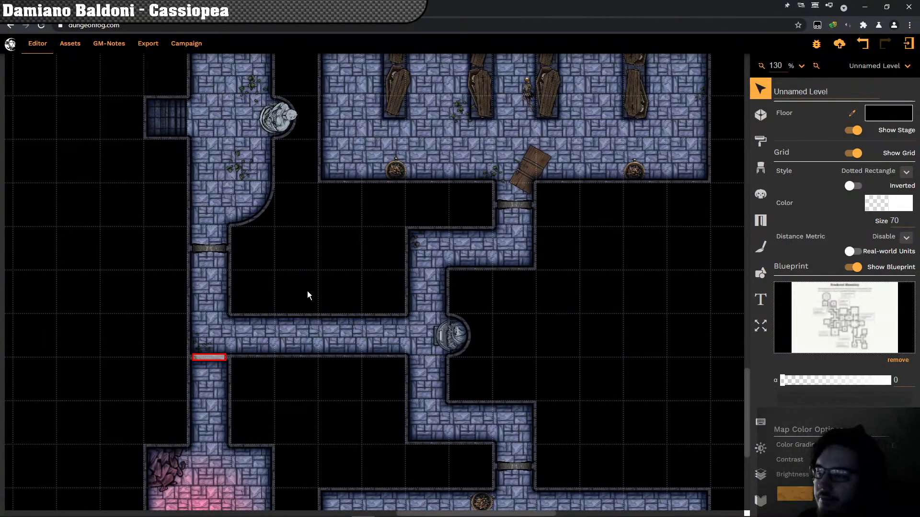
scroll(308, 295, up, 2)
scroll(310, 416, up, 5)
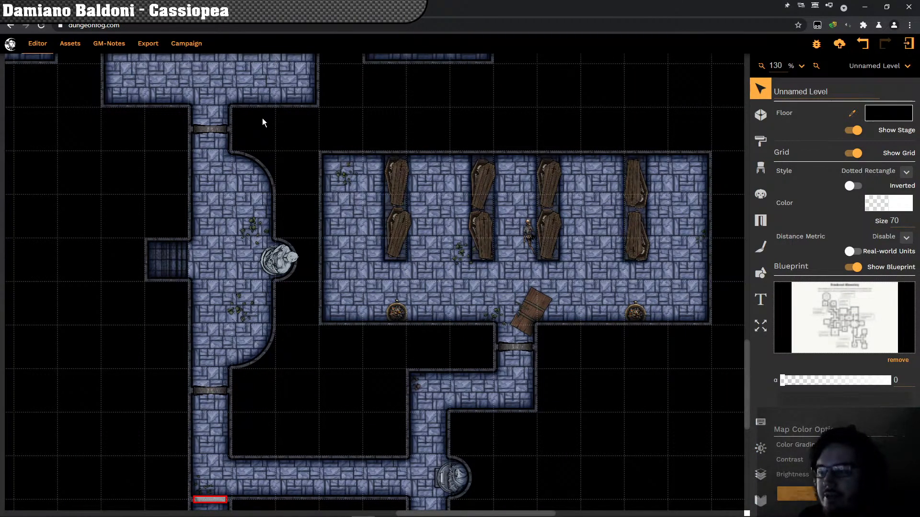
drag(263, 118, 411, 427)
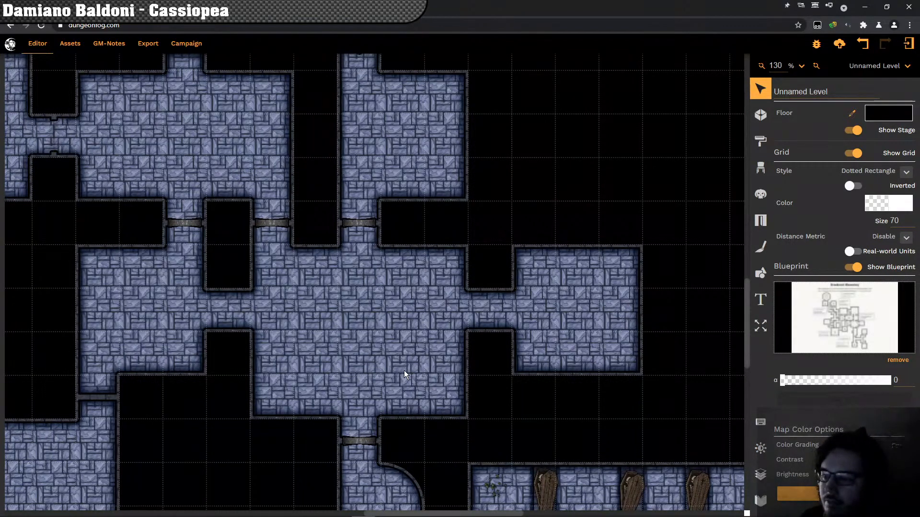
drag(188, 289, 223, 361)
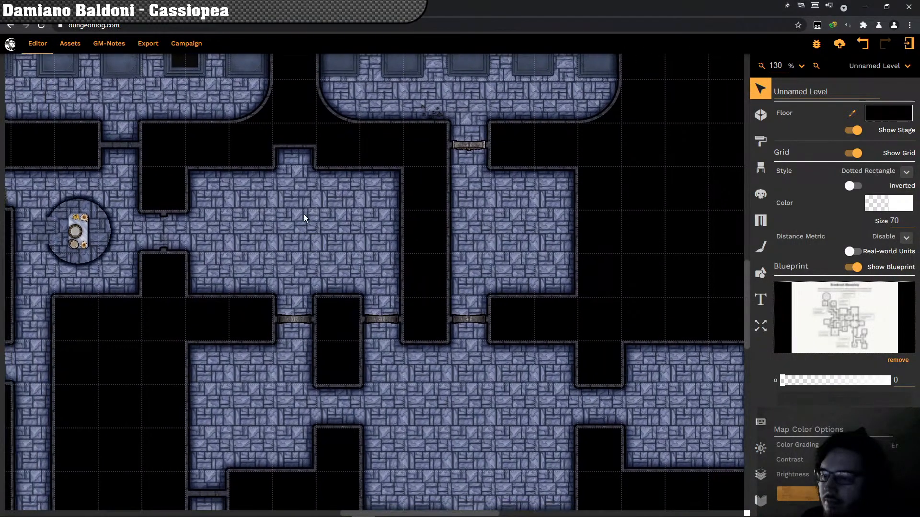
scroll(304, 218, down, 3)
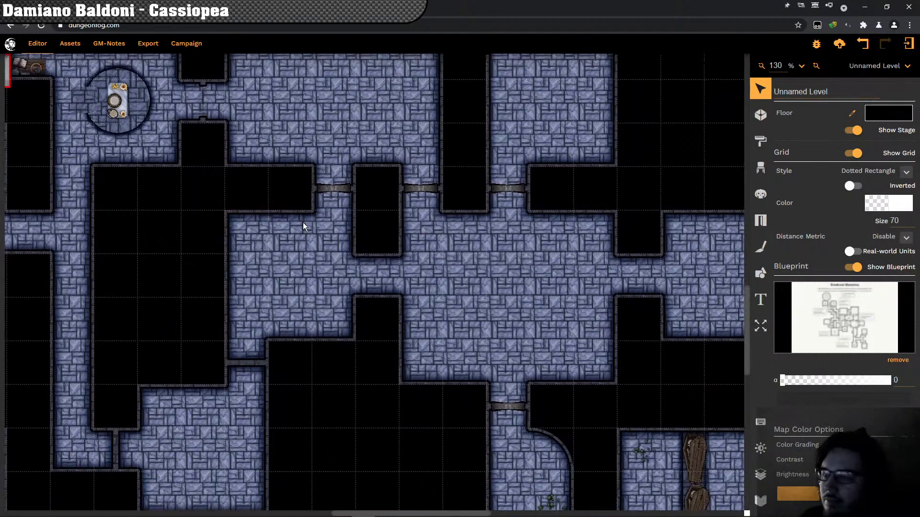
drag(303, 223, 252, 277)
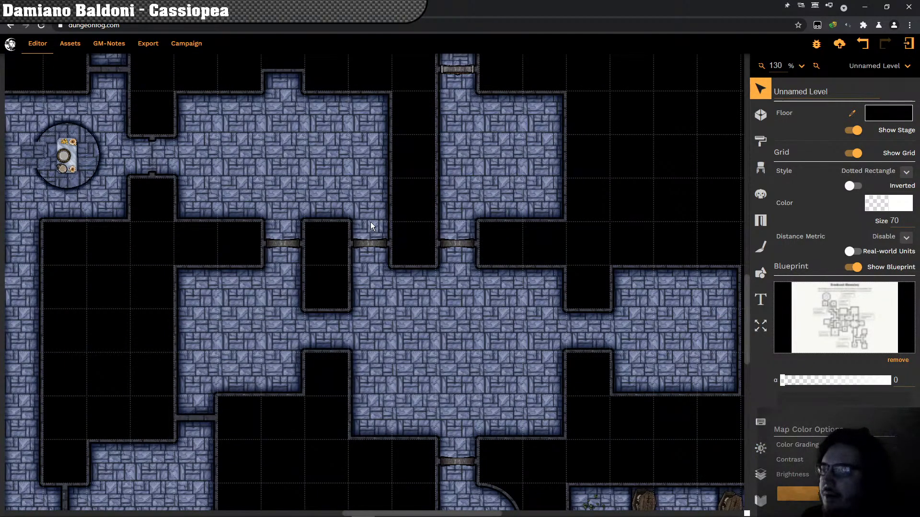
Step: Delete the middle of the three archways on the north side of the large central room
click(370, 222)
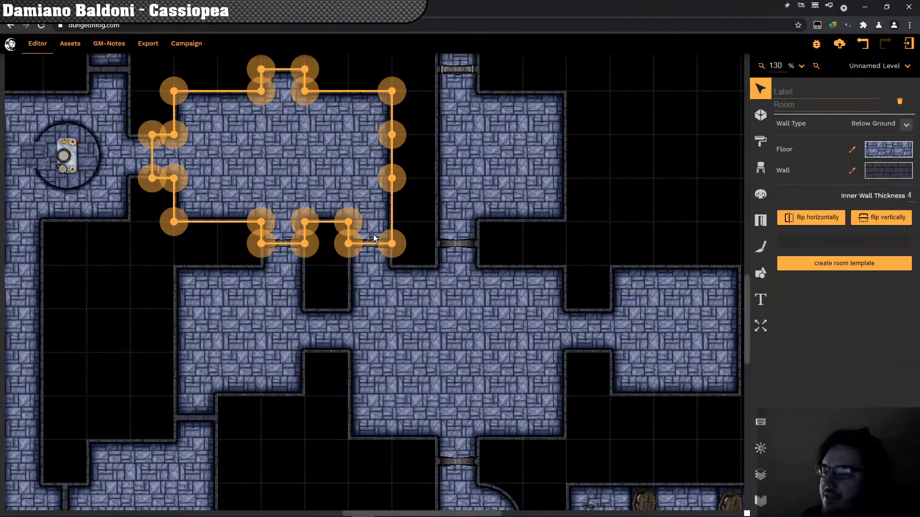
click(371, 246)
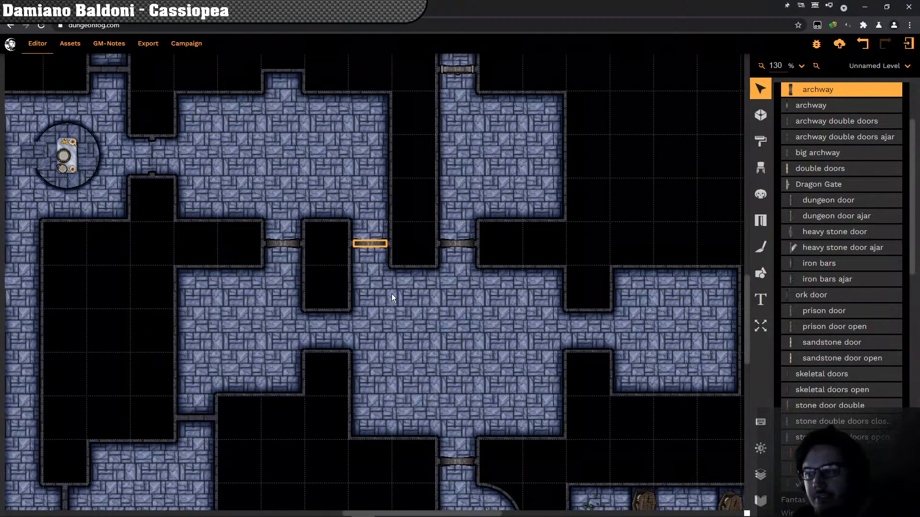
key(Escape)
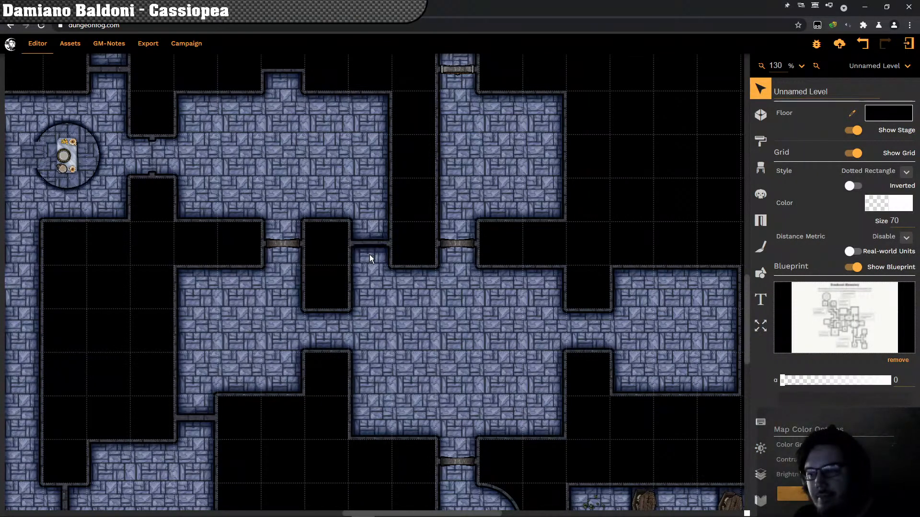
Step: Straighten the central room's north wall where the middle archway stood by moving one wall point down and deleting the other
click(369, 255)
drag(347, 245, 347, 262)
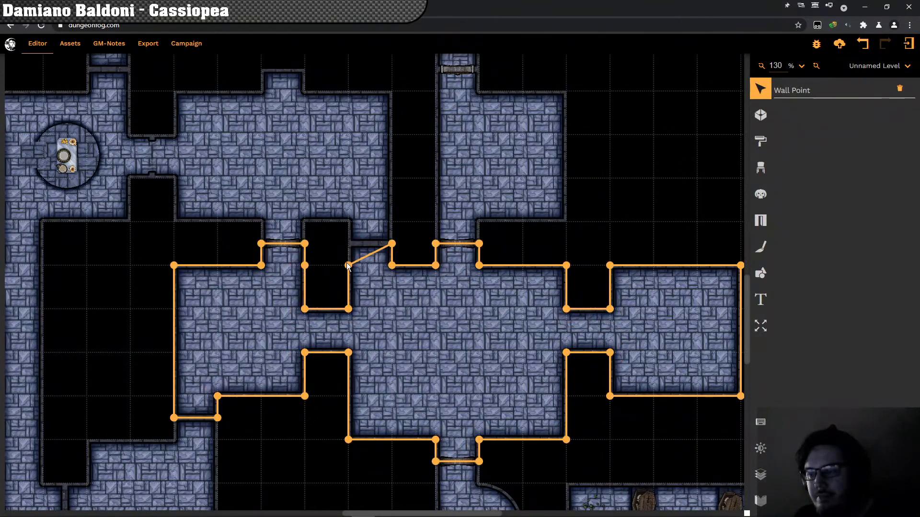
click(387, 291)
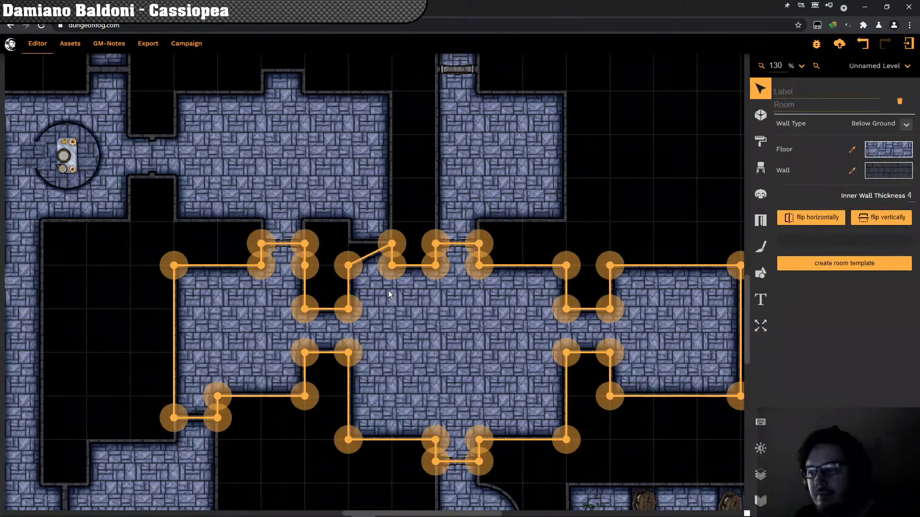
click(392, 245)
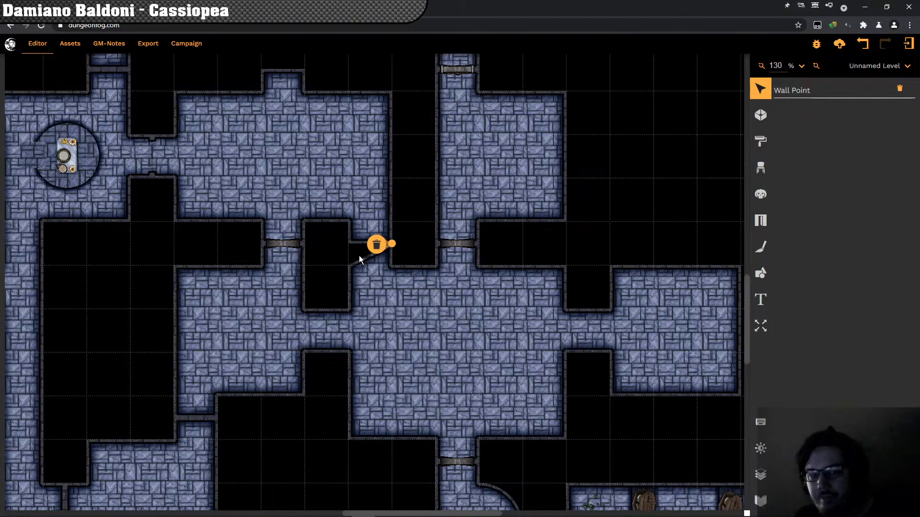
key(Delete)
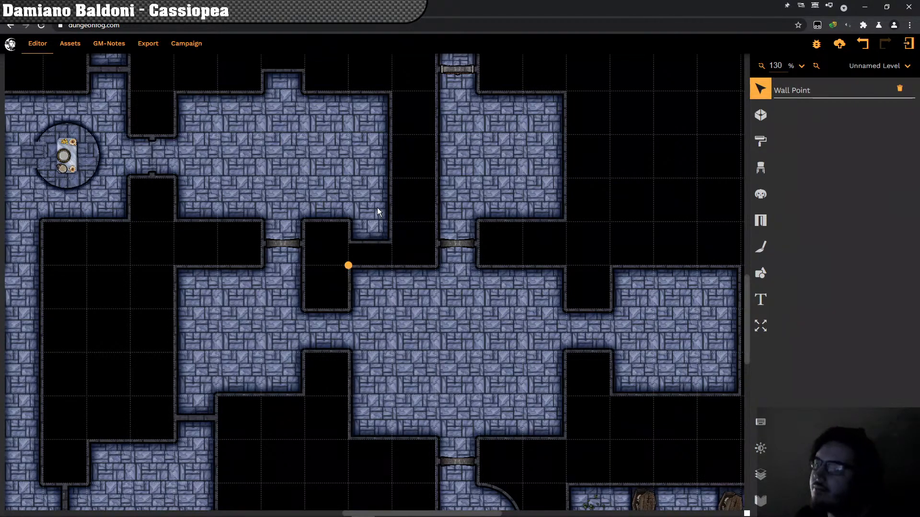
Step: Delete the inner wall point of the small recess at the south-east corner of the room east of the circular chamber
click(378, 208)
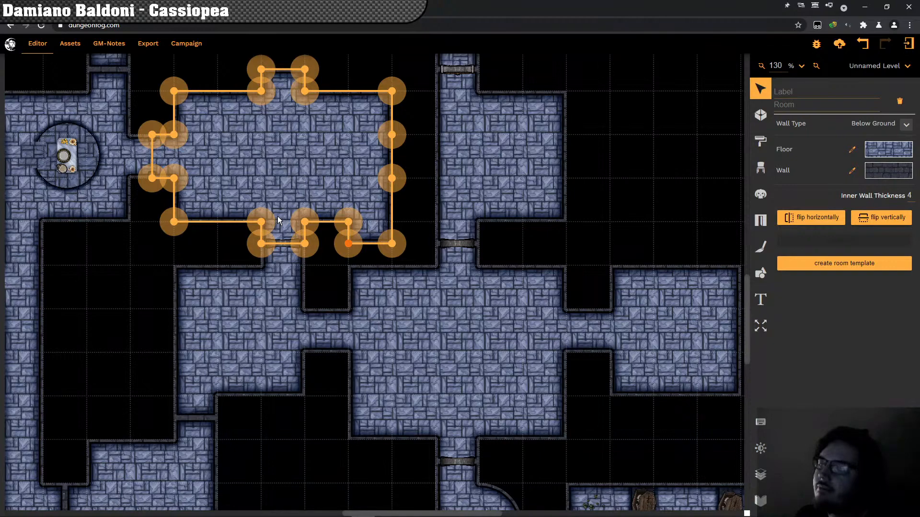
scroll(280, 222, left, 3)
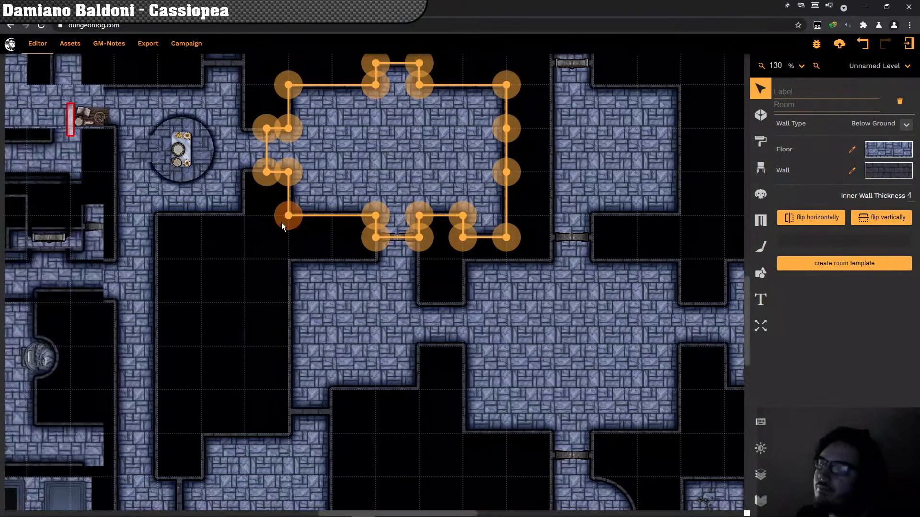
scroll(289, 141, down, 2)
scroll(278, 210, up, 2)
drag(278, 210, 243, 217)
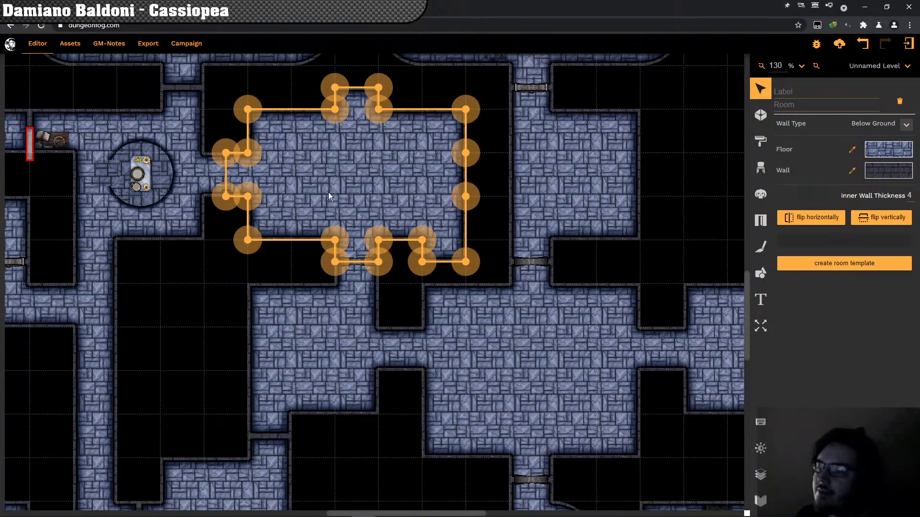
drag(320, 229, 307, 296)
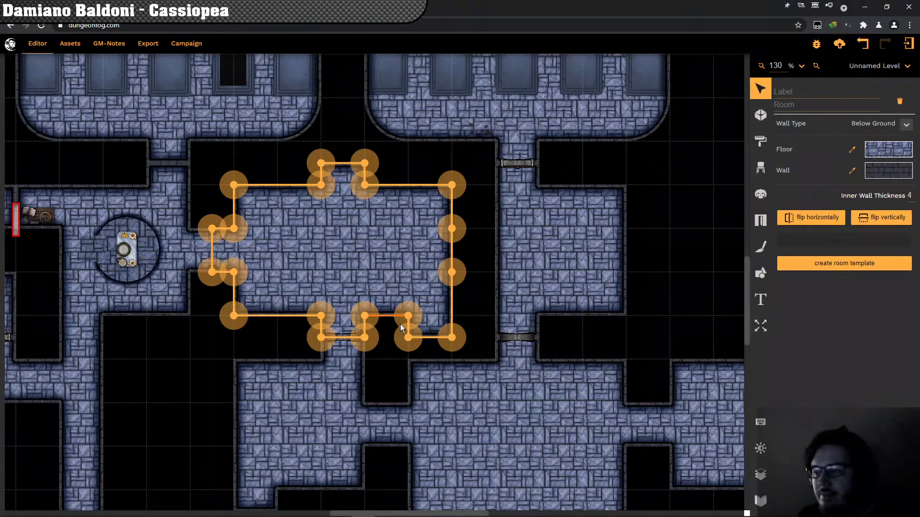
click(408, 338)
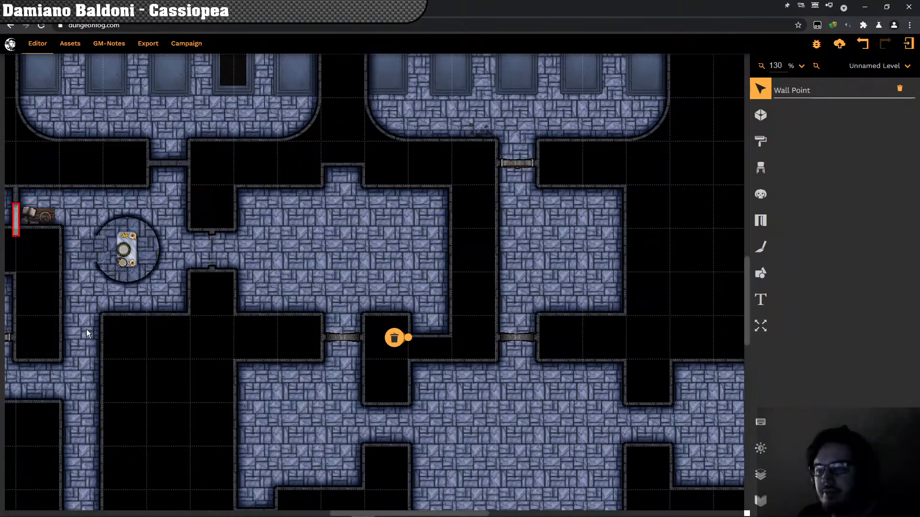
key(Right)
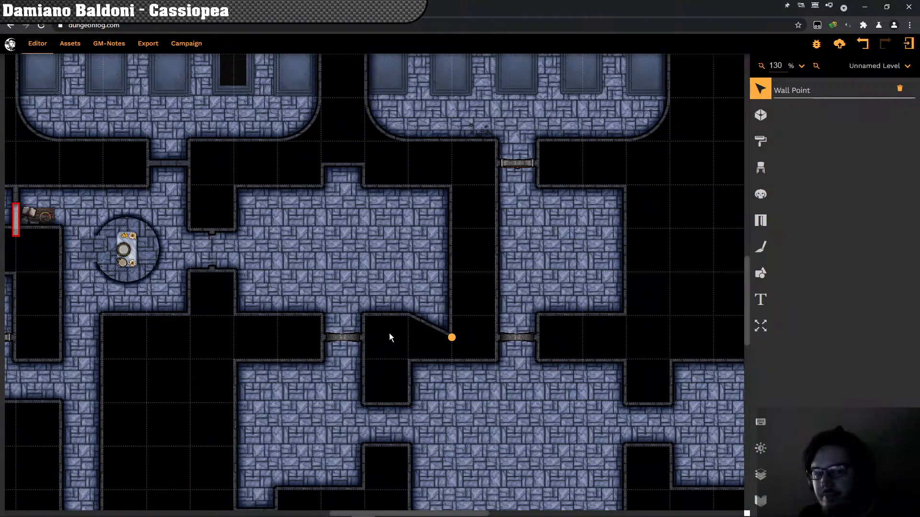
Step: Square off that room's south-east corner by deleting its protruding wall point and moving the neighbouring point east in line with the east wall
click(168, 423)
scroll(199, 330, down, 2)
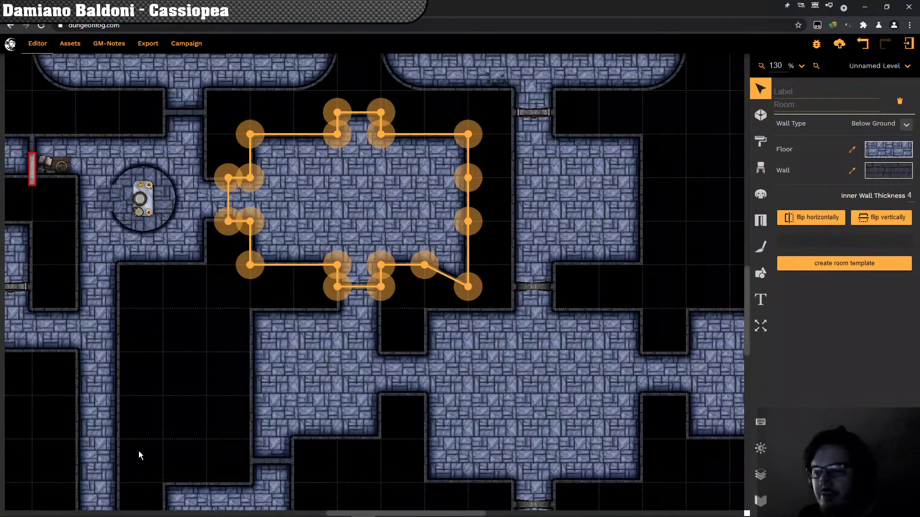
scroll(137, 440, down, 2)
scroll(133, 431, down, 2)
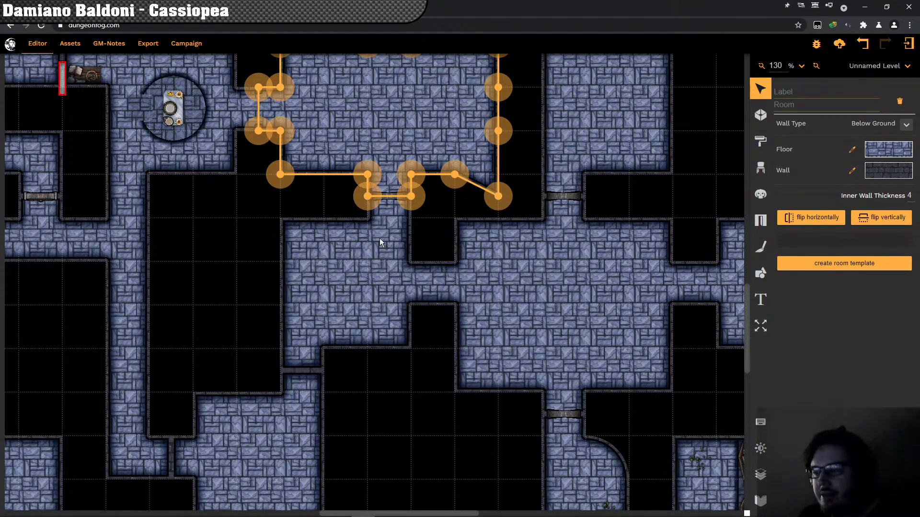
scroll(354, 315, up, 4)
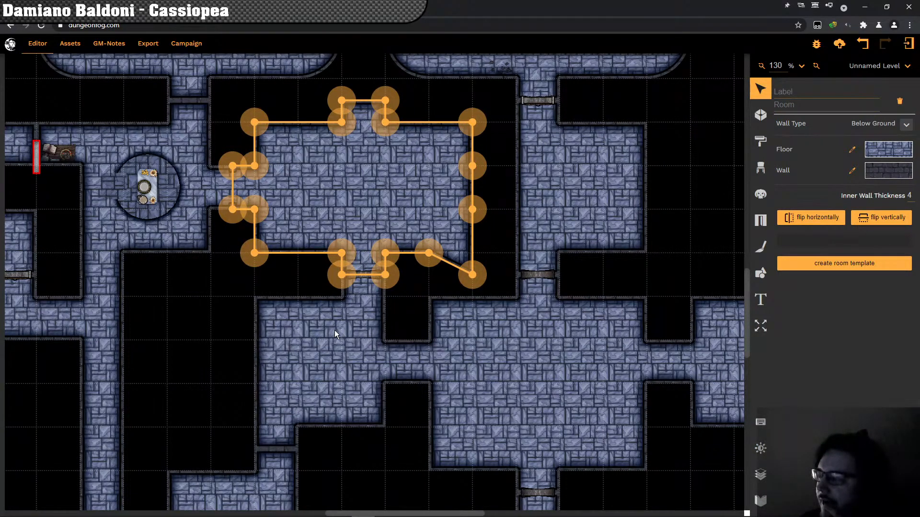
drag(364, 376, 367, 324)
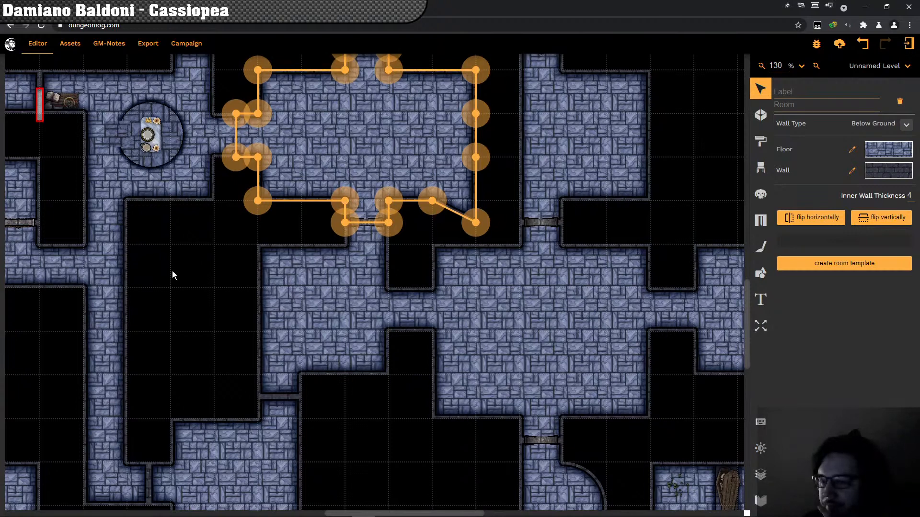
drag(172, 273, 171, 307)
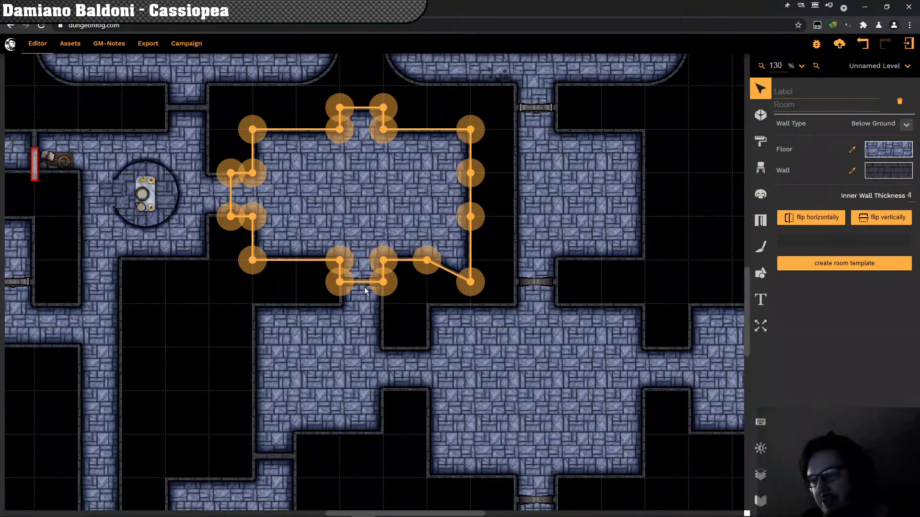
click(472, 282)
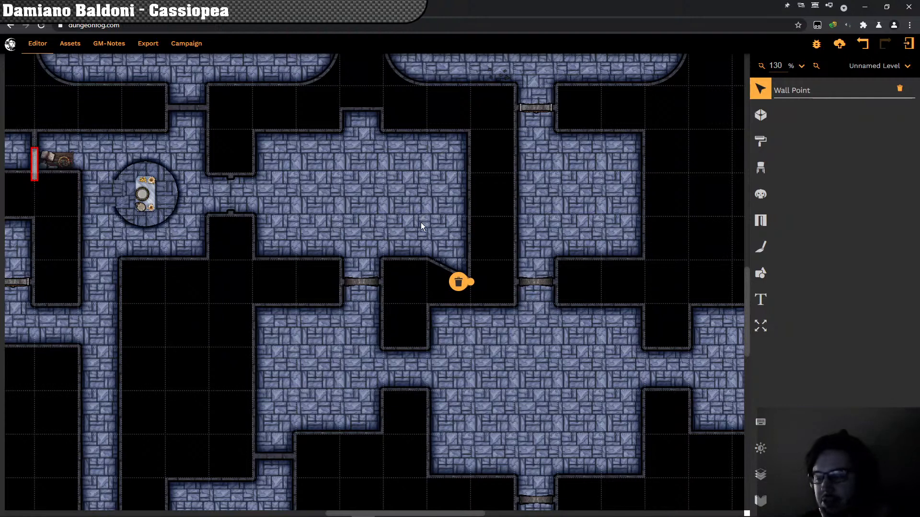
key(ctrl+z)
click(394, 235)
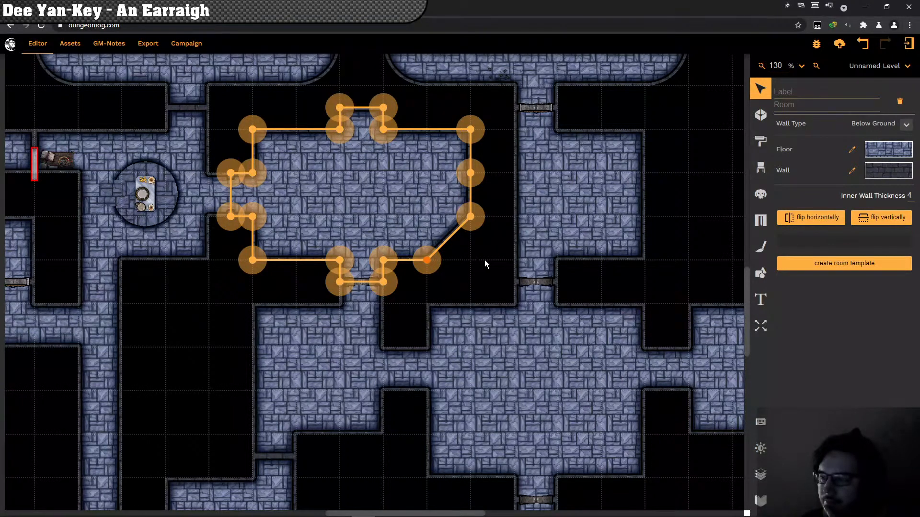
key(Right)
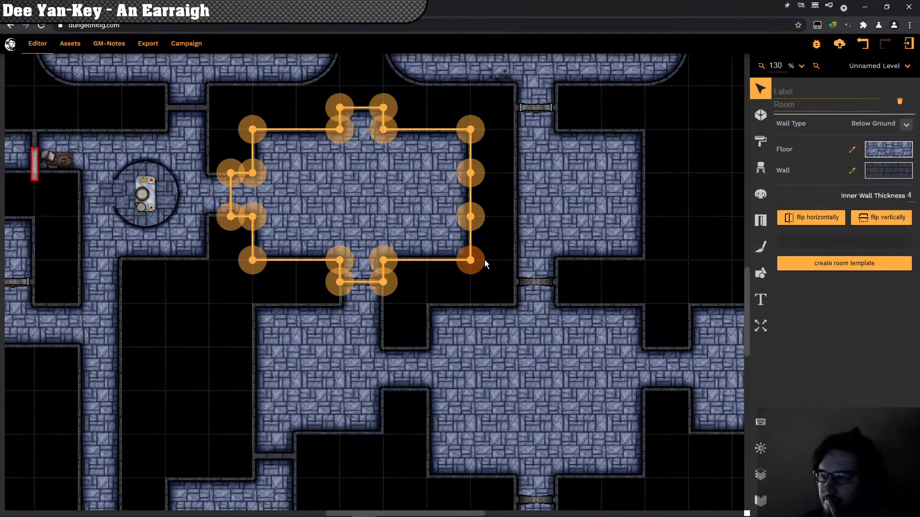
Step: Delete the two redundant wall points along the same room's east wall and deselect the room
click(386, 183)
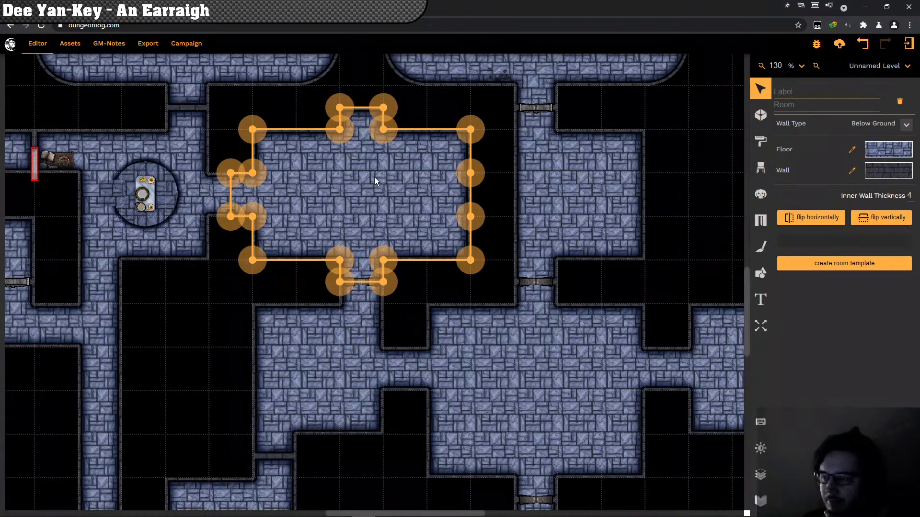
click(471, 216)
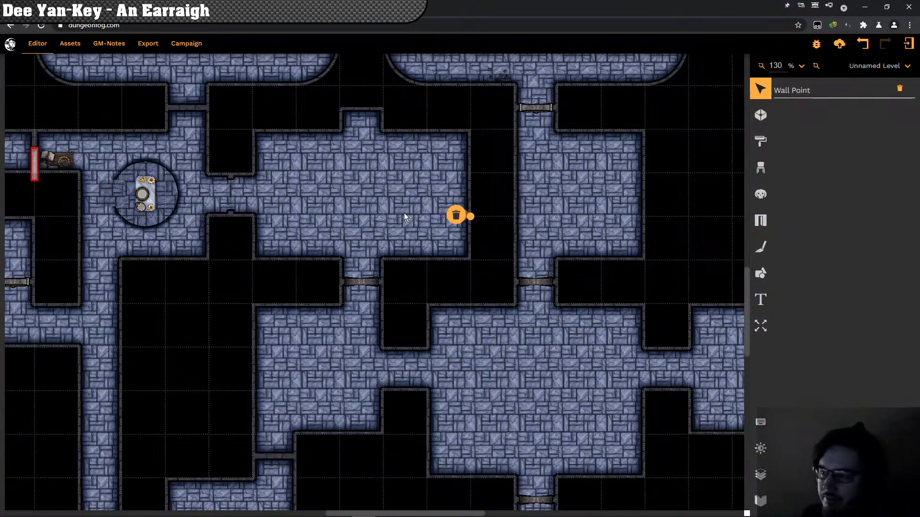
key(Delete)
click(474, 179)
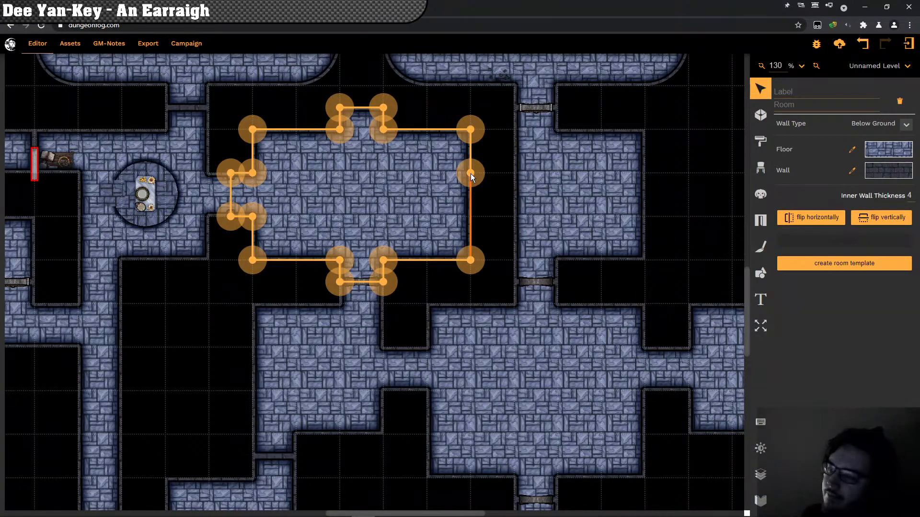
click(471, 174)
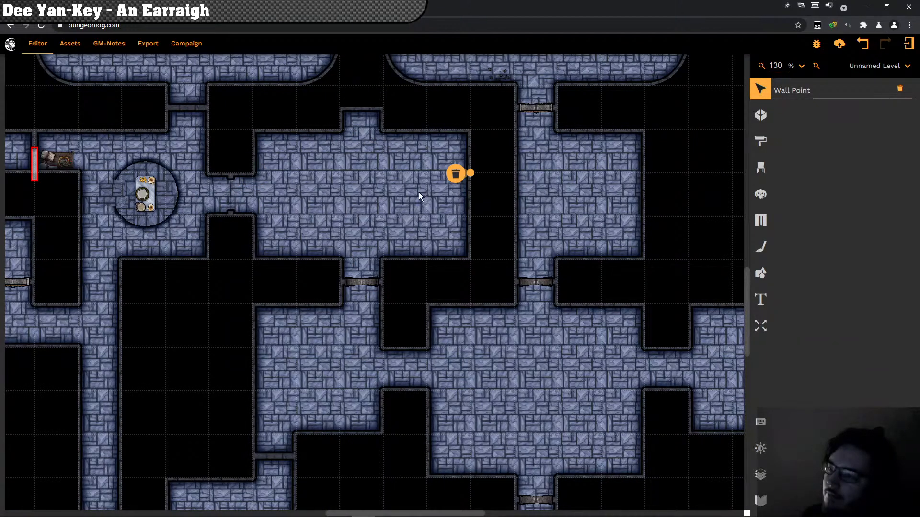
key(Delete)
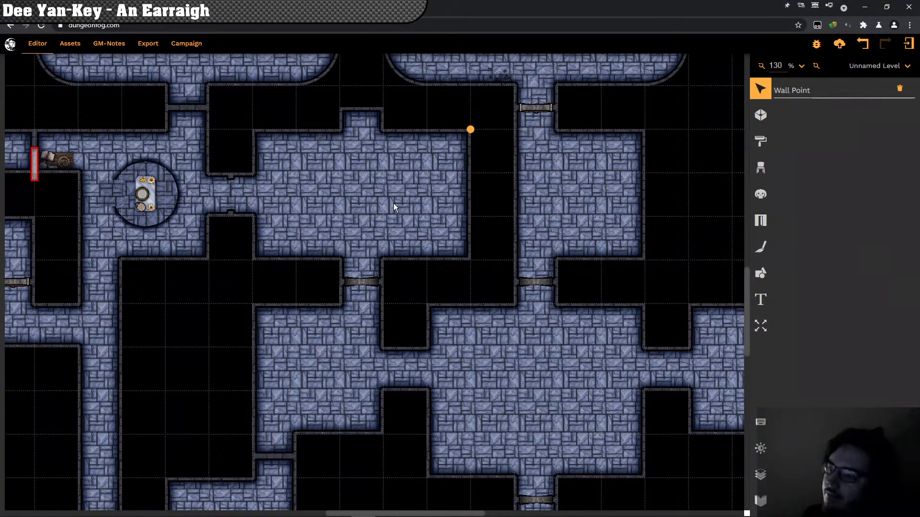
click(394, 207)
click(442, 293)
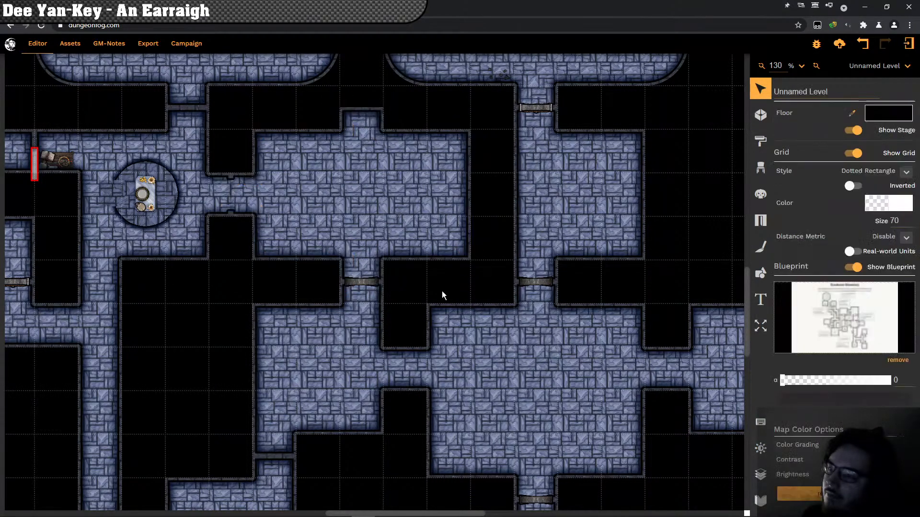
Step: Close the southern exit of the large room's west section by moving its west point up to the south wall line and deleting the east one
scroll(430, 177, down, 3)
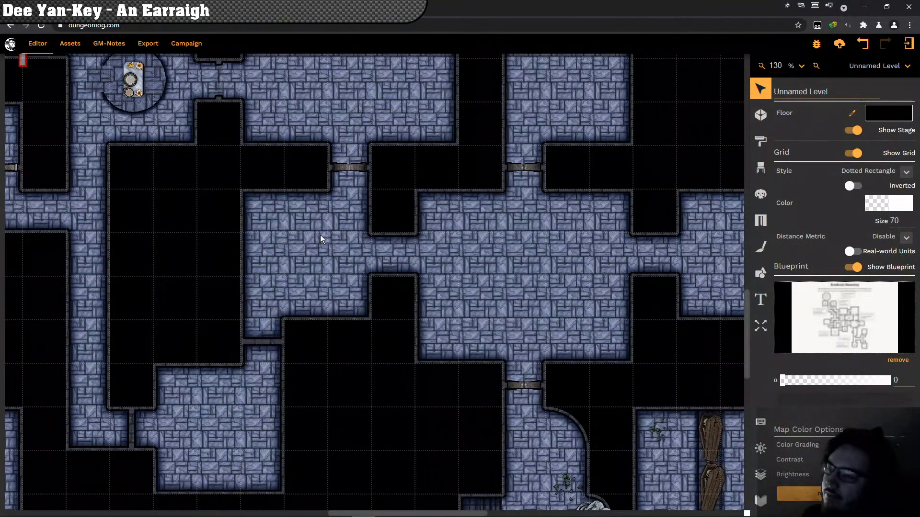
drag(321, 235, 337, 214)
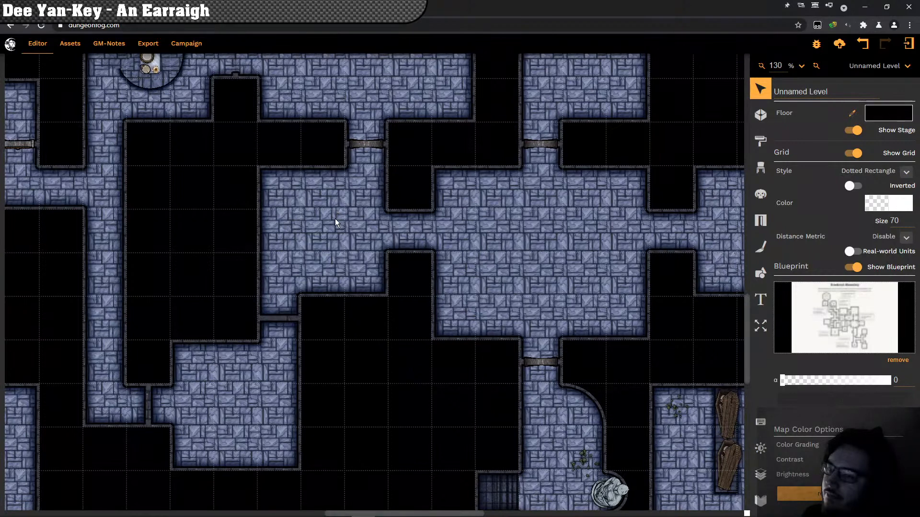
click(335, 219)
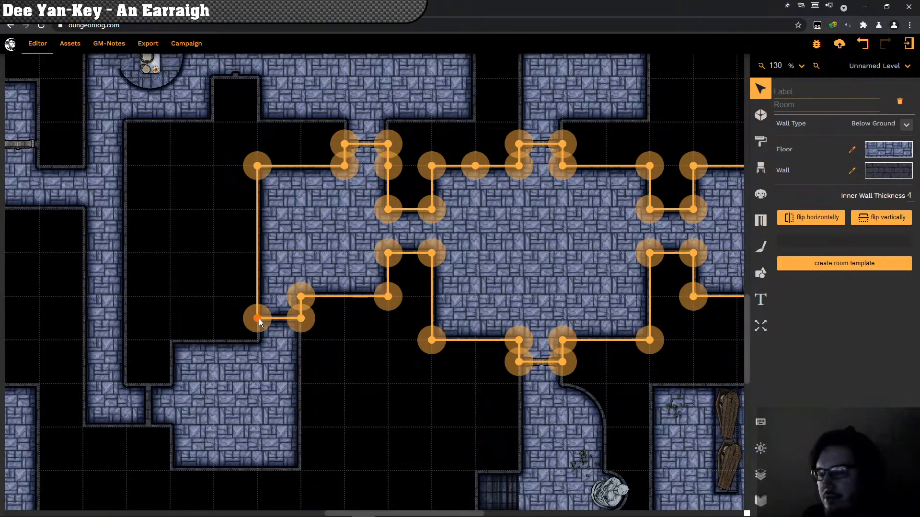
drag(235, 299, 265, 323)
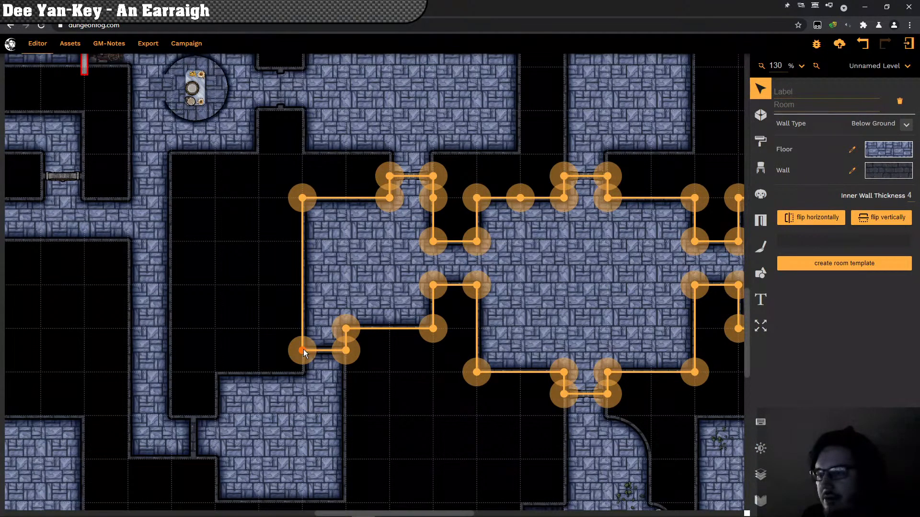
drag(303, 350, 303, 329)
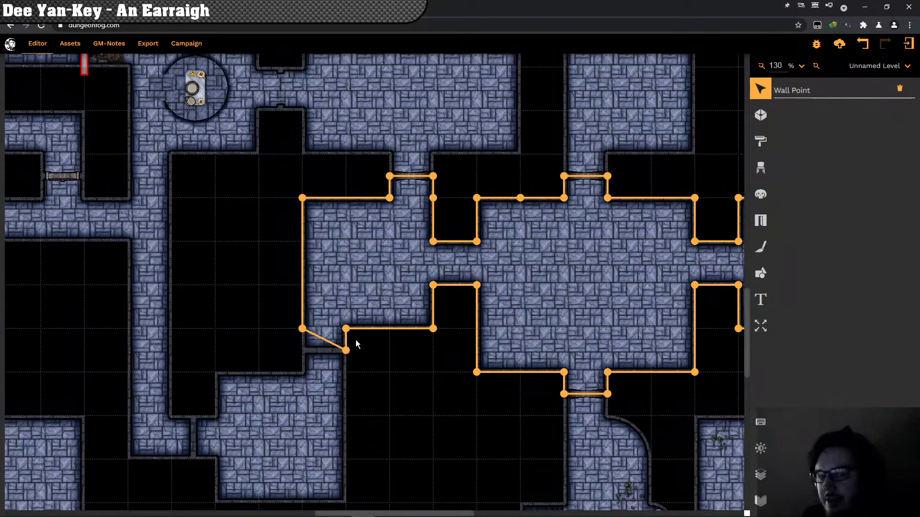
click(356, 299)
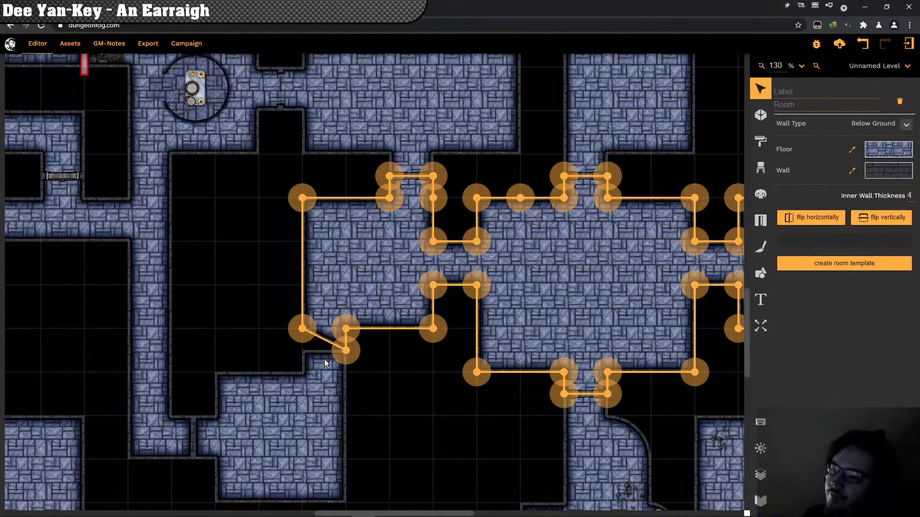
click(346, 350)
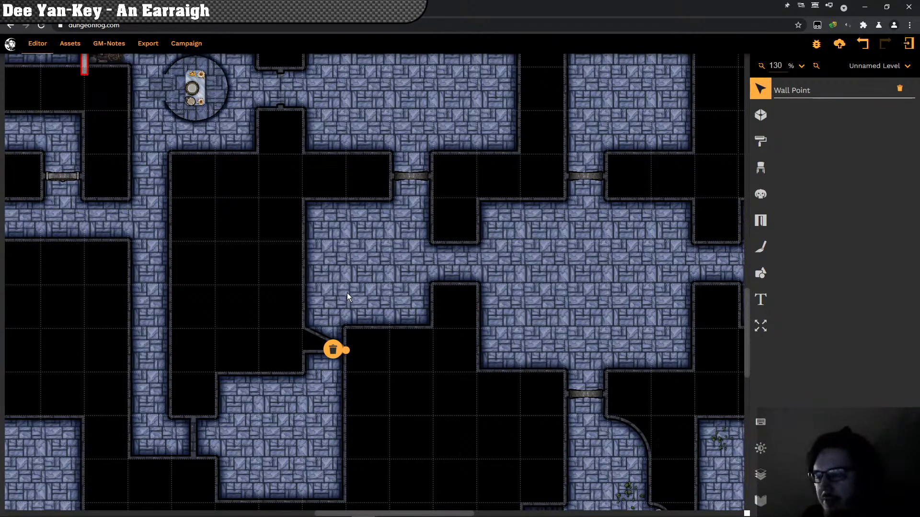
key(Delete)
Step: Delete the south-west corner point and the neighbouring point on the south wall of the large room's west section
click(357, 263)
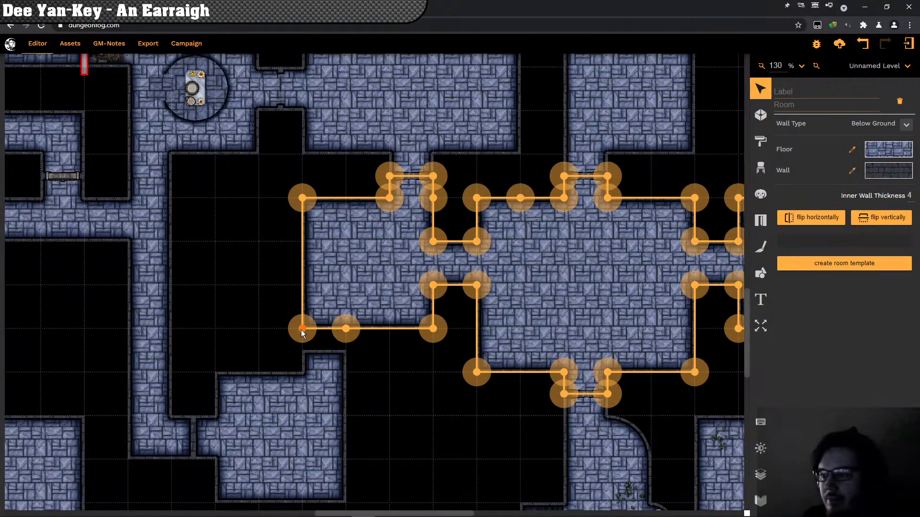
drag(302, 330, 302, 334)
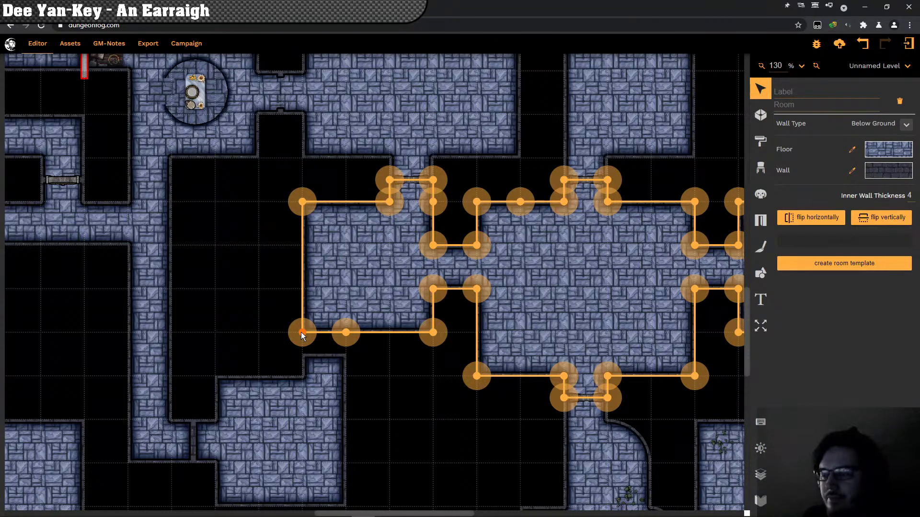
click(302, 333)
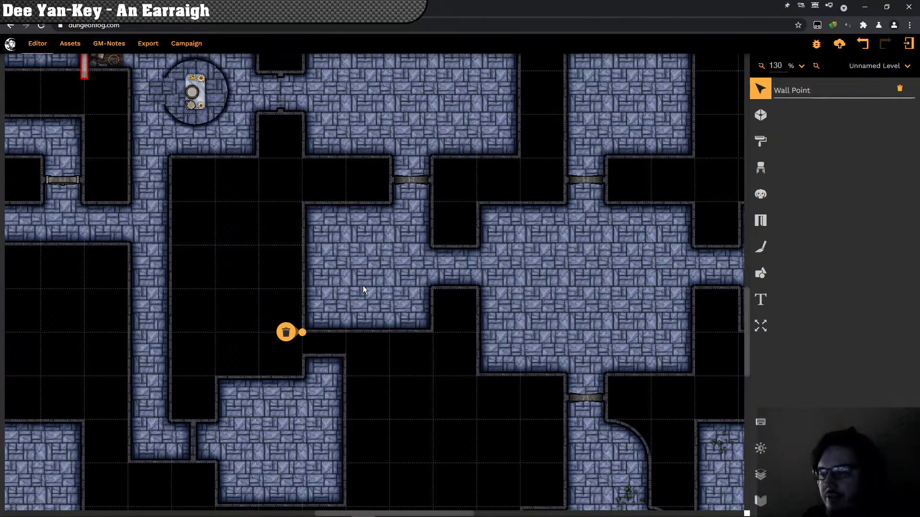
key(Right)
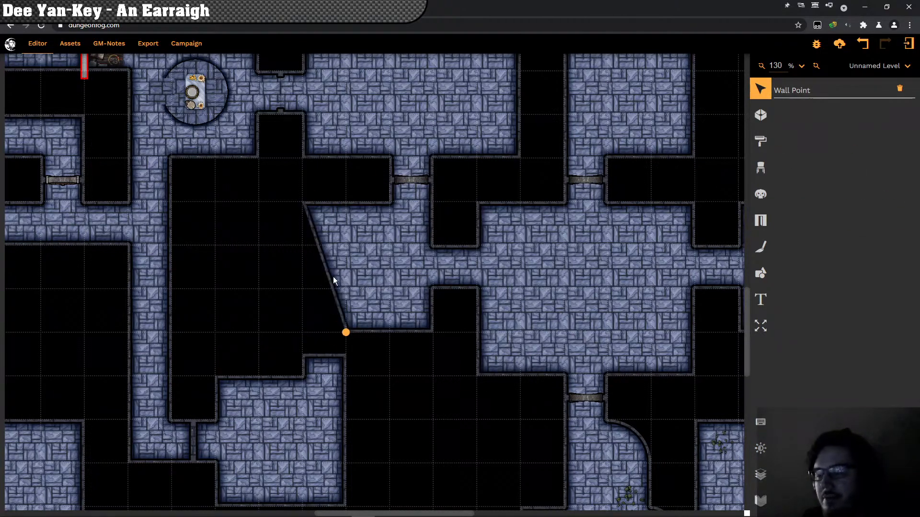
click(347, 335)
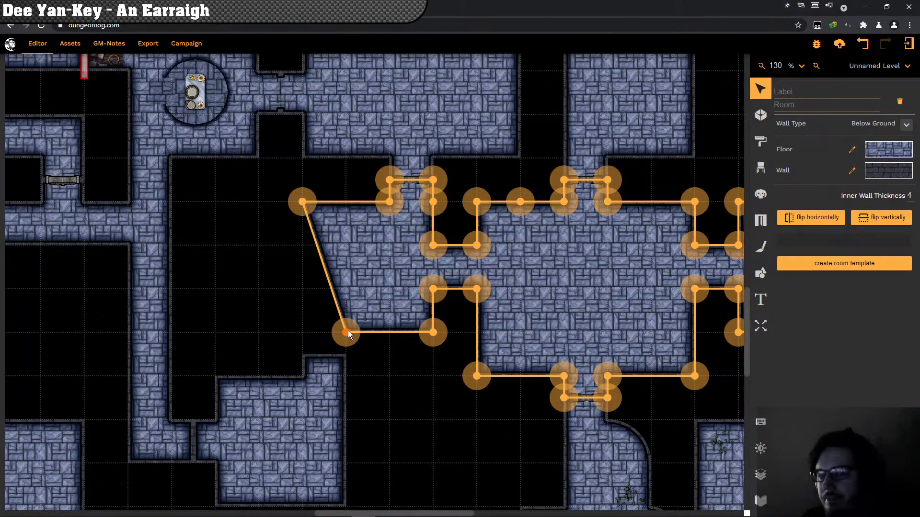
click(347, 331)
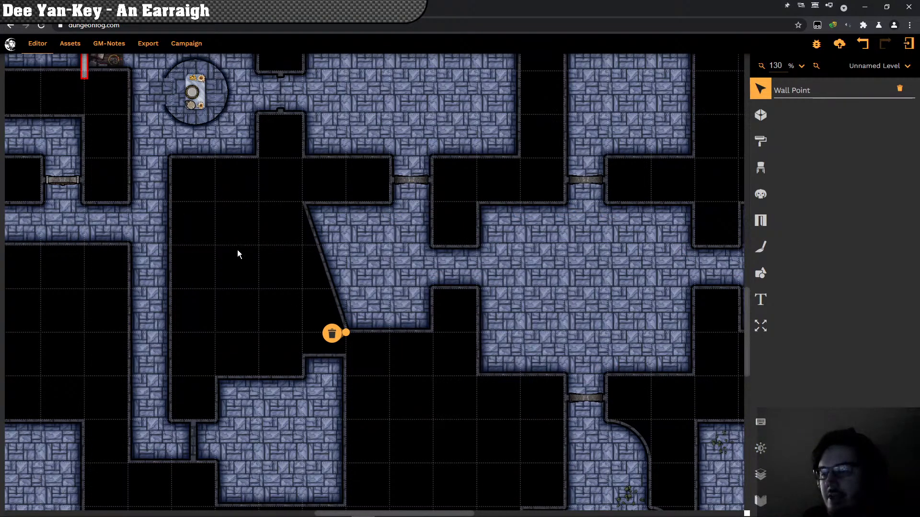
key(ctrl+z)
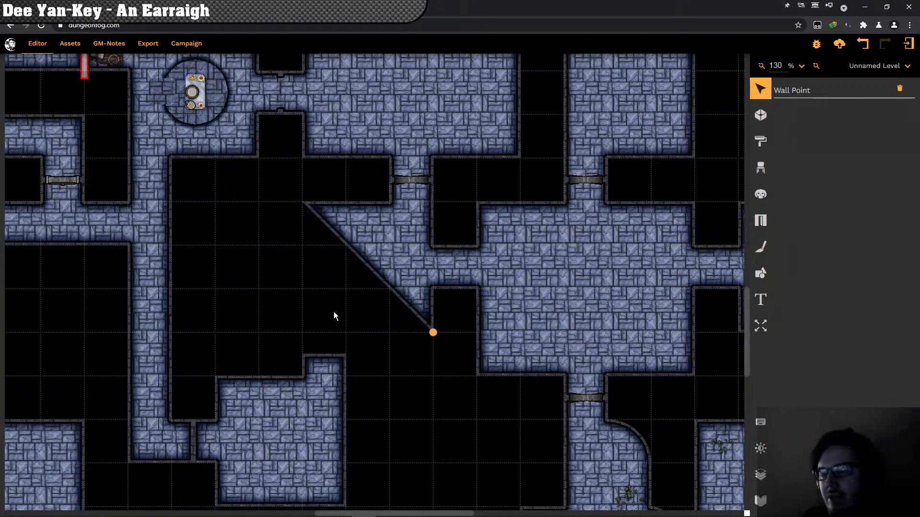
Step: Narrow the west section by moving its southern point to the corridor's south wall line and the north passage's west point one square south
click(396, 258)
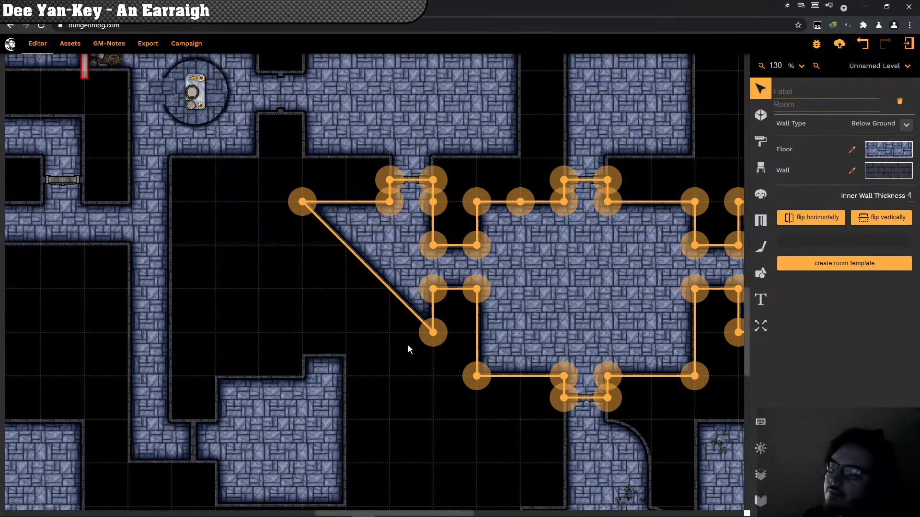
key(ctrl+z)
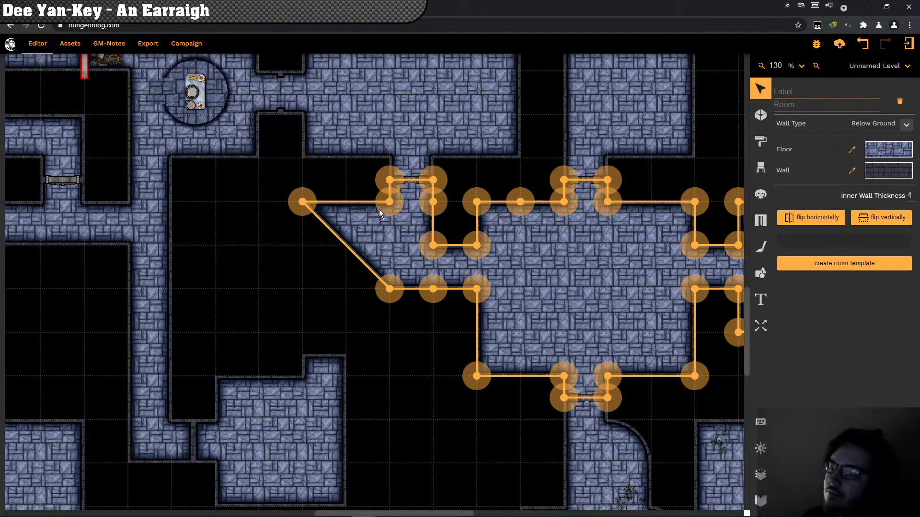
click(389, 203)
drag(388, 229, 388, 237)
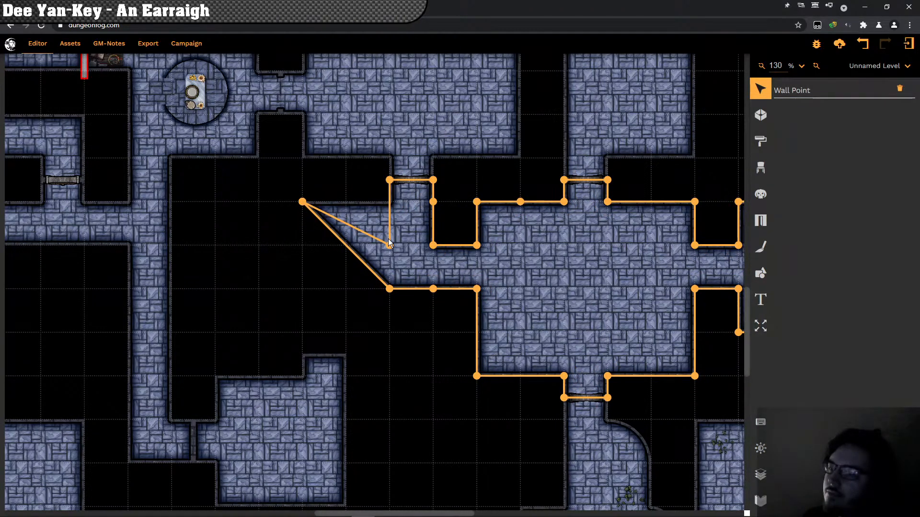
click(262, 225)
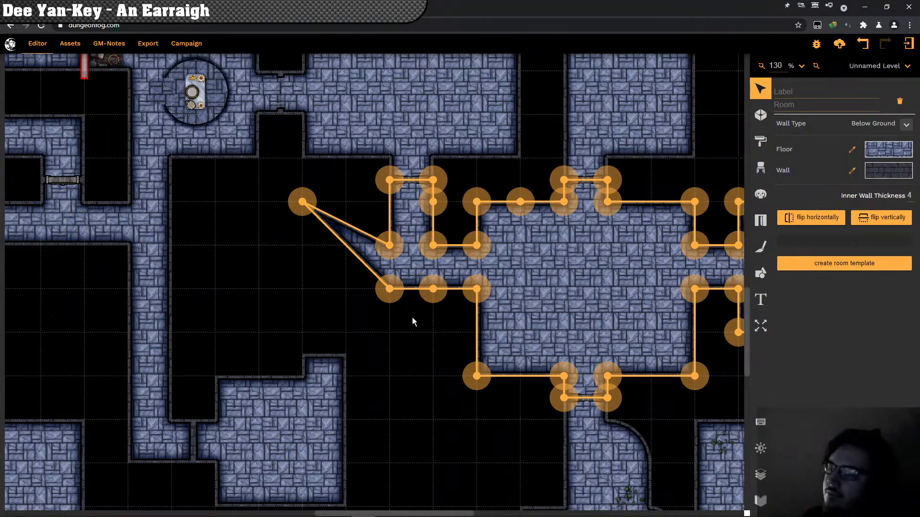
Step: Deselect the room and set the map's grid size to 35
click(349, 320)
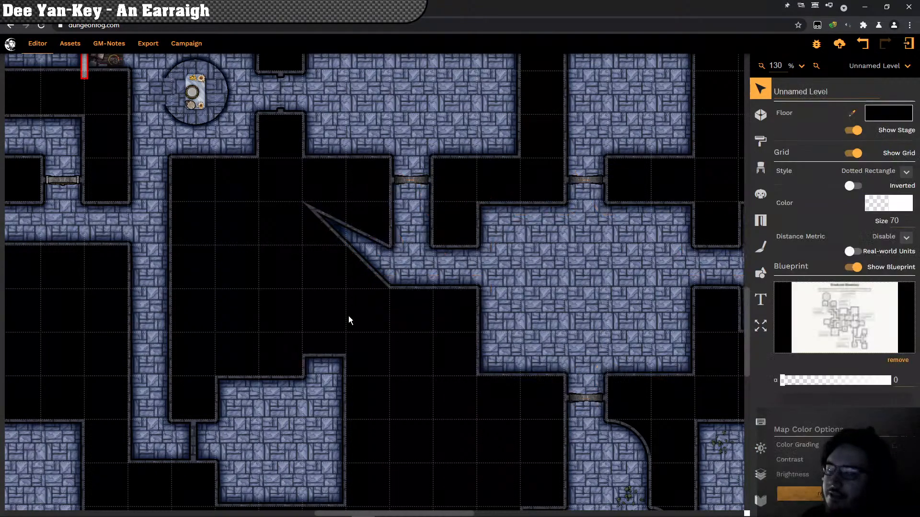
double_click(894, 221)
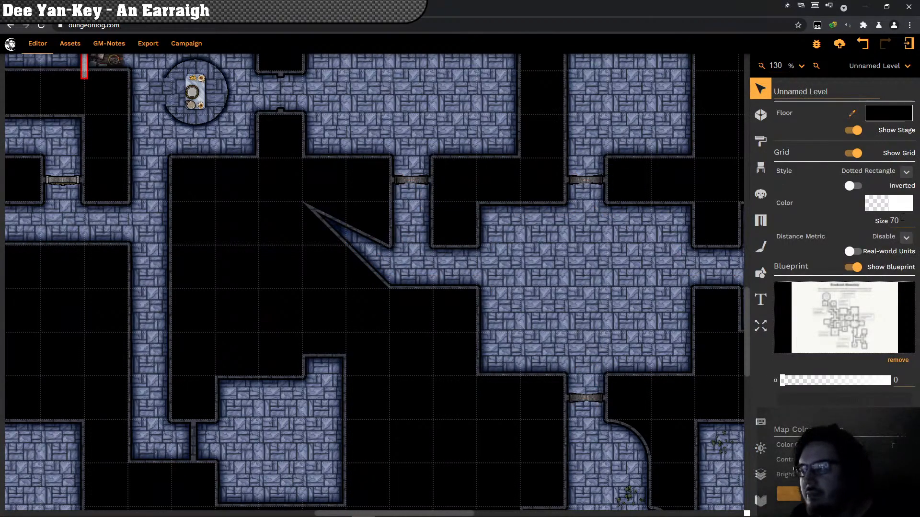
text(35)
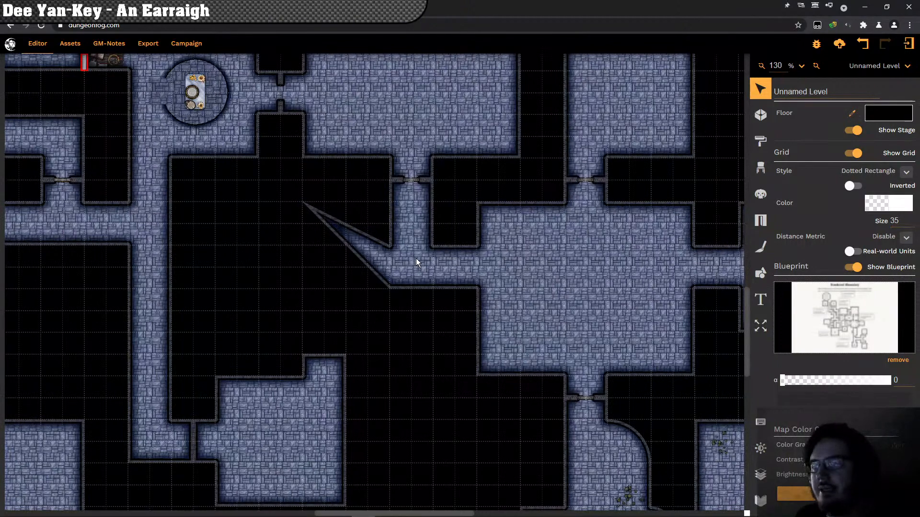
Step: Form a short squared corridor end by moving the far west wall point and the corridor's south-west point to one grid square west of the north passage
click(415, 257)
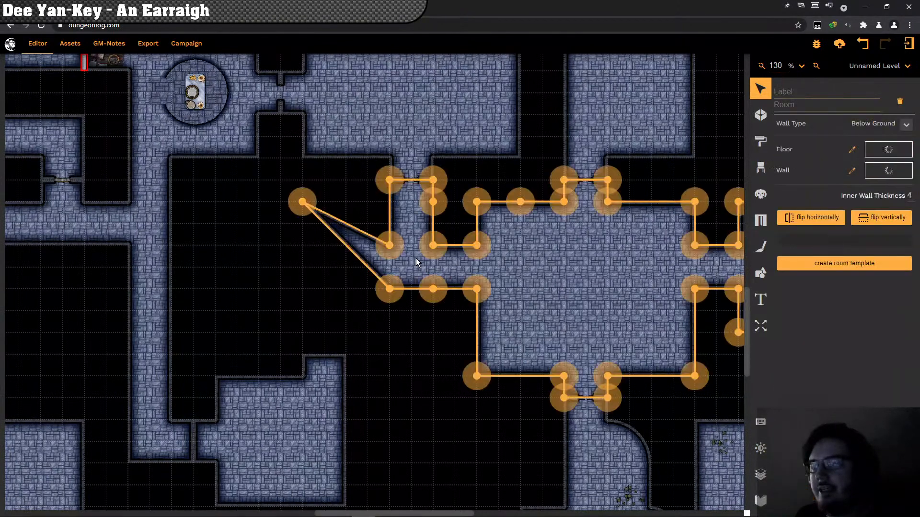
click(302, 202)
drag(349, 244, 367, 245)
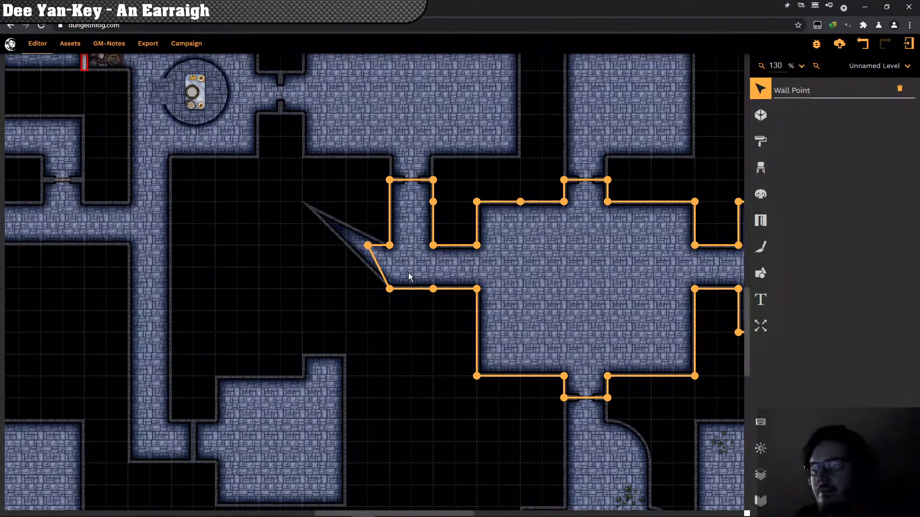
click(398, 279)
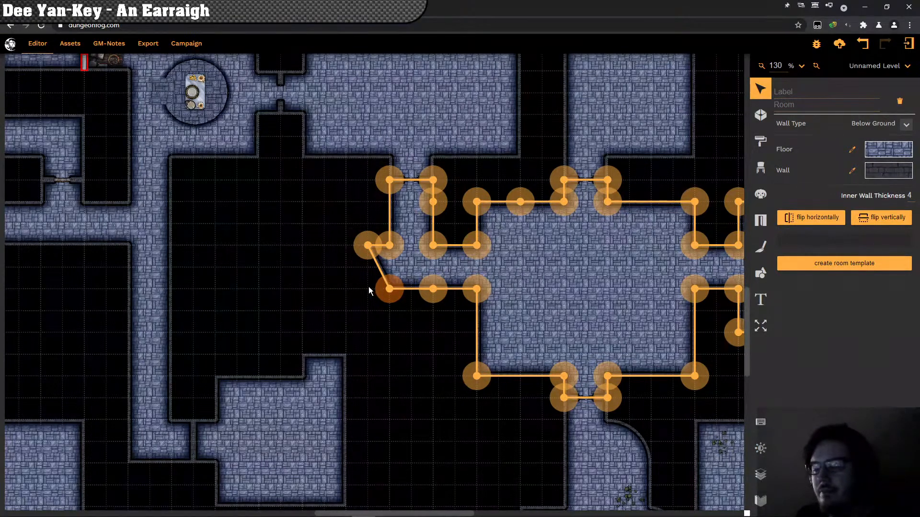
drag(389, 289, 367, 288)
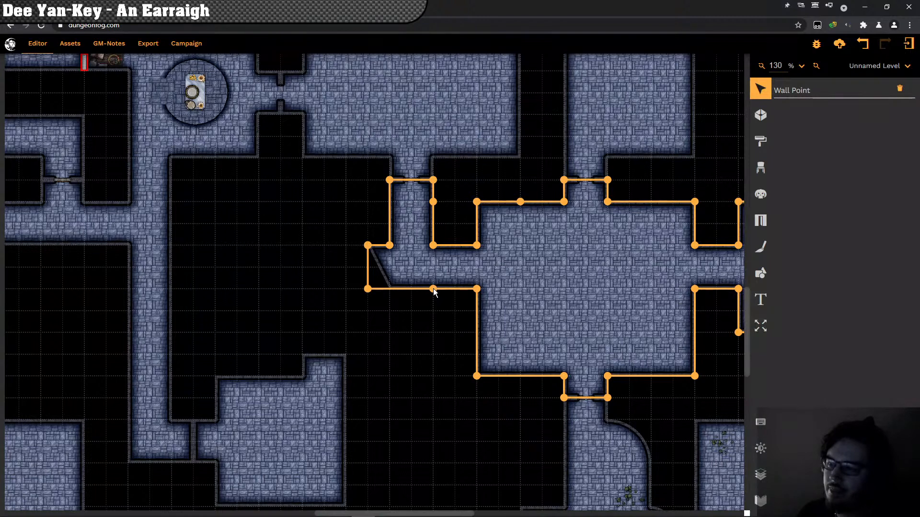
Step: Delete the redundant wall points on the corridor's south wall, the north passage's east wall and the large room's north wall
click(433, 289)
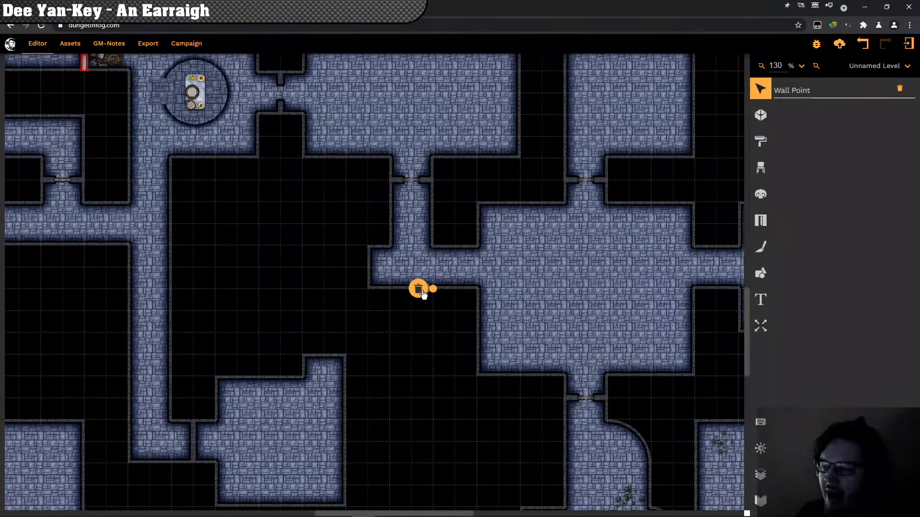
click(426, 264)
click(426, 264)
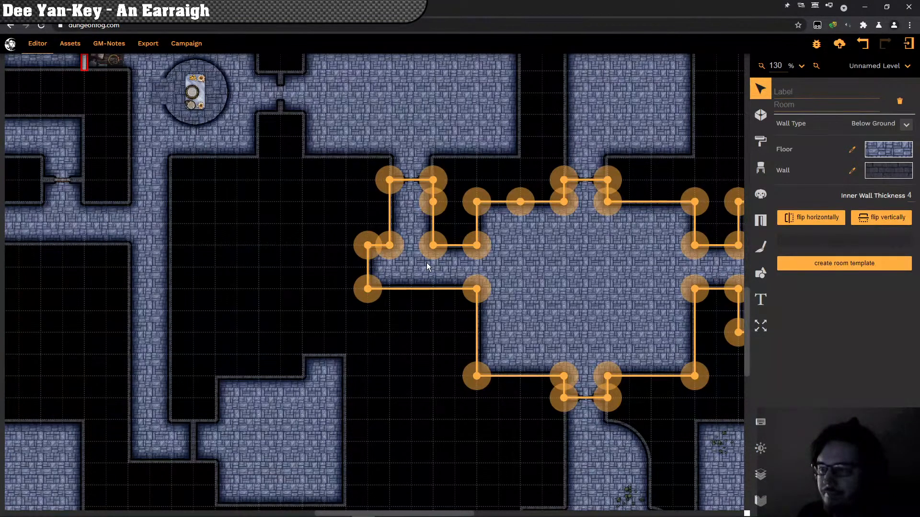
click(433, 202)
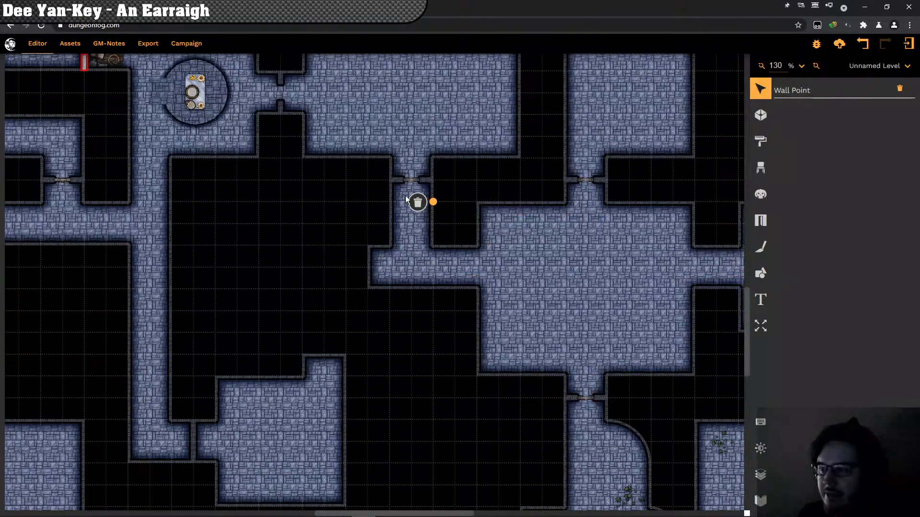
click(521, 205)
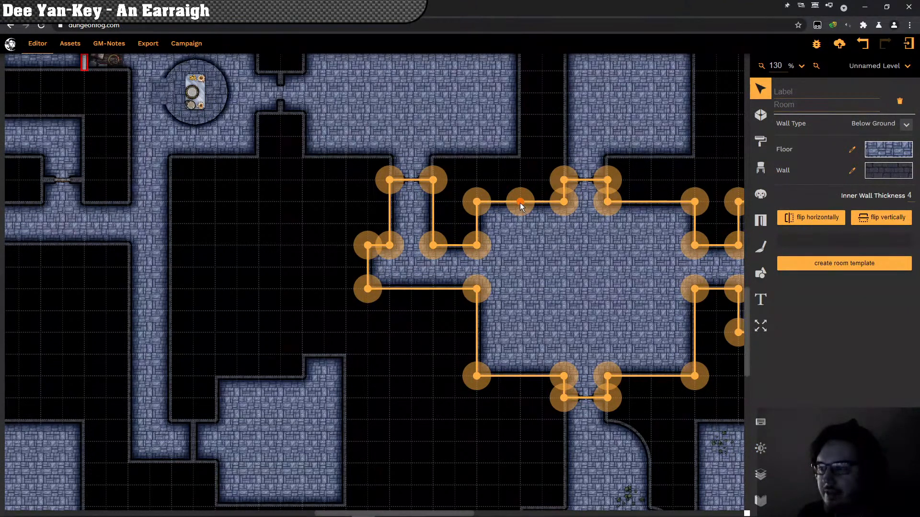
click(517, 202)
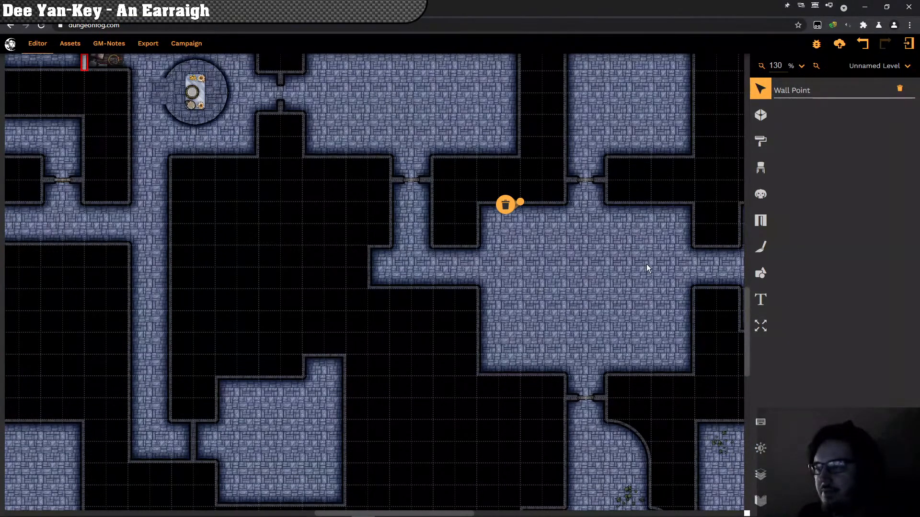
drag(520, 202, 476, 201)
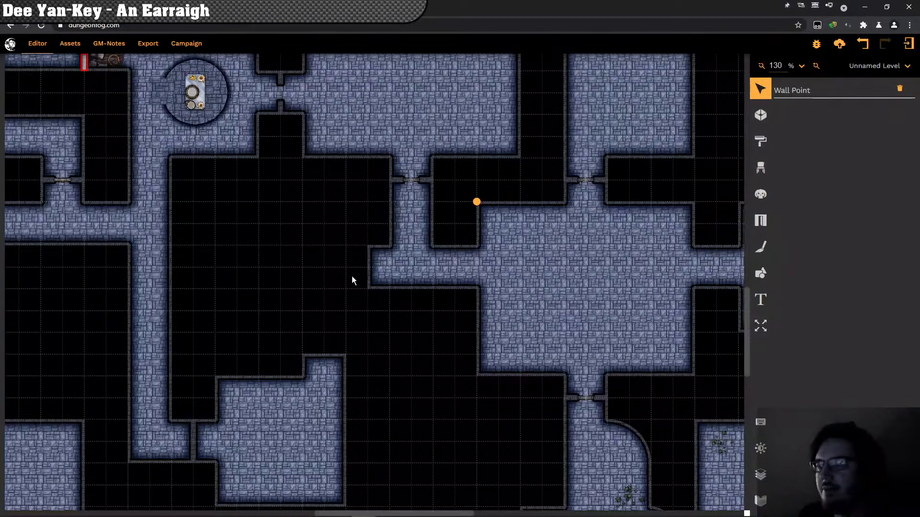
click(594, 290)
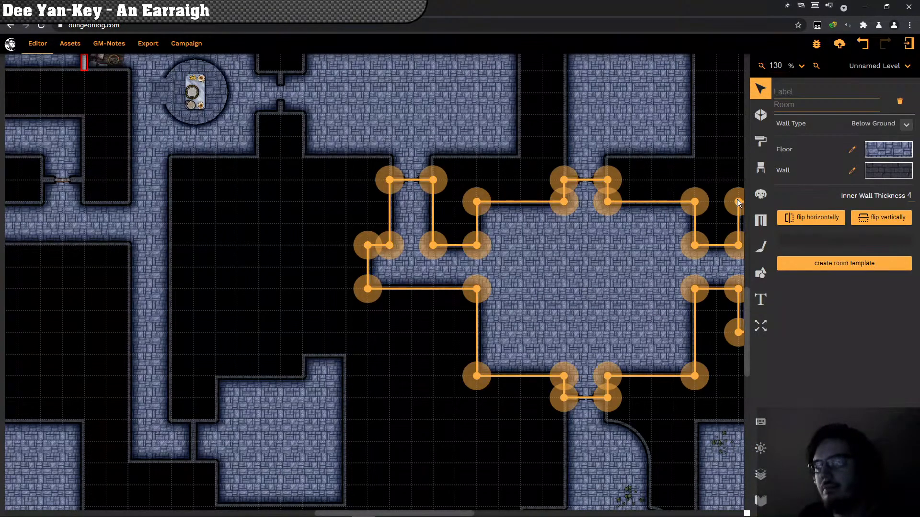
Step: Draw a new 6 by 6 square room west of the corridor, with a 1 by 2 square extension meeting the corridor's west end
click(761, 116)
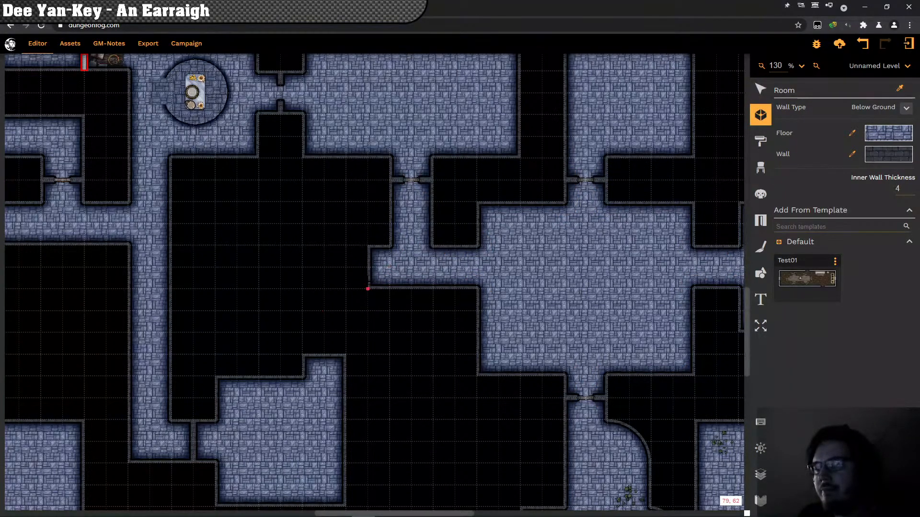
click(346, 289)
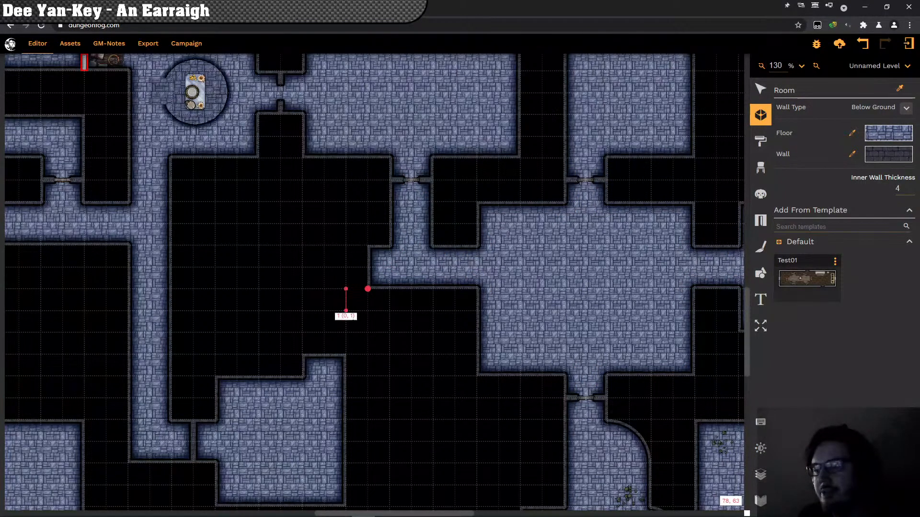
click(345, 331)
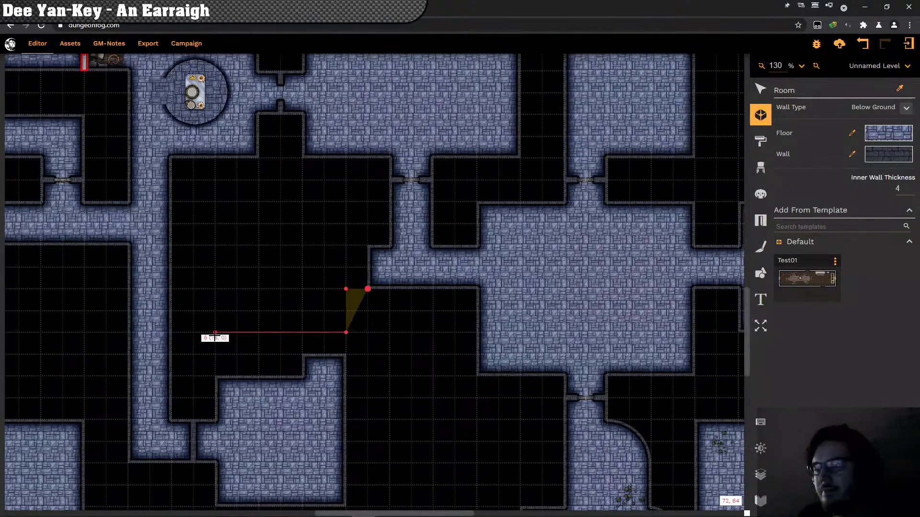
click(215, 332)
click(215, 202)
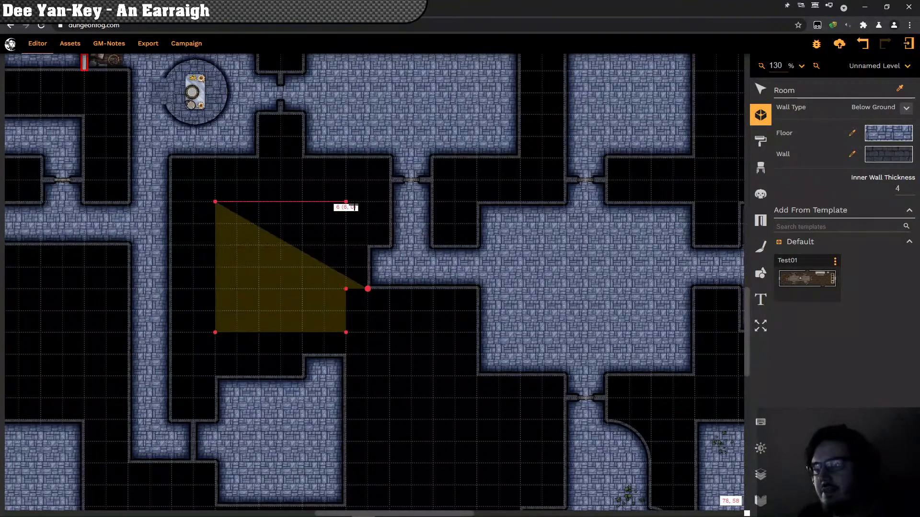
click(345, 202)
click(346, 245)
click(368, 245)
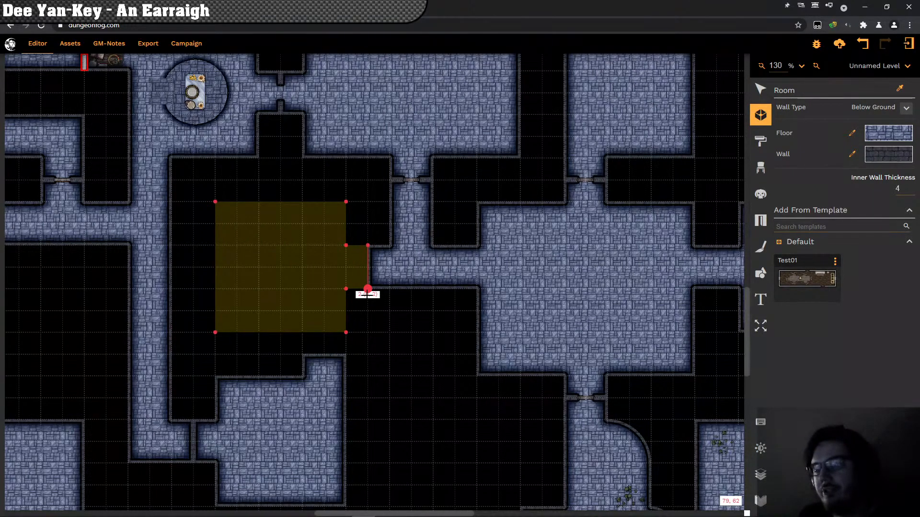
click(366, 290)
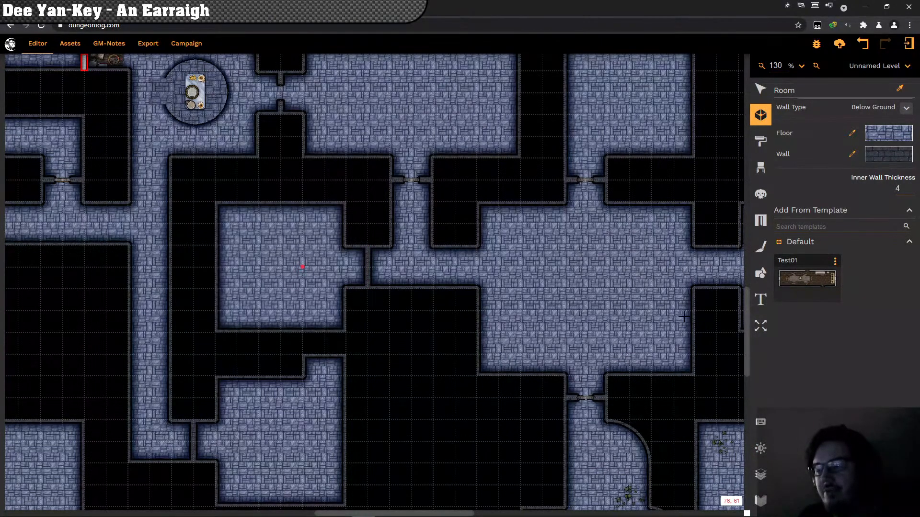
Step: Move the southern small room's north-east wall point one grid square south, level with its main north wall
click(760, 89)
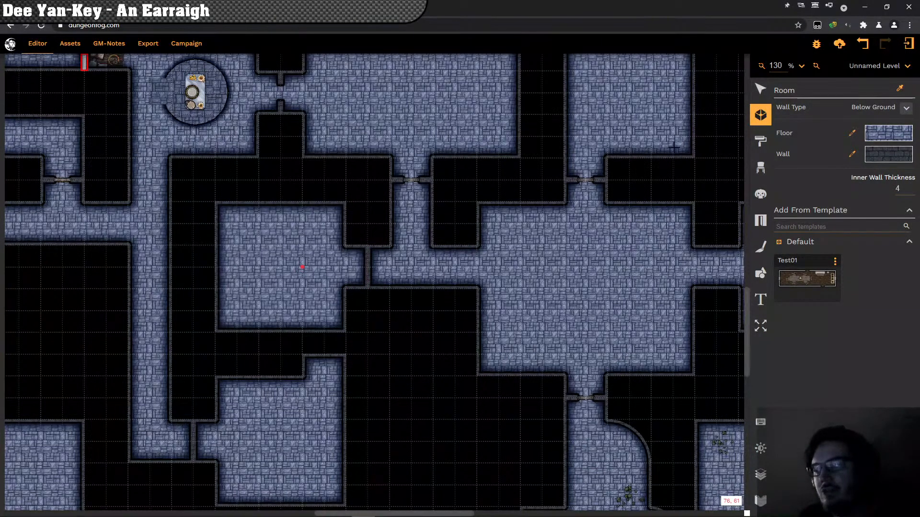
click(282, 411)
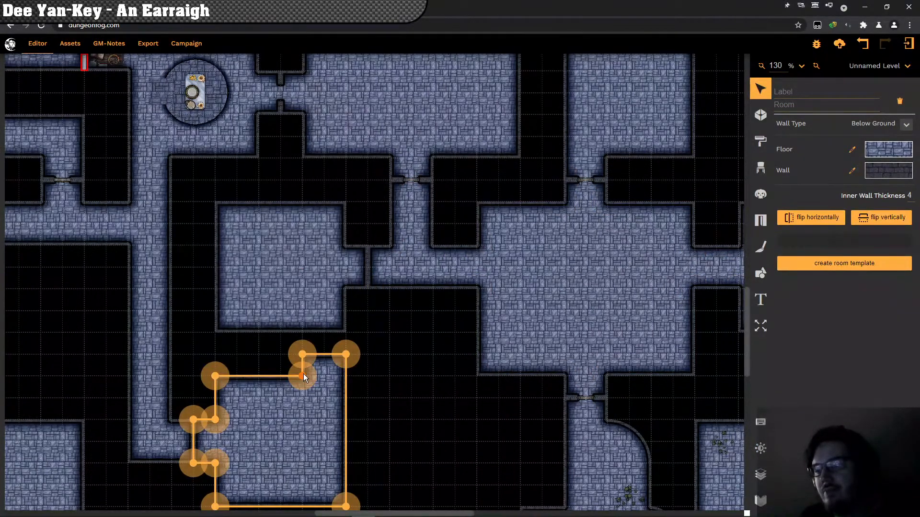
click(346, 354)
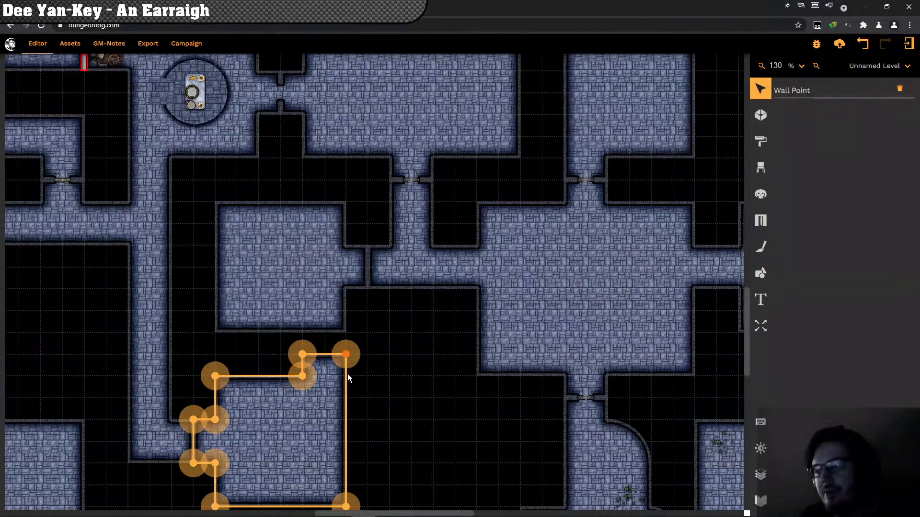
drag(347, 374, 347, 377)
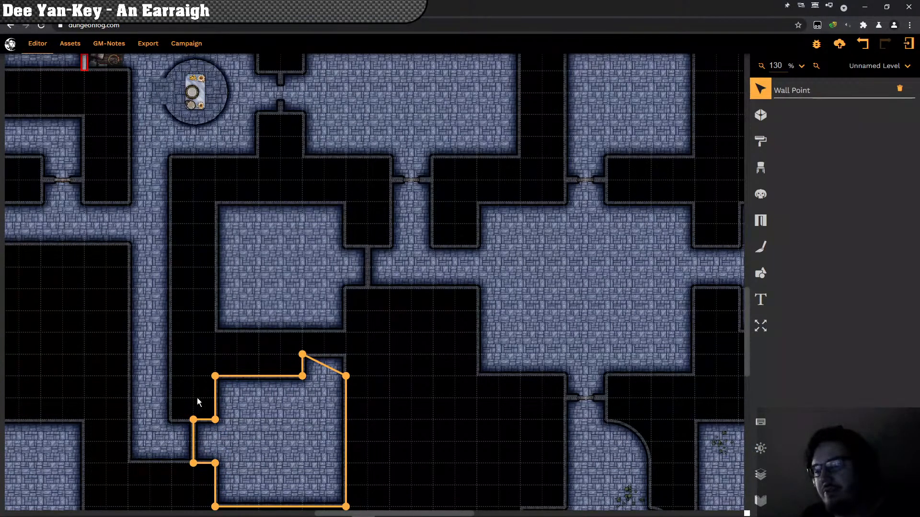
Step: Delete the two leftover notch points on the southern small room's north wall to make it straight
click(315, 399)
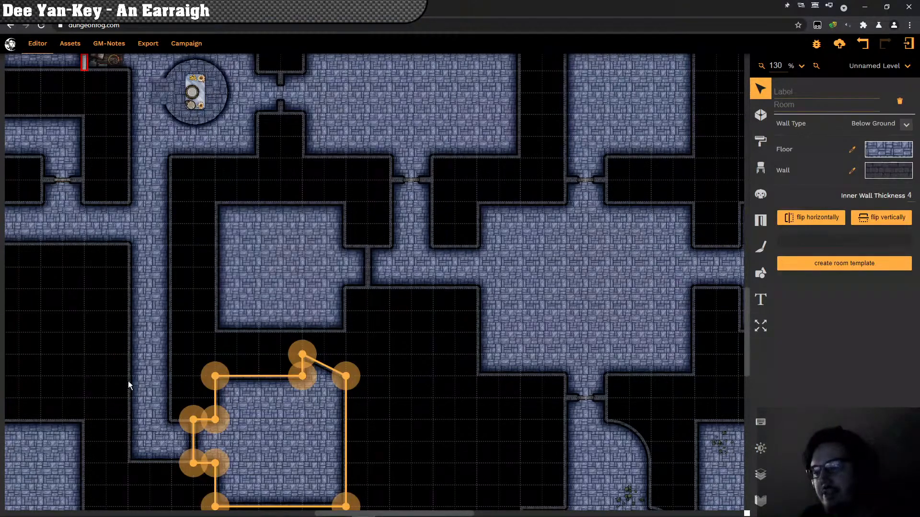
click(303, 354)
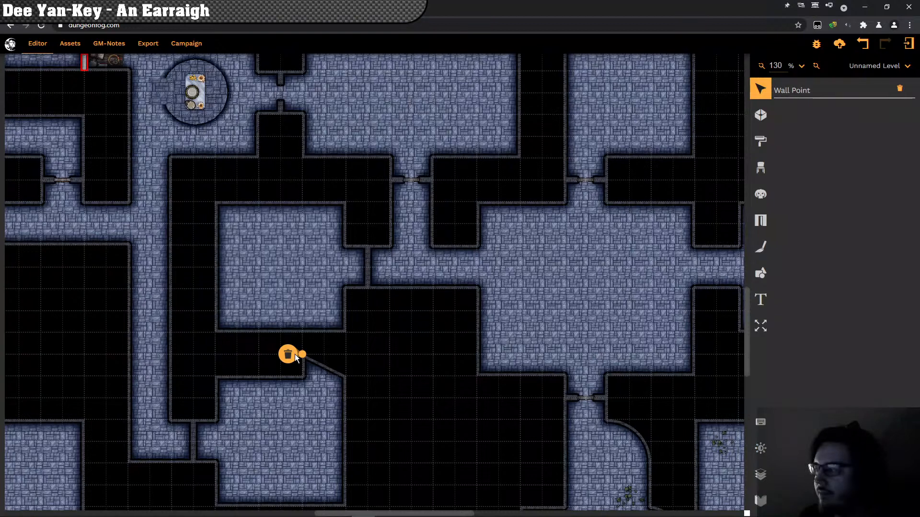
click(295, 356)
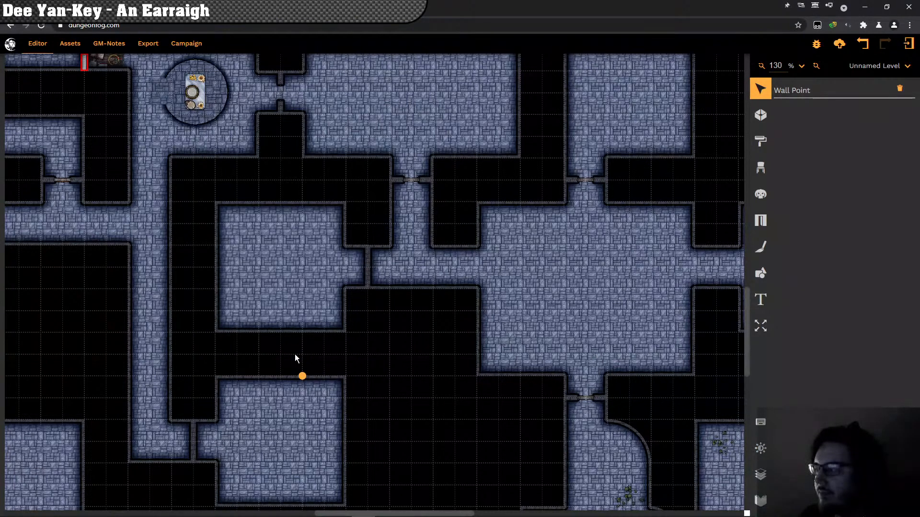
click(305, 393)
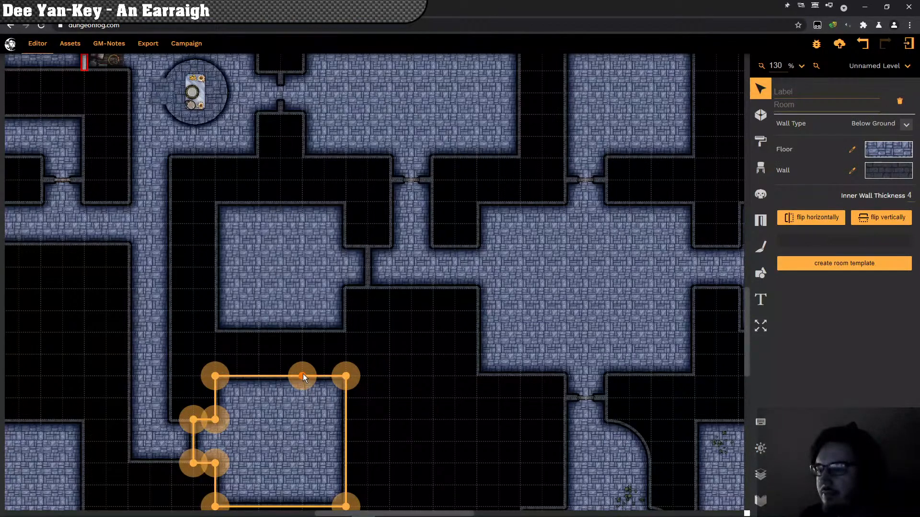
click(302, 375)
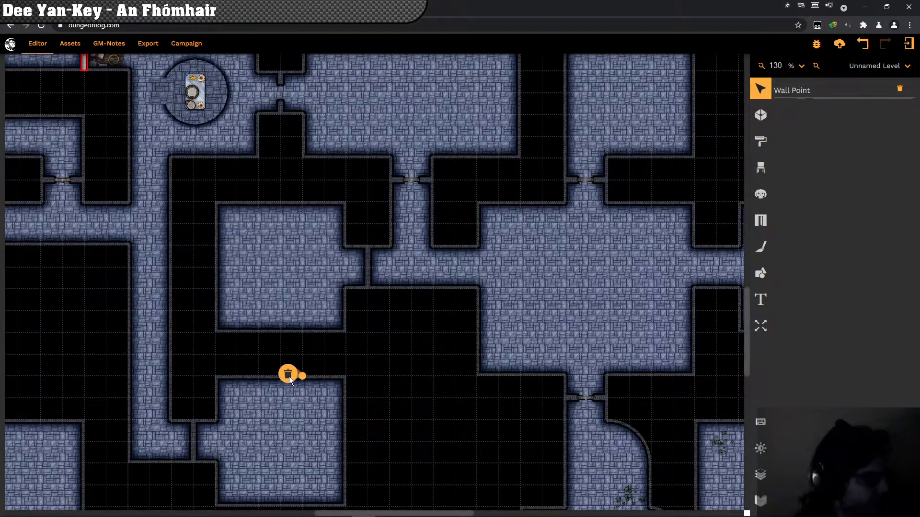
click(288, 374)
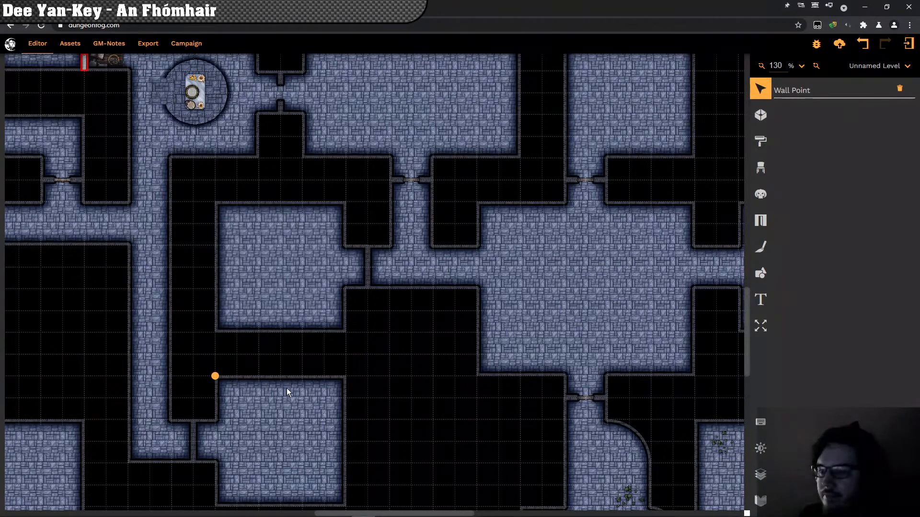
click(276, 395)
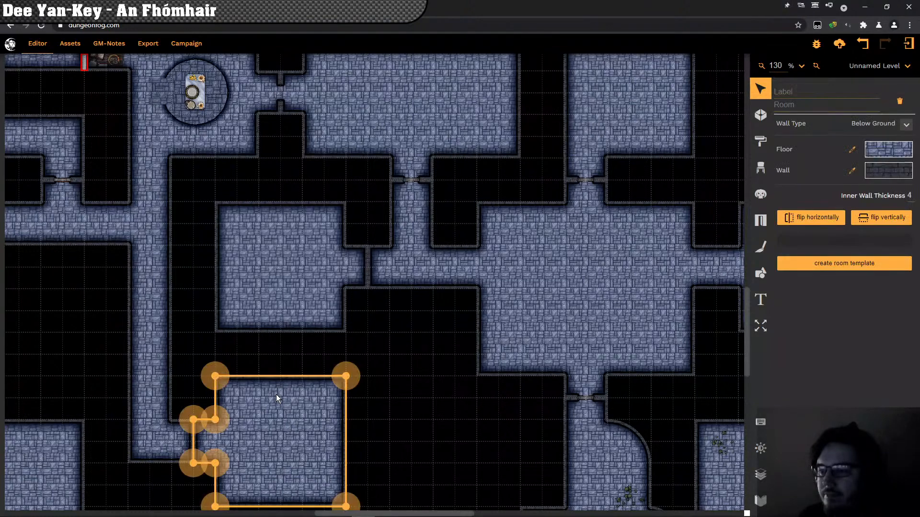
Step: Move the Single Door beside the cart north to the middle of the wall segment closing the corridor
drag(277, 392, 403, 310)
click(331, 288)
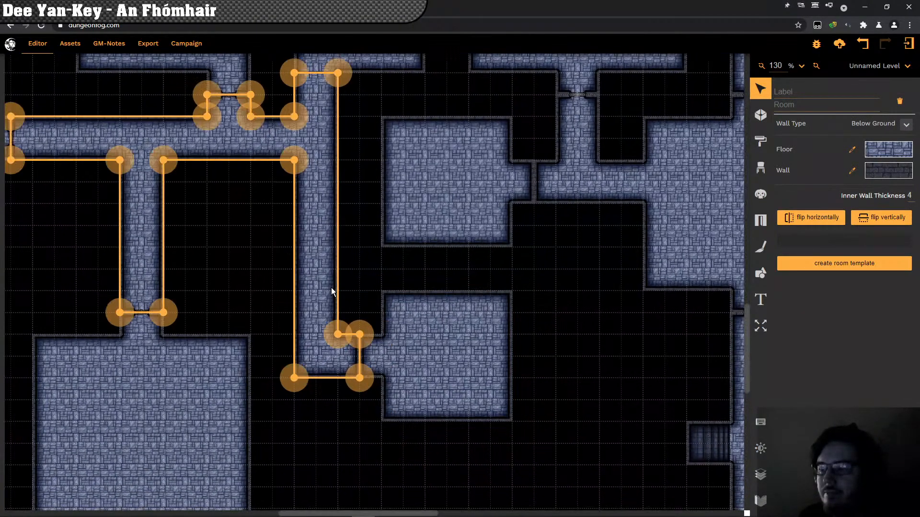
click(360, 275)
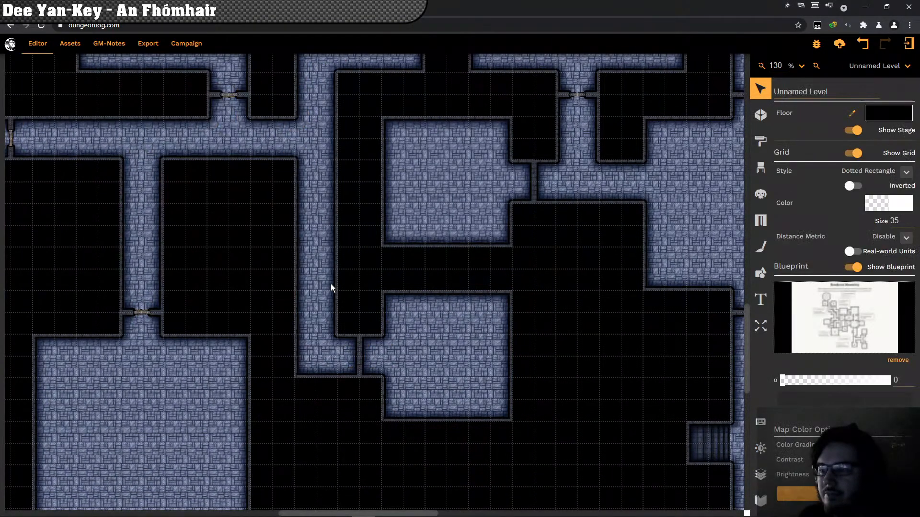
click(331, 286)
drag(285, 290, 591, 414)
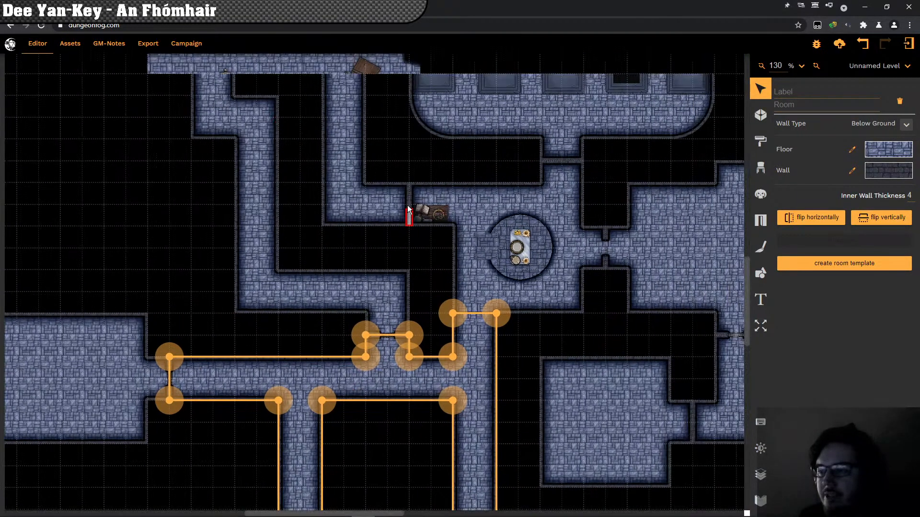
click(407, 210)
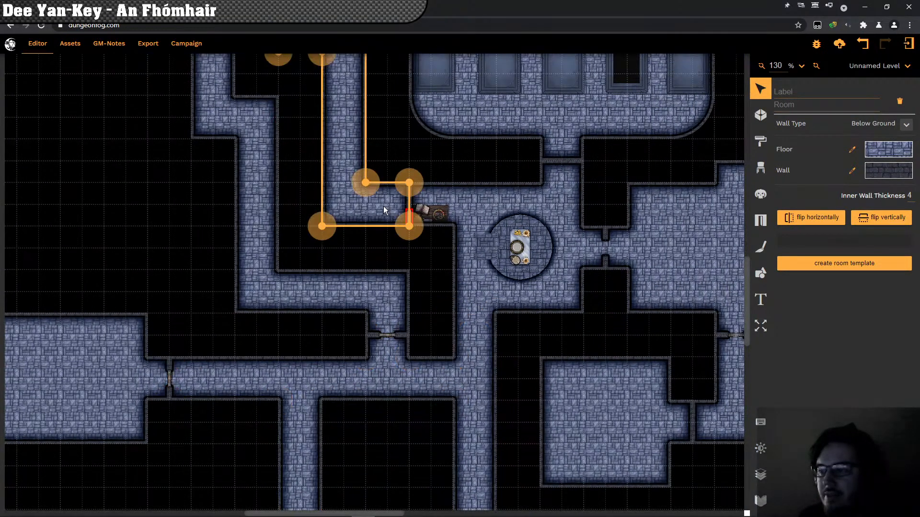
click(409, 217)
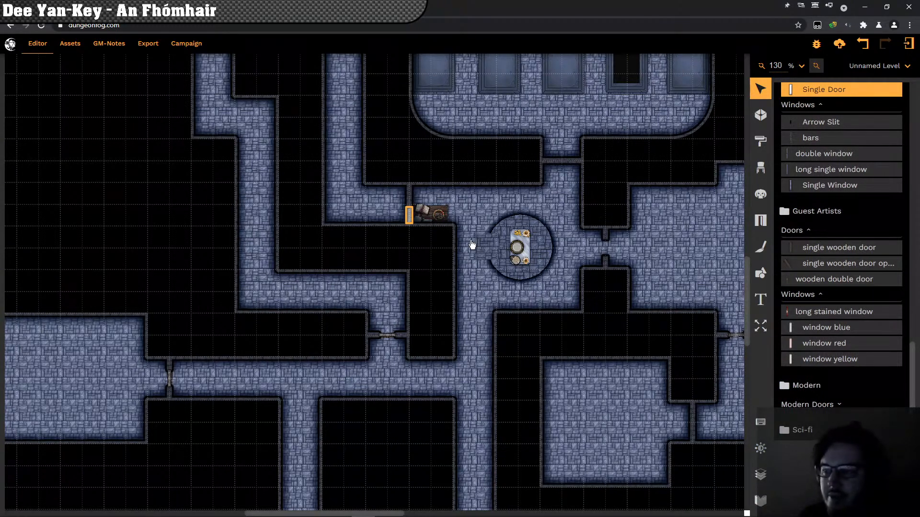
scroll(464, 254, up, 1)
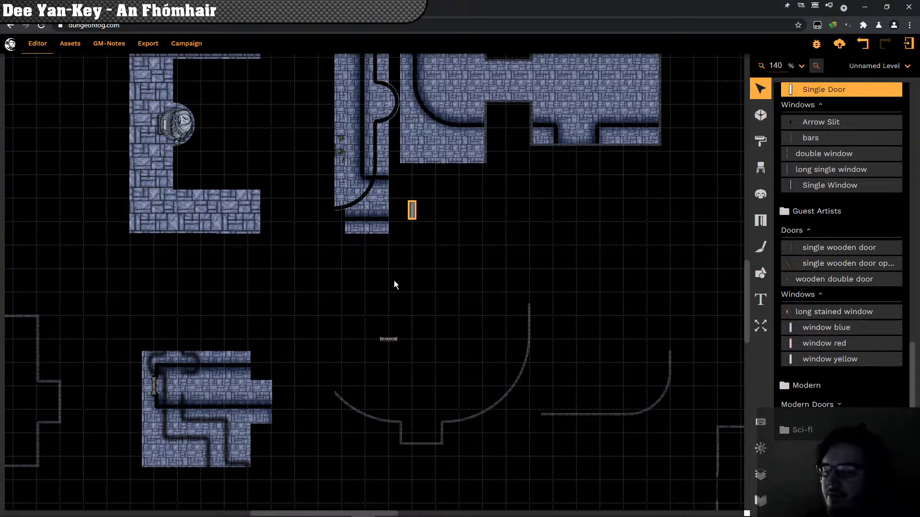
scroll(394, 280, up, 4)
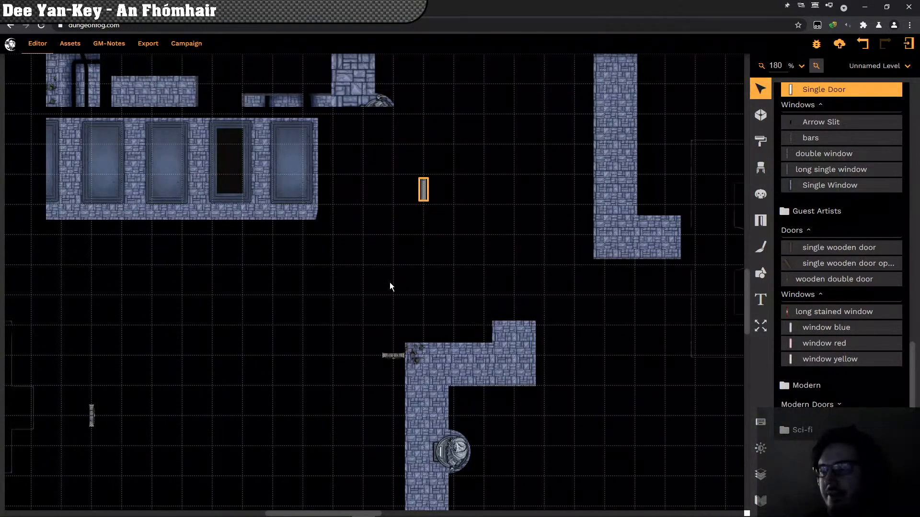
scroll(420, 249, up, 2)
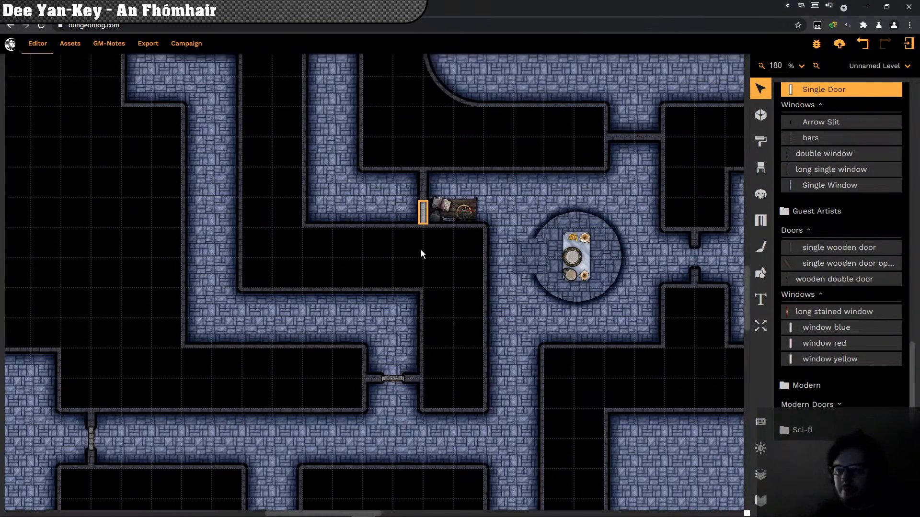
click(420, 239)
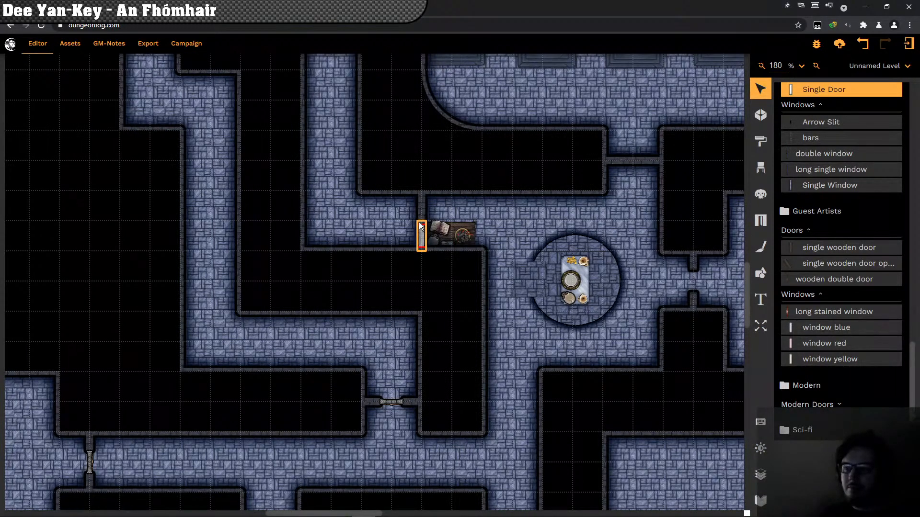
click(419, 223)
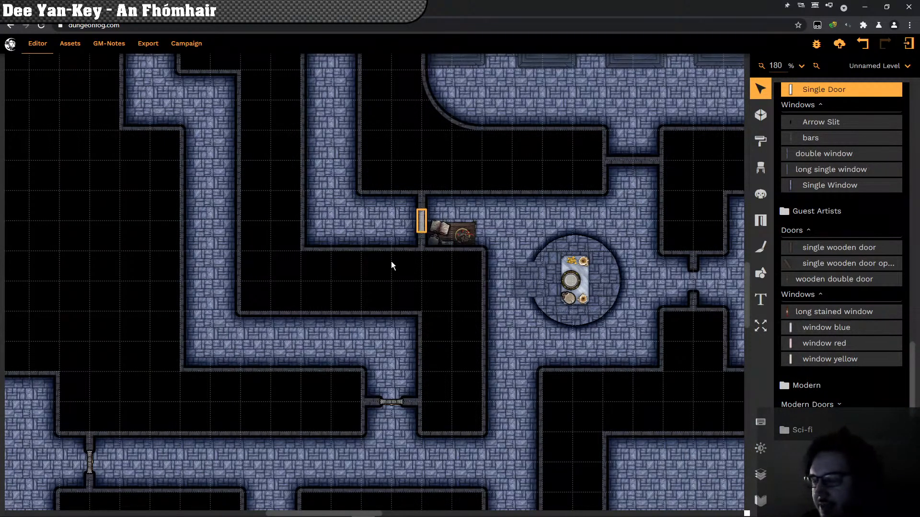
Step: Deselect the door and set the map's grid size to 70
drag(461, 312, 412, 297)
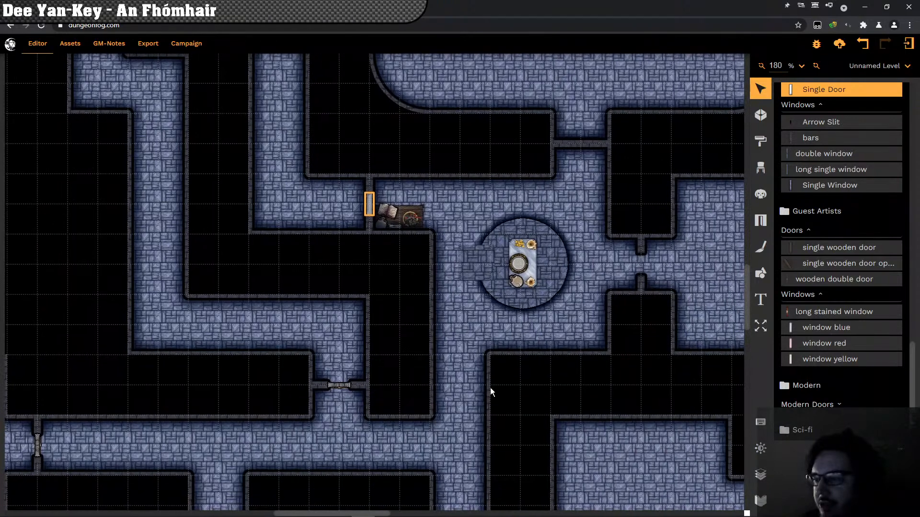
click(541, 373)
scroll(582, 368, down, 3)
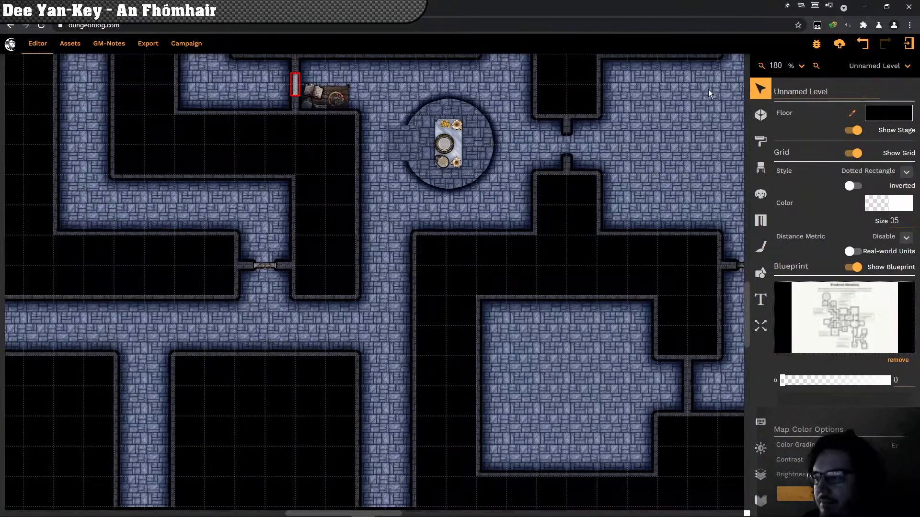
scroll(894, 223, down, 3)
click(894, 220)
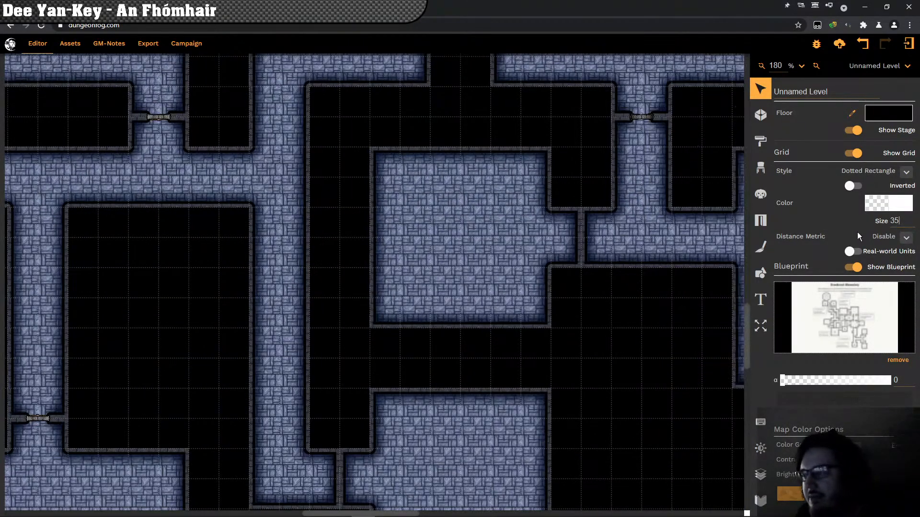
text(70)
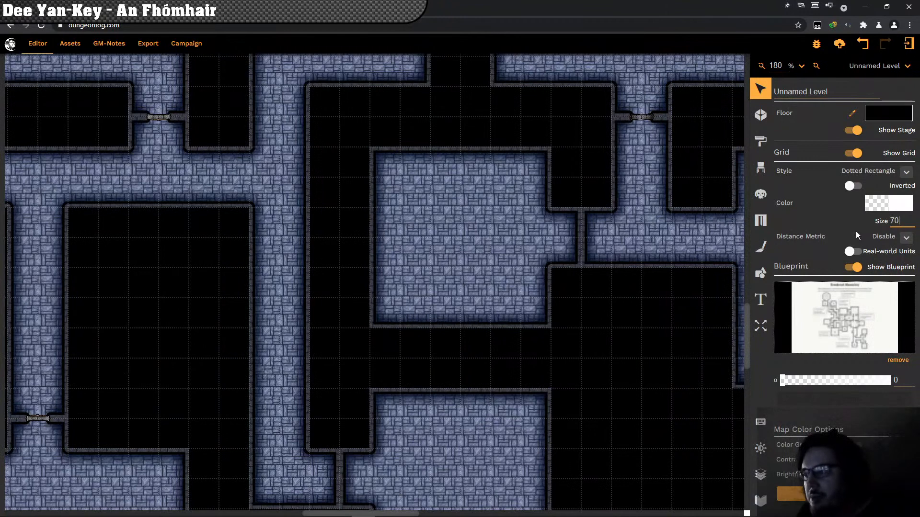
click(418, 340)
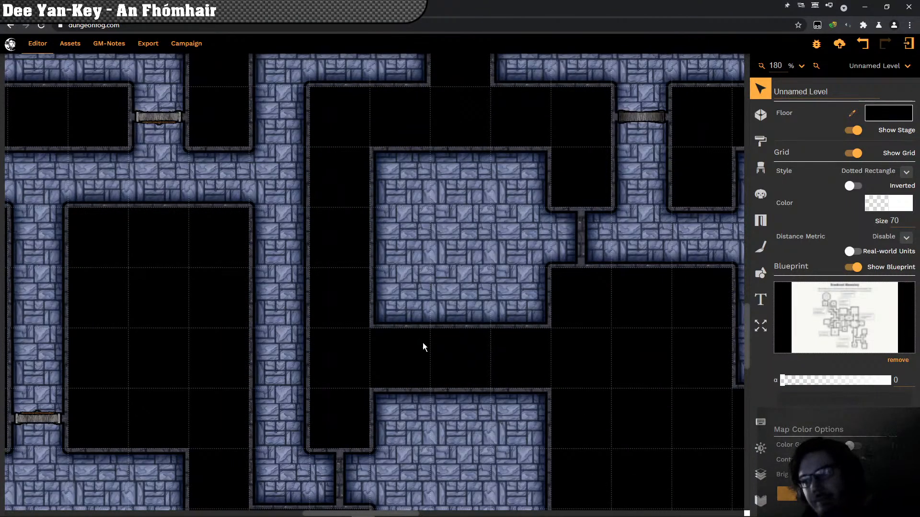
Step: Place a dungeon door in the wall between the northern small room and the passage to its east
drag(588, 336, 470, 392)
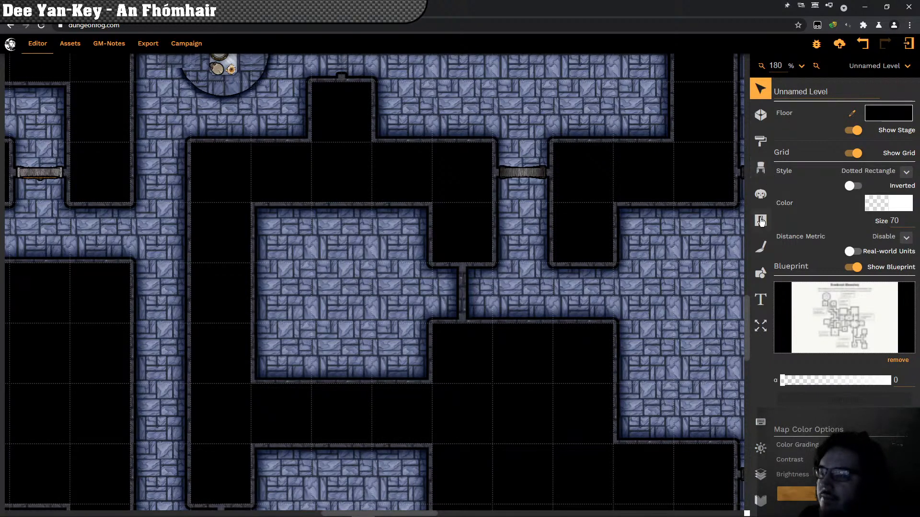
click(758, 228)
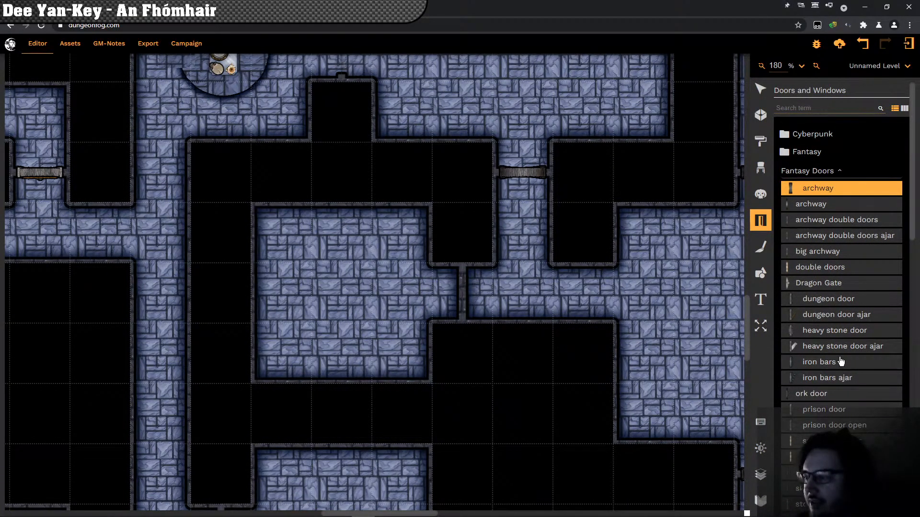
click(814, 299)
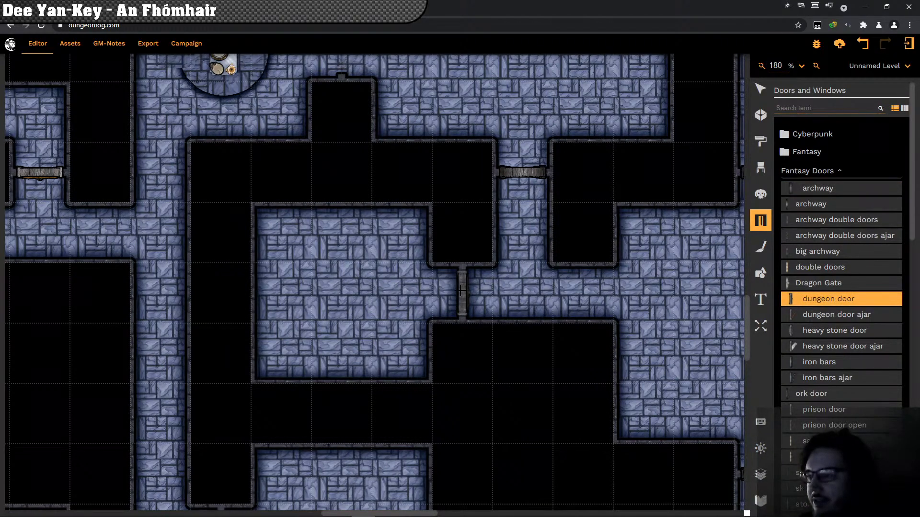
click(462, 291)
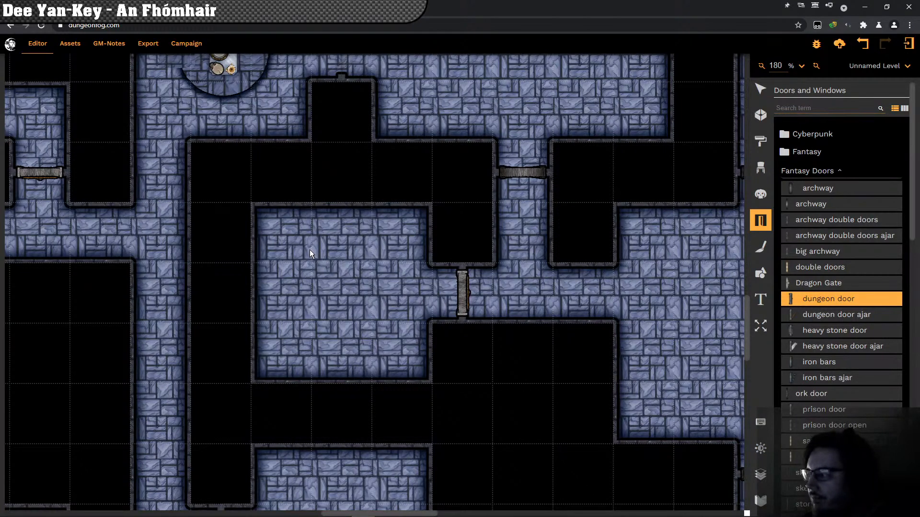
Step: Leave door placement and search the prop library for "fountain"
drag(215, 192, 10, 263)
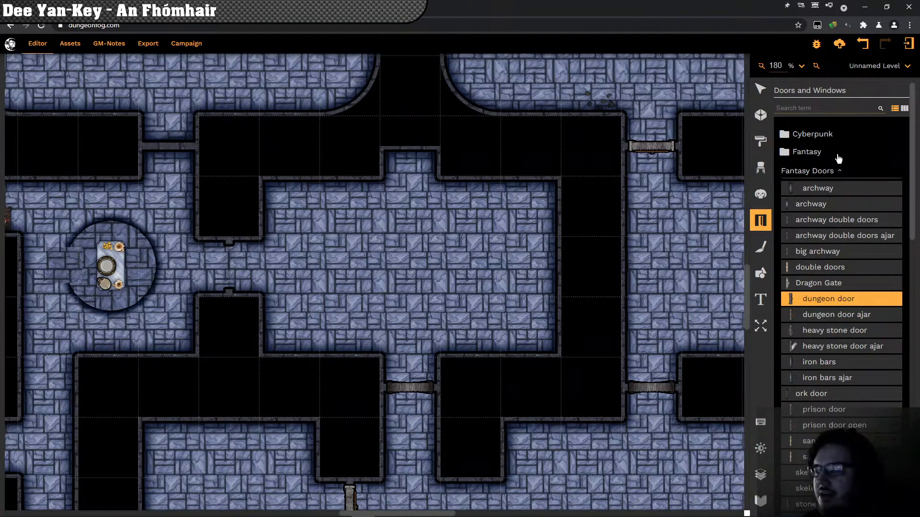
key(Escape)
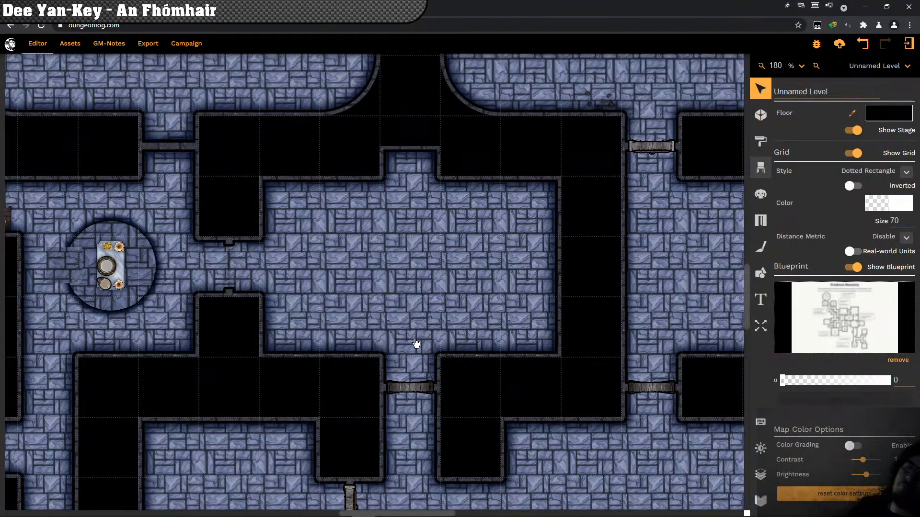
key(p)
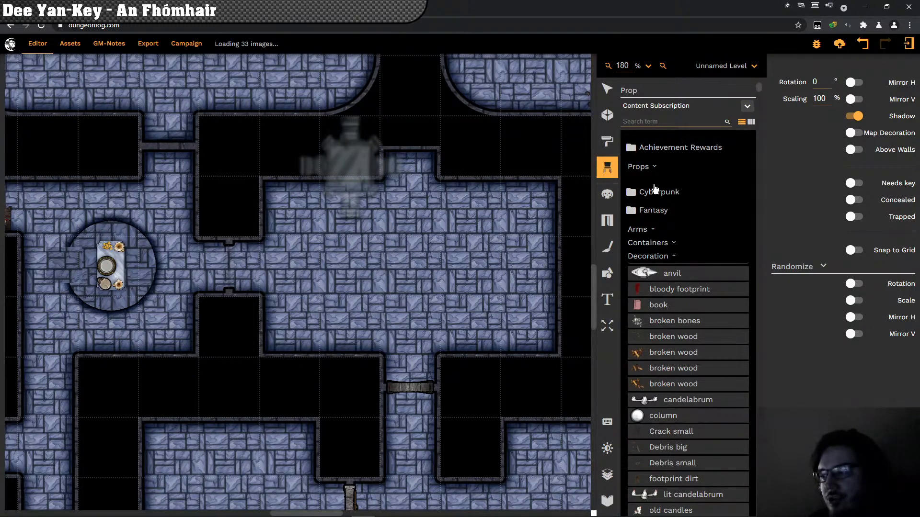
click(652, 119)
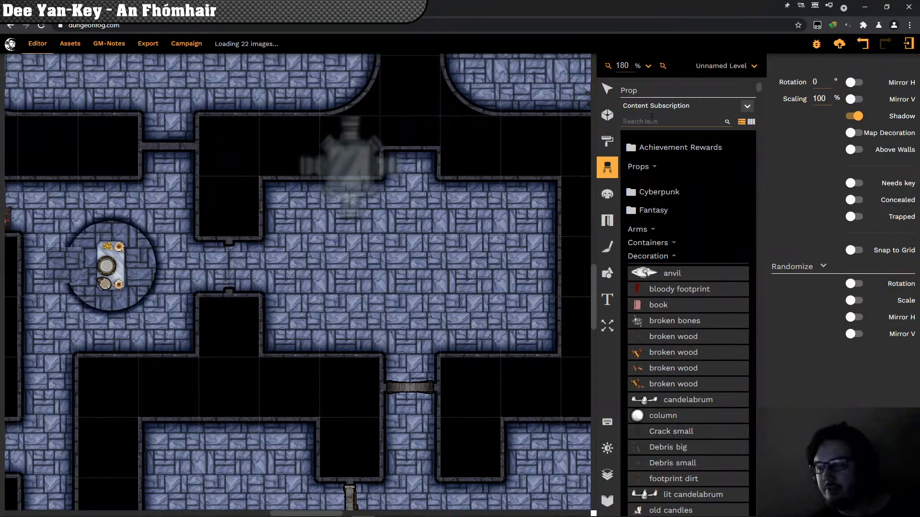
click(652, 121)
text(fountain)
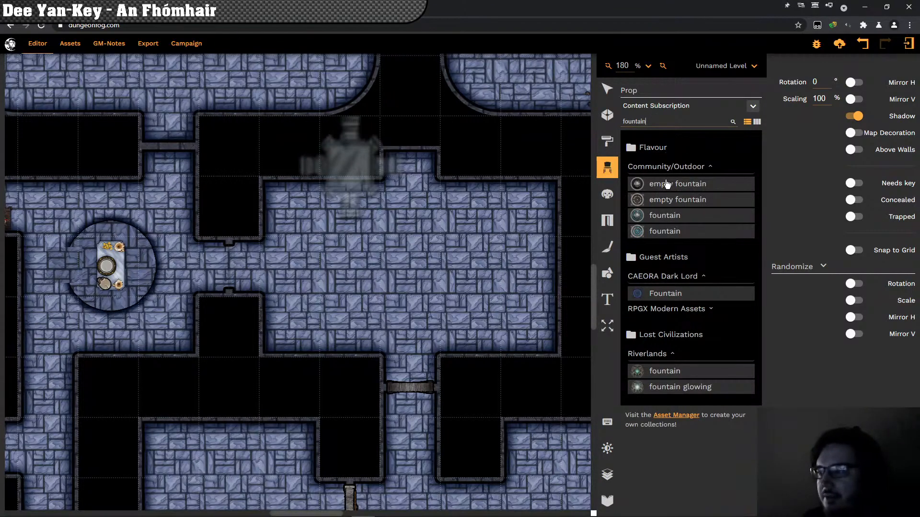
Step: Place the Community/Outdoor statue fountain at 55% scaling in the western half of the rectangular room east of the round table
click(667, 184)
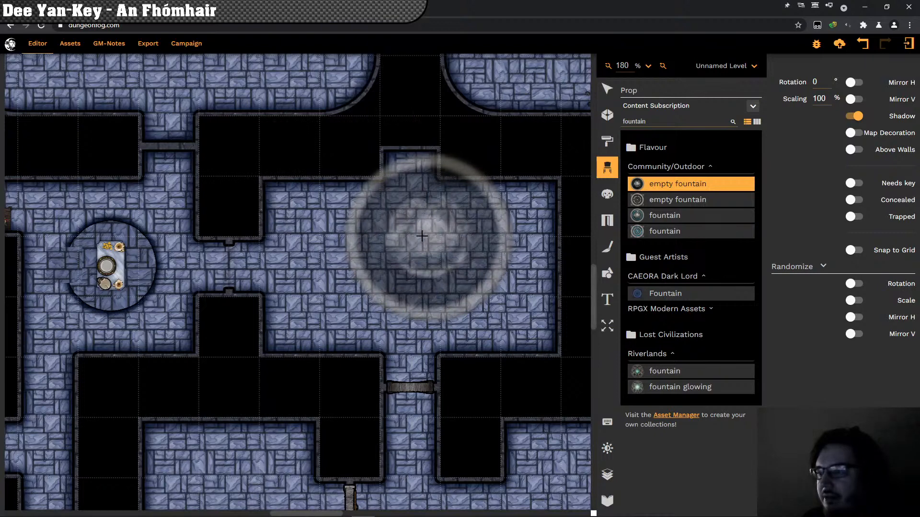
click(651, 217)
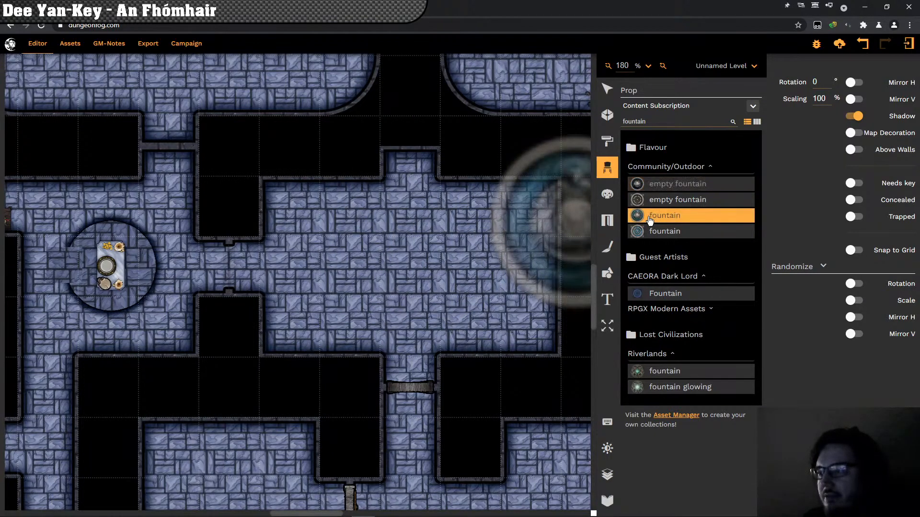
scroll(393, 271, down, 1)
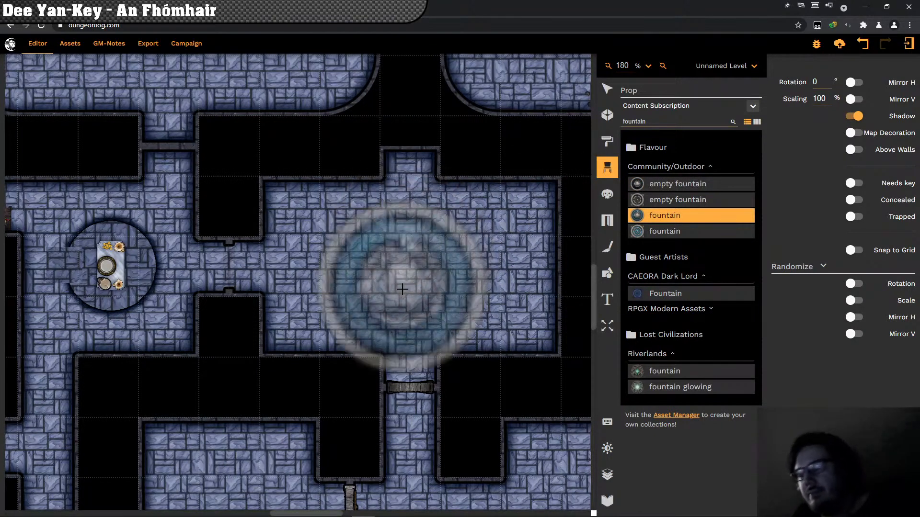
scroll(401, 299, down, 4)
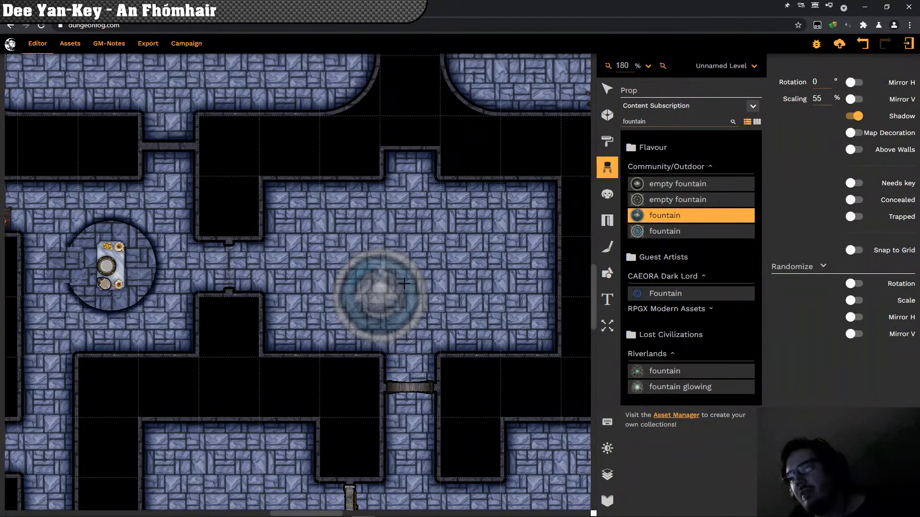
click(315, 250)
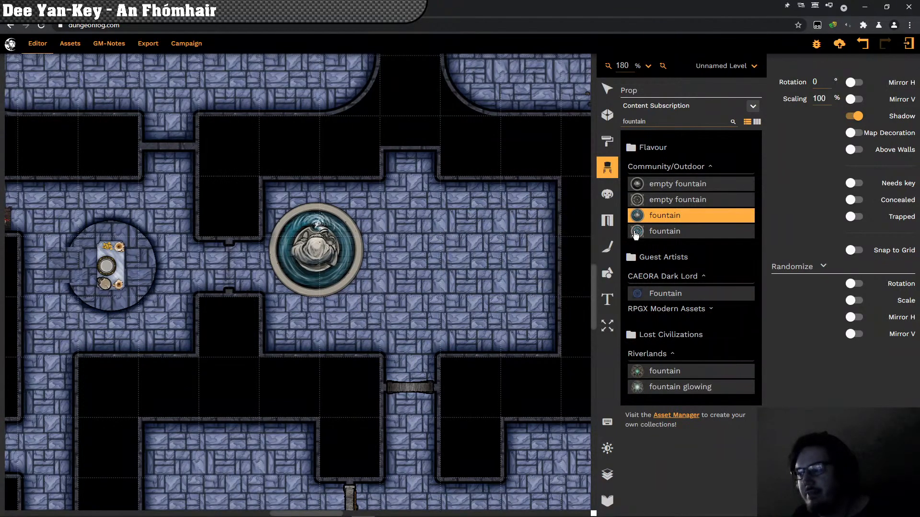
Step: Place the other Community/Outdoor fountain, with the square base, at 65% scaling just east of the statue fountain
click(637, 232)
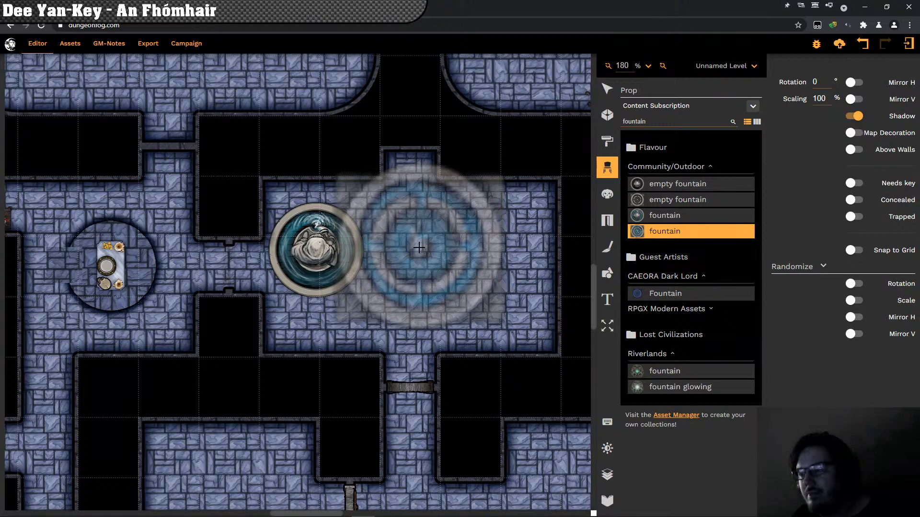
scroll(419, 248, down, 1)
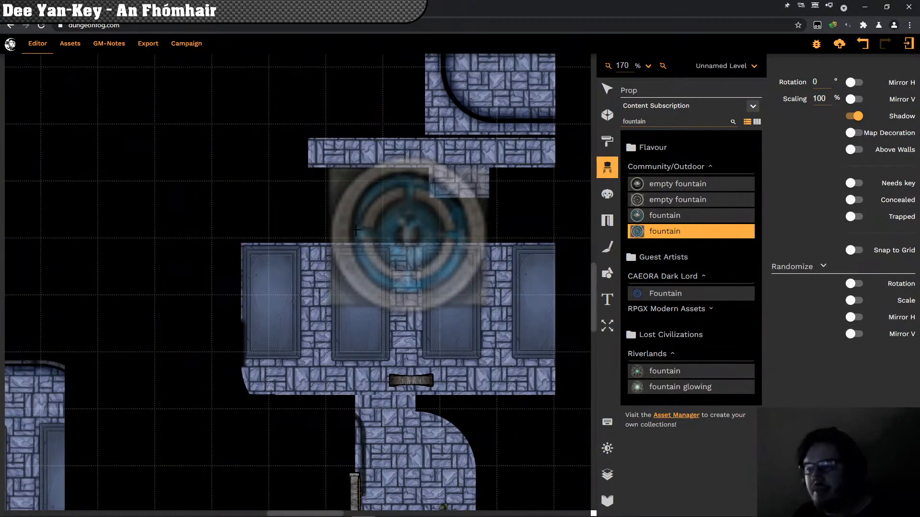
scroll(357, 233, down, 1)
click(329, 250)
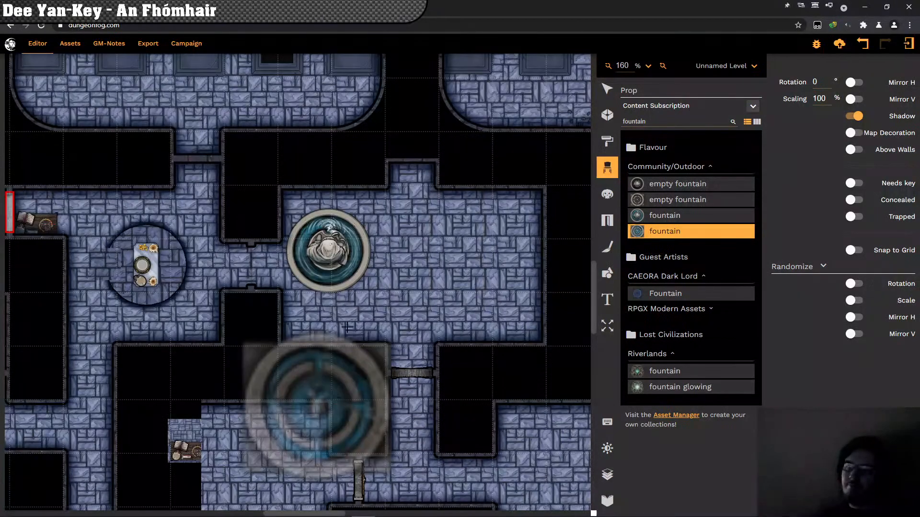
scroll(432, 255, down, 1)
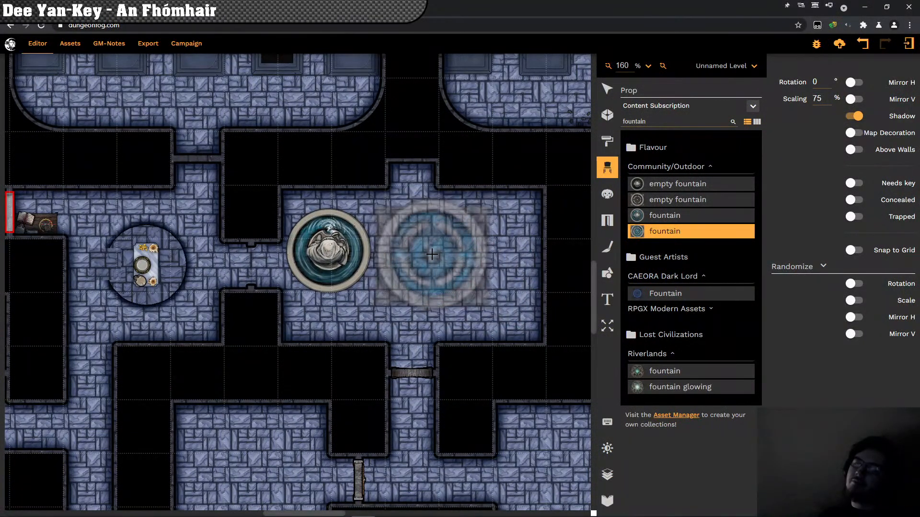
scroll(432, 255, down, 3)
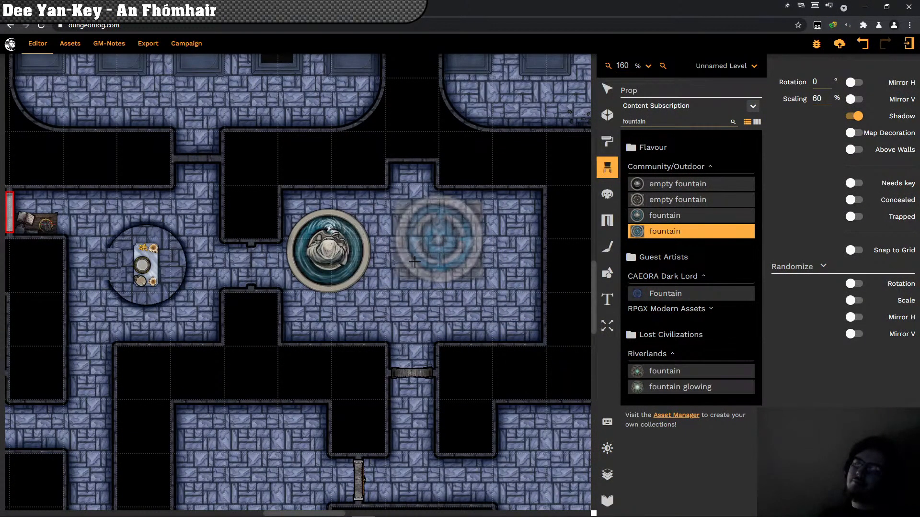
scroll(416, 259, up, 1)
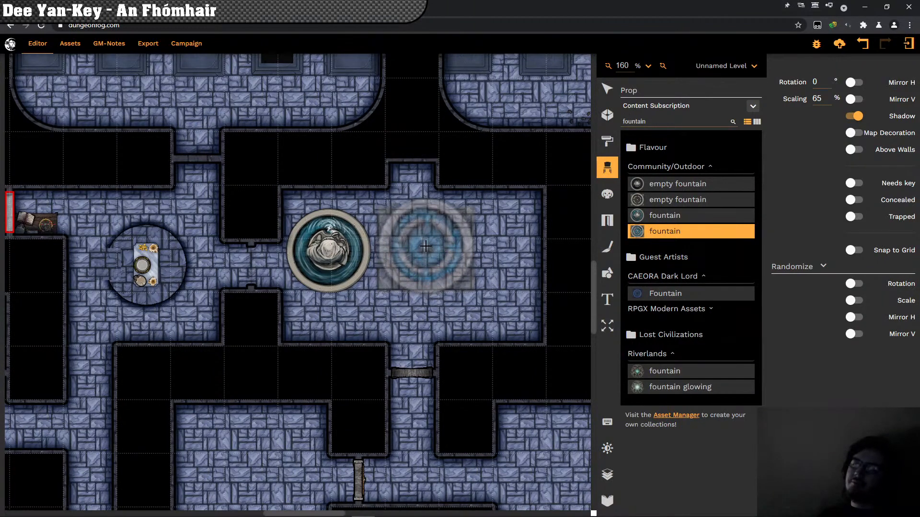
click(425, 247)
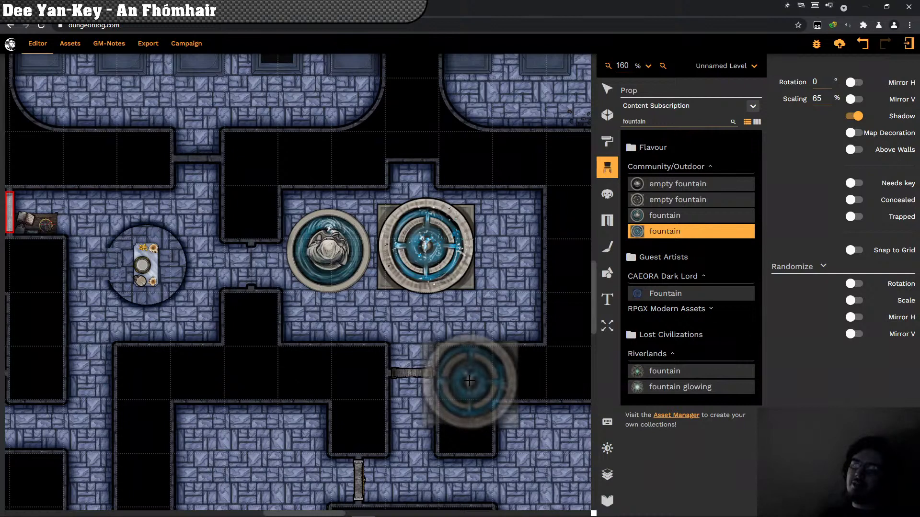
Step: Try the CAEORA Dark Lord Fountain in the room's eastern half and undo its placement
click(682, 294)
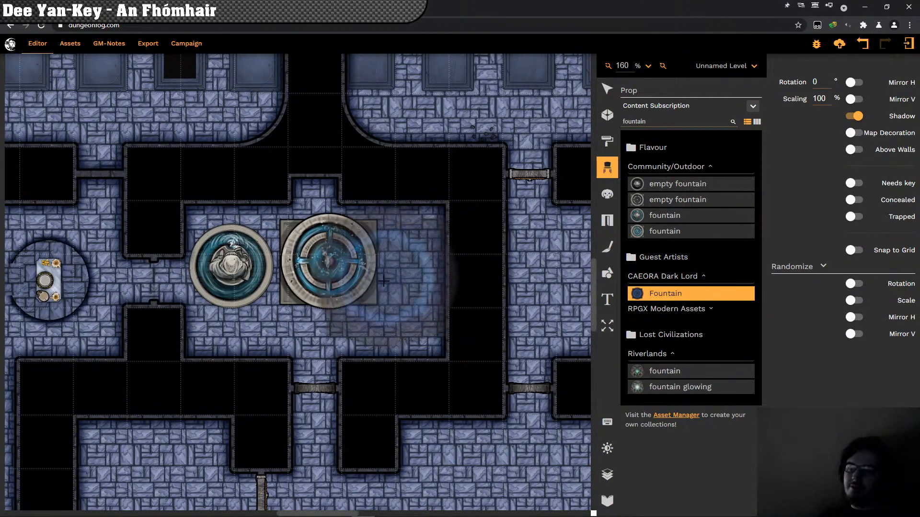
click(384, 282)
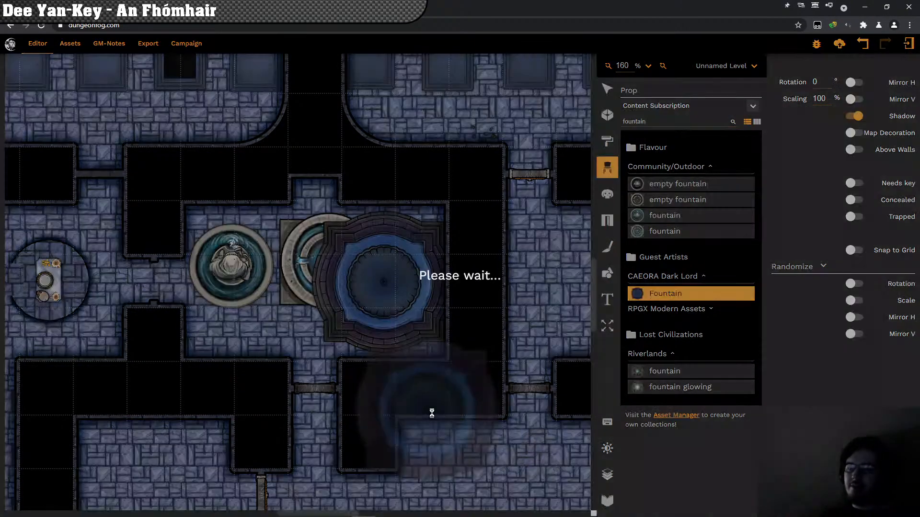
key(ctrl+z)
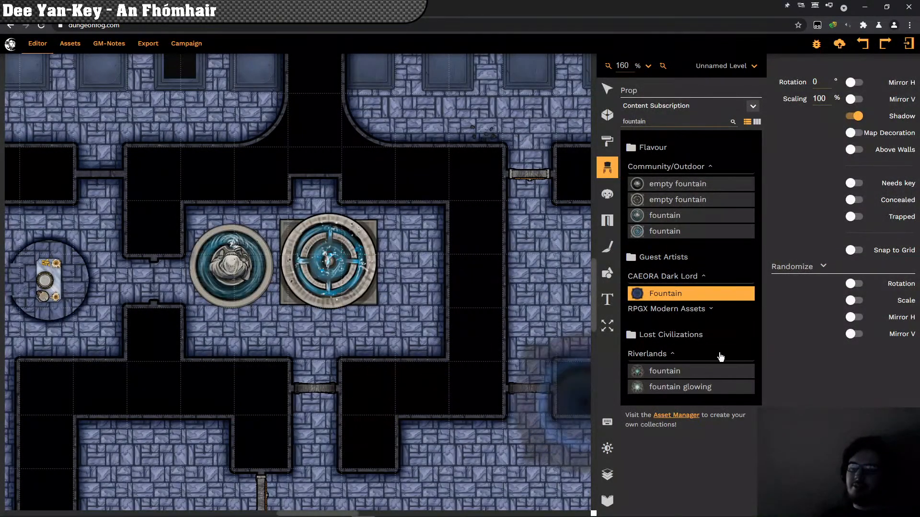
Step: Preview the Drinking Fountain prop in the RPGX Modern Assets collection
click(672, 314)
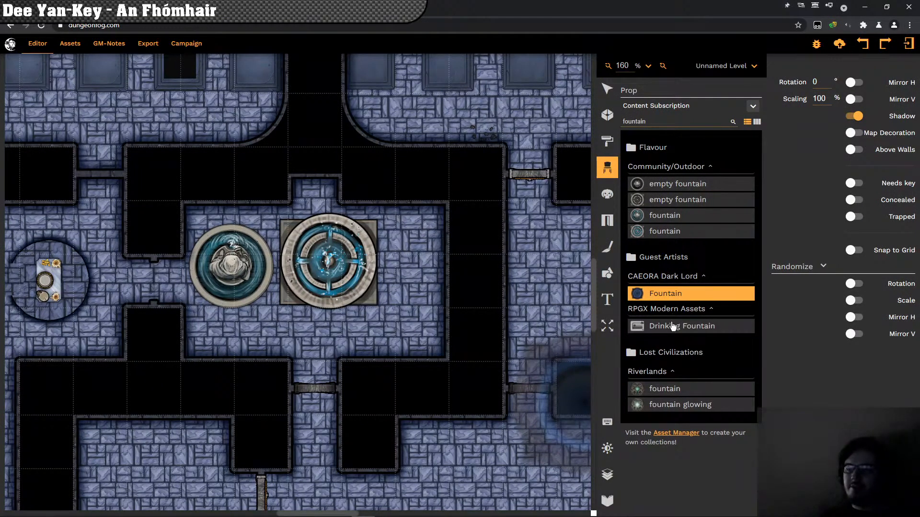
click(672, 326)
click(673, 310)
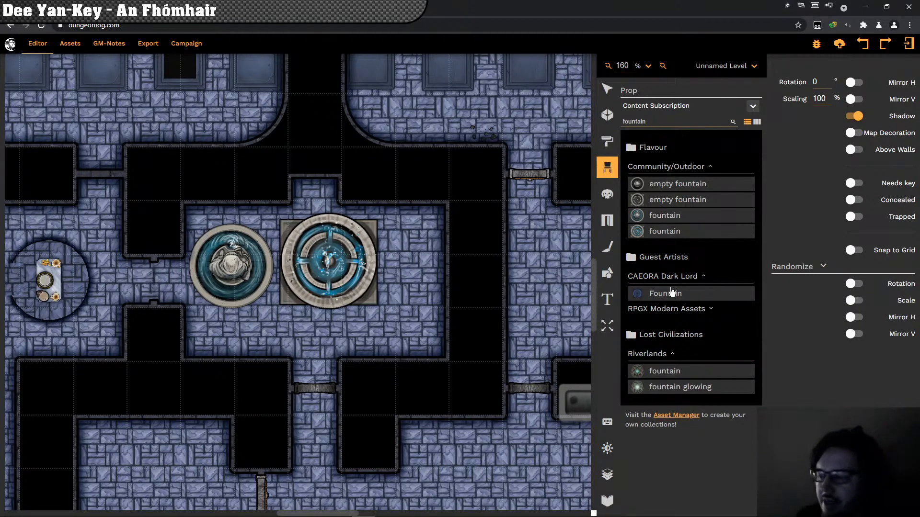
Step: Try the Riverlands fountain in the room's southeast corner and undo its placement
click(663, 373)
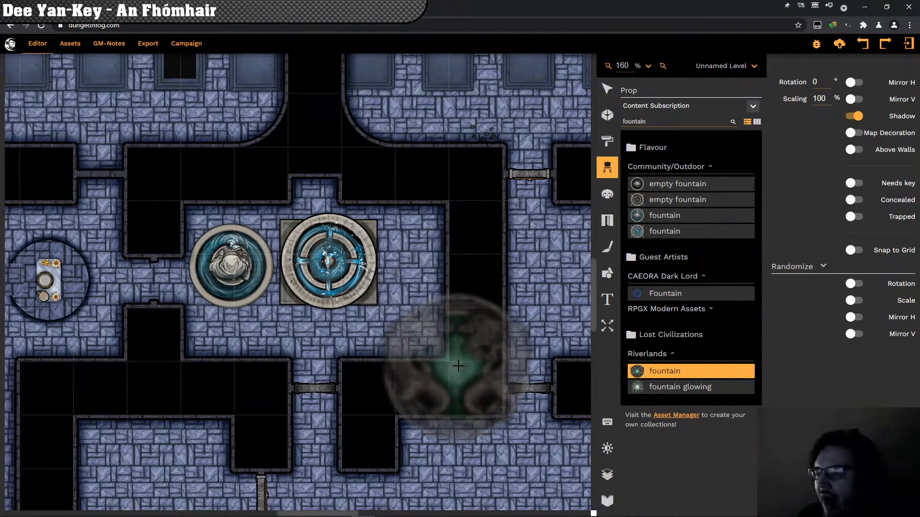
click(411, 322)
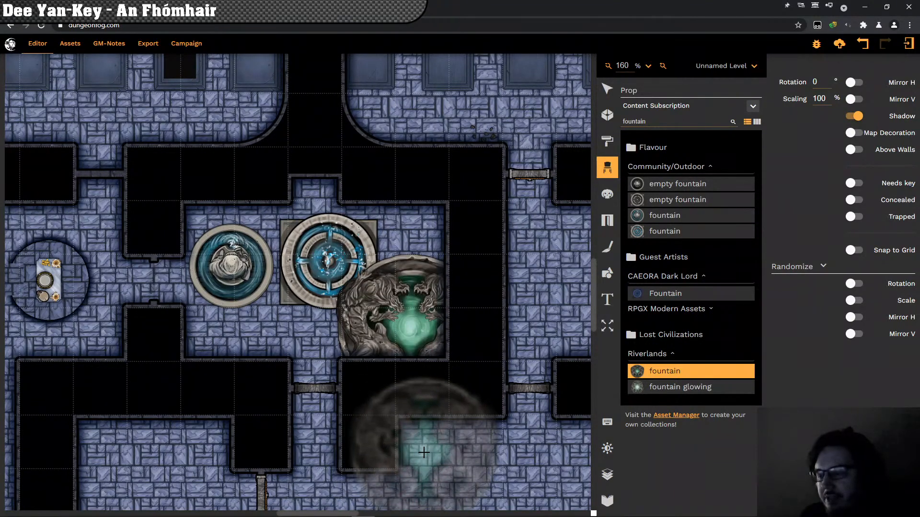
click(379, 280)
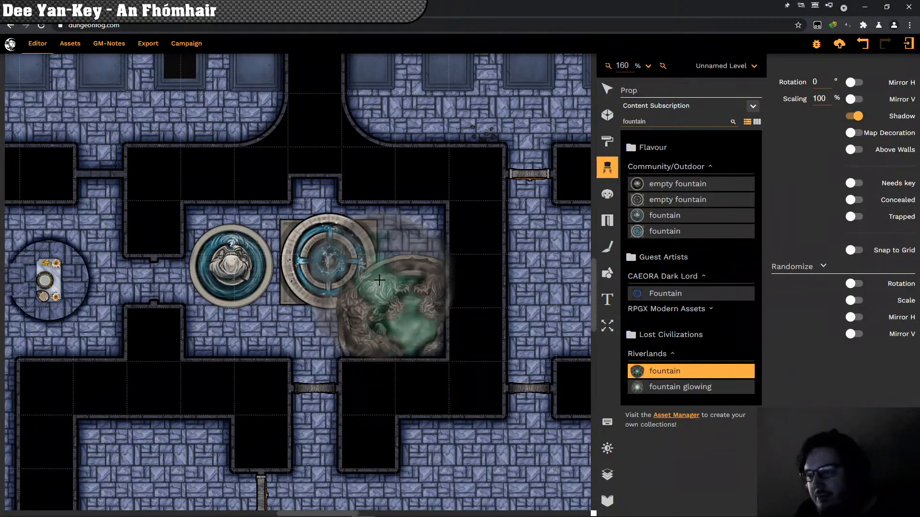
key(ctrl+z)
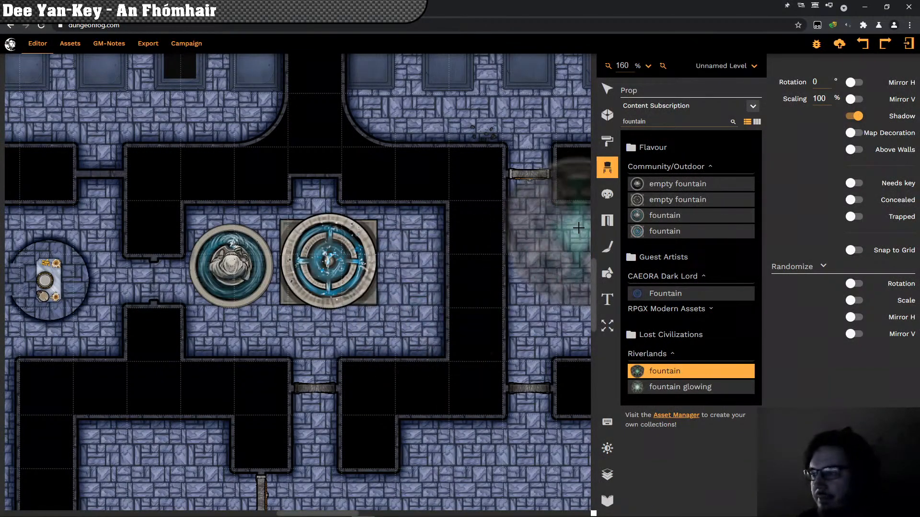
click(658, 217)
click(659, 184)
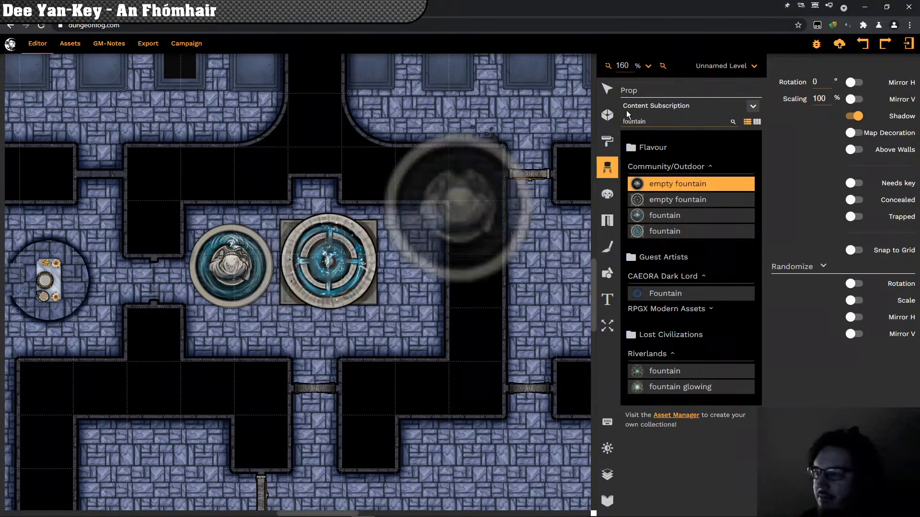
key(Escape)
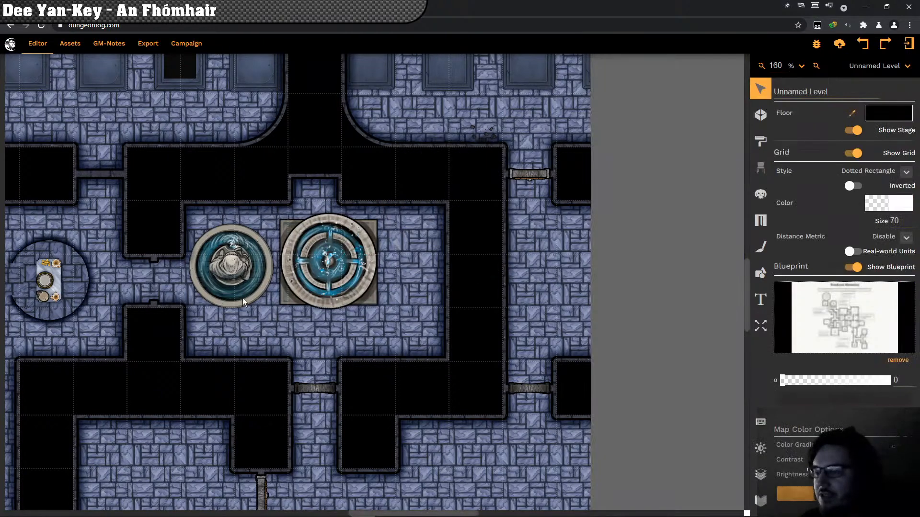
Step: Delete the square-based fountain and the statue fountain from the rectangular room
click(316, 280)
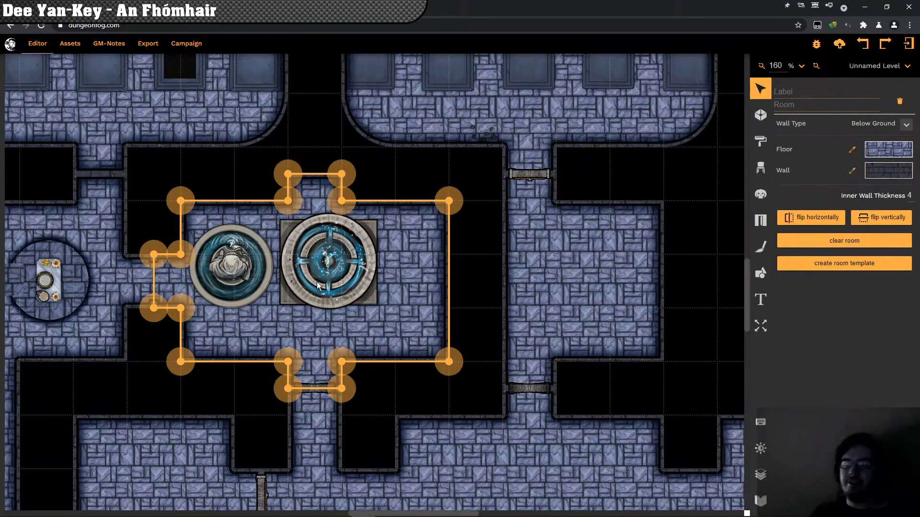
click(317, 281)
click(231, 274)
click(231, 274)
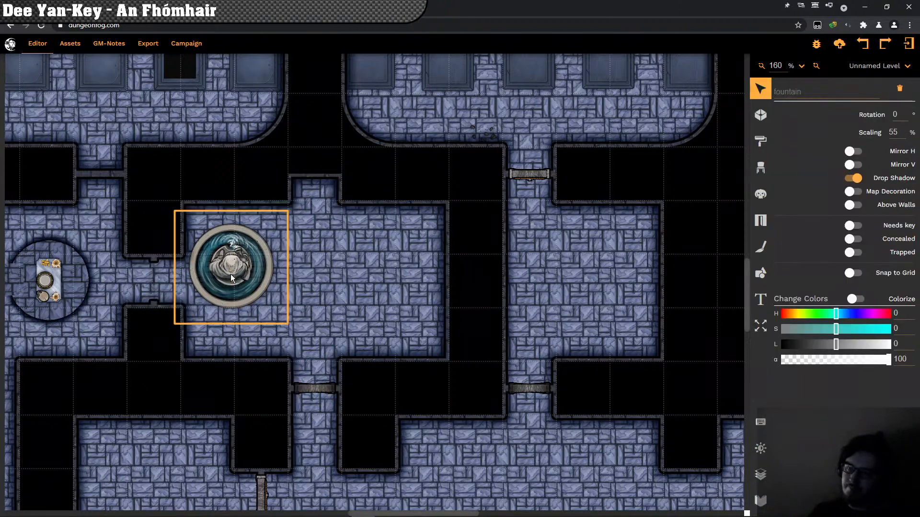
click(316, 331)
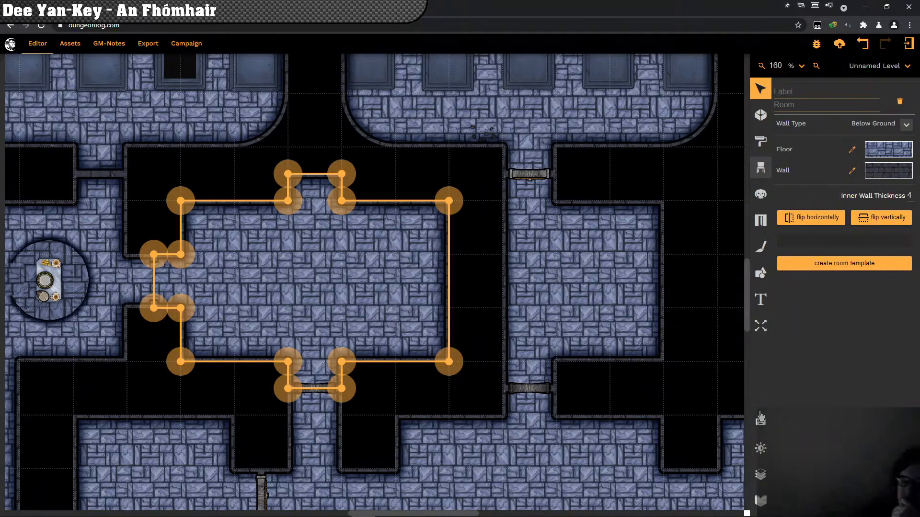
Step: Choose the round fountain prop with the rocky centre and rotate it to 170°
click(708, 407)
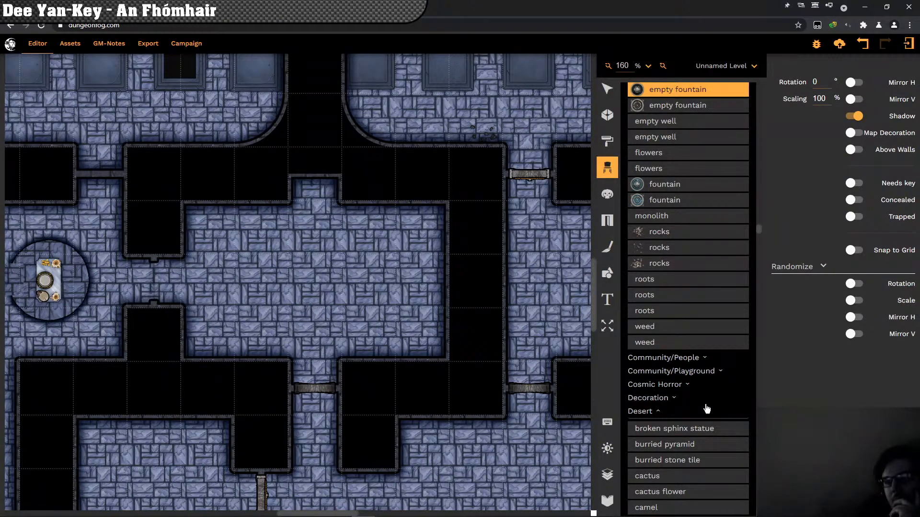
click(669, 187)
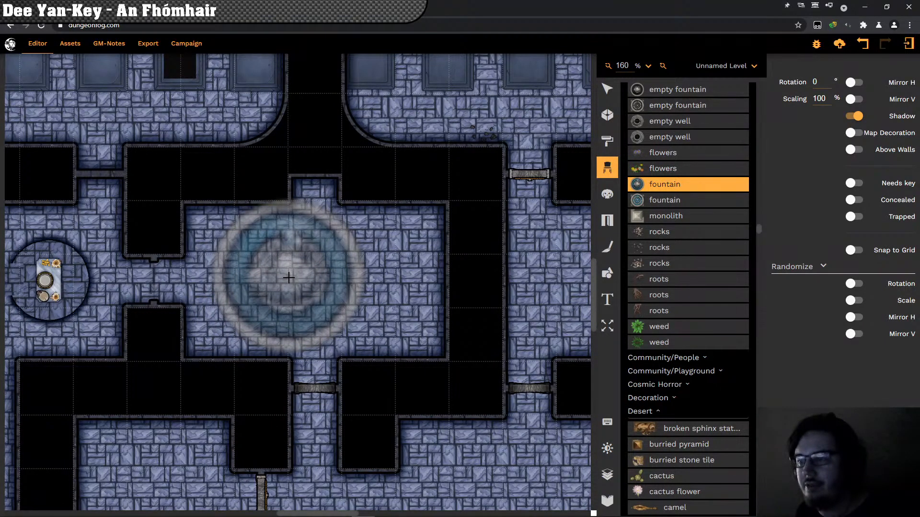
scroll(288, 285, up, 1)
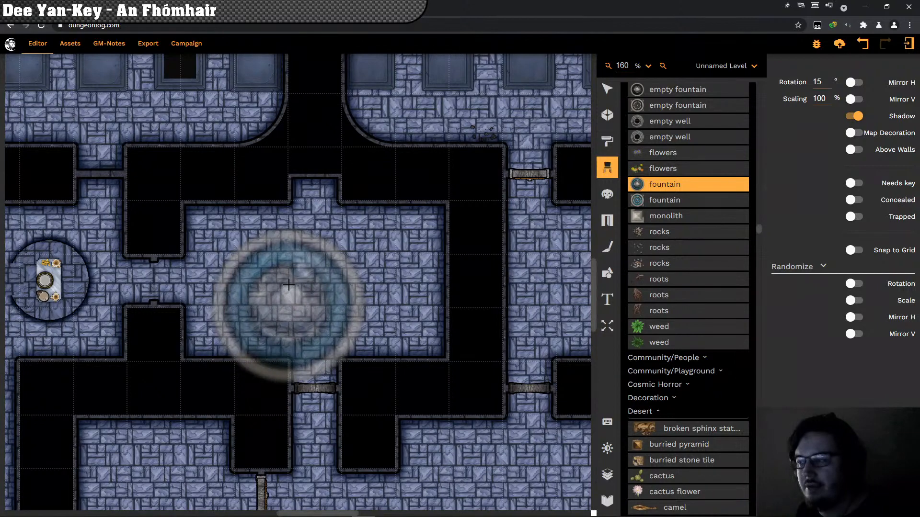
scroll(288, 285, up, 1)
scroll(288, 285, up, 1)
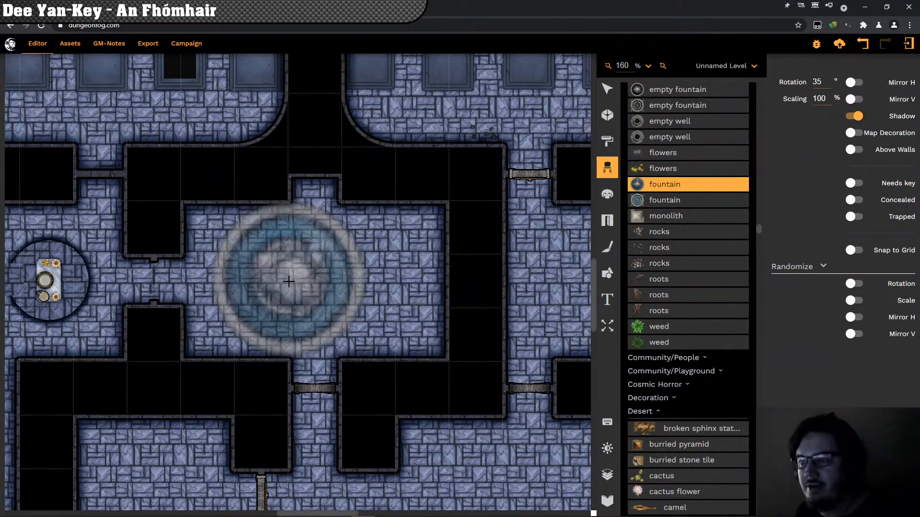
scroll(288, 282, up, 2)
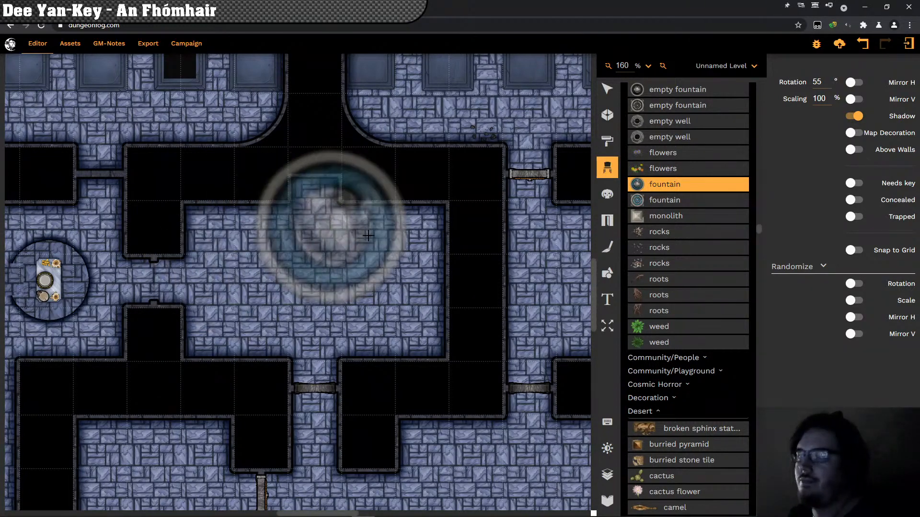
scroll(395, 248, up, 1)
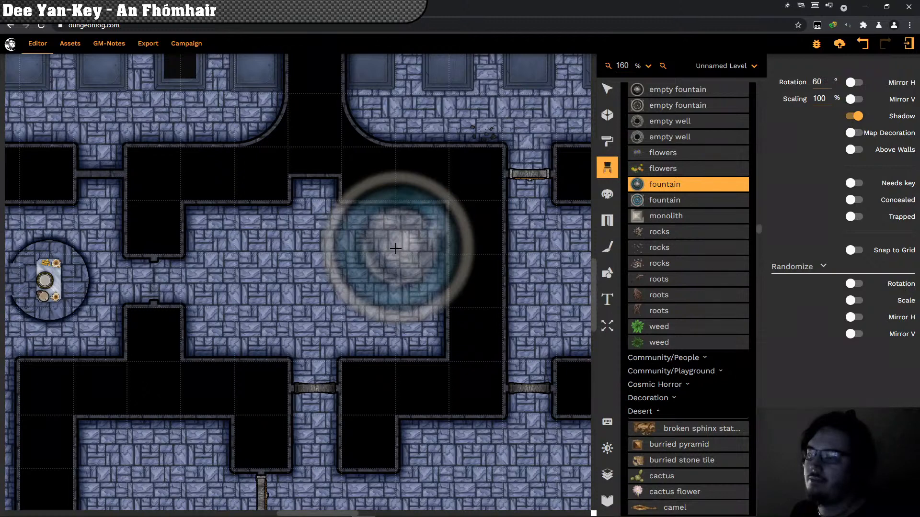
scroll(395, 248, up, 6)
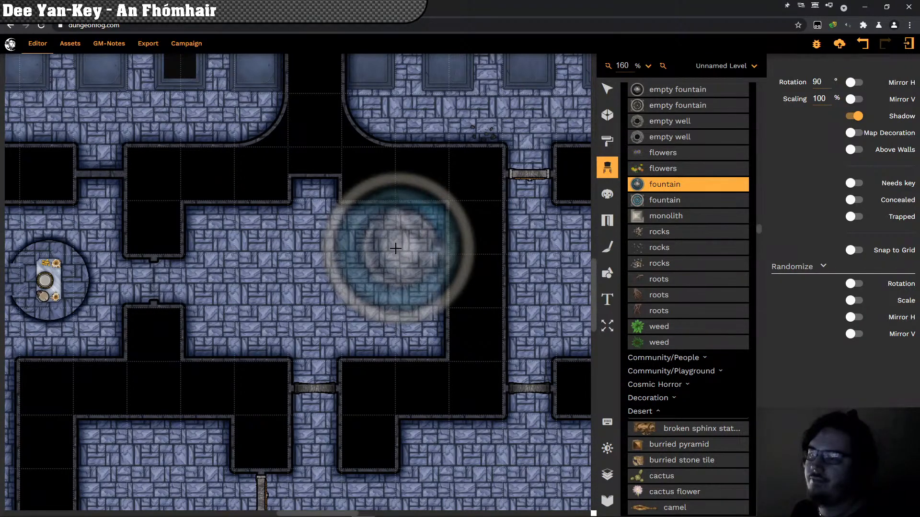
scroll(395, 248, up, 2)
scroll(395, 251, up, 4)
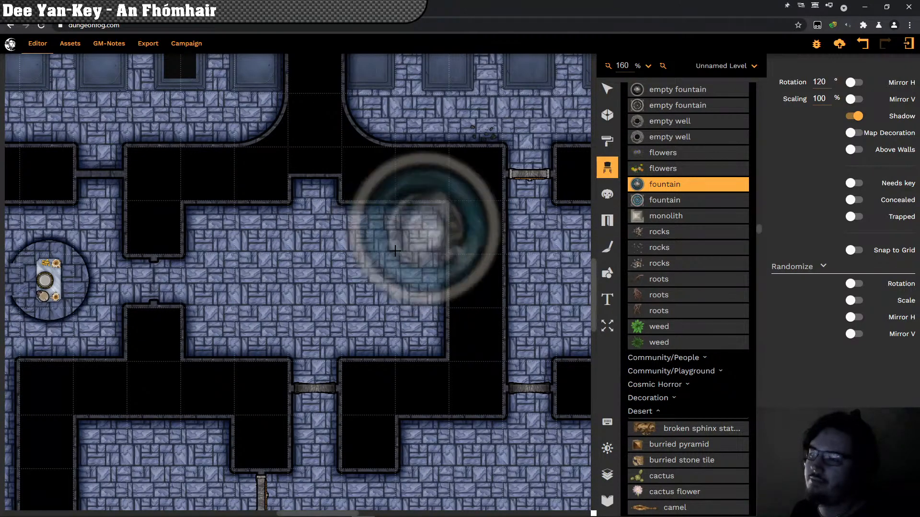
scroll(396, 251, up, 2)
scroll(206, 220, up, 2)
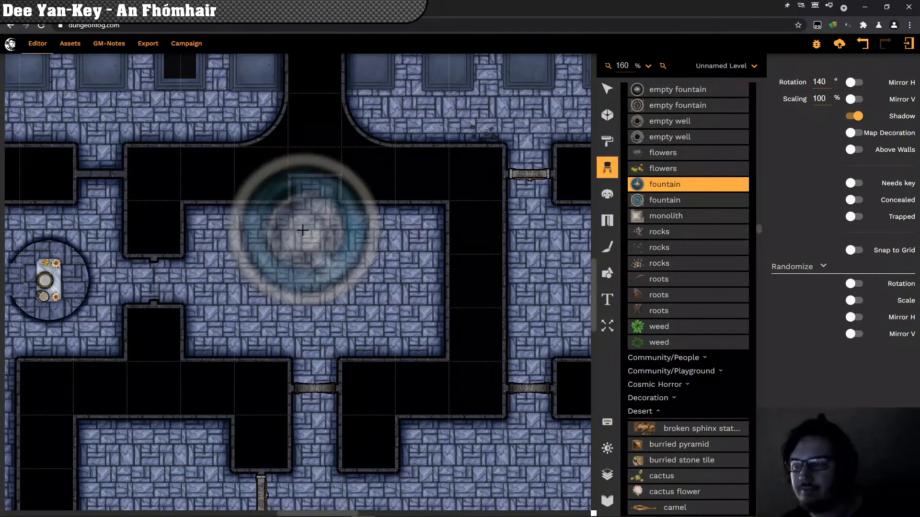
scroll(302, 230, up, 1)
scroll(301, 233, up, 2)
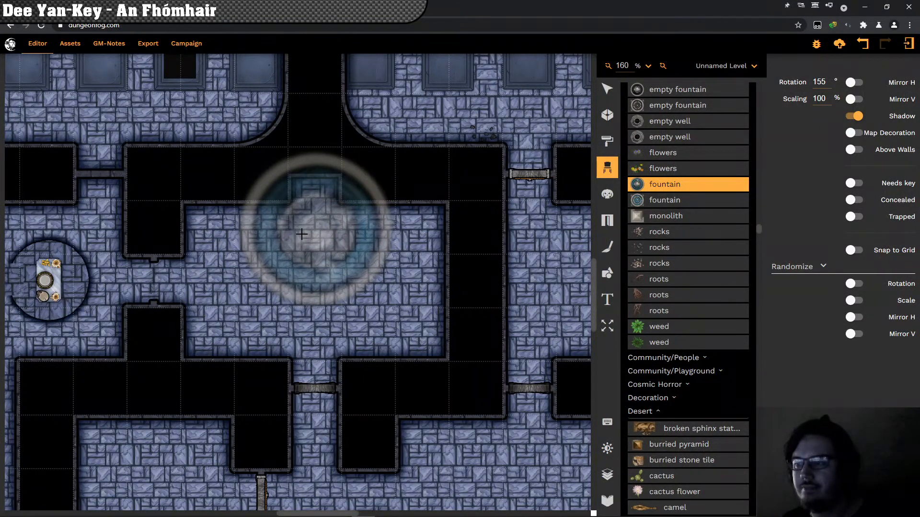
scroll(302, 236, up, 3)
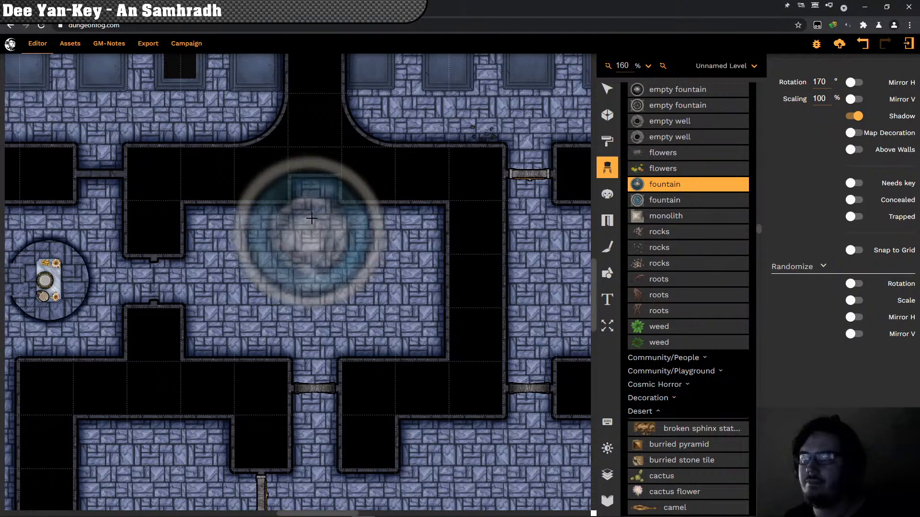
scroll(317, 202, up, 1)
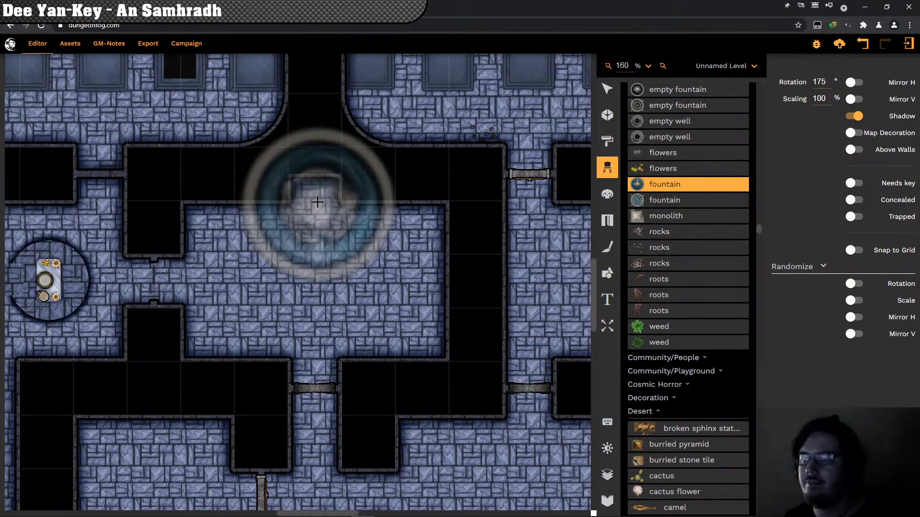
scroll(317, 202, down, 1)
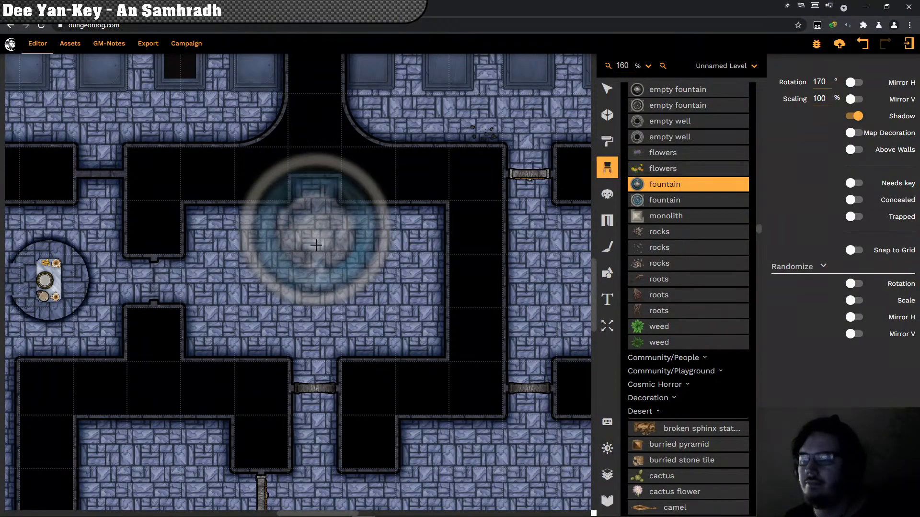
Step: Scale the fountain to 45% and place it in the small alcove on the rectangular room's north wall
scroll(315, 245, down, 1)
scroll(316, 245, down, 4)
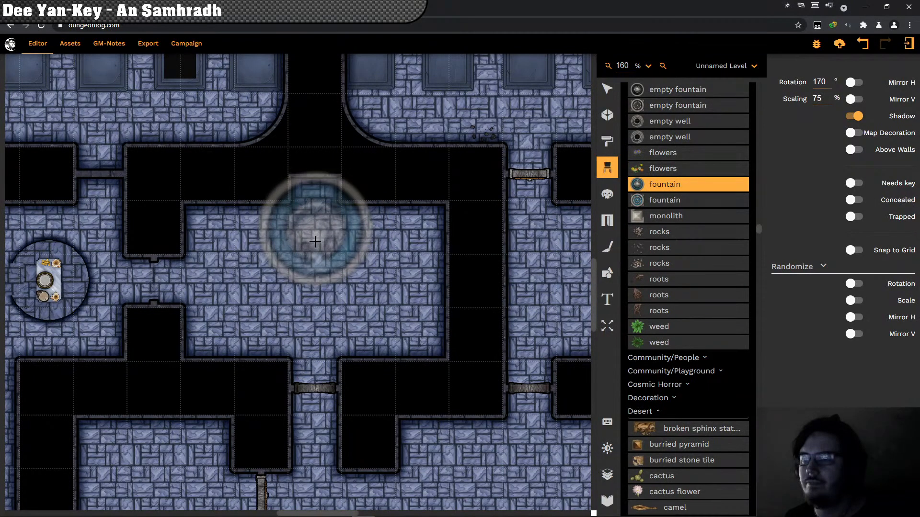
scroll(308, 225, down, 2)
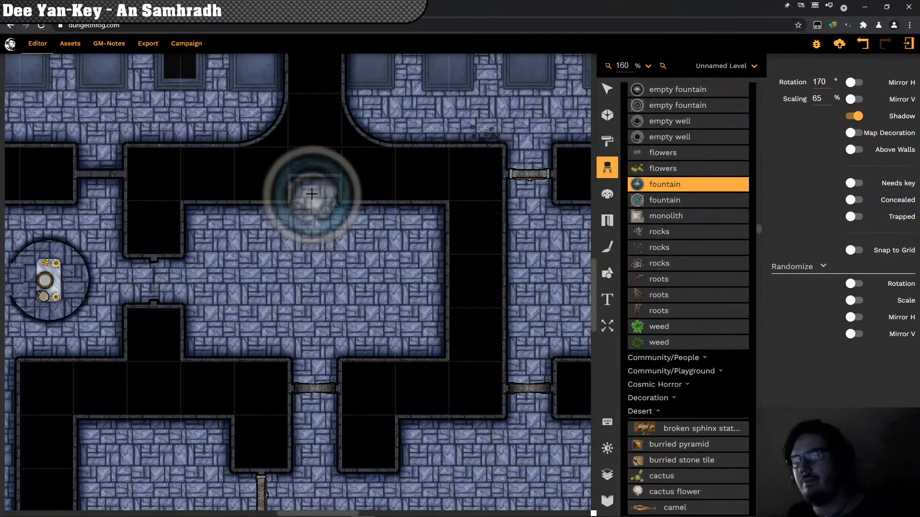
scroll(312, 193, down, 3)
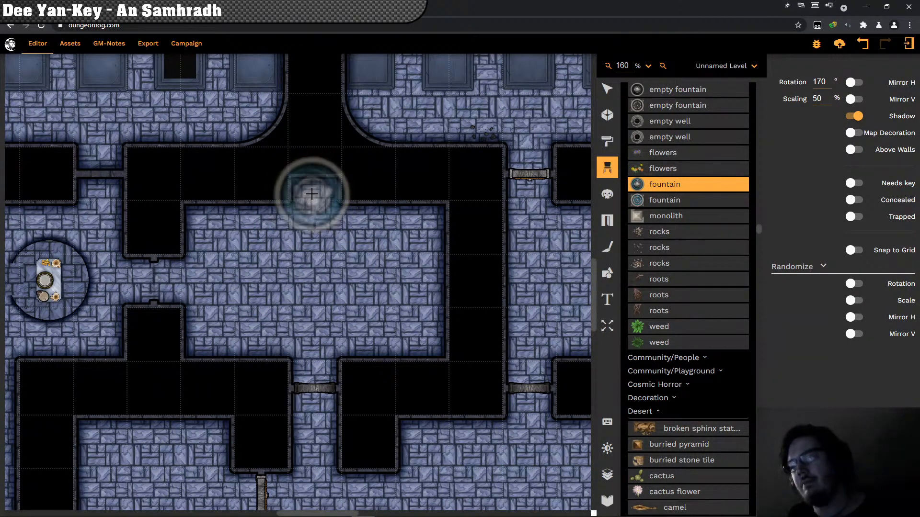
scroll(312, 194, down, 2)
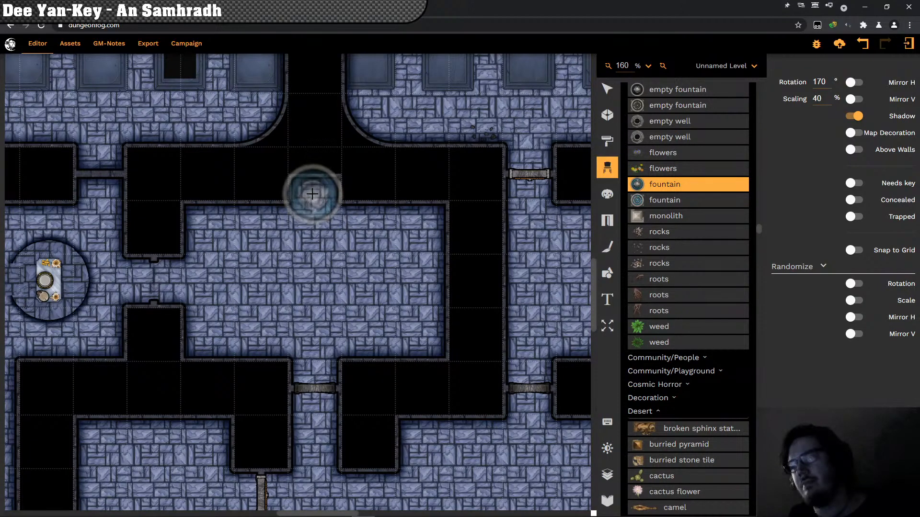
scroll(312, 193, up, 3)
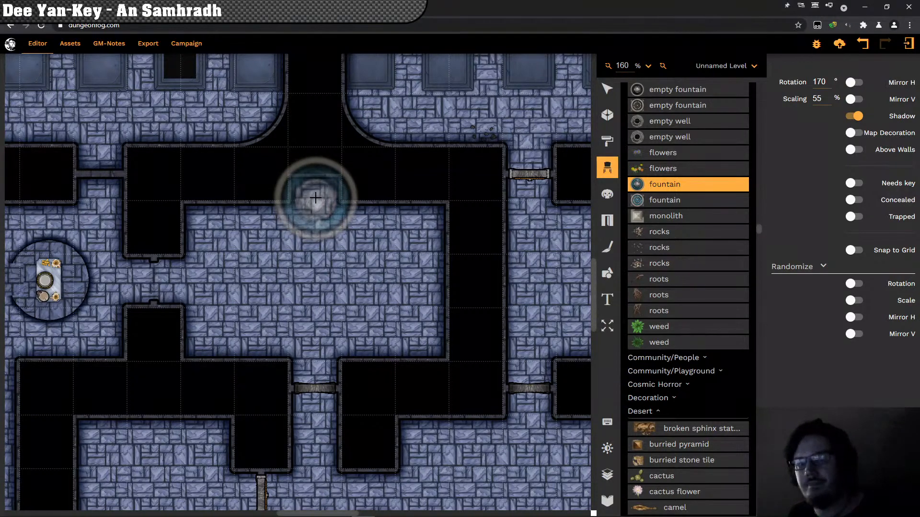
scroll(315, 198, down, 1)
scroll(315, 197, down, 2)
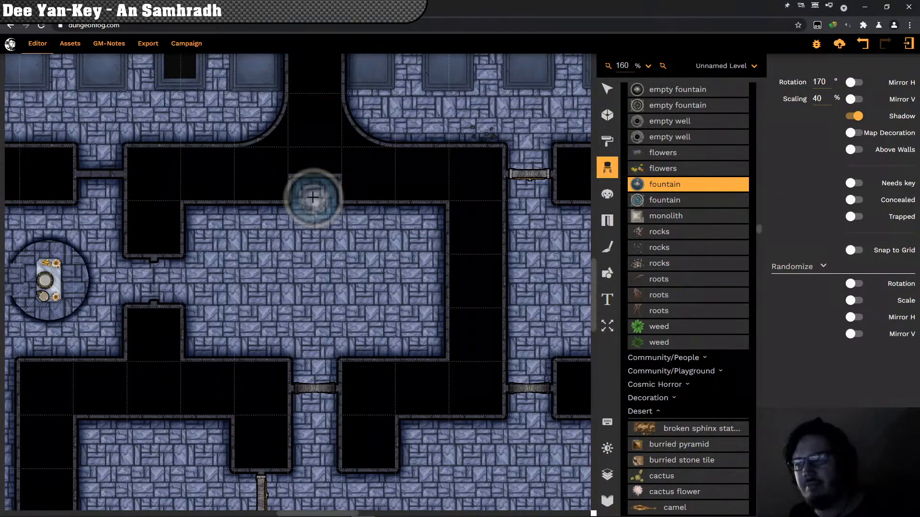
scroll(313, 198, up, 1)
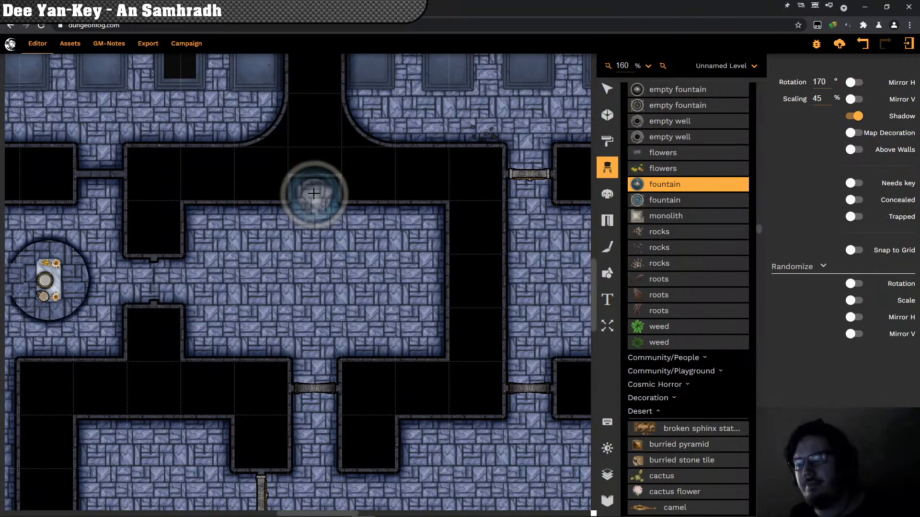
click(314, 193)
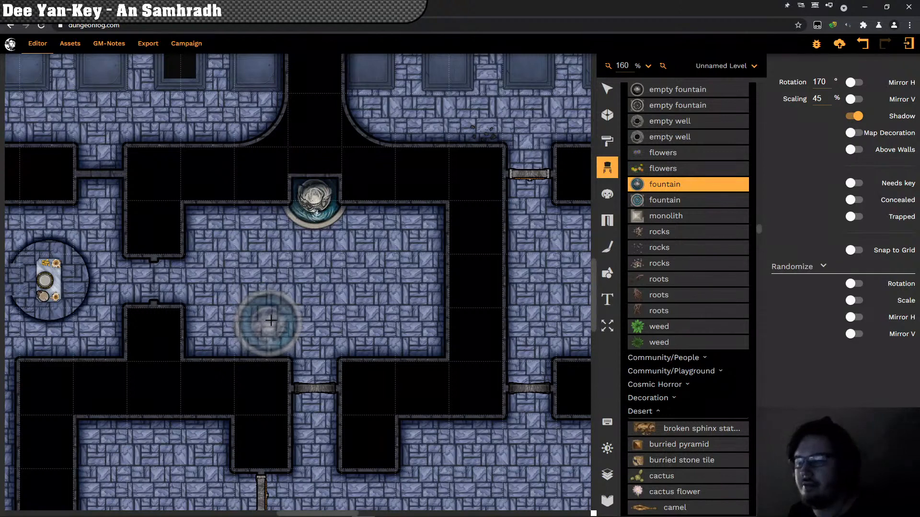
Step: Set the level's grid size to 35
click(615, 95)
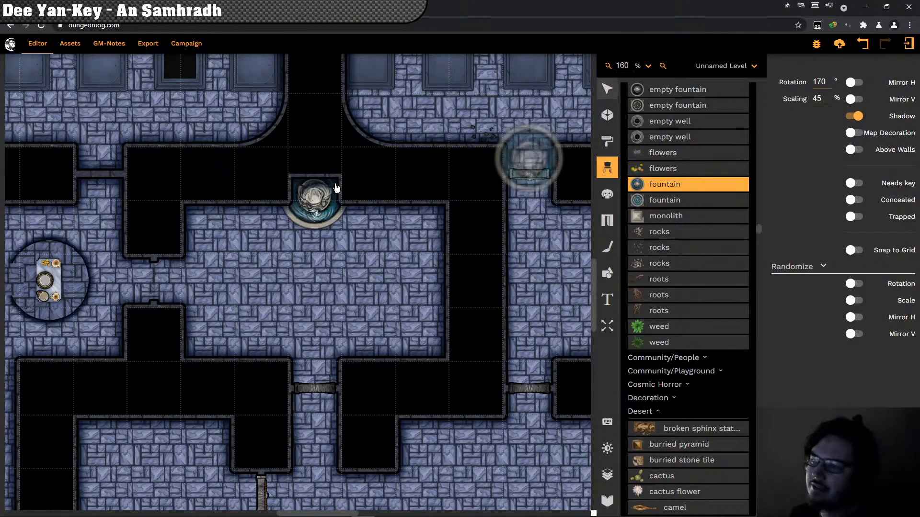
click(332, 184)
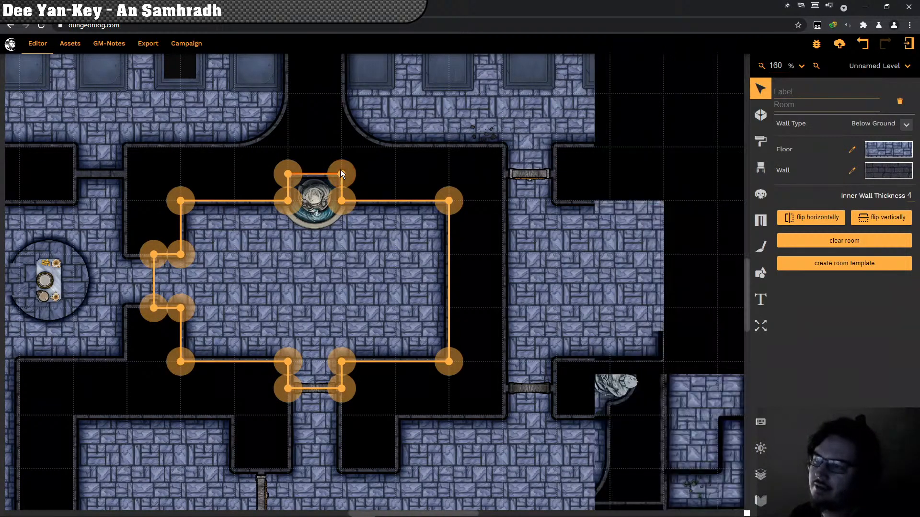
click(649, 172)
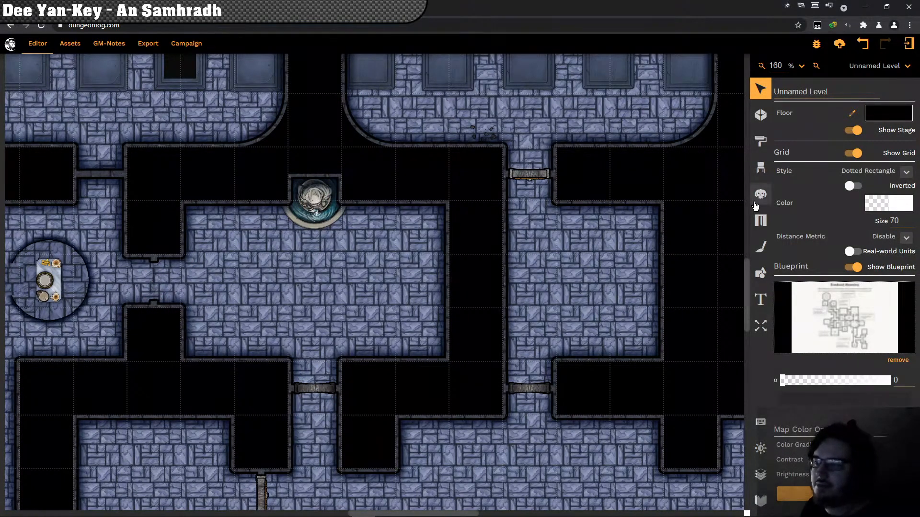
double_click(894, 220)
text(3)
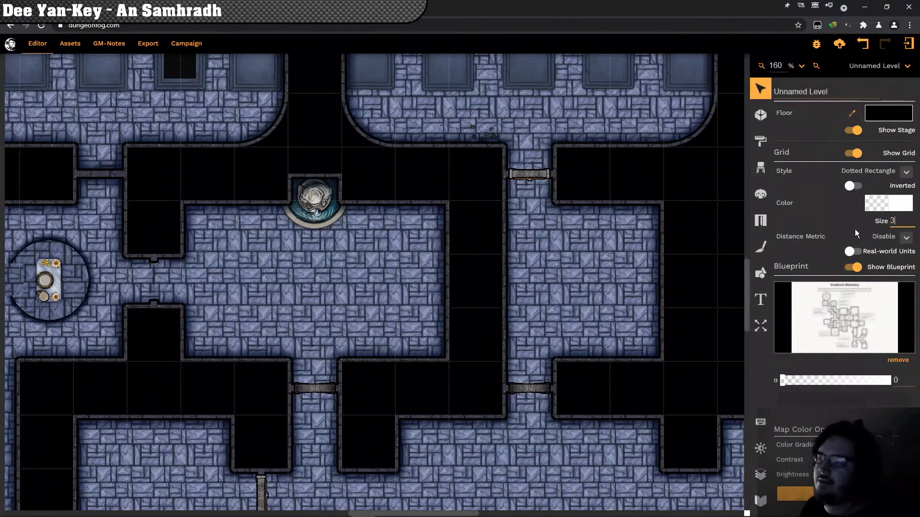
text(5)
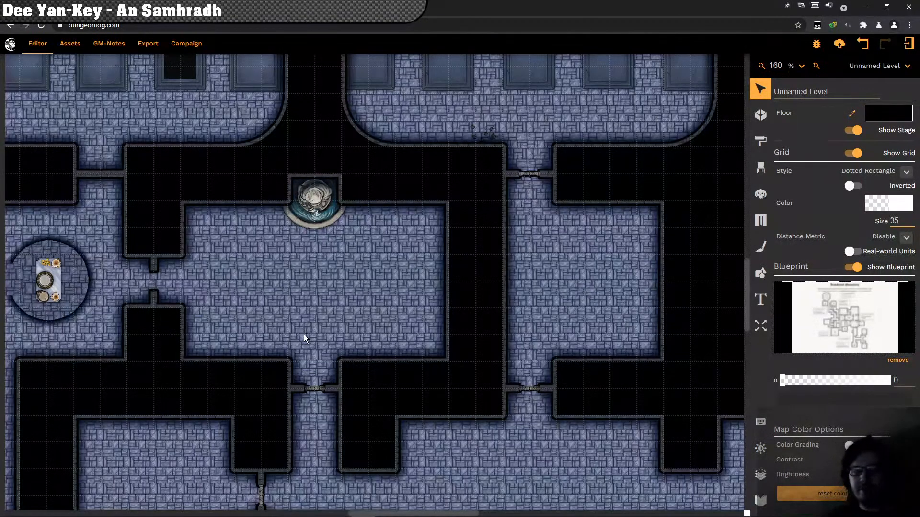
Step: Make the fountain alcove triangular by moving its northeast corner to the middle of the back wall and deleting its northwest corner
click(303, 335)
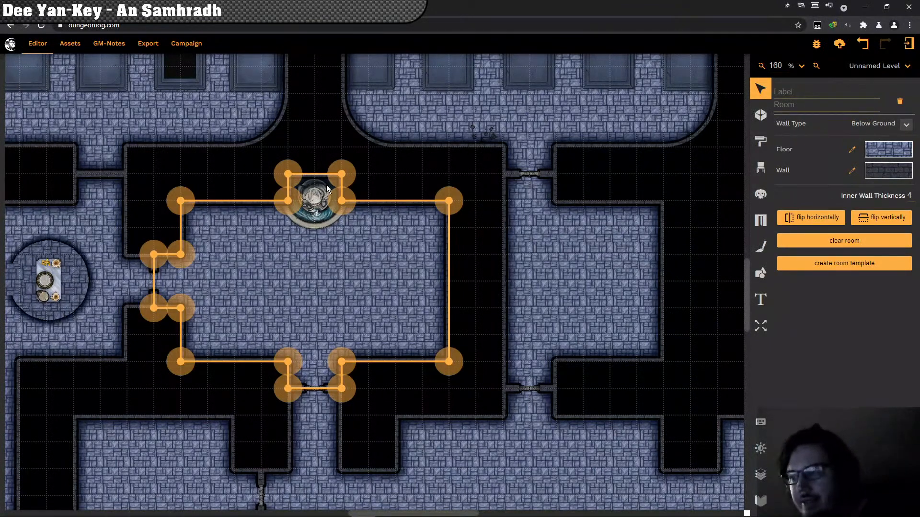
drag(343, 175, 323, 177)
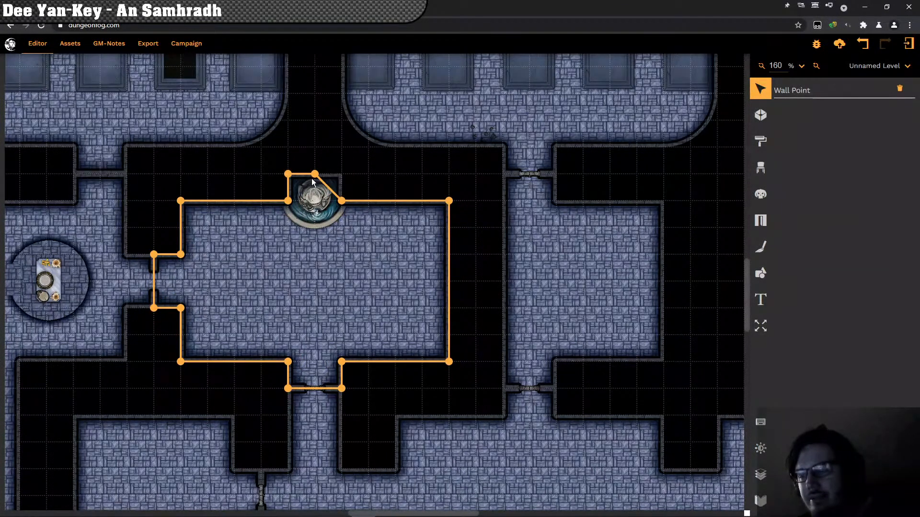
click(289, 174)
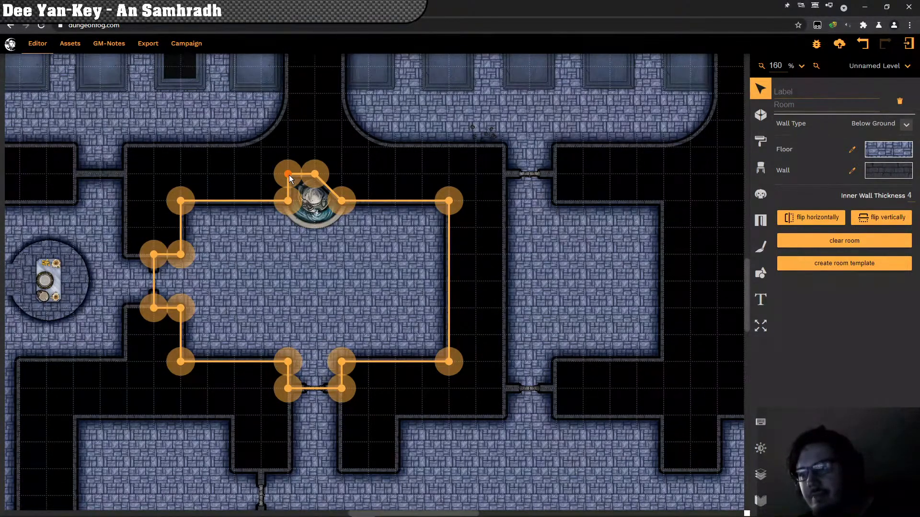
click(289, 174)
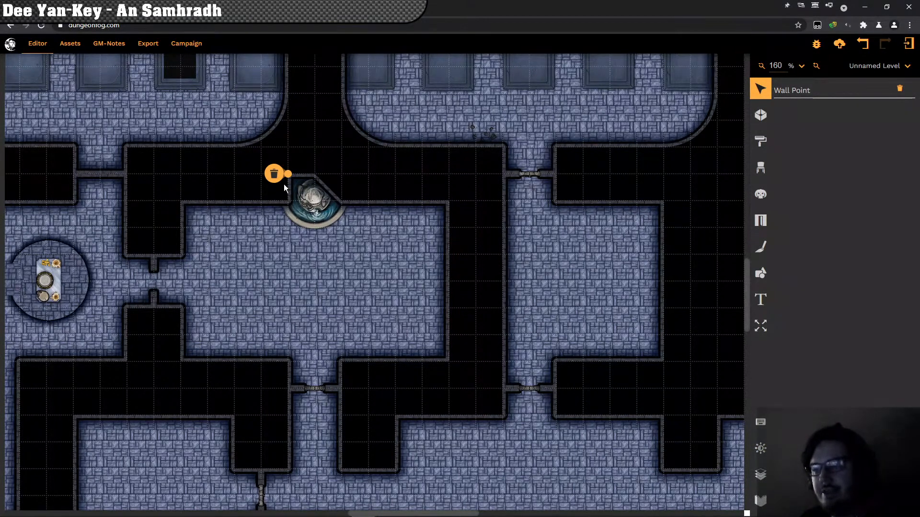
key(Delete)
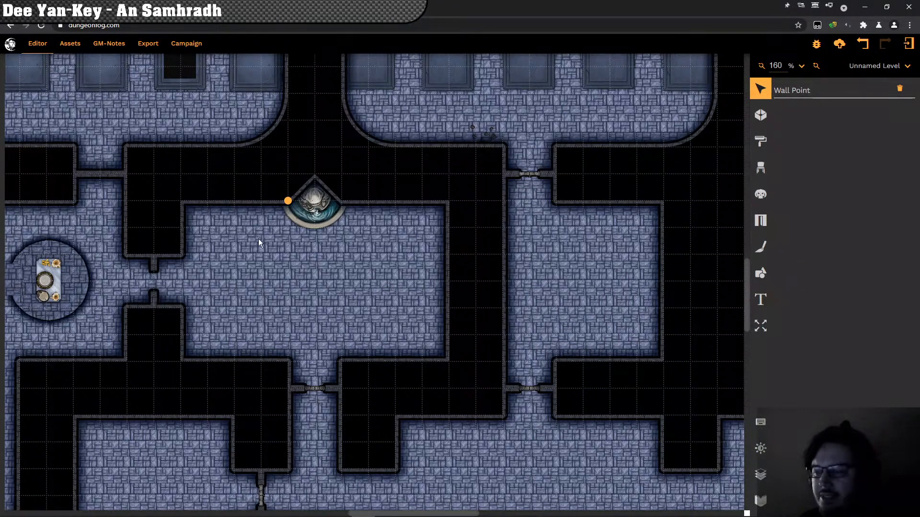
Step: Change the alcove's northwest diagonal wall to a Circle segment and select its northeast diagonal wall
click(305, 190)
click(307, 190)
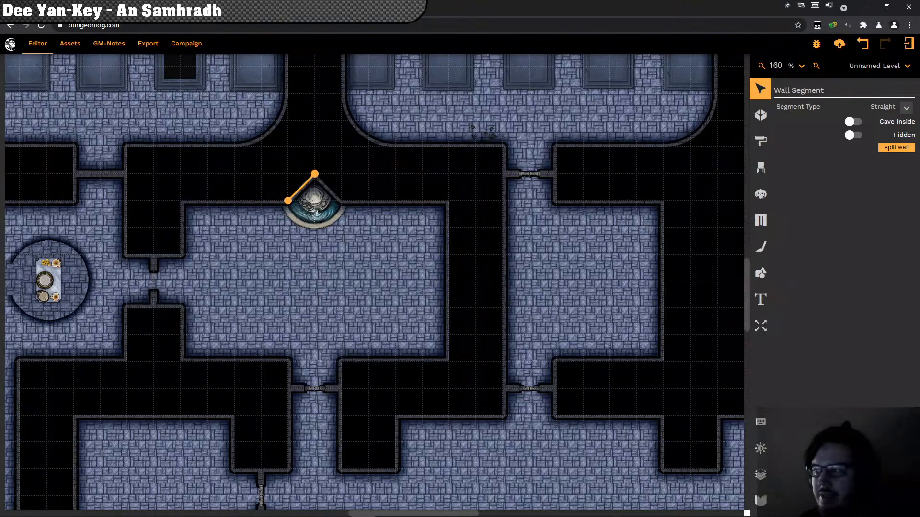
click(908, 110)
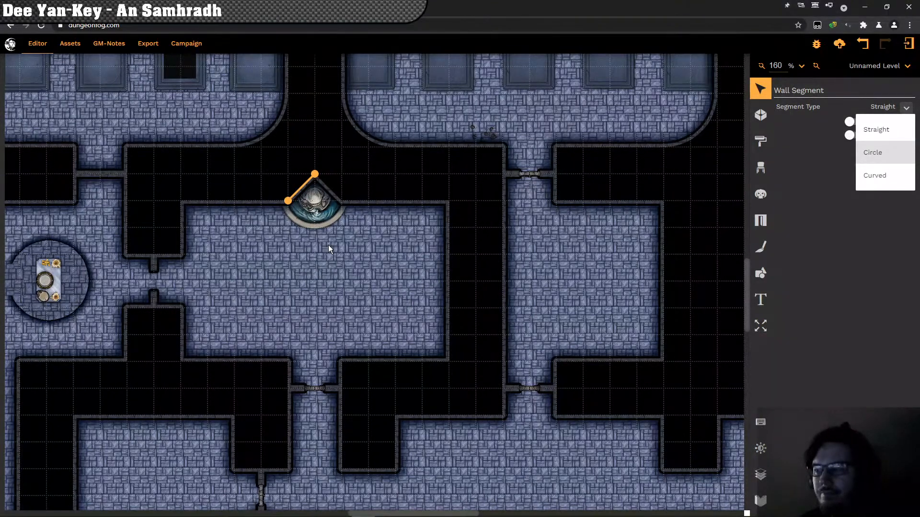
key(Return)
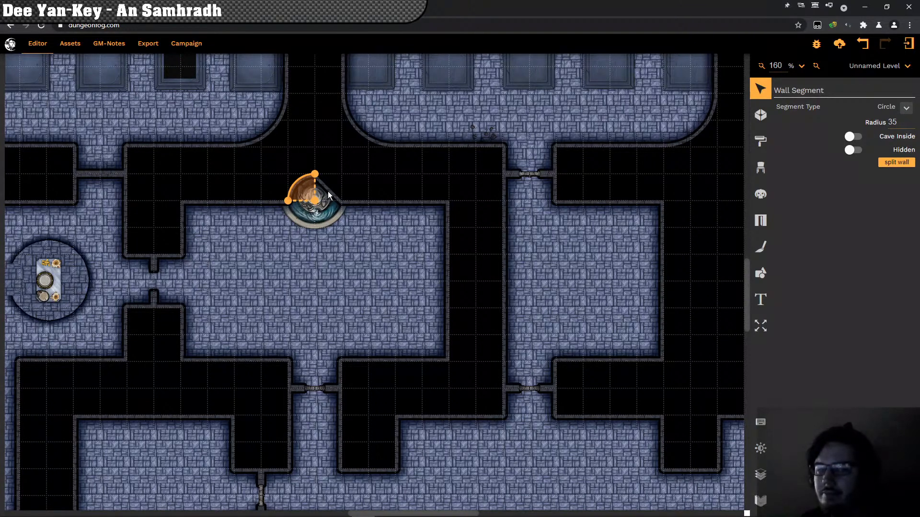
key(ctrl+z)
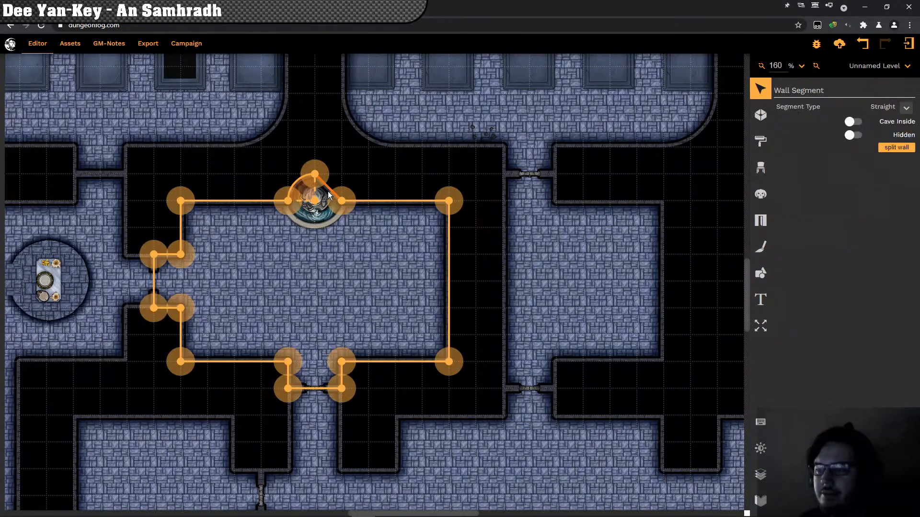
Step: Change the fountain alcove's northeast diagonal wall to a Circle segment
click(905, 107)
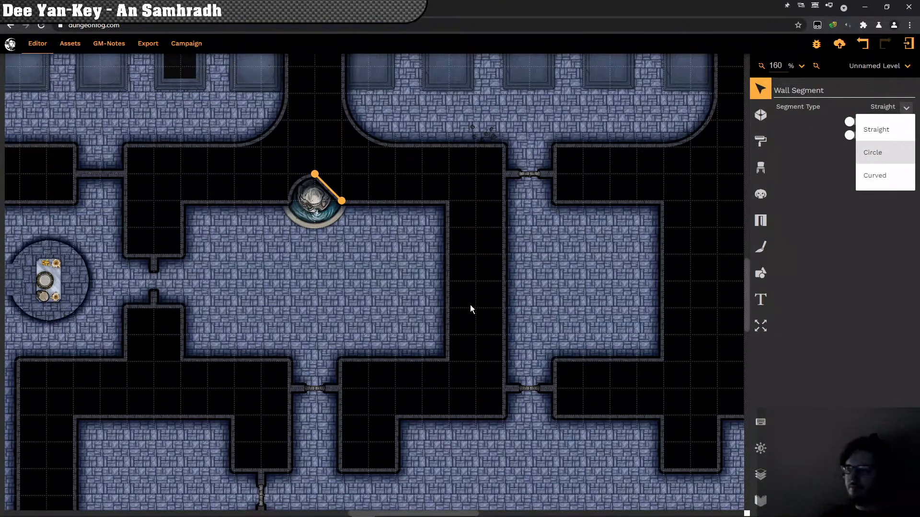
key(Return)
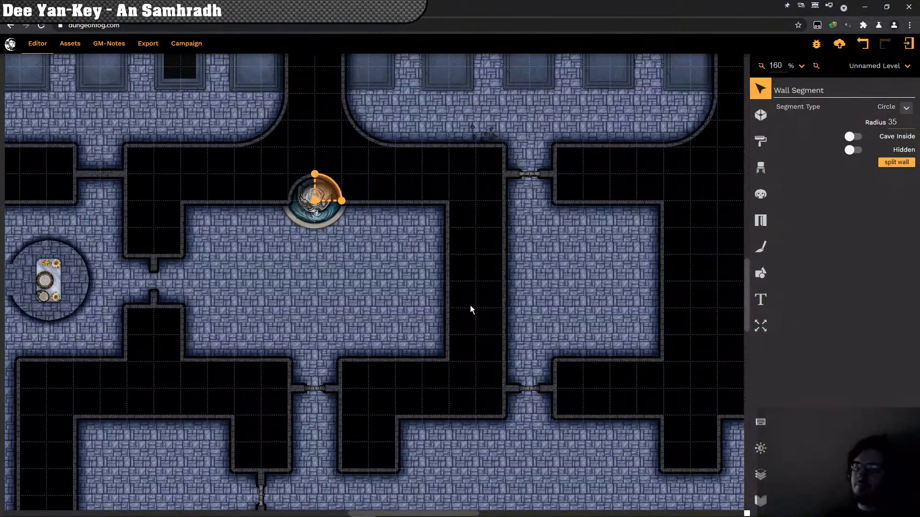
key(Escape)
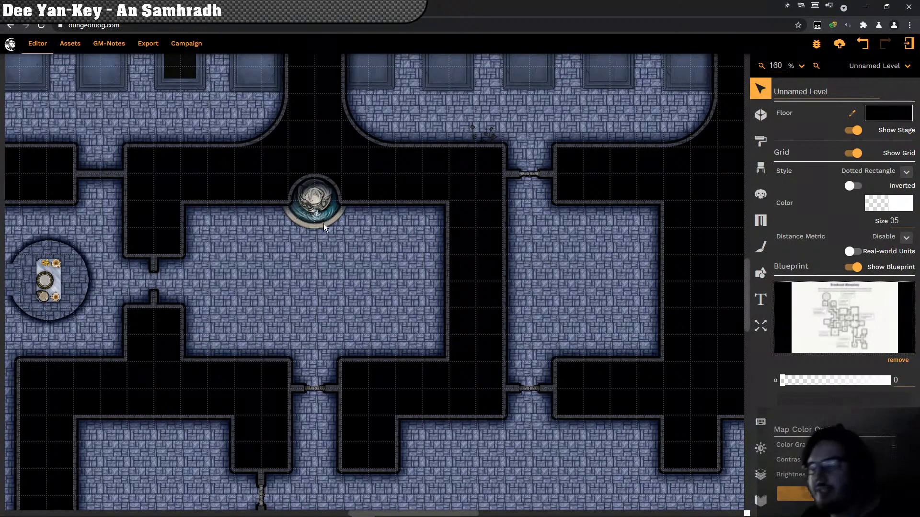
Step: Nudge the fountain slightly south so it sits centred in the rounded alcove on the room's north wall
click(316, 205)
drag(317, 206, 315, 216)
key(Up)
key(Up)
key(Up)
key(Up)
key(Up)
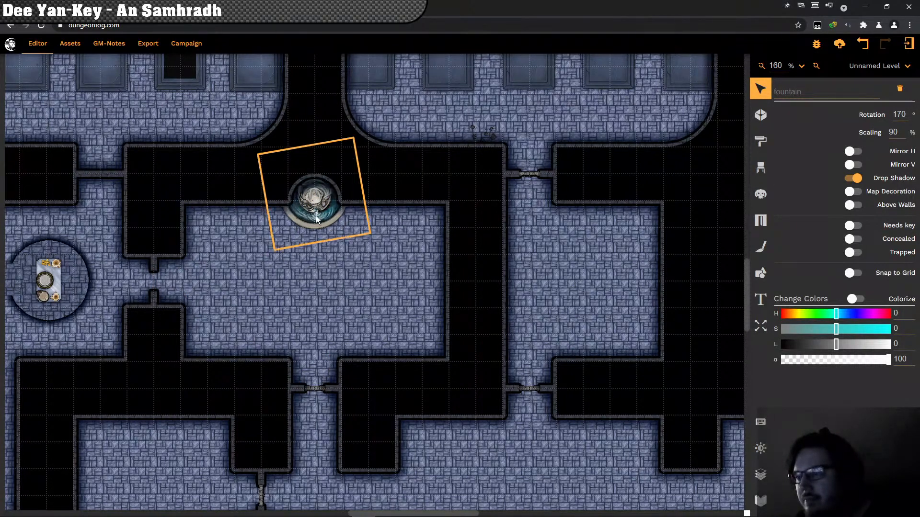
key(Down)
key(Down)
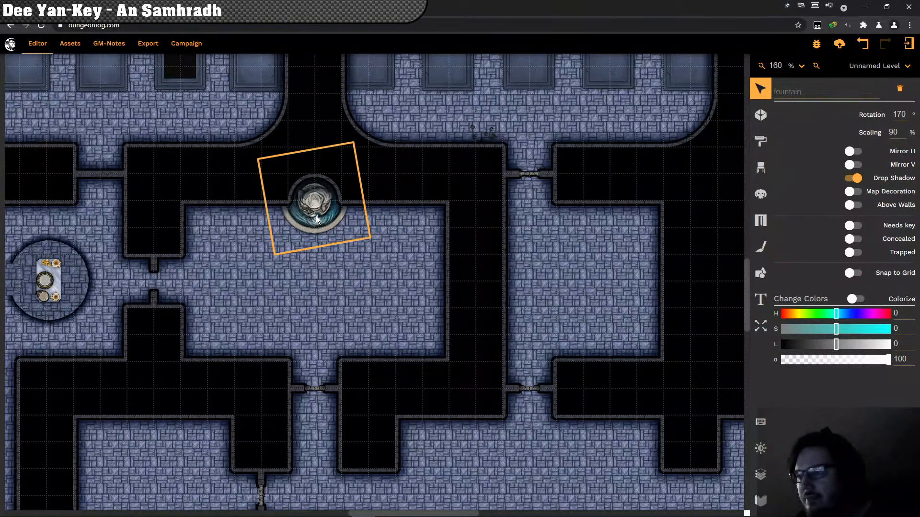
key(Right)
key(Right)
key(Right)
key(Right)
key(Right)
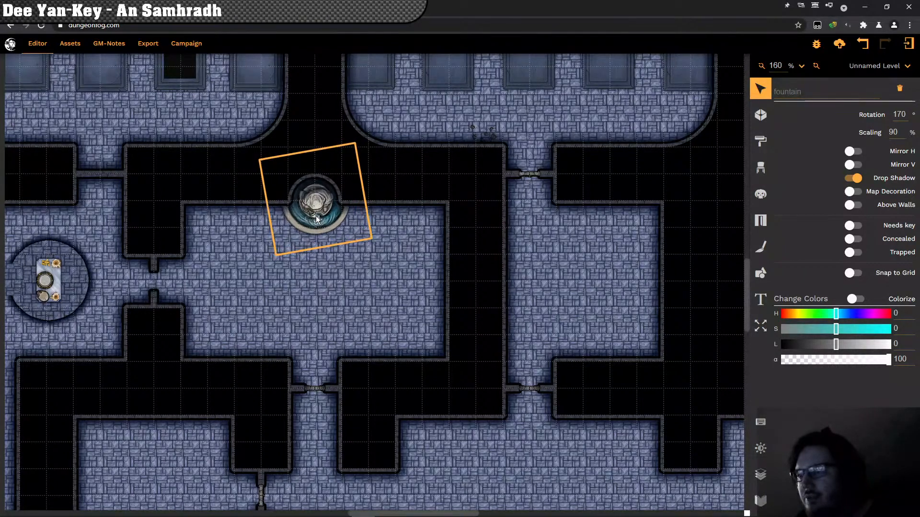
key(Down)
key(Down)
key(Down)
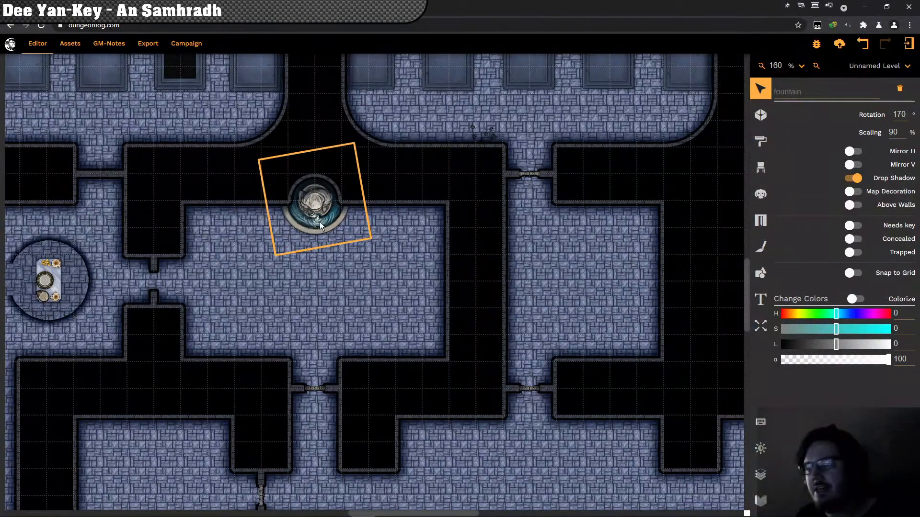
click(493, 281)
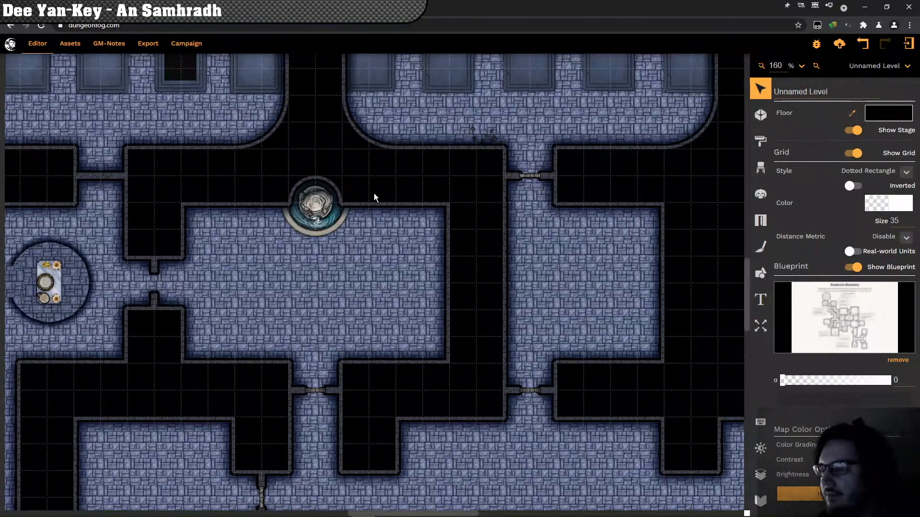
Step: Set the level's grid size to 70 and save the map
drag(373, 194, 387, 208)
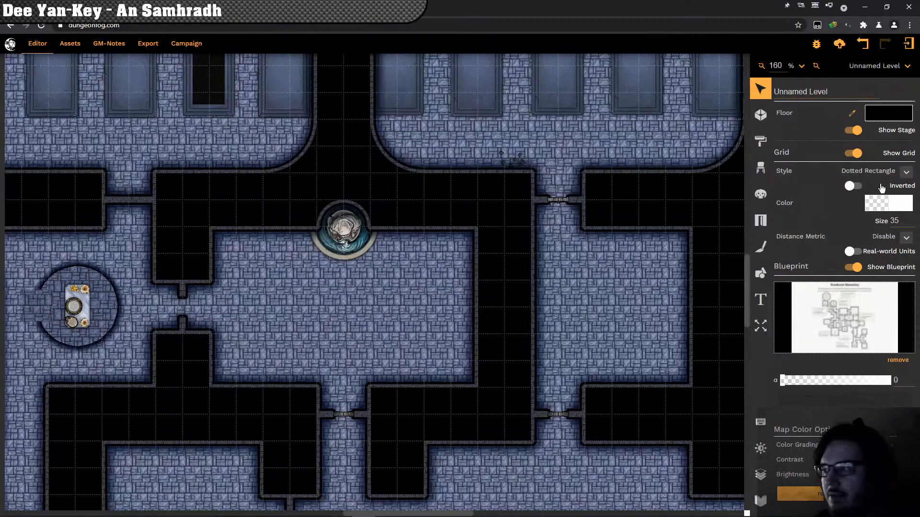
double_click(895, 220)
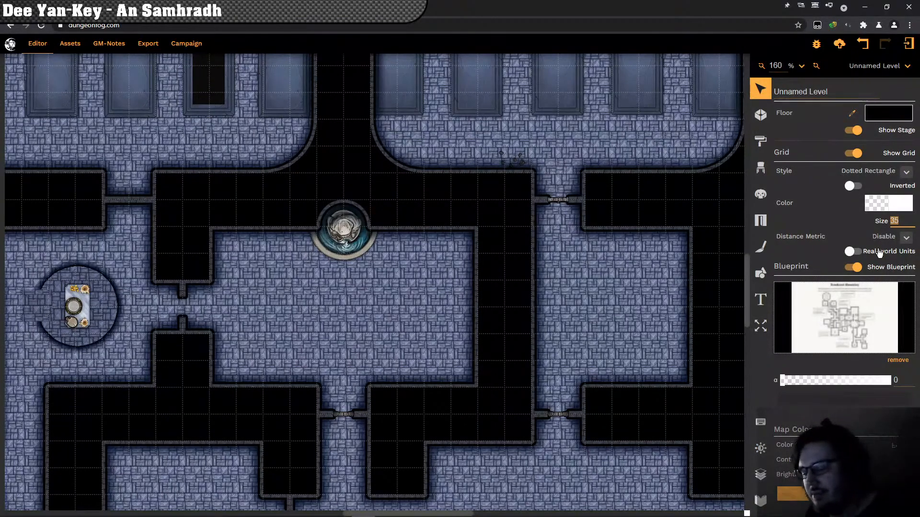
text(70)
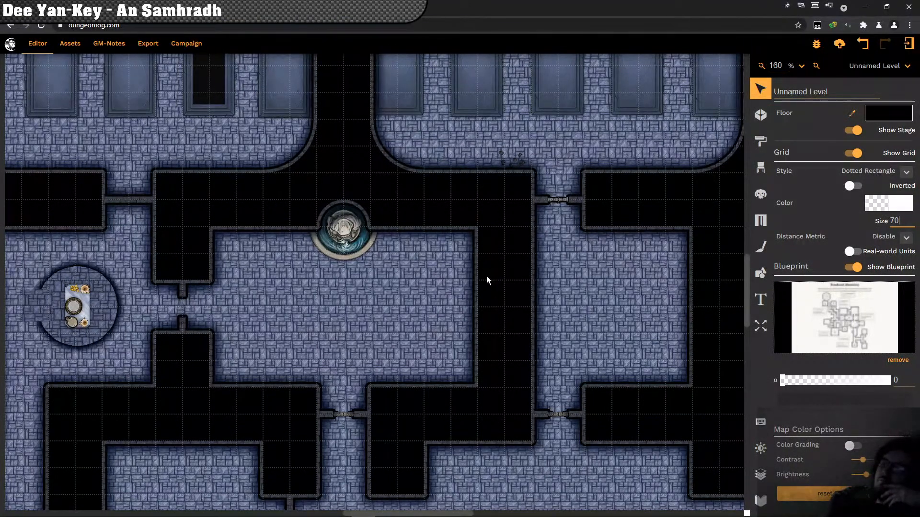
key(Return)
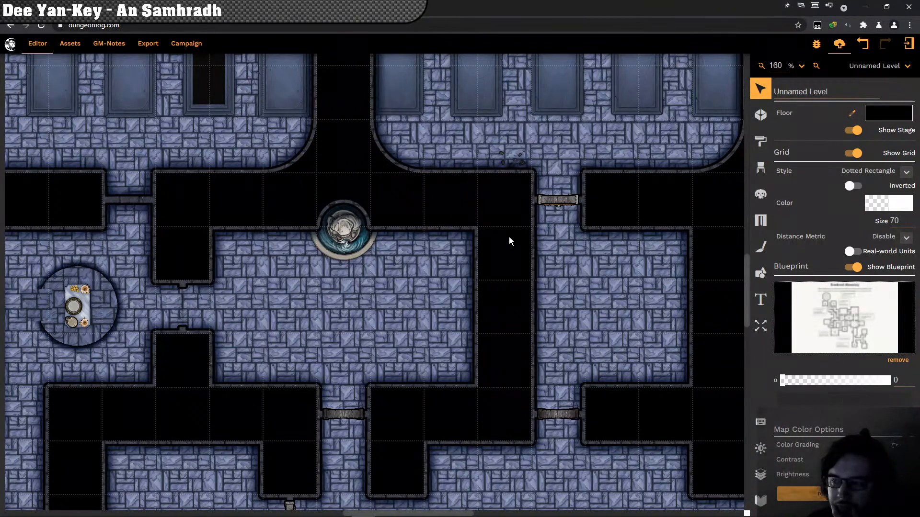
key(ctrl+s)
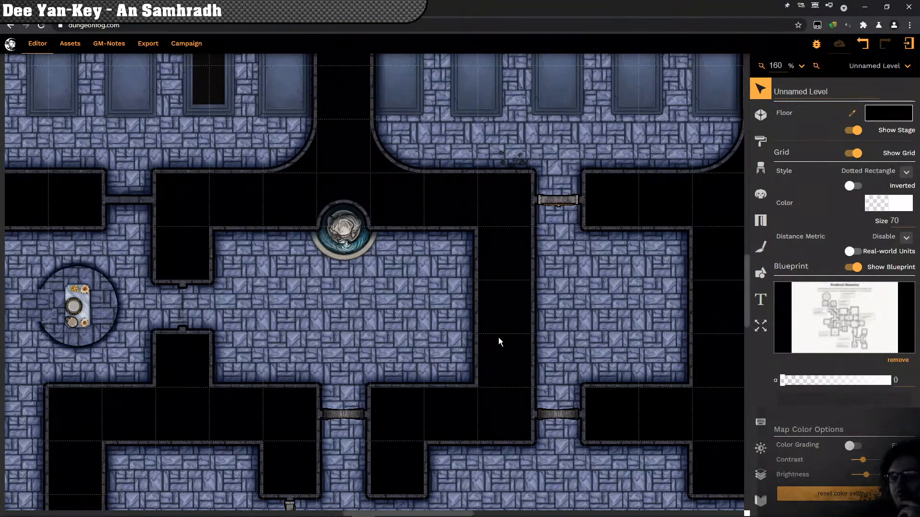
Step: Place a dungeon door across the short passage linking the circular dais room to the round-cornered room north of it
mouse_move(498, 516)
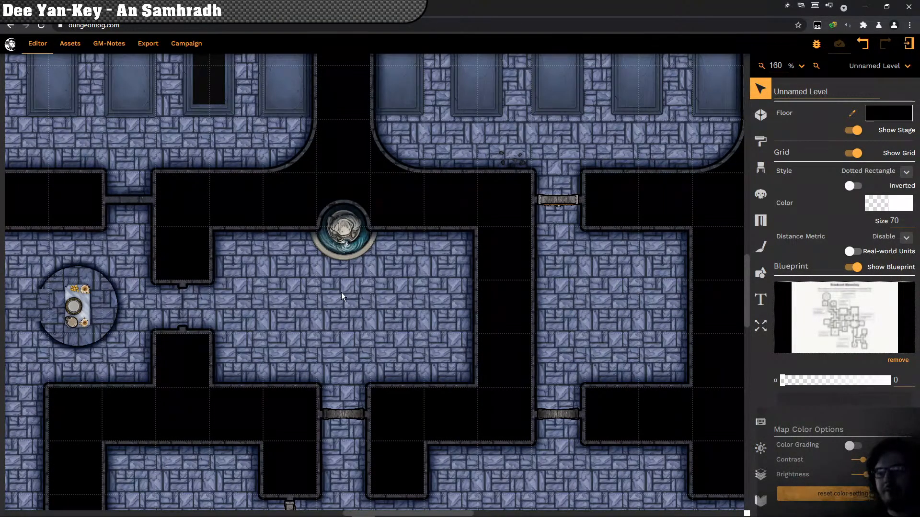
drag(341, 292, 577, 178)
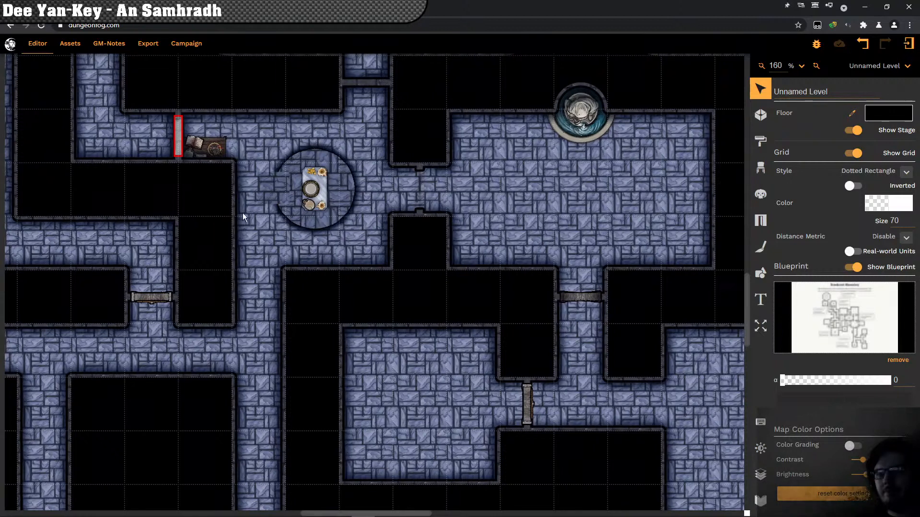
drag(242, 213, 255, 217)
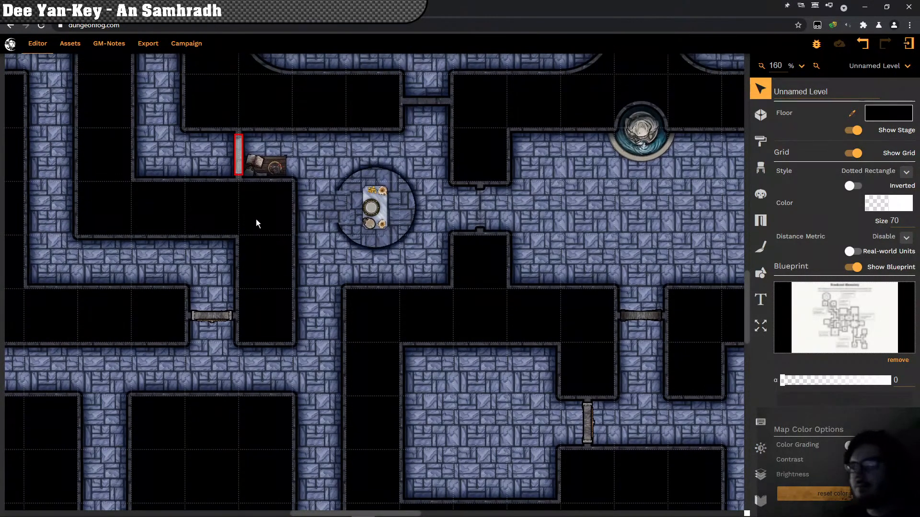
drag(203, 258, 143, 302)
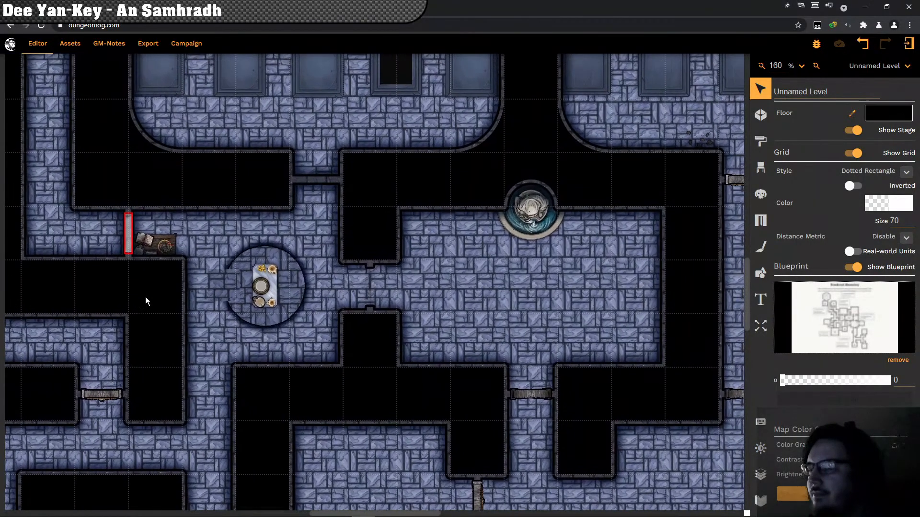
drag(274, 224, 284, 281)
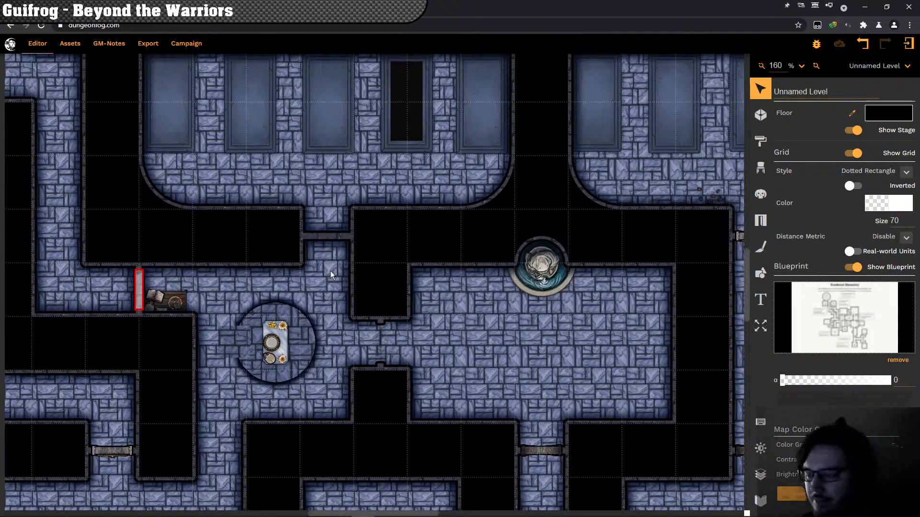
drag(330, 271, 169, 252)
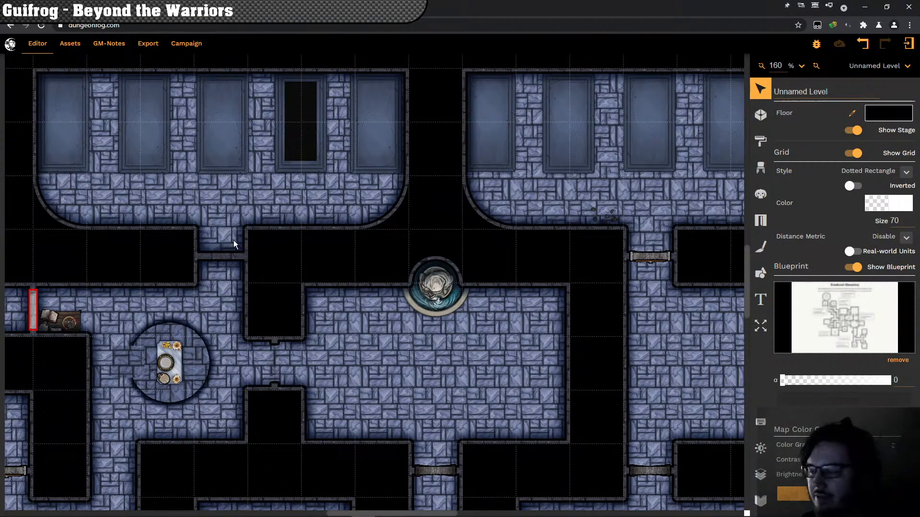
click(761, 222)
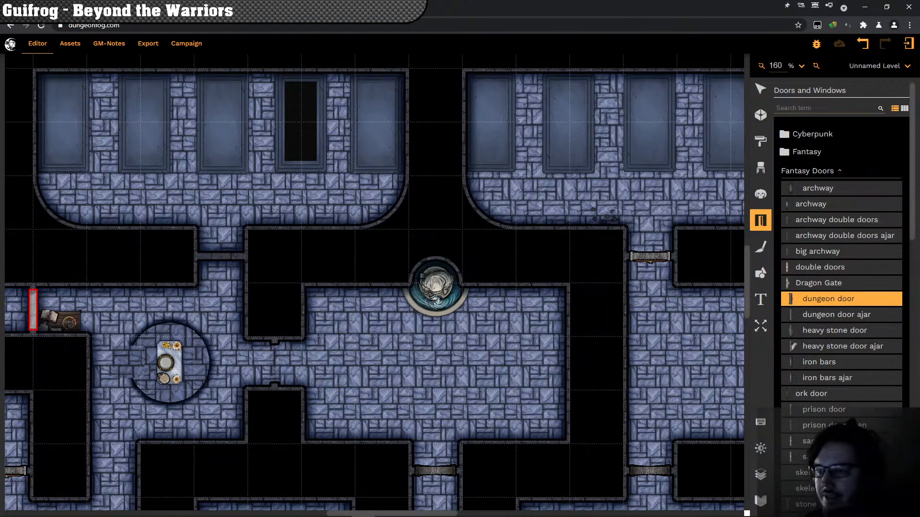
click(225, 256)
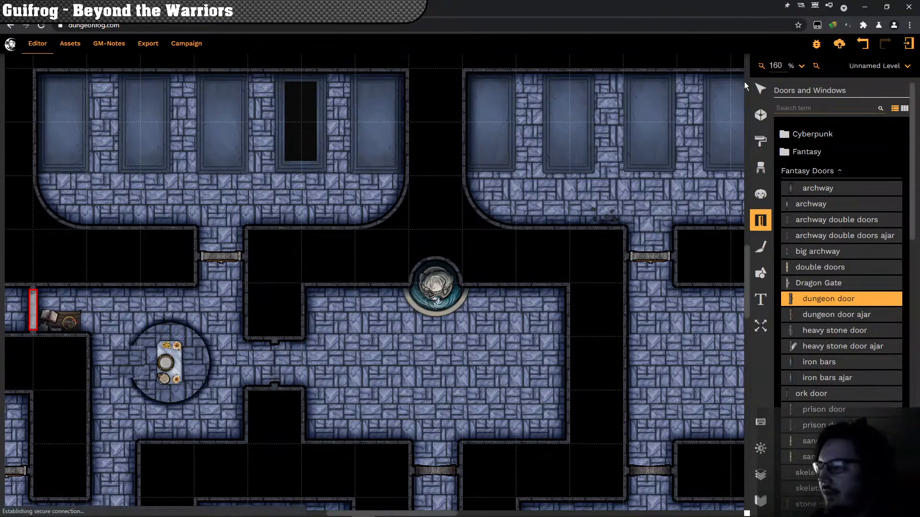
click(760, 88)
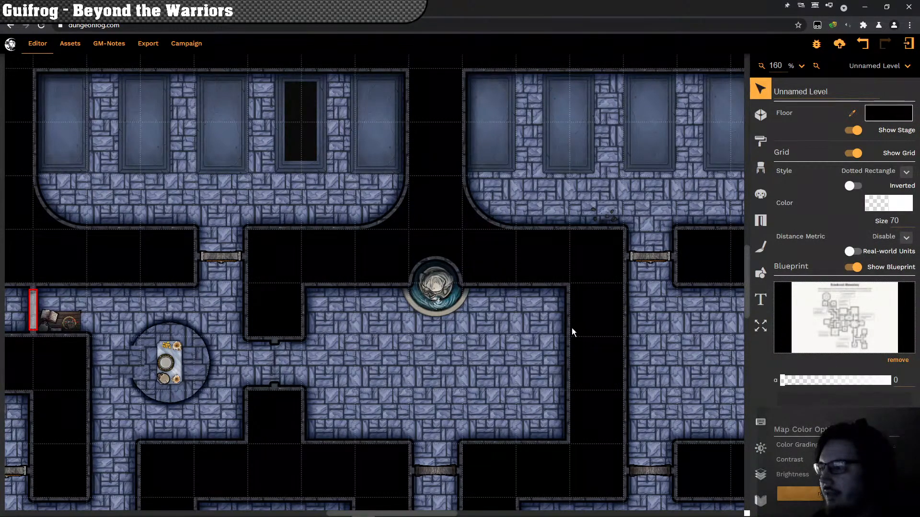
drag(482, 415, 517, 149)
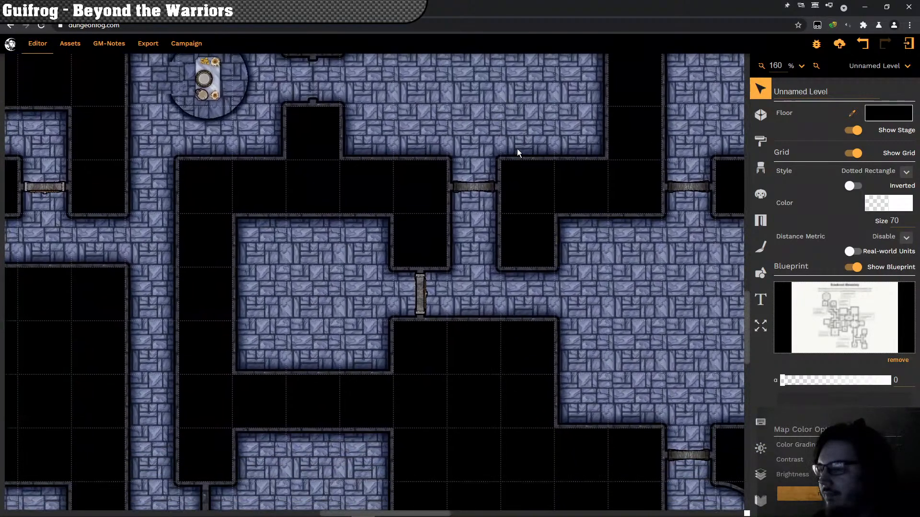
drag(496, 409, 384, 266)
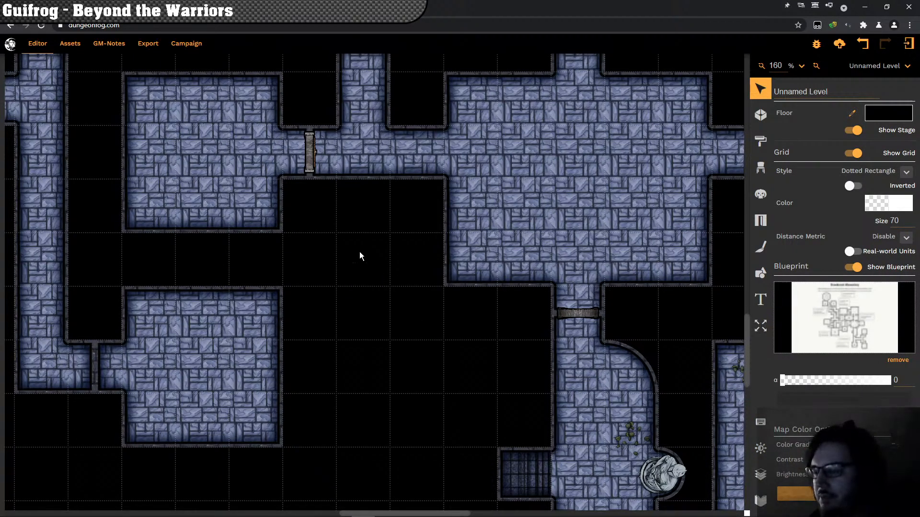
drag(349, 225, 332, 387)
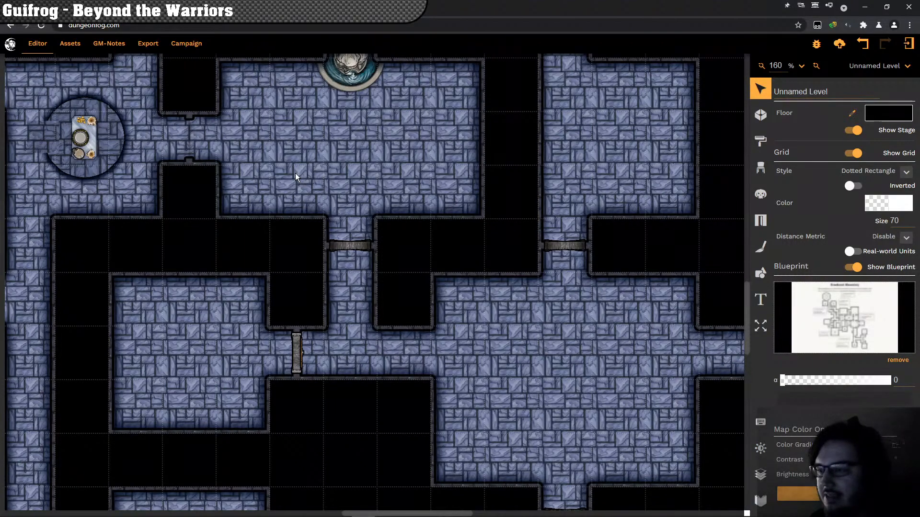
drag(234, 198, 233, 309)
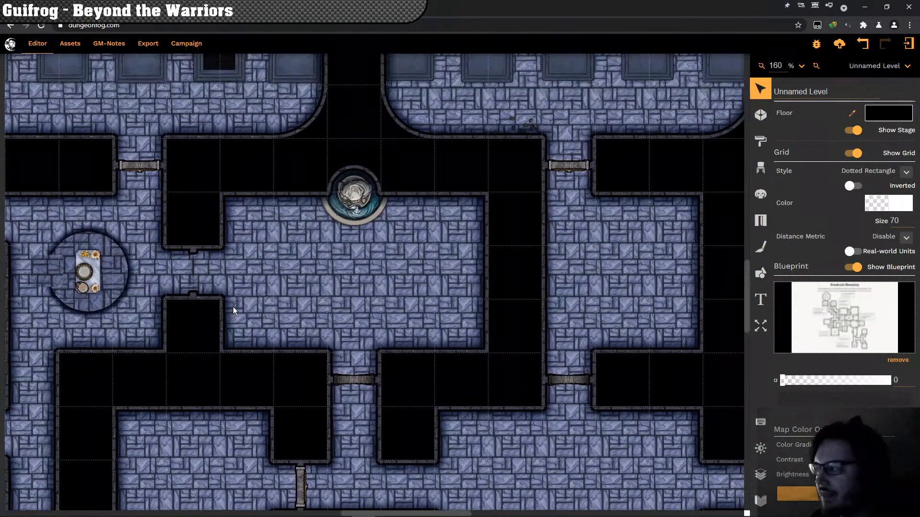